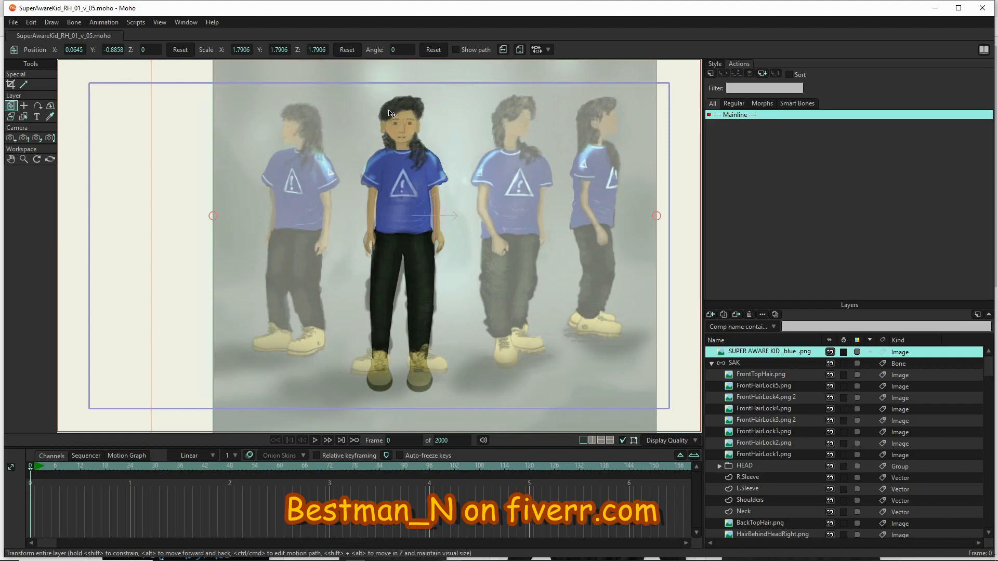
- Hide the SAK rig to examine the front-view figure in the reference drawing, and show the rig again
{"action": "scroll", "coordinate": [392, 114], "scroll_direction": "down", "scroll_amount": 3}
{"action": "scroll", "coordinate": [402, 93], "scroll_direction": "up", "scroll_amount": 1}
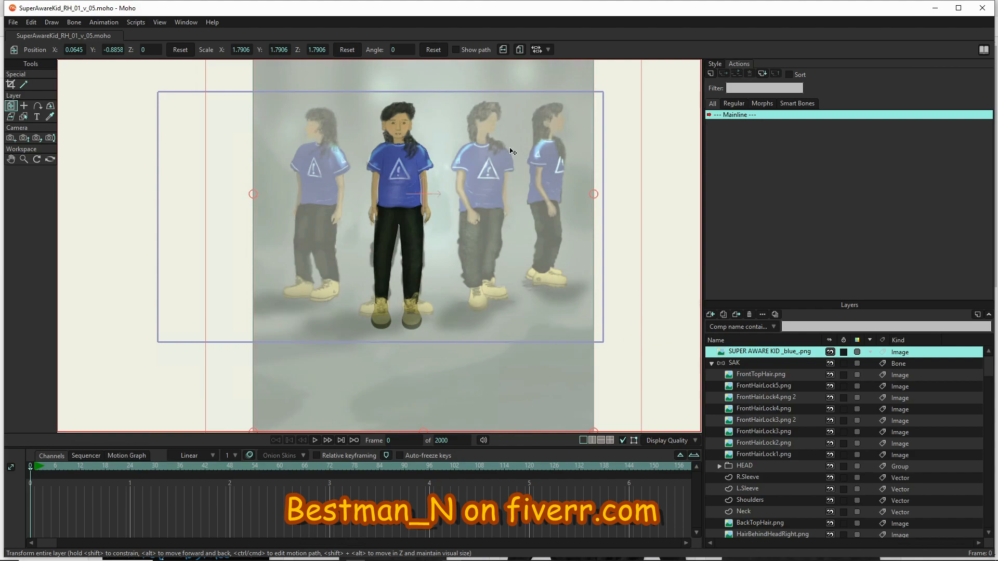
{"action": "left_click", "coordinate": [830, 364]}
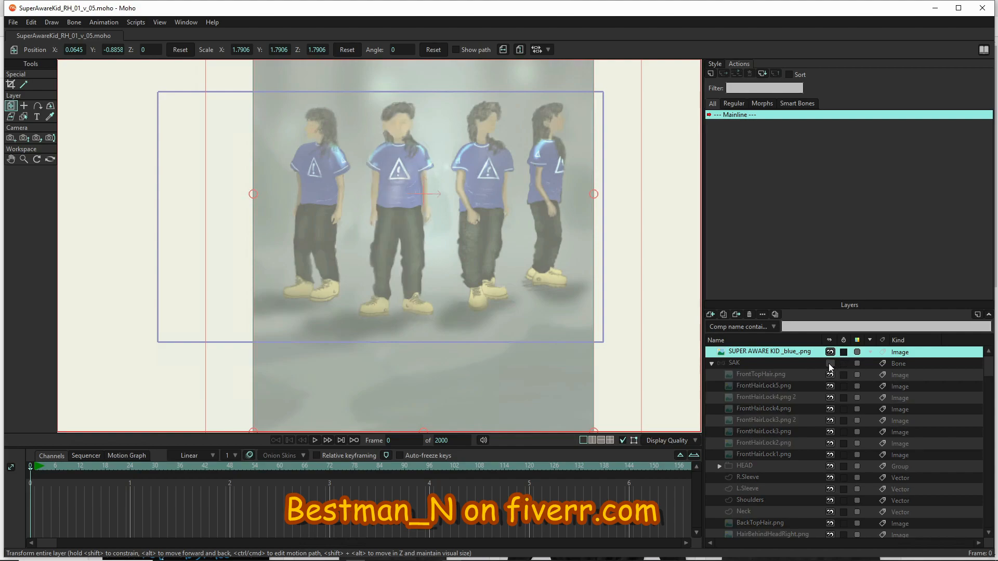
{"action": "scroll", "coordinate": [461, 88], "scroll_direction": "up", "scroll_amount": 3}
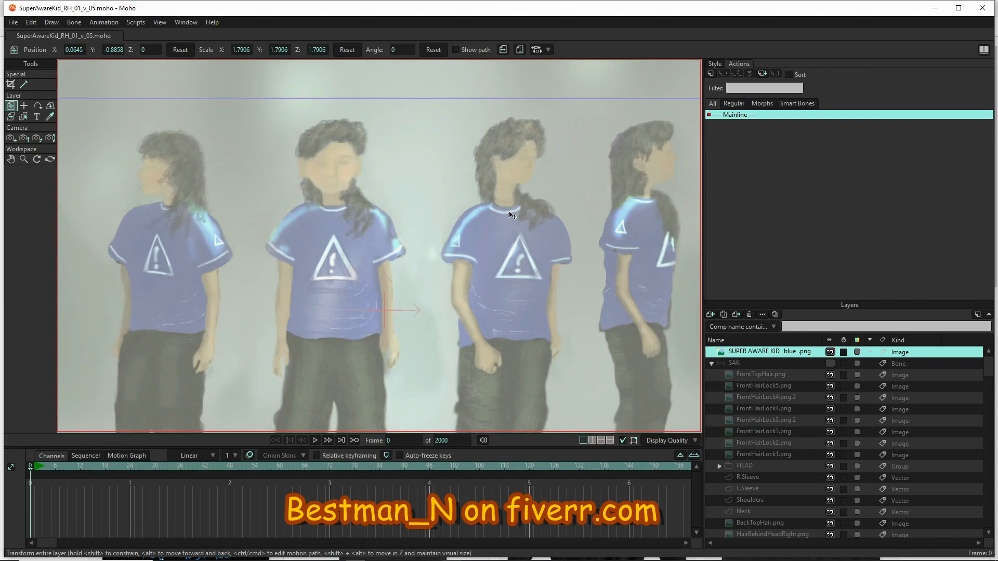
{"action": "scroll", "coordinate": [383, 196], "scroll_direction": "down", "scroll_amount": 3}
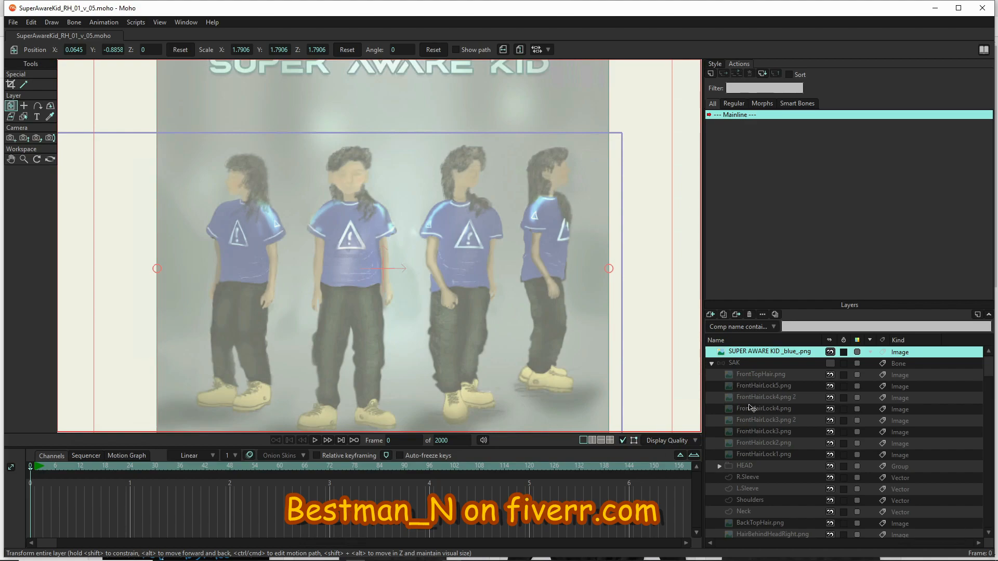
{"action": "left_click", "coordinate": [830, 364]}
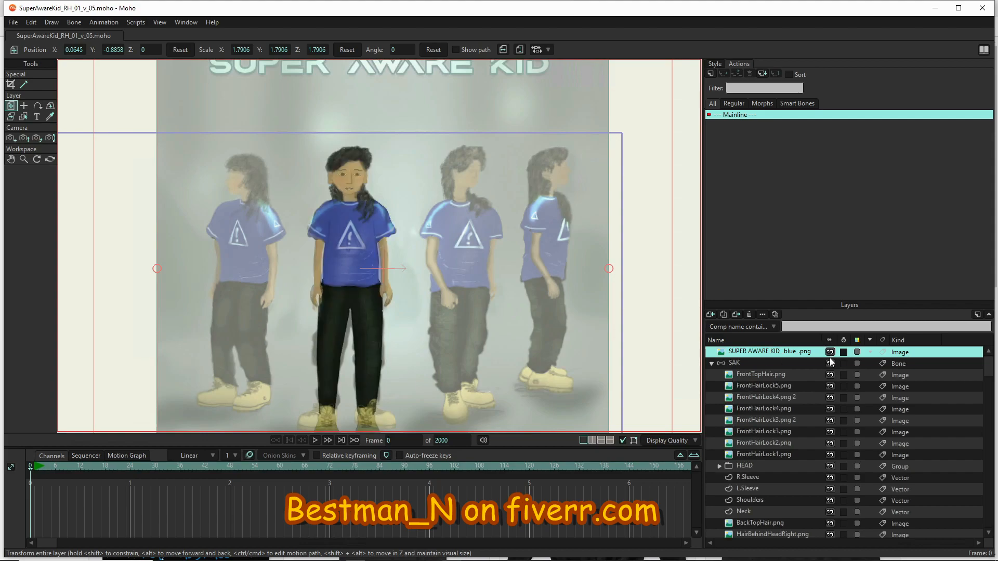
- Hide the SUPER AWARE KID _blue_.png layer and pose the SAK rig's arms and one leg outward with Manipulate Bones
{"action": "left_click", "coordinate": [830, 352]}
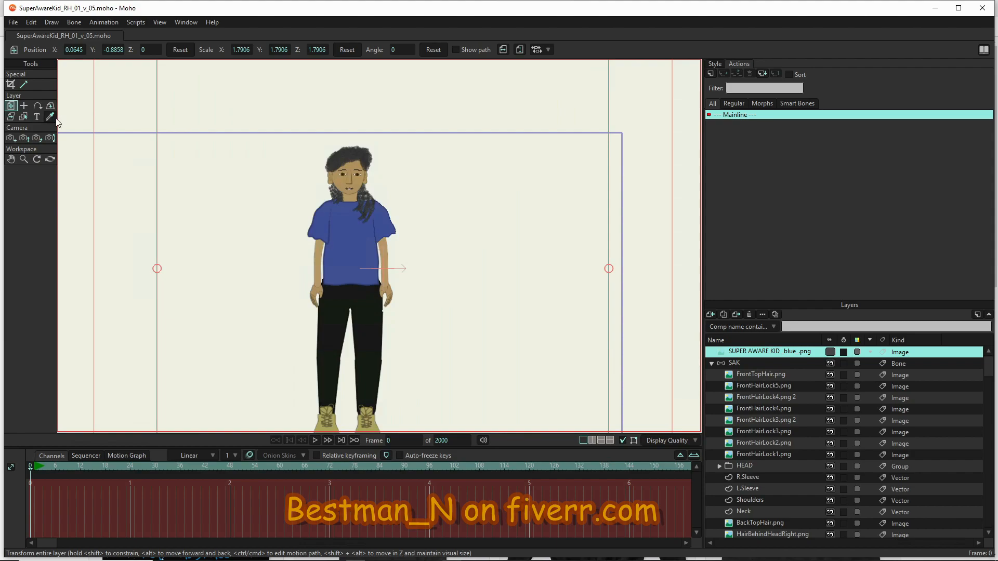
{"action": "left_click", "coordinate": [748, 364]}
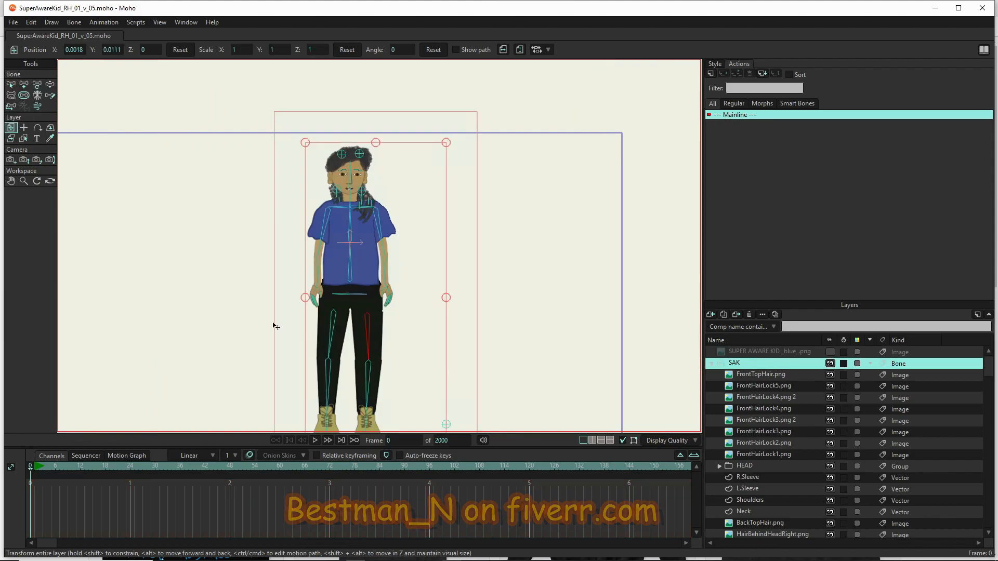
{"action": "left_click", "coordinate": [50, 84]}
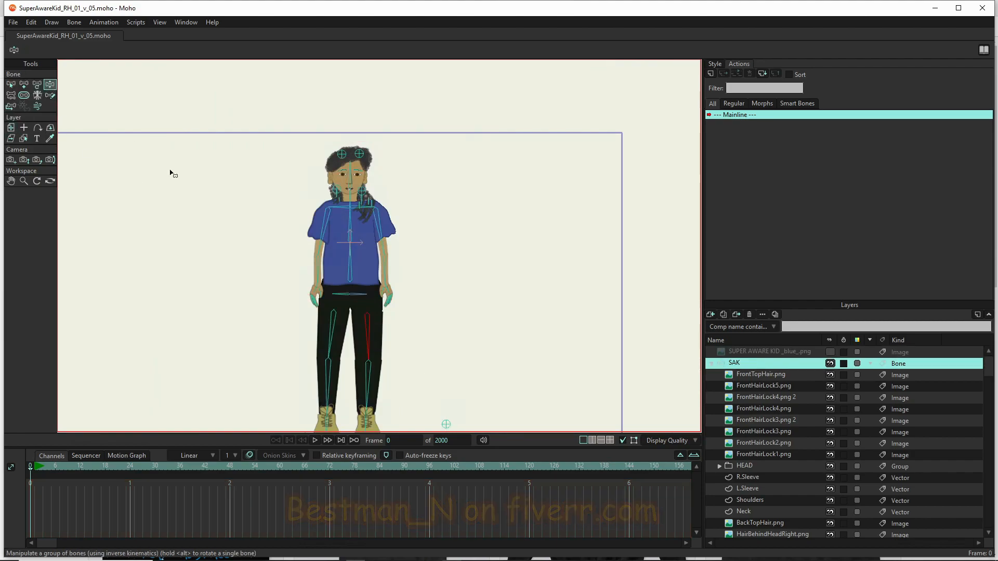
{"action": "left_click_drag", "start_coordinate": [403, 269], "coordinate": [446, 248]}
{"action": "left_click_drag", "start_coordinate": [314, 259], "coordinate": [274, 323]}
{"action": "left_click_drag", "start_coordinate": [366, 350], "coordinate": [403, 345]}
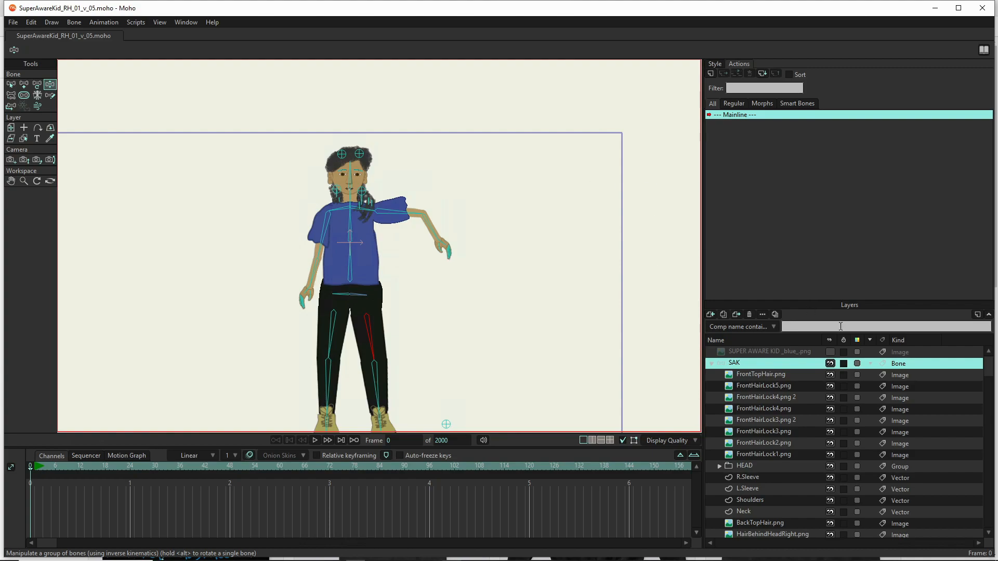
- Show the SUPER AWARE KID _blue_.png reference and compare the posed rig with the drawn figures
{"action": "left_click", "coordinate": [830, 353]}
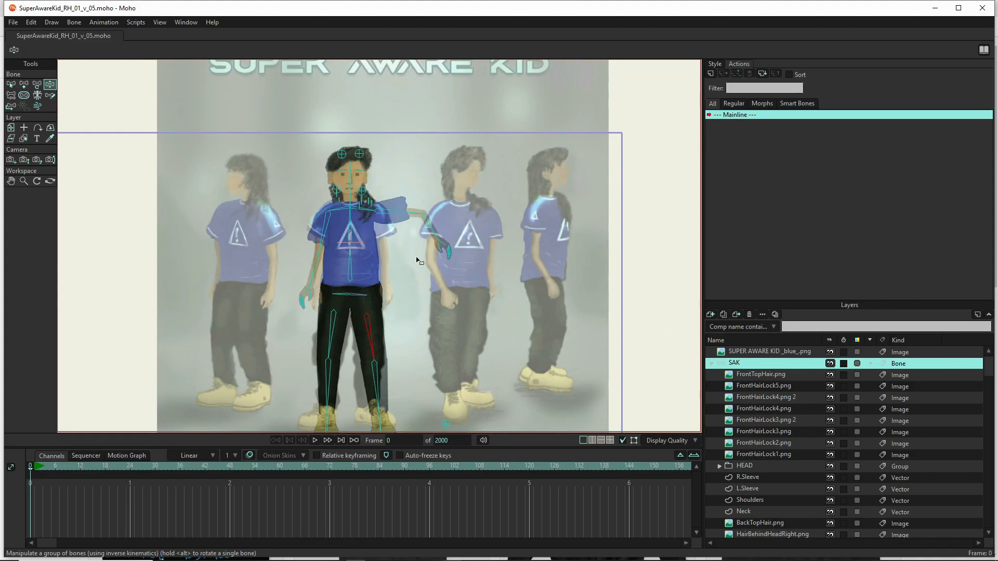
{"action": "scroll", "coordinate": [761, 440], "scroll_direction": "down", "scroll_amount": 2}
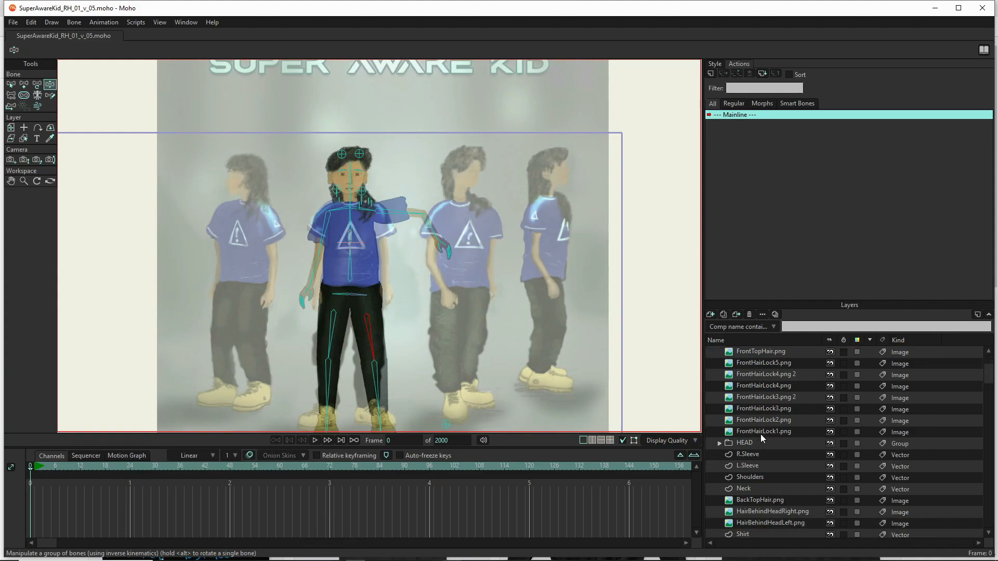
{"action": "scroll", "coordinate": [344, 225], "scroll_direction": "down", "scroll_amount": 2}
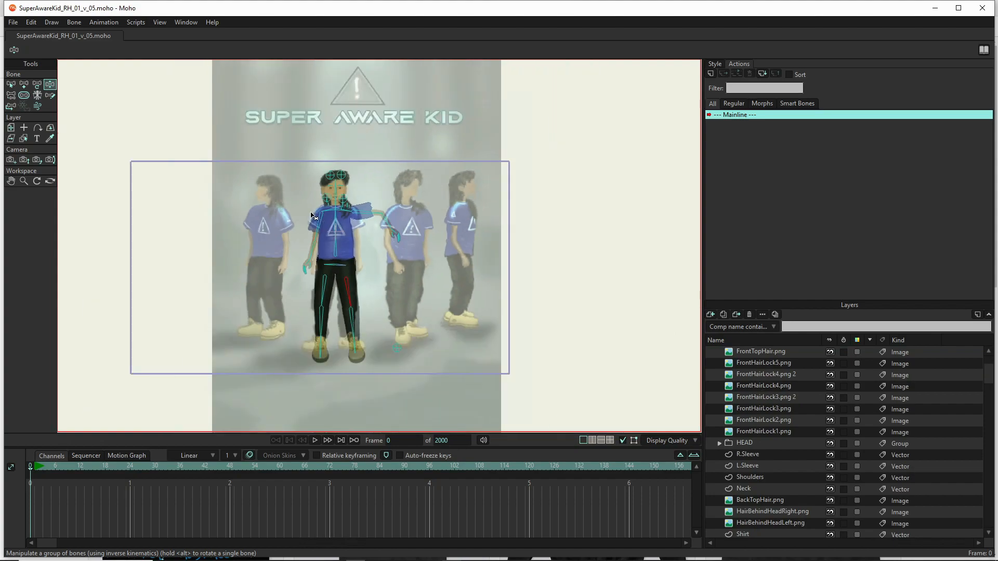
{"action": "scroll", "coordinate": [343, 248], "scroll_direction": "up", "scroll_amount": 2}
{"action": "scroll", "coordinate": [344, 247], "scroll_direction": "up", "scroll_amount": 1}
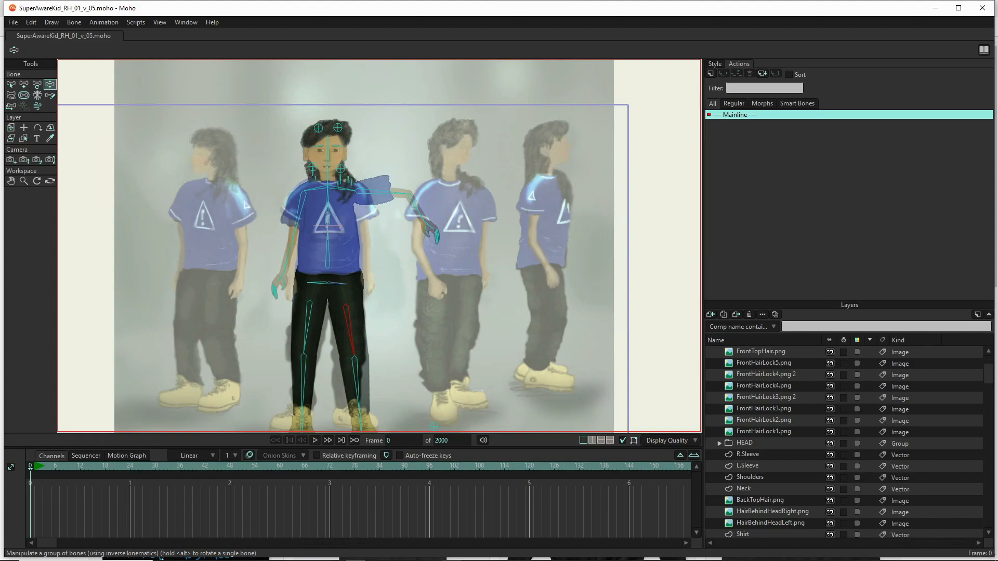
- Lower the raised arm back beside the character's body and hide the SUPER AWARE KID _blue_.png reference
{"action": "left_click", "coordinate": [460, 401]}
{"action": "left_click_drag", "start_coordinate": [414, 217], "coordinate": [377, 300]}
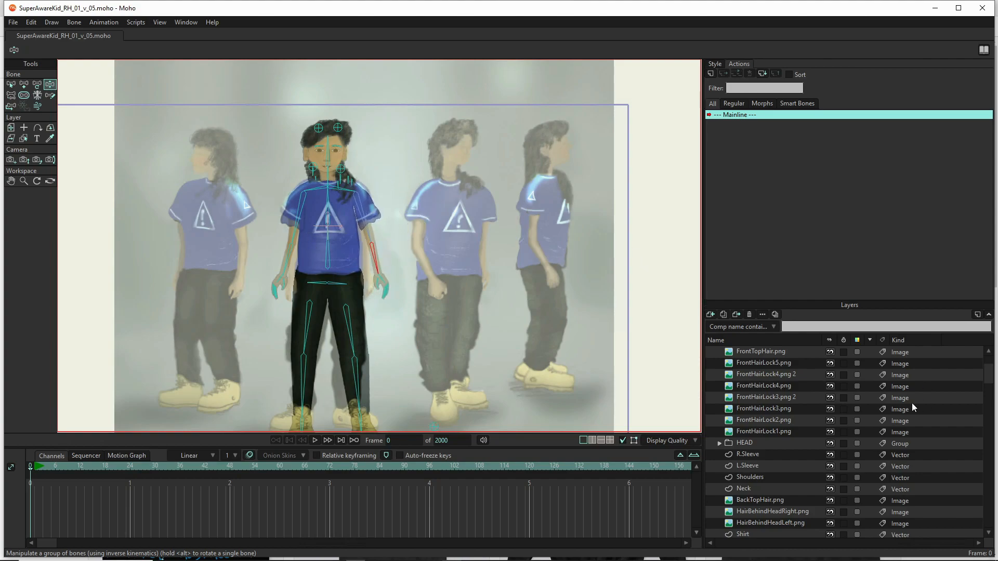
{"action": "scroll", "coordinate": [814, 365], "scroll_direction": "up", "scroll_amount": 2}
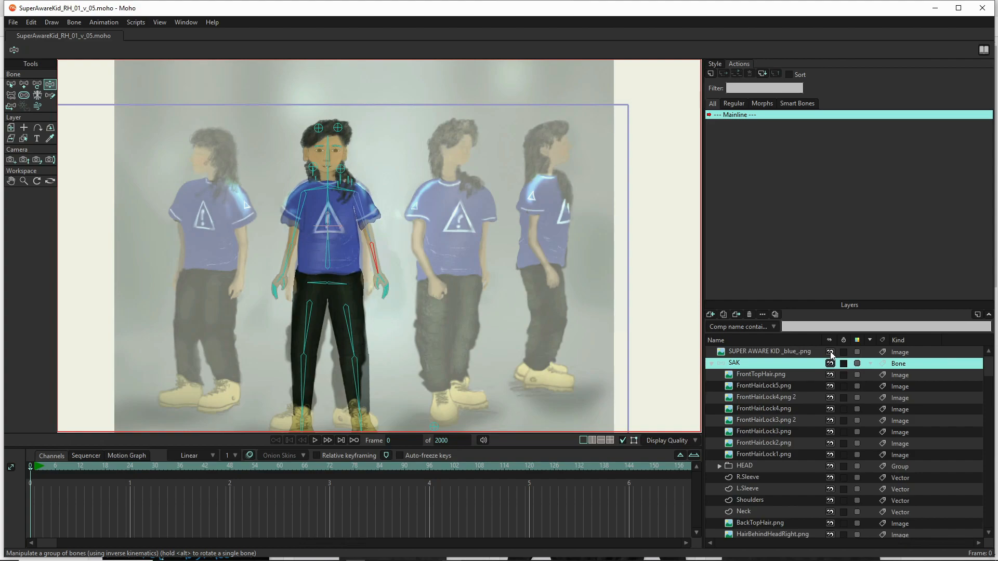
{"action": "left_click", "coordinate": [831, 352]}
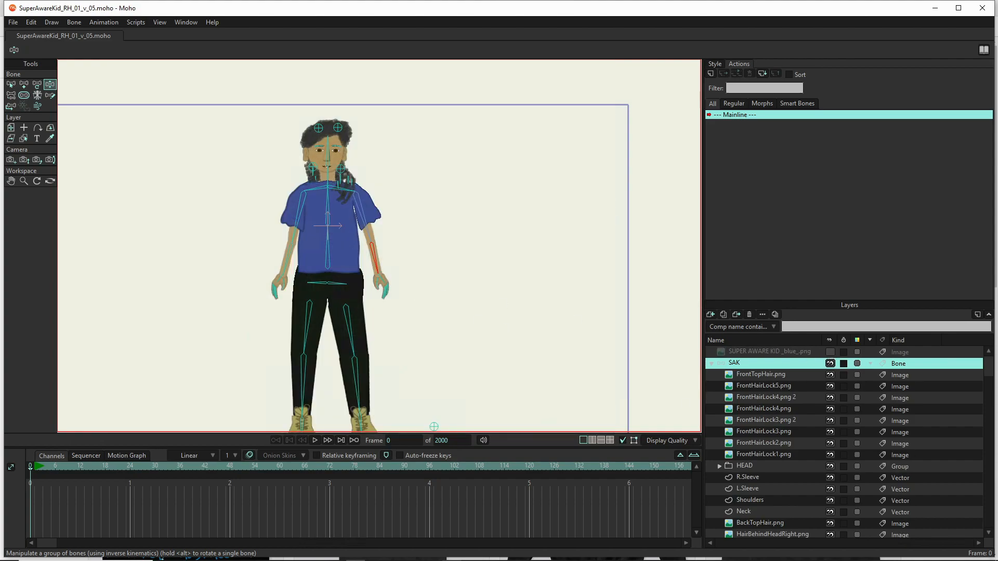
- Bend both of the character's legs at the knees with Manipulate Bones, folding the shins inward into a cross-legged sitting pose
{"action": "scroll", "coordinate": [816, 416], "scroll_direction": "down", "scroll_amount": 4}
{"action": "scroll", "coordinate": [784, 439], "scroll_direction": "down", "scroll_amount": 5}
{"action": "scroll", "coordinate": [767, 439], "scroll_direction": "down", "scroll_amount": 4}
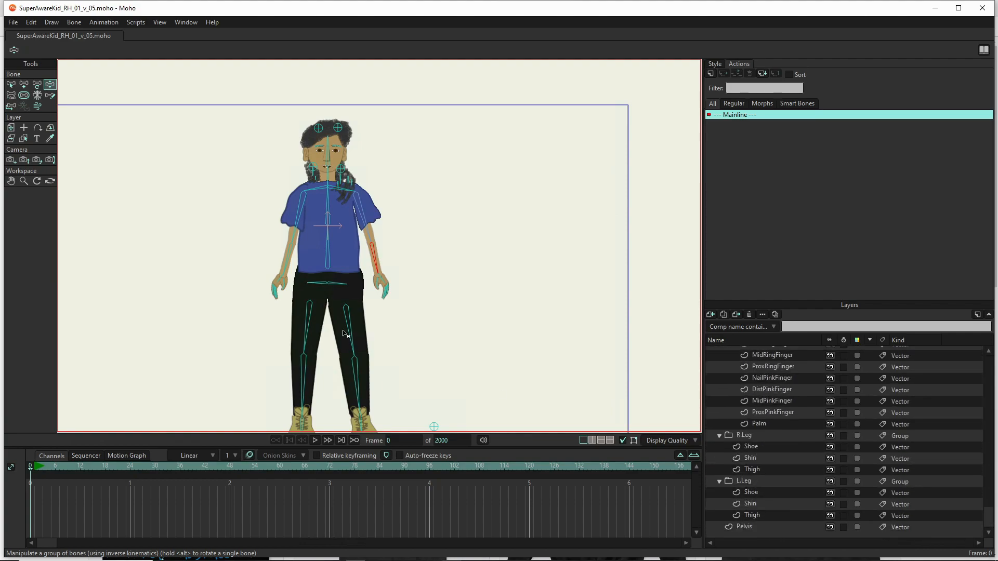
{"action": "left_click_drag", "start_coordinate": [251, 300], "coordinate": [264, 263]}
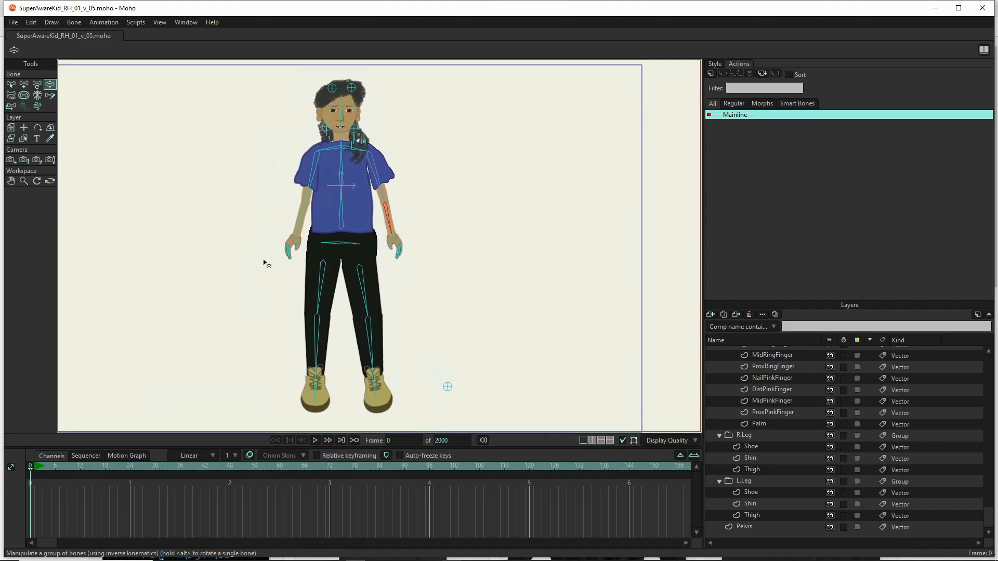
{"action": "left_click", "coordinate": [317, 347]}
{"action": "left_click_drag", "start_coordinate": [317, 348], "coordinate": [286, 320]}
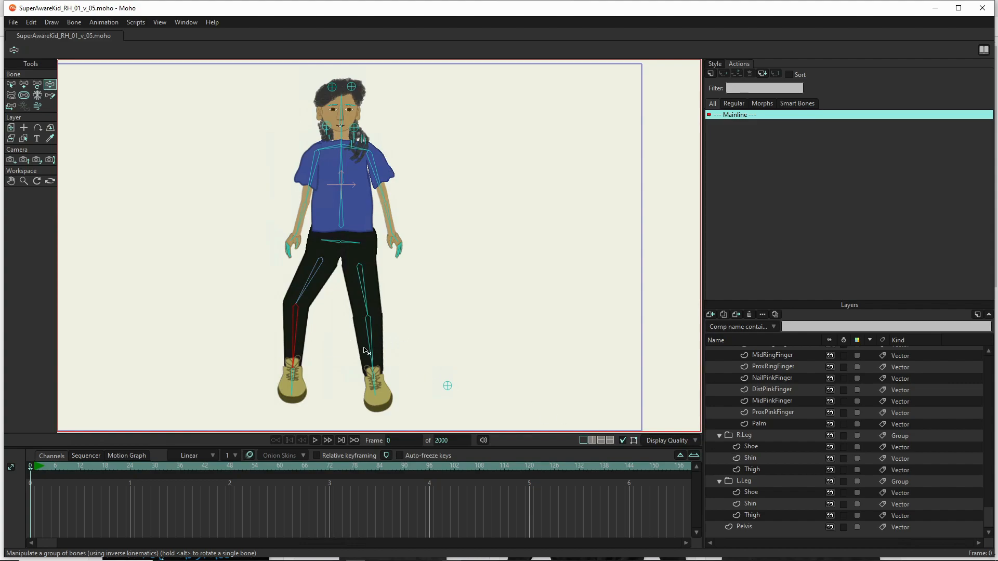
{"action": "left_click_drag", "start_coordinate": [287, 345], "coordinate": [348, 272]}
{"action": "left_click_drag", "start_coordinate": [372, 367], "coordinate": [339, 265]}
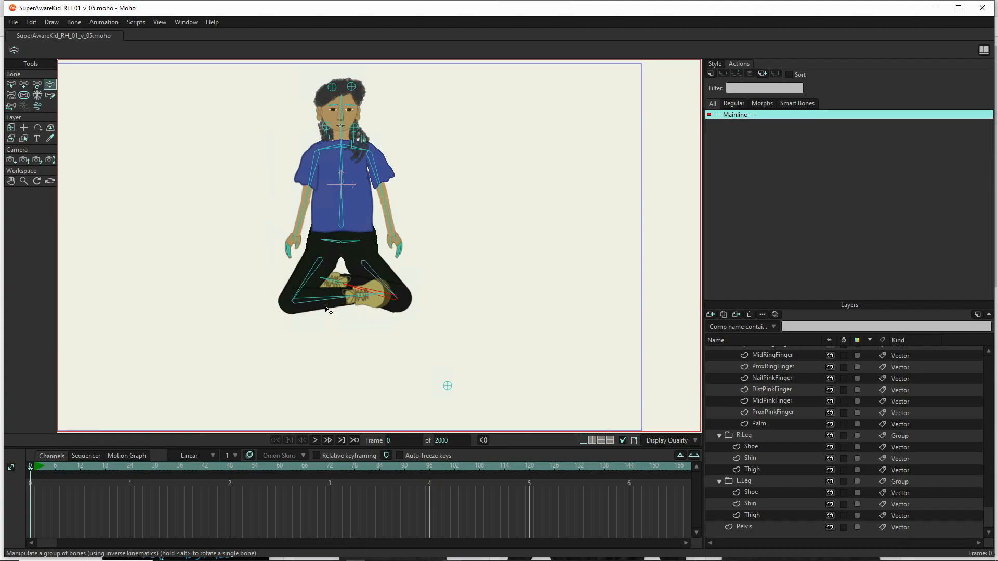
{"action": "mouse_move", "coordinate": [318, 302]}
{"action": "left_mouse_down"}
{"action": "mouse_move", "coordinate": [325, 280]}
{"action": "mouse_move", "coordinate": [315, 283]}
{"action": "left_mouse_up"}
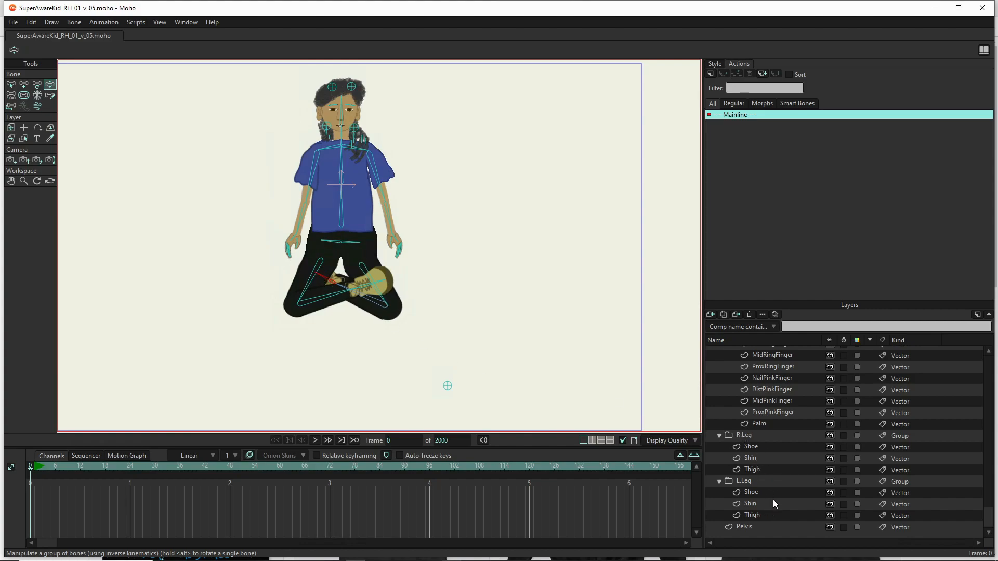
- Collapse and expand the L.Leg and R.Leg groups to examine how their shoe, shin and thigh layers are ordered
{"action": "left_click", "coordinate": [720, 481]}
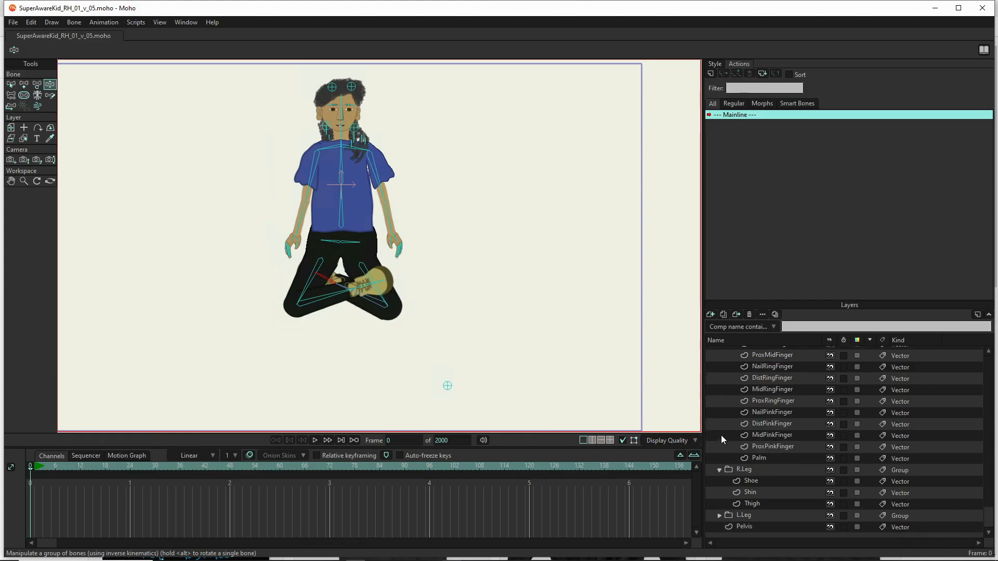
{"action": "left_click", "coordinate": [720, 470]}
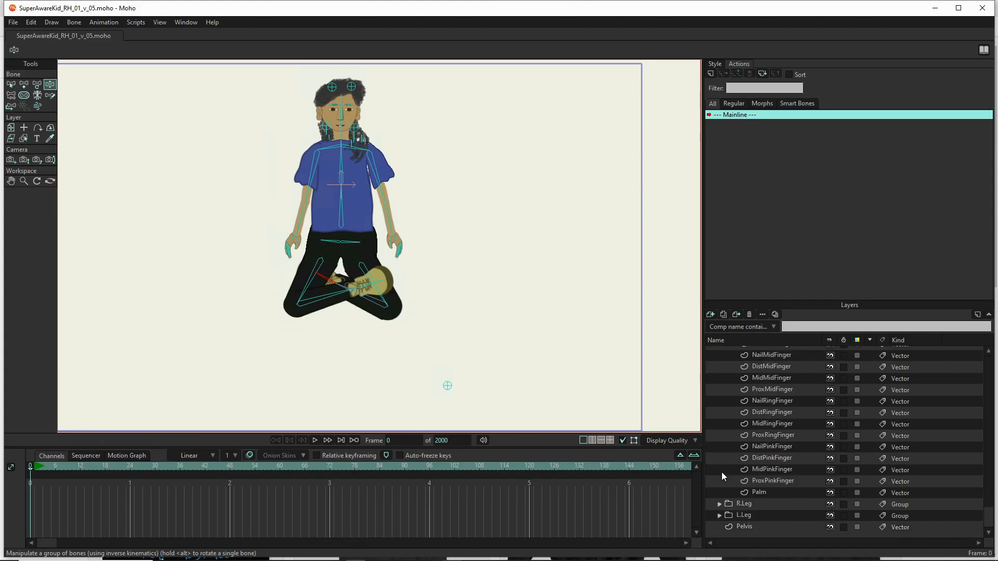
{"action": "left_click", "coordinate": [720, 503]}
{"action": "left_click", "coordinate": [720, 504]}
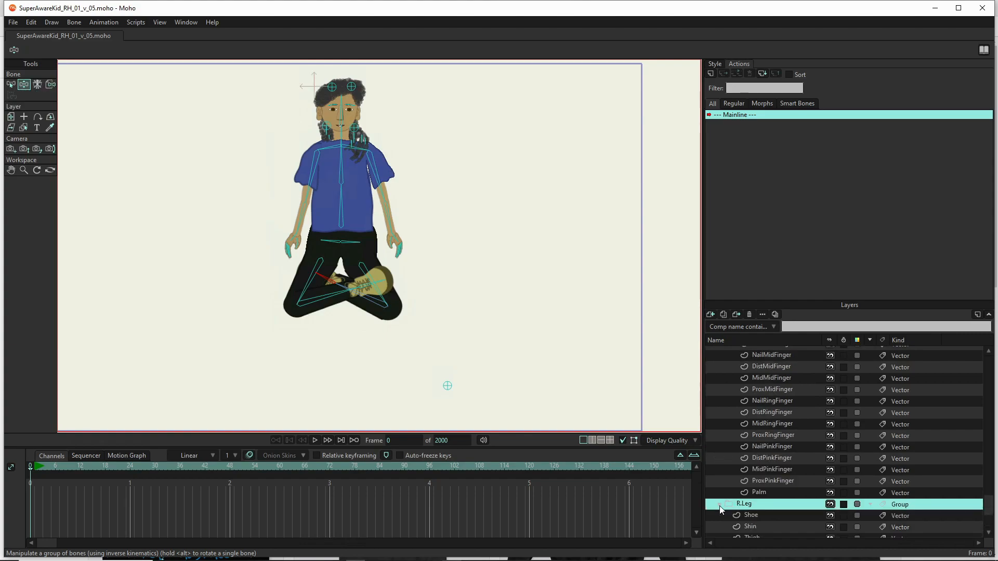
{"action": "scroll", "coordinate": [726, 512], "scroll_direction": "down", "scroll_amount": 1}
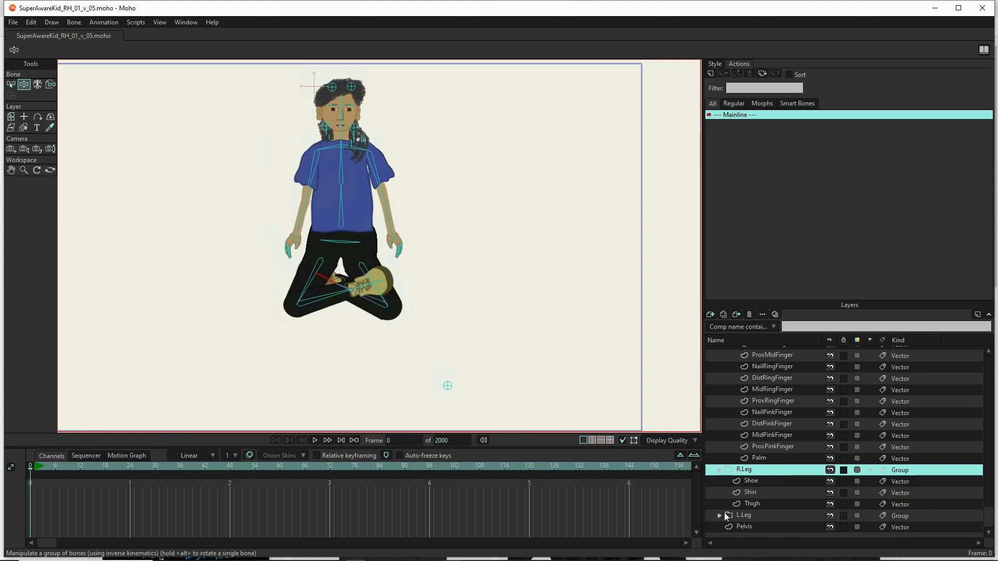
{"action": "left_click", "coordinate": [719, 516]}
{"action": "scroll", "coordinate": [747, 504], "scroll_direction": "down", "scroll_amount": 1}
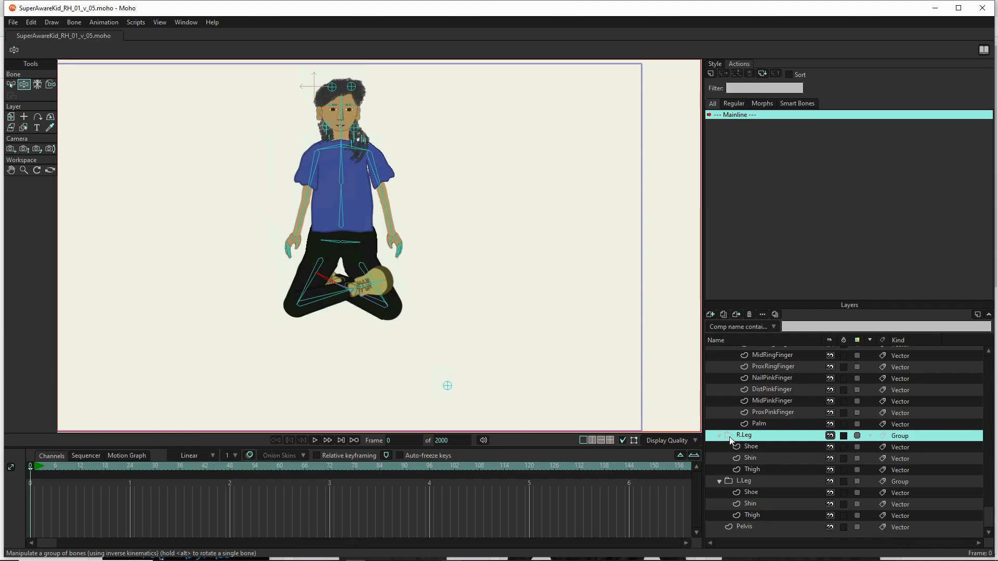
- Rename the R.Leg group as LEGS and move the L.Leg group's Shoe, Shin and Thigh layers into it
{"action": "double_click", "coordinate": [759, 436]}
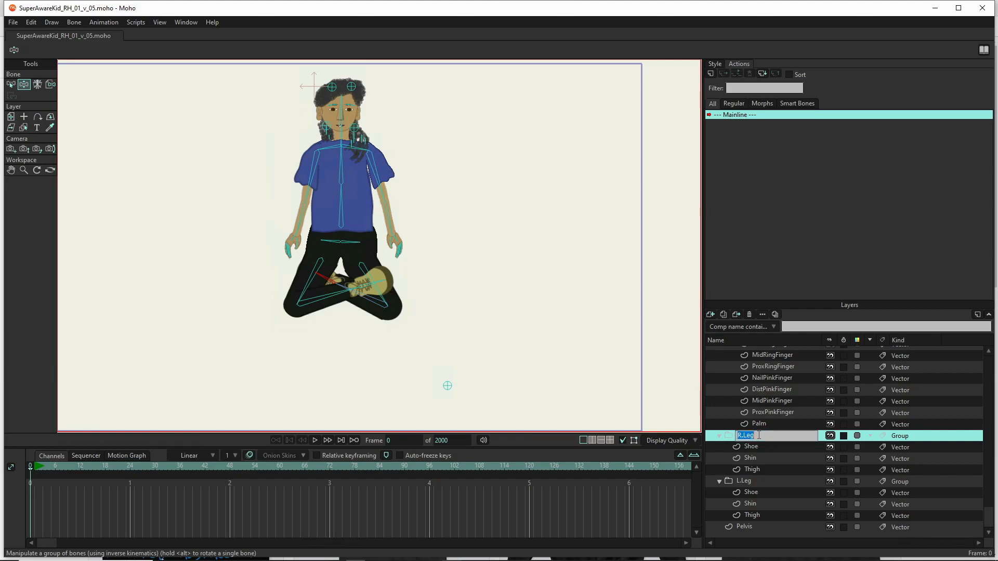
{"action": "type", "text": "LEGS"}
{"action": "left_click", "coordinate": [760, 495]}
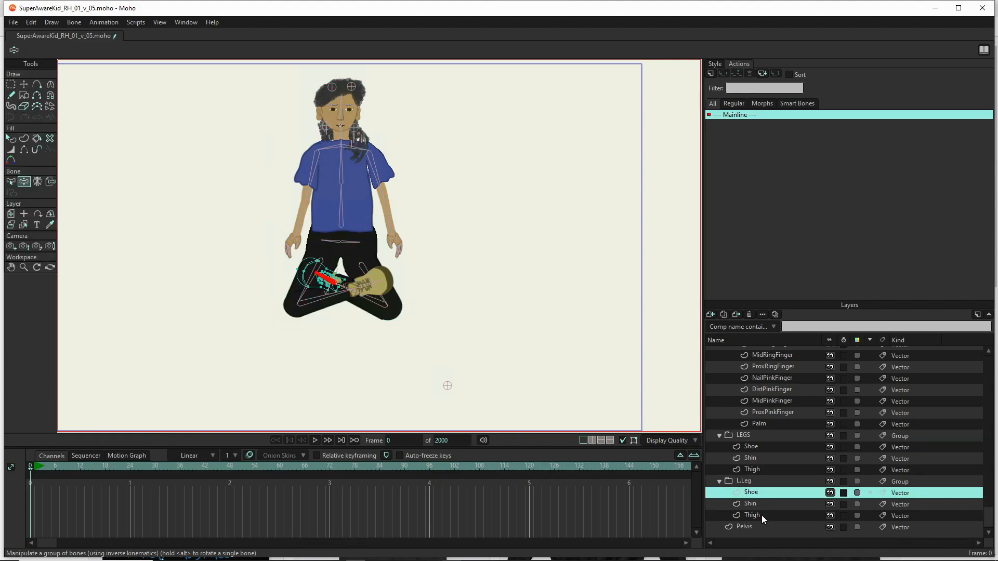
{"action": "left_click", "coordinate": [762, 516], "text": "shift"}
{"action": "left_click_drag", "start_coordinate": [763, 492], "coordinate": [765, 479]}
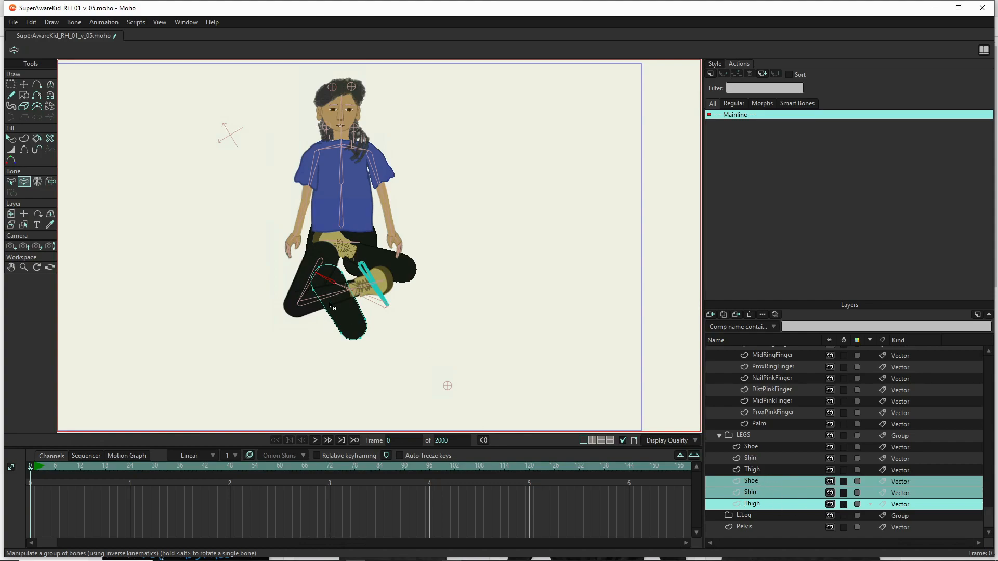
- Delete the emptied L.Leg group and move the Pelvis layer into the LEGS group below the thighs
{"action": "left_click", "coordinate": [764, 516]}
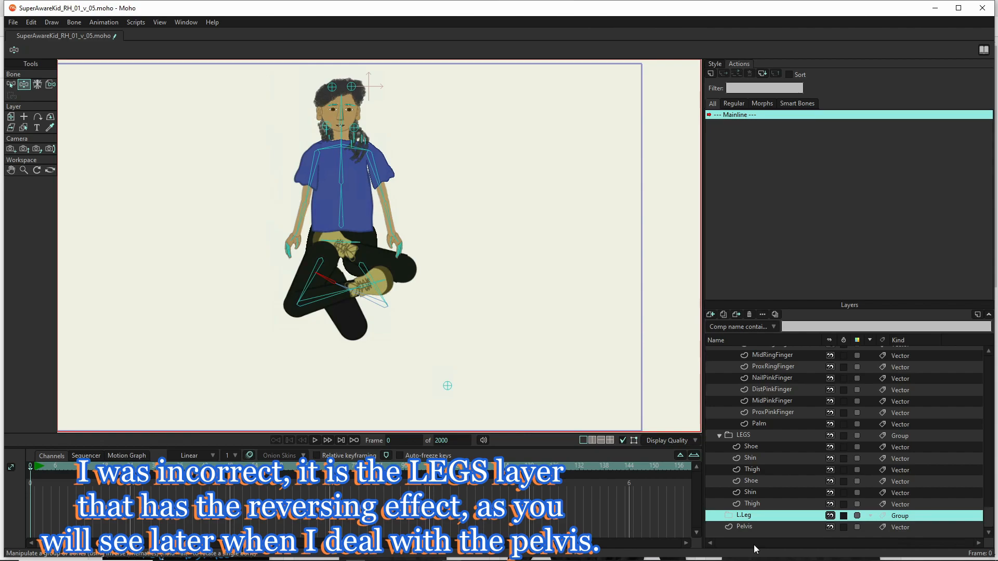
{"action": "left_click", "coordinate": [749, 315]}
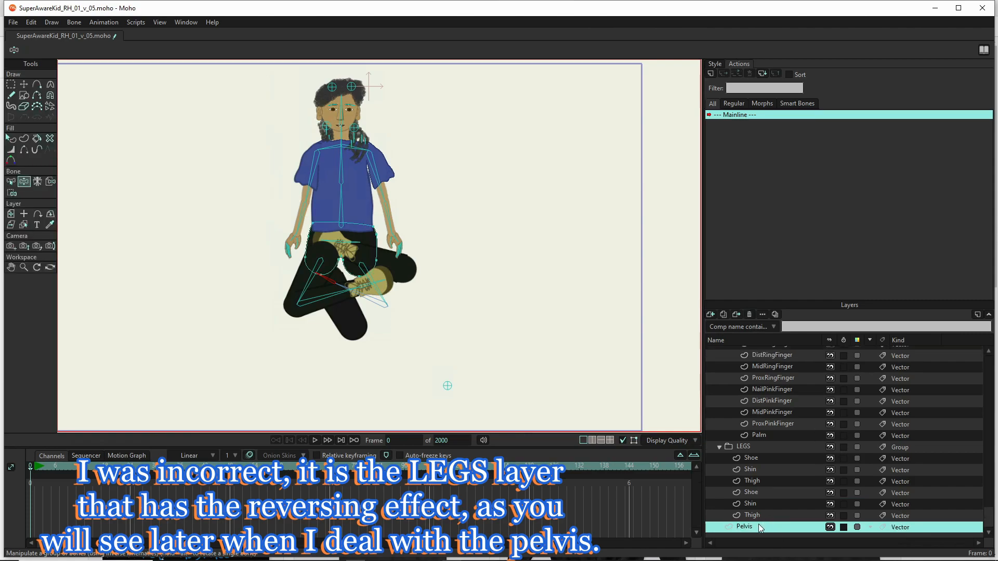
{"action": "mouse_move", "coordinate": [759, 529]}
{"action": "left_mouse_down"}
{"action": "mouse_move", "coordinate": [755, 458]}
{"action": "mouse_move", "coordinate": [757, 535]}
{"action": "mouse_move", "coordinate": [757, 524]}
{"action": "left_mouse_up"}
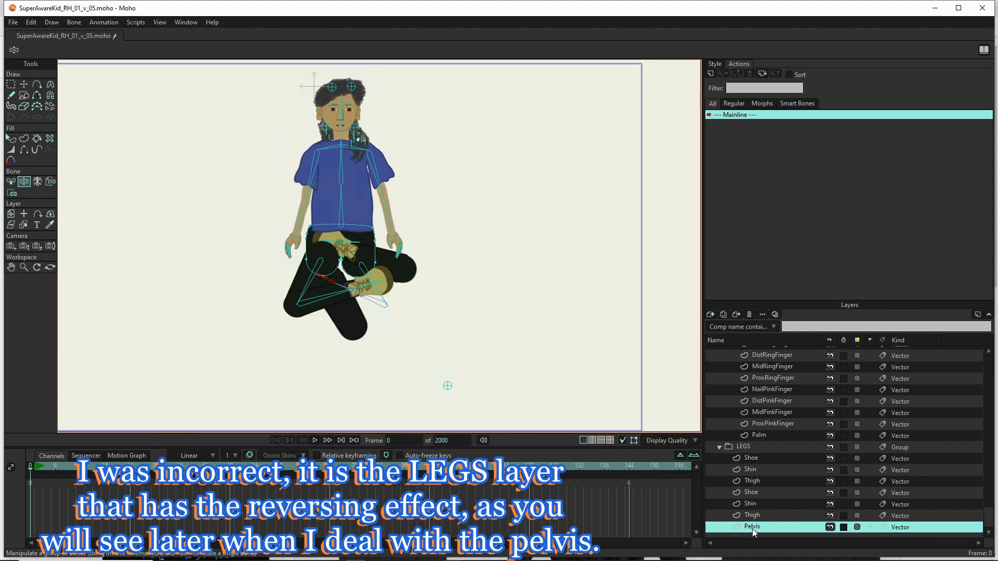
- Enable animated layer order in the LEGS group's depth sort settings
{"action": "left_click", "coordinate": [719, 448]}
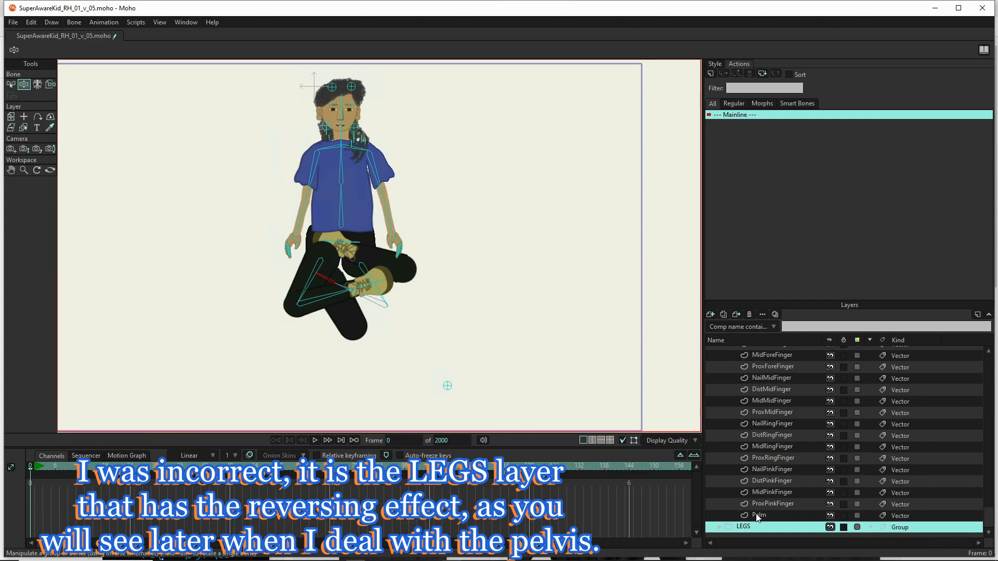
{"action": "left_click", "coordinate": [719, 527]}
{"action": "scroll", "coordinate": [764, 454], "scroll_direction": "down", "scroll_amount": 3}
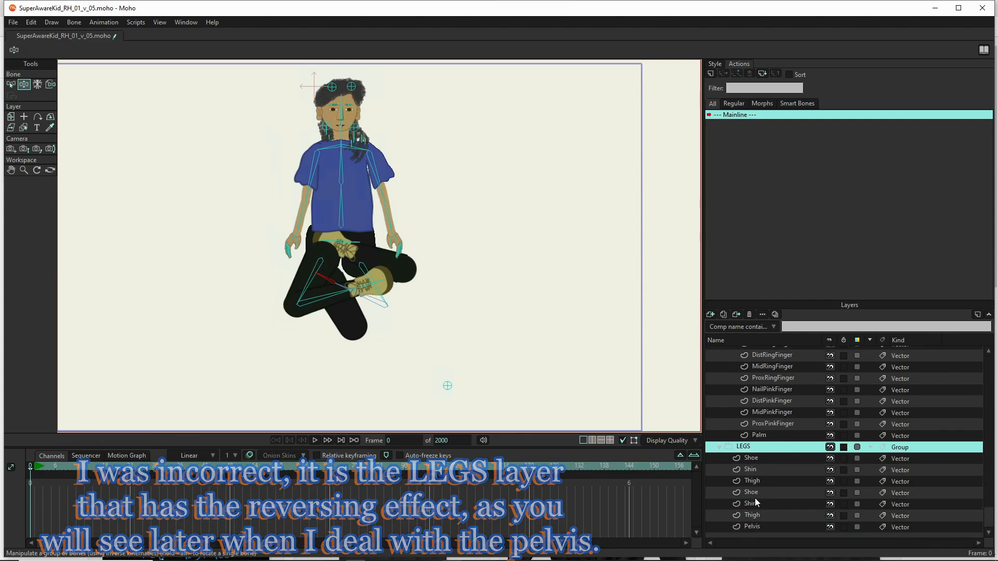
{"action": "double_click", "coordinate": [760, 448]}
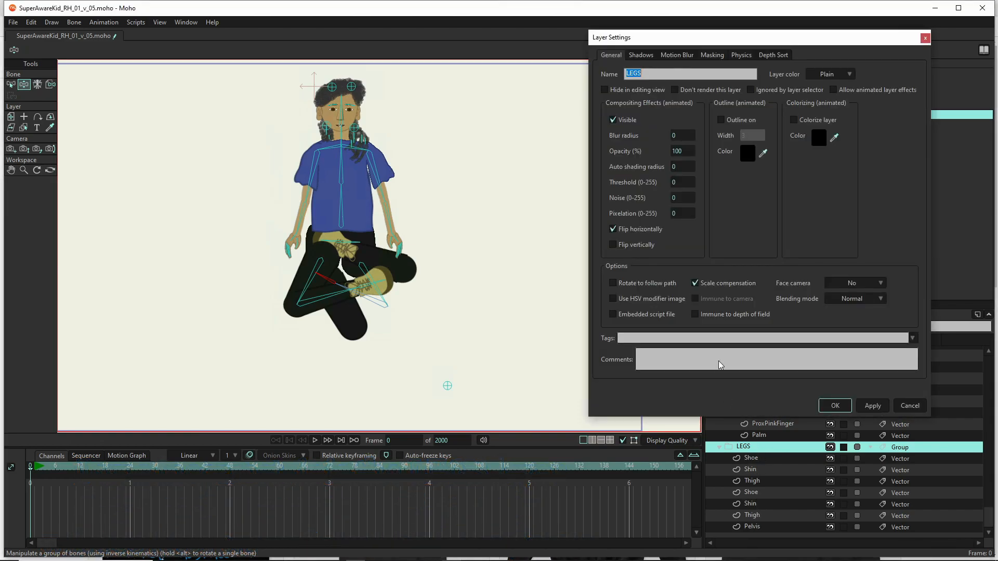
{"action": "left_click", "coordinate": [770, 55]}
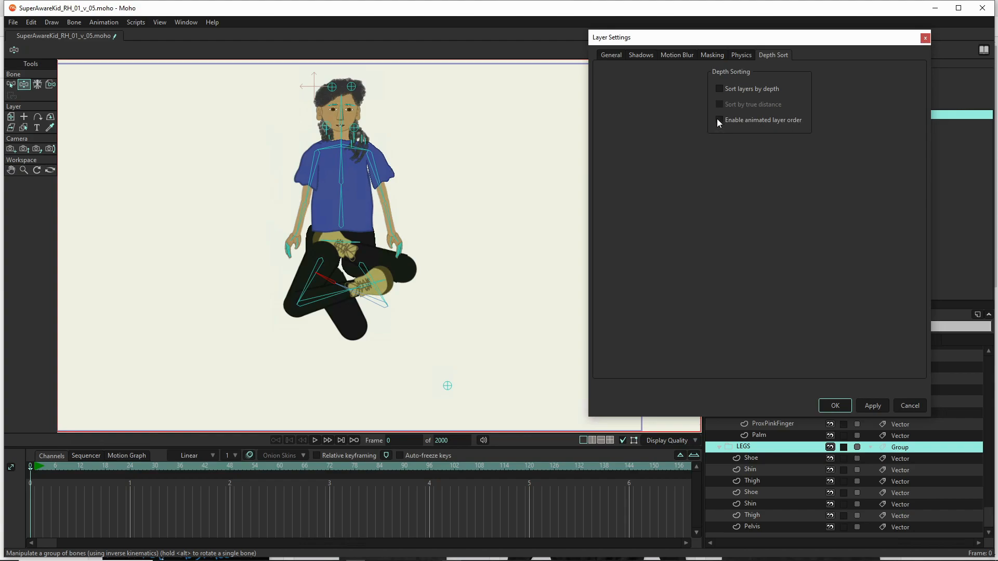
{"action": "left_click", "coordinate": [867, 407]}
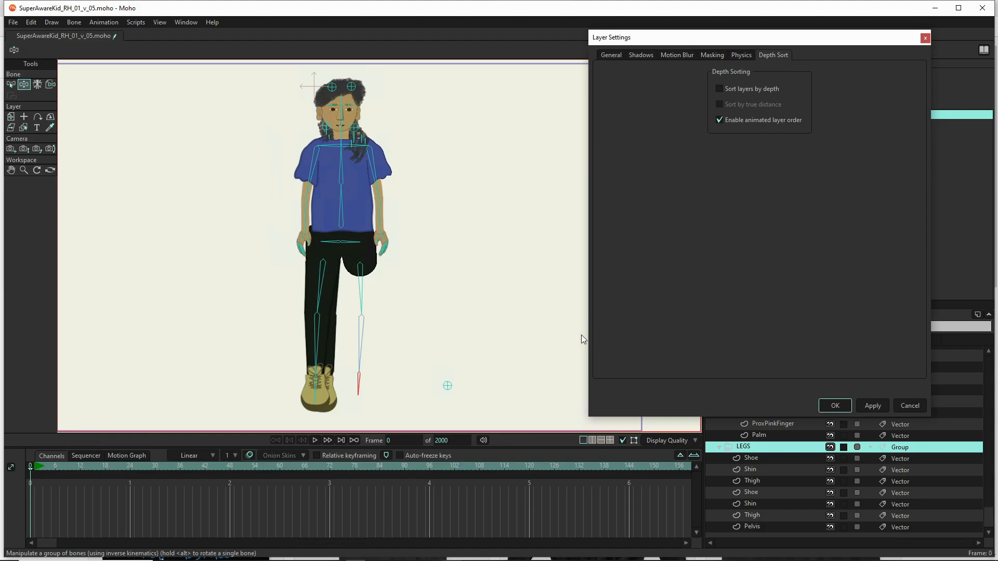
{"action": "left_click", "coordinate": [835, 406]}
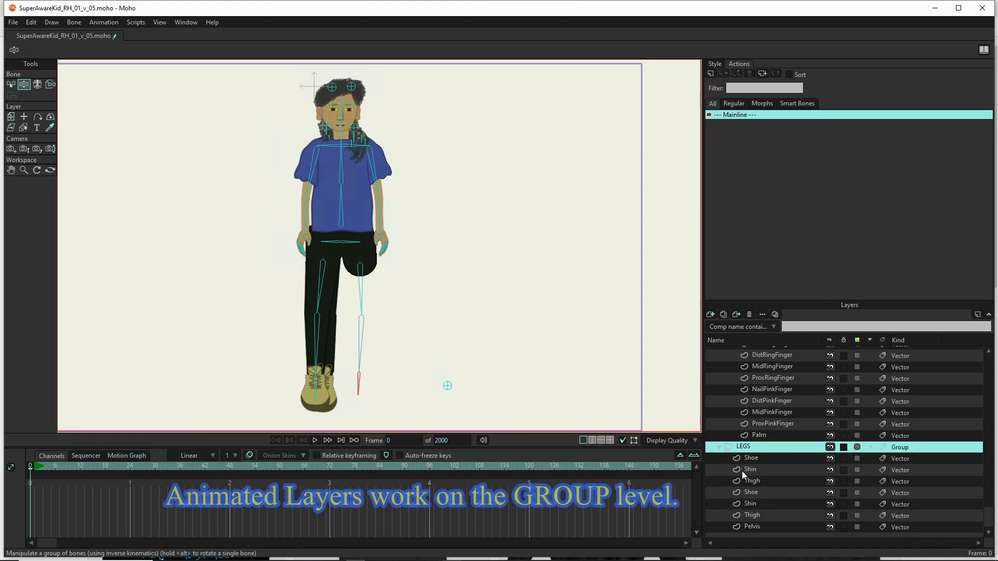
- Rename the right leg's layers in the LEGS group as R.Shoe, R.Shin and R.Thigh
{"action": "left_click", "coordinate": [727, 457]}
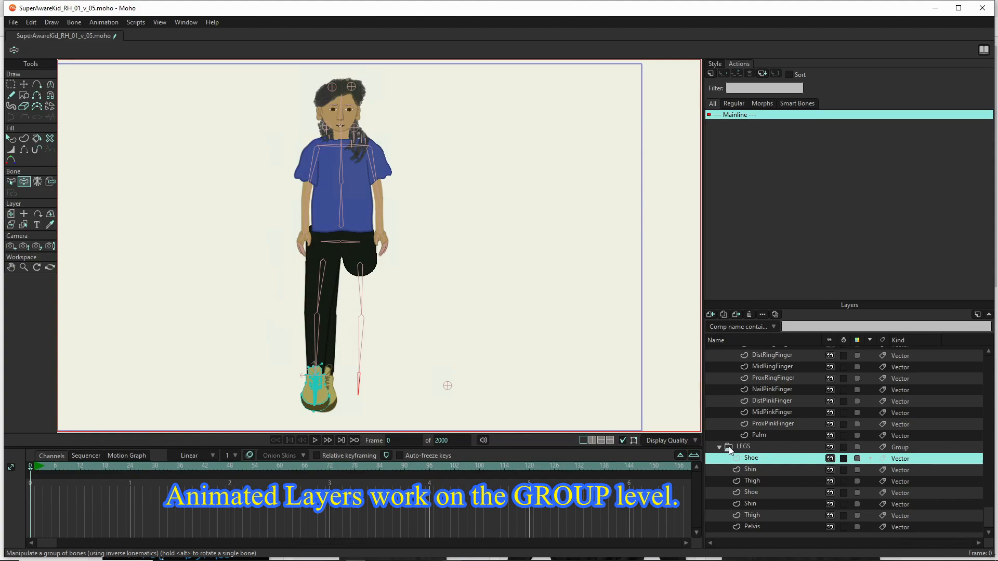
{"action": "left_click", "coordinate": [729, 471]}
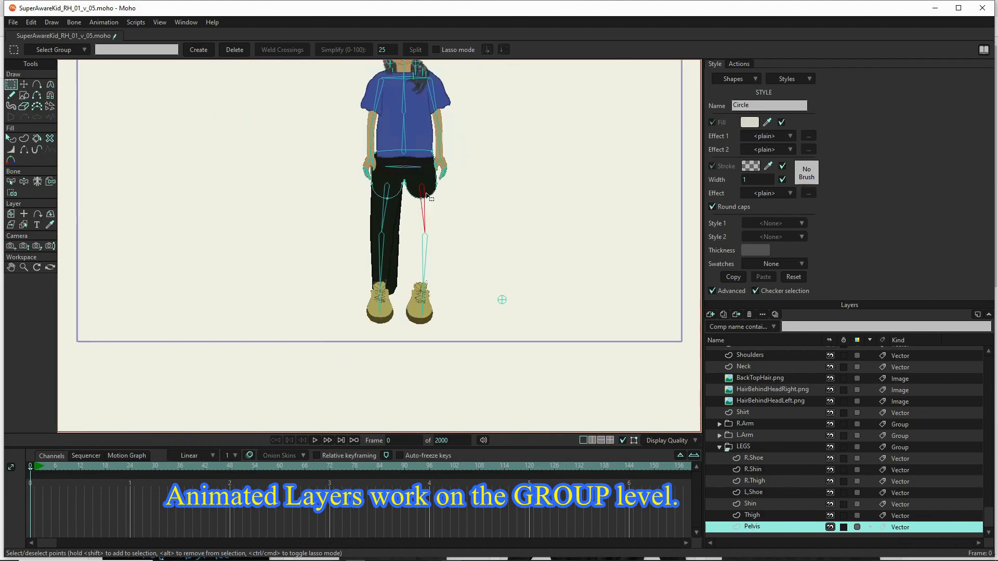
- Shift the left shoe layer sideways onto its foot bone with Transform Layer, to an X position of -0.3312
{"action": "scroll", "coordinate": [444, 248], "scroll_direction": "up", "scroll_amount": 1}
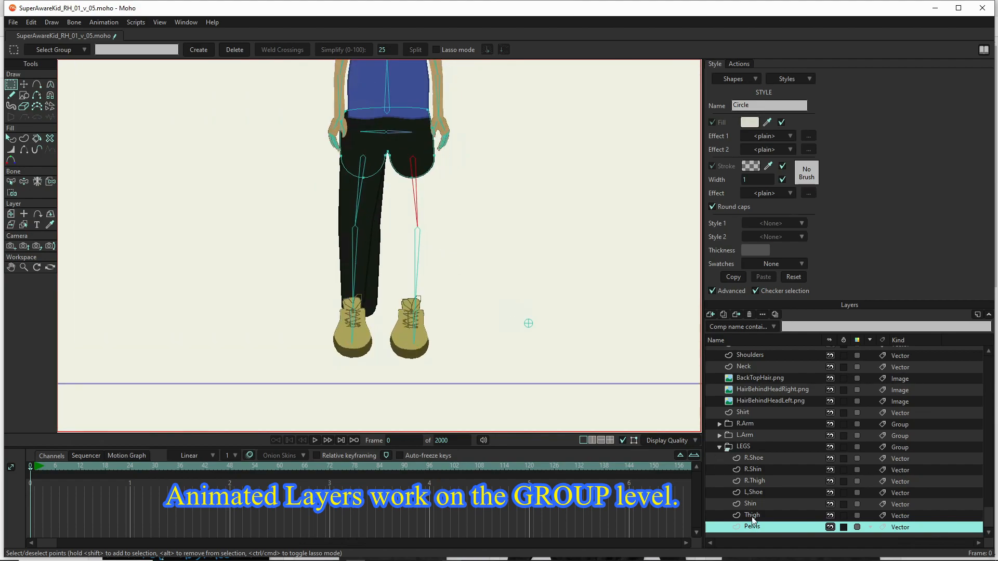
{"action": "left_click", "coordinate": [765, 494]}
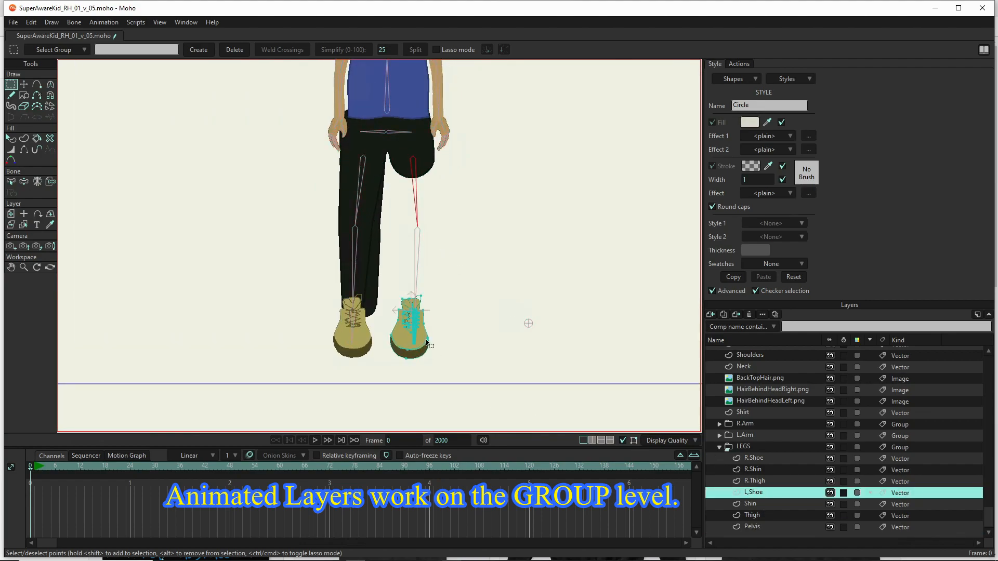
{"action": "scroll", "coordinate": [606, 319], "scroll_direction": "up", "scroll_amount": 2}
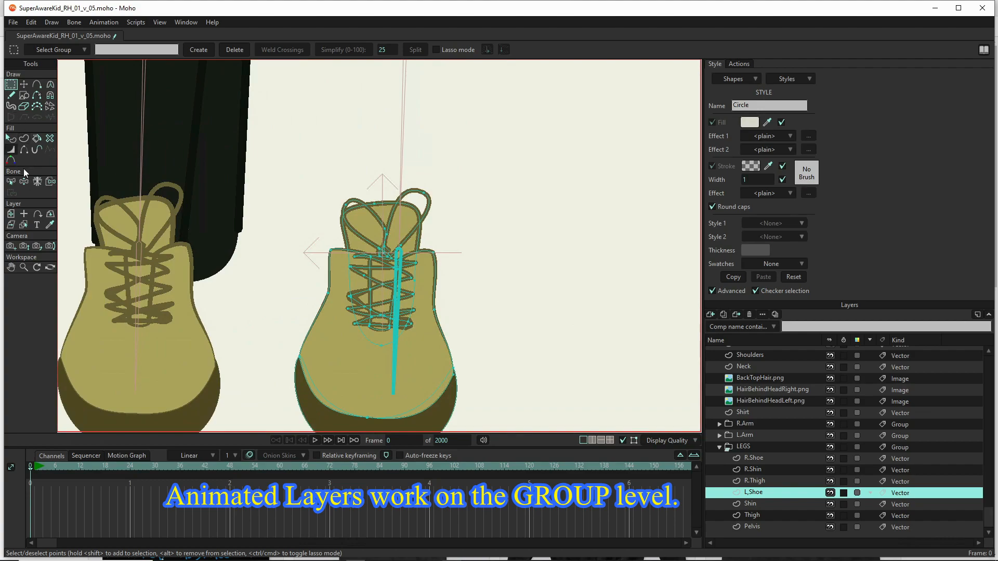
{"action": "left_click", "coordinate": [10, 216]}
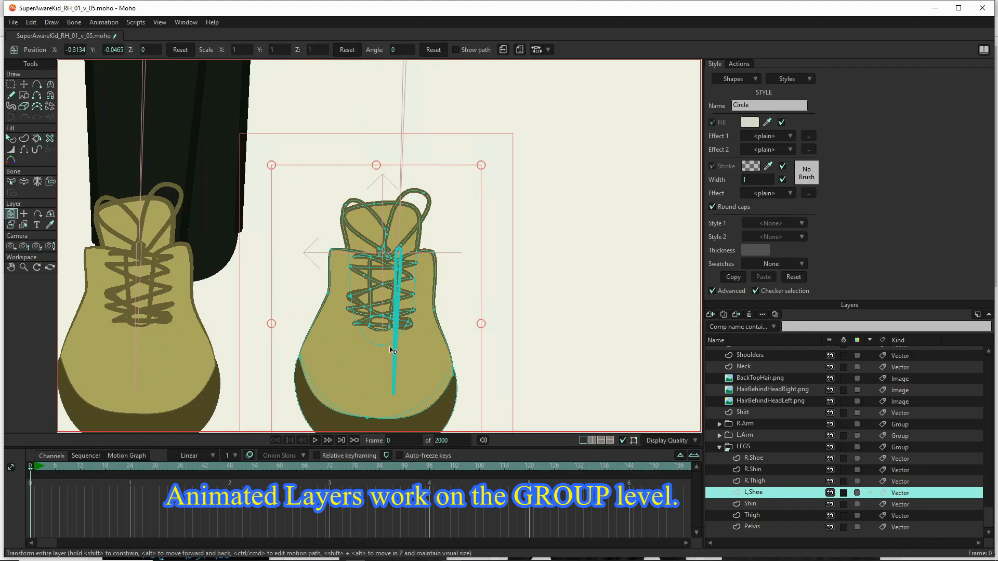
{"action": "left_click_drag", "start_coordinate": [364, 352], "coordinate": [376, 355]}
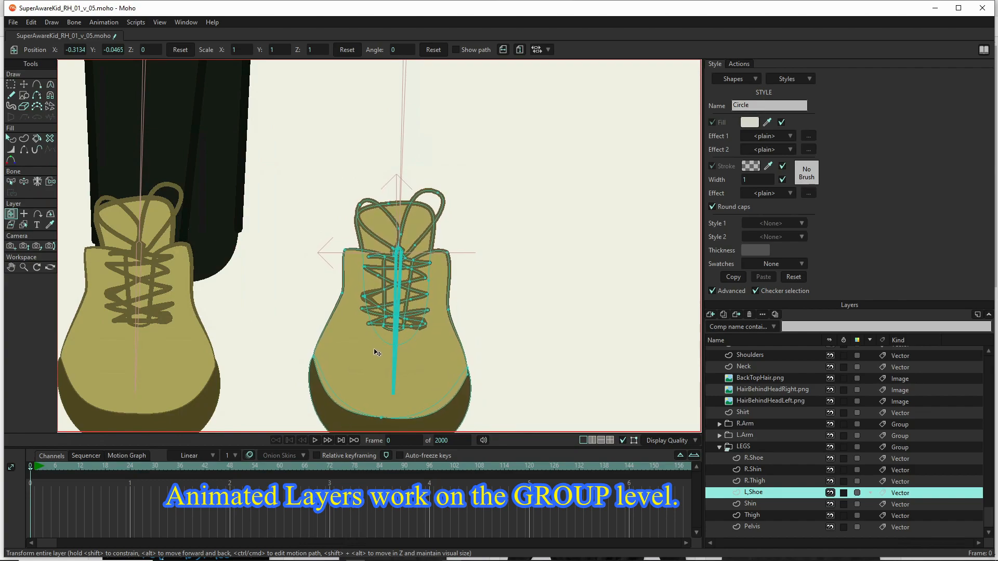
{"action": "left_click_drag", "start_coordinate": [377, 353], "coordinate": [375, 350]}
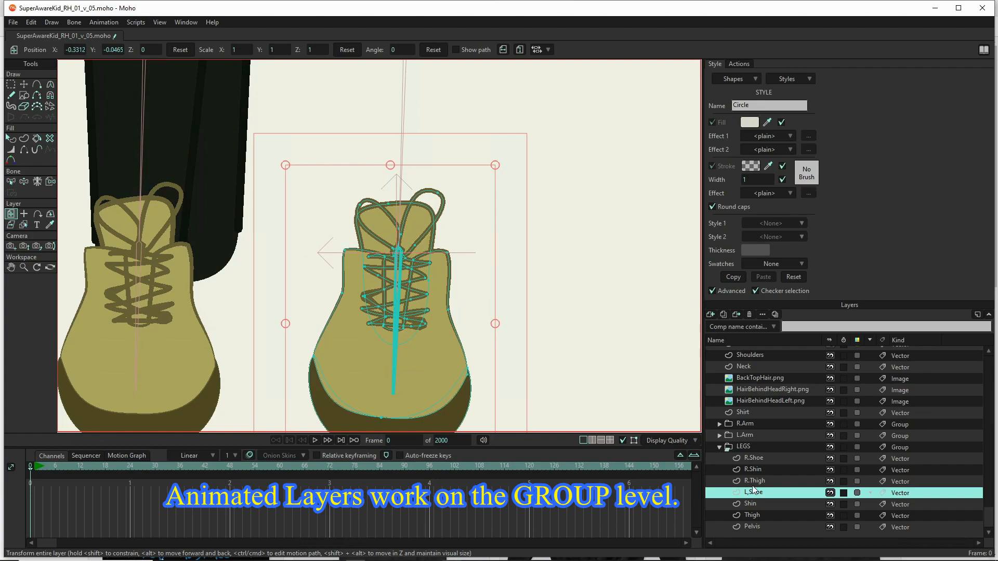
- Rename the left leg's Shin layer as L.Shin
{"action": "left_click", "coordinate": [750, 504]}
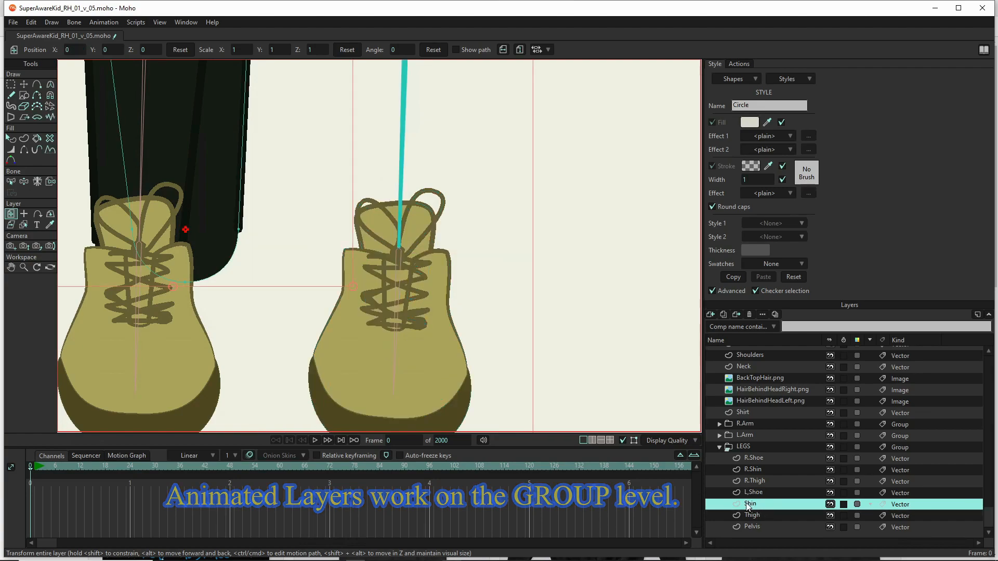
{"action": "double_click", "coordinate": [748, 504]}
{"action": "left_click", "coordinate": [746, 504]}
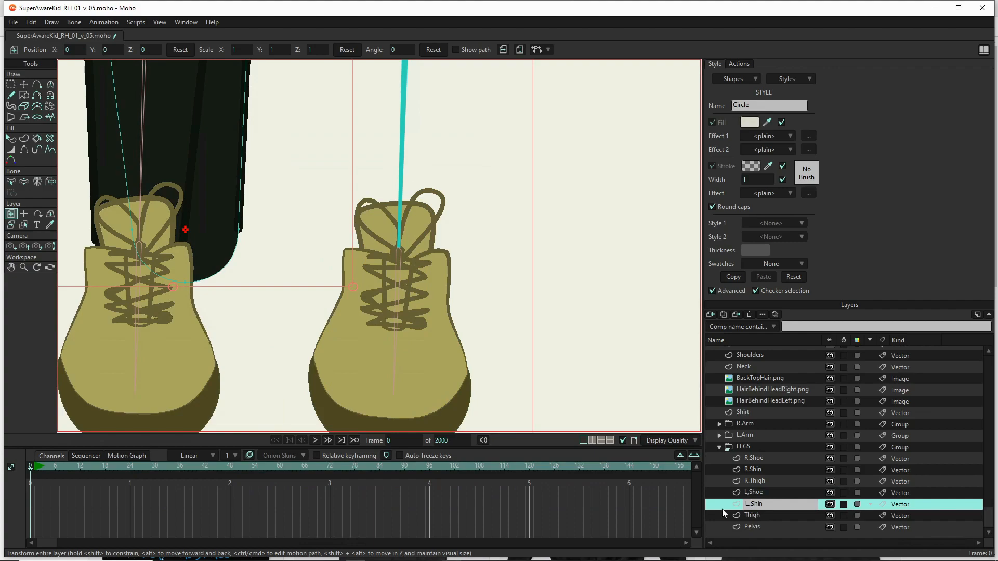
{"action": "scroll", "coordinate": [237, 252], "scroll_direction": "down", "scroll_amount": 6}
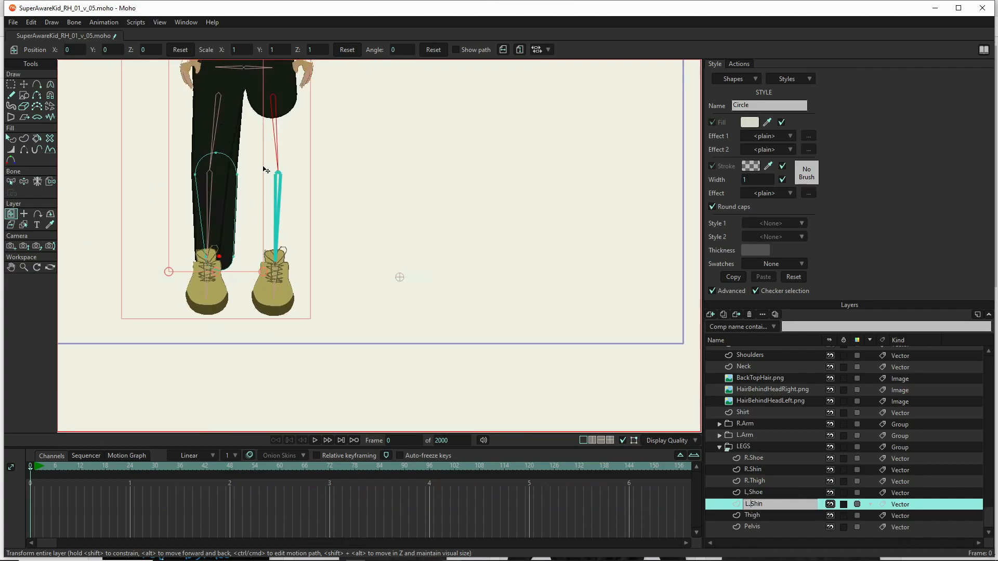
{"action": "scroll", "coordinate": [262, 167], "scroll_direction": "up", "scroll_amount": 4}
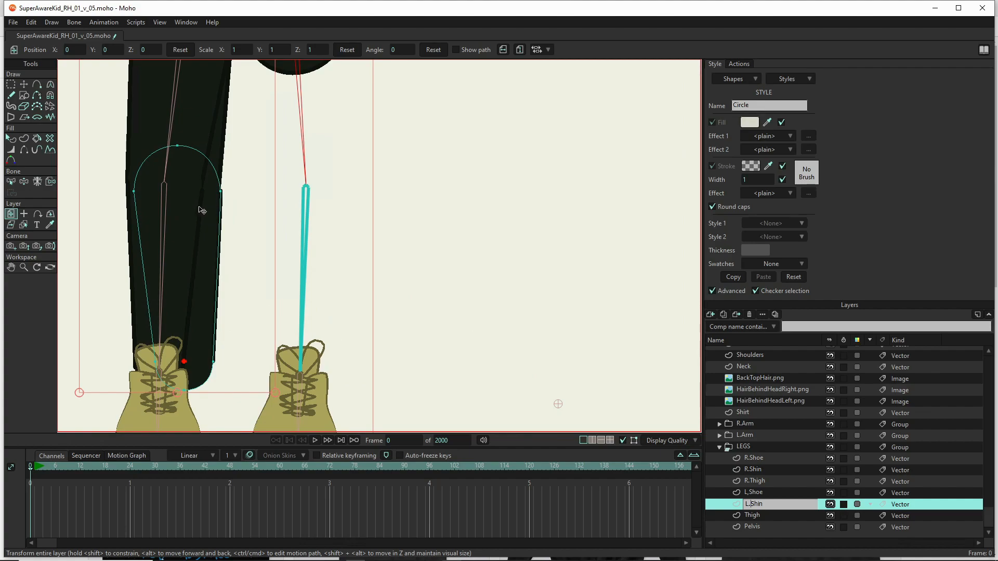
{"action": "key", "text": "Return"}
- Select all points of L.Shin and move the shape off the right leg onto the left shin bone
{"action": "key", "text": "t"}
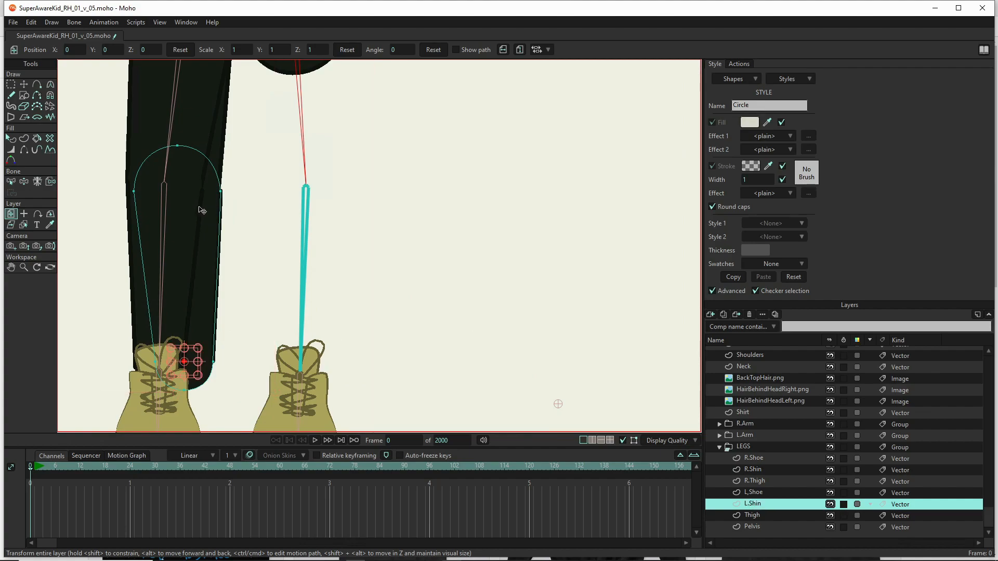
{"action": "key", "text": "ctrl+a"}
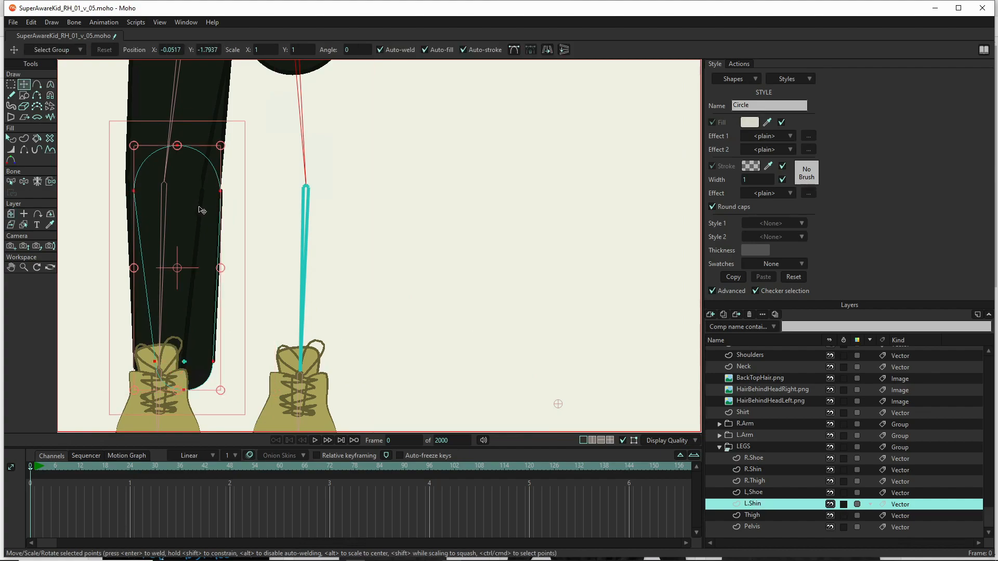
{"action": "left_click_drag", "start_coordinate": [200, 210], "coordinate": [308, 211]}
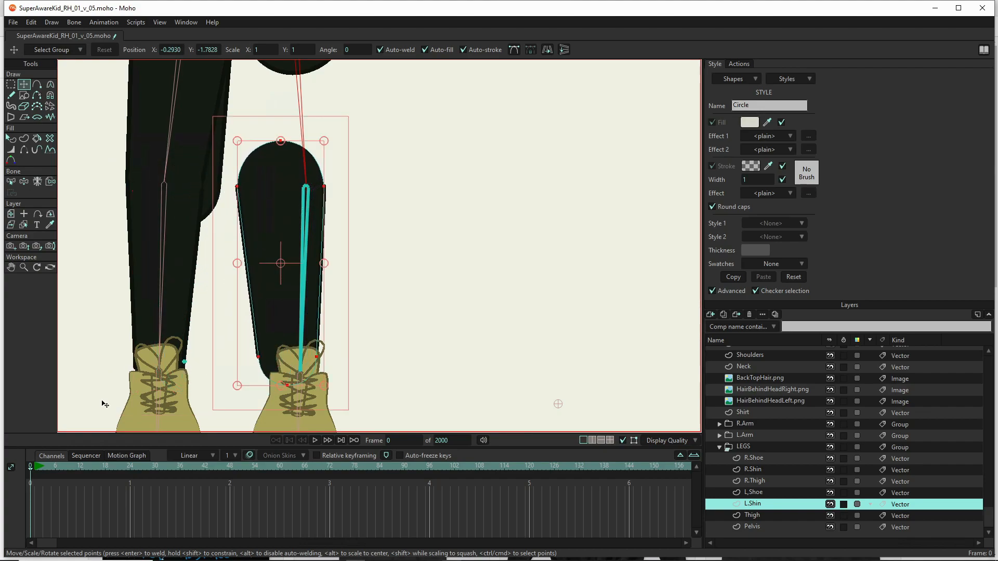
- Delete the stray point left beside the right ankle in the L.Shin layer
{"action": "left_click", "coordinate": [185, 365]}
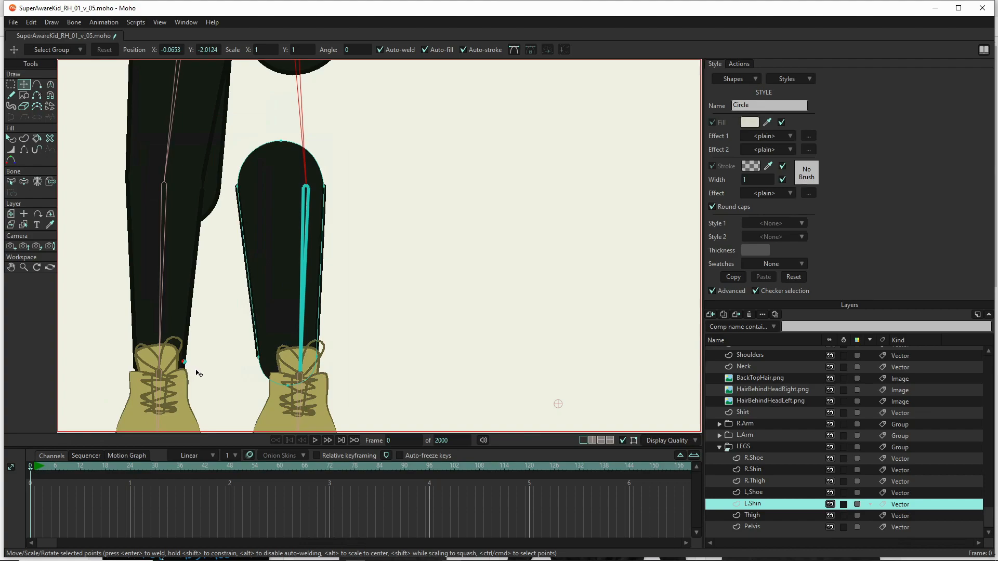
{"action": "key", "text": "Delete"}
{"action": "left_click", "coordinate": [184, 363]}
{"action": "key", "text": "Delete"}
- Rotate and nudge the whole L.Shin shape until it is centred on its bone and meets the left shoe
{"action": "key", "text": "ctrl+a"}
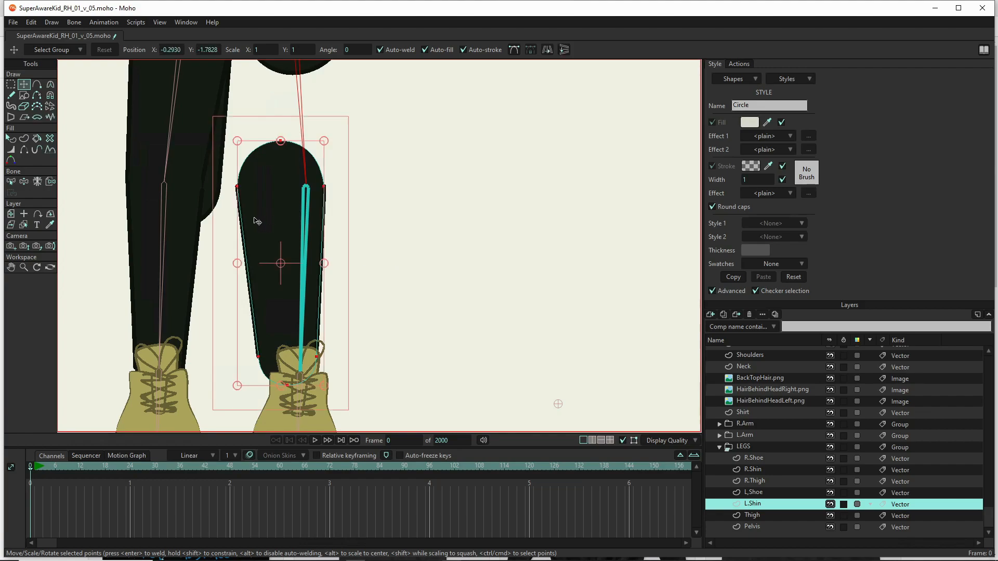
{"action": "left_click_drag", "start_coordinate": [268, 275], "coordinate": [293, 281]}
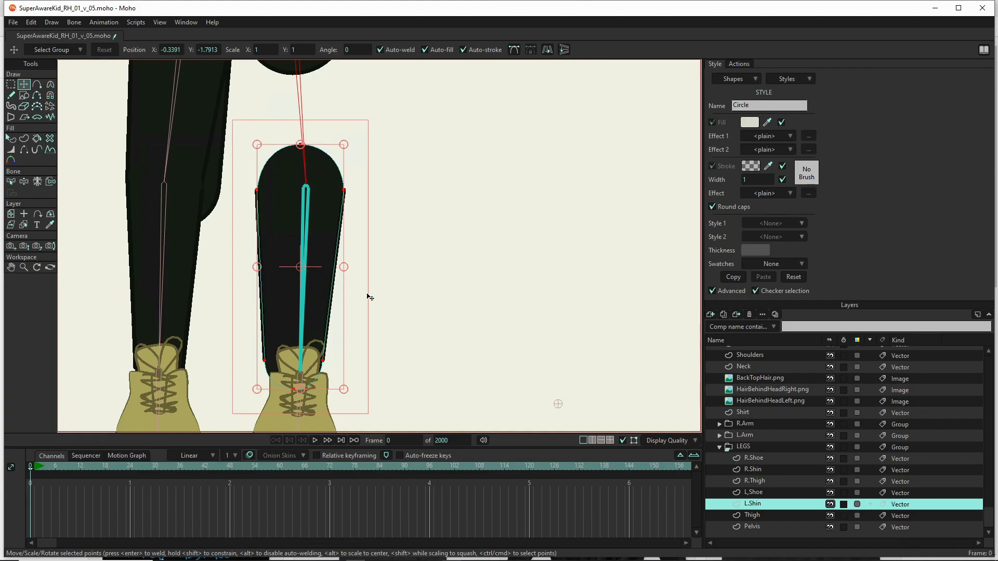
{"action": "left_click_drag", "start_coordinate": [318, 236], "coordinate": [323, 239]}
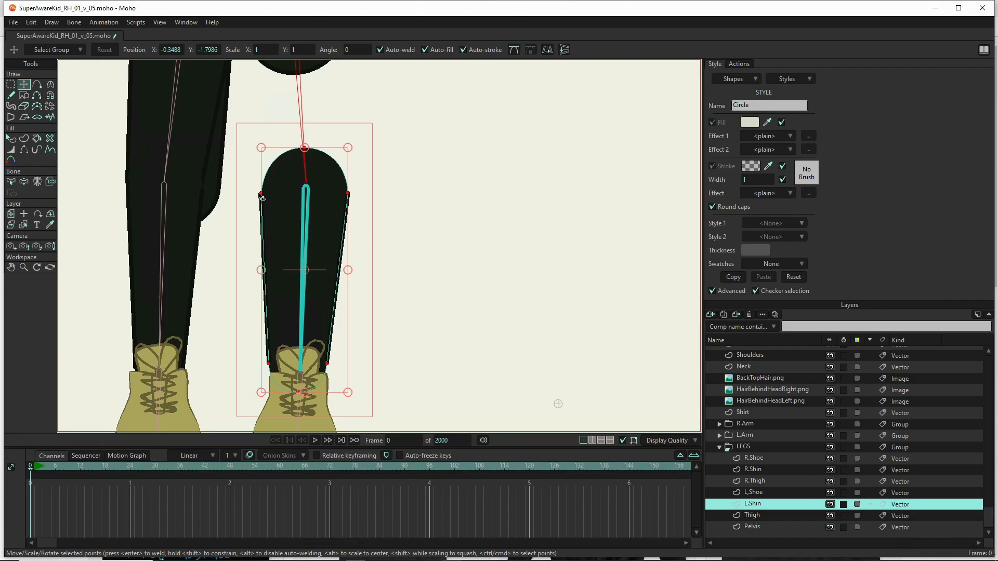
- Rename the left leg's Thigh layer as L.Thigh
{"action": "left_click", "coordinate": [765, 514]}
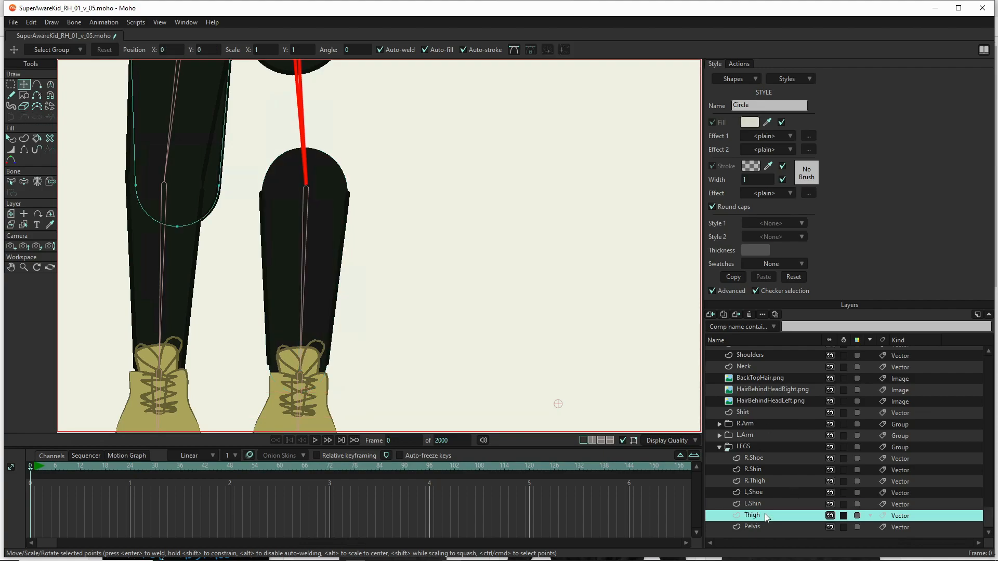
{"action": "double_click", "coordinate": [744, 516]}
{"action": "type", "text": "L."}
{"action": "key", "text": "Return"}
- Flip all L.Thigh points horizontally, move them onto the left thigh bone, and adjust the shape to line up with the knee
{"action": "key", "text": "ctrl+a"}
{"action": "left_click_drag", "start_coordinate": [203, 123], "coordinate": [233, 235]}
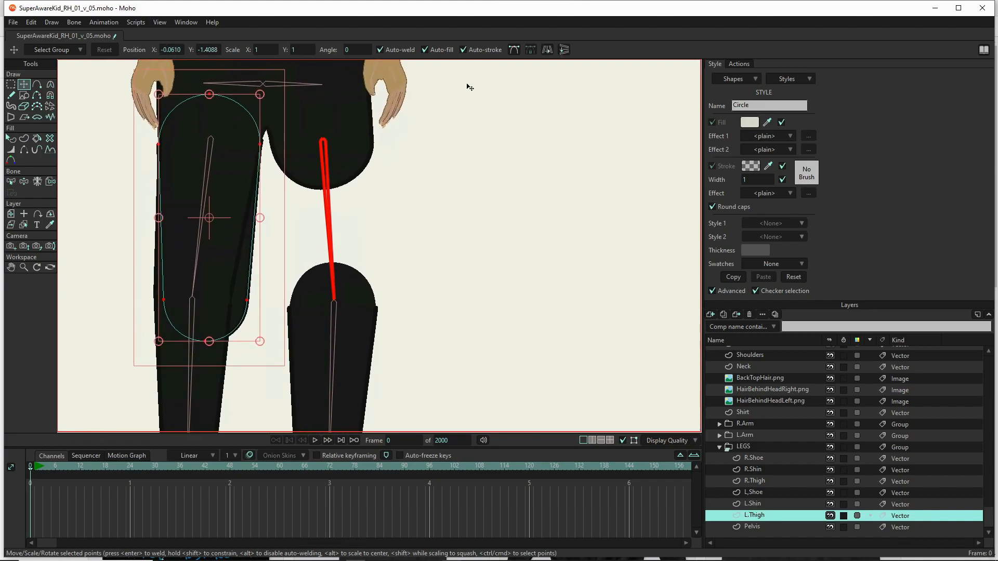
{"action": "left_click", "coordinate": [548, 49]}
{"action": "left_click_drag", "start_coordinate": [216, 250], "coordinate": [330, 244]}
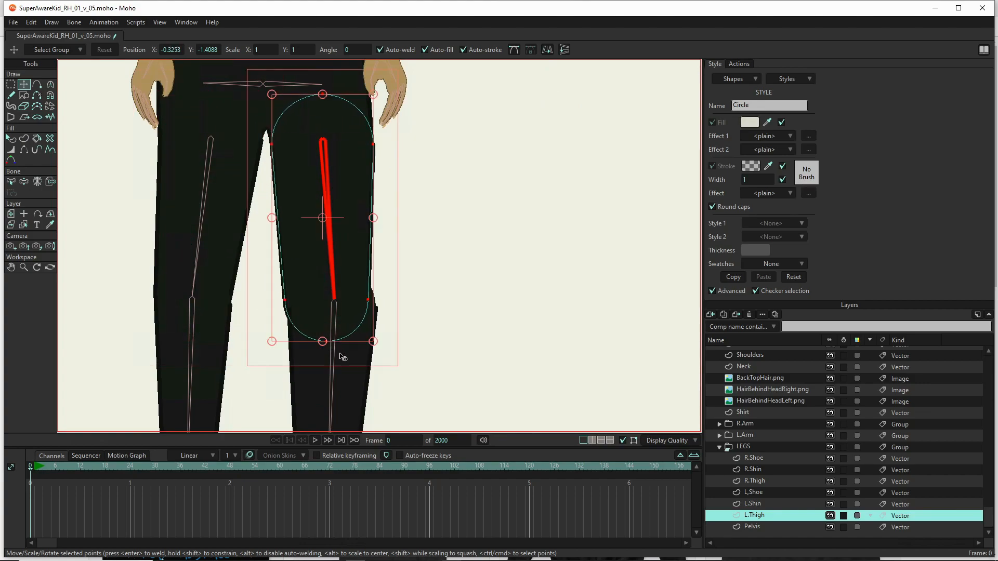
{"action": "left_click_drag", "start_coordinate": [383, 290], "coordinate": [384, 285]}
{"action": "left_click_drag", "start_coordinate": [352, 192], "coordinate": [354, 188]}
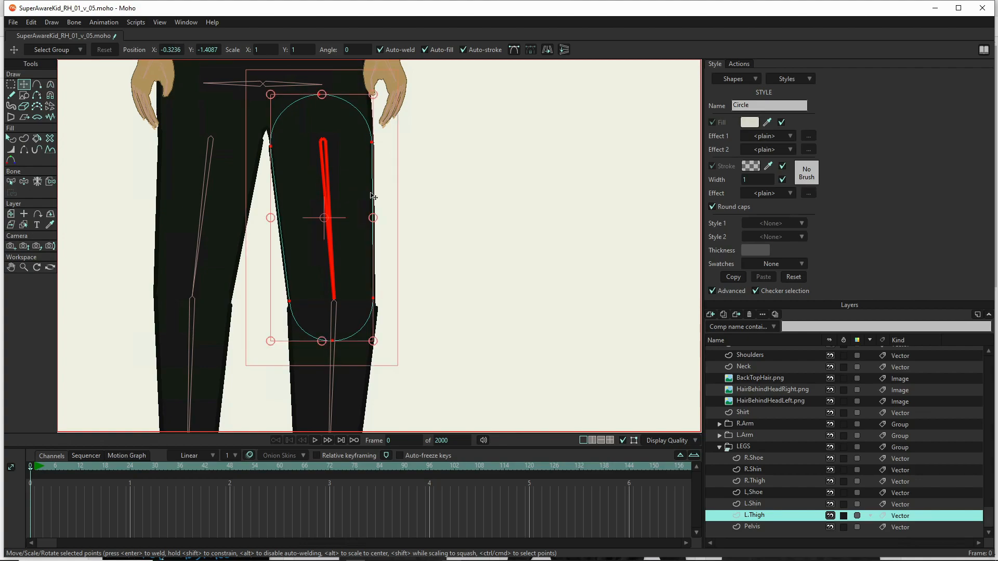
- Test the left leg by bending its thigh and shin at the knee with Manipulate Bones
{"action": "left_click", "coordinate": [24, 181]}
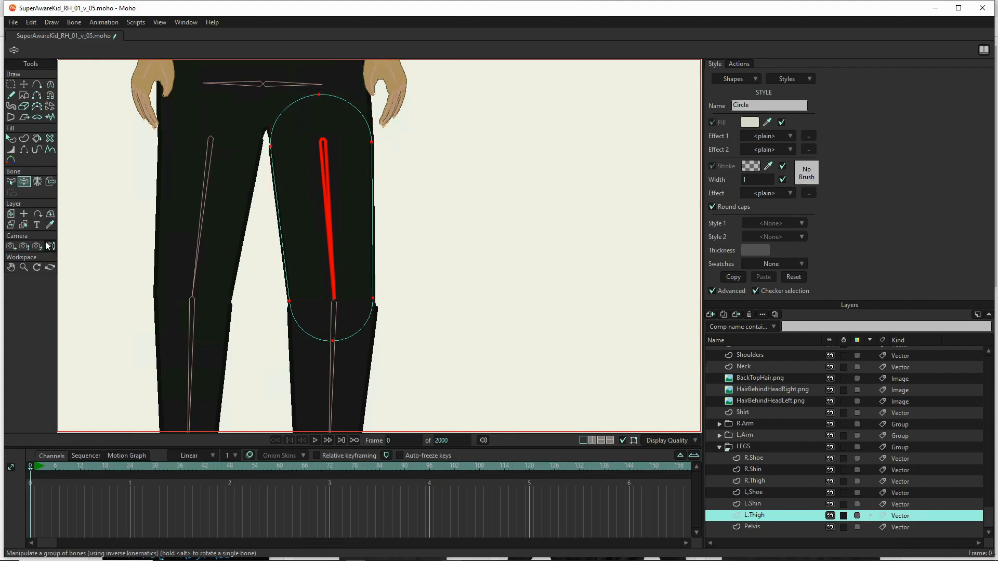
{"action": "left_click_drag", "start_coordinate": [338, 268], "coordinate": [422, 262]}
{"action": "left_click_drag", "start_coordinate": [472, 350], "coordinate": [370, 375]}
{"action": "left_click_drag", "start_coordinate": [395, 333], "coordinate": [293, 284]}
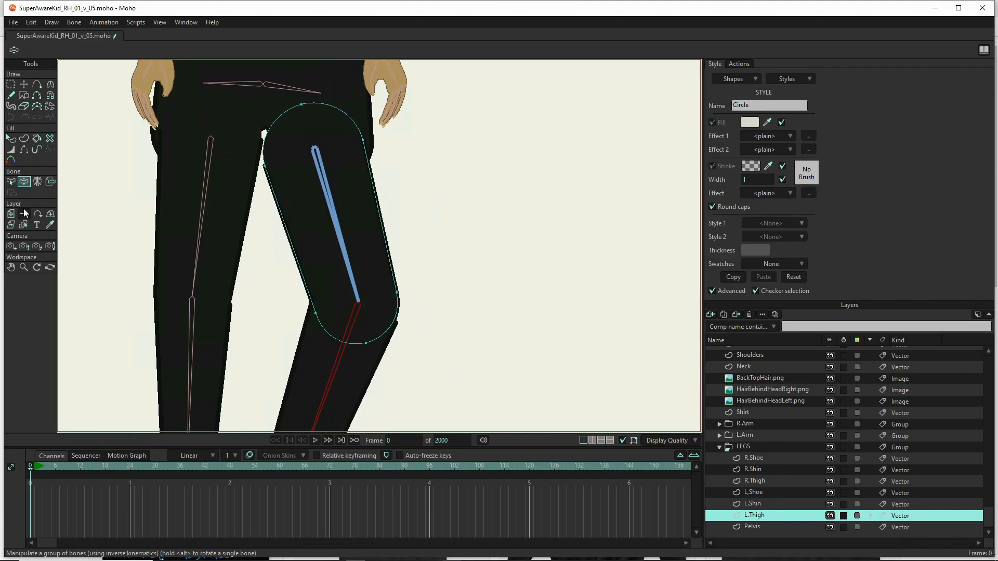
- Use Hide Edge to show the hidden outline on the inner lower curve of L.Thigh at the knee
{"action": "left_click", "coordinate": [24, 149]}
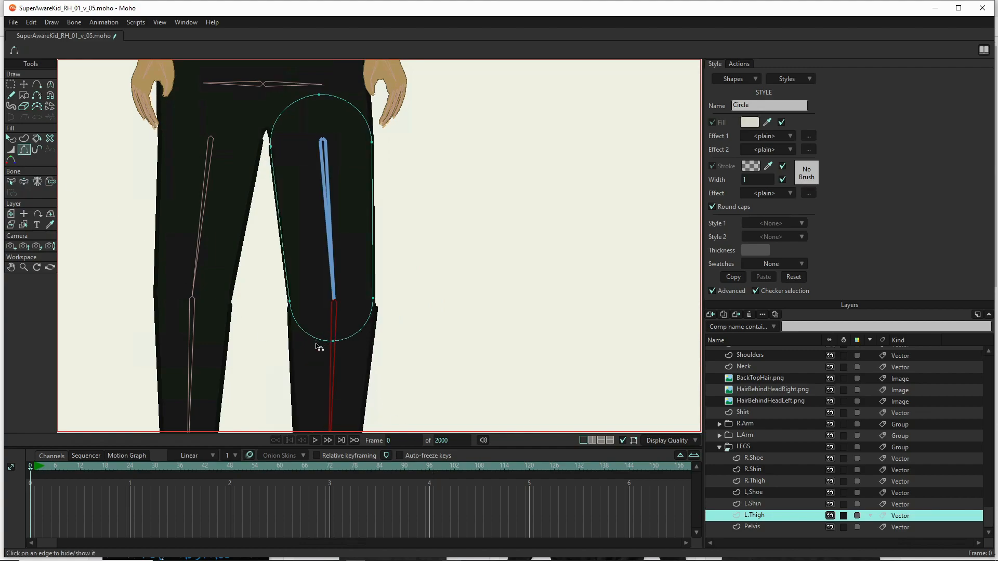
{"action": "scroll", "coordinate": [319, 343], "scroll_direction": "up", "scroll_amount": 5}
{"action": "left_click", "coordinate": [258, 270]}
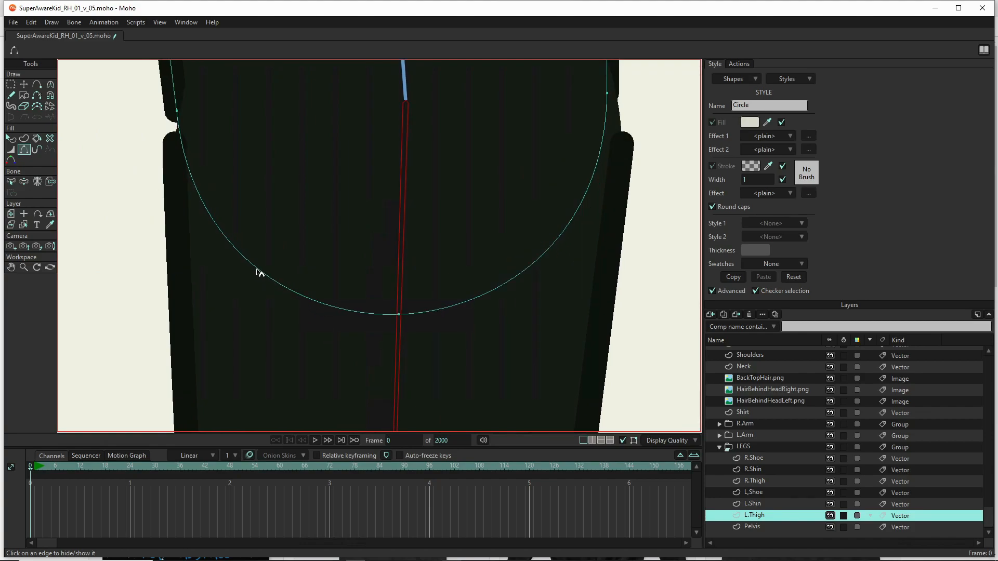
{"action": "left_click", "coordinate": [258, 271]}
- Use Hide Edge to show the hidden outlines on both sides of L.Shin's upper curve at the knee
{"action": "left_click", "coordinate": [766, 502]}
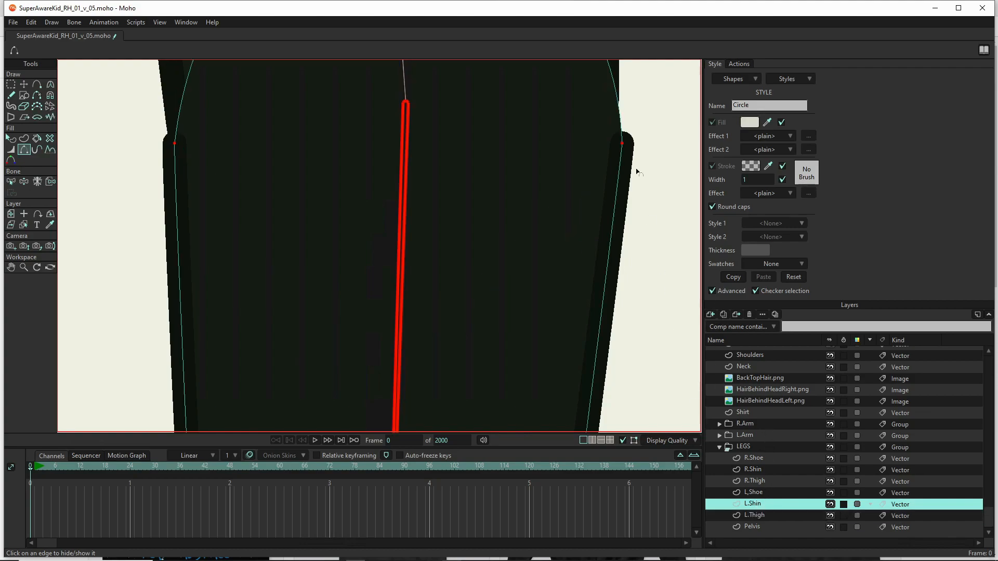
{"action": "left_click", "coordinate": [611, 87]}
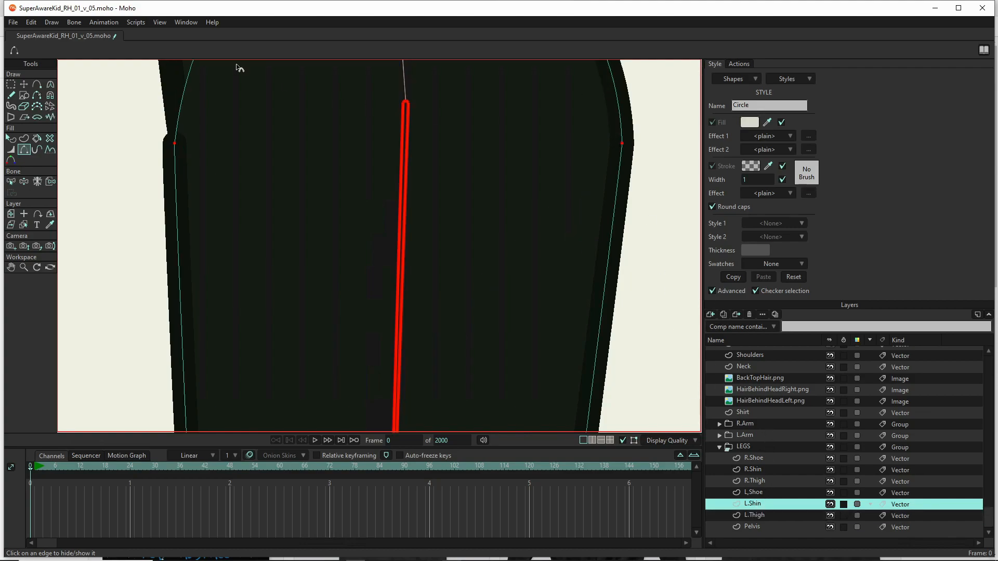
{"action": "left_click", "coordinate": [183, 98]}
{"action": "scroll", "coordinate": [274, 216], "scroll_direction": "down", "scroll_amount": 5}
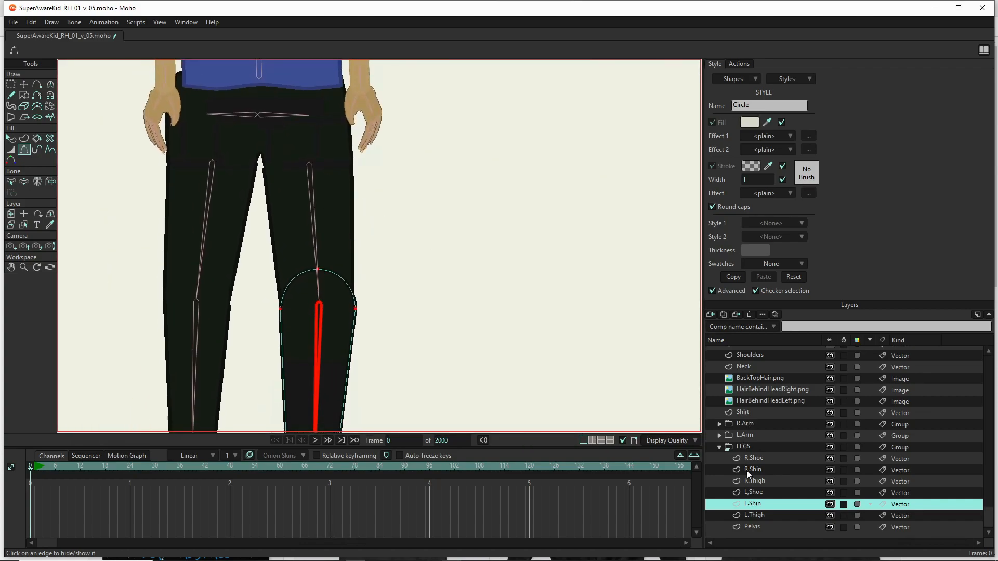
- Use Hide Edge to show the remaining hidden outlines on L.Thigh, R.Thigh and R.Shin, including the lower ends of both shins
{"action": "left_click", "coordinate": [770, 514]}
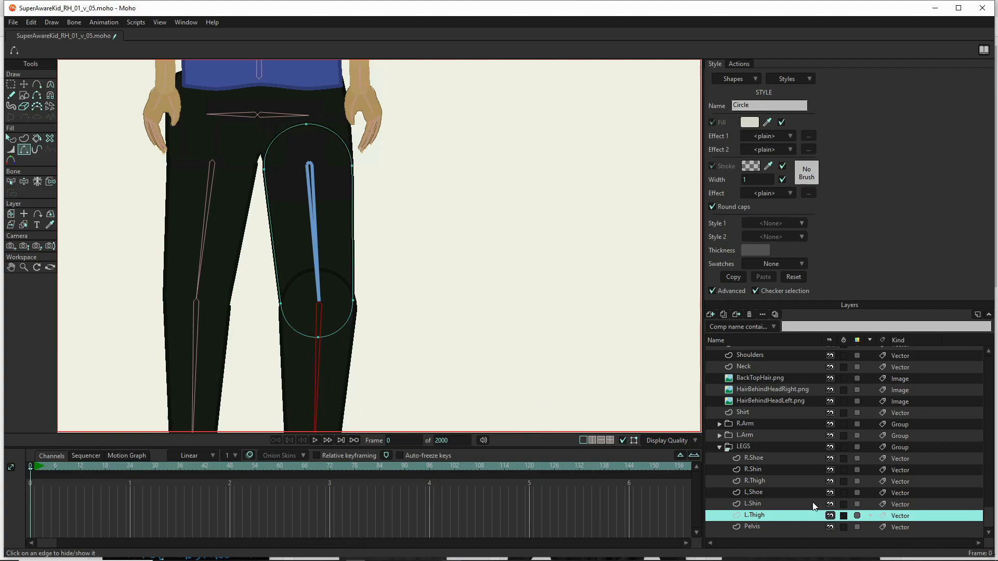
{"action": "left_click", "coordinate": [770, 482]}
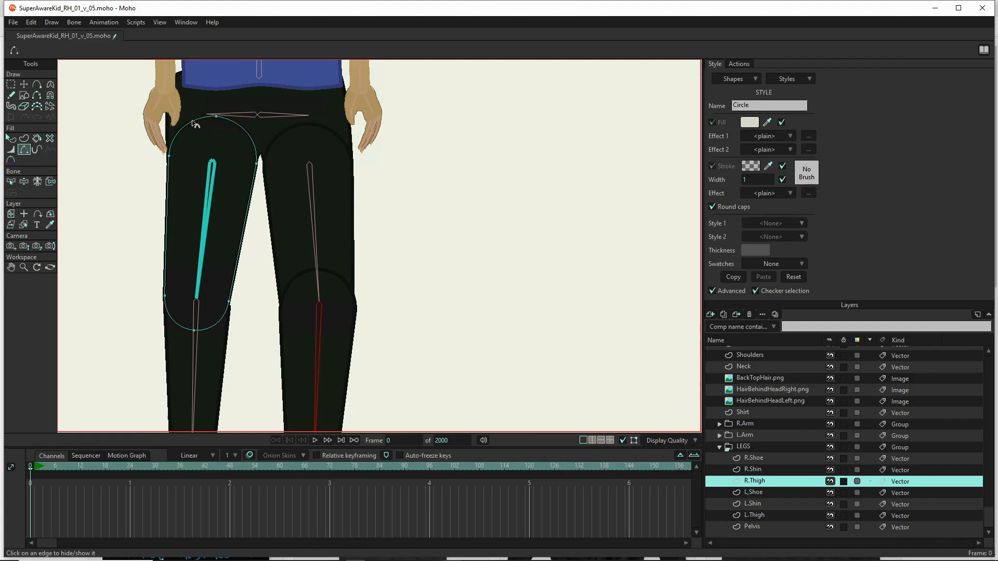
{"action": "left_click", "coordinate": [771, 469]}
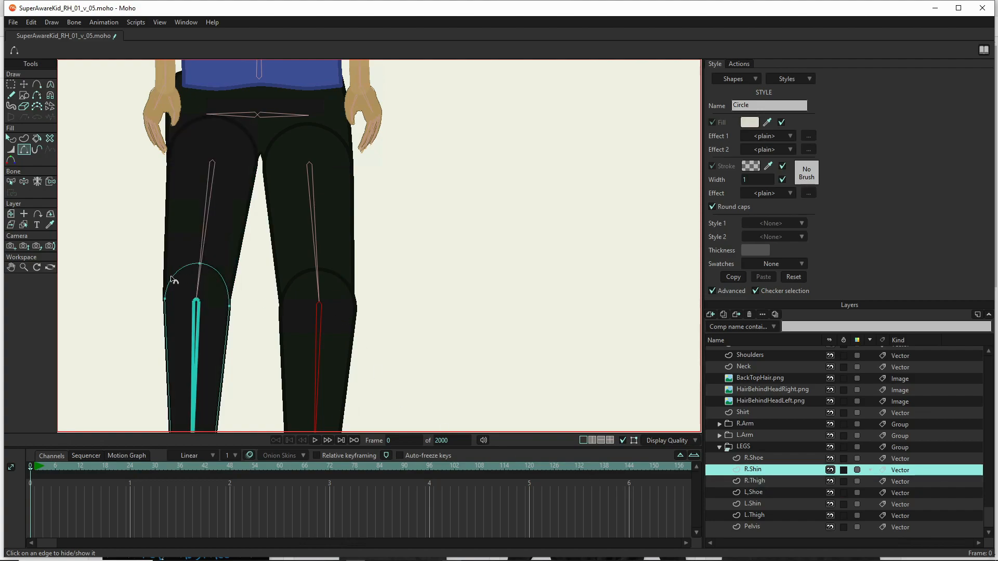
{"action": "left_click", "coordinate": [776, 480]}
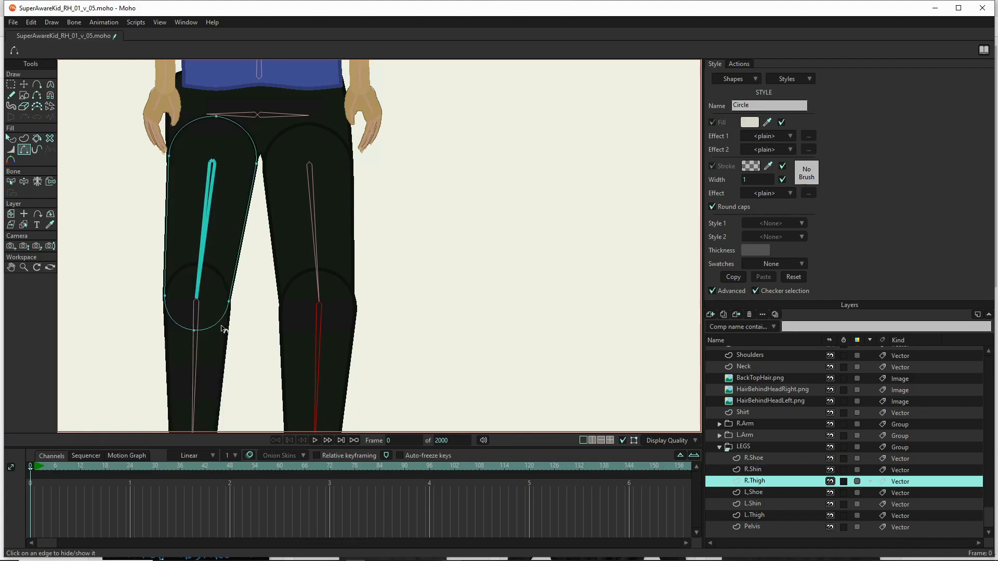
{"action": "left_click_drag", "start_coordinate": [284, 270], "coordinate": [338, 138]}
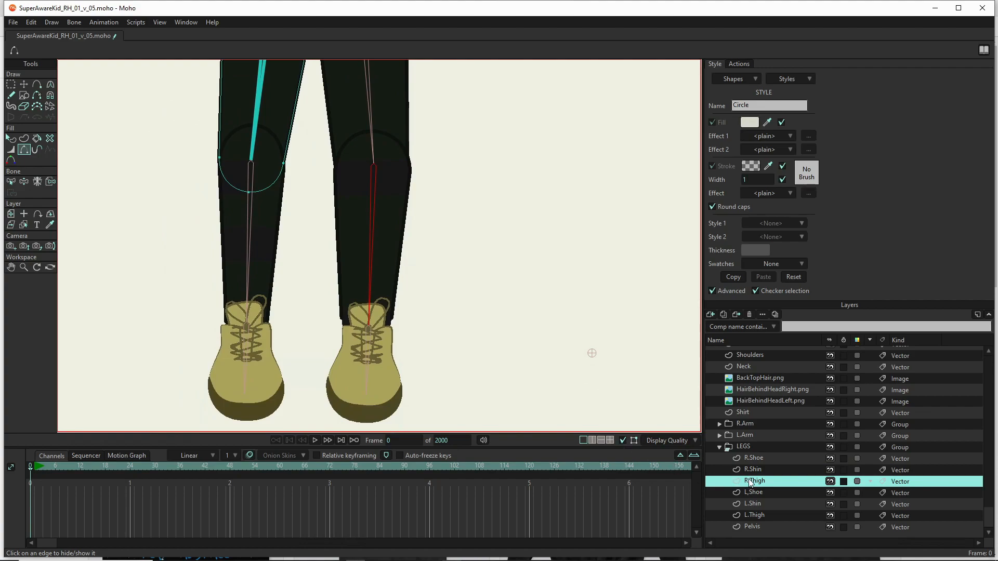
{"action": "left_click", "coordinate": [770, 470]}
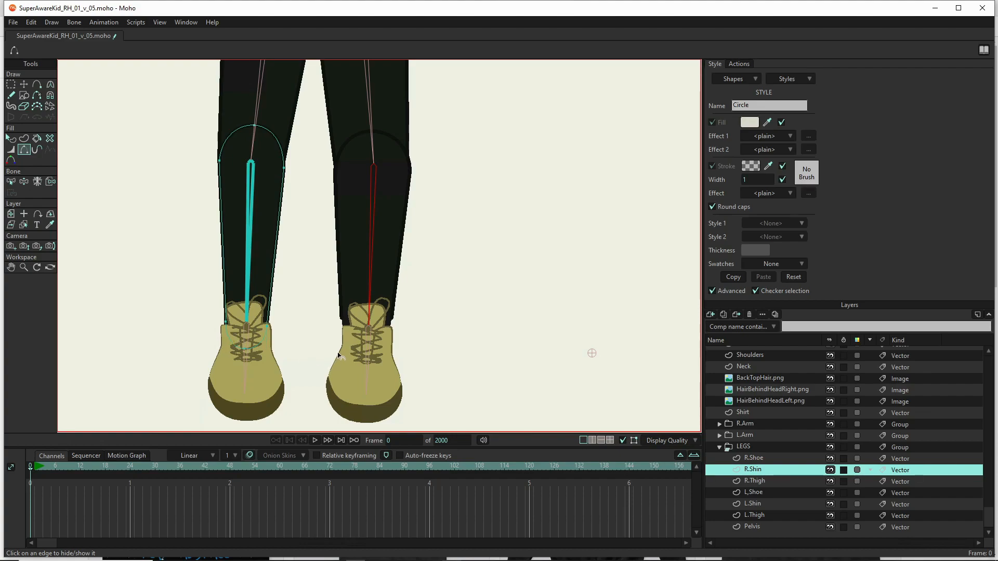
{"action": "left_click", "coordinate": [769, 503]}
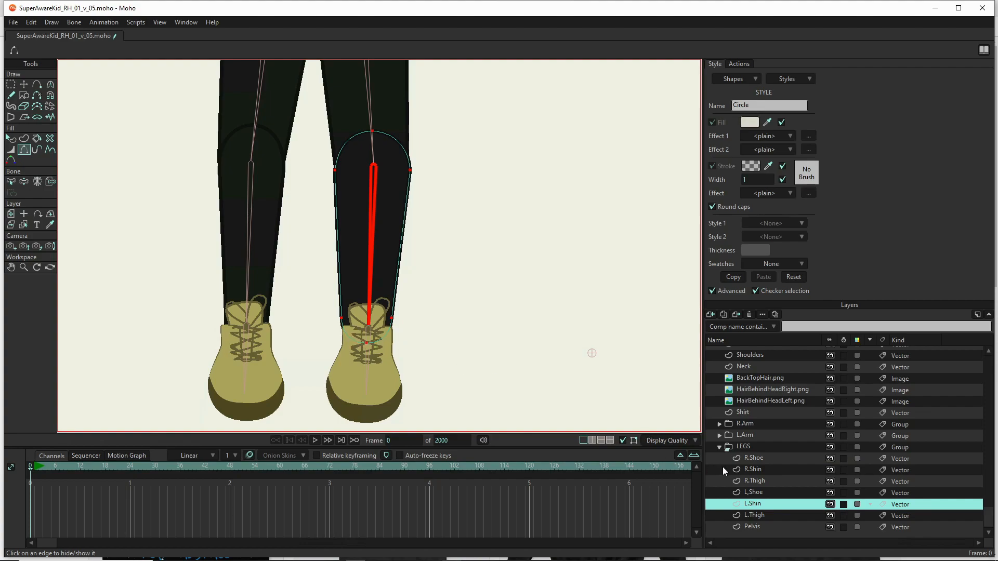
- At frame 1, bend the SAK rig's right leg with Manipulate Bones so its shin crosses in front of the left leg
{"action": "scroll", "coordinate": [440, 298], "scroll_direction": "down", "scroll_amount": 4}
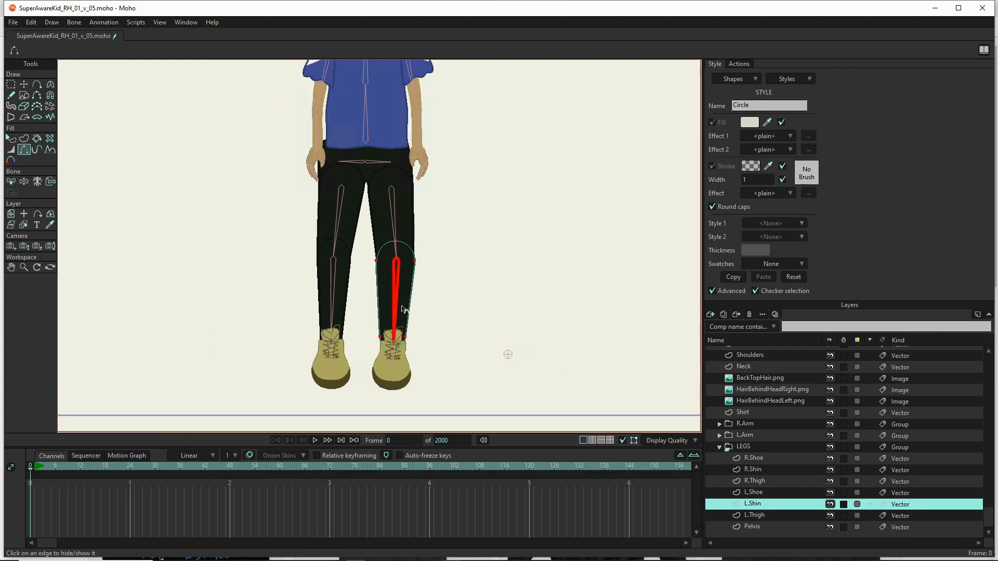
{"action": "left_click_drag", "start_coordinate": [396, 223], "coordinate": [348, 312]}
{"action": "left_click_drag", "start_coordinate": [365, 202], "coordinate": [360, 235]}
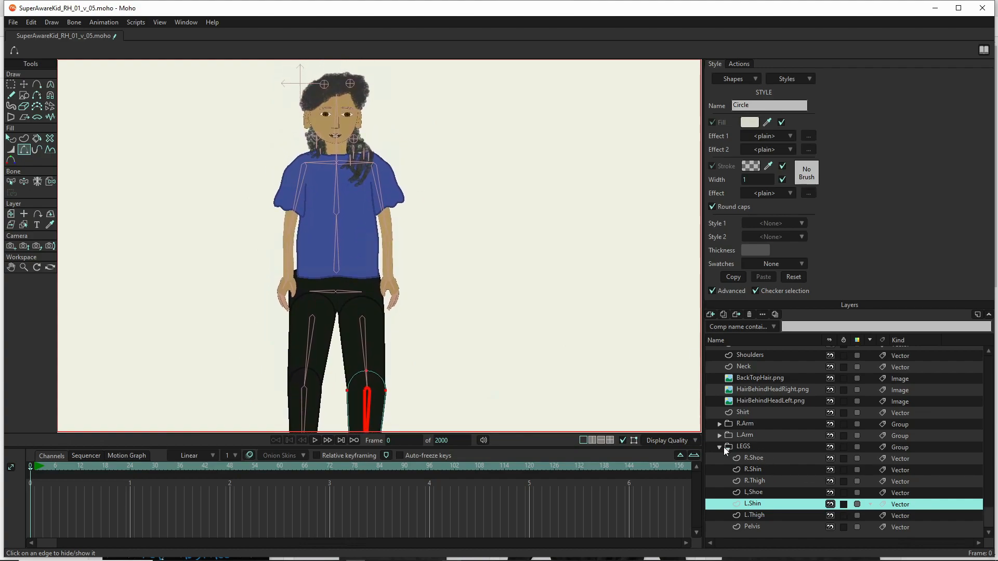
{"action": "left_click_drag", "start_coordinate": [358, 262], "coordinate": [339, 152]}
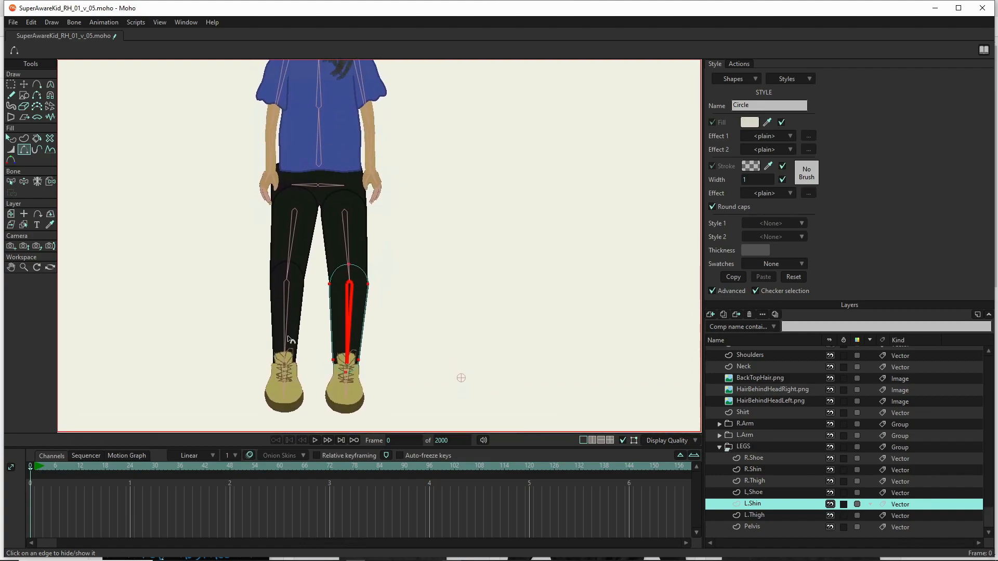
{"action": "left_click", "coordinate": [39, 468]}
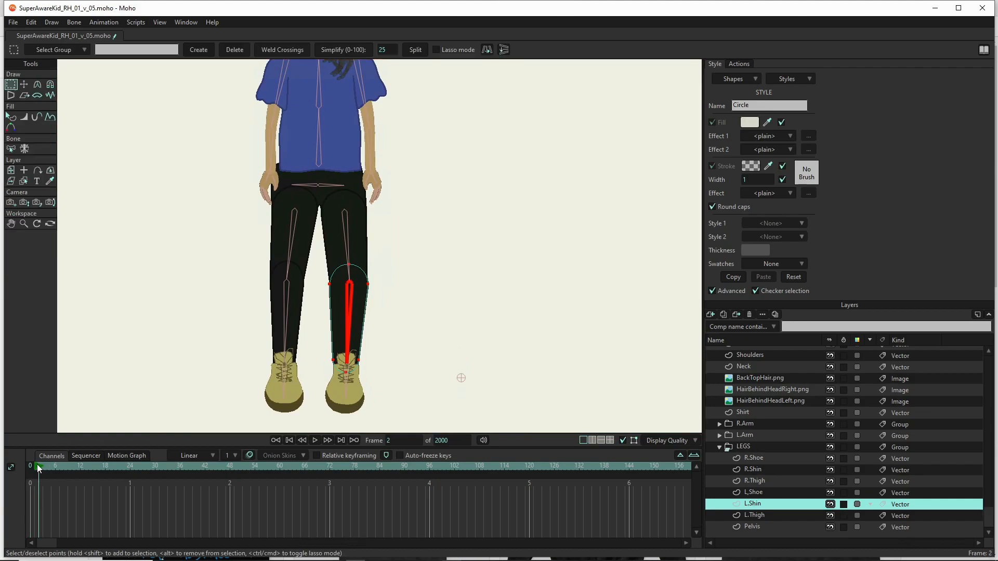
{"action": "left_click", "coordinate": [34, 468]}
{"action": "scroll", "coordinate": [772, 370], "scroll_direction": "up", "scroll_amount": 5}
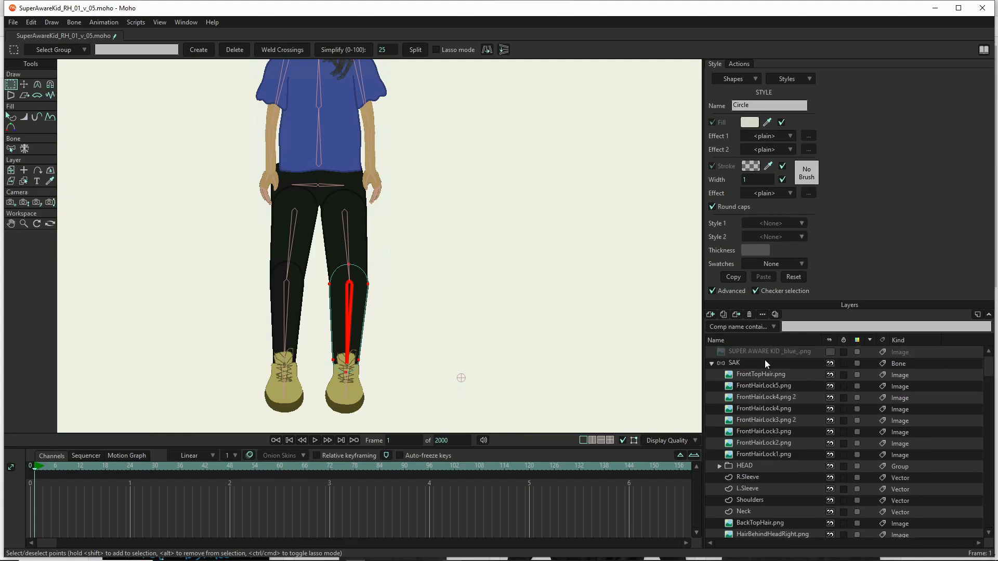
{"action": "left_click", "coordinate": [765, 364]}
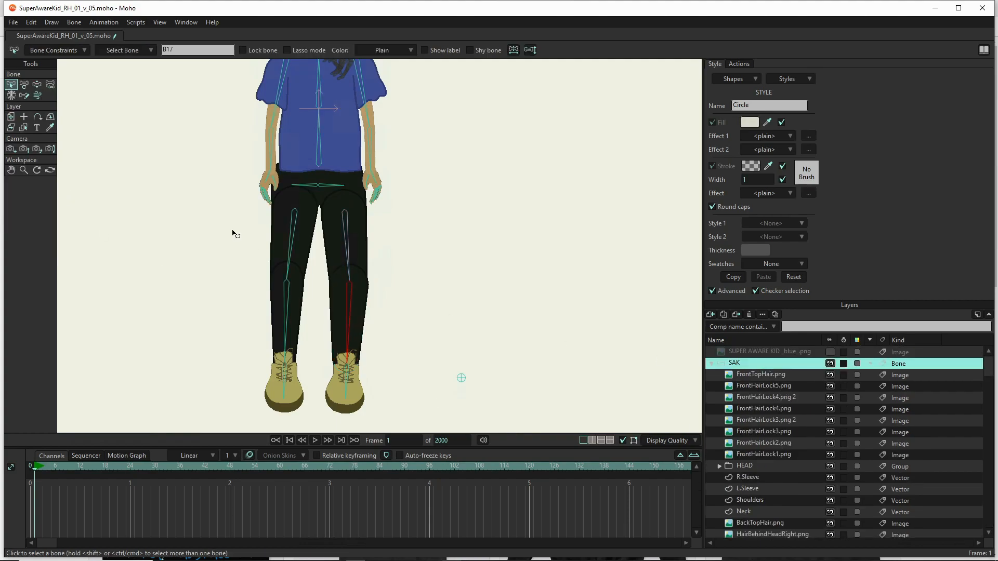
{"action": "left_click", "coordinate": [37, 84]}
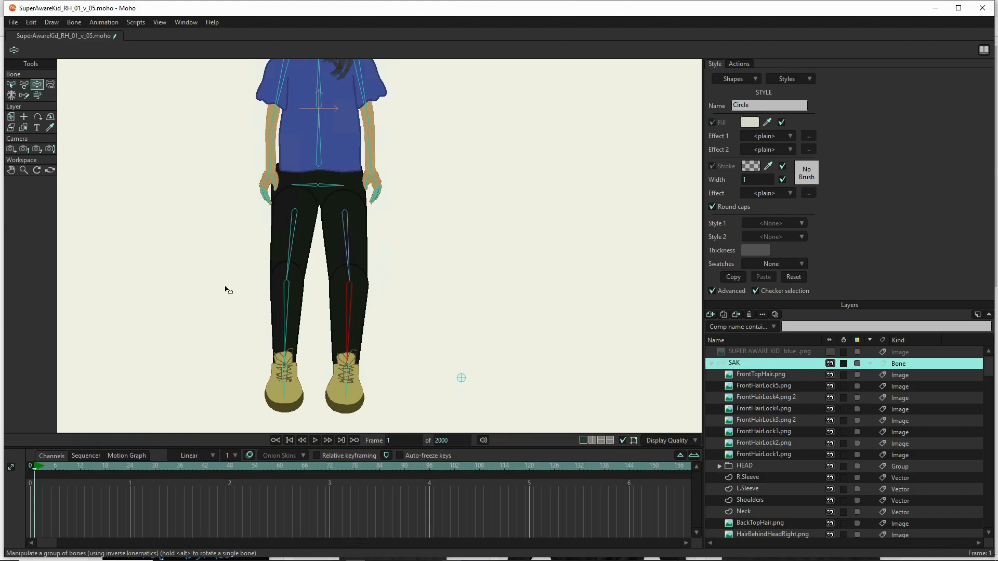
{"action": "left_click_drag", "start_coordinate": [260, 331], "coordinate": [382, 273]}
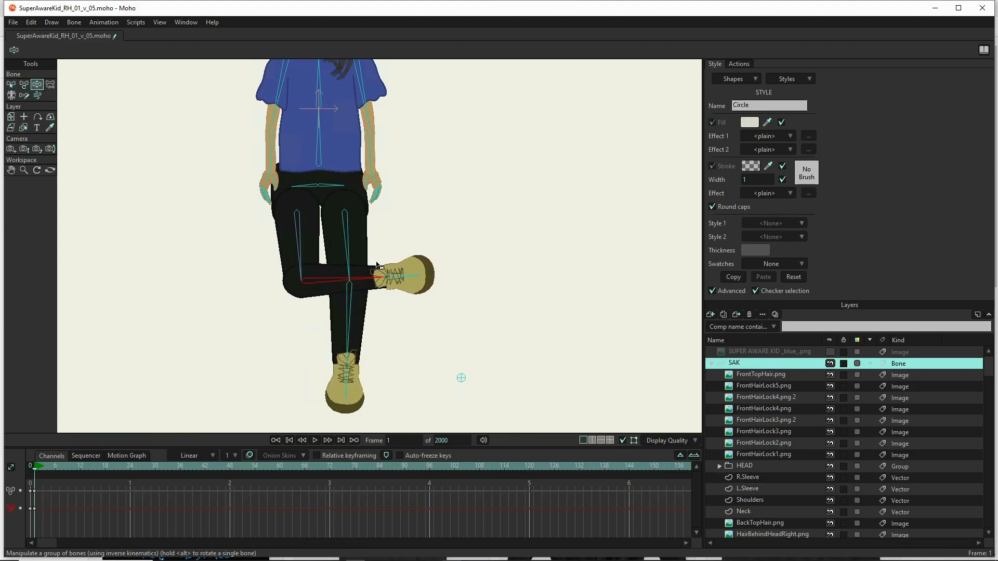
- At frame 24, swing the right leg back out to its own side of the body
{"action": "left_click", "coordinate": [130, 466]}
{"action": "left_click_drag", "start_coordinate": [337, 293], "coordinate": [203, 356]}
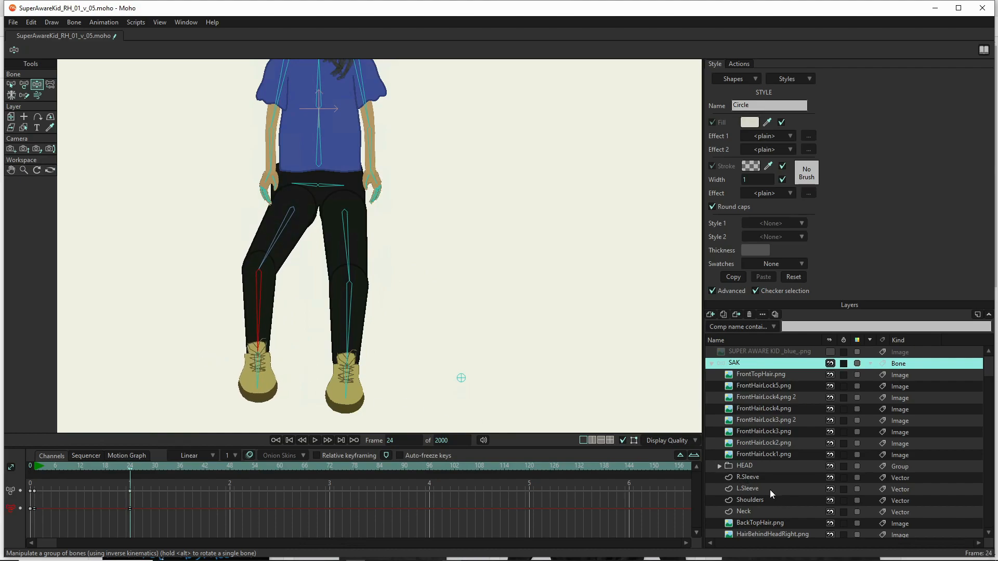
{"action": "scroll", "coordinate": [253, 364], "scroll_direction": "down", "scroll_amount": 2}
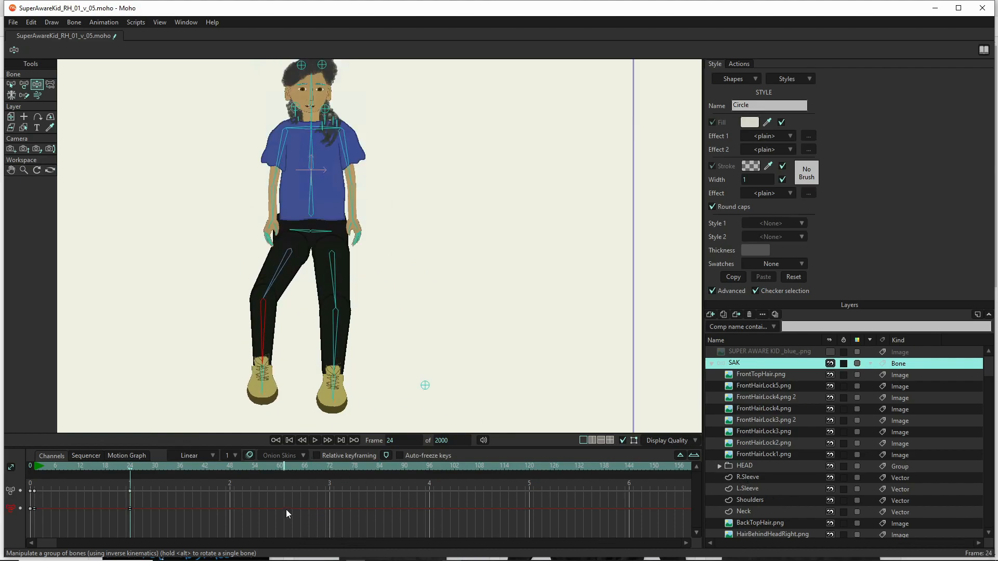
- At frame 25, move the R.Shoe and R.Shin layers below L.Thigh and above Pelvis in the LEGS group
{"action": "left_click", "coordinate": [133, 469]}
{"action": "scroll", "coordinate": [808, 495], "scroll_direction": "down", "scroll_amount": 4}
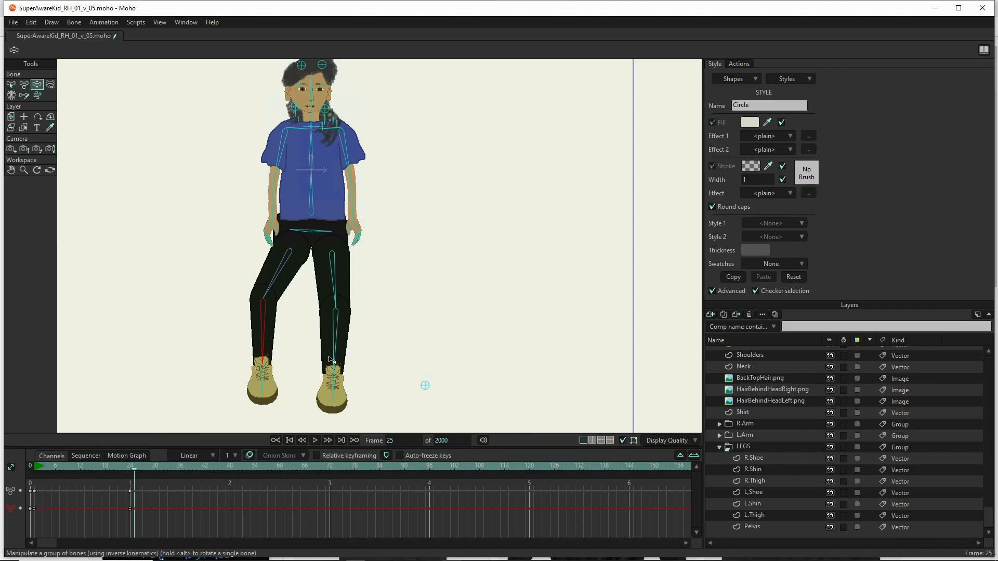
{"action": "left_click", "coordinate": [767, 481]}
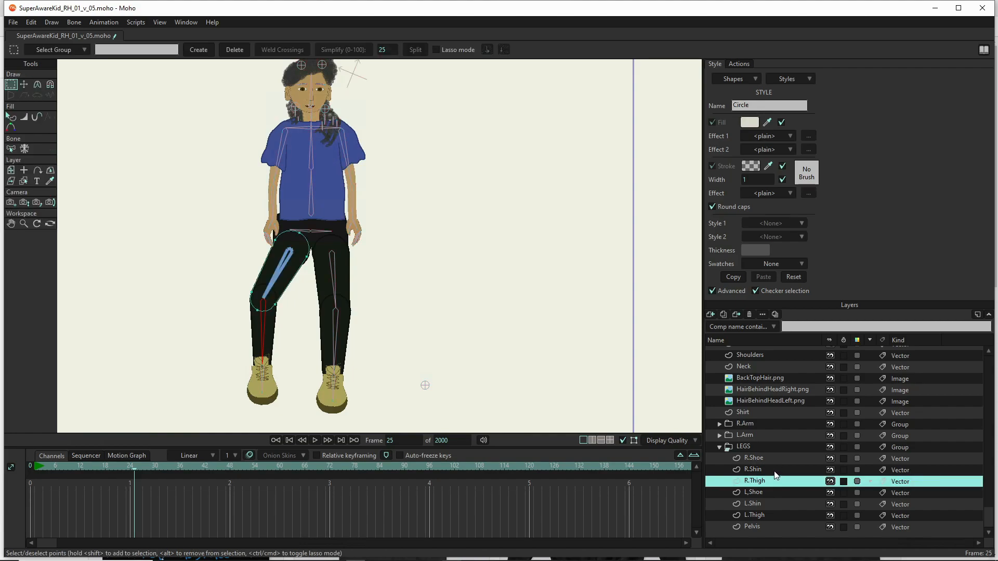
{"action": "left_click", "coordinate": [774, 471], "text": "ctrl"}
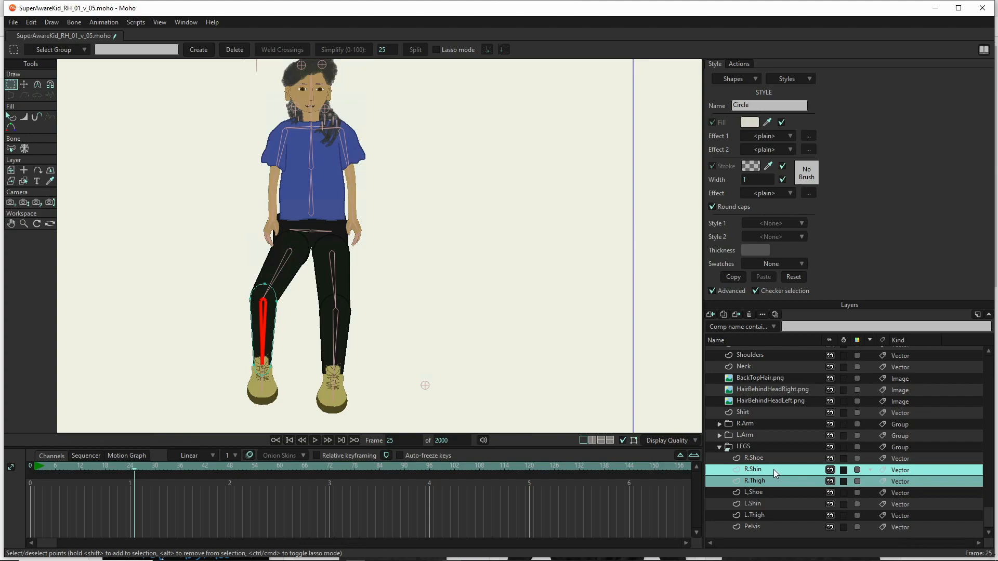
{"action": "left_click", "coordinate": [773, 470]}
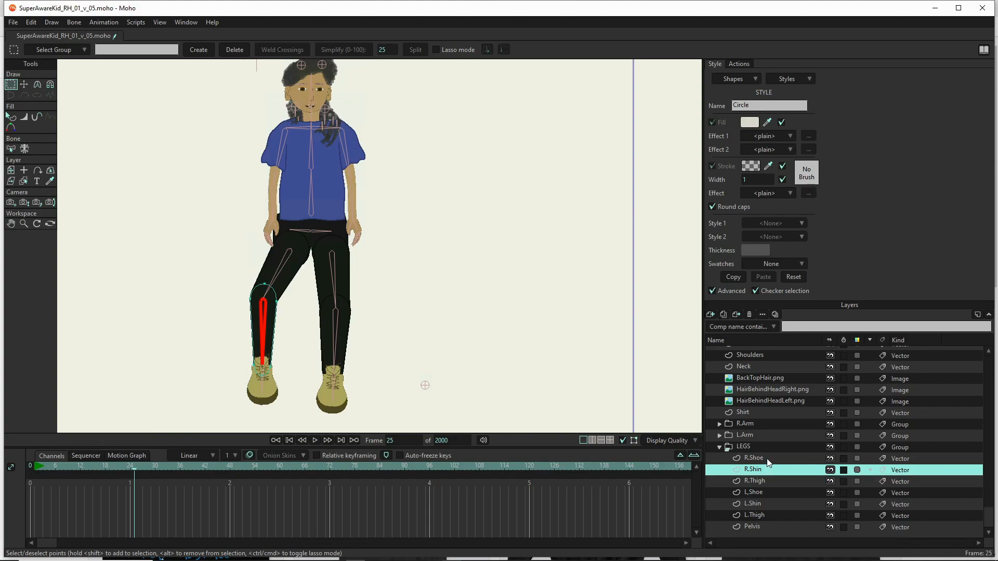
{"action": "left_click", "coordinate": [771, 459], "text": "ctrl"}
{"action": "left_click_drag", "start_coordinate": [771, 458], "coordinate": [769, 521]}
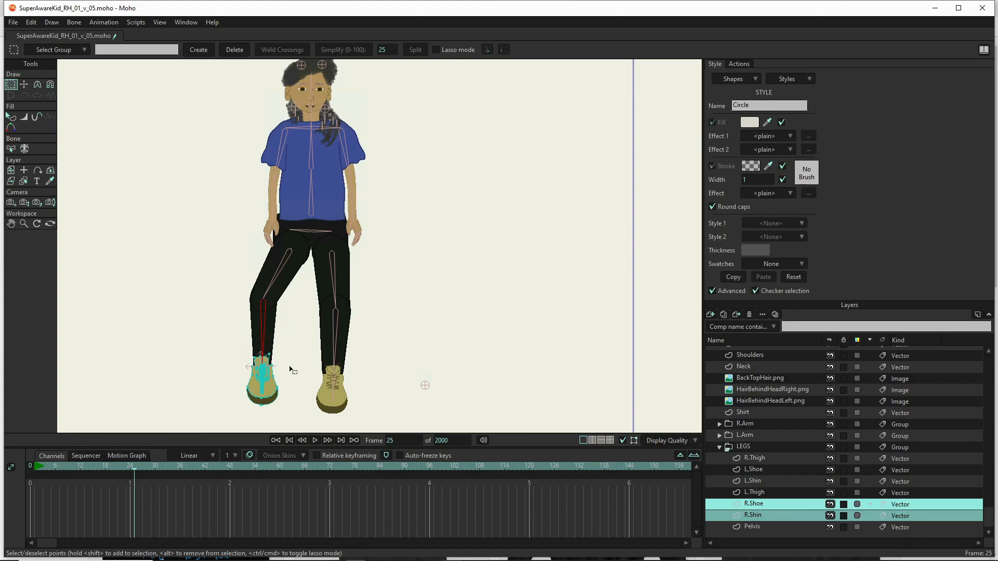
- Cross the SAK rig's right shin behind the left leg at frame 48 and swing the leg back out at frame 72
{"action": "scroll", "coordinate": [793, 376], "scroll_direction": "up", "scroll_amount": 5}
{"action": "left_click", "coordinate": [765, 372]}
{"action": "left_click", "coordinate": [753, 363]}
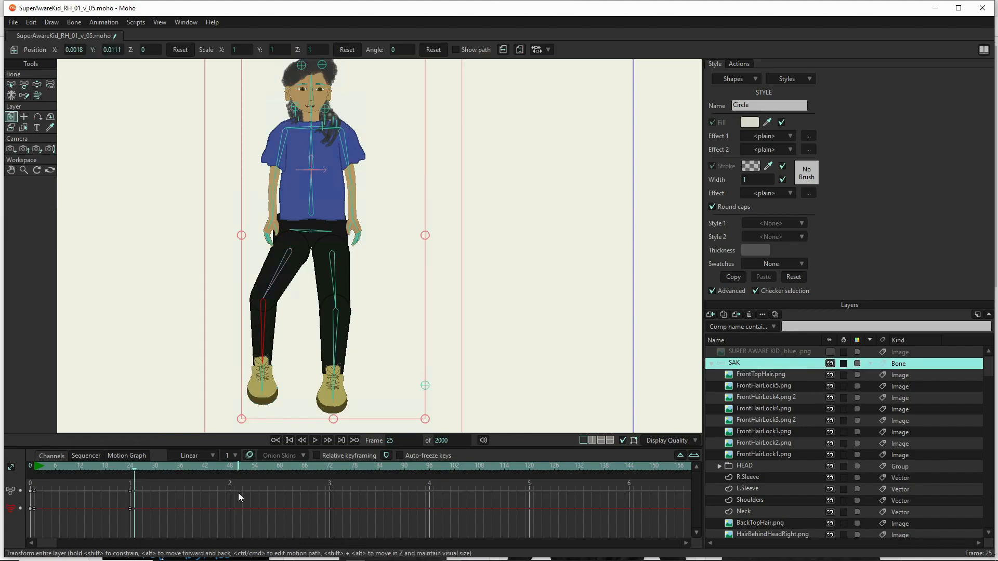
{"action": "left_click", "coordinate": [230, 466]}
{"action": "left_click", "coordinate": [37, 84]}
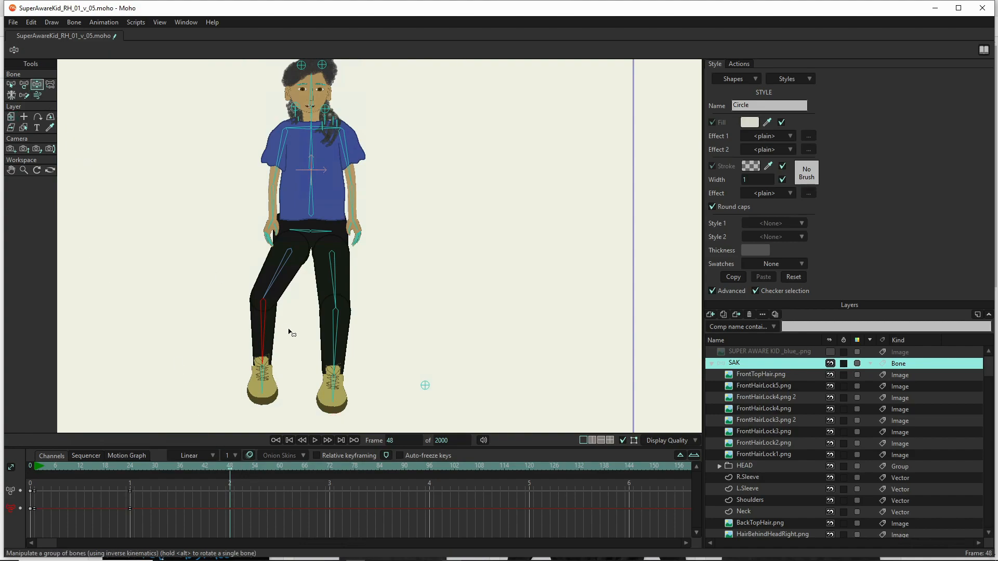
{"action": "left_click_drag", "start_coordinate": [264, 341], "coordinate": [361, 285]}
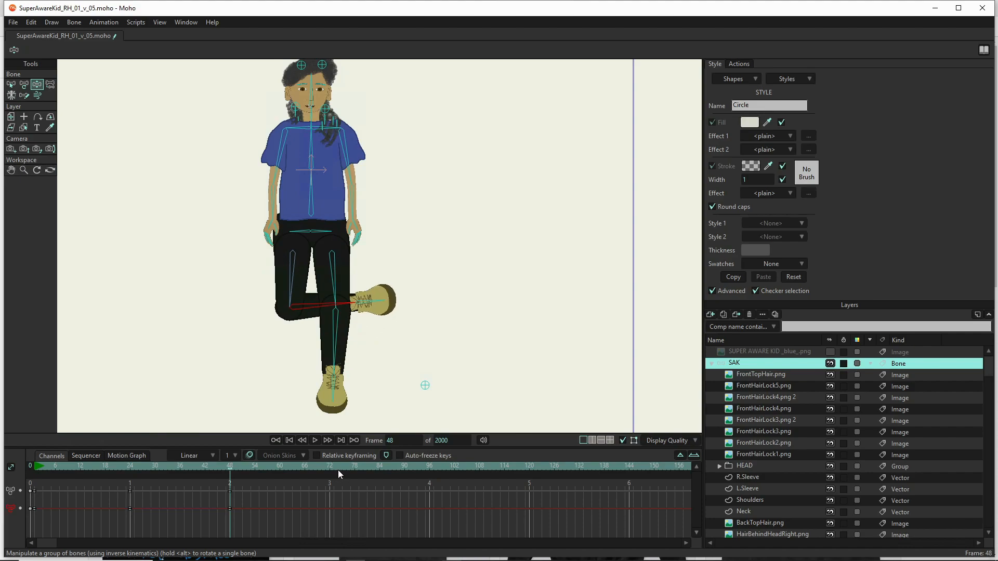
{"action": "left_click_drag", "start_coordinate": [332, 463], "coordinate": [329, 465]}
{"action": "left_click_drag", "start_coordinate": [314, 324], "coordinate": [223, 375]}
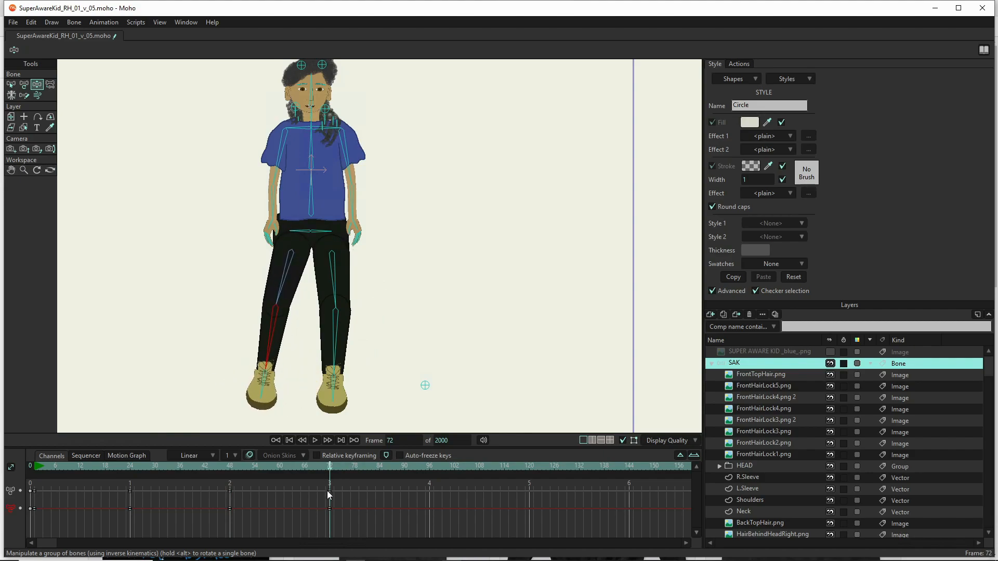
- Play the animation from the start to check the right leg crossing in front of and behind the left leg
{"action": "left_click", "coordinate": [289, 441]}
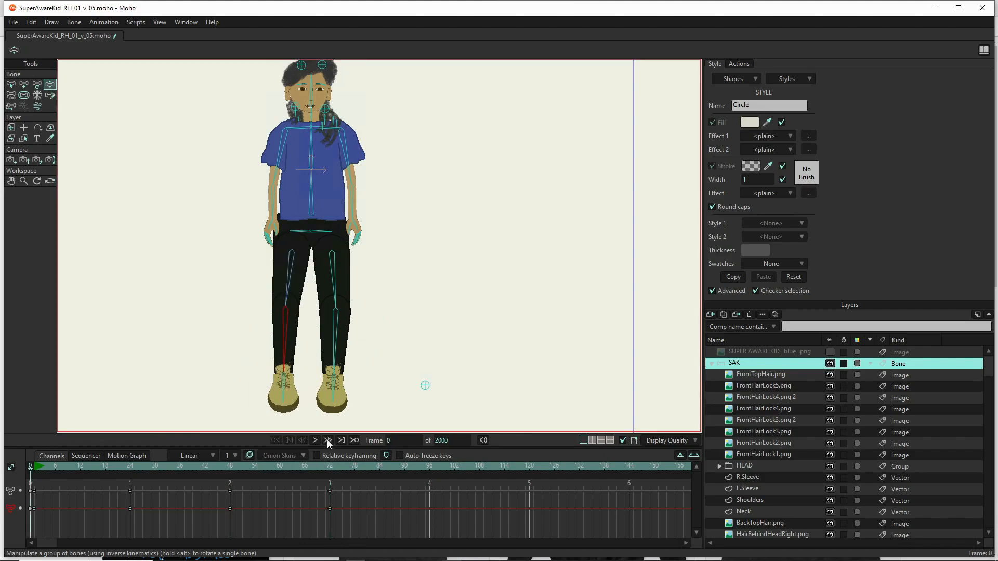
{"action": "left_click", "coordinate": [315, 439]}
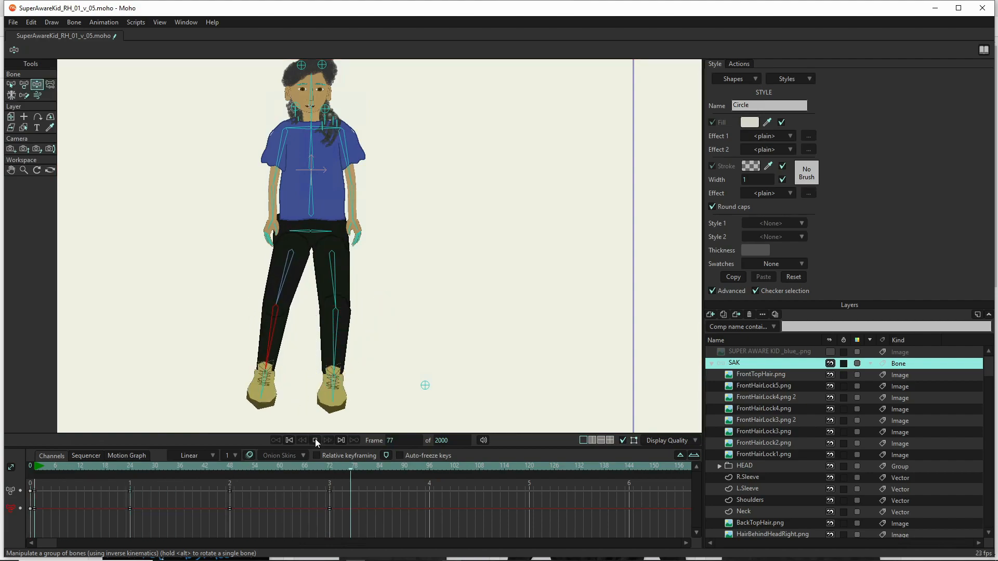
{"action": "left_click", "coordinate": [315, 440]}
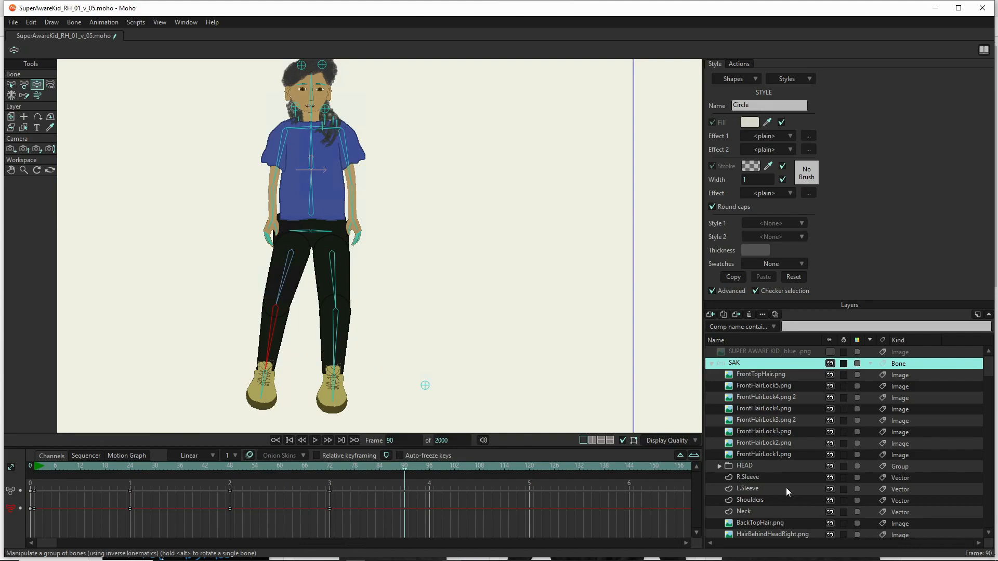
- Delete the bone keyframes of the leg-crossing test from the timeline
{"action": "scroll", "coordinate": [786, 487], "scroll_direction": "down", "scroll_amount": 2}
{"action": "scroll", "coordinate": [775, 475], "scroll_direction": "down", "scroll_amount": 3}
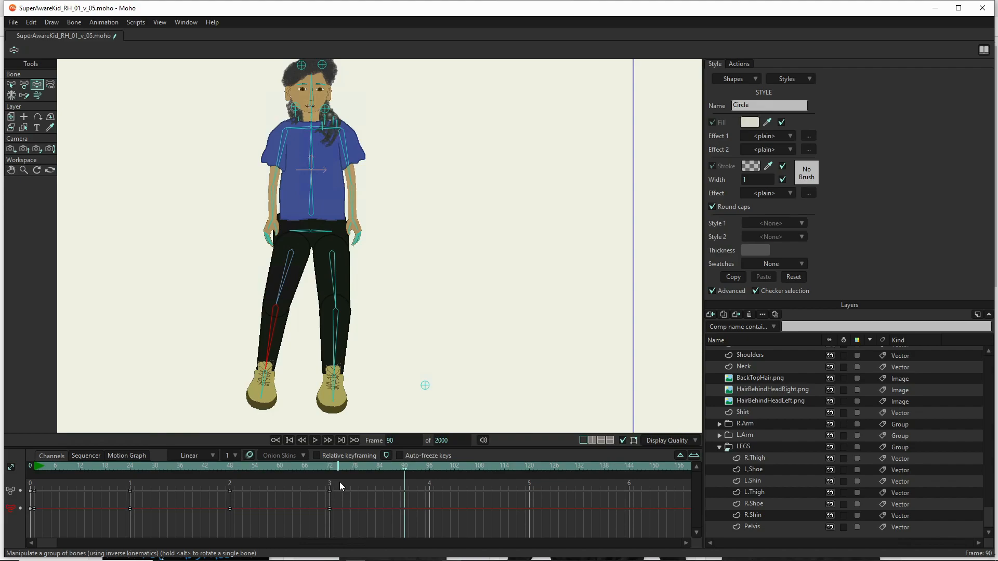
{"action": "left_click_drag", "start_coordinate": [340, 486], "coordinate": [24, 548]}
{"action": "key", "text": "Delete"}
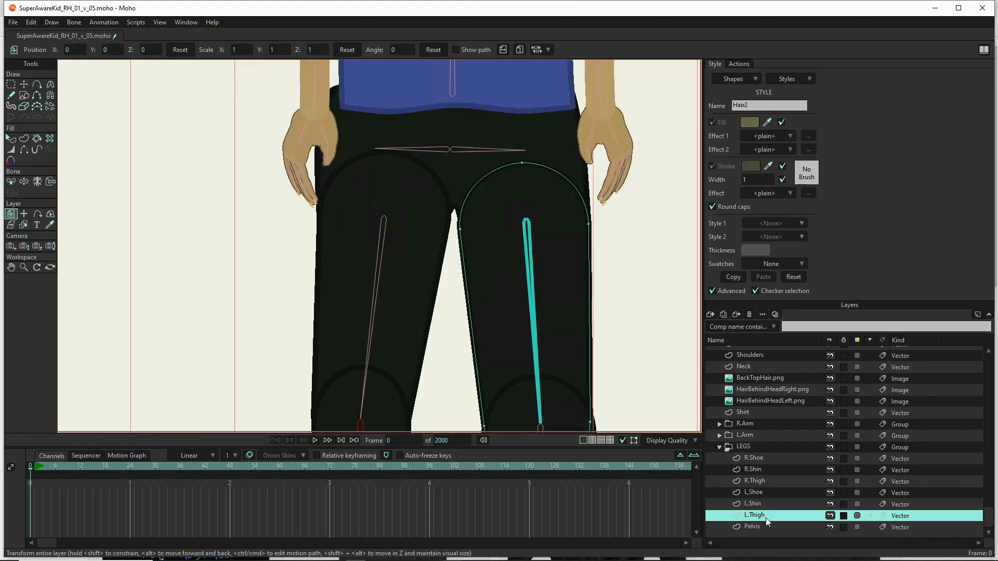
- Add a patch layer targeting Pelvis and move it to the top of the LEGS group
{"action": "left_click", "coordinate": [711, 314]}
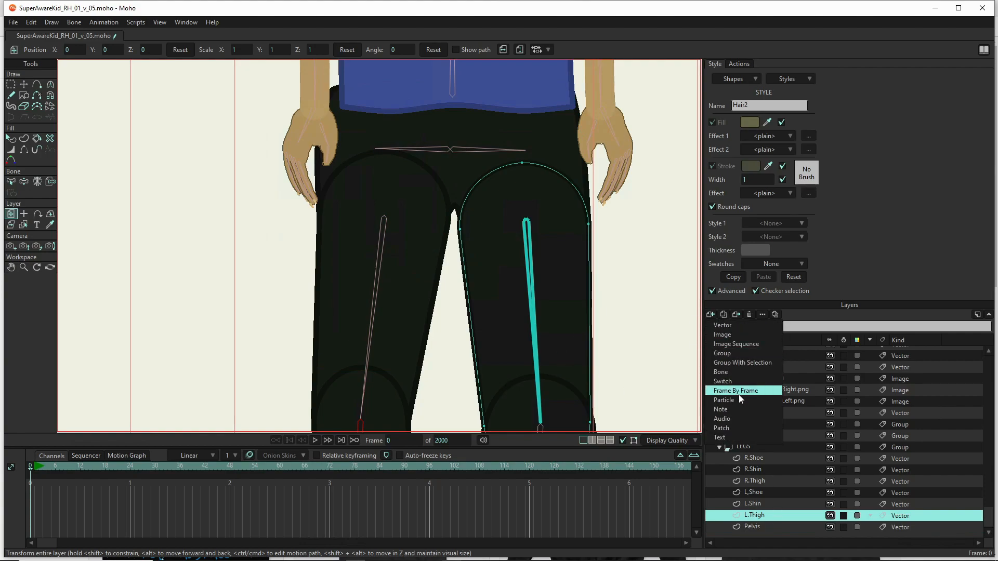
{"action": "left_click", "coordinate": [731, 428]}
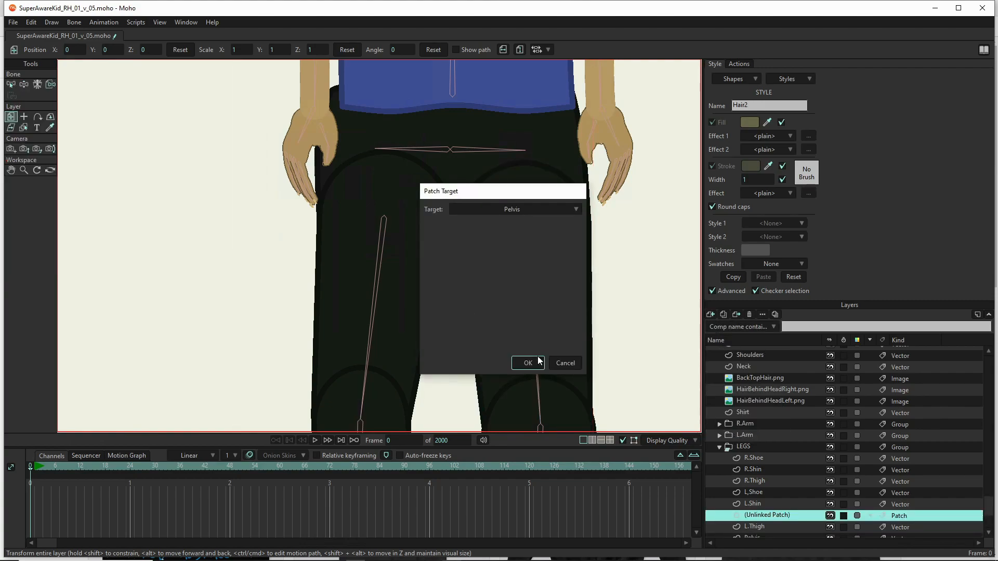
{"action": "left_click", "coordinate": [528, 362]}
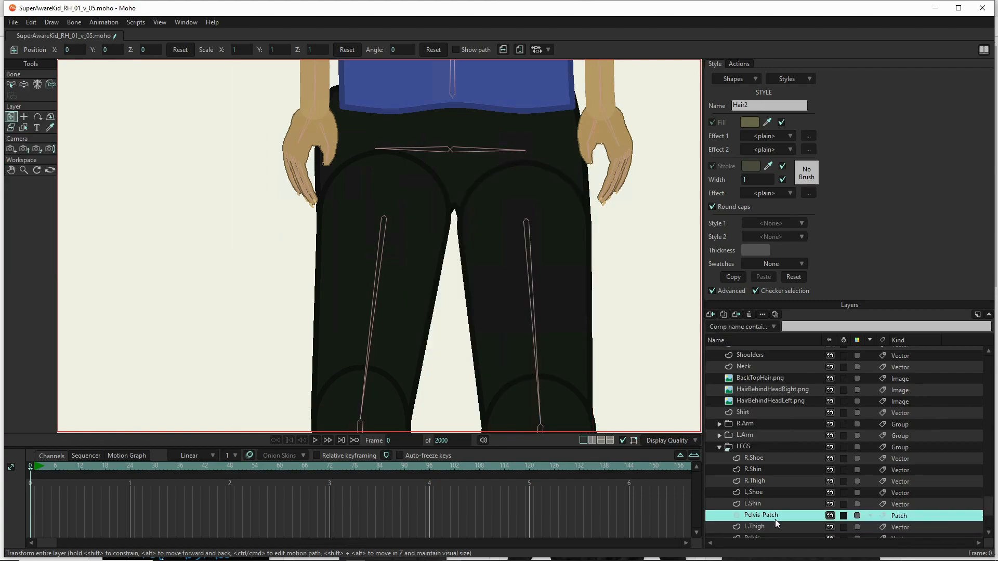
{"action": "left_click_drag", "start_coordinate": [778, 517], "coordinate": [768, 453]}
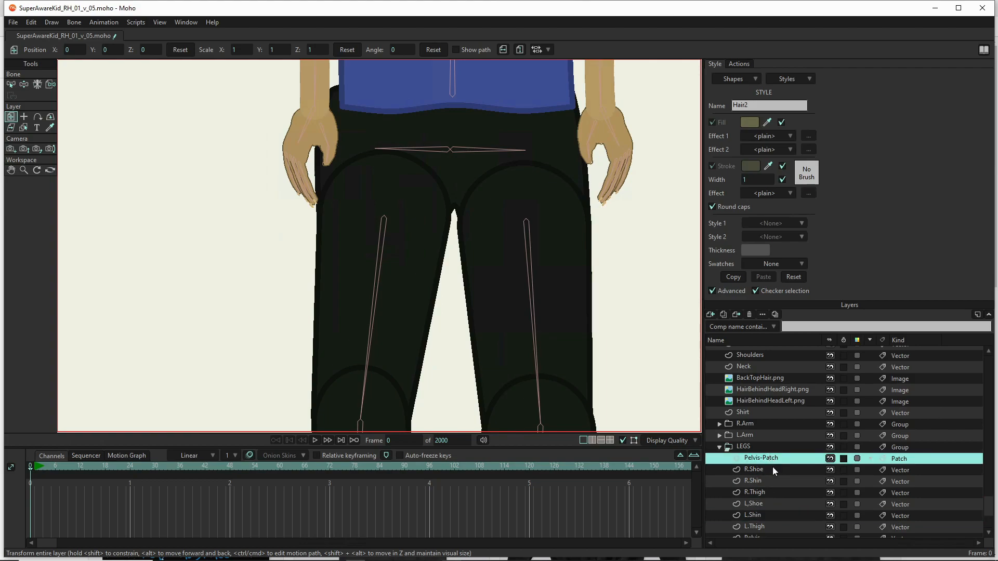
- Place the Pelvis patch over the top of the left thigh and scale it to about 1.26 to cover the outline
{"action": "scroll", "coordinate": [266, 306], "scroll_direction": "down", "scroll_amount": 8}
{"action": "scroll", "coordinate": [259, 231], "scroll_direction": "up", "scroll_amount": 3}
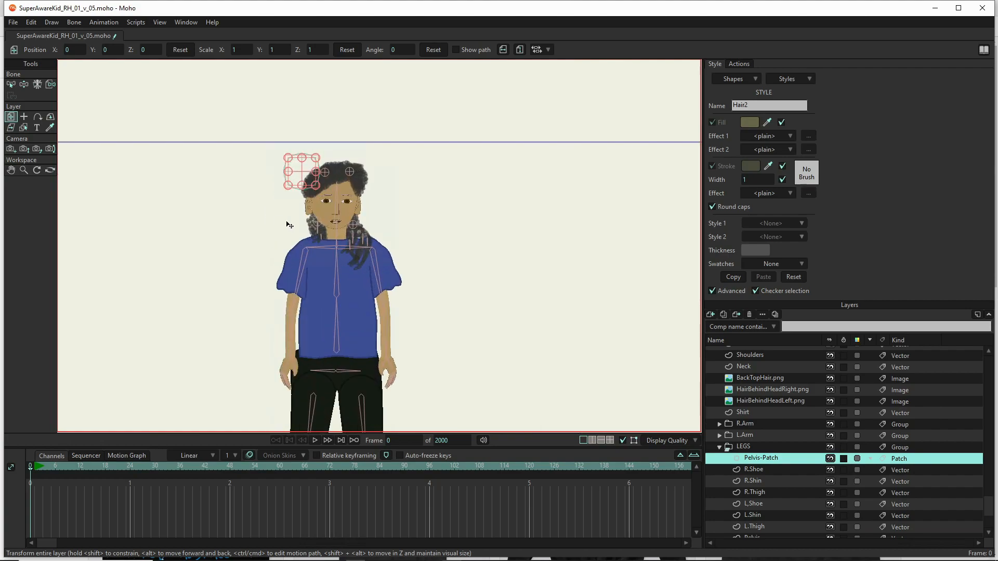
{"action": "left_click_drag", "start_coordinate": [301, 179], "coordinate": [354, 390]}
{"action": "scroll", "coordinate": [371, 393], "scroll_direction": "up", "scroll_amount": 6}
{"action": "left_click_drag", "start_coordinate": [354, 339], "coordinate": [359, 247]}
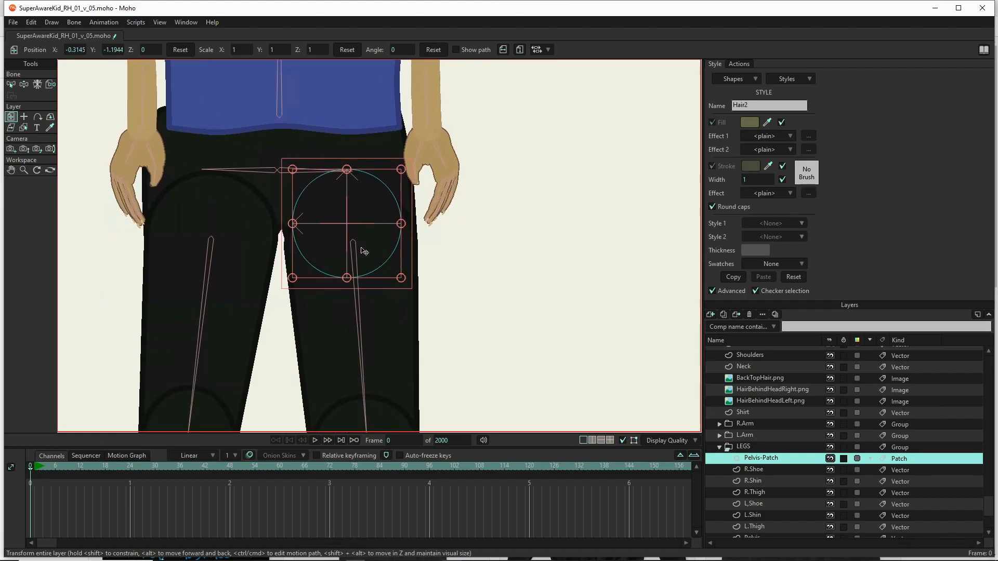
{"action": "left_click_drag", "start_coordinate": [403, 282], "coordinate": [412, 288]}
{"action": "left_click_drag", "start_coordinate": [379, 254], "coordinate": [386, 274]}
{"action": "left_click_drag", "start_coordinate": [416, 175], "coordinate": [416, 172]}
{"action": "left_click_drag", "start_coordinate": [419, 174], "coordinate": [420, 171]}
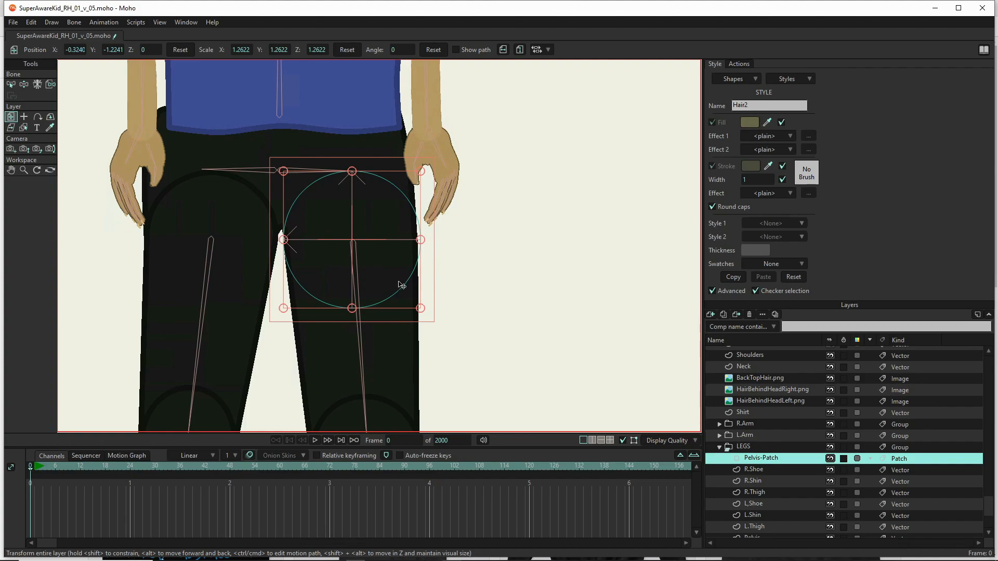
{"action": "left_click_drag", "start_coordinate": [375, 267], "coordinate": [282, 263]}
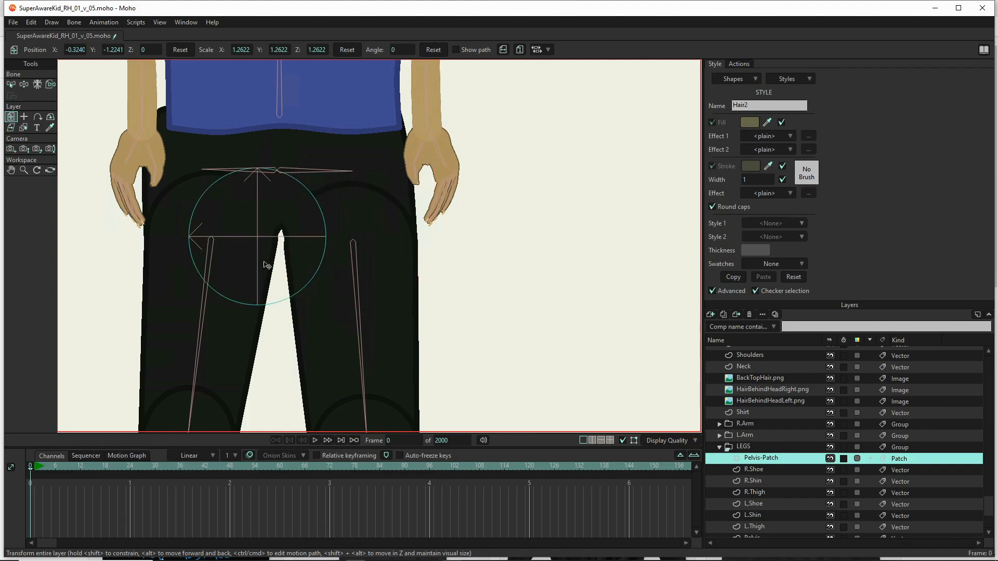
{"action": "left_click_drag", "start_coordinate": [258, 254], "coordinate": [408, 263]}
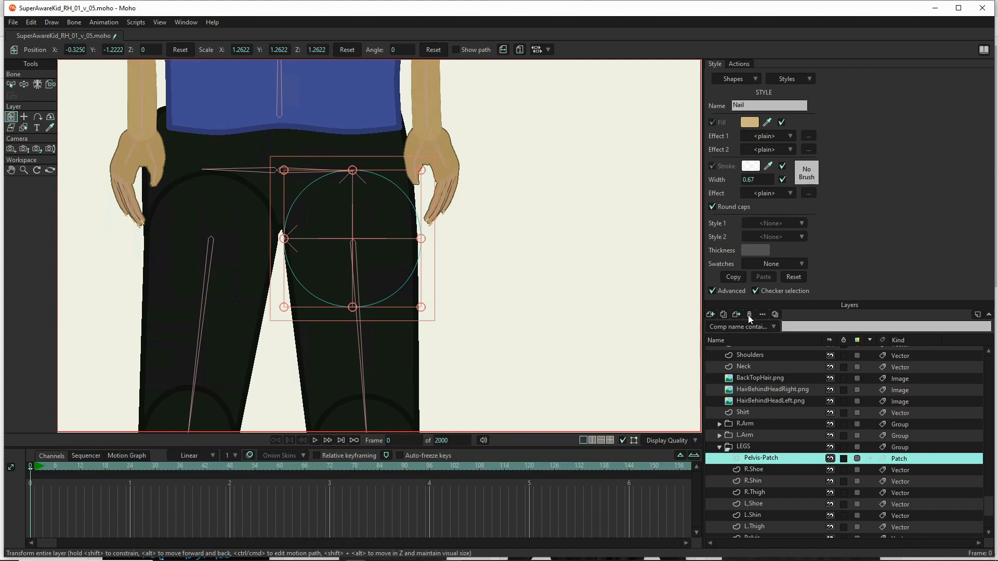
- Duplicate the Pelvis patch and place the copy over the top of the right thigh
{"action": "left_click", "coordinate": [722, 316]}
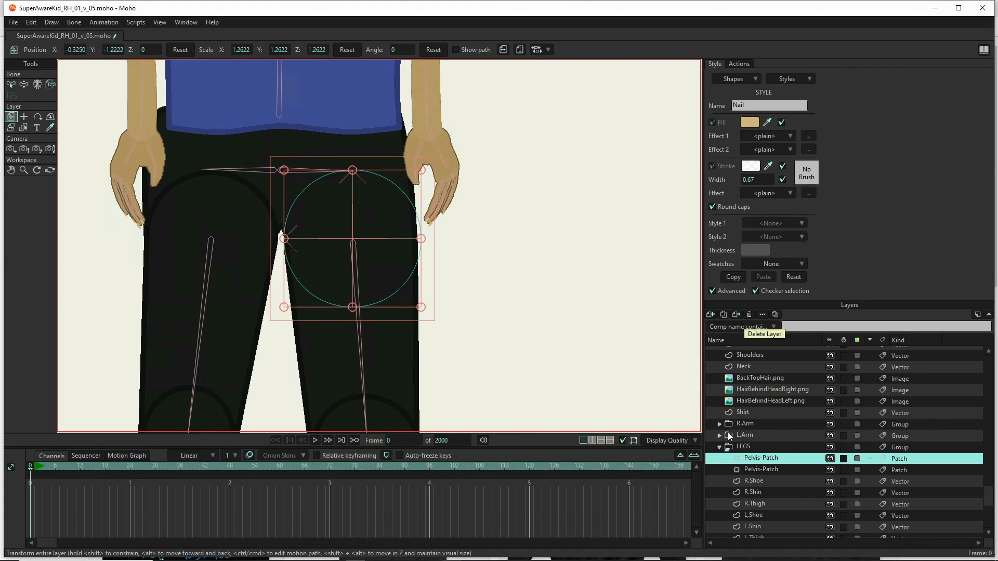
{"action": "left_click_drag", "start_coordinate": [384, 271], "coordinate": [242, 267]}
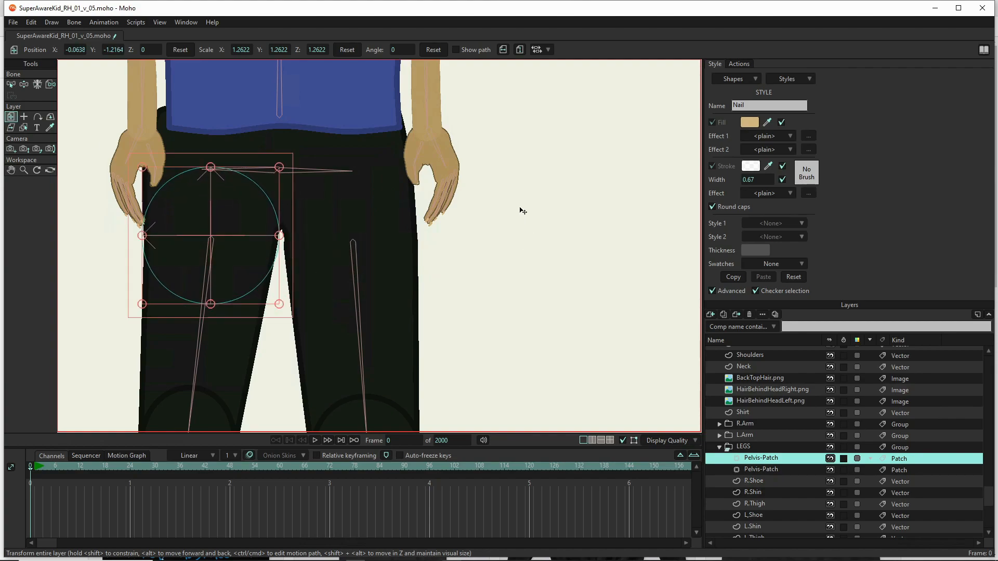
{"action": "scroll", "coordinate": [502, 197], "scroll_direction": "down", "scroll_amount": 5}
{"action": "scroll", "coordinate": [501, 337], "scroll_direction": "up", "scroll_amount": 2}
{"action": "left_click_drag", "start_coordinate": [361, 158], "coordinate": [361, 163]}
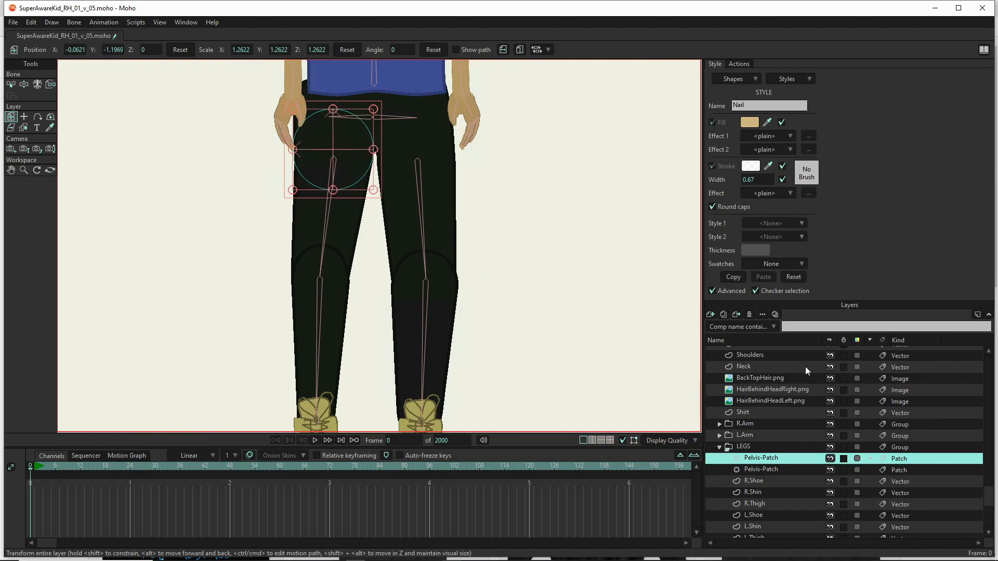
- Add another patch layer targeting Pelvis and move it above R.Shoe, below the two existing patches
{"action": "left_click", "coordinate": [768, 528]}
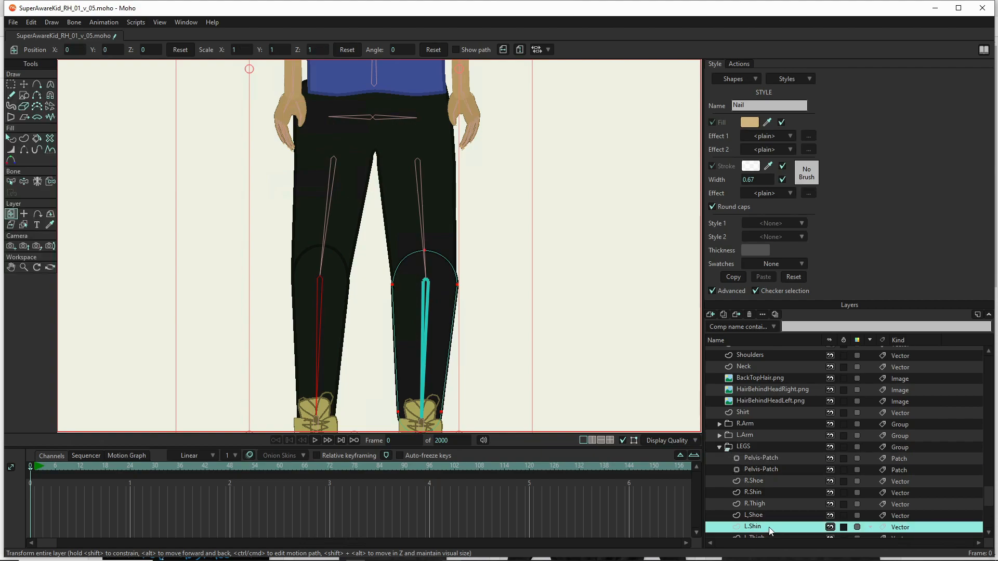
{"action": "left_click", "coordinate": [712, 316]}
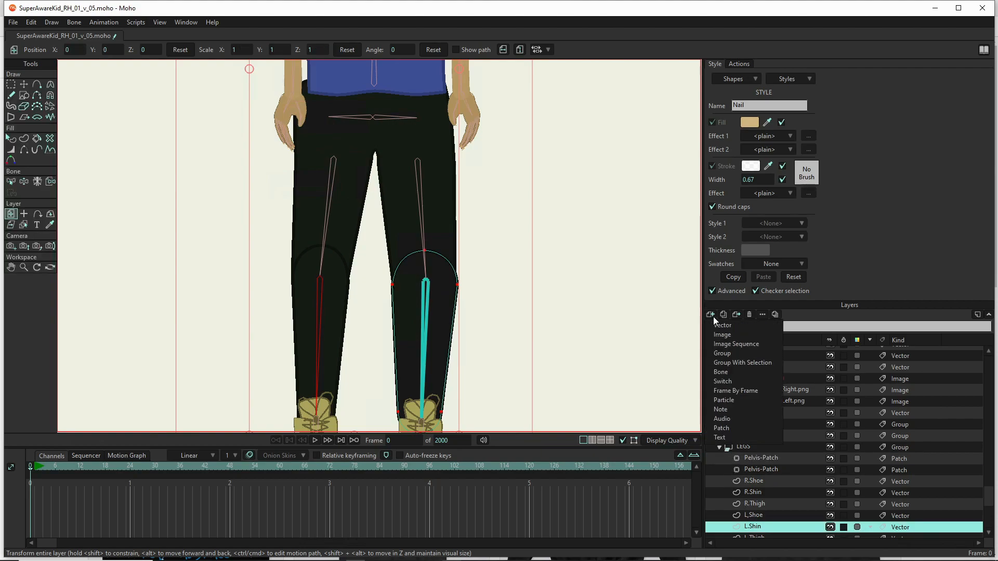
{"action": "left_click", "coordinate": [726, 427]}
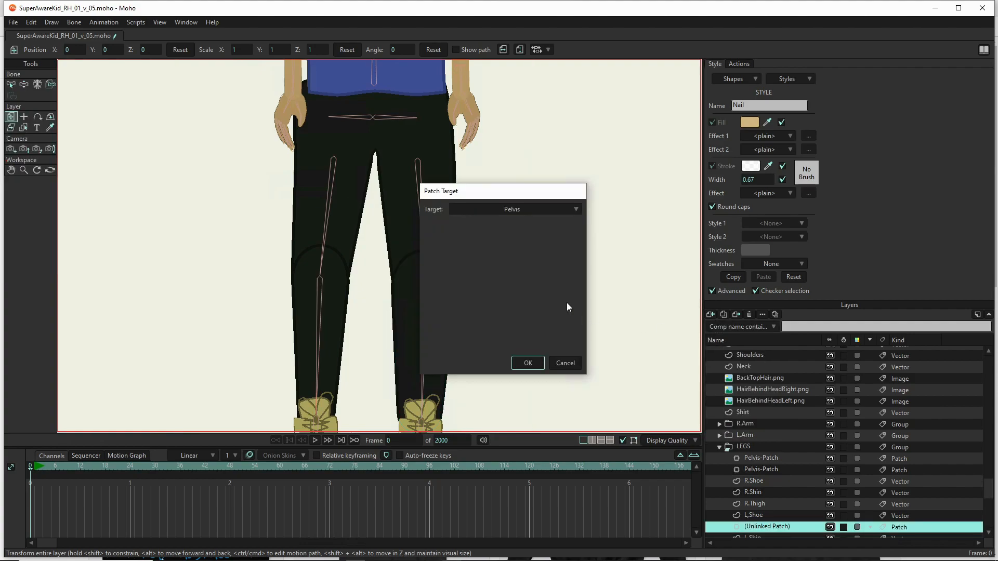
{"action": "left_click", "coordinate": [529, 364]}
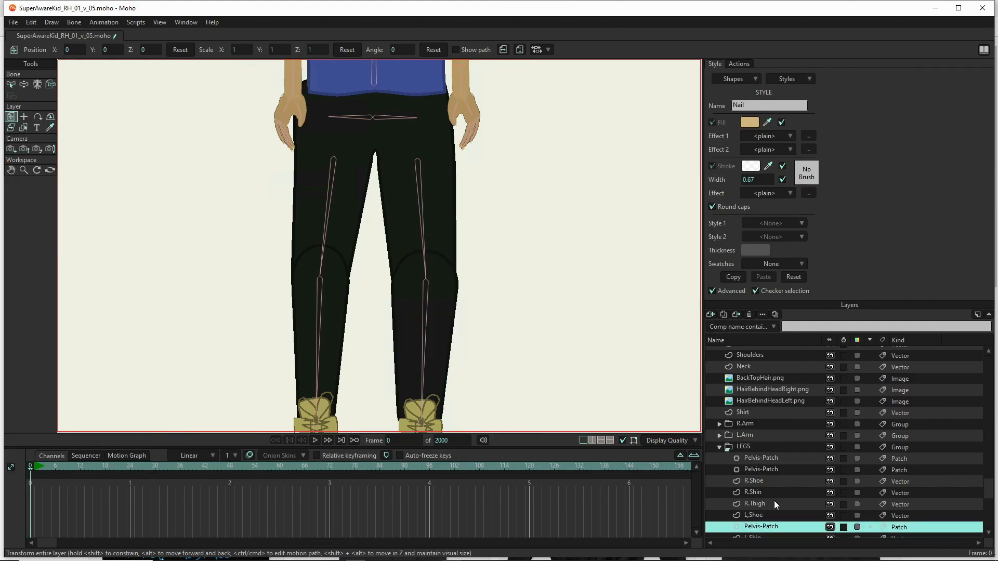
{"action": "left_click_drag", "start_coordinate": [790, 533], "coordinate": [787, 481]}
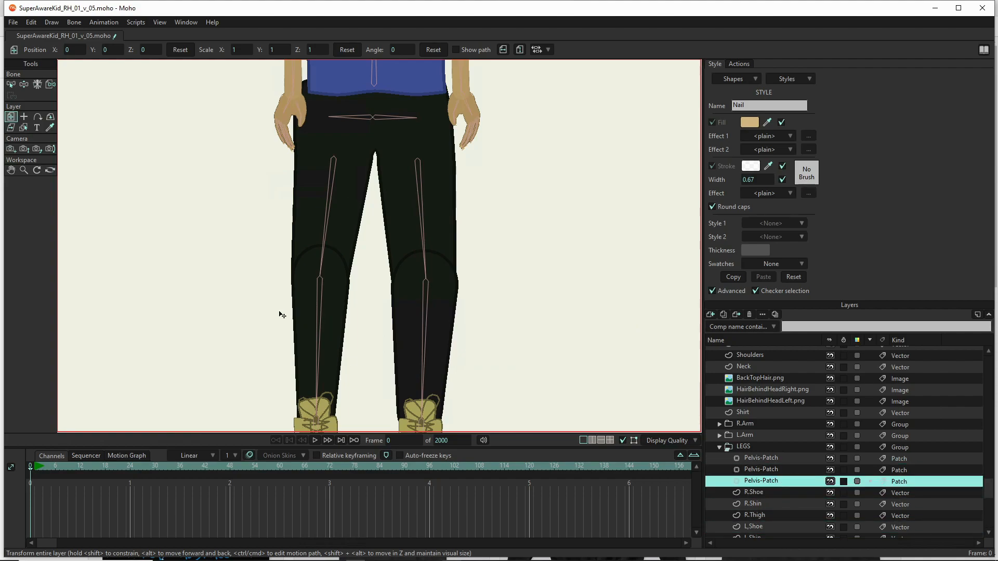
- Place the third patch over the right knee, covering the rounded top outline of the shin
{"action": "scroll", "coordinate": [281, 314], "scroll_direction": "down", "scroll_amount": 5}
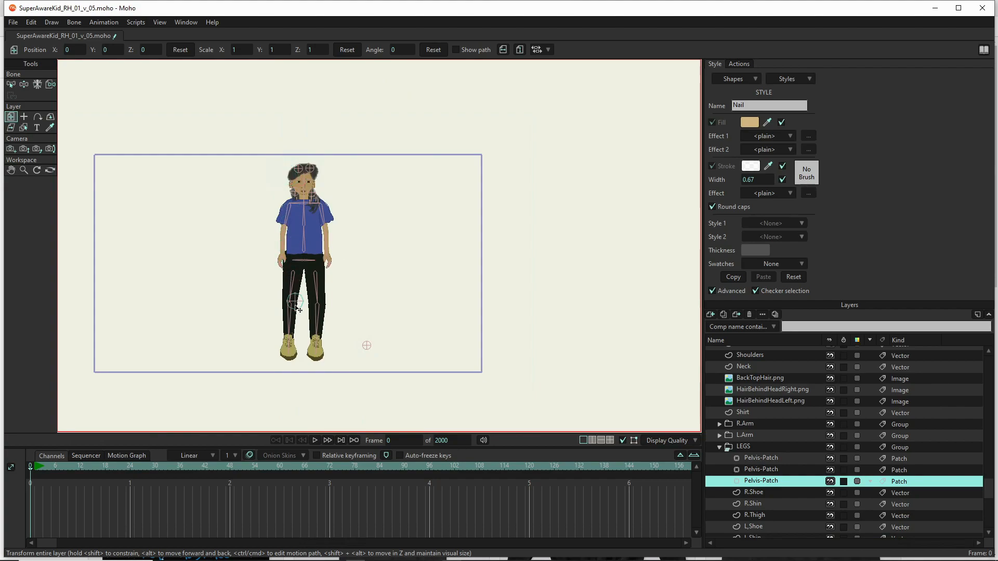
{"action": "scroll", "coordinate": [292, 309], "scroll_direction": "up", "scroll_amount": 6}
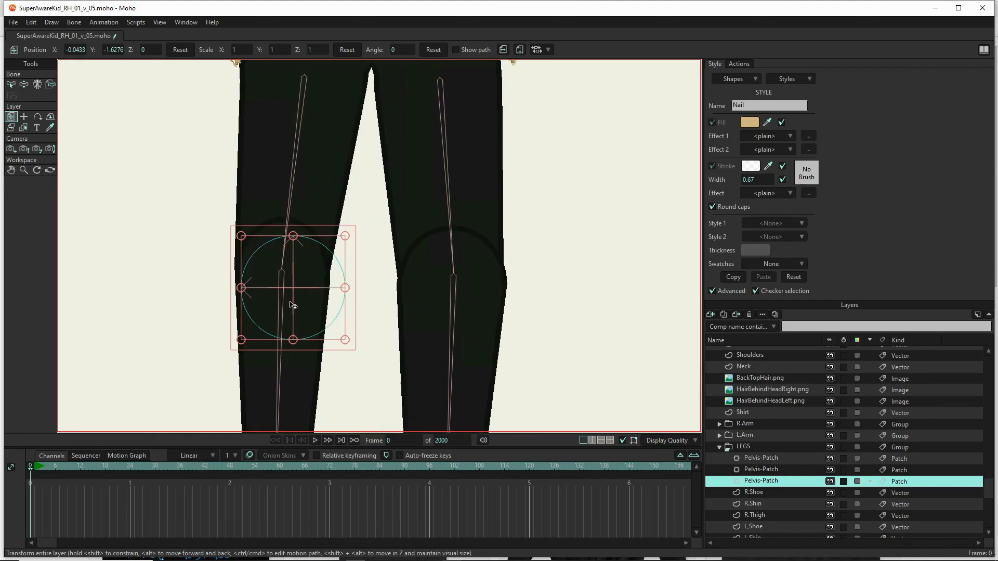
{"action": "left_click_drag", "start_coordinate": [314, 293], "coordinate": [306, 260]}
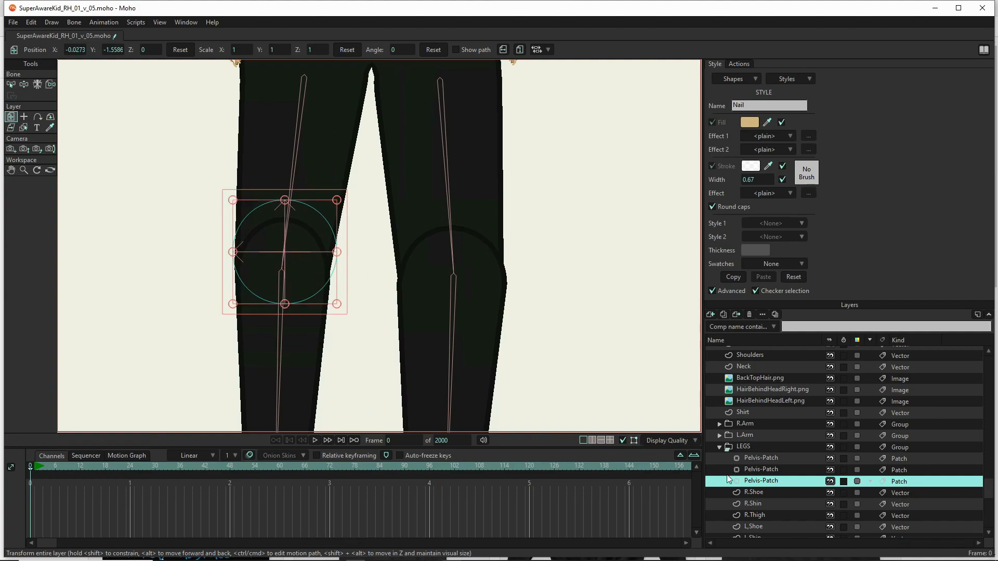
- Change the right knee patch's target to R.Thigh
{"action": "double_click", "coordinate": [782, 482]}
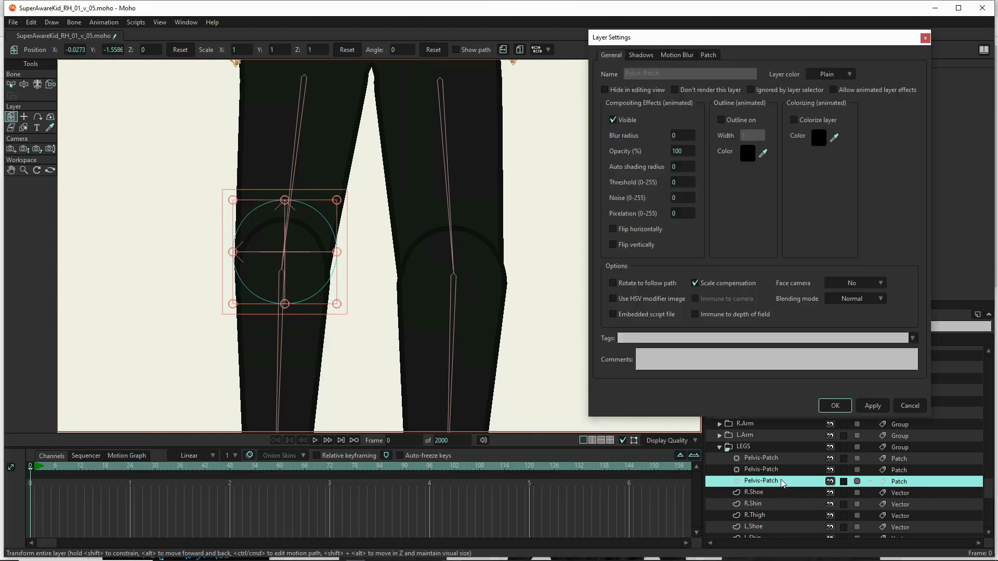
{"action": "left_click", "coordinate": [713, 54]}
{"action": "left_click", "coordinate": [769, 89]}
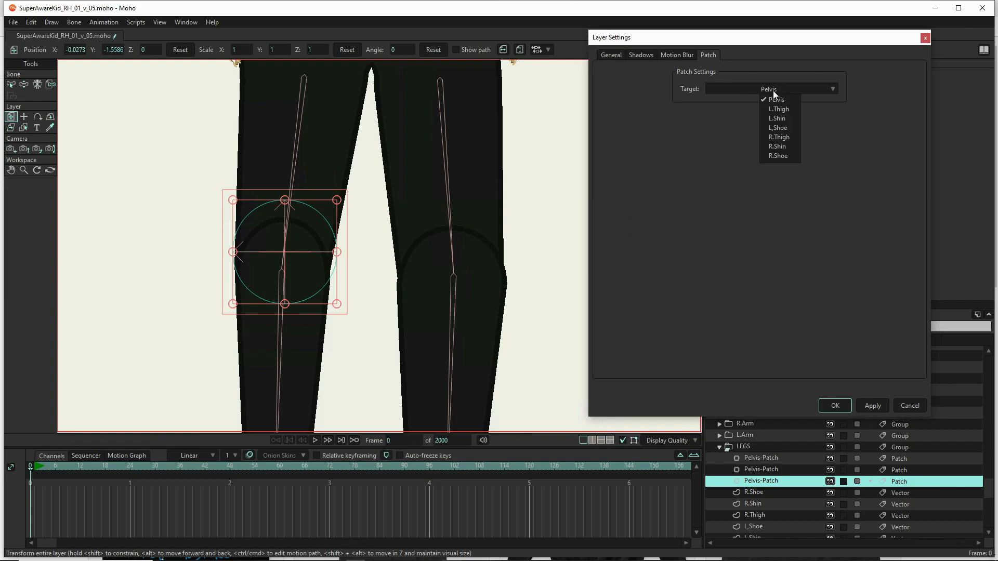
{"action": "left_click", "coordinate": [780, 138]}
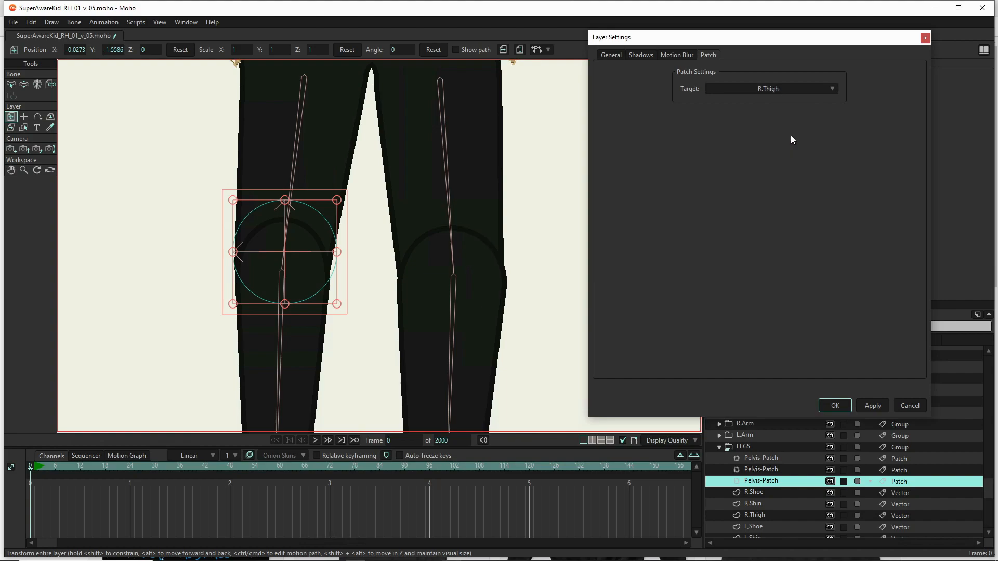
{"action": "left_click", "coordinate": [871, 406]}
{"action": "left_click", "coordinate": [834, 406]}
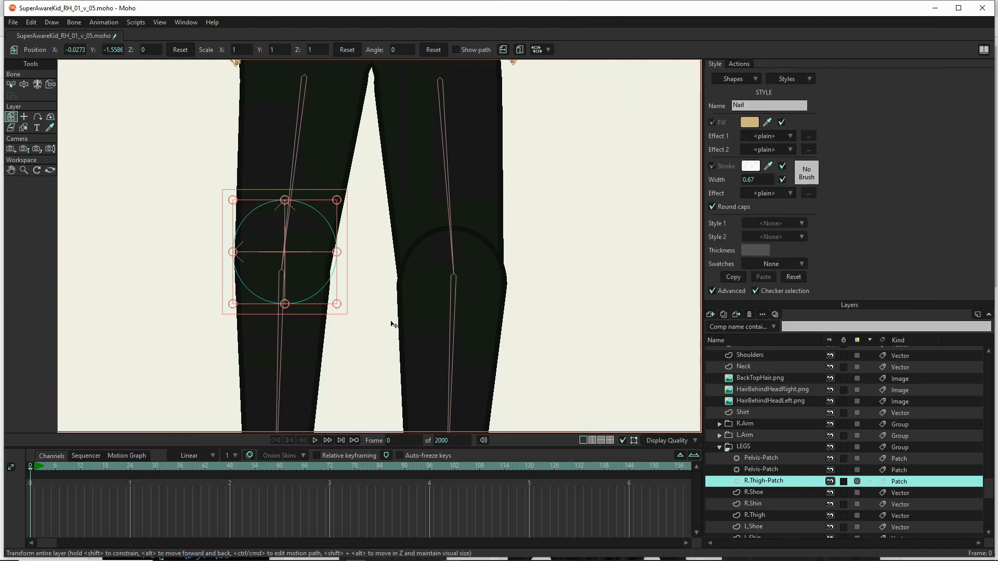
- Add a patch layer targeting L.Thigh and move it between R.Thigh-Patch and R.Shoe
{"action": "left_click", "coordinate": [710, 315]}
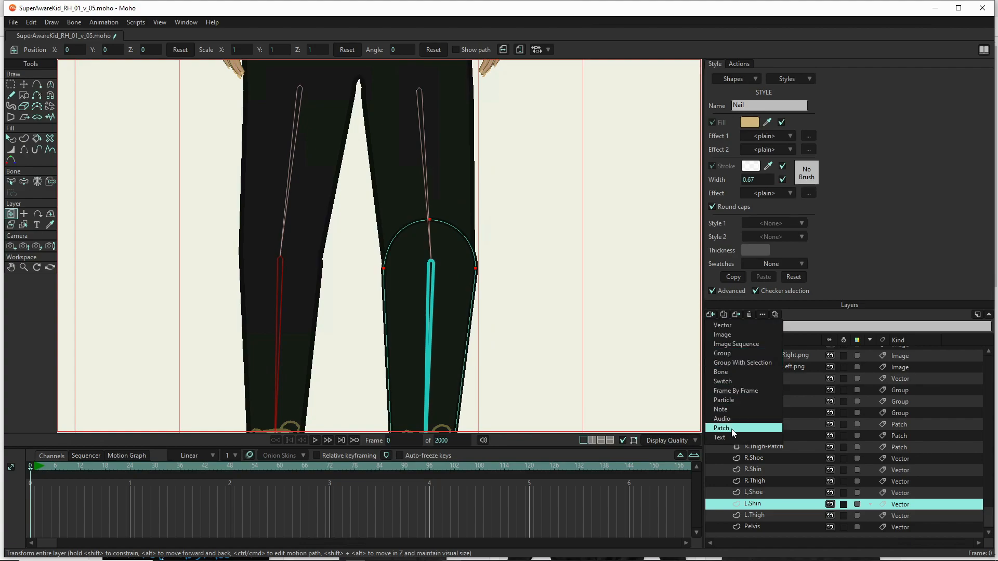
{"action": "left_click", "coordinate": [732, 429]}
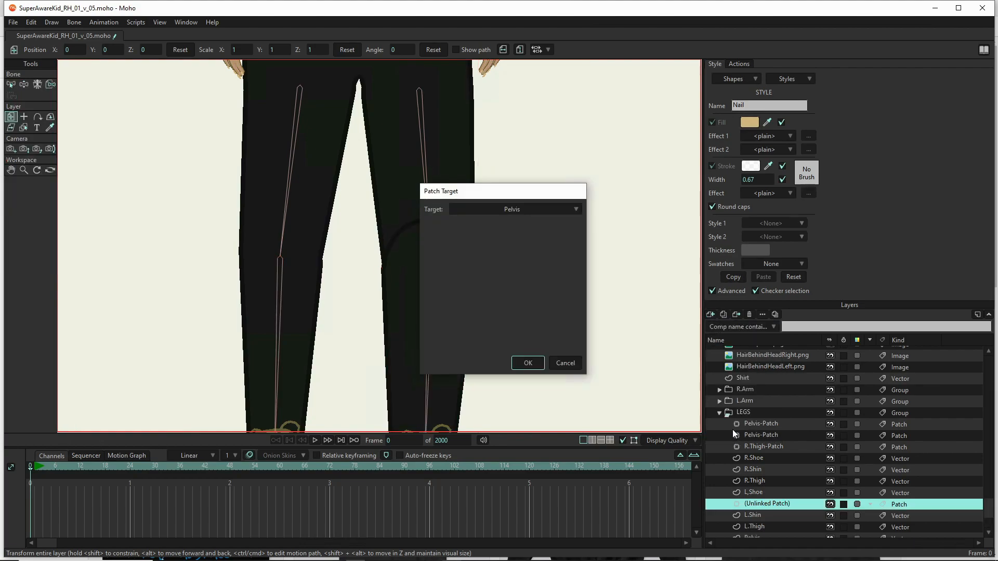
{"action": "left_click", "coordinate": [571, 210]}
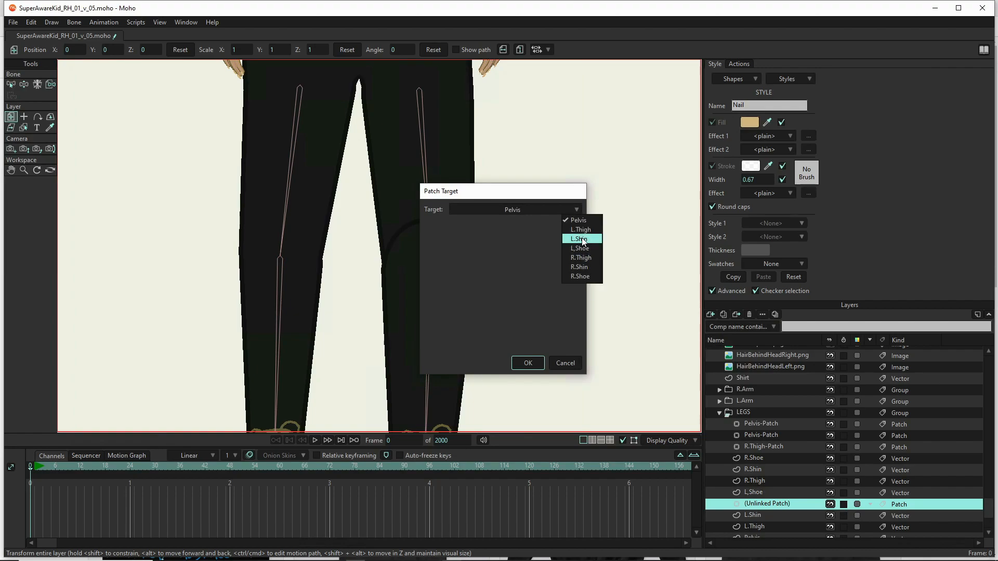
{"action": "left_click", "coordinate": [581, 230]}
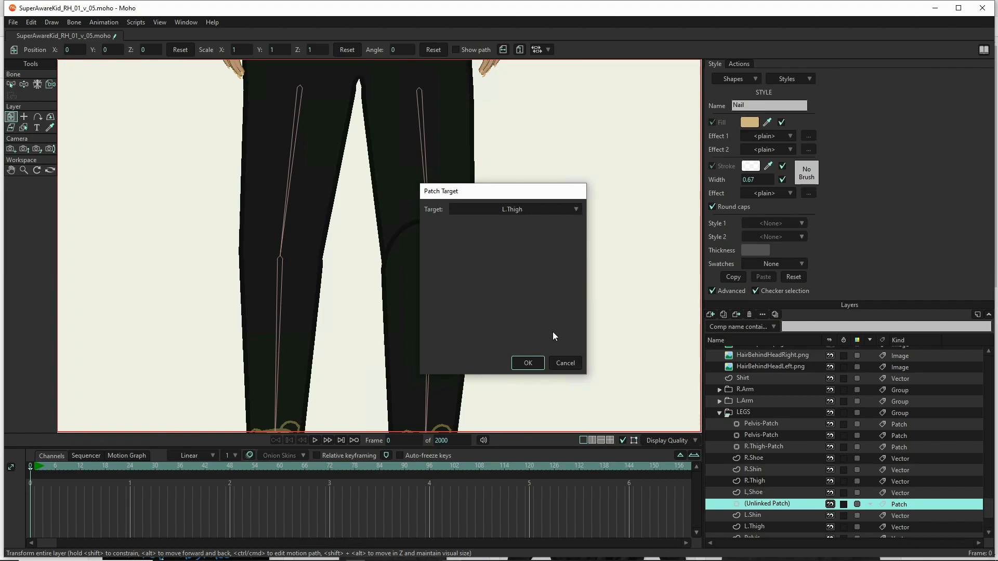
{"action": "left_click", "coordinate": [529, 364]}
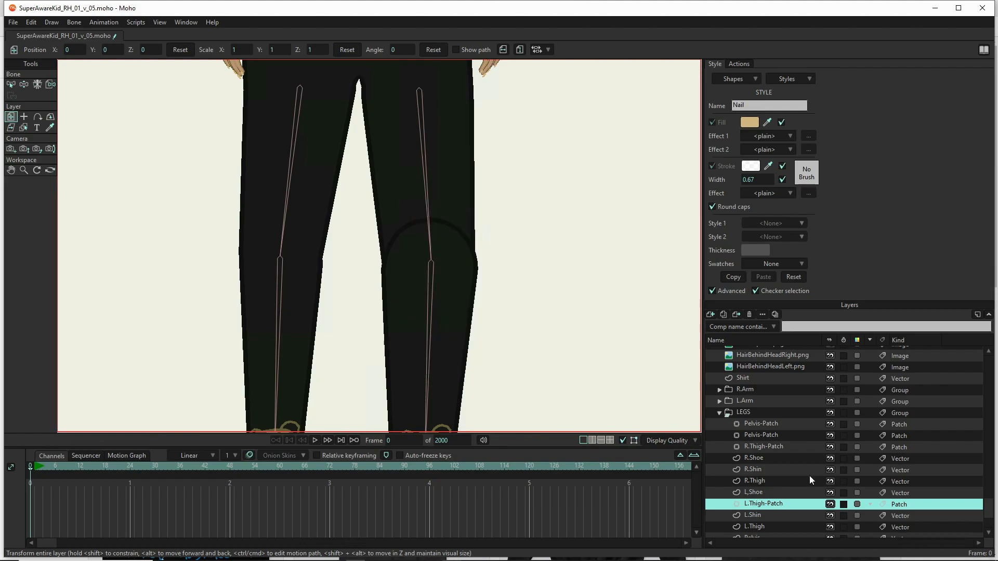
{"action": "left_click_drag", "start_coordinate": [790, 507], "coordinate": [785, 457]}
- Place the L.Thigh patch over the left knee and scale it to about 1.14 to cover the shin's outline
{"action": "key", "text": "ctrl+r"}
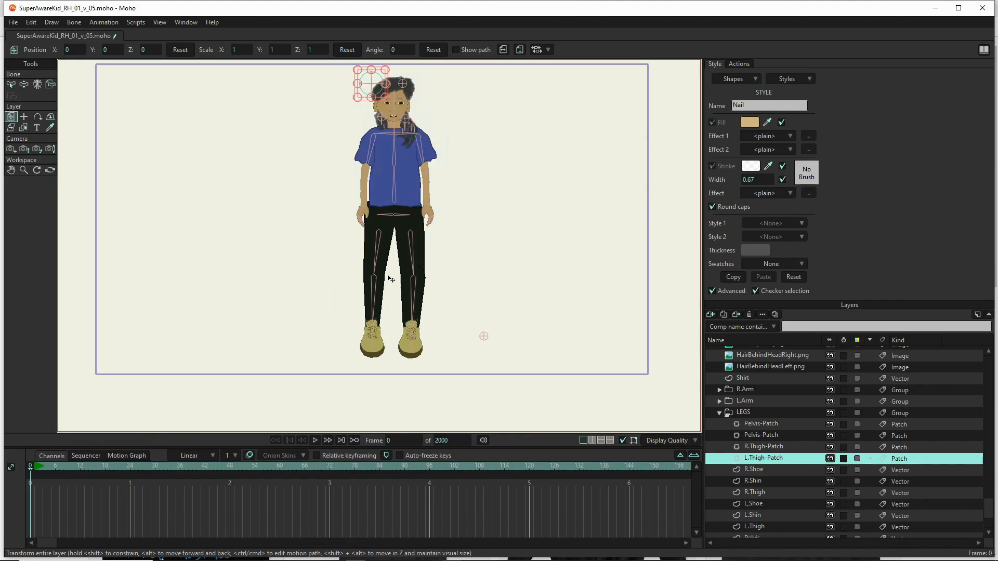
{"action": "left_click_drag", "start_coordinate": [382, 84], "coordinate": [420, 283]}
{"action": "scroll", "coordinate": [421, 270], "scroll_direction": "up", "scroll_amount": 1}
{"action": "scroll", "coordinate": [421, 270], "scroll_direction": "up", "scroll_amount": 2}
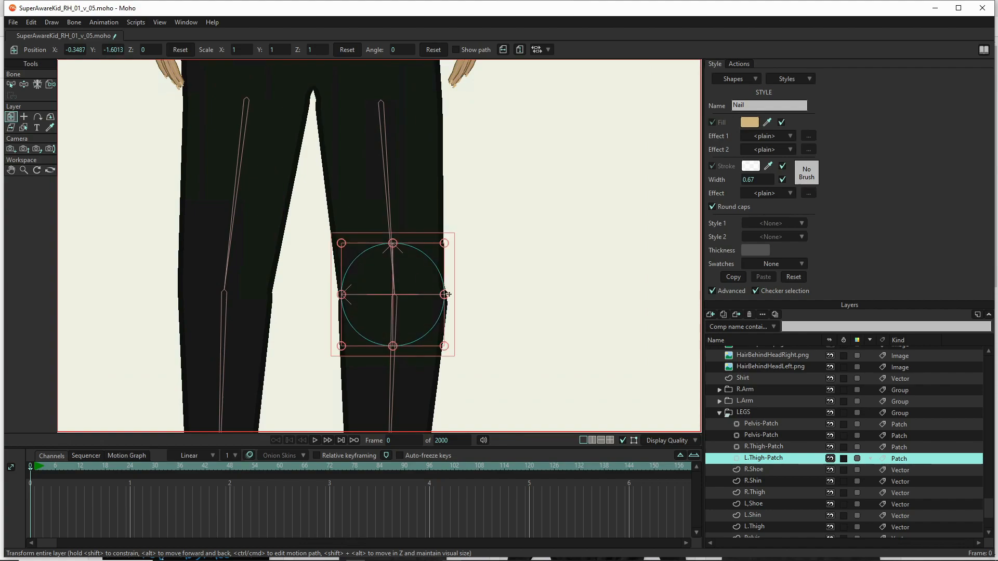
{"action": "left_click", "coordinate": [445, 240]}
{"action": "left_click_drag", "start_coordinate": [445, 240], "coordinate": [451, 233]}
{"action": "left_click_drag", "start_coordinate": [428, 305], "coordinate": [428, 302]}
{"action": "scroll", "coordinate": [428, 302], "scroll_direction": "down", "scroll_amount": 3}
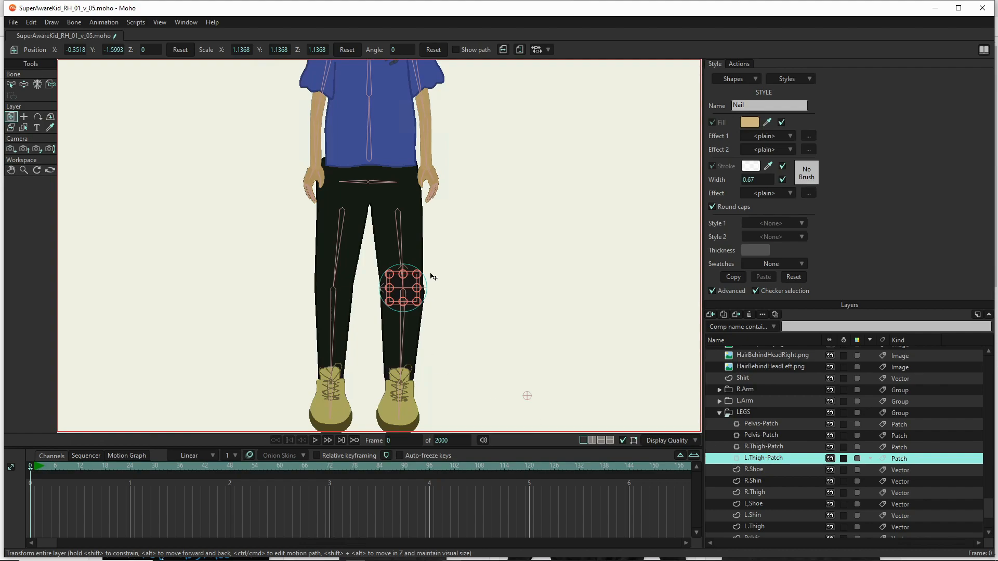
- Try the L.Thigh patch below L.Shin to compare the left knee, and return it above R.Shoe
{"action": "left_click_drag", "start_coordinate": [784, 459], "coordinate": [781, 524]}
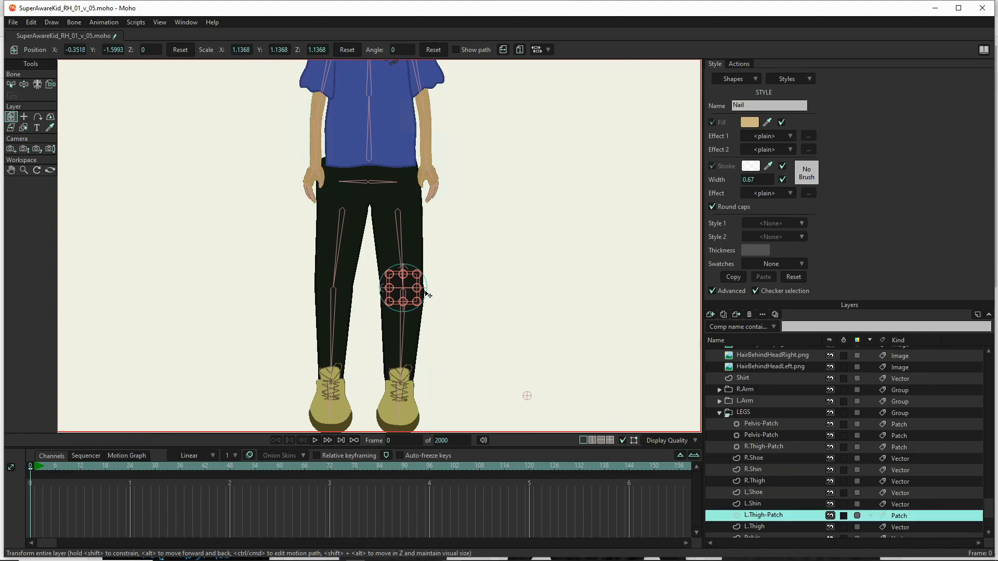
{"action": "scroll", "coordinate": [427, 294], "scroll_direction": "up", "scroll_amount": 5}
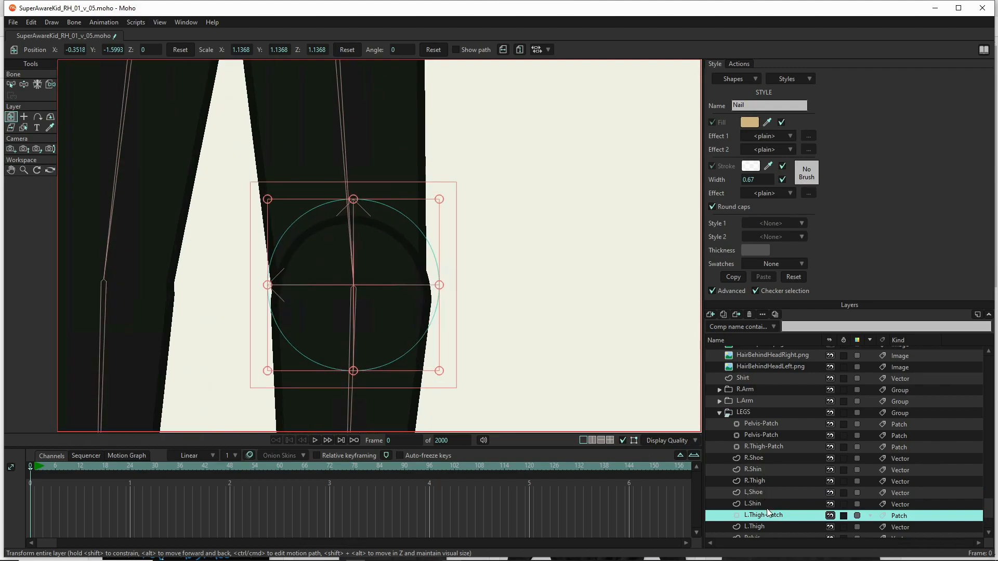
{"action": "left_click_drag", "start_coordinate": [775, 488], "coordinate": [775, 456]}
{"action": "scroll", "coordinate": [469, 292], "scroll_direction": "down", "scroll_amount": 4}
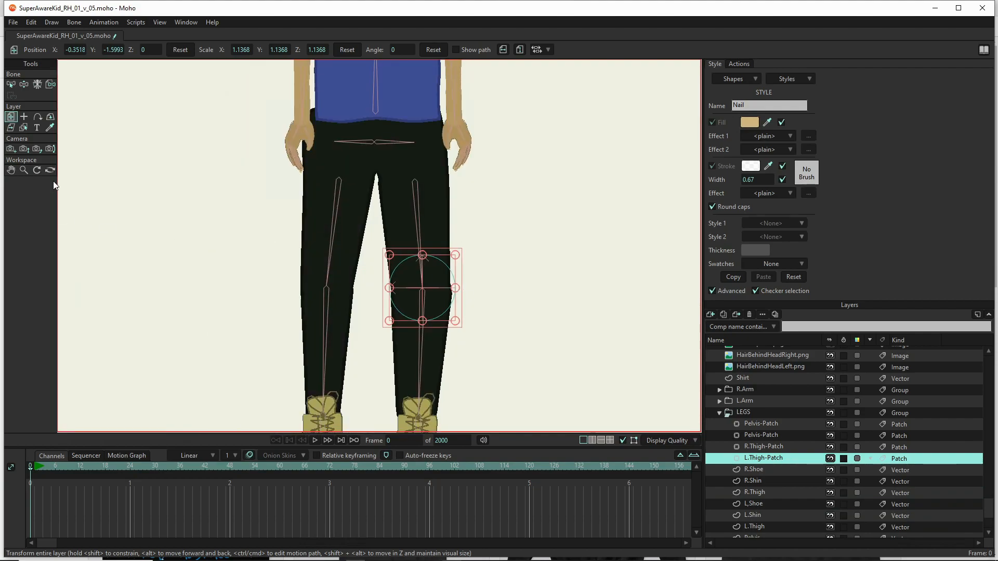
- Bind the L.Thigh patch to the left thigh bone and the R.Thigh patch to the right thigh bone
{"action": "left_click", "coordinate": [50, 85]}
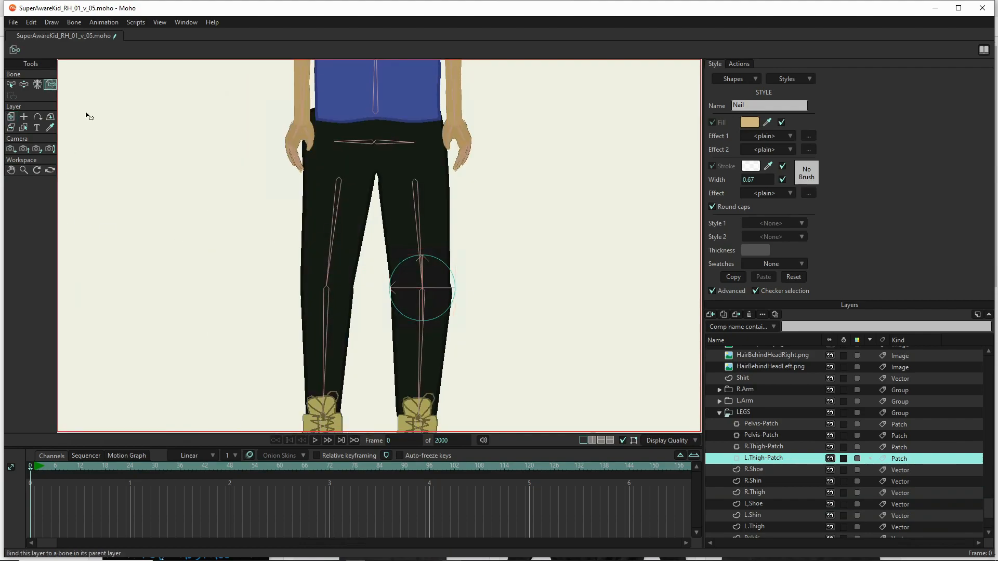
{"action": "left_click", "coordinate": [420, 237]}
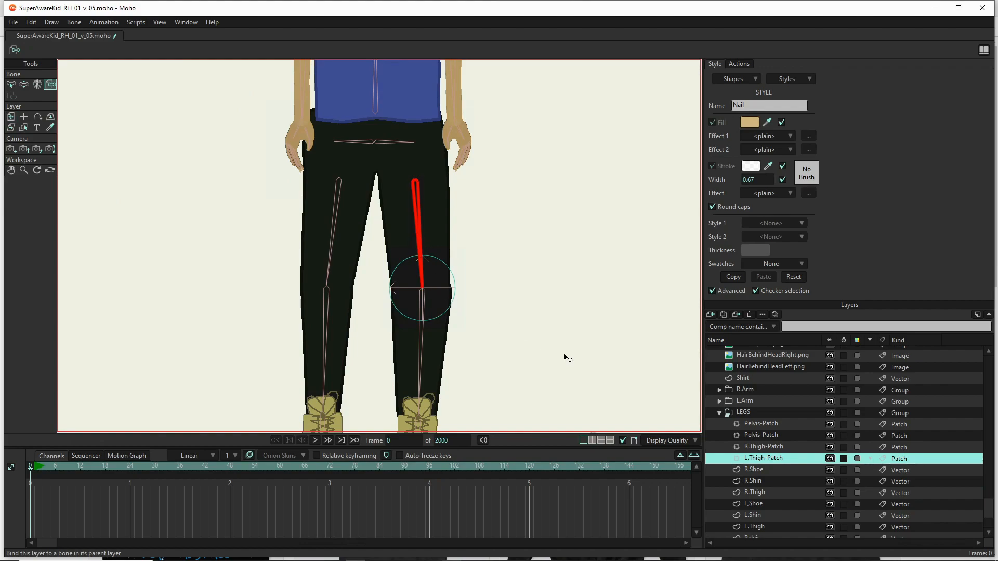
{"action": "left_click", "coordinate": [773, 447]}
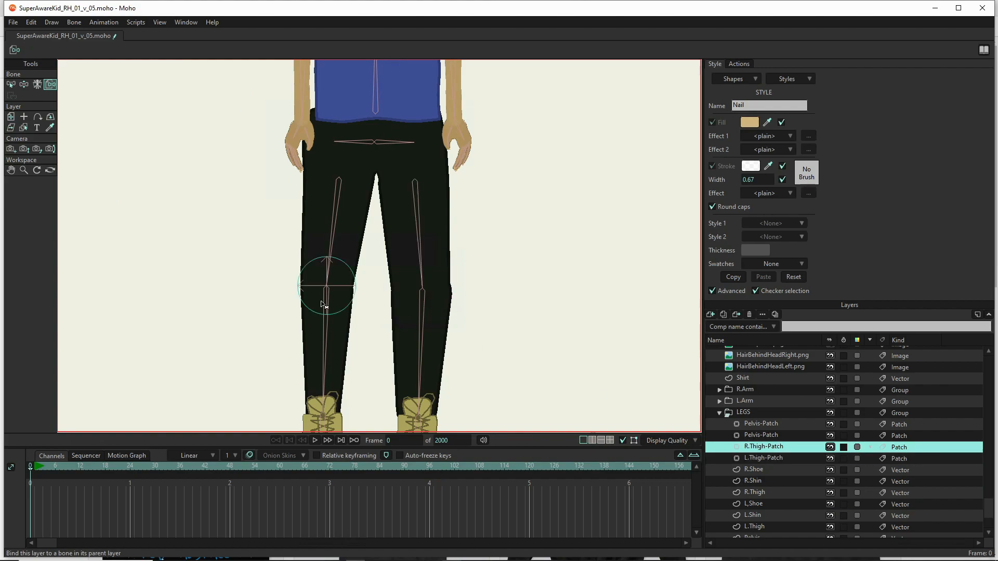
{"action": "left_click", "coordinate": [334, 240]}
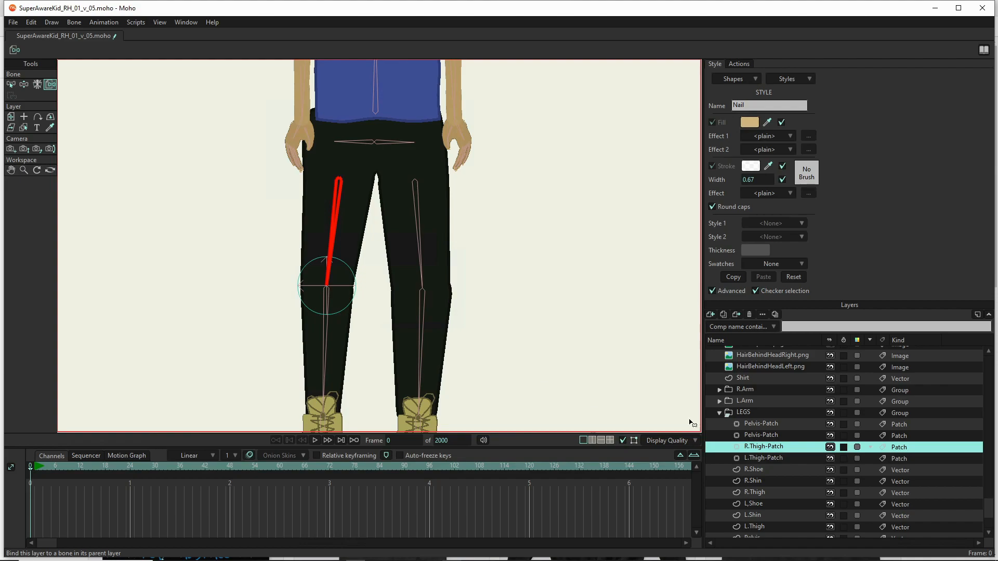
- Bind each of the two Pelvis patches to the thigh bone on its own side
{"action": "left_click", "coordinate": [781, 434]}
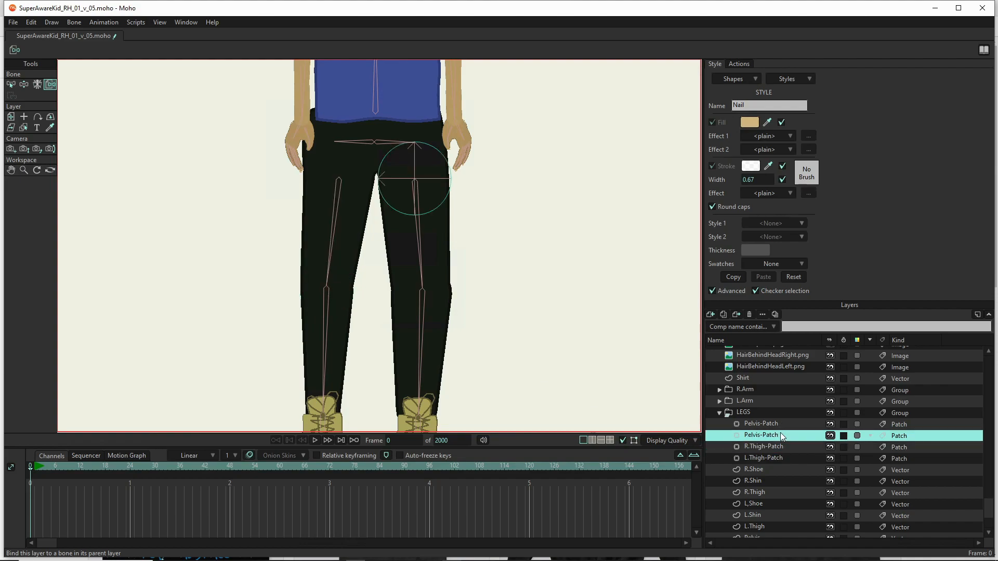
{"action": "left_click", "coordinate": [424, 234]}
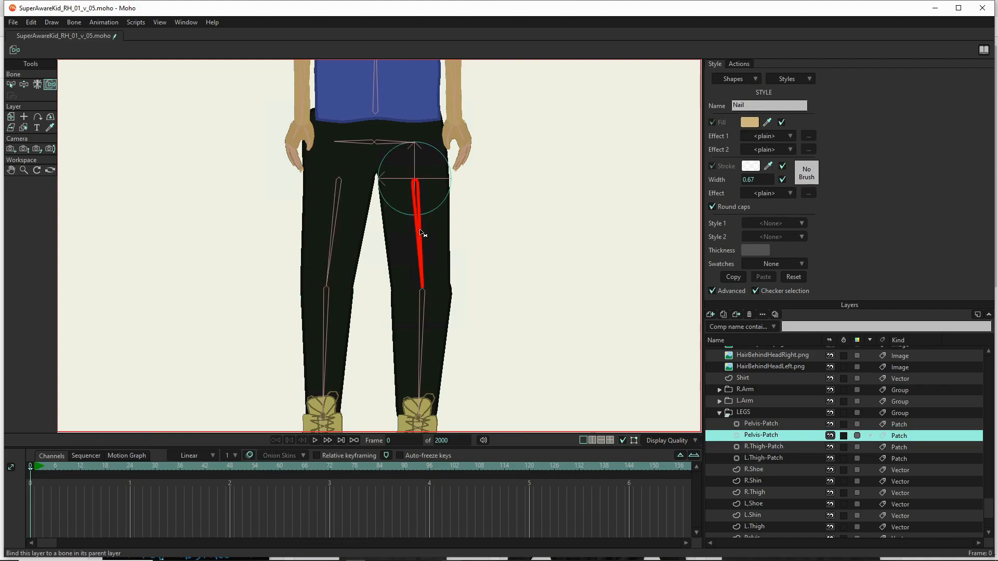
{"action": "left_click", "coordinate": [778, 428]}
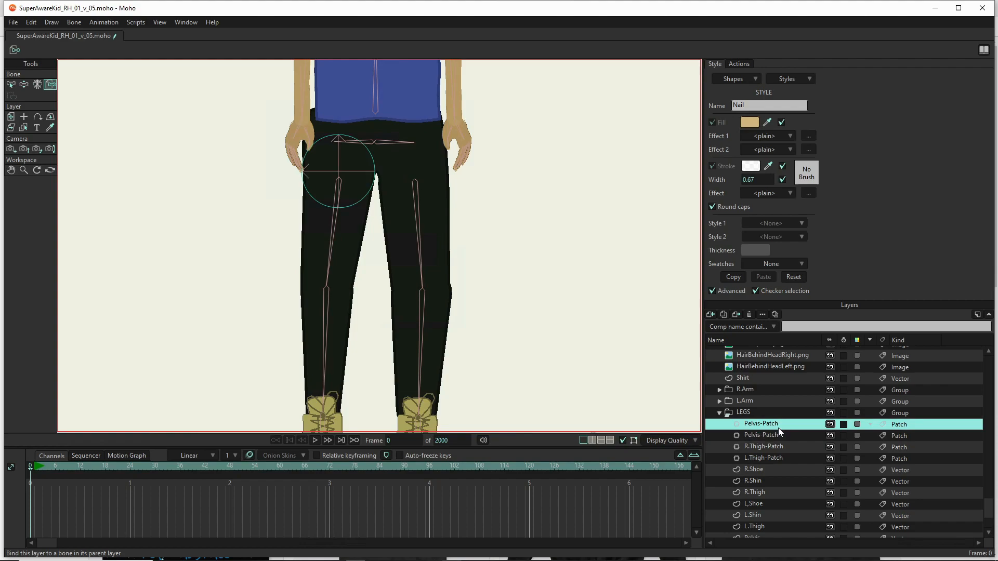
{"action": "left_click", "coordinate": [333, 247]}
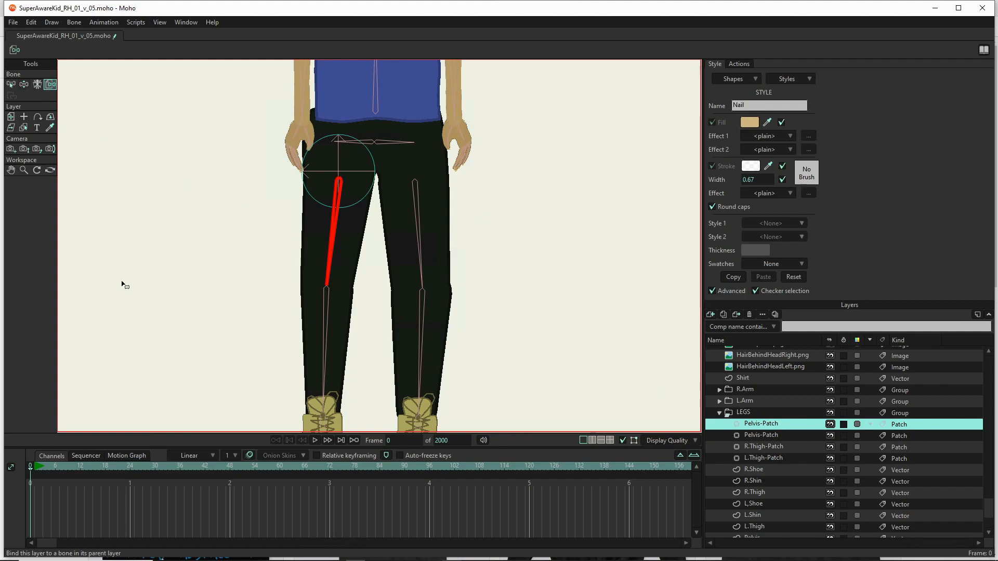
- Shift the Pelvis patch over the right hip slightly down to a Y position of -1.2149
{"action": "left_click", "coordinate": [11, 117]}
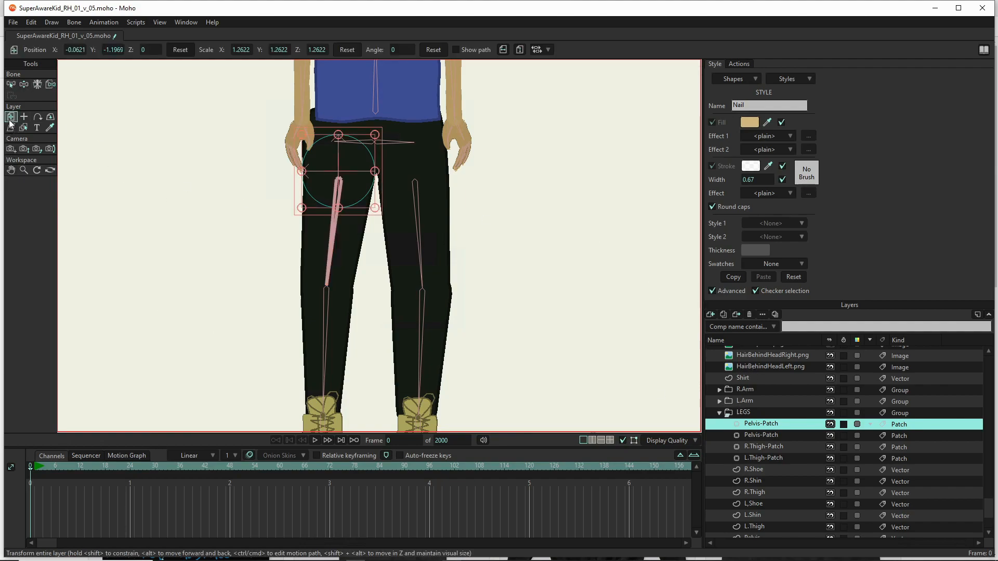
{"action": "left_click_drag", "start_coordinate": [354, 187], "coordinate": [354, 192]}
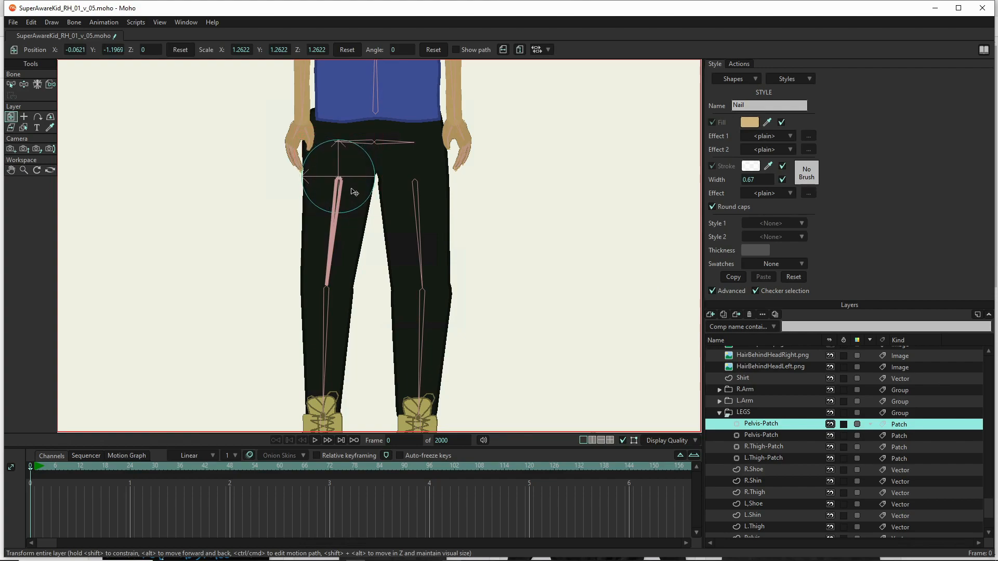
{"action": "left_click_drag", "start_coordinate": [354, 192], "coordinate": [352, 194]}
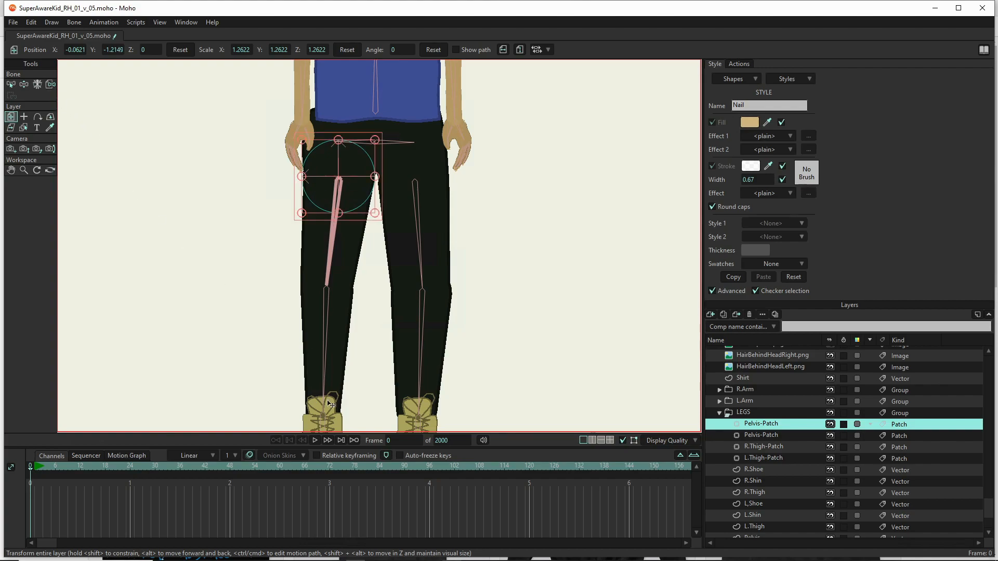
{"action": "scroll", "coordinate": [408, 218], "scroll_direction": "down", "scroll_amount": 3}
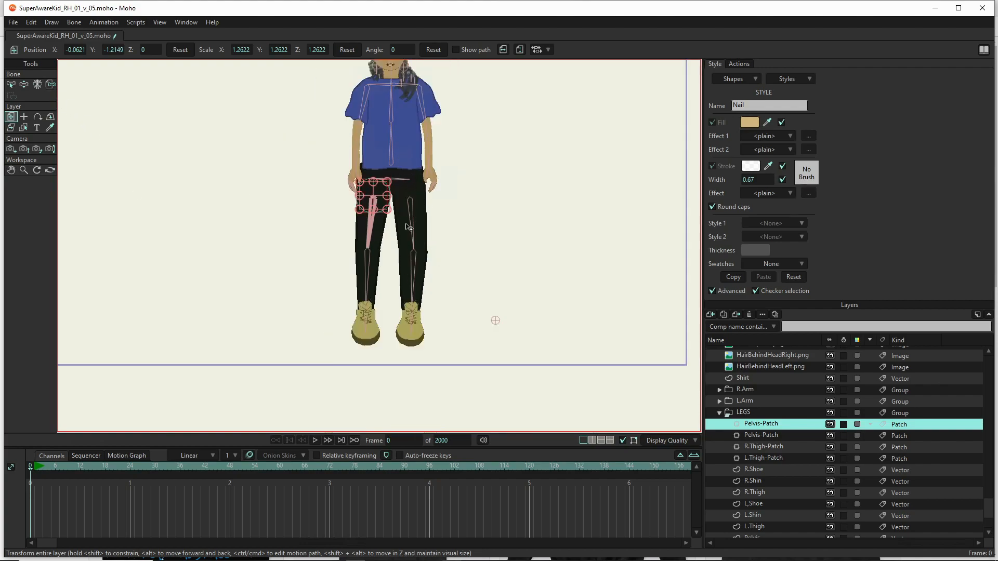
{"action": "scroll", "coordinate": [424, 210], "scroll_direction": "up", "scroll_amount": 3}
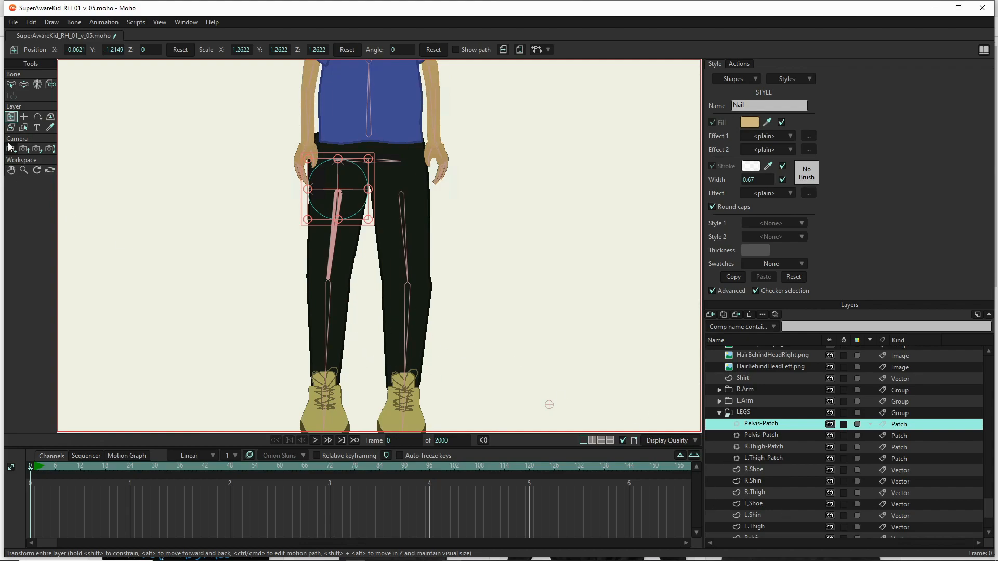
- Select the SAK bone layer and bend both legs with Manipulate Bones into a cross-legged pose
{"action": "left_click", "coordinate": [23, 85]}
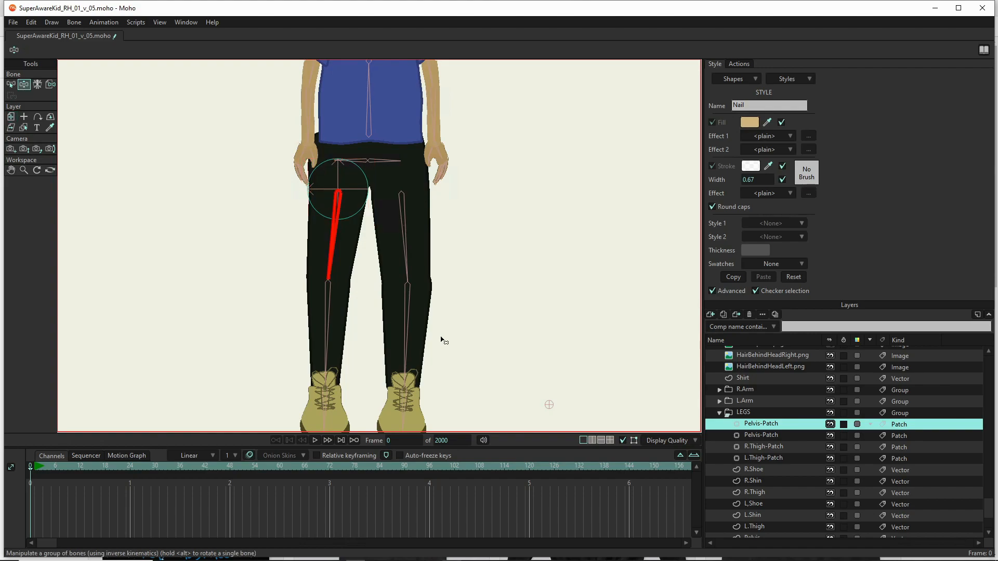
{"action": "scroll", "coordinate": [770, 383], "scroll_direction": "up", "scroll_amount": 5}
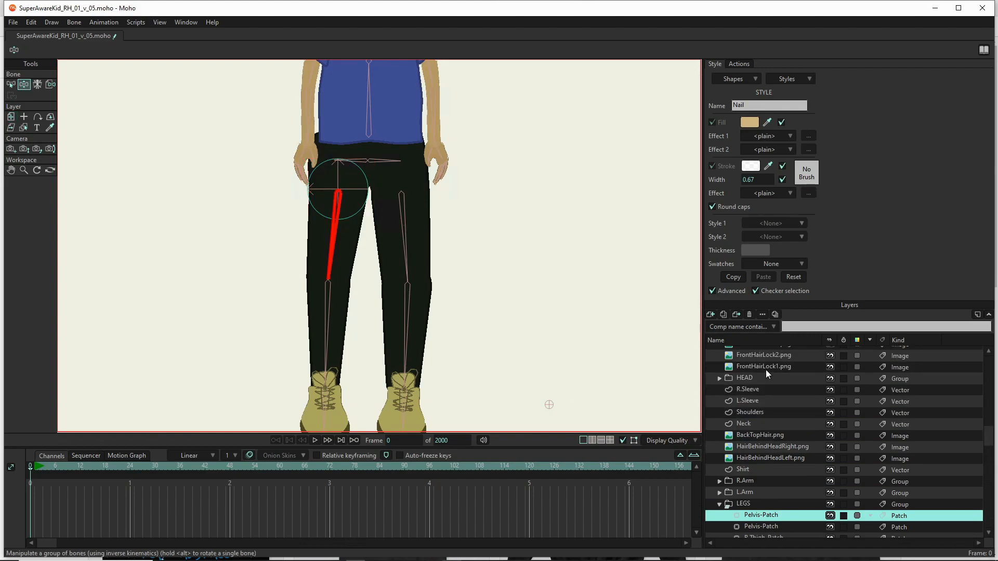
{"action": "left_click", "coordinate": [741, 365]}
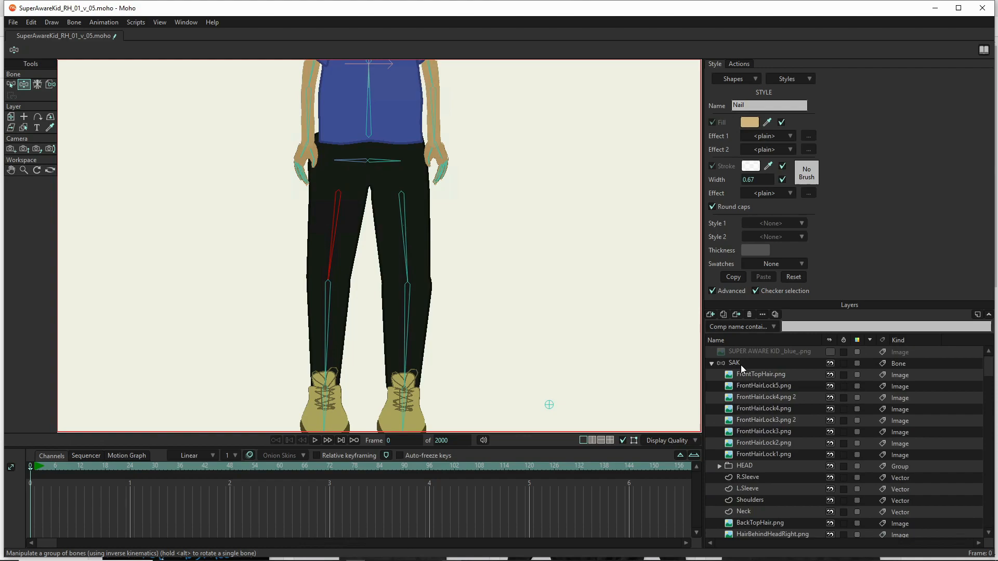
{"action": "left_click_drag", "start_coordinate": [331, 312], "coordinate": [385, 177]}
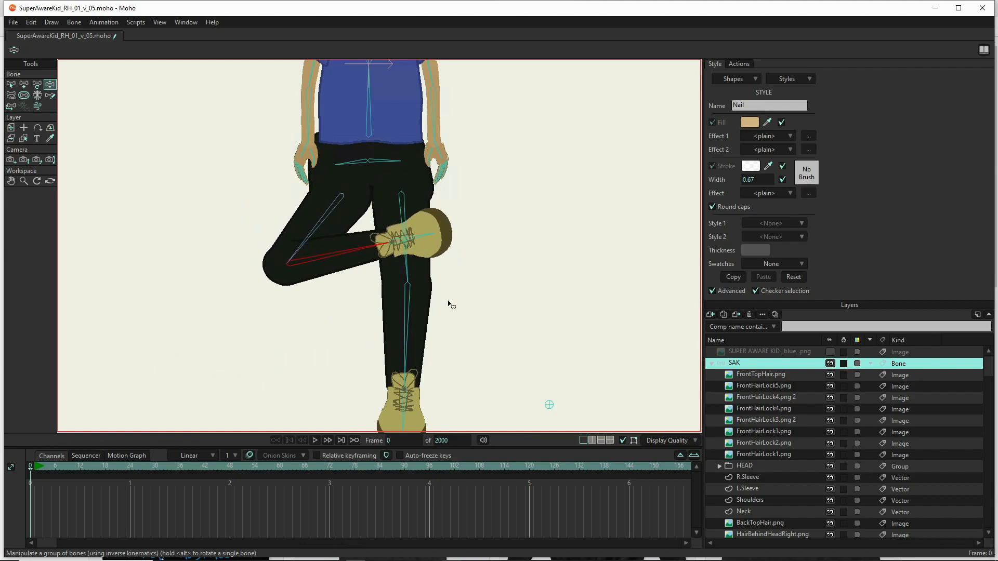
{"action": "left_click_drag", "start_coordinate": [424, 354], "coordinate": [364, 195]}
{"action": "left_click_drag", "start_coordinate": [374, 255], "coordinate": [373, 251]}
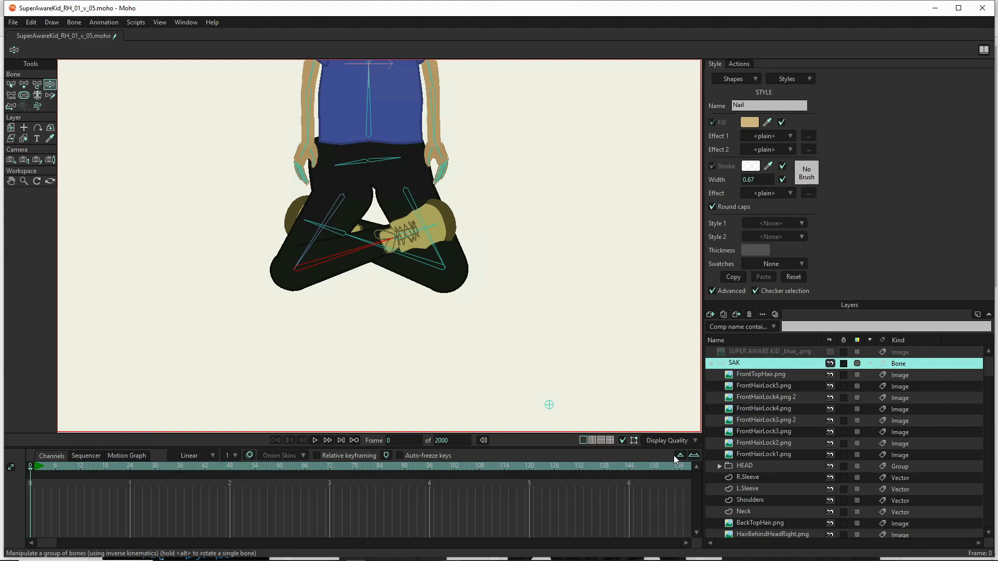
- Move the L.Shoe and R.Shoe layers above all the patch layers in the LEGS group, with L.Shoe first
{"action": "scroll", "coordinate": [751, 489], "scroll_direction": "down", "scroll_amount": 6}
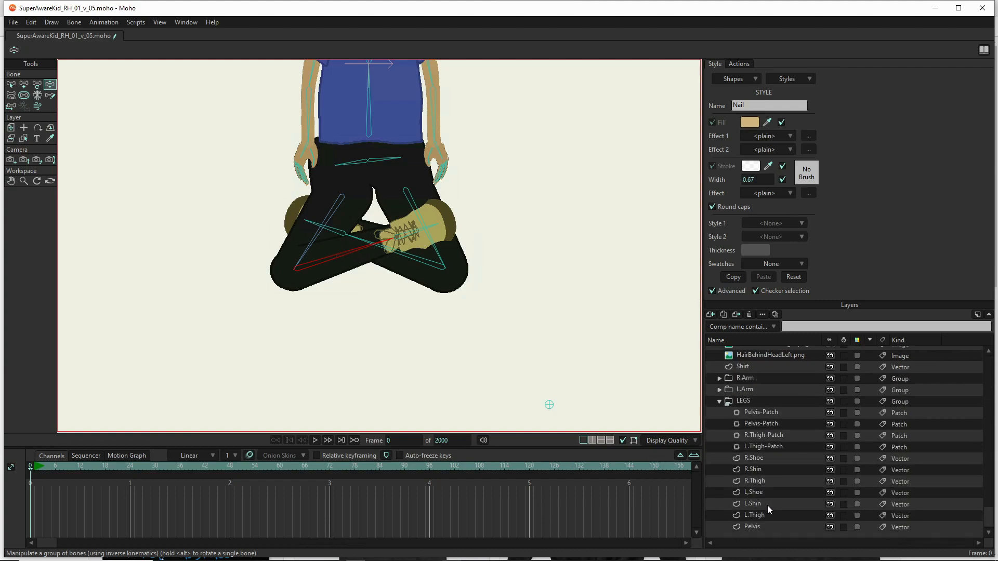
{"action": "left_click_drag", "start_coordinate": [778, 493], "coordinate": [774, 458]}
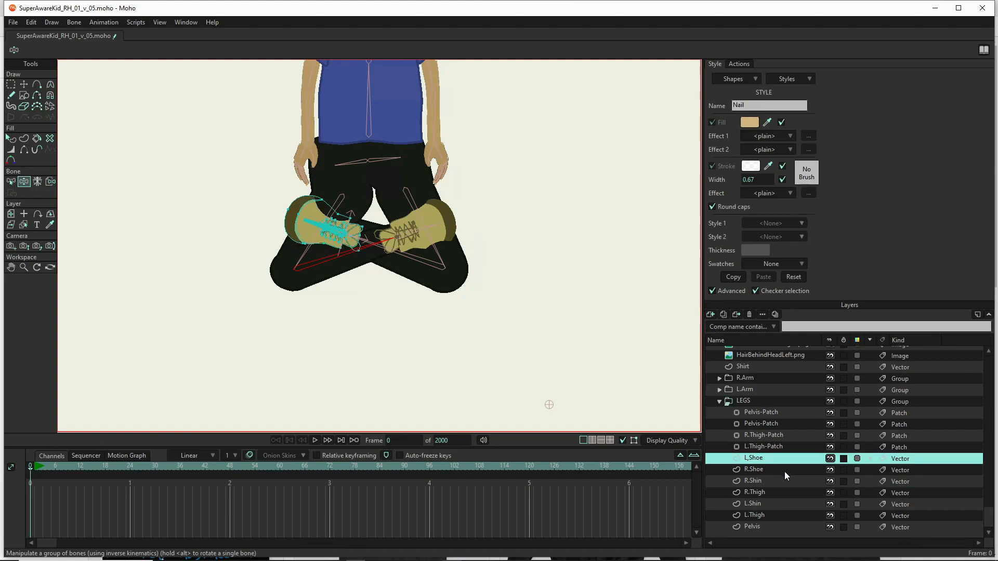
{"action": "left_click_drag", "start_coordinate": [773, 458], "coordinate": [774, 416]}
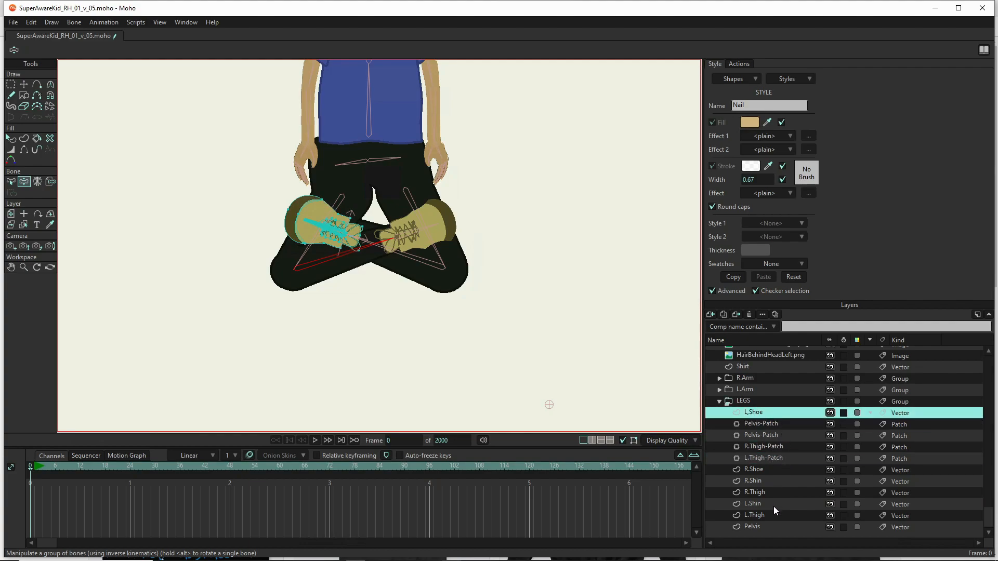
{"action": "scroll", "coordinate": [345, 250], "scroll_direction": "up", "scroll_amount": 4}
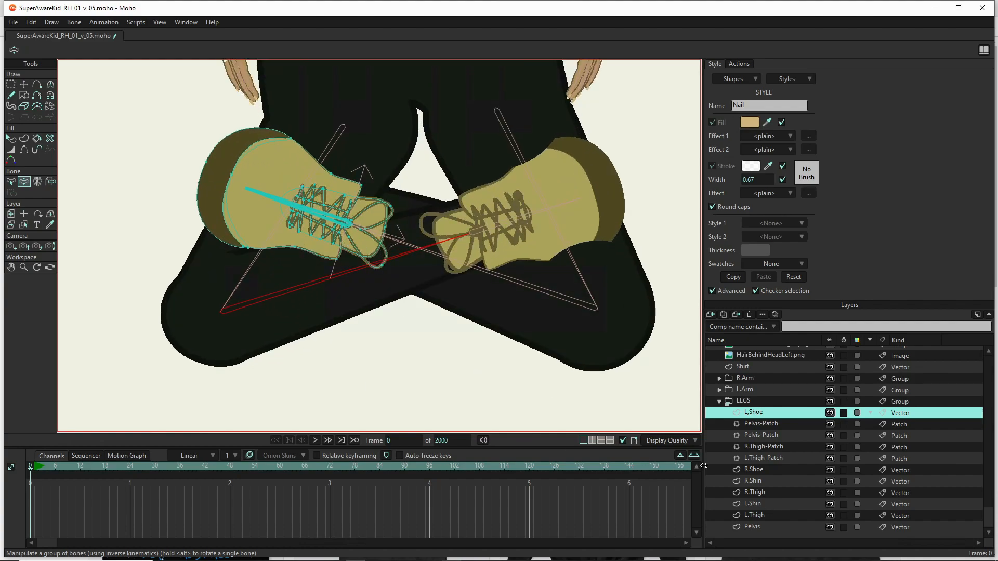
{"action": "left_click_drag", "start_coordinate": [766, 471], "coordinate": [765, 426]}
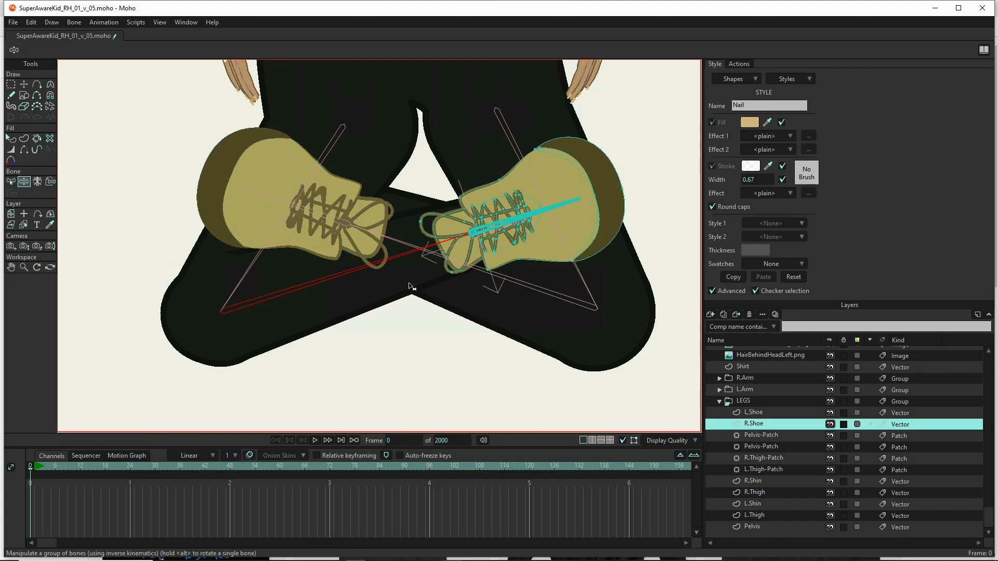
- Raise the left shin in the crossed pose and move the L.Shin layer between R.Shin and R.Thigh
{"action": "left_click_drag", "start_coordinate": [401, 230], "coordinate": [409, 216]}
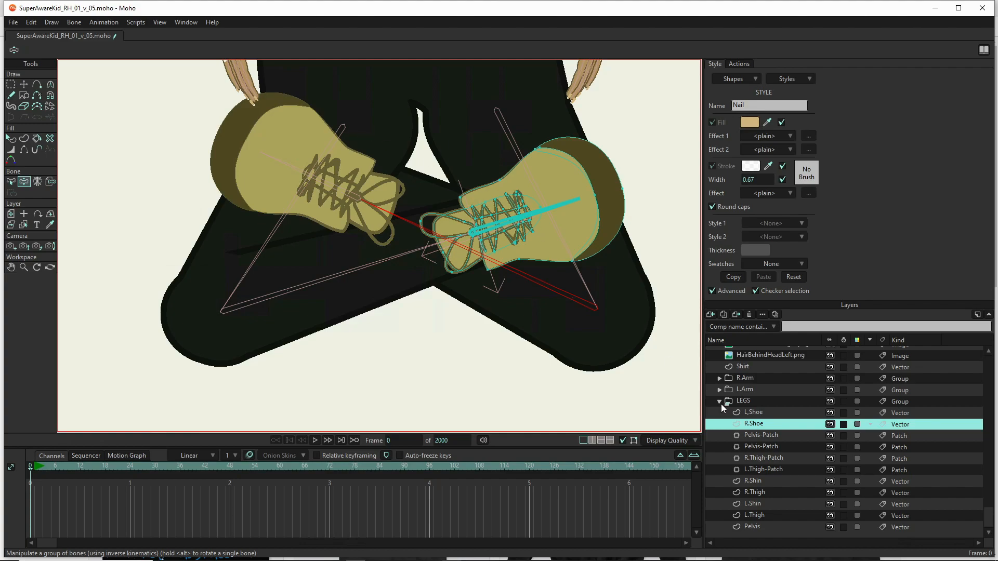
{"action": "left_click", "coordinate": [775, 506]}
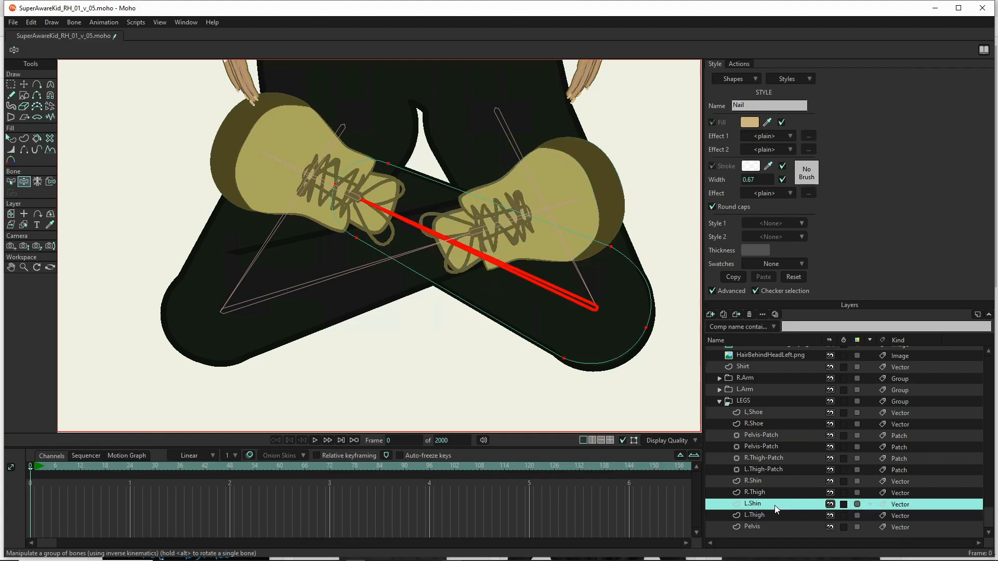
{"action": "left_click_drag", "start_coordinate": [776, 507], "coordinate": [776, 493]}
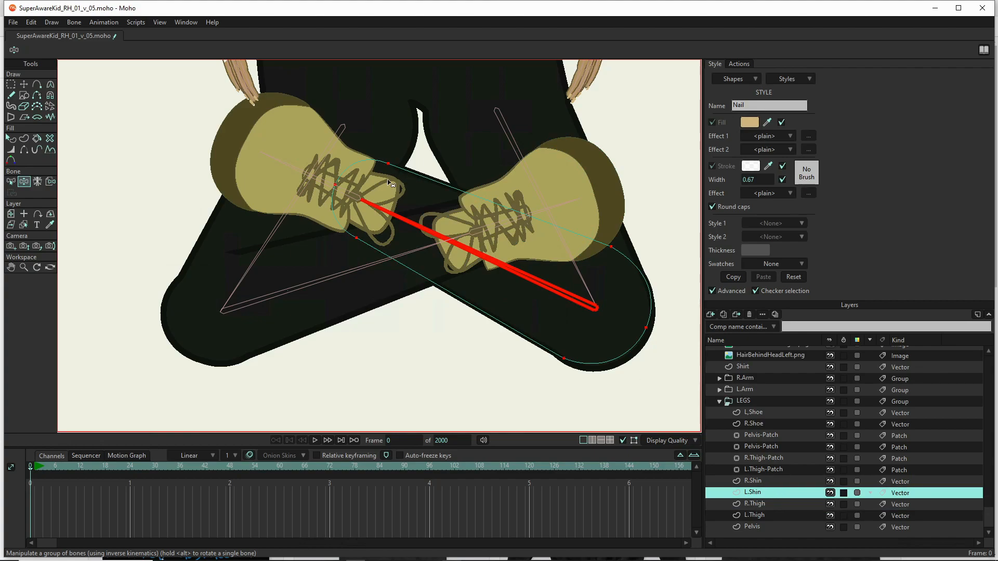
- Rotate the left and right pelvis bones slightly to refine the cross-legged pose
{"action": "scroll", "coordinate": [382, 199], "scroll_direction": "down", "scroll_amount": 2}
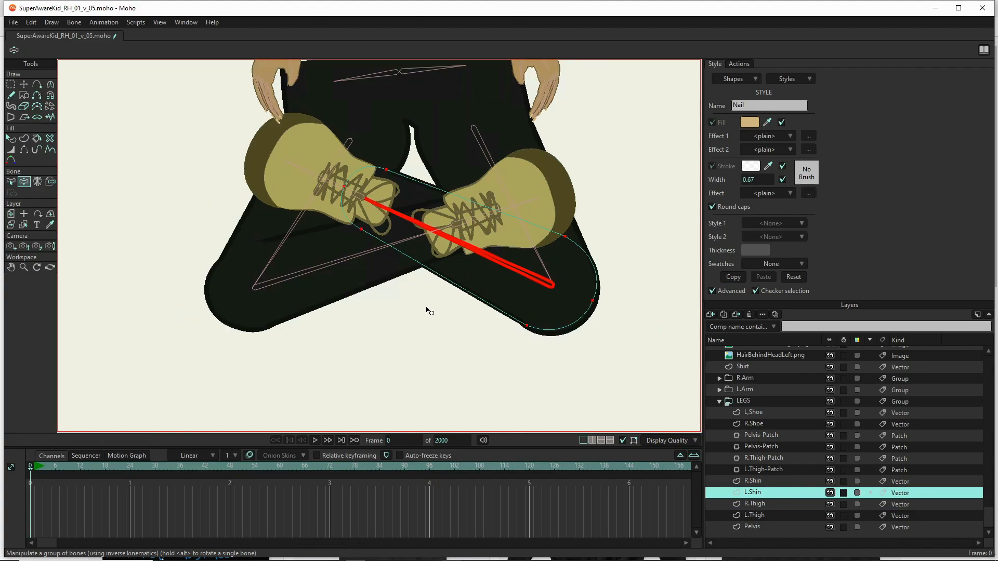
{"action": "scroll", "coordinate": [427, 309], "scroll_direction": "down", "scroll_amount": 2}
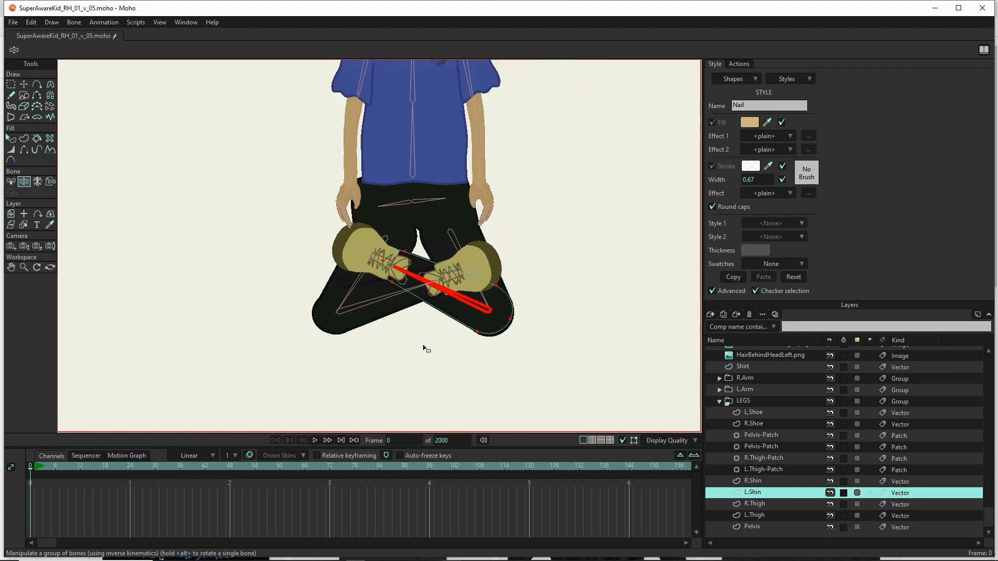
{"action": "left_click", "coordinate": [443, 203]}
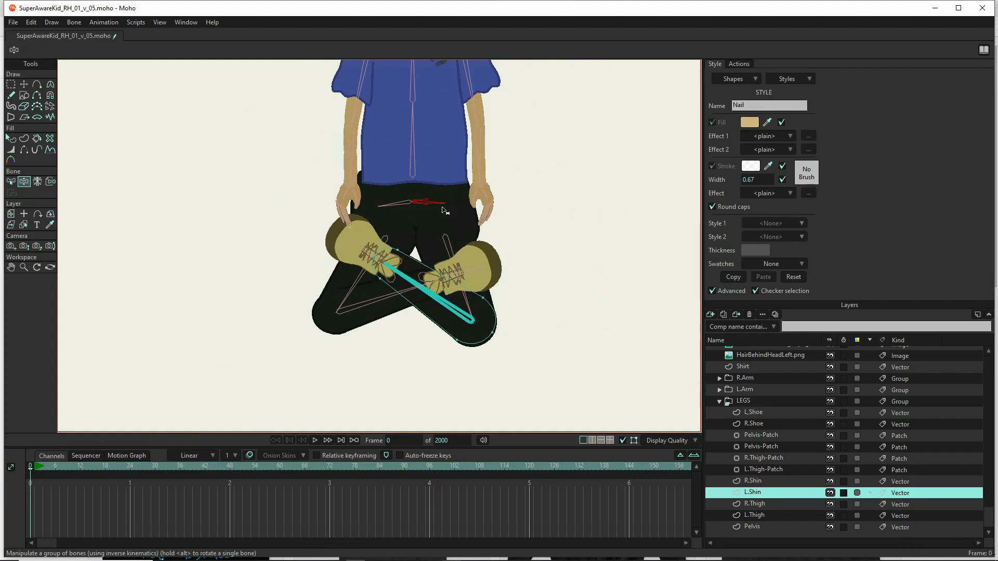
{"action": "left_click_drag", "start_coordinate": [444, 204], "coordinate": [444, 206]}
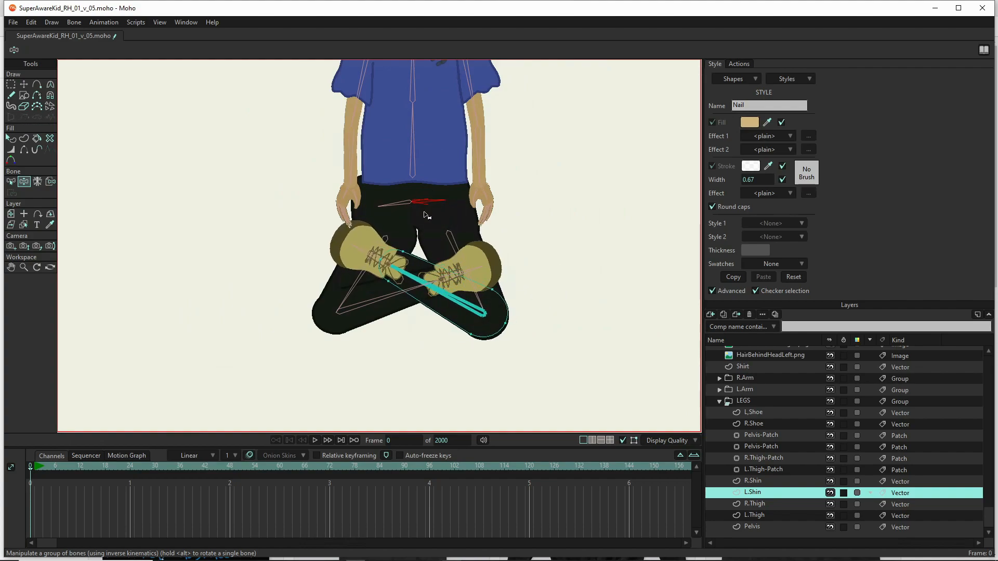
{"action": "left_click_drag", "start_coordinate": [382, 205], "coordinate": [389, 207]}
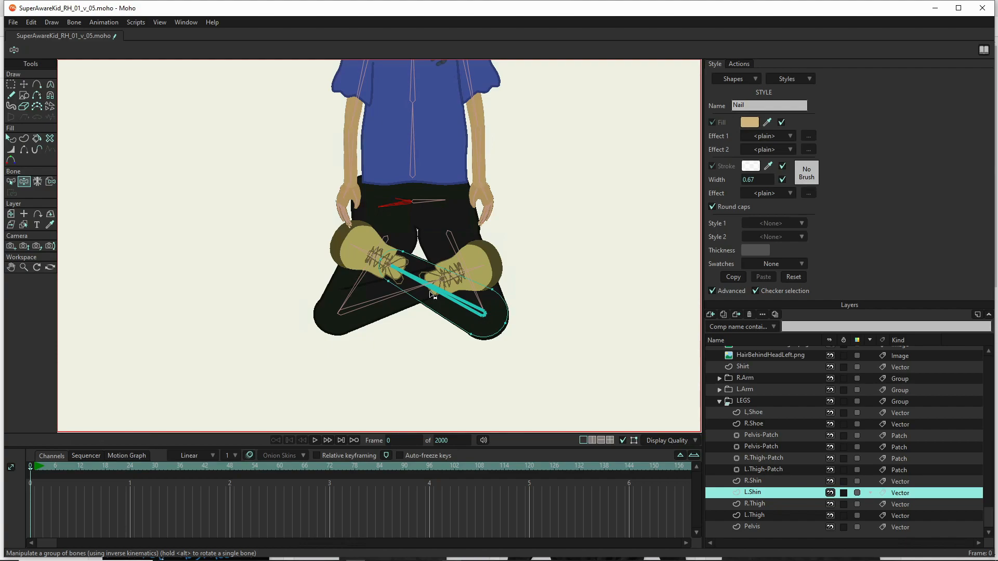
- Render a preview of frame 0 and examine the crossed legs up close
{"action": "key", "text": "ctrl+r"}
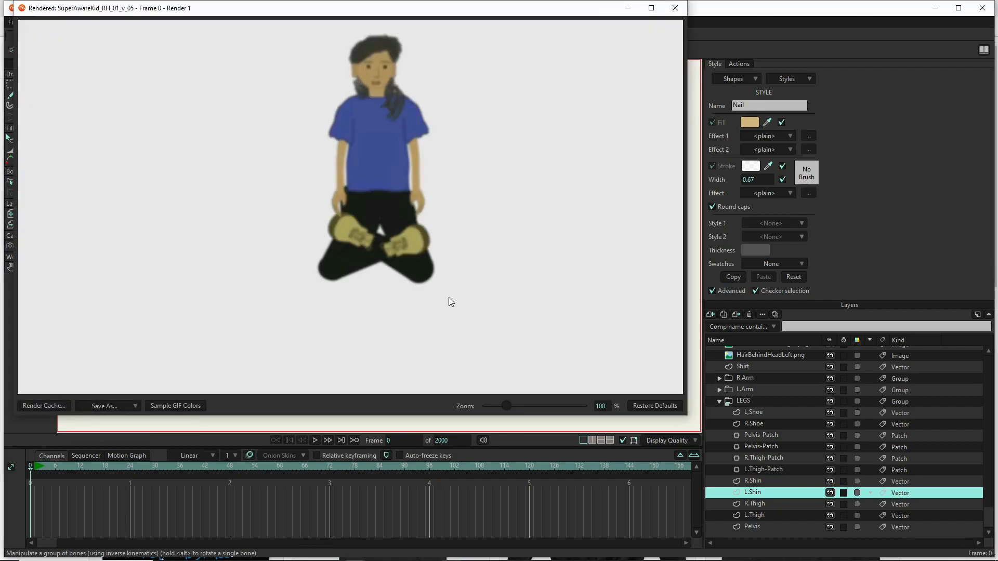
{"action": "scroll", "coordinate": [406, 233], "scroll_direction": "up", "scroll_amount": 5}
{"action": "scroll", "coordinate": [426, 265], "scroll_direction": "down", "scroll_amount": 2}
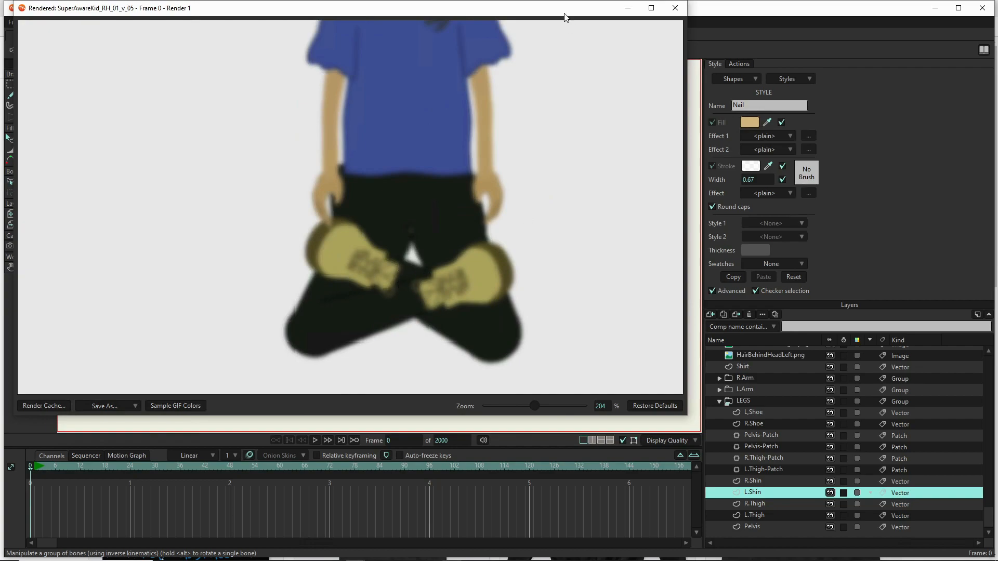
{"action": "left_click", "coordinate": [676, 7]}
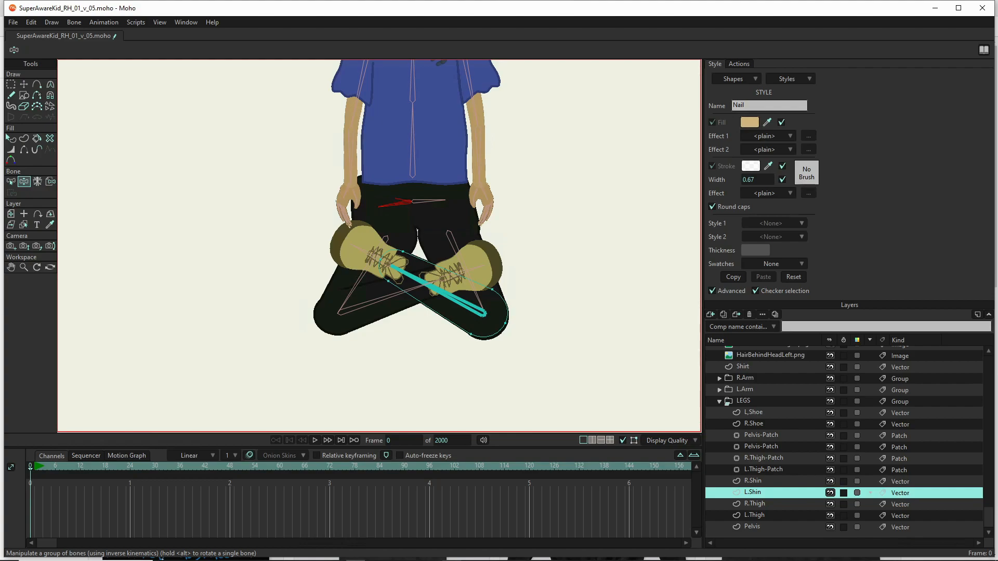
{"action": "scroll", "coordinate": [229, 279], "scroll_direction": "down", "scroll_amount": 5}
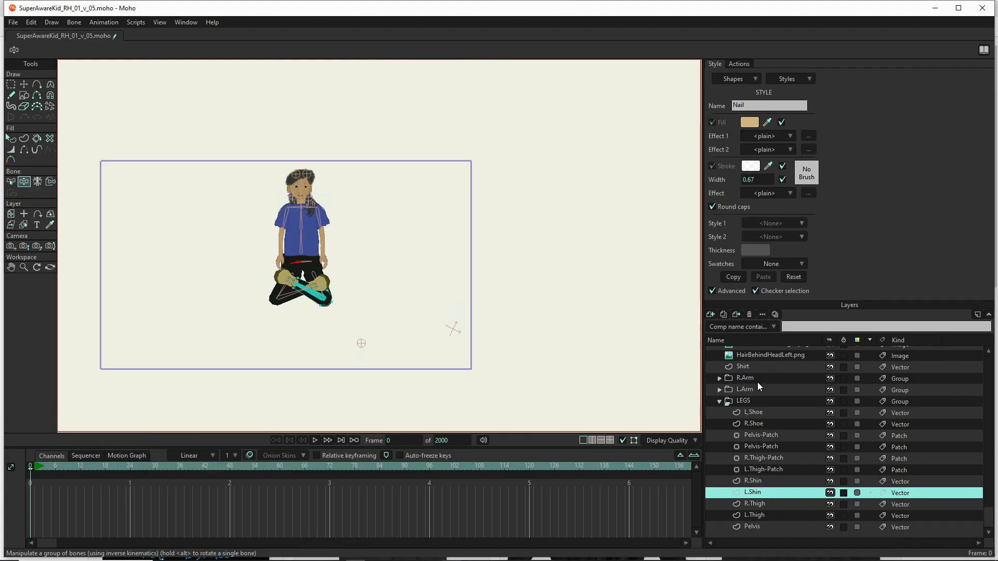
- Select the SAK bone layer and return the rig from the cross-legged test to its standing rest pose
{"action": "scroll", "coordinate": [758, 367], "scroll_direction": "up", "scroll_amount": 5}
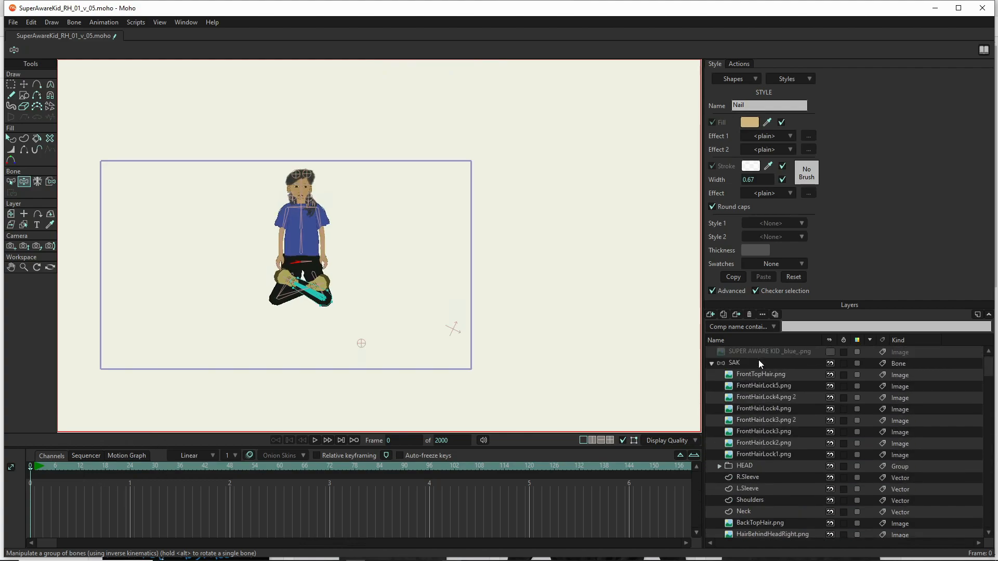
{"action": "left_click", "coordinate": [759, 362]}
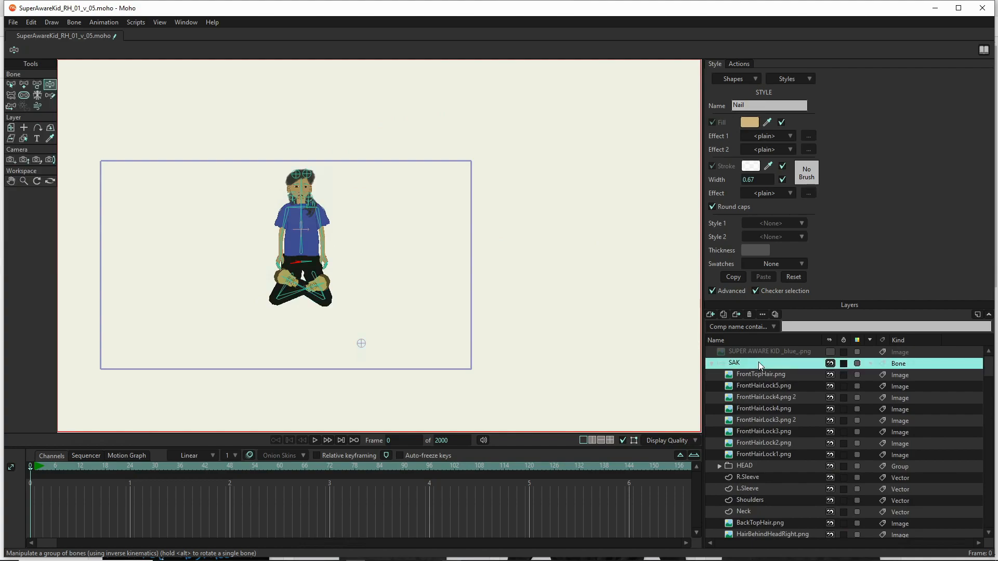
{"action": "left_click", "coordinate": [11, 86]}
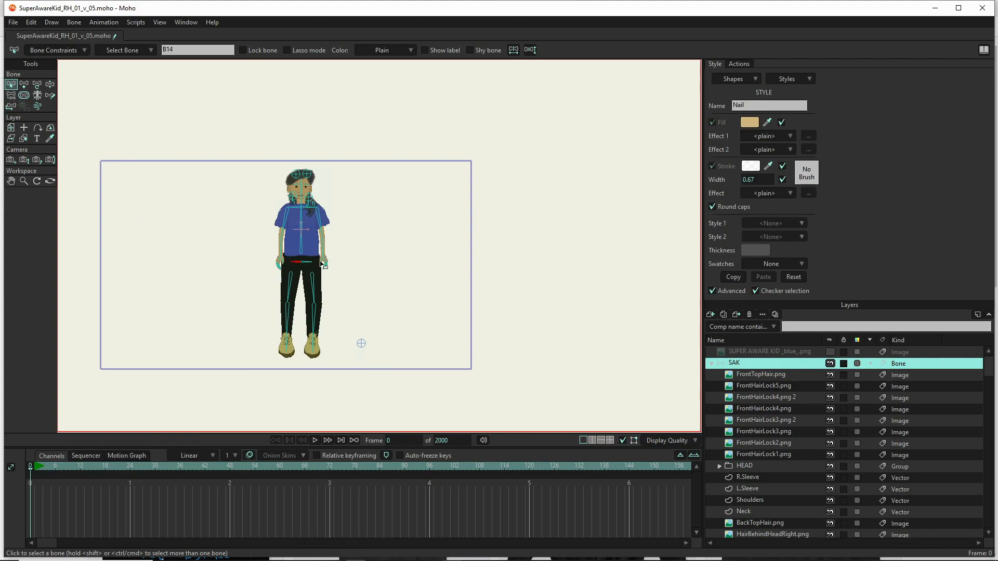
{"action": "scroll", "coordinate": [314, 250], "scroll_direction": "up", "scroll_amount": 3}
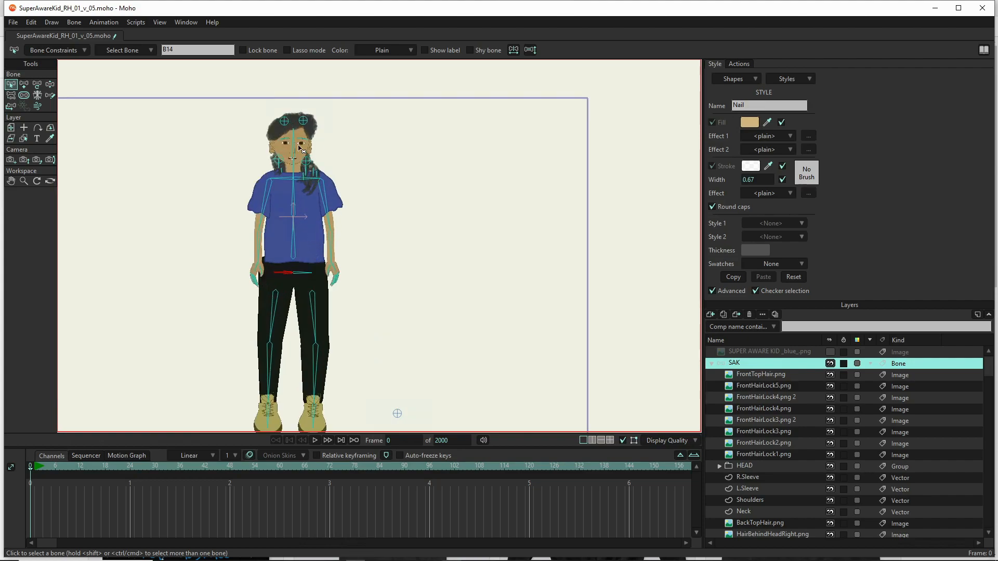
{"action": "scroll", "coordinate": [300, 152], "scroll_direction": "down", "scroll_amount": 3}
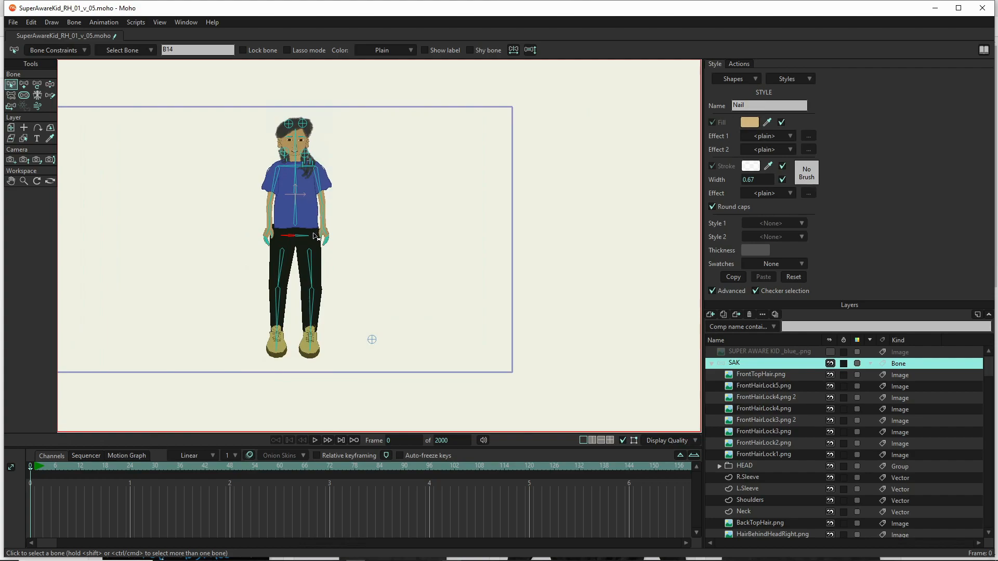
{"action": "scroll", "coordinate": [304, 191], "scroll_direction": "up", "scroll_amount": 3}
{"action": "left_click_drag", "start_coordinate": [292, 294], "coordinate": [294, 241]}
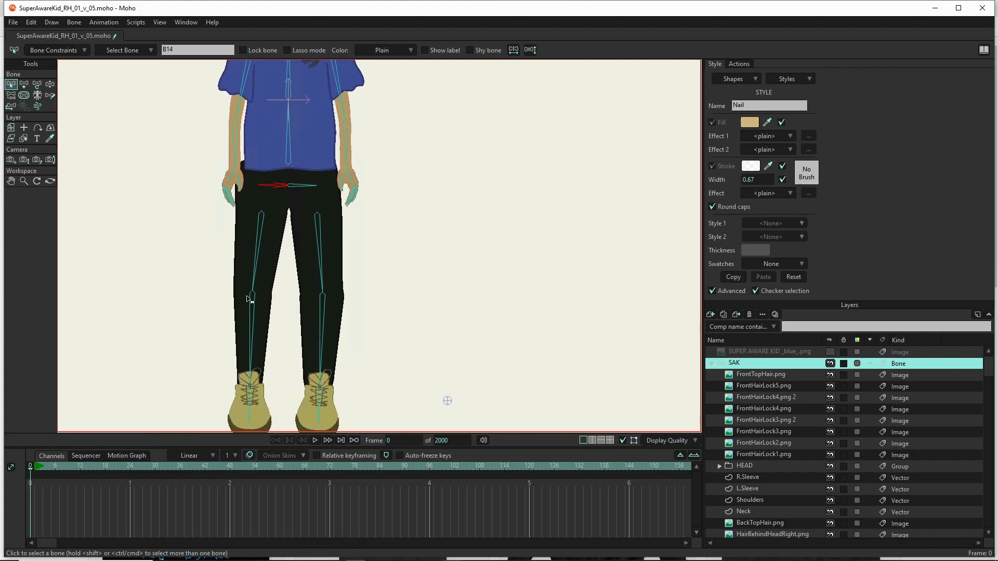
{"action": "left_click", "coordinate": [39, 467]}
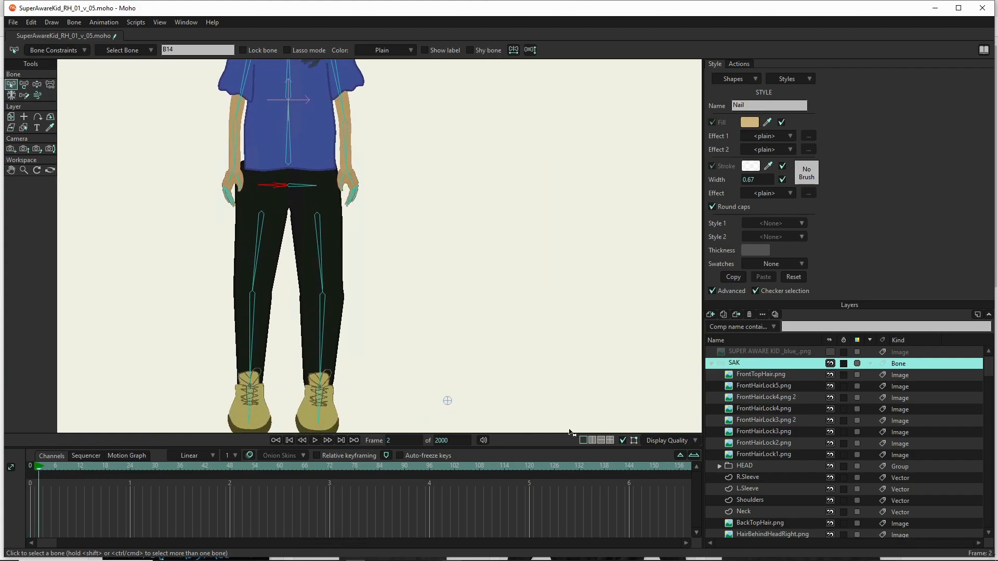
{"action": "left_click", "coordinate": [29, 466]}
{"action": "left_click_drag", "start_coordinate": [403, 257], "coordinate": [402, 360]}
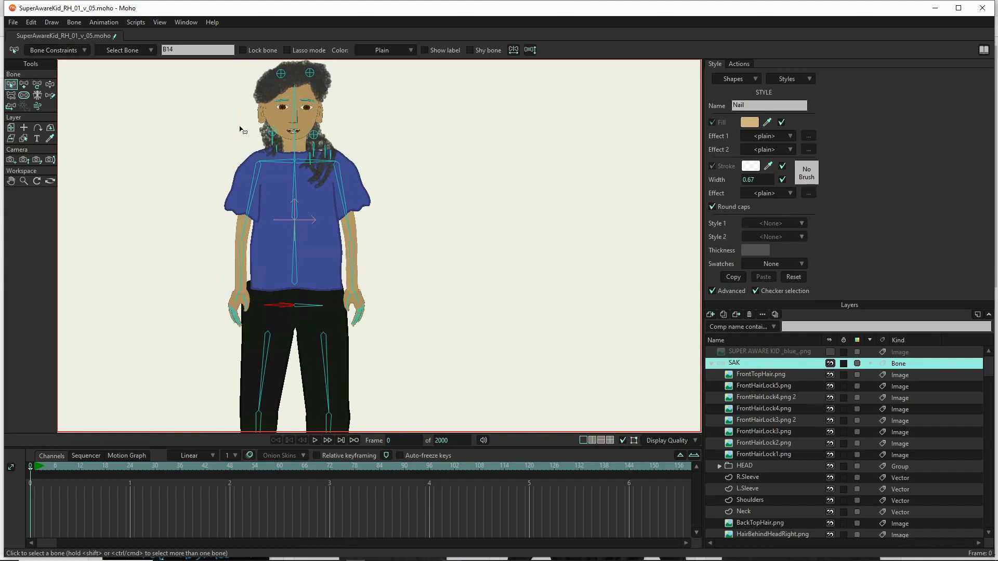
- Tilt the head bone to both sides to test how the hair follows, and return it upright
{"action": "left_click", "coordinate": [50, 85]}
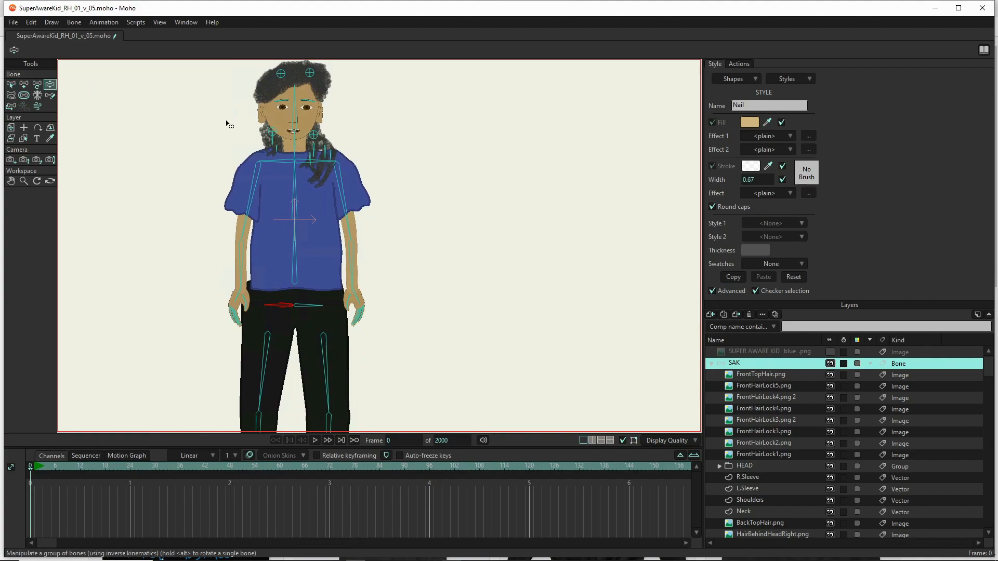
{"action": "mouse_move", "coordinate": [297, 91]}
{"action": "left_mouse_down"}
{"action": "mouse_move", "coordinate": [332, 97]}
{"action": "mouse_move", "coordinate": [252, 86]}
{"action": "mouse_move", "coordinate": [291, 67]}
{"action": "mouse_move", "coordinate": [281, 65]}
{"action": "mouse_move", "coordinate": [256, 72]}
{"action": "mouse_move", "coordinate": [323, 88]}
{"action": "mouse_move", "coordinate": [326, 68]}
{"action": "mouse_move", "coordinate": [244, 65]}
{"action": "mouse_move", "coordinate": [312, 63]}
{"action": "mouse_move", "coordinate": [235, 48]}
{"action": "mouse_move", "coordinate": [288, 38]}
{"action": "mouse_move", "coordinate": [270, 29]}
{"action": "mouse_move", "coordinate": [299, 83]}
{"action": "mouse_move", "coordinate": [312, 79]}
{"action": "mouse_move", "coordinate": [274, 91]}
{"action": "mouse_move", "coordinate": [291, 83]}
{"action": "left_mouse_up"}
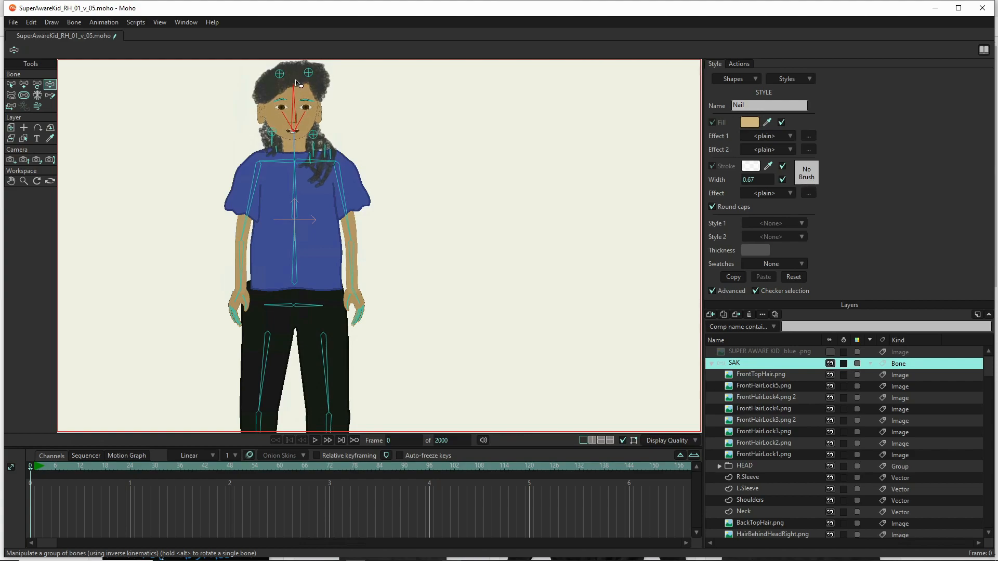
{"action": "scroll", "coordinate": [325, 141], "scroll_direction": "up", "scroll_amount": 5}
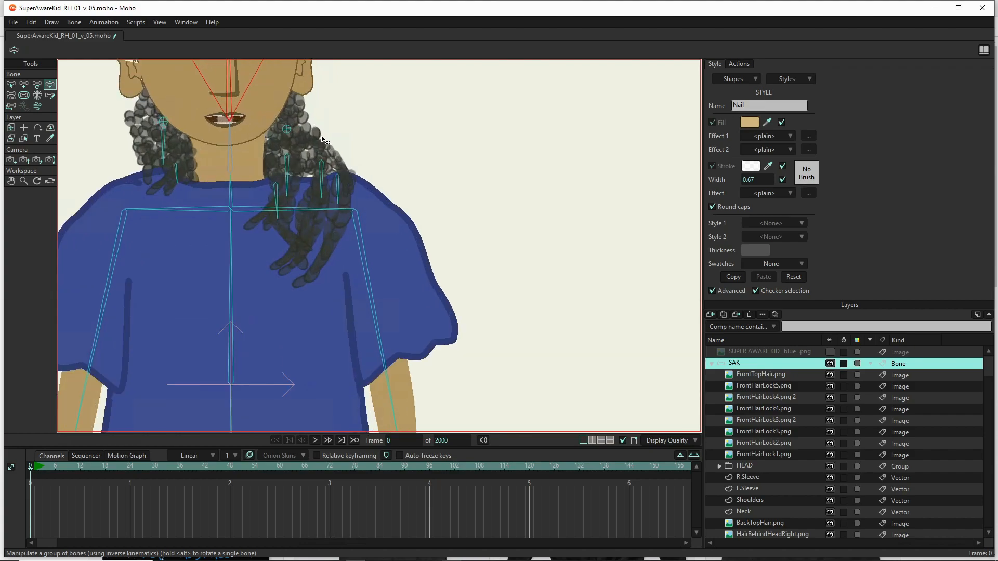
{"action": "left_click", "coordinate": [287, 129]}
{"action": "left_click", "coordinate": [166, 124]}
{"action": "scroll", "coordinate": [293, 136], "scroll_direction": "down", "scroll_amount": 2}
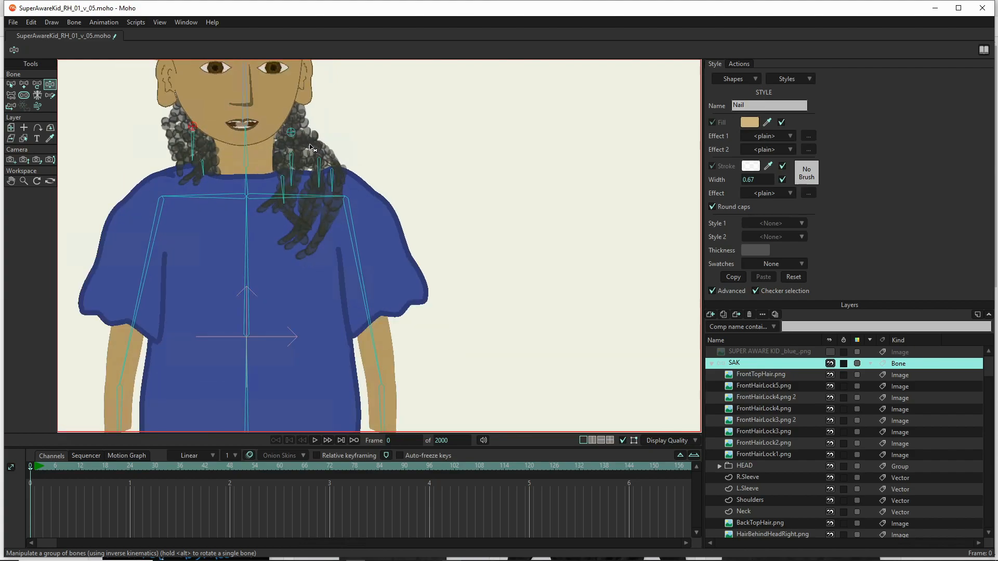
{"action": "left_click_drag", "start_coordinate": [257, 92], "coordinate": [294, 97]}
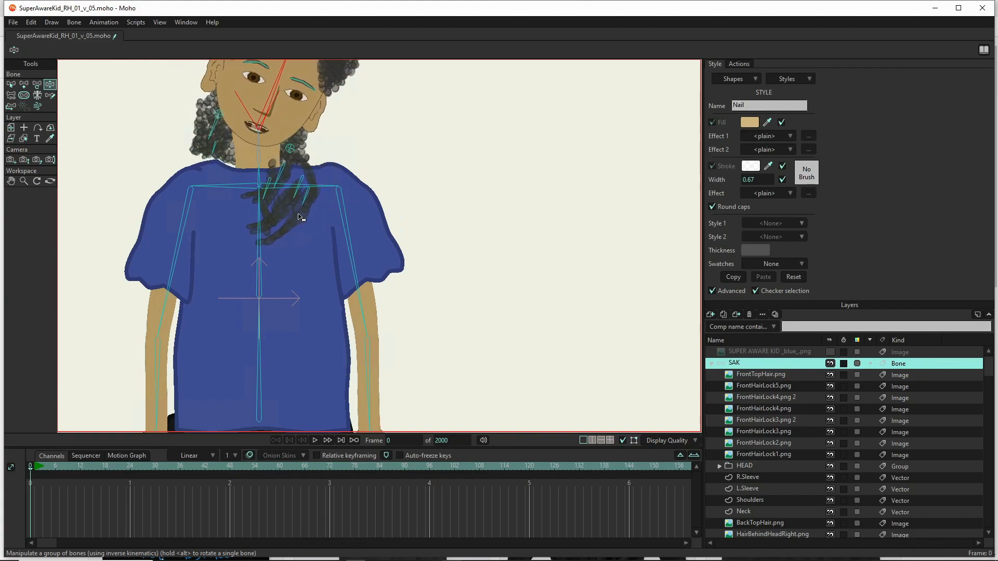
{"action": "left_click_drag", "start_coordinate": [280, 79], "coordinate": [302, 100]}
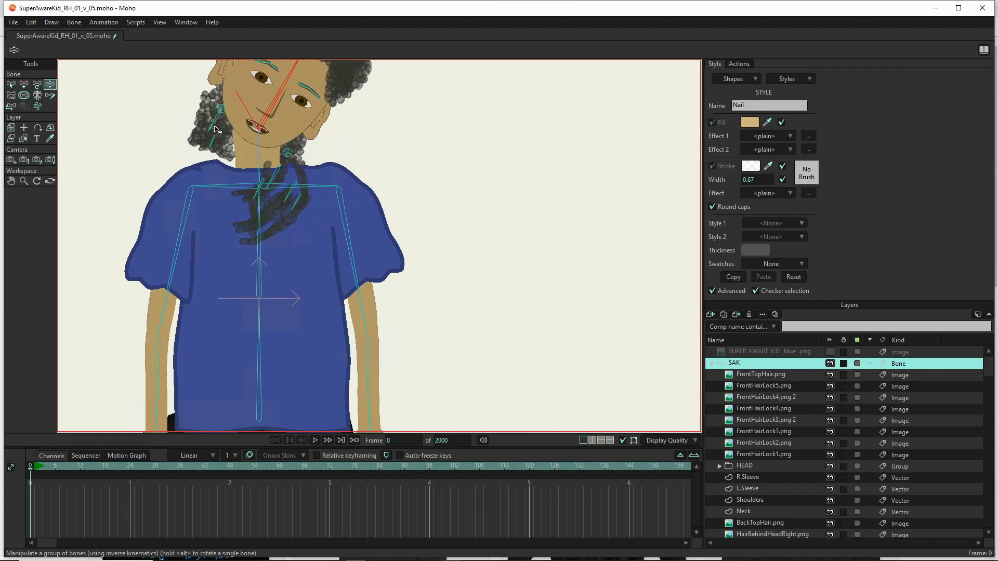
{"action": "left_click_drag", "start_coordinate": [266, 97], "coordinate": [210, 98]}
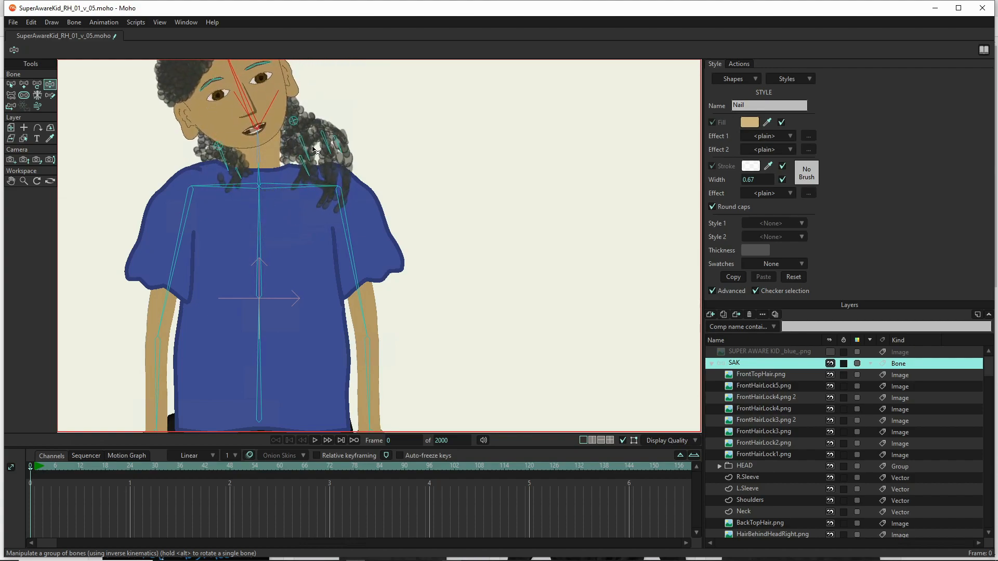
{"action": "left_click_drag", "start_coordinate": [239, 88], "coordinate": [266, 4]}
{"action": "left_click_drag", "start_coordinate": [300, 133], "coordinate": [297, 146]}
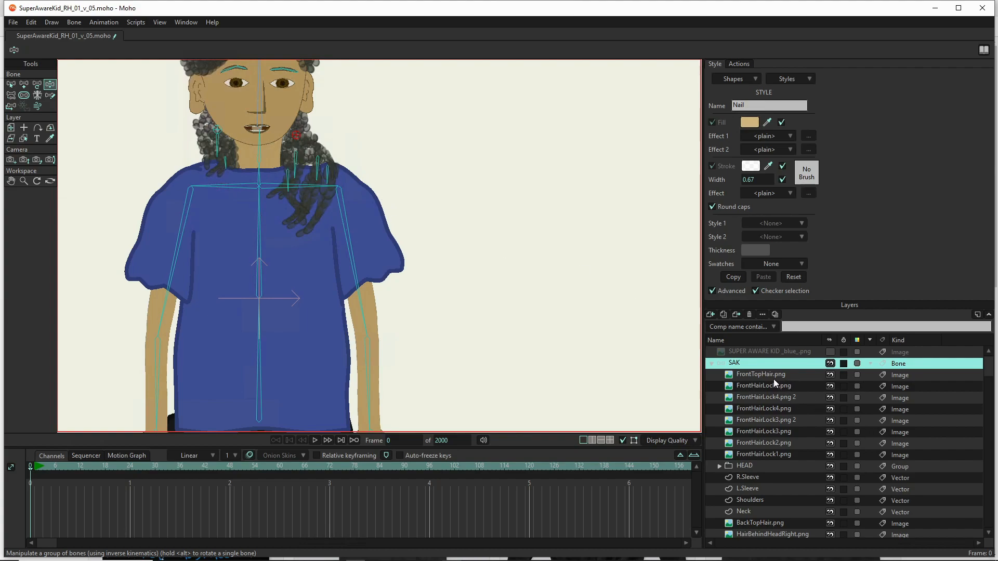
- Add a short vertical bone on the forehead beneath the pin bone at the right of the picture, parented to that pin
{"action": "scroll", "coordinate": [774, 382], "scroll_direction": "down", "scroll_amount": 1}
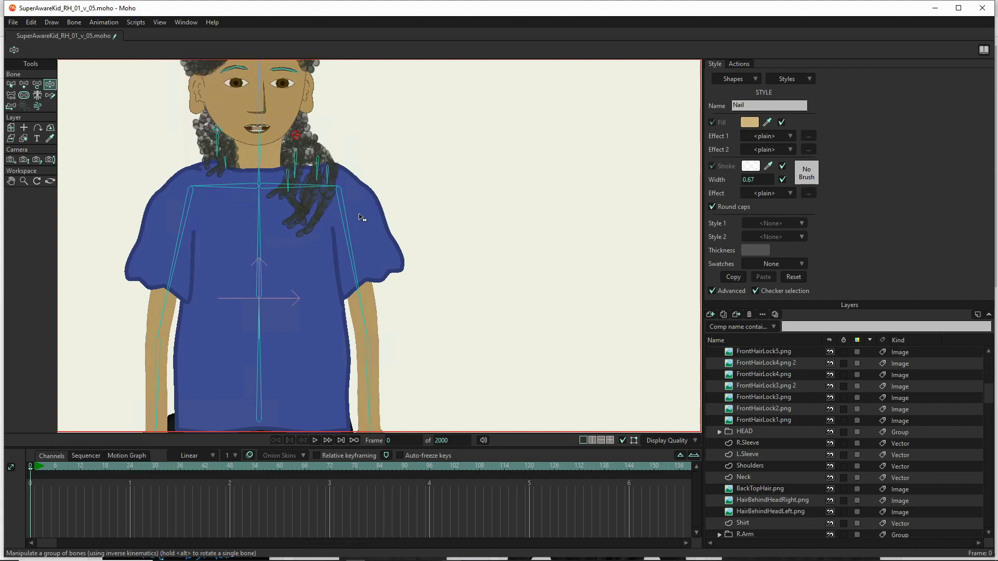
{"action": "scroll", "coordinate": [347, 254], "scroll_direction": "down", "scroll_amount": 2}
{"action": "scroll", "coordinate": [293, 124], "scroll_direction": "up", "scroll_amount": 1}
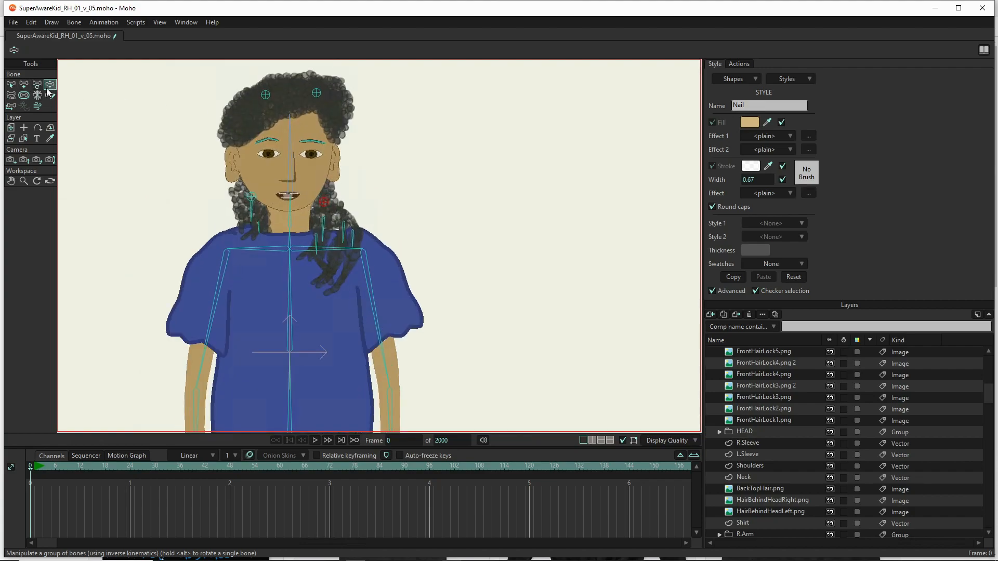
{"action": "scroll", "coordinate": [798, 388], "scroll_direction": "up", "scroll_amount": 1}
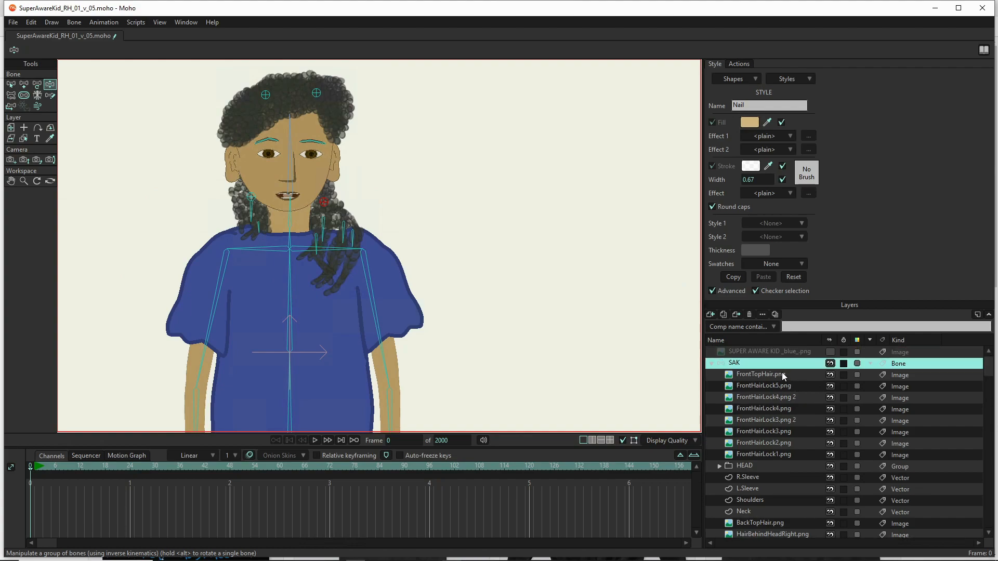
{"action": "left_click", "coordinate": [24, 86]}
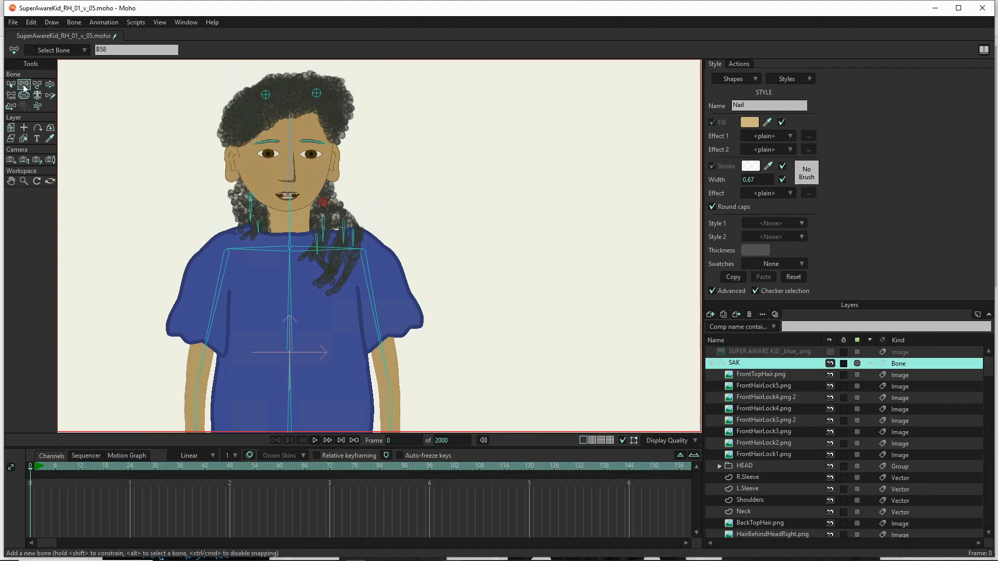
{"action": "key", "text": "z"}
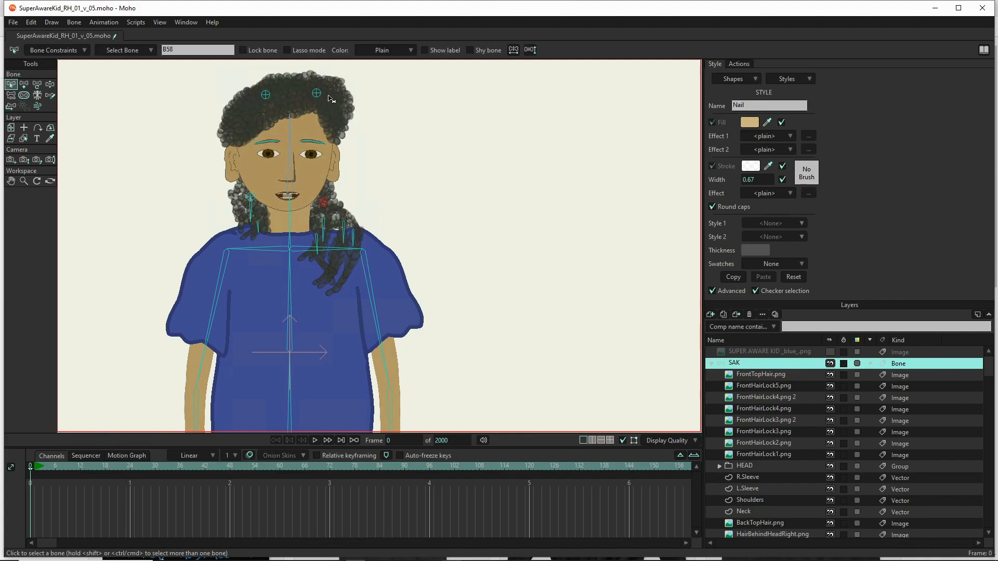
{"action": "left_click", "coordinate": [318, 94]}
{"action": "left_click_drag", "start_coordinate": [309, 114], "coordinate": [310, 134]}
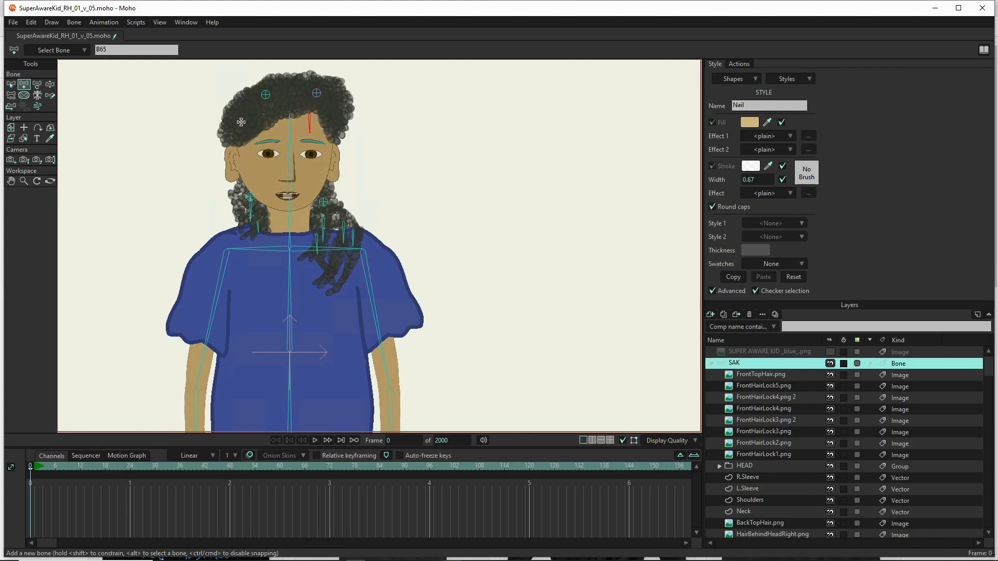
- Add a matching short vertical bone below the other top-hair pin bone, parented to that pin
{"action": "key", "text": "z"}
{"action": "left_click", "coordinate": [267, 100]}
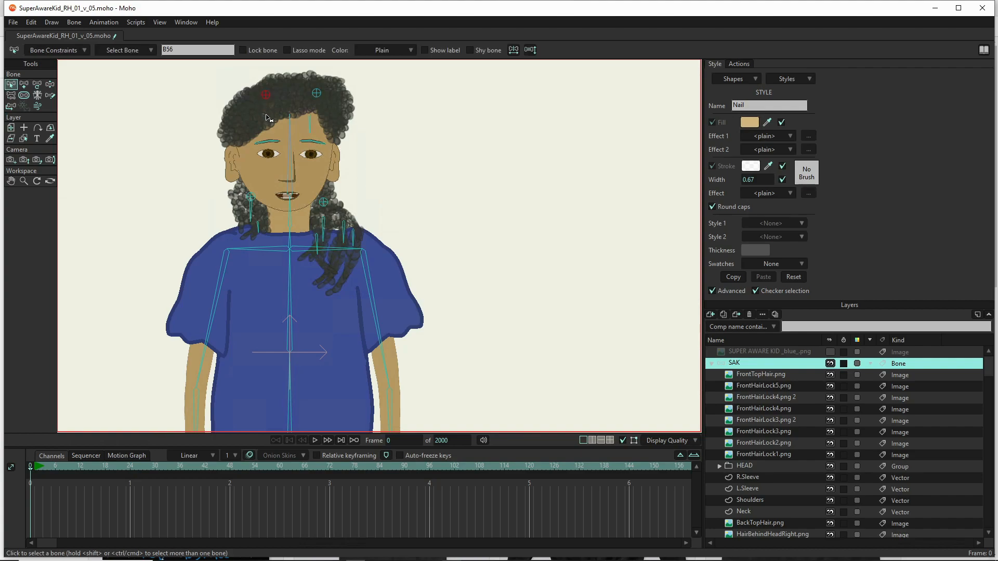
{"action": "key", "text": "a"}
{"action": "left_click_drag", "start_coordinate": [266, 109], "coordinate": [267, 122]}
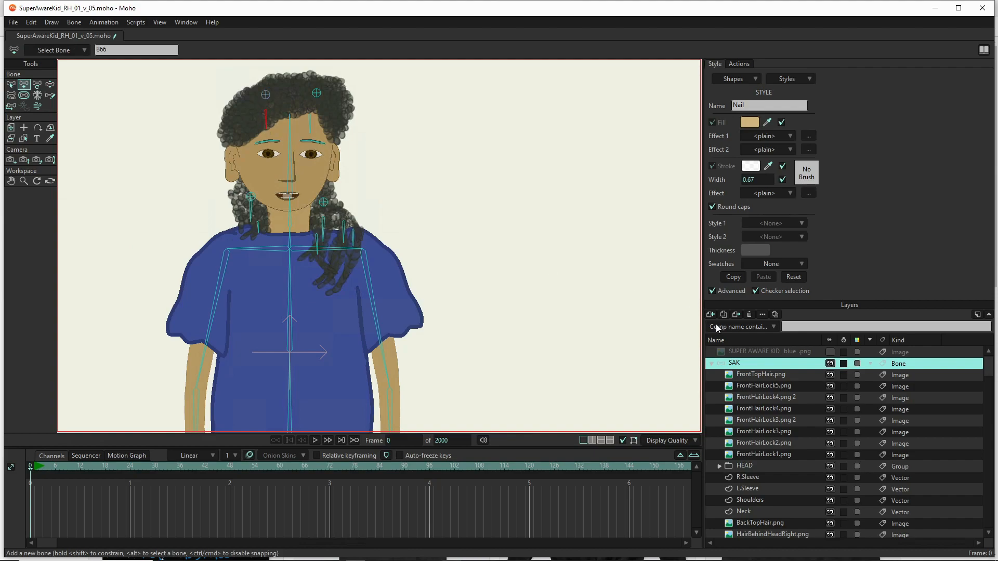
- Import HairBehindHeadLeft.png as a new image layer directly above the BackTopHair.png layer
{"action": "left_click", "coordinate": [772, 522]}
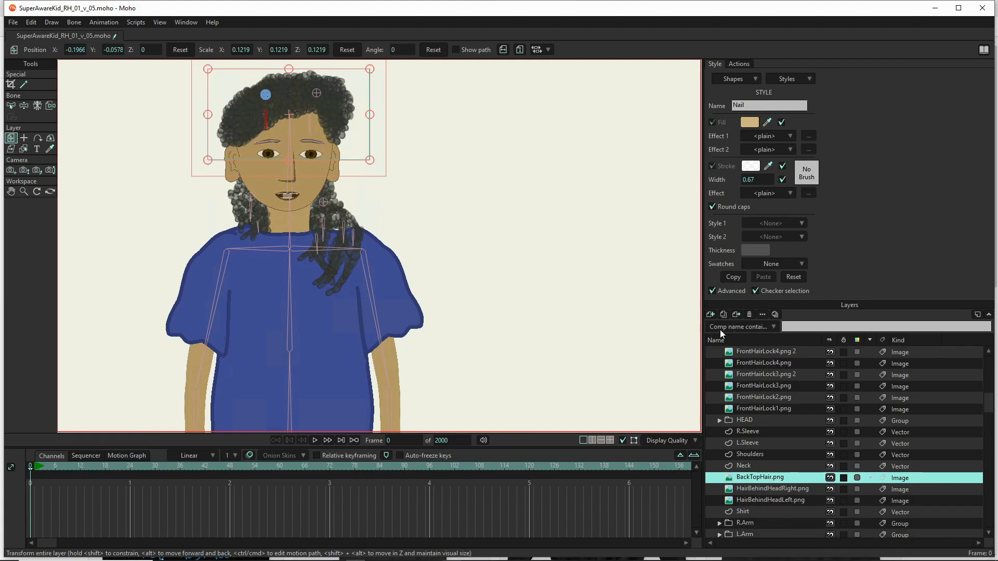
{"action": "left_click", "coordinate": [712, 314]}
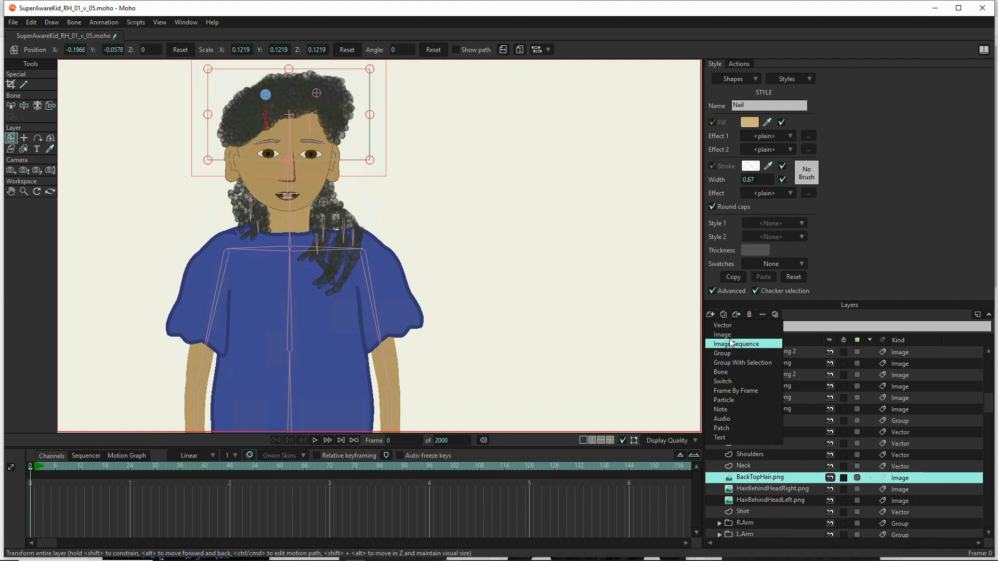
{"action": "left_click", "coordinate": [728, 336]}
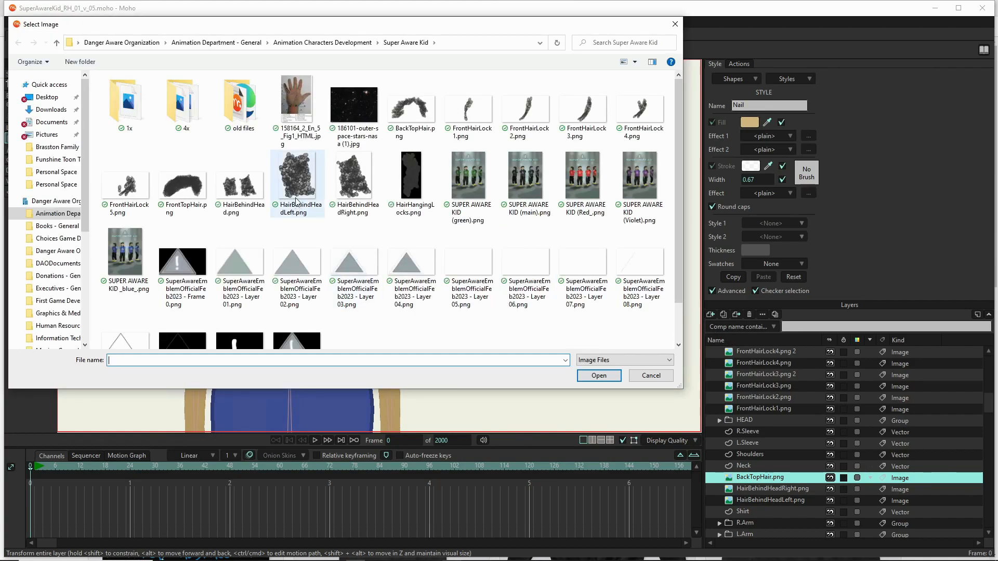
{"action": "double_click", "coordinate": [296, 199]}
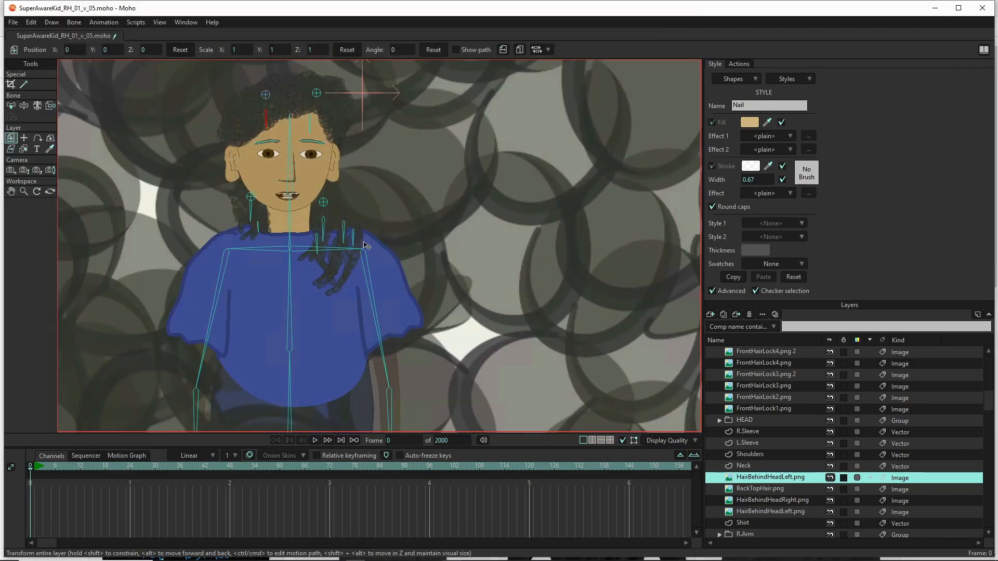
- Scale the imported hair image down to about 0.0403 and place it behind the head at about X -0.1375, Y -0.1648
{"action": "scroll", "coordinate": [366, 246], "scroll_direction": "down", "scroll_amount": 4}
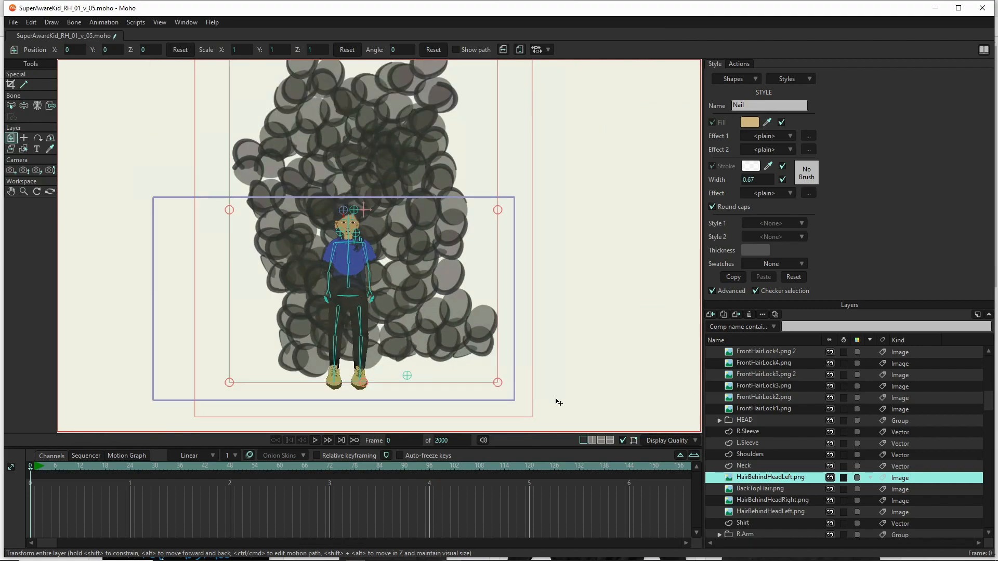
{"action": "left_click_drag", "start_coordinate": [498, 383], "coordinate": [367, 216]}
{"action": "scroll", "coordinate": [367, 213], "scroll_direction": "up", "scroll_amount": 5}
{"action": "scroll", "coordinate": [364, 192], "scroll_direction": "up", "scroll_amount": 3}
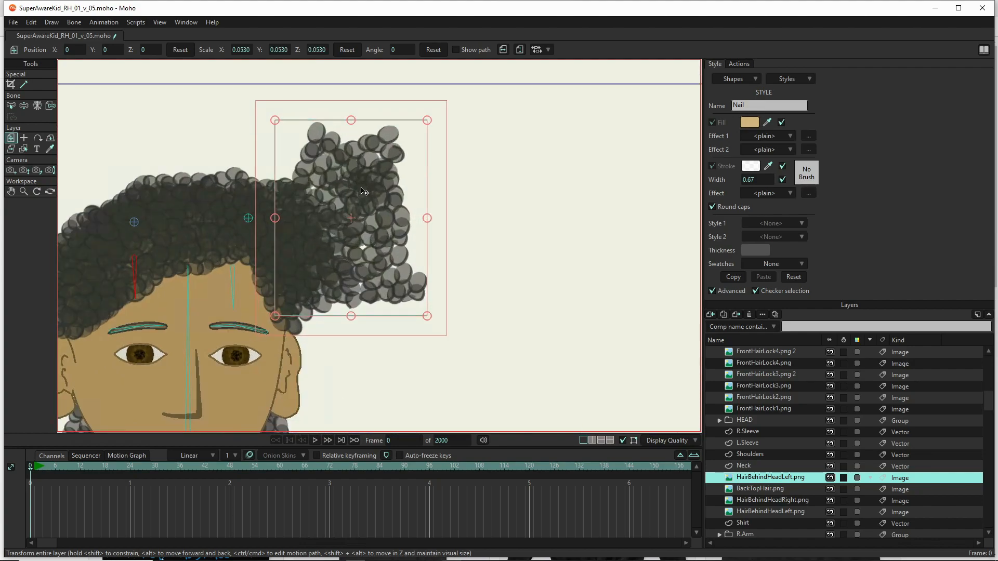
{"action": "left_click_drag", "start_coordinate": [364, 192], "coordinate": [371, 328]}
{"action": "left_click_drag", "start_coordinate": [394, 333], "coordinate": [402, 210]}
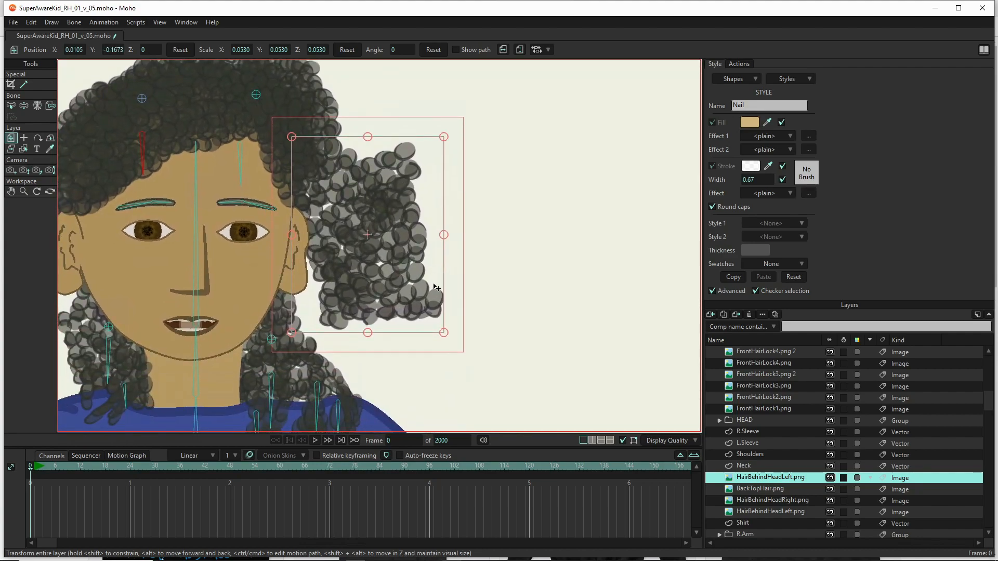
{"action": "left_click_drag", "start_coordinate": [445, 334], "coordinate": [420, 317]}
{"action": "left_click_drag", "start_coordinate": [355, 241], "coordinate": [350, 226]}
{"action": "left_click_drag", "start_coordinate": [420, 293], "coordinate": [418, 289]}
{"action": "left_click_drag", "start_coordinate": [386, 236], "coordinate": [269, 254]}
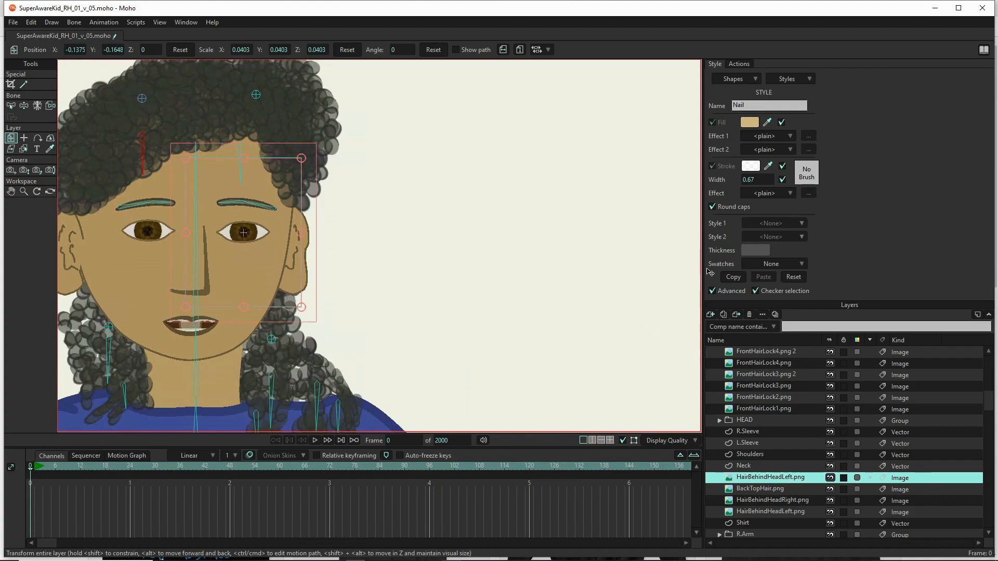
- Duplicate the imported hair layer and move the copy down behind the neck to about X -0.1239, Y -0.2837
{"action": "left_click", "coordinate": [726, 313]}
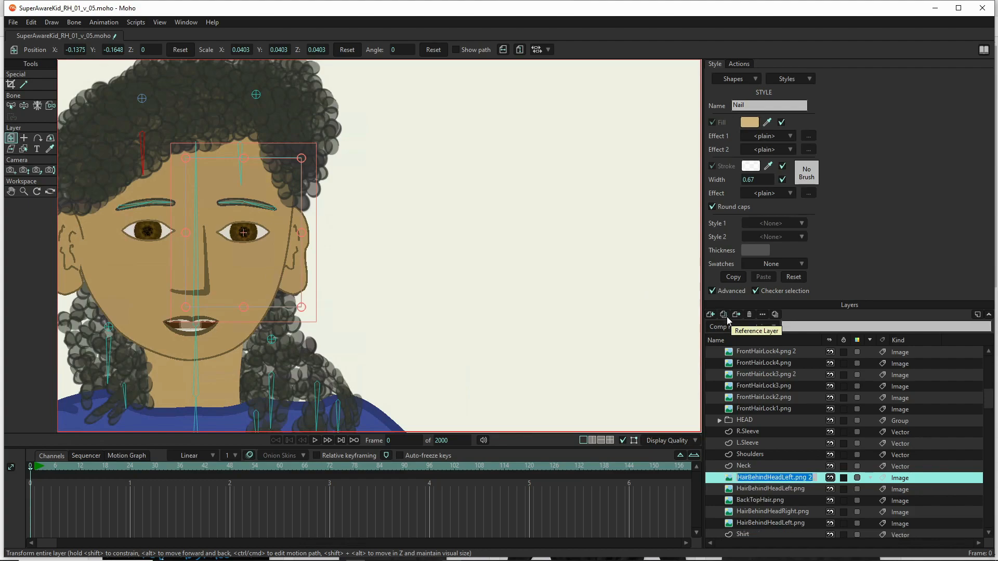
{"action": "key", "text": "Return"}
{"action": "left_click_drag", "start_coordinate": [262, 311], "coordinate": [272, 341]}
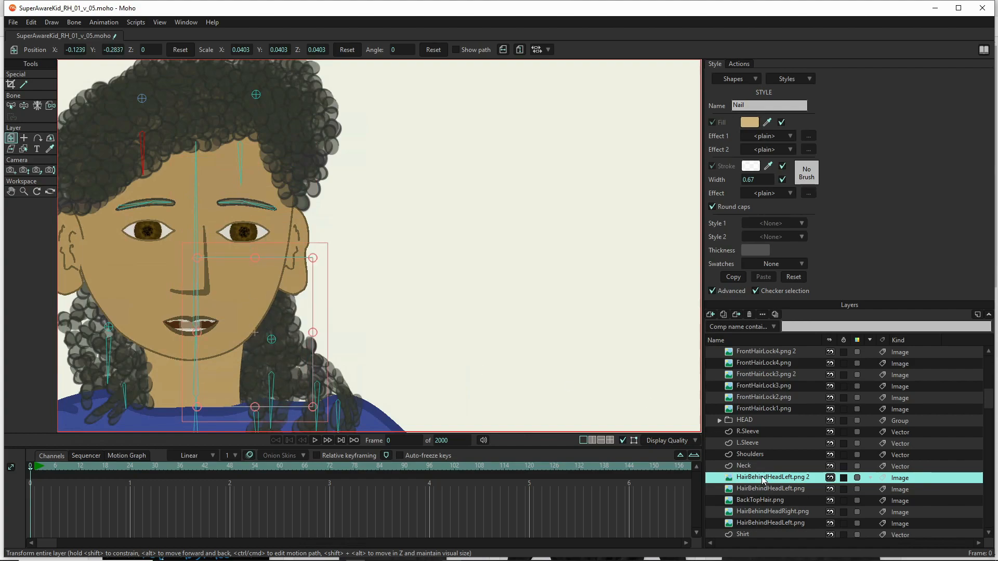
- Import HairBehindHeadRight.png as a new image layer directly above the HairBehindHeadLeft.png 2 layer
{"action": "left_click", "coordinate": [714, 314]}
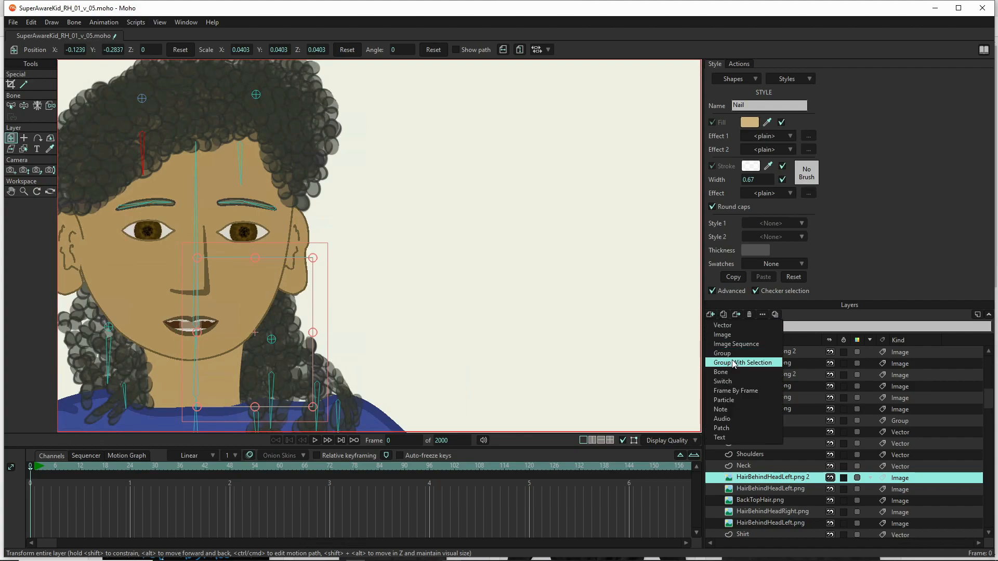
{"action": "left_click", "coordinate": [722, 335]}
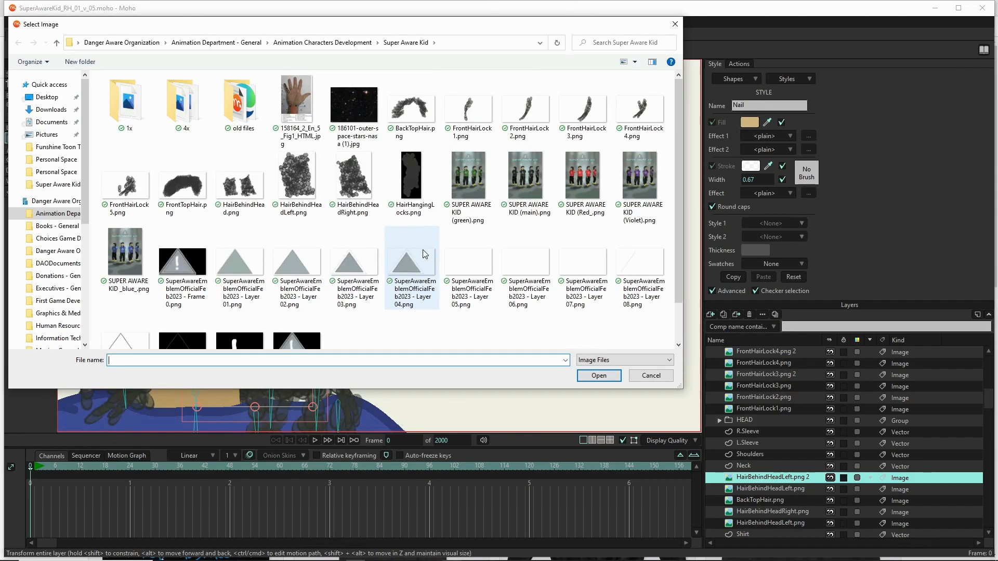
{"action": "left_click", "coordinate": [357, 191]}
{"action": "double_click", "coordinate": [357, 191]}
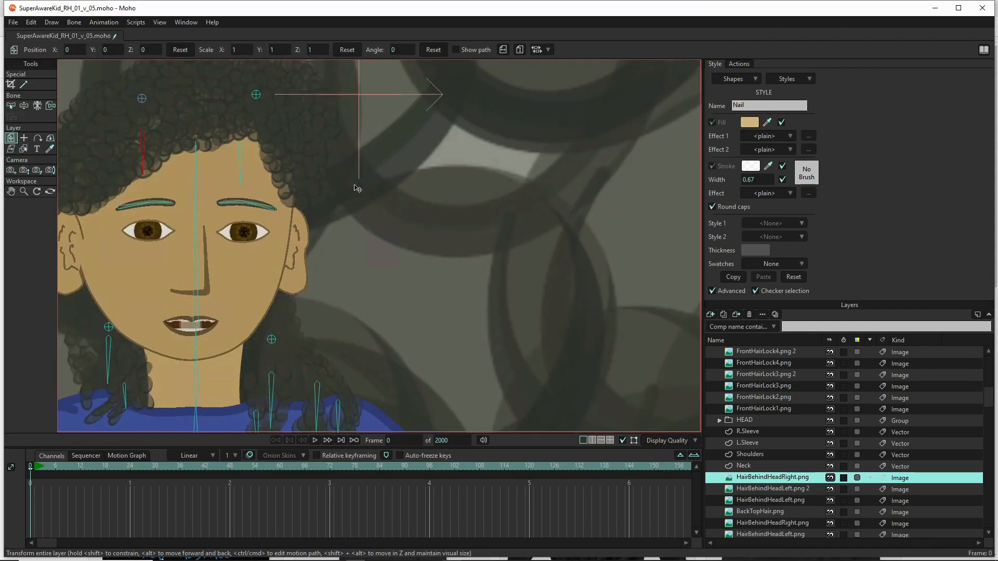
- Scale the imported HairBehindHeadRight.png image to about 0.0378 and place it behind the head at about X -0.2517, Y -0.1630
{"action": "scroll", "coordinate": [571, 394], "scroll_direction": "down", "scroll_amount": 6}
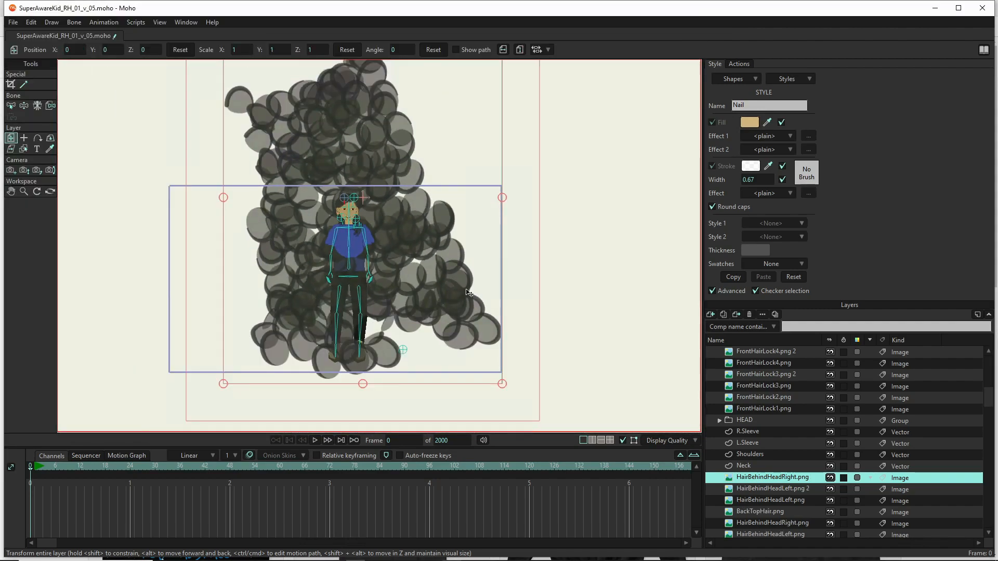
{"action": "left_click_drag", "start_coordinate": [504, 387], "coordinate": [149, 289]}
{"action": "scroll", "coordinate": [373, 210], "scroll_direction": "up", "scroll_amount": 5}
{"action": "scroll", "coordinate": [149, 290], "scroll_direction": "up", "scroll_amount": 4}
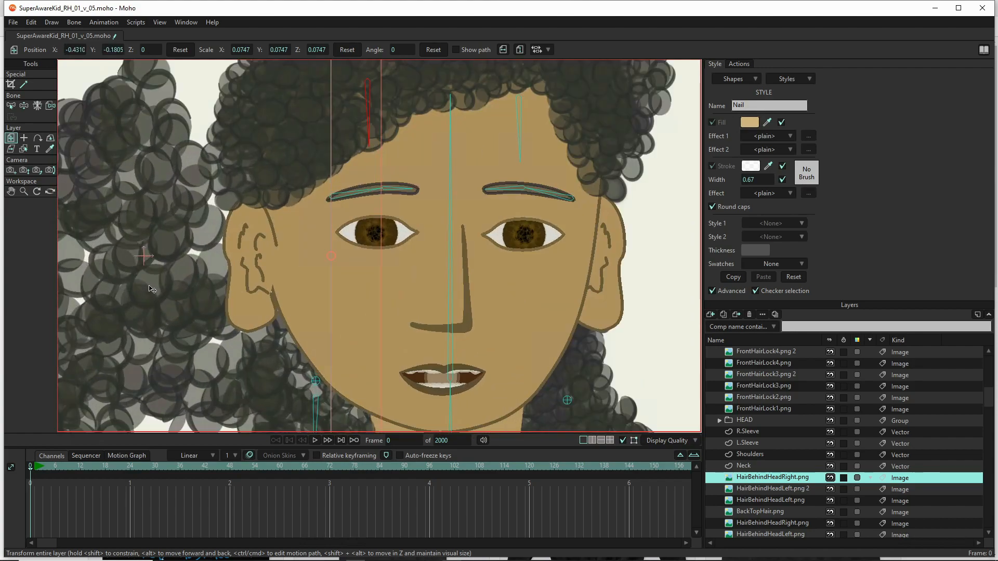
{"action": "scroll", "coordinate": [276, 366], "scroll_direction": "down", "scroll_amount": 2}
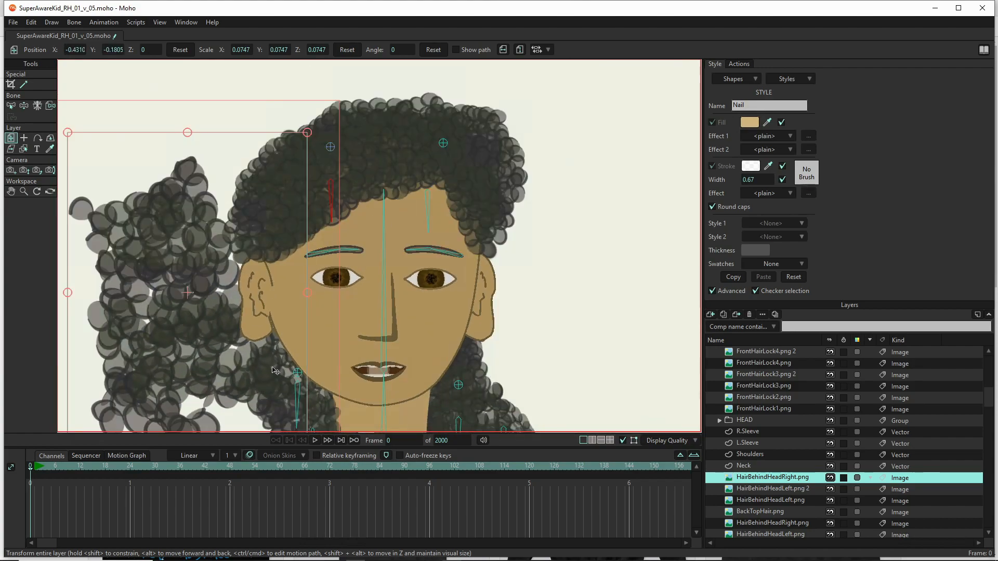
{"action": "left_click_drag", "start_coordinate": [69, 134], "coordinate": [138, 201]}
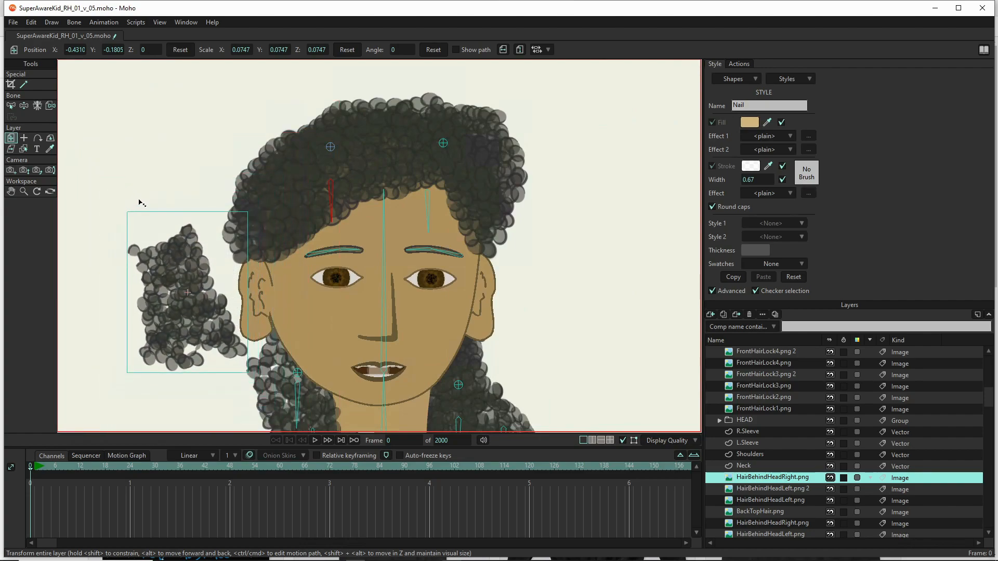
{"action": "left_click_drag", "start_coordinate": [166, 274], "coordinate": [192, 246]}
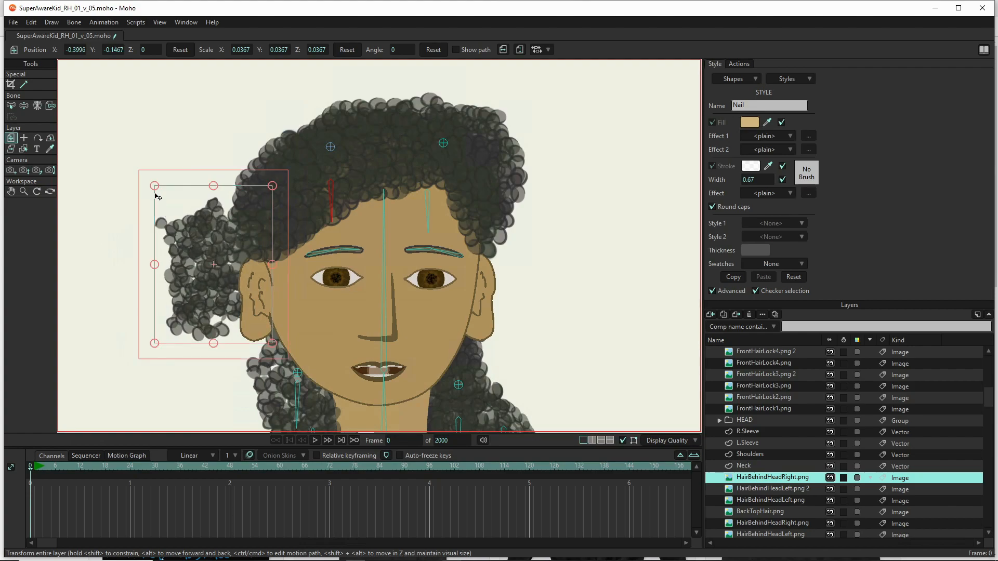
{"action": "left_click_drag", "start_coordinate": [155, 187], "coordinate": [151, 182]}
{"action": "left_click_drag", "start_coordinate": [206, 298], "coordinate": [329, 311]}
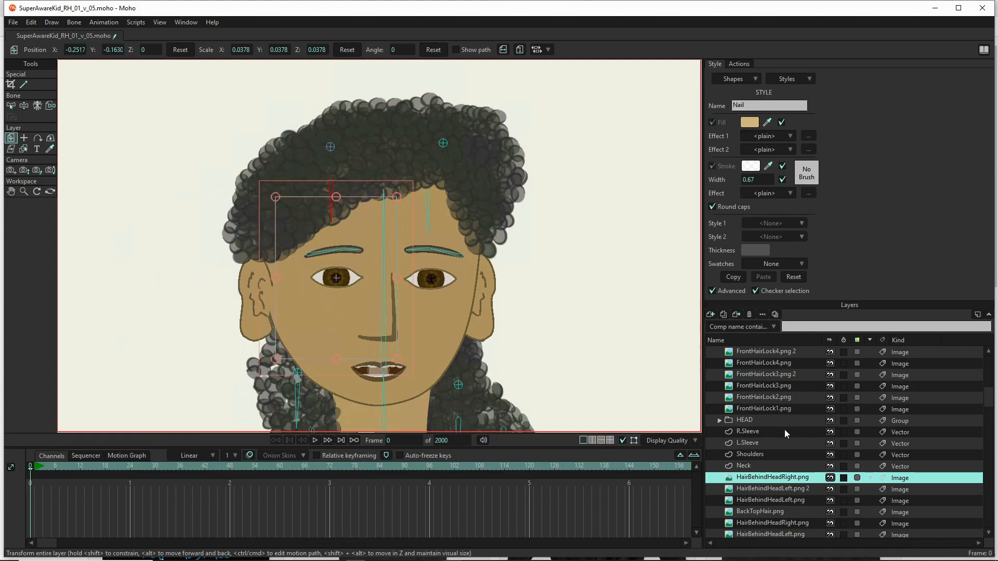
- Duplicate the HairBehindHeadRight.png layer and move the copy down behind the neck to about X -0.2799, Y -0.2589
{"action": "left_click", "coordinate": [723, 315]}
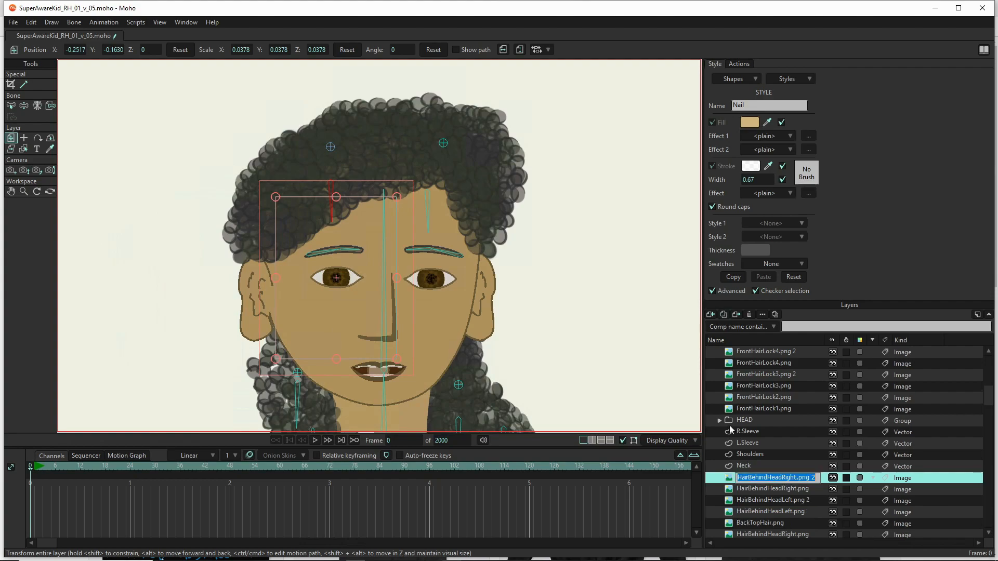
{"action": "left_click", "coordinate": [339, 283]}
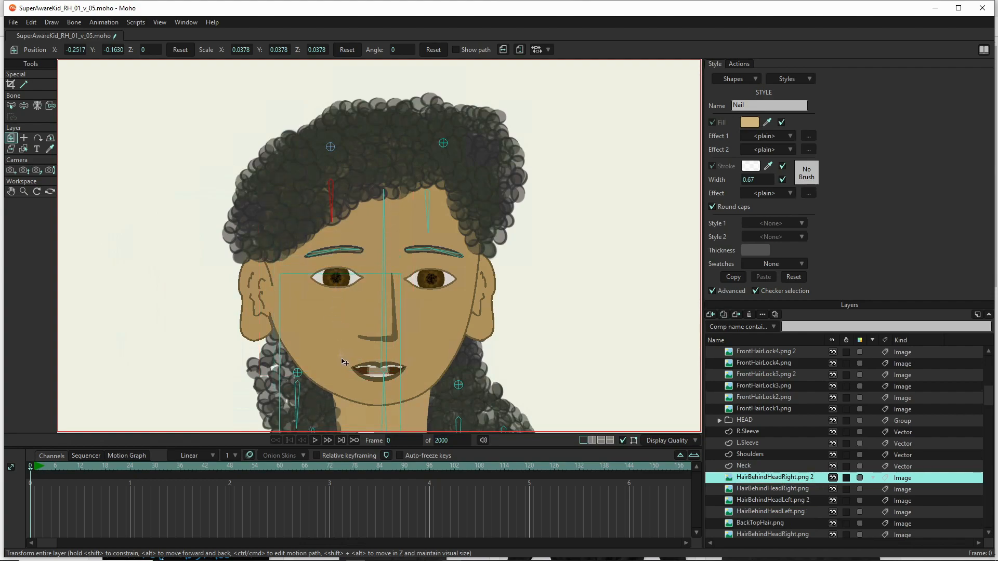
{"action": "mouse_move", "coordinate": [335, 360]}
{"action": "left_mouse_down"}
{"action": "mouse_move", "coordinate": [320, 363]}
{"action": "mouse_move", "coordinate": [329, 362]}
{"action": "left_mouse_up"}
{"action": "scroll", "coordinate": [341, 240], "scroll_direction": "down", "scroll_amount": 3}
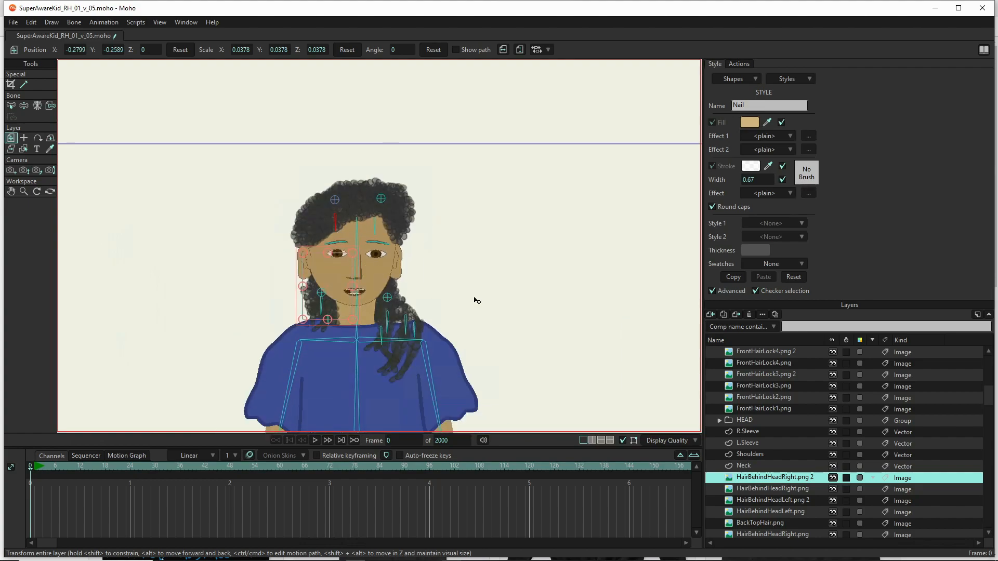
- Rotate the FrontTopHair.png layer very slightly, to an angle of about 0.2238
{"action": "scroll", "coordinate": [791, 409], "scroll_direction": "up", "scroll_amount": 2}
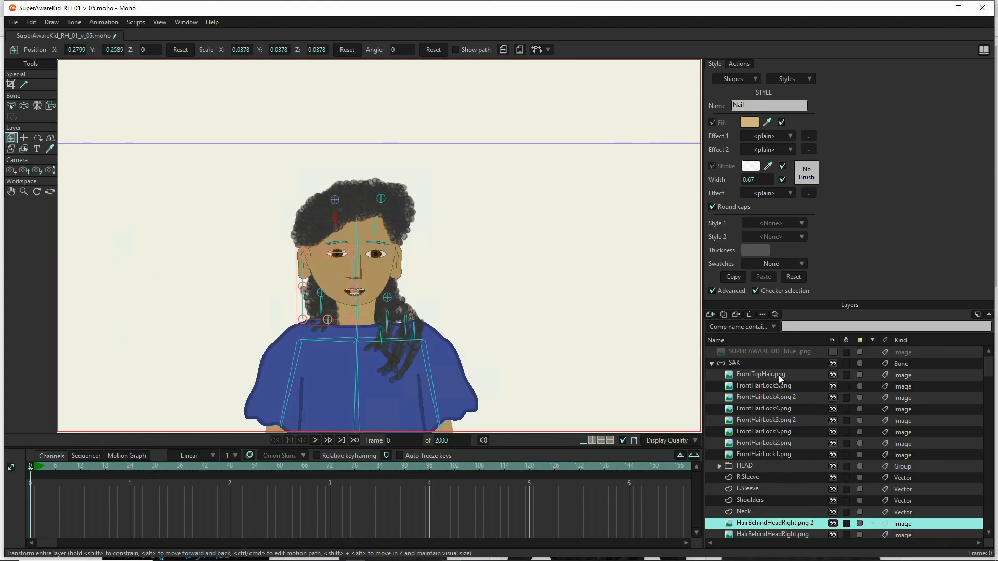
{"action": "left_click", "coordinate": [760, 375]}
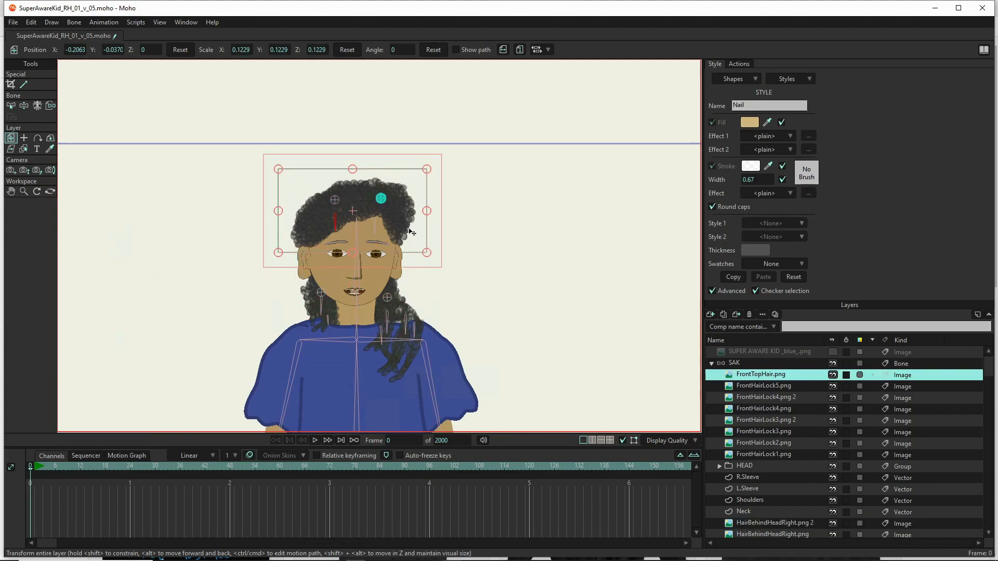
{"action": "scroll", "coordinate": [387, 207], "scroll_direction": "up", "scroll_amount": 2}
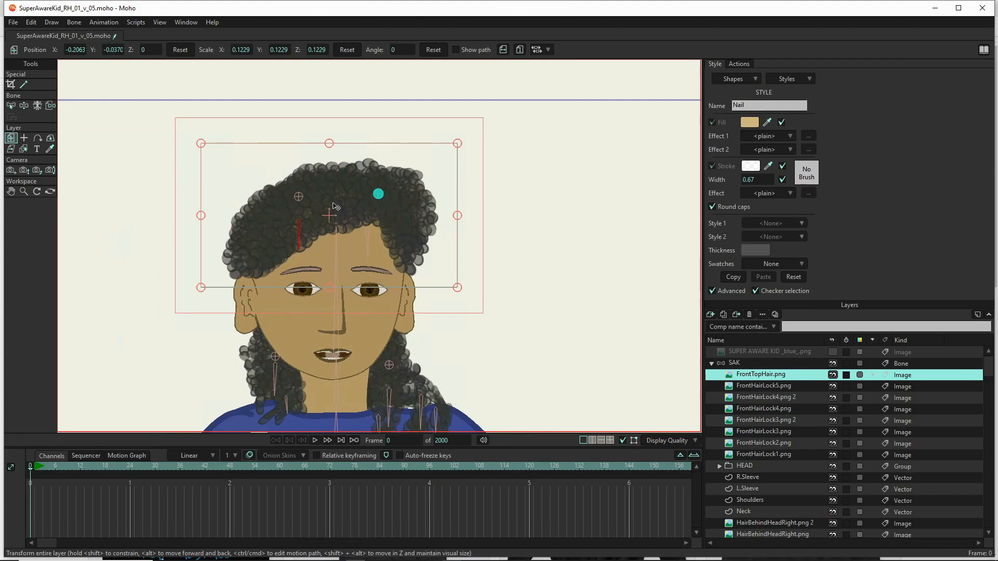
{"action": "mouse_move", "coordinate": [474, 171]}
{"action": "left_mouse_down"}
{"action": "mouse_move", "coordinate": [469, 180]}
{"action": "mouse_move", "coordinate": [463, 158]}
{"action": "mouse_move", "coordinate": [466, 173]}
{"action": "left_mouse_up"}
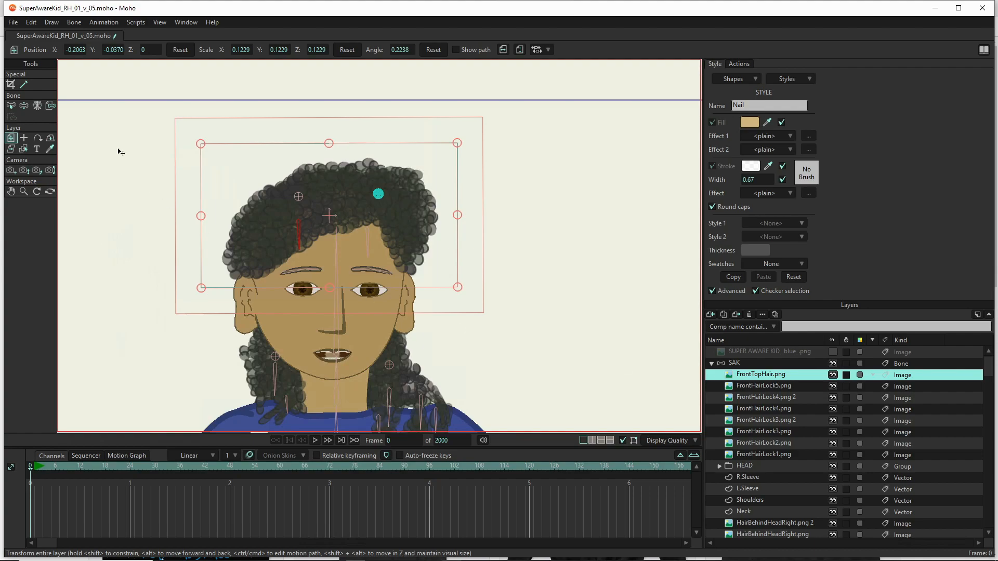
- Check with Bind Layer which bone FrontTopHair.png and each FrontHairLock layer, from FrontHairLock5 down to FrontHairLock1, is bound to
{"action": "left_click", "coordinate": [50, 107]}
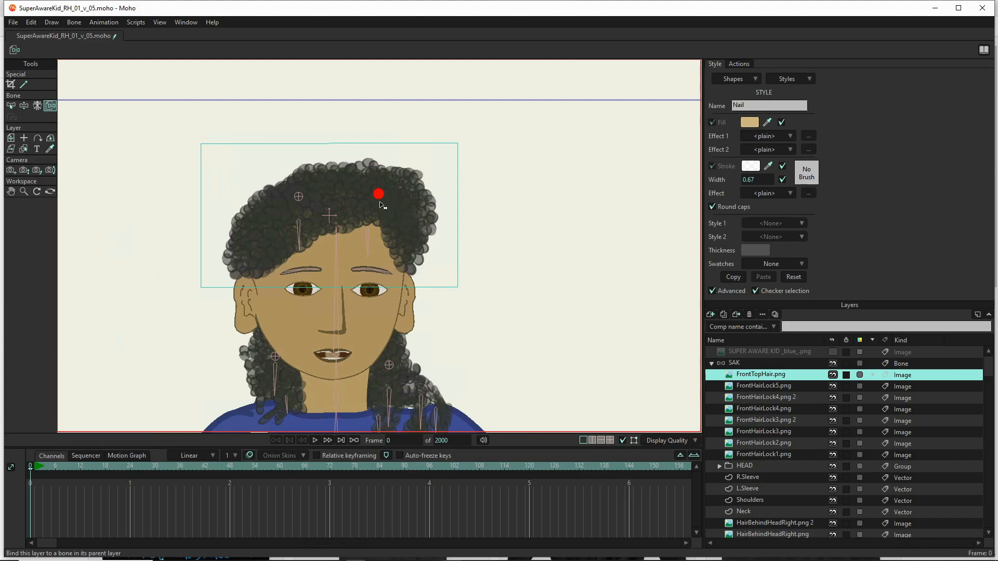
{"action": "left_click", "coordinate": [760, 385]}
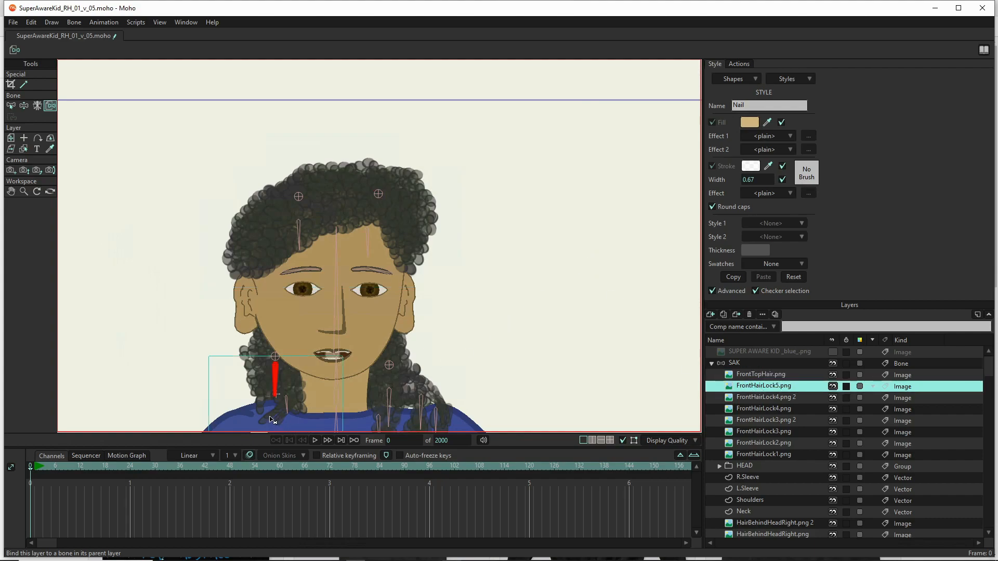
{"action": "left_click_drag", "start_coordinate": [434, 304], "coordinate": [438, 189]}
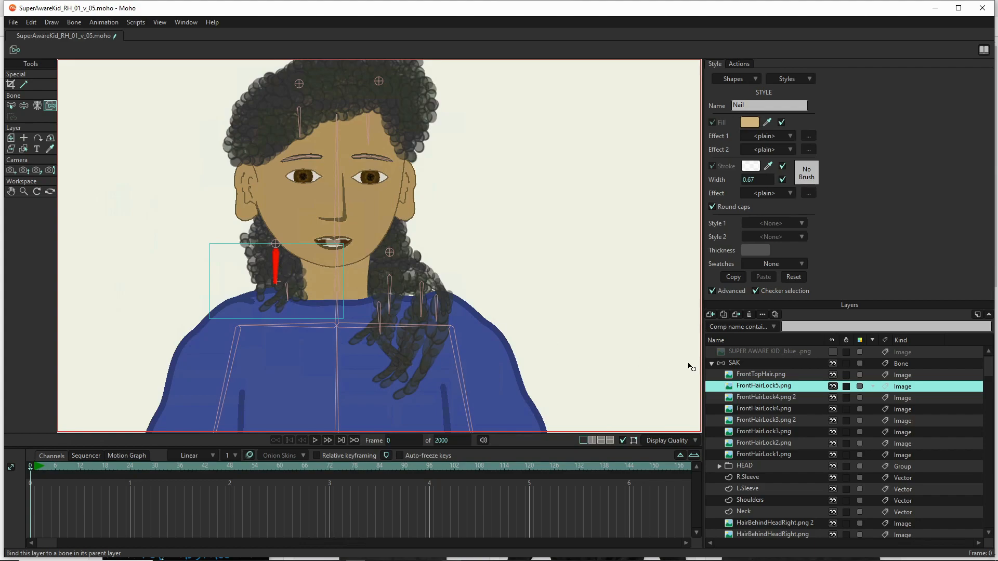
{"action": "left_click", "coordinate": [779, 398]}
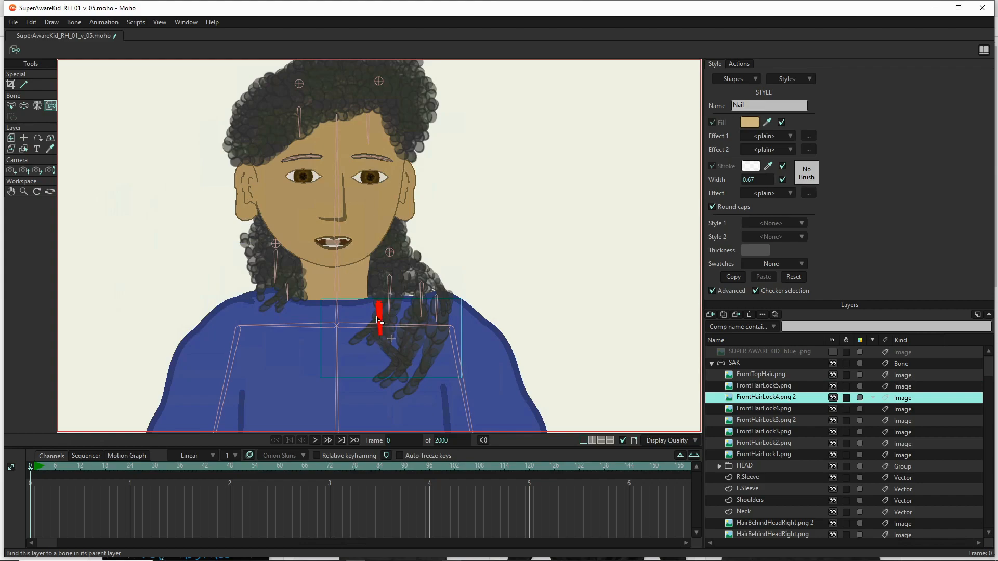
{"action": "left_click", "coordinate": [764, 409]}
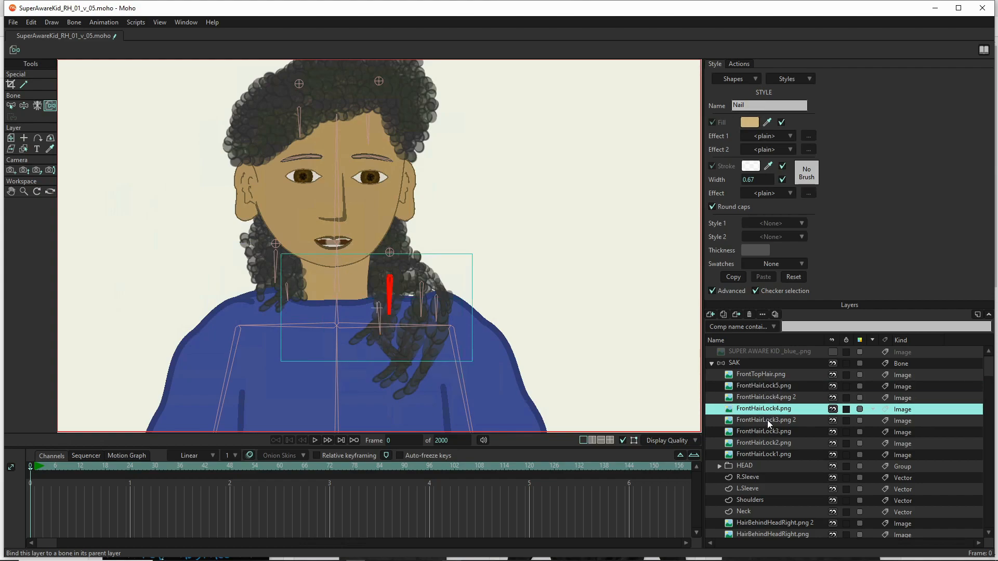
{"action": "left_click", "coordinate": [768, 421]}
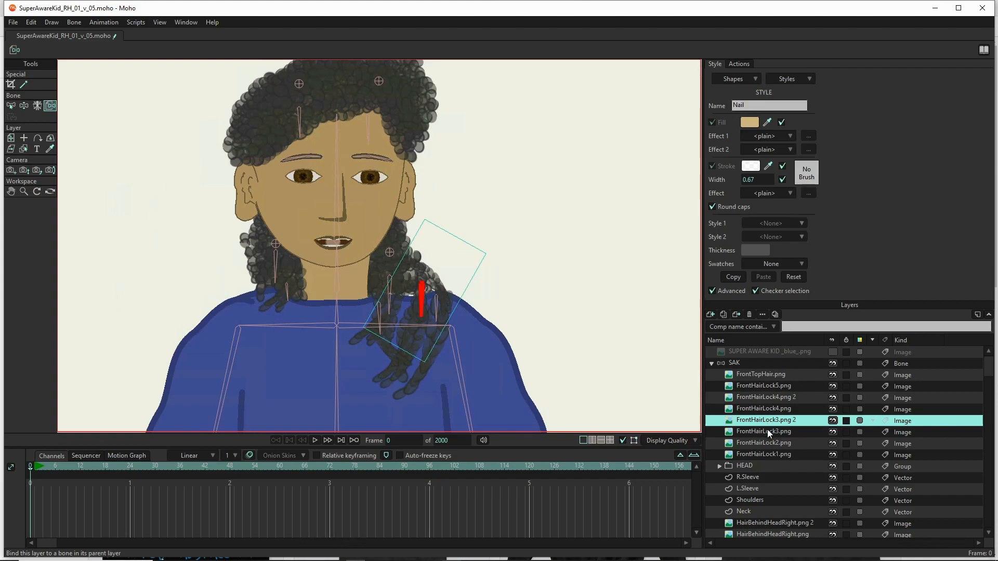
{"action": "left_click", "coordinate": [768, 429]}
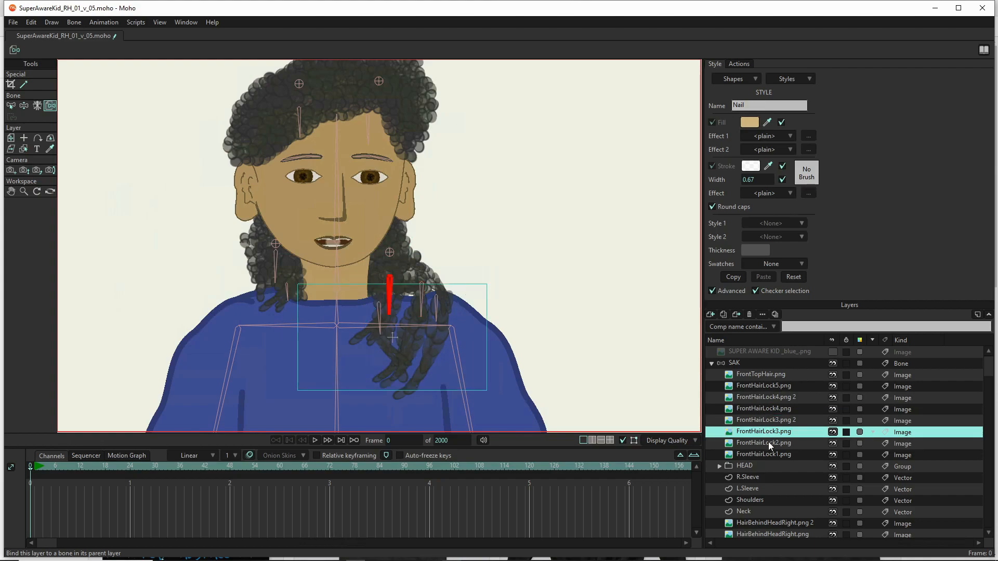
{"action": "left_click", "coordinate": [770, 445]}
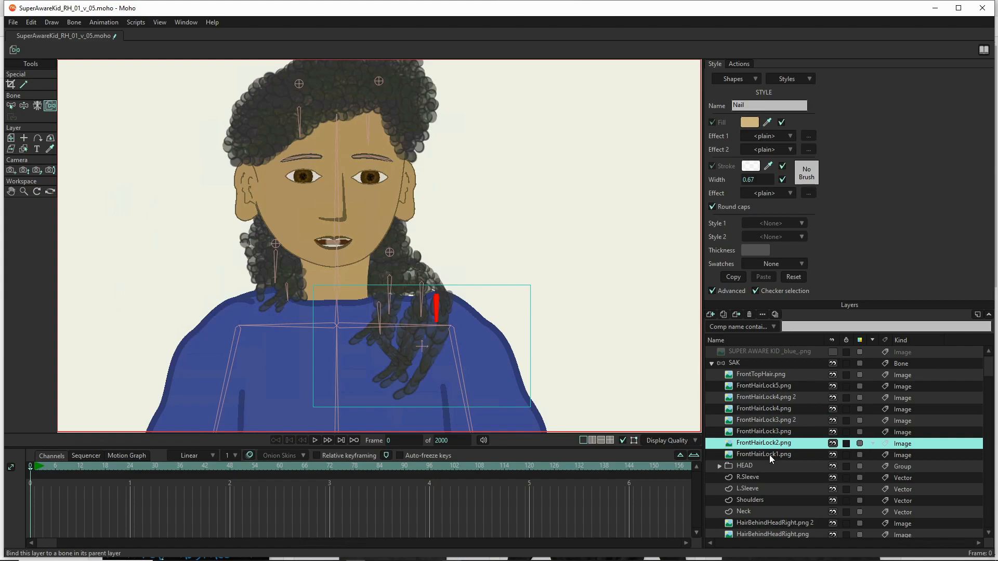
{"action": "left_click", "coordinate": [770, 454]}
{"action": "scroll", "coordinate": [767, 411], "scroll_direction": "down", "scroll_amount": 3}
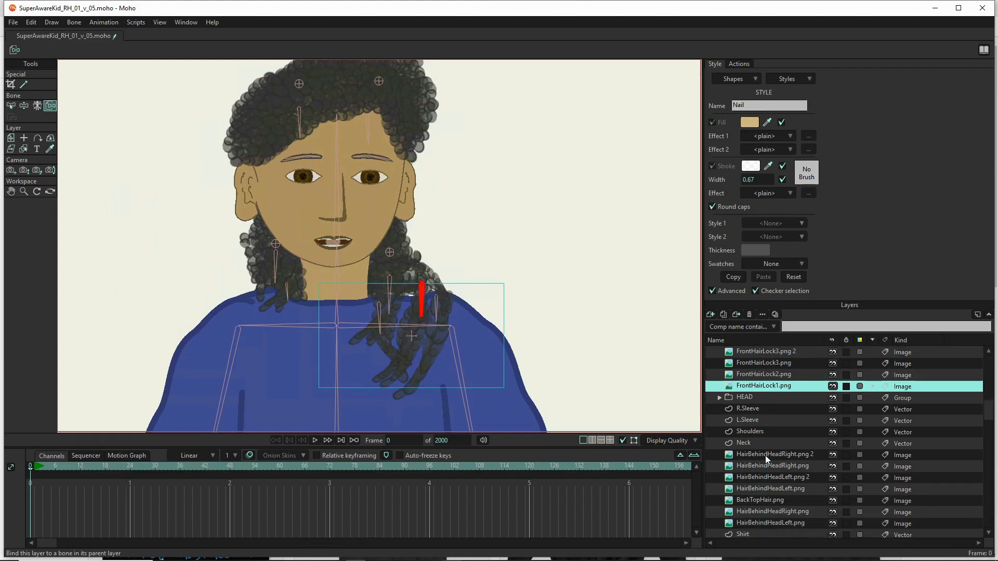
- Bind the new HairBehindHeadRight.png layer and its copy to the short top-hair bone above the character's right eye
{"action": "left_click", "coordinate": [765, 455]}
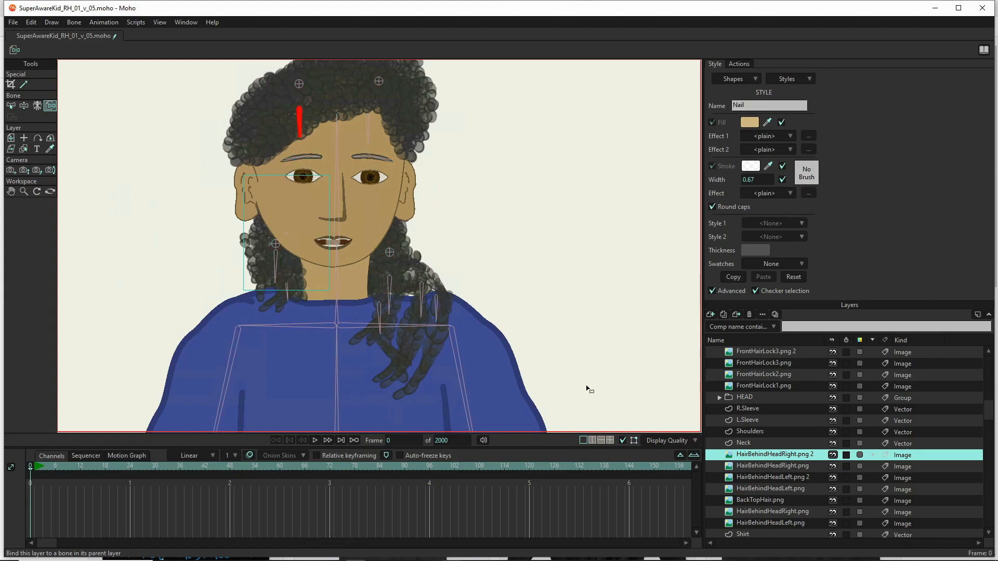
{"action": "left_click", "coordinate": [786, 466]}
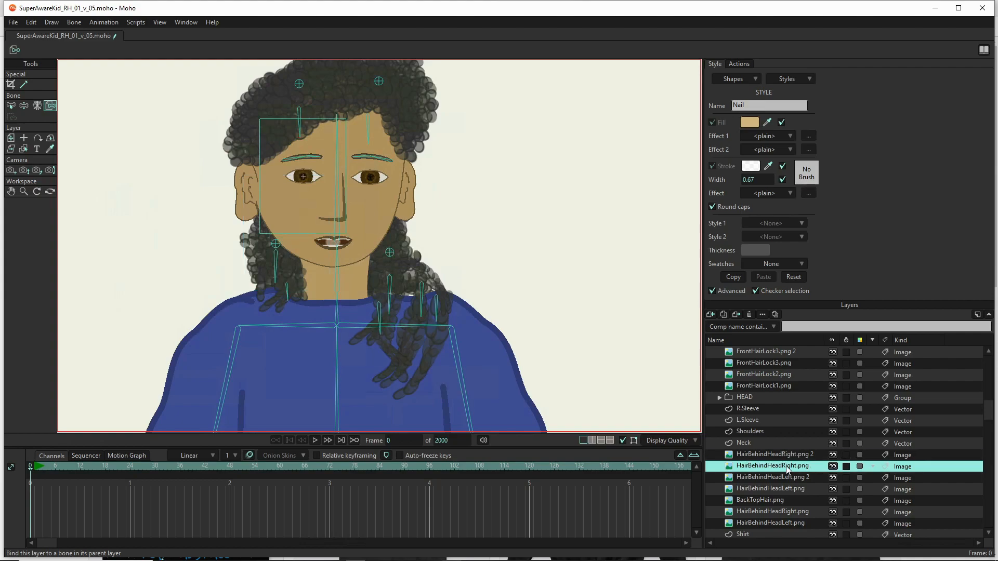
{"action": "left_click", "coordinate": [300, 126]}
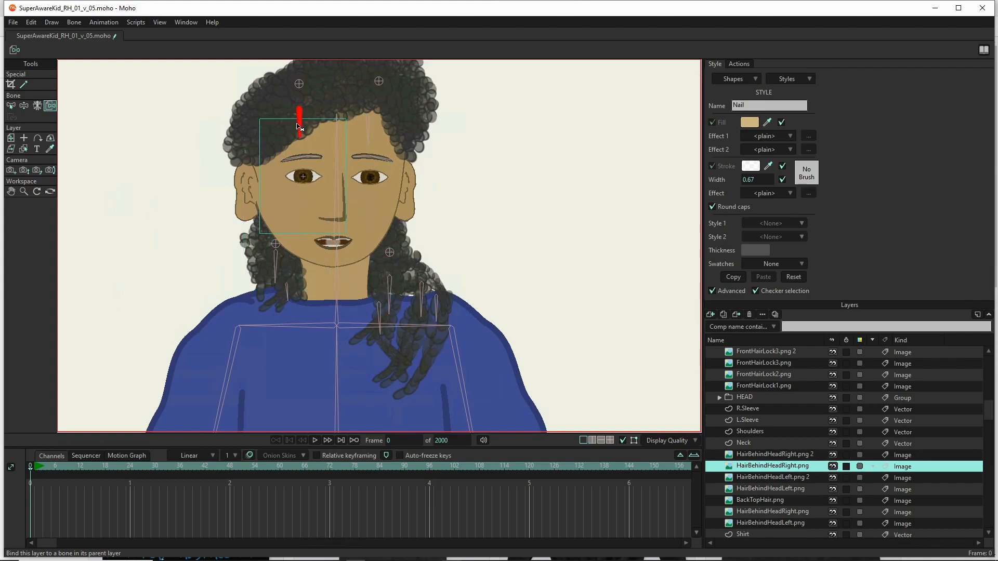
- Bind the new HairBehindHeadLeft.png layer and its copy to the short top-hair bone above the character's left eye
{"action": "left_click", "coordinate": [789, 478]}
{"action": "left_click", "coordinate": [368, 129]}
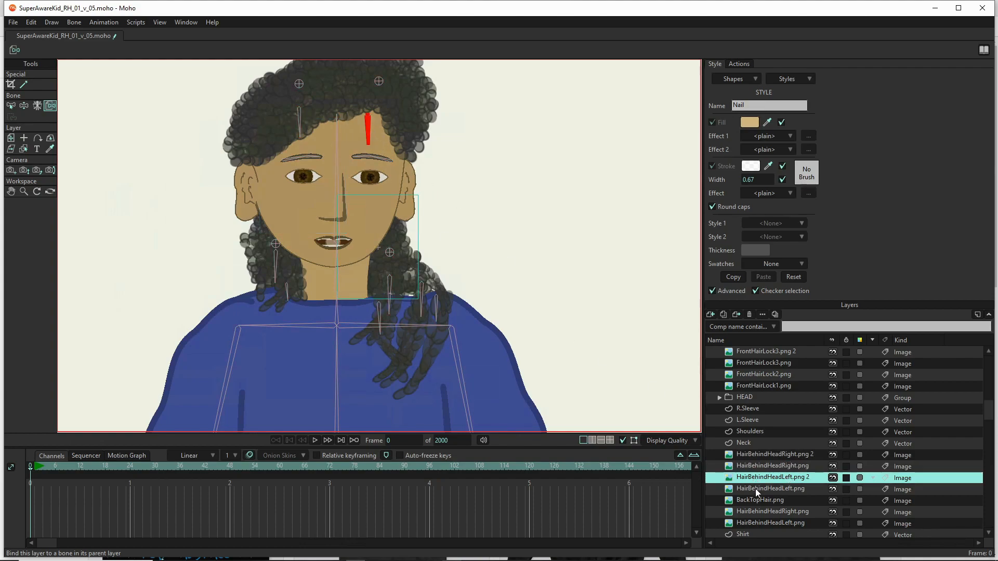
{"action": "left_click", "coordinate": [756, 488]}
{"action": "left_click", "coordinate": [369, 139]}
- Below BackTopHair.png, rebind HairBehindHeadRight.png to the upper lock bone left of the character's neck, and HairBehindHeadLeft.png to the small lower bone on her right
{"action": "left_click", "coordinate": [767, 500]}
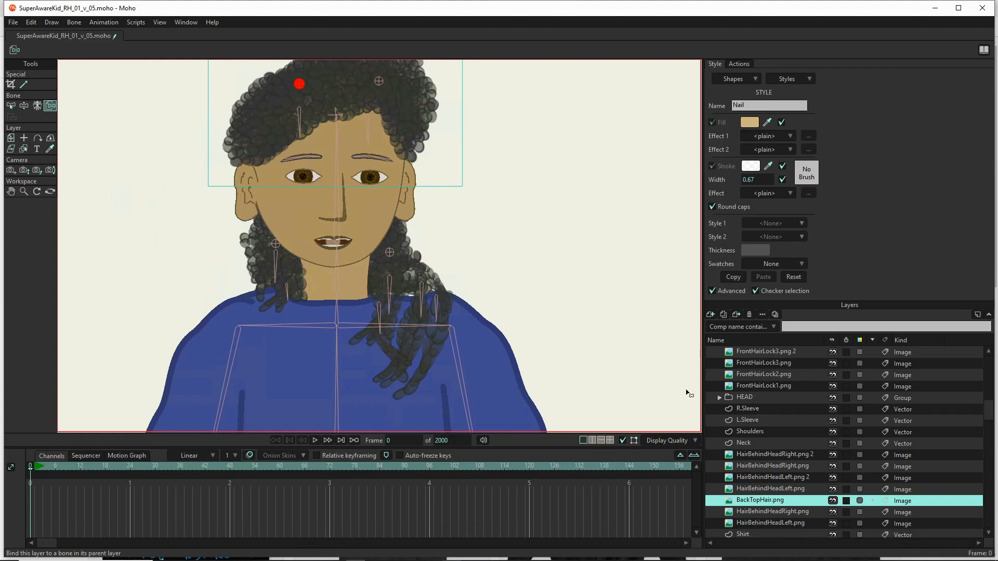
{"action": "left_click", "coordinate": [771, 513]}
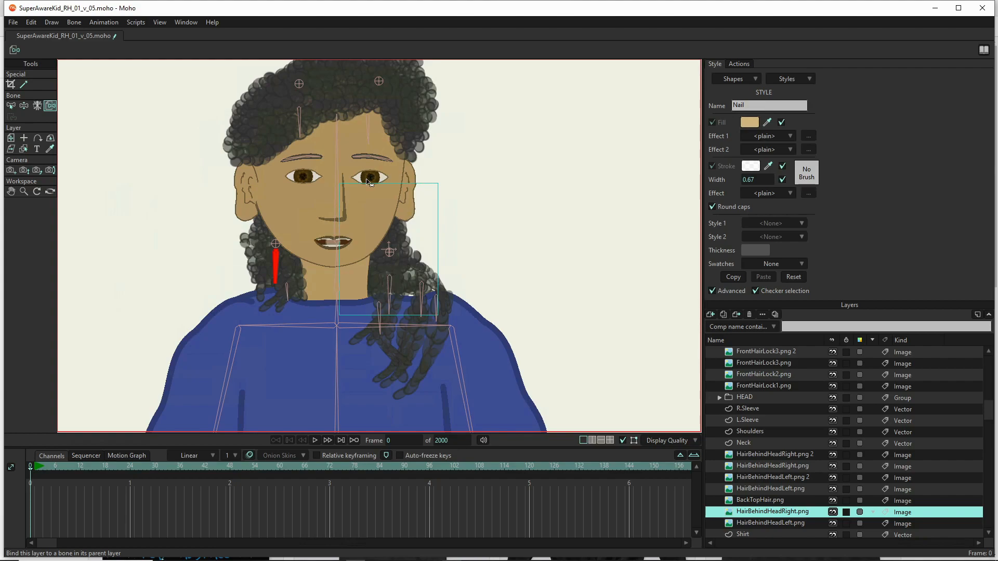
{"action": "left_click", "coordinate": [390, 283]}
{"action": "scroll", "coordinate": [787, 511], "scroll_direction": "down", "scroll_amount": 2}
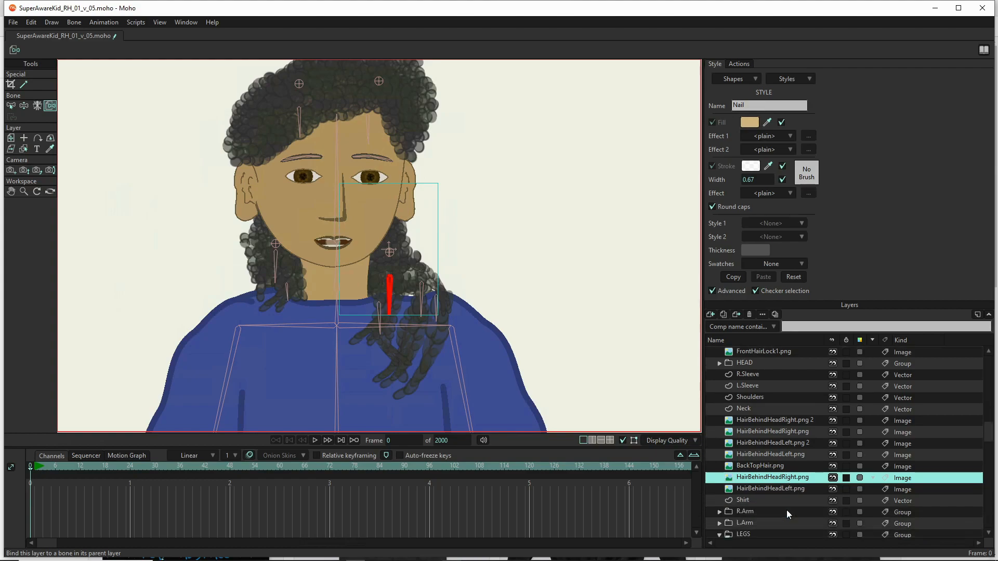
{"action": "left_click", "coordinate": [766, 476]}
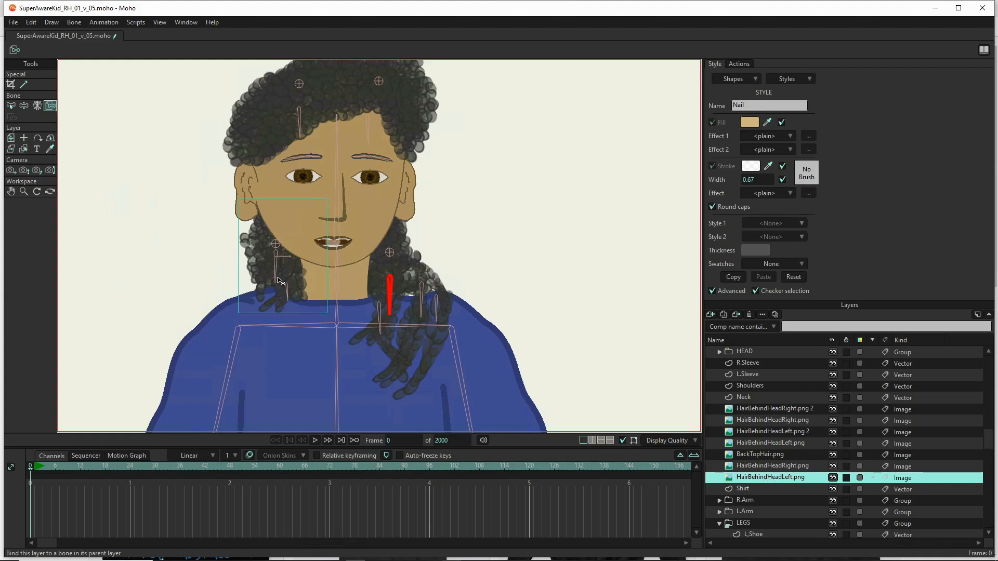
{"action": "left_click", "coordinate": [289, 295]}
- On the SAK bone layer, set the bone strength of the two short top-hair bones above the eyes to 0
{"action": "left_click", "coordinate": [21, 108]}
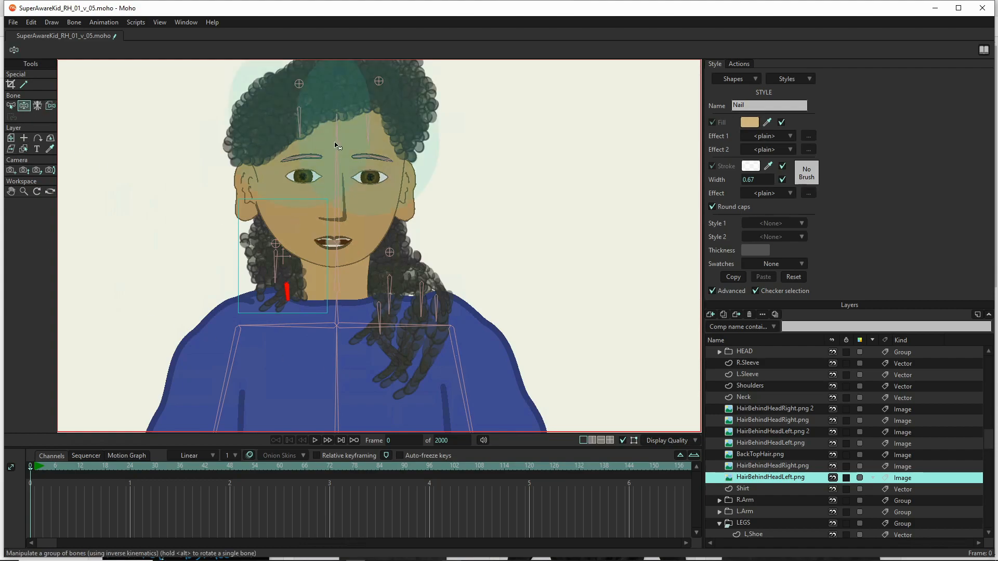
{"action": "scroll", "coordinate": [339, 156], "scroll_direction": "down", "scroll_amount": 2}
{"action": "scroll", "coordinate": [348, 155], "scroll_direction": "up", "scroll_amount": 4}
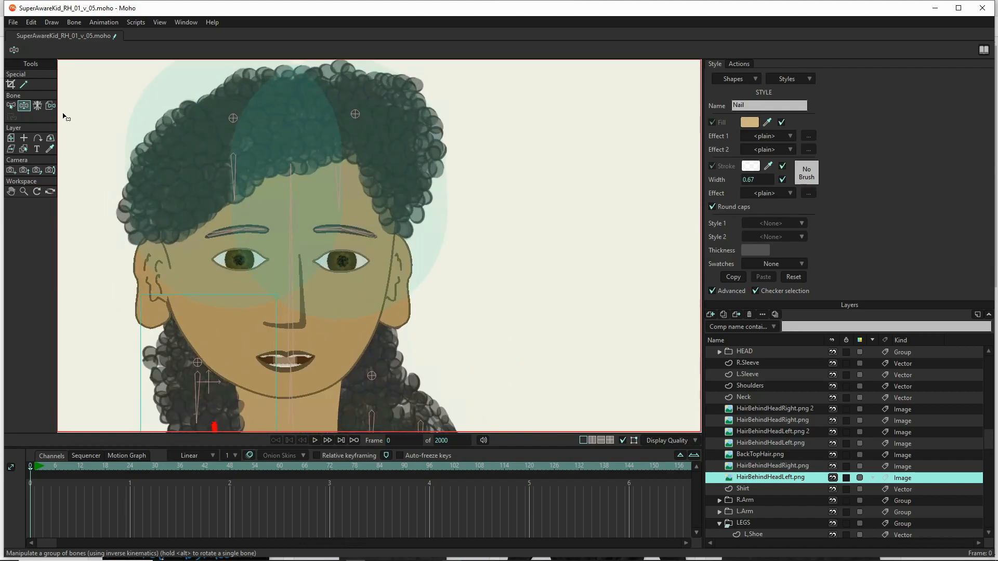
{"action": "scroll", "coordinate": [754, 363], "scroll_direction": "up", "scroll_amount": 3}
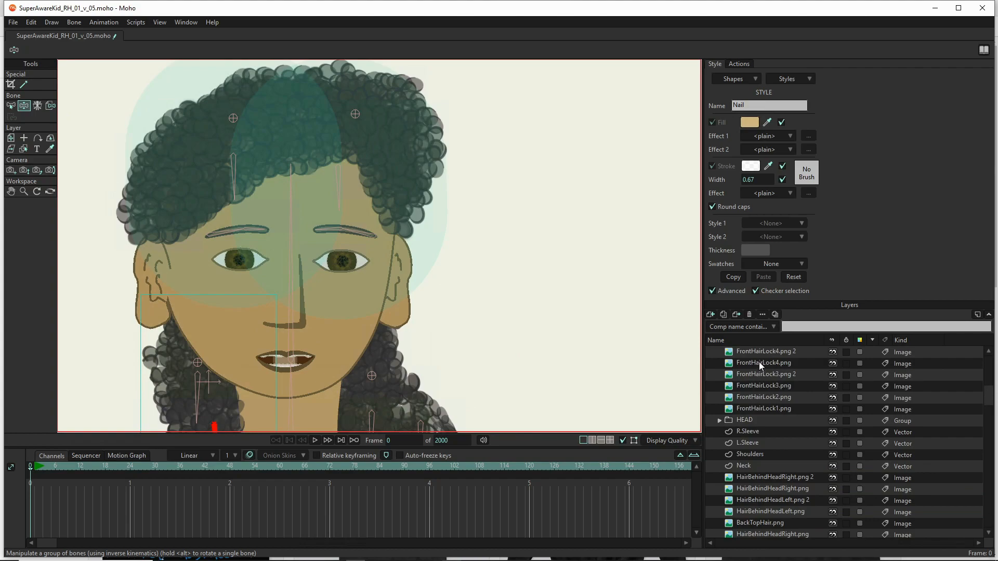
{"action": "left_click", "coordinate": [758, 362]}
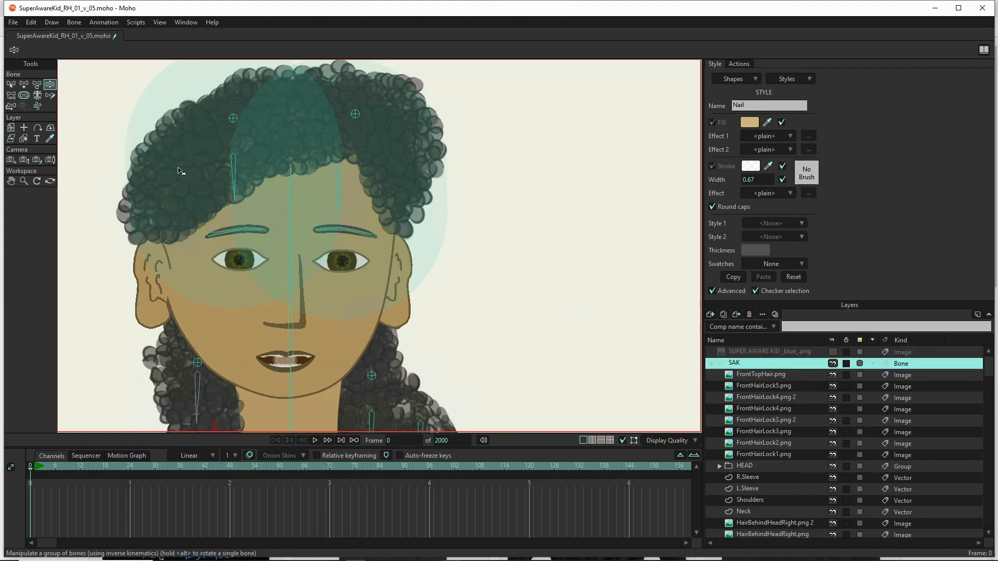
{"action": "left_click", "coordinate": [24, 96]}
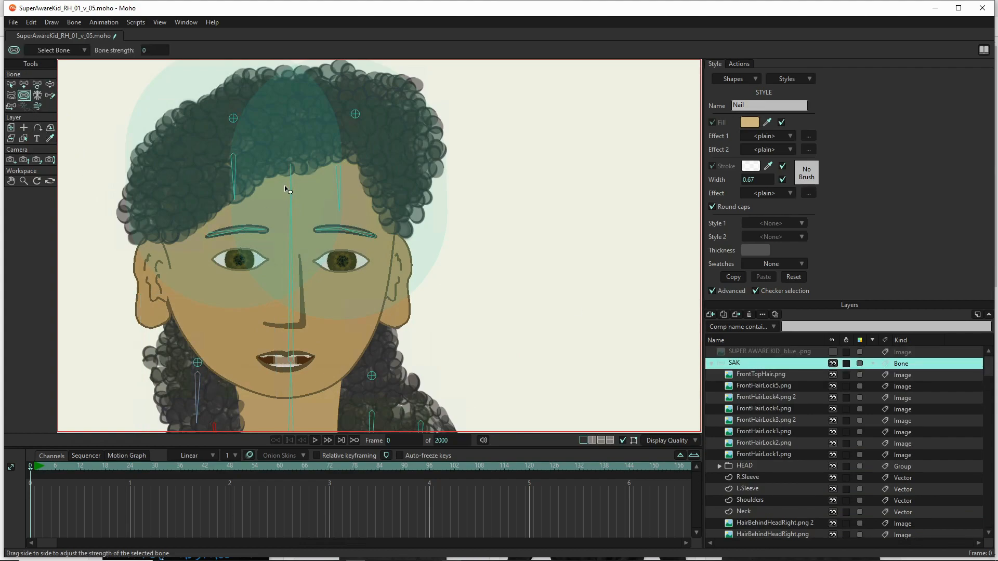
{"action": "left_click", "coordinate": [235, 173]}
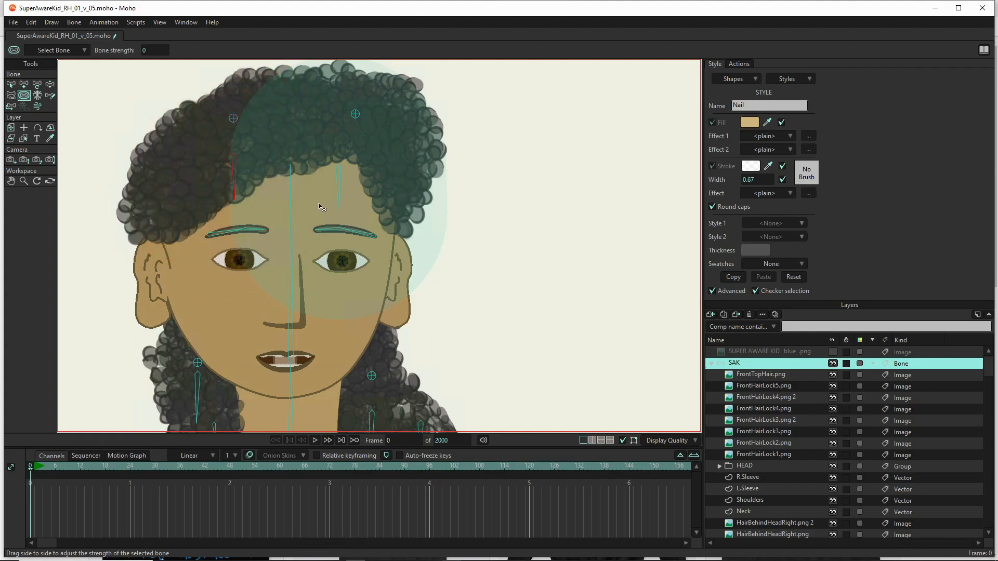
{"action": "left_click", "coordinate": [340, 182]}
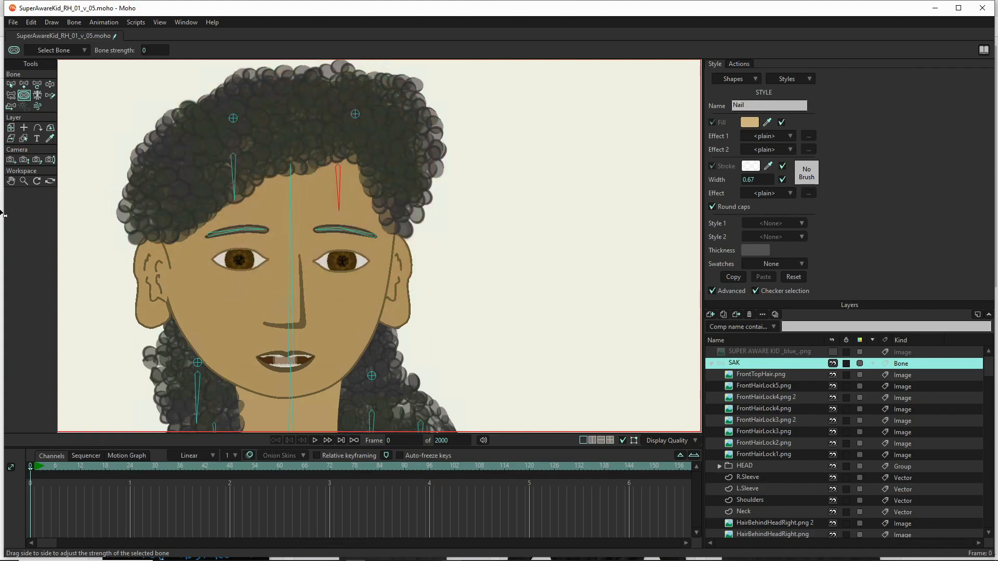
- Test the rig by tilting the head bone and swinging the hair lock bones beside the character's left shoulder
{"action": "left_click", "coordinate": [50, 84]}
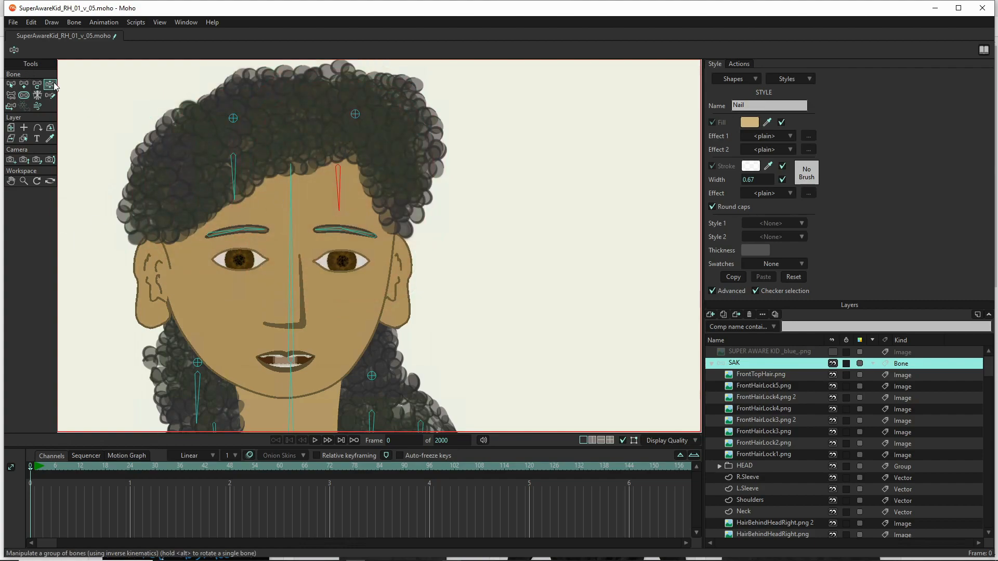
{"action": "left_click_drag", "start_coordinate": [286, 187], "coordinate": [288, 186]}
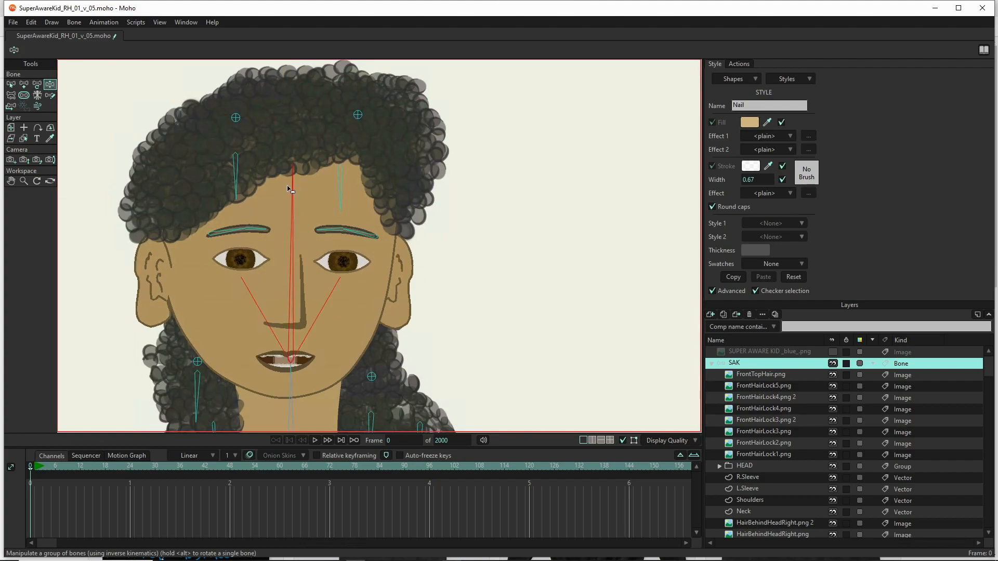
{"action": "scroll", "coordinate": [289, 187], "scroll_direction": "down", "scroll_amount": 12}
{"action": "scroll", "coordinate": [291, 189], "scroll_direction": "up", "scroll_amount": 10}
{"action": "scroll", "coordinate": [294, 217], "scroll_direction": "down", "scroll_amount": 2}
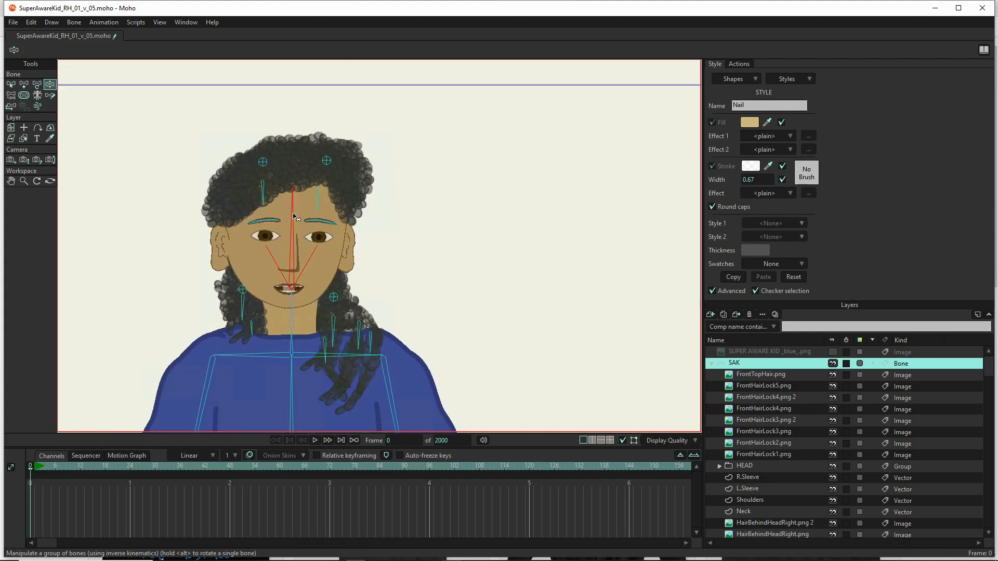
{"action": "left_click_drag", "start_coordinate": [297, 207], "coordinate": [271, 113]}
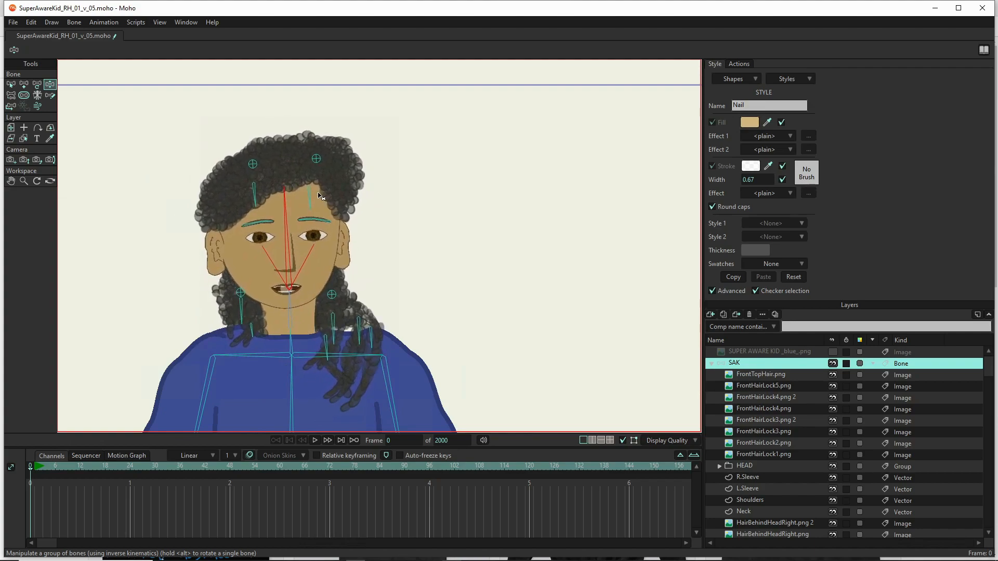
{"action": "left_click_drag", "start_coordinate": [289, 200], "coordinate": [294, 170]}
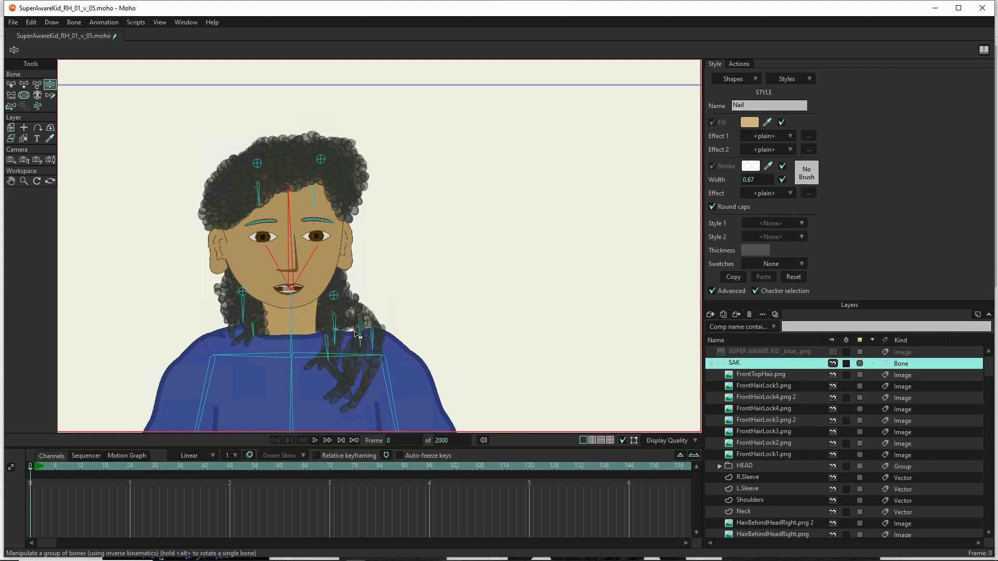
{"action": "left_click", "coordinate": [374, 343]}
{"action": "left_click_drag", "start_coordinate": [374, 345], "coordinate": [326, 359]}
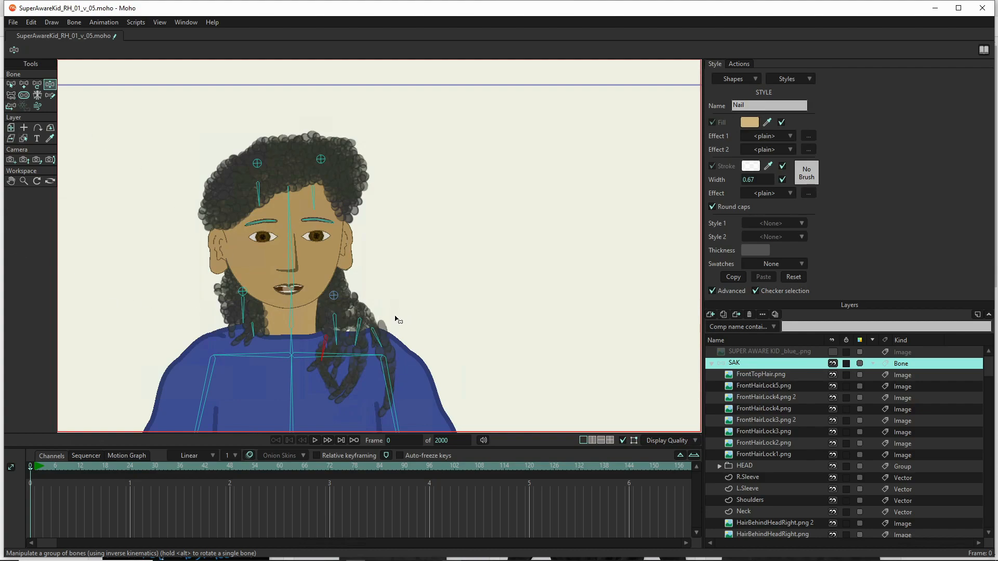
- Select all hair lock bones on both sides plus both top-hair bones, and turn on Independent angle in their bone constraints
{"action": "left_click", "coordinate": [11, 85]}
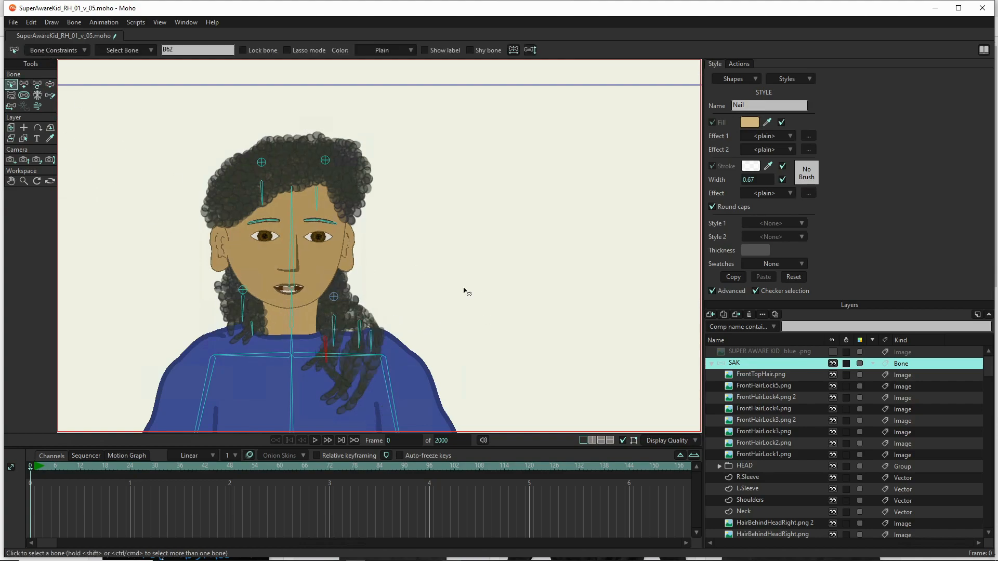
{"action": "left_click_drag", "start_coordinate": [405, 317], "coordinate": [319, 347]}
{"action": "left_click_drag", "start_coordinate": [265, 303], "coordinate": [229, 340]}
{"action": "left_click", "coordinate": [263, 185], "text": "shift"}
{"action": "left_click", "coordinate": [318, 196], "text": "shift"}
{"action": "left_click", "coordinate": [56, 51]}
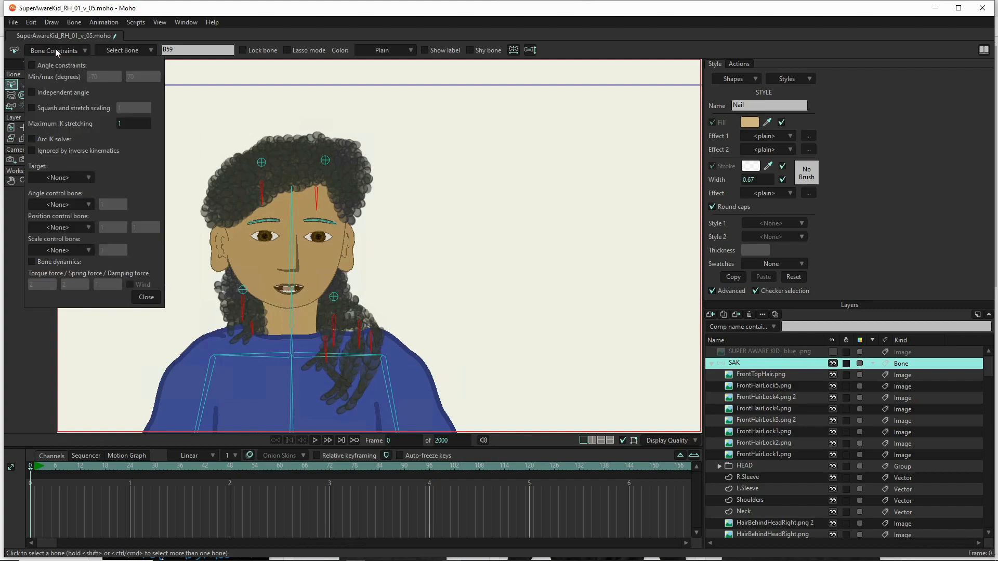
{"action": "left_click", "coordinate": [33, 92]}
{"action": "left_click", "coordinate": [144, 298]}
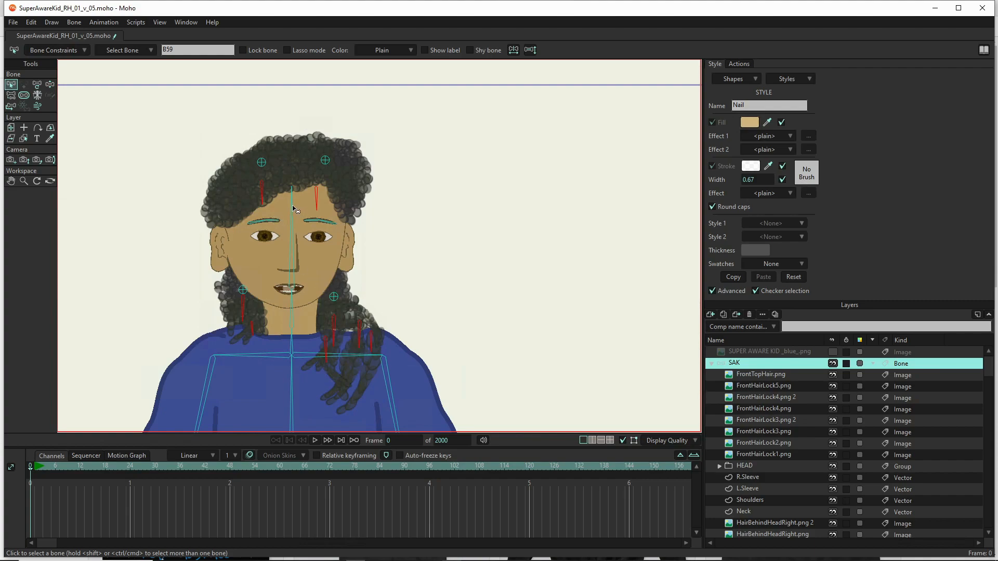
- Tilt the head bone to both sides to test how the hair hangs with independent angles
{"action": "left_click", "coordinate": [50, 85]}
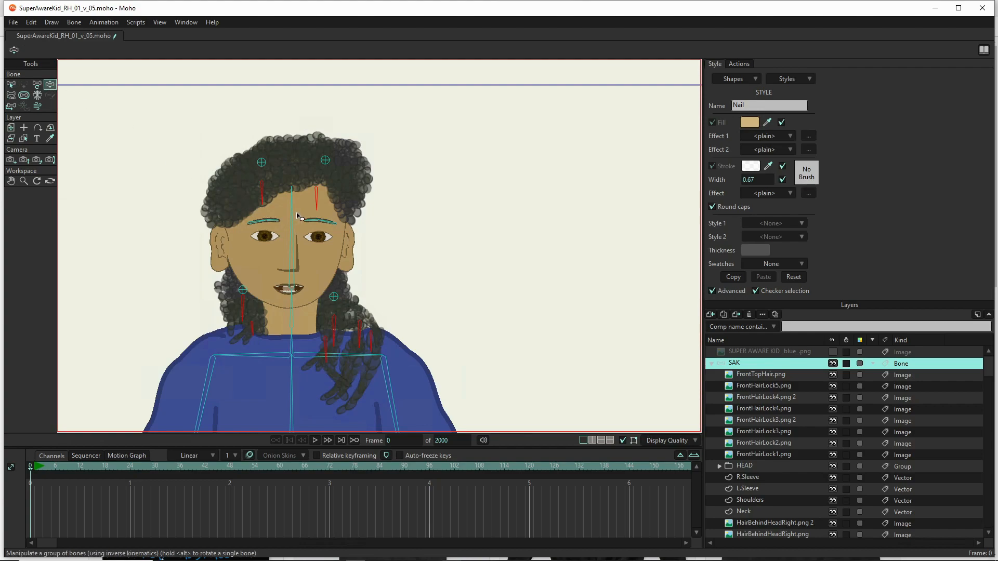
{"action": "left_click_drag", "start_coordinate": [293, 210], "coordinate": [199, 276]}
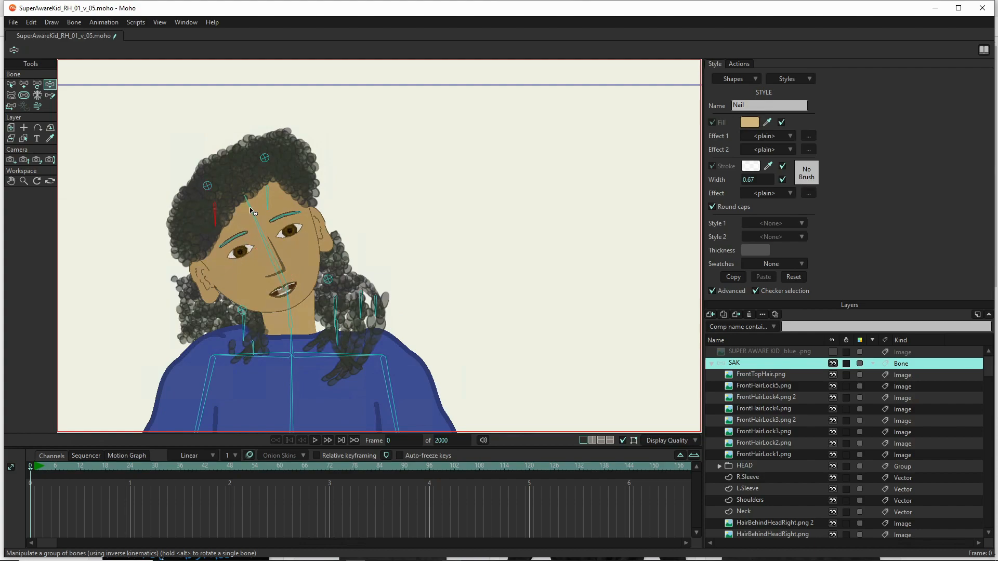
{"action": "left_click_drag", "start_coordinate": [249, 229], "coordinate": [277, 218]}
- Shift the HairBehindHeadRight.png 2 layer slightly inward toward the neck, to X position -0.2555, and check it by tilting the head bone
{"action": "scroll", "coordinate": [755, 423], "scroll_direction": "down", "scroll_amount": 4}
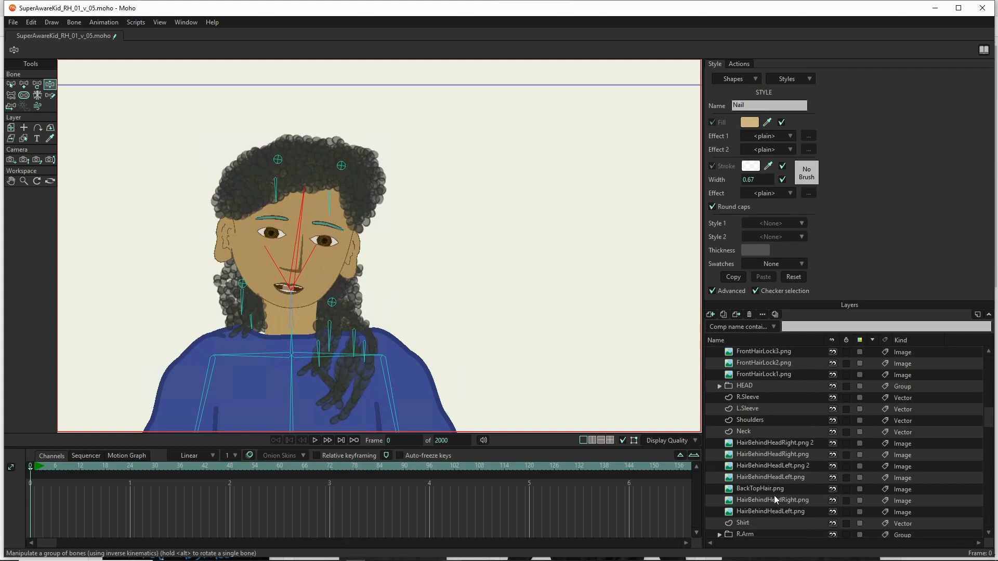
{"action": "left_click", "coordinate": [775, 443]}
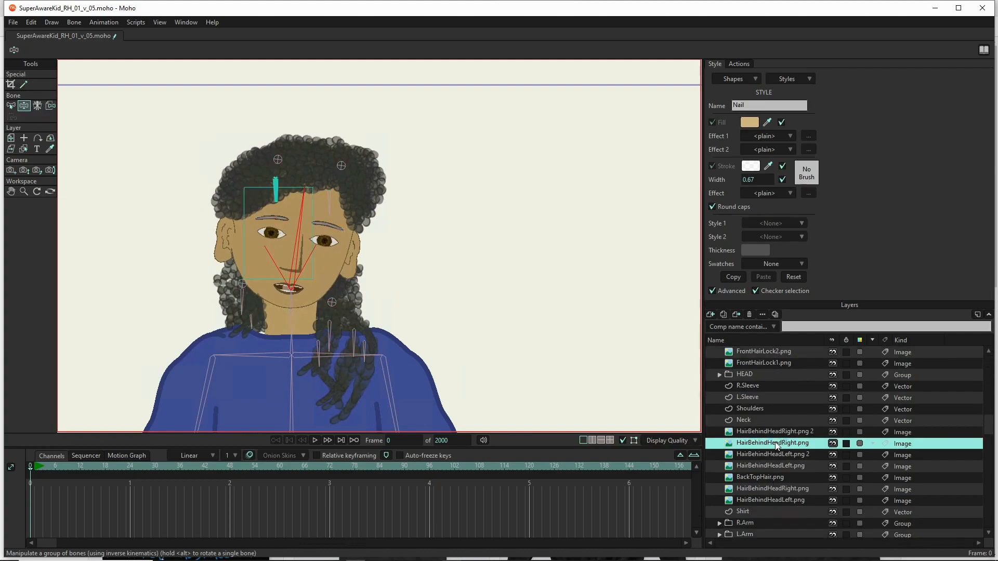
{"action": "left_click", "coordinate": [772, 432]}
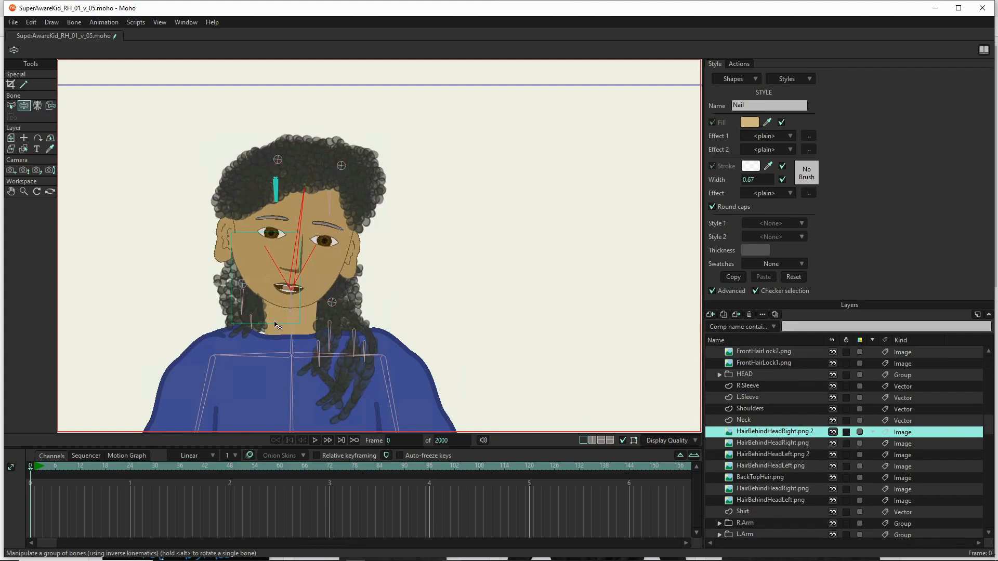
{"action": "left_click", "coordinate": [266, 308]}
{"action": "left_click", "coordinate": [10, 138]}
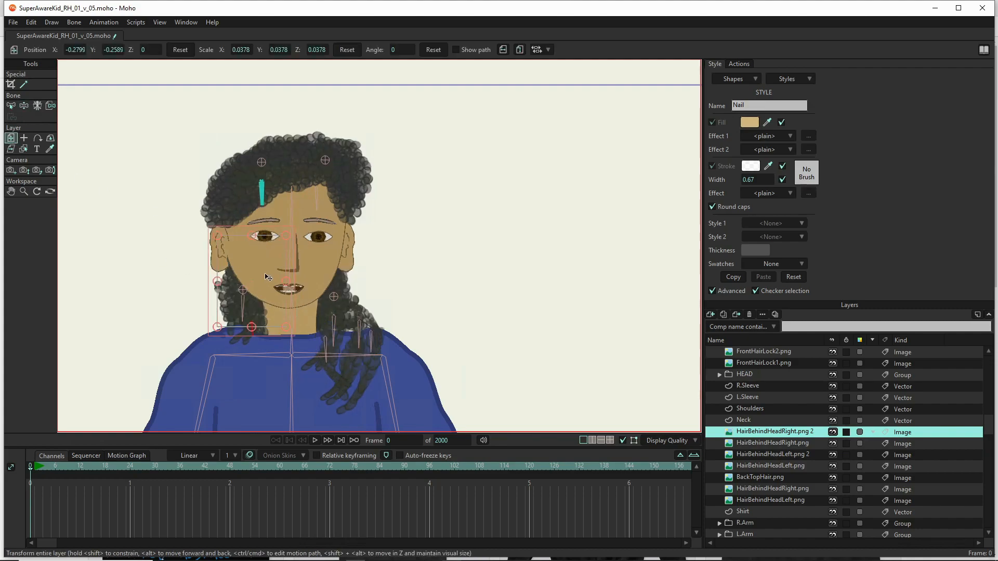
{"action": "left_click_drag", "start_coordinate": [276, 274], "coordinate": [277, 274]}
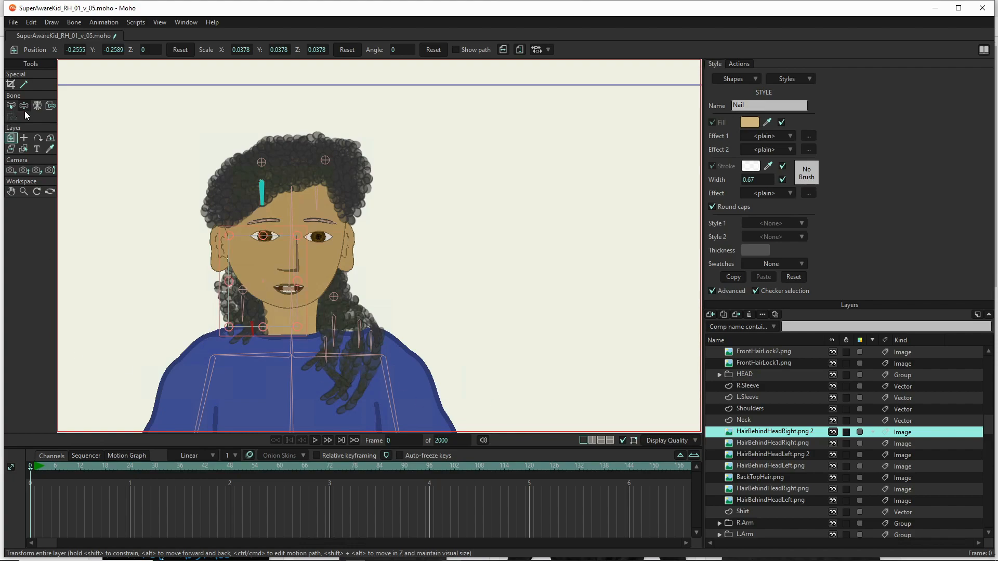
{"action": "left_click", "coordinate": [24, 107]}
{"action": "left_click_drag", "start_coordinate": [302, 205], "coordinate": [330, 104]}
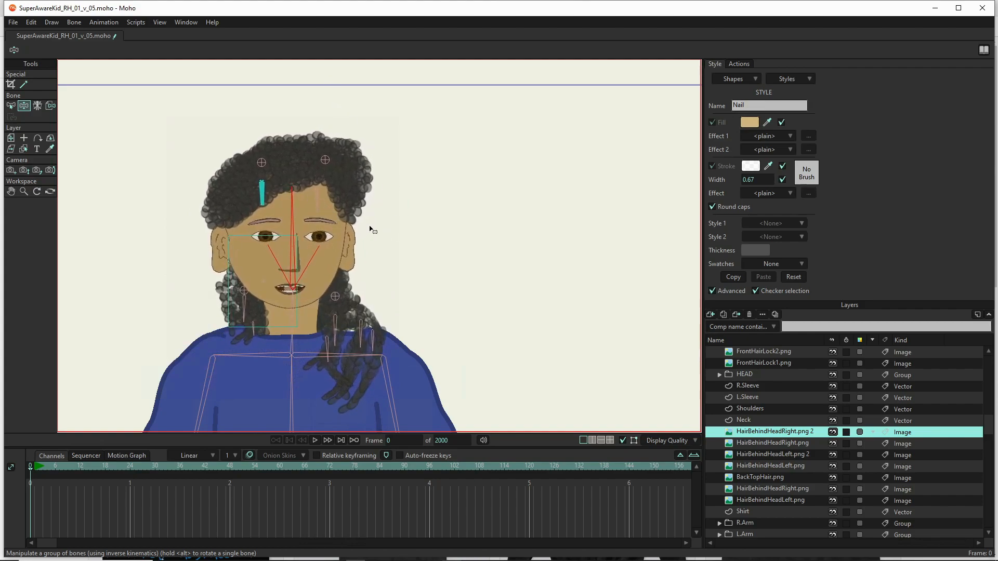
- Briefly show the SUPER AWARE KID _blue_.png reference to compare the character's hair with it, and hide it again
{"action": "left_click", "coordinate": [783, 444]}
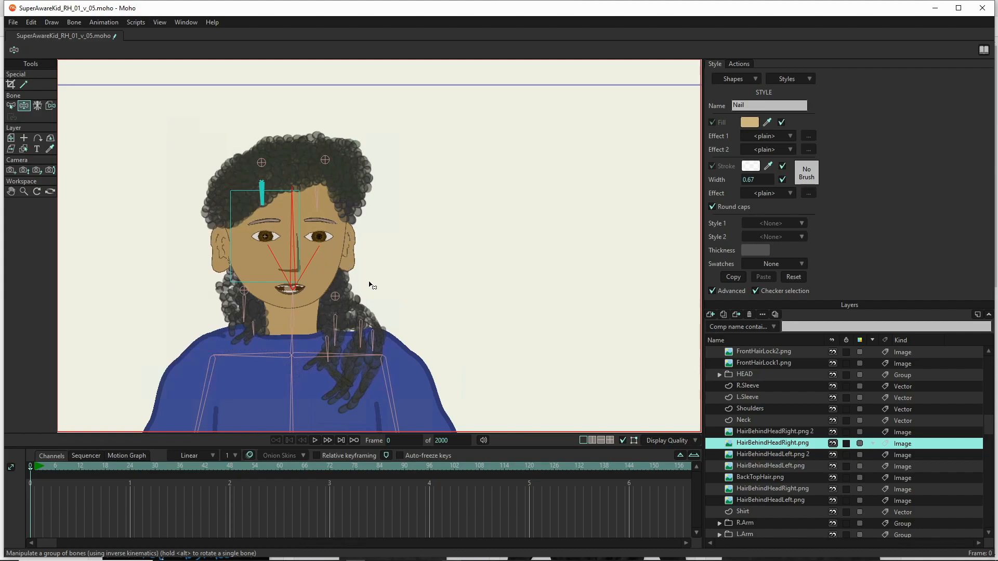
{"action": "scroll", "coordinate": [838, 363], "scroll_direction": "up", "scroll_amount": 3}
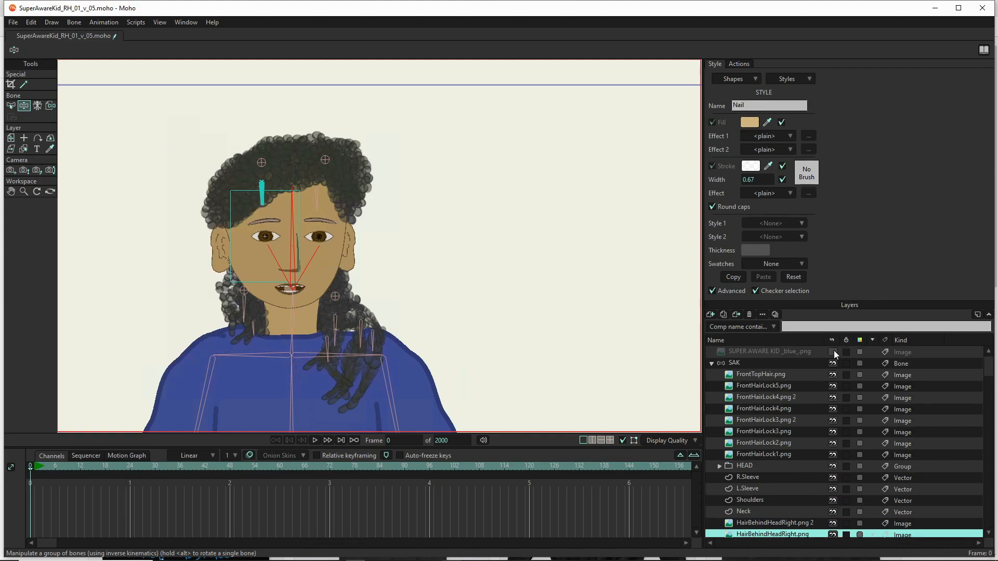
{"action": "left_click", "coordinate": [835, 352]}
{"action": "scroll", "coordinate": [489, 286], "scroll_direction": "down", "scroll_amount": 4}
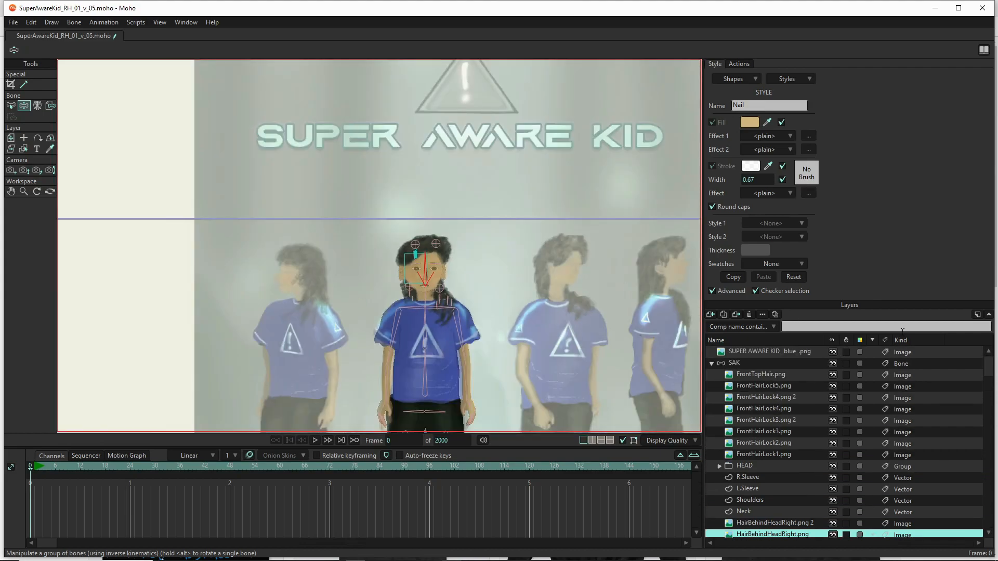
{"action": "left_click", "coordinate": [832, 352]}
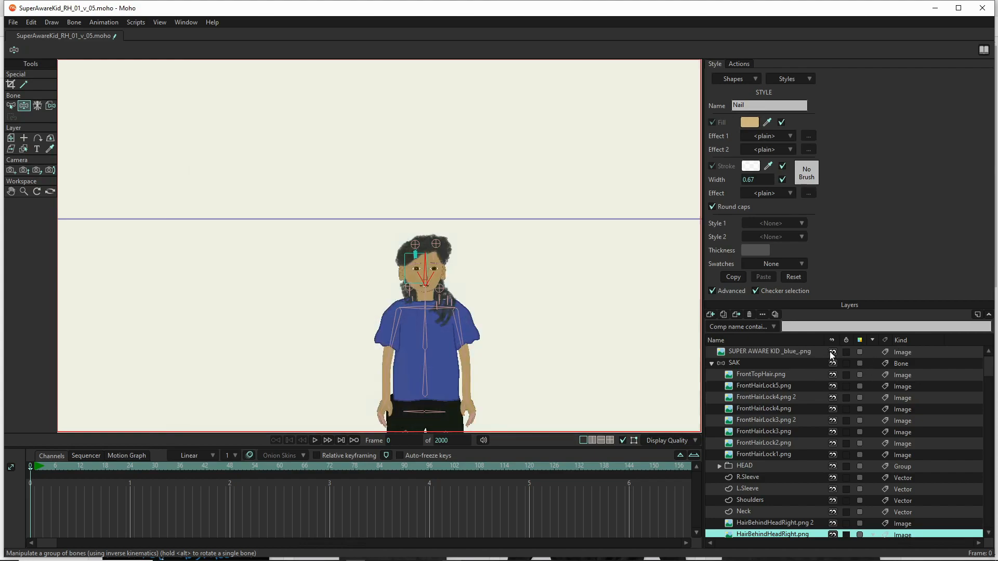
{"action": "scroll", "coordinate": [487, 325], "scroll_direction": "up", "scroll_amount": 1}
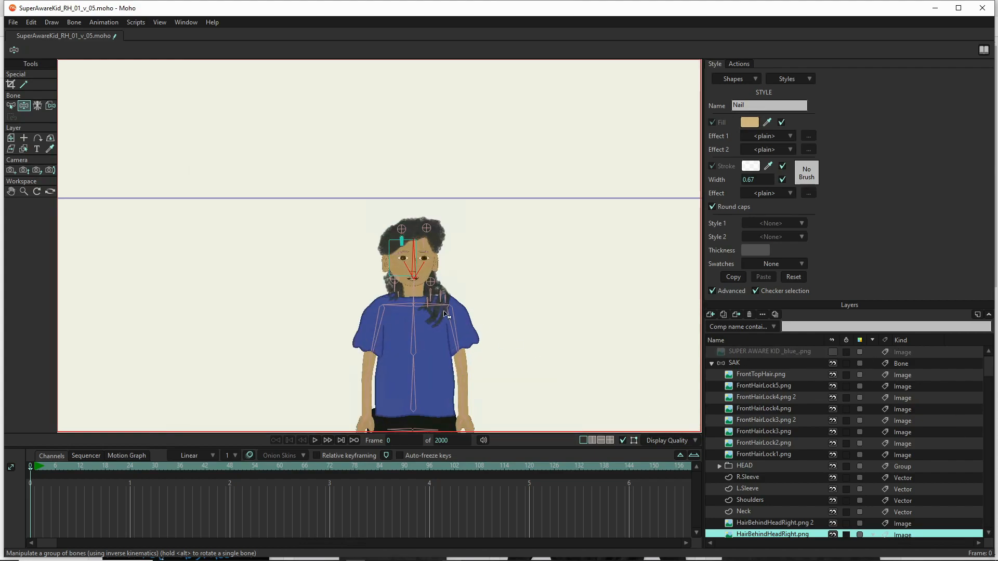
{"action": "scroll", "coordinate": [446, 314], "scroll_direction": "up", "scroll_amount": 4}
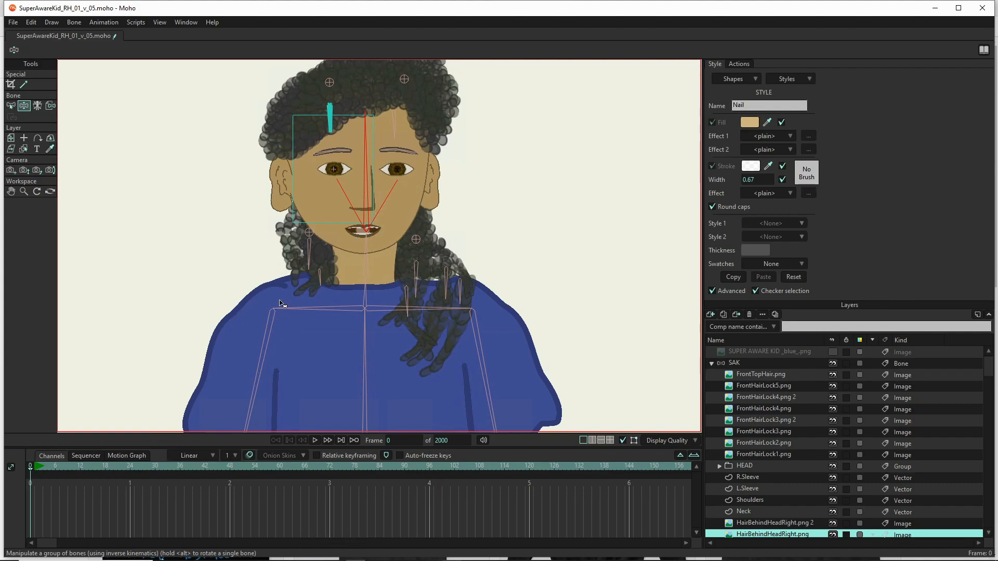
- Swing the head bone far to each side and back to nearly upright to test all hair layers at extreme tilts
{"action": "left_click_drag", "start_coordinate": [365, 130], "coordinate": [464, 235]}
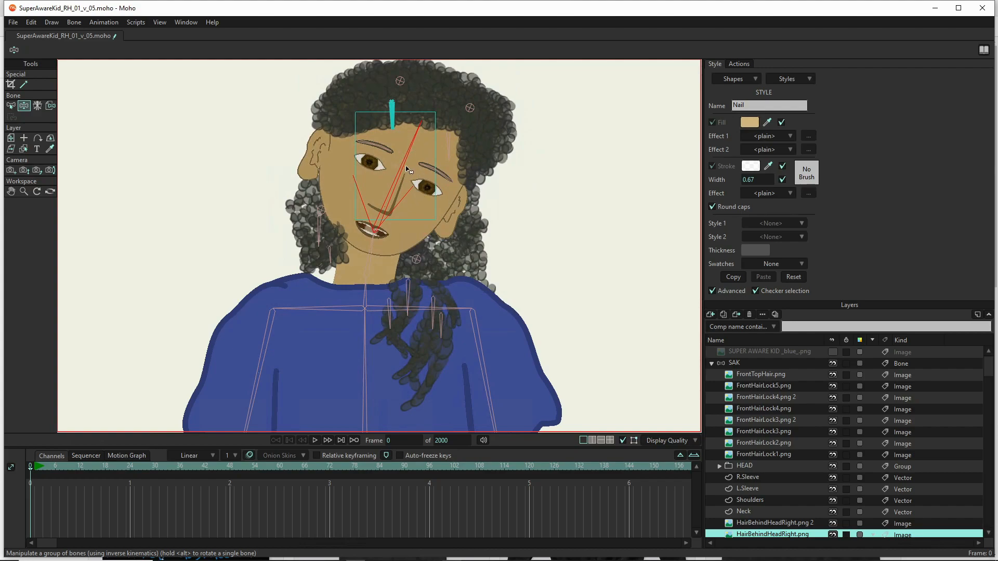
{"action": "left_click_drag", "start_coordinate": [412, 154], "coordinate": [222, 241]}
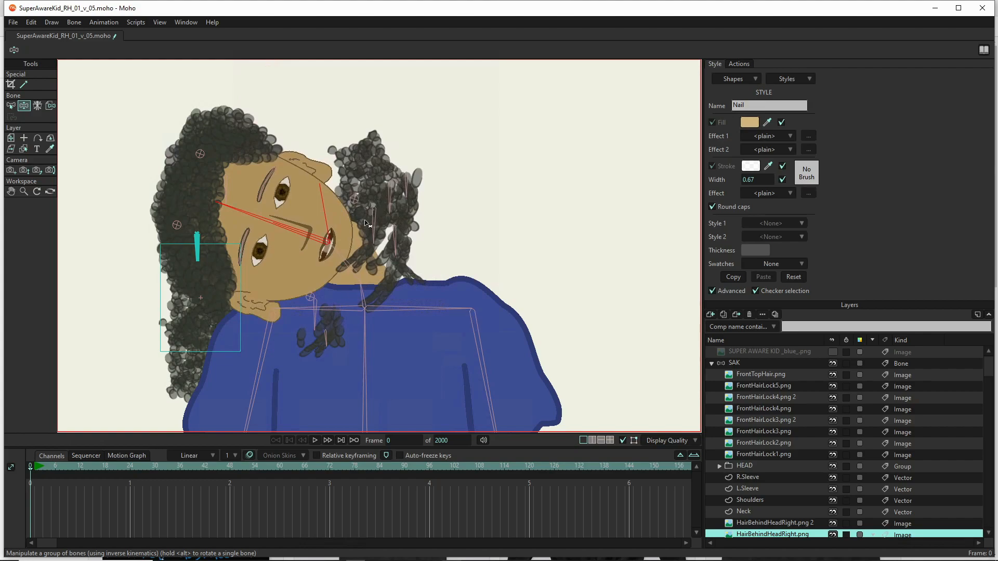
{"action": "left_click_drag", "start_coordinate": [257, 214], "coordinate": [392, 155]}
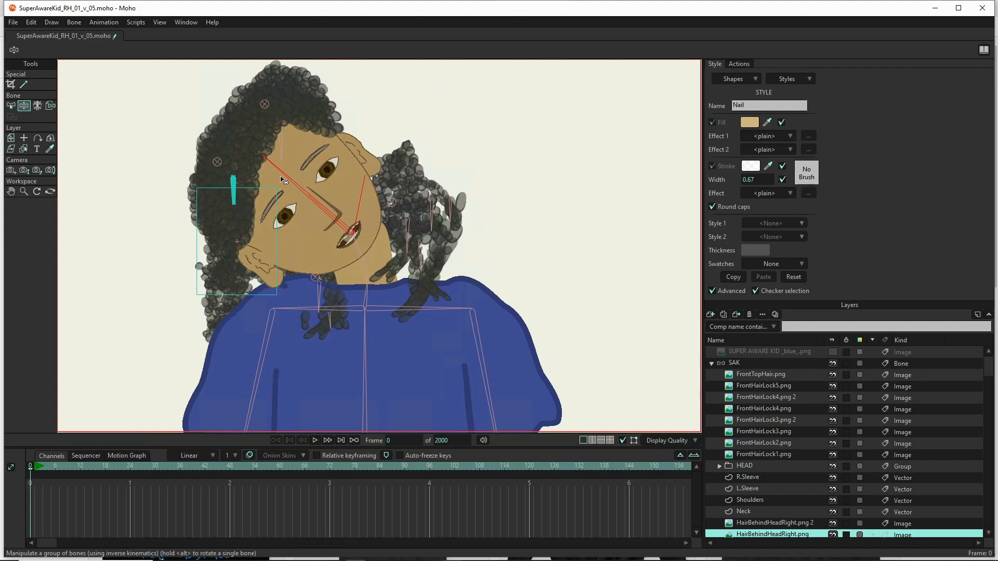
{"action": "left_click_drag", "start_coordinate": [288, 183], "coordinate": [418, 41]}
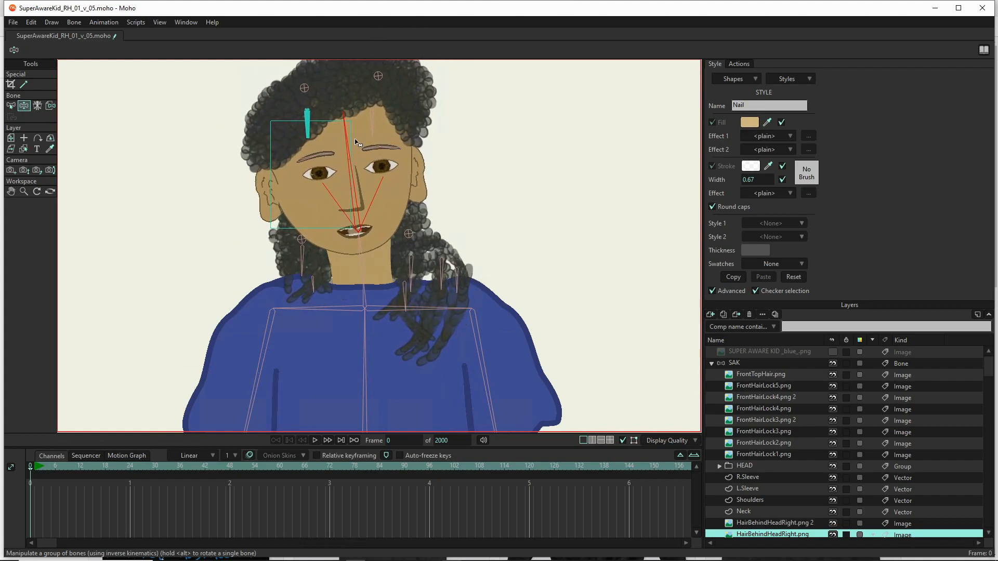
{"action": "left_click_drag", "start_coordinate": [345, 141], "coordinate": [363, 97]}
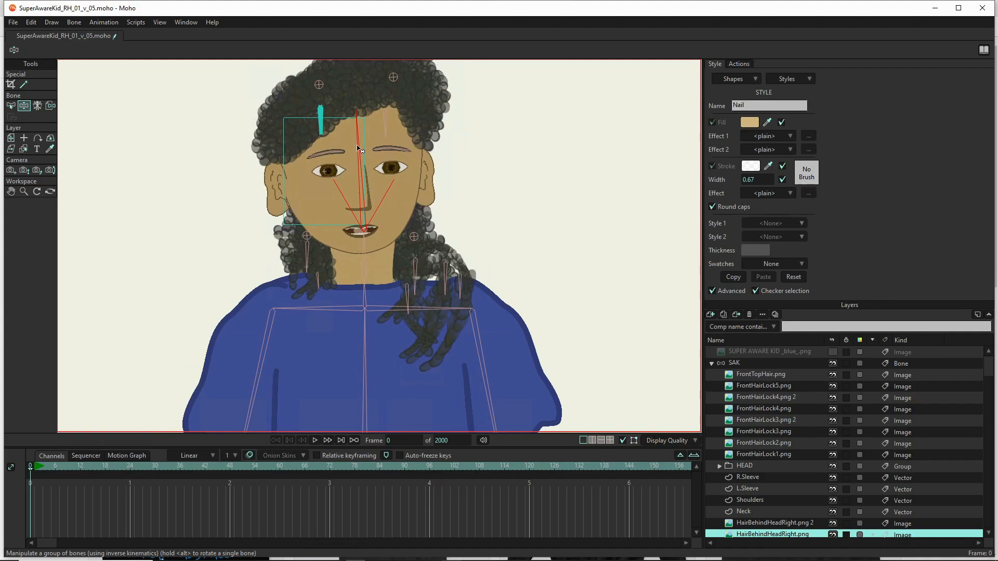
- Rotate the head bone once more and bring it back to an upright pose
{"action": "left_click_drag", "start_coordinate": [409, 165], "coordinate": [343, 77]}
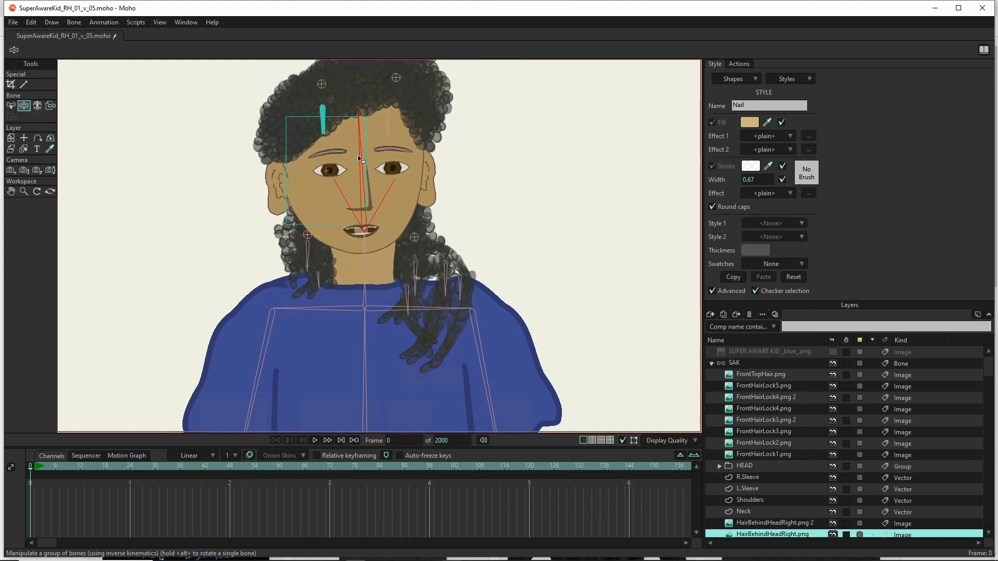
- Show the SUPER AWARE KID _blue_.png reference and compare the rigged character's shirt emblem, sleeves and full body with it
{"action": "scroll", "coordinate": [599, 389], "scroll_direction": "down", "scroll_amount": 3}
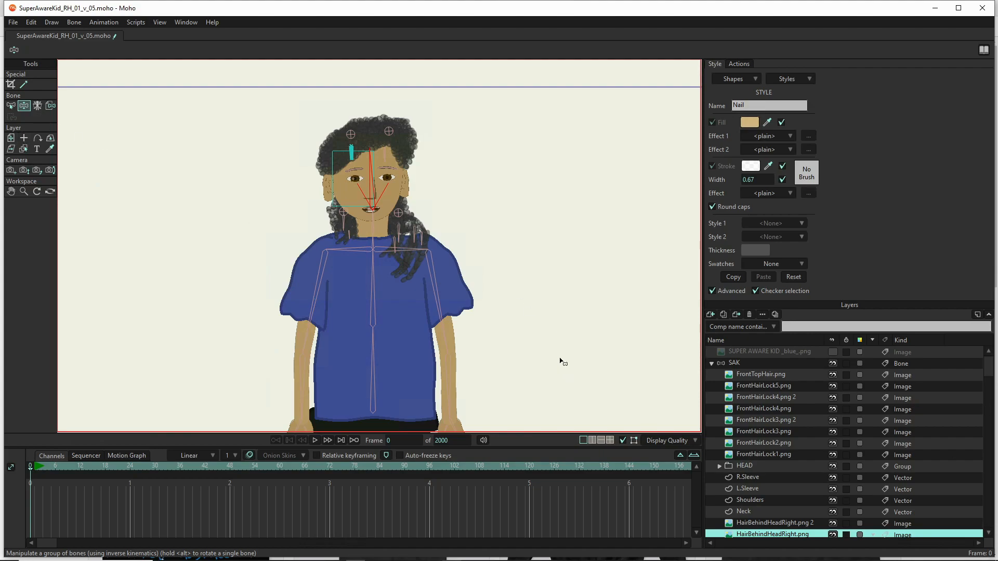
{"action": "left_click", "coordinate": [833, 352]}
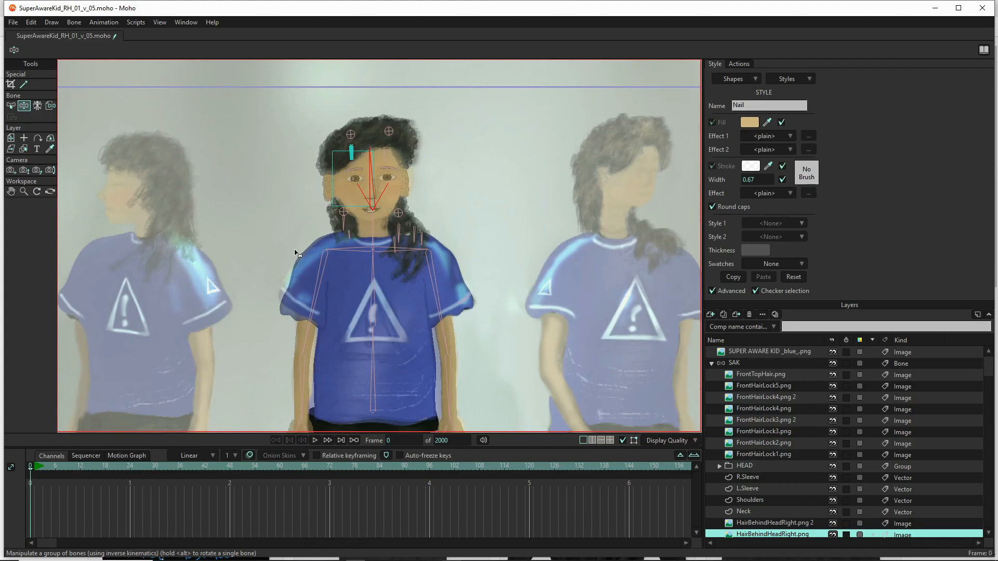
{"action": "scroll", "coordinate": [302, 265], "scroll_direction": "down", "scroll_amount": 3}
{"action": "scroll", "coordinate": [340, 309], "scroll_direction": "up", "scroll_amount": 3}
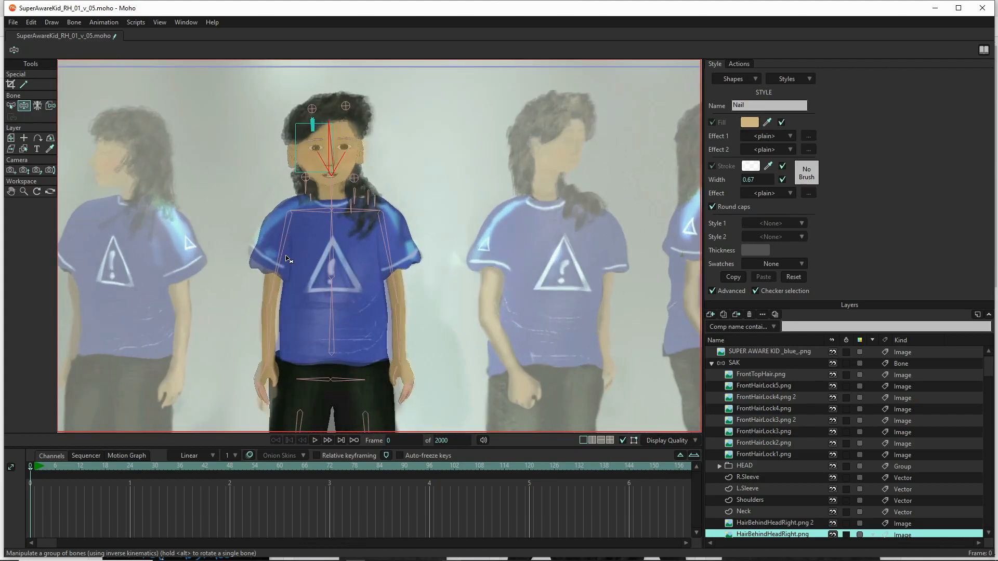
{"action": "scroll", "coordinate": [268, 259], "scroll_direction": "up", "scroll_amount": 2}
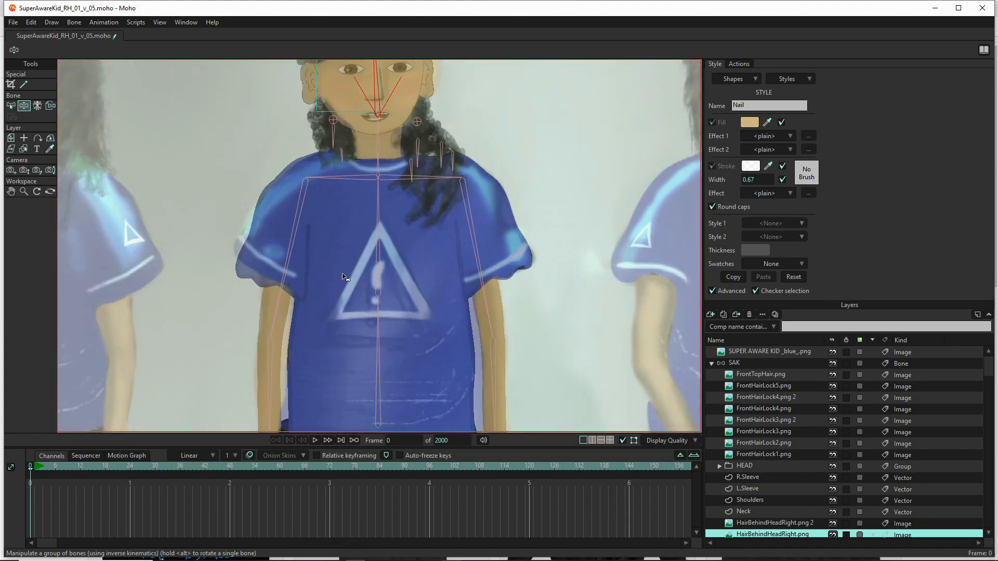
{"action": "scroll", "coordinate": [269, 266], "scroll_direction": "down", "scroll_amount": 2}
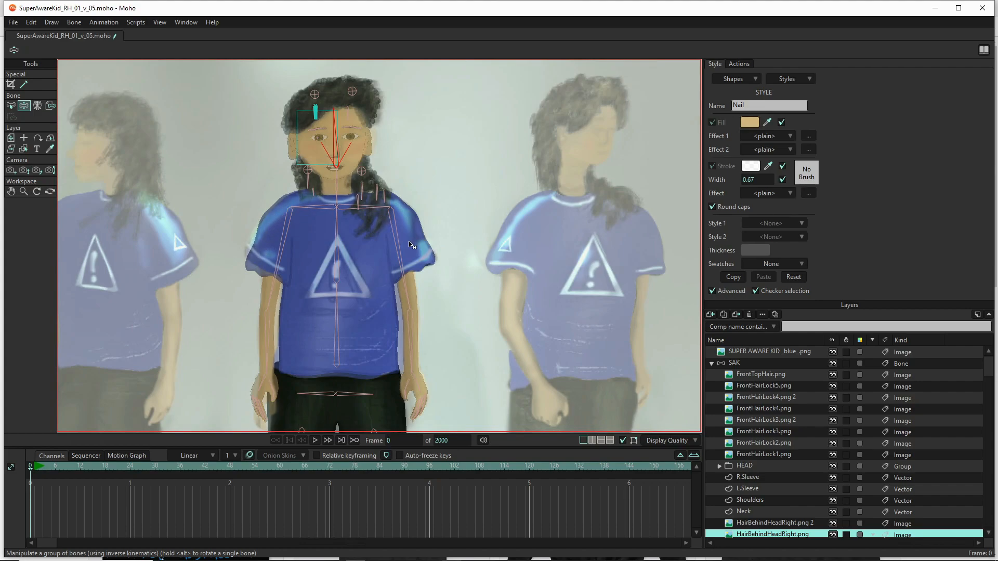
{"action": "left_click", "coordinate": [424, 269]}
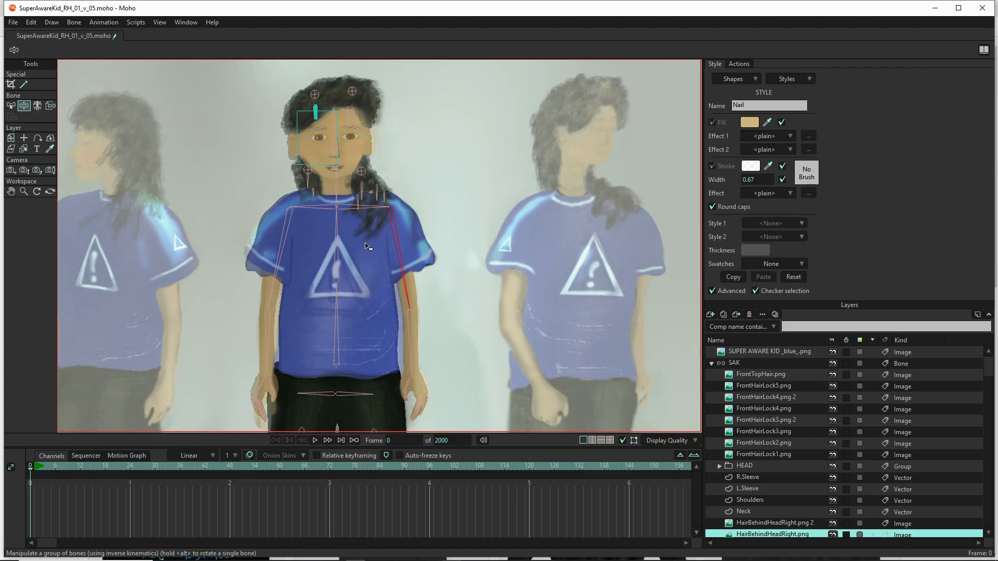
{"action": "scroll", "coordinate": [356, 342], "scroll_direction": "down", "scroll_amount": 5}
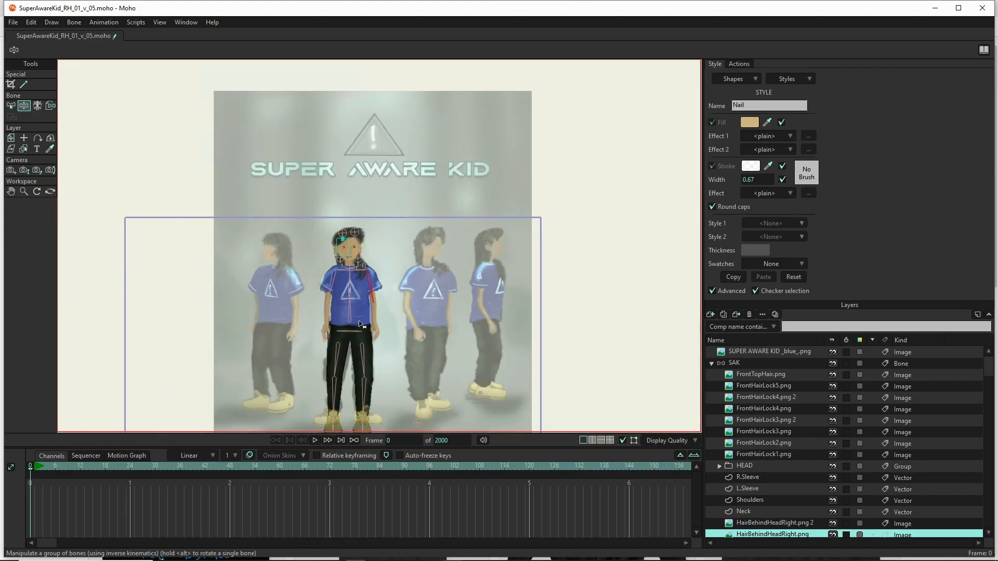
{"action": "scroll", "coordinate": [359, 378], "scroll_direction": "up", "scroll_amount": 3}
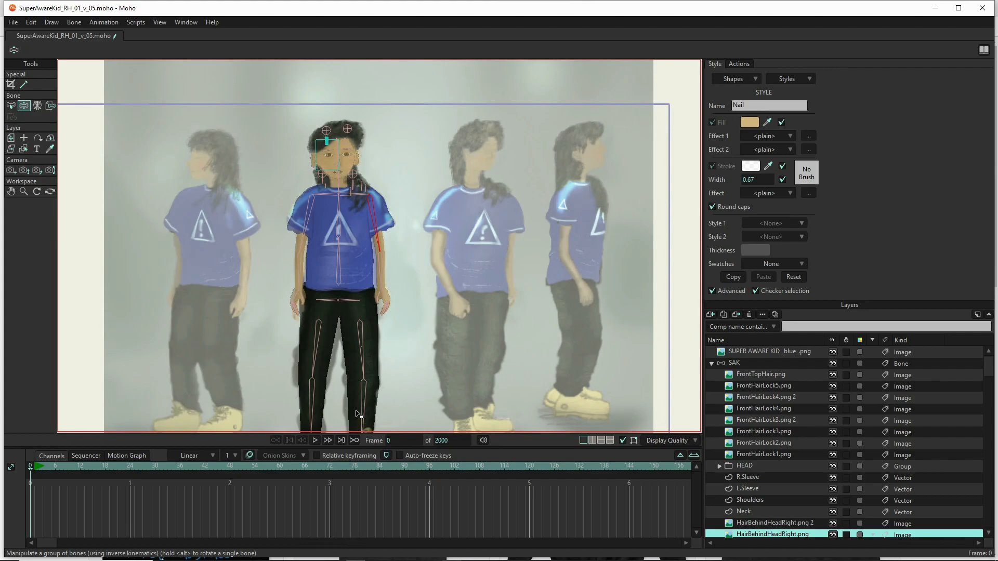
- Hide the SAK bone layer and set the SUPER AWARE KID _blue_.png layer's opacity to 100%
{"action": "scroll", "coordinate": [286, 322], "scroll_direction": "down", "scroll_amount": 2}
{"action": "left_click_drag", "start_coordinate": [325, 389], "coordinate": [325, 339]}
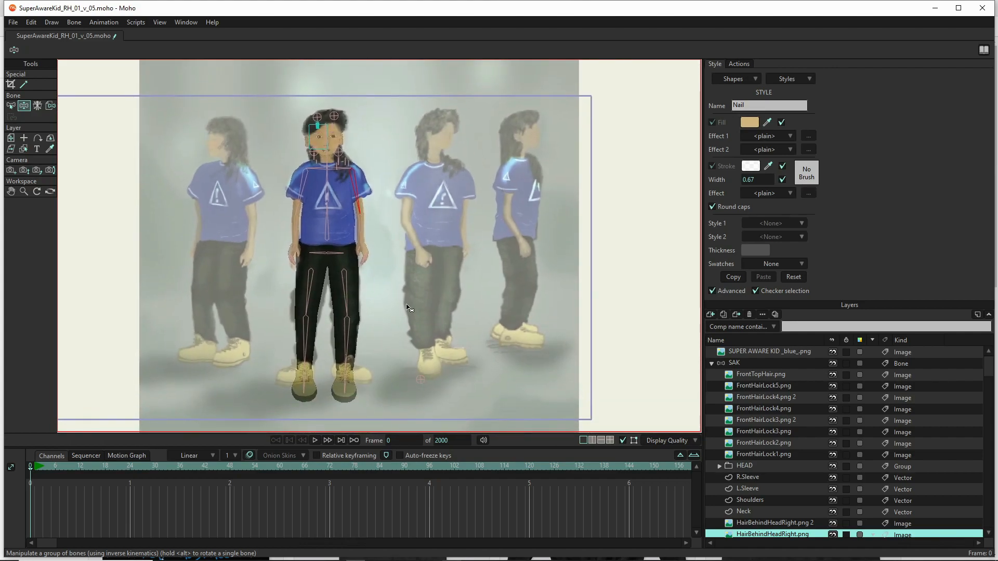
{"action": "left_click", "coordinate": [833, 364]}
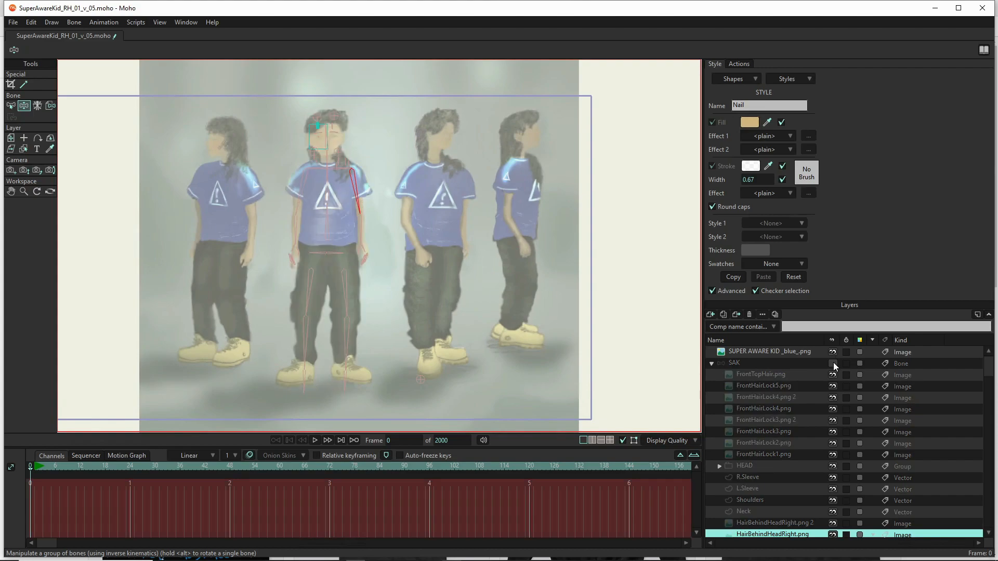
{"action": "double_click", "coordinate": [804, 351]}
{"action": "left_click_drag", "start_coordinate": [680, 144], "coordinate": [950, 144]}
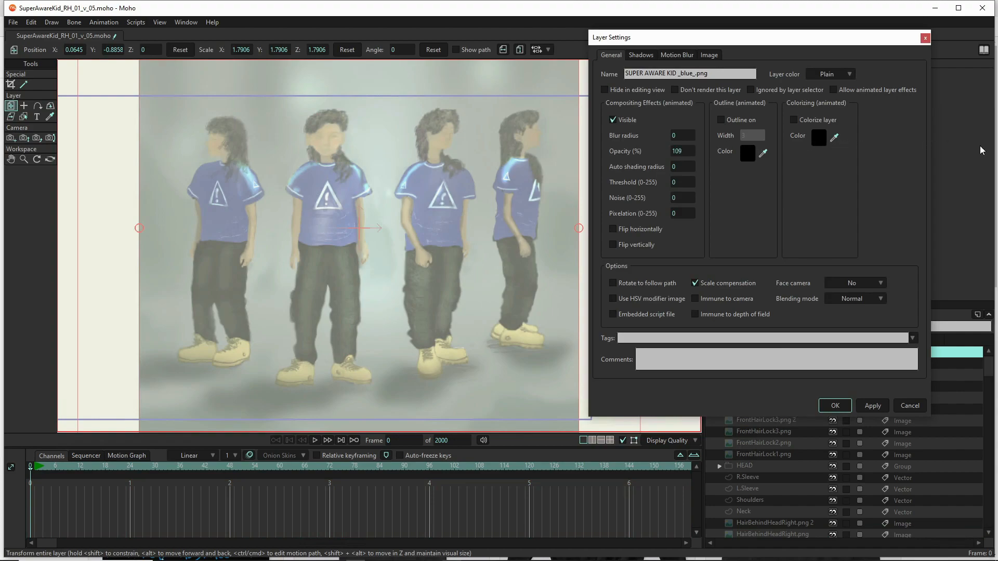
{"action": "left_click", "coordinate": [874, 406]}
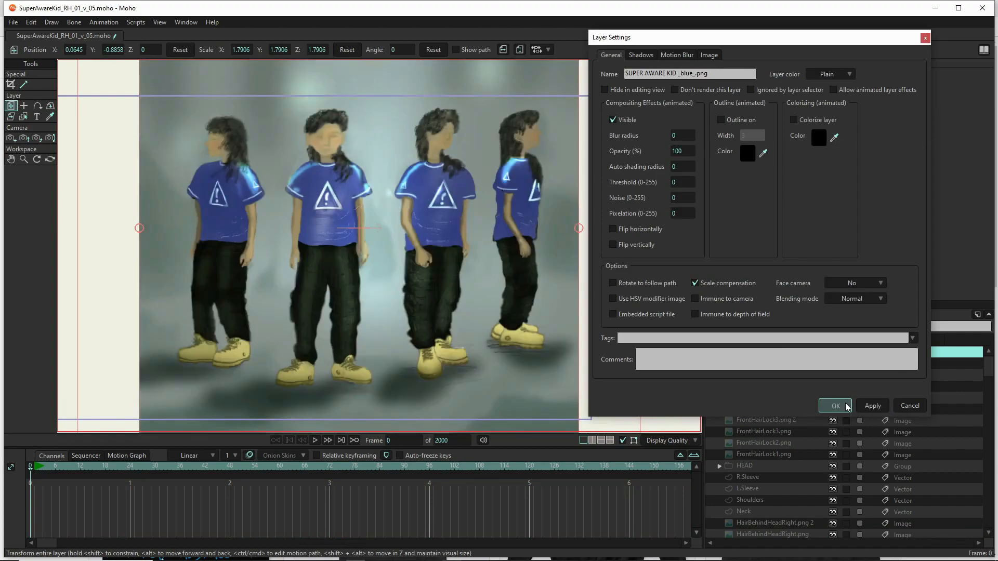
{"action": "left_click", "coordinate": [835, 406]}
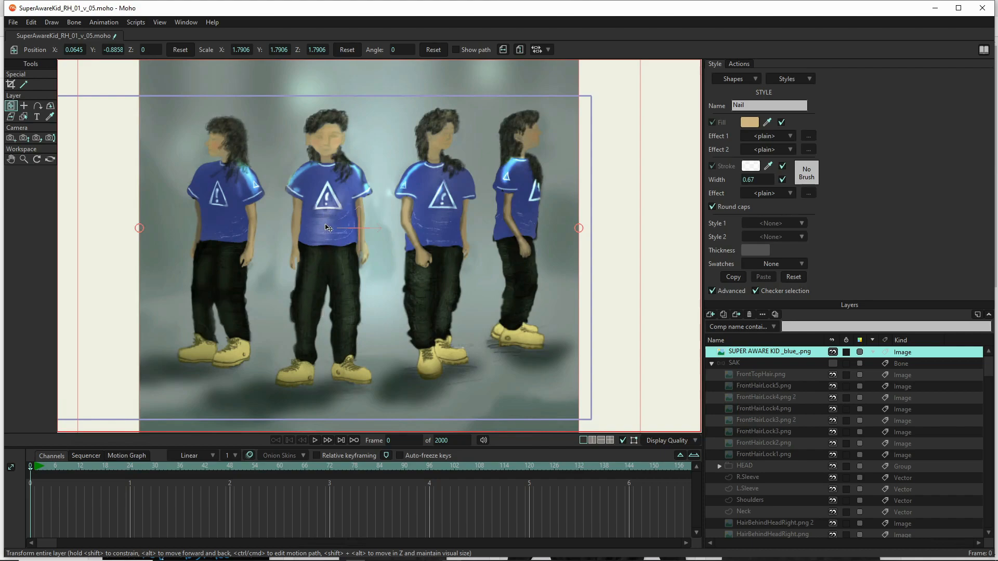
- Create a new style named Highlight and give it a white fill
{"action": "left_click", "coordinate": [785, 78]}
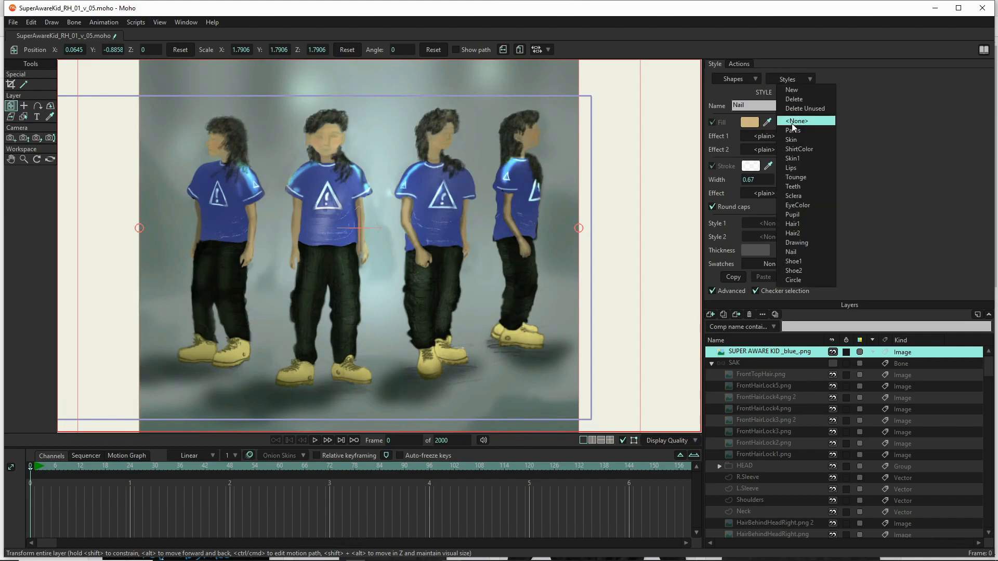
{"action": "left_click", "coordinate": [797, 89]}
{"action": "type", "text": "Highlight"}
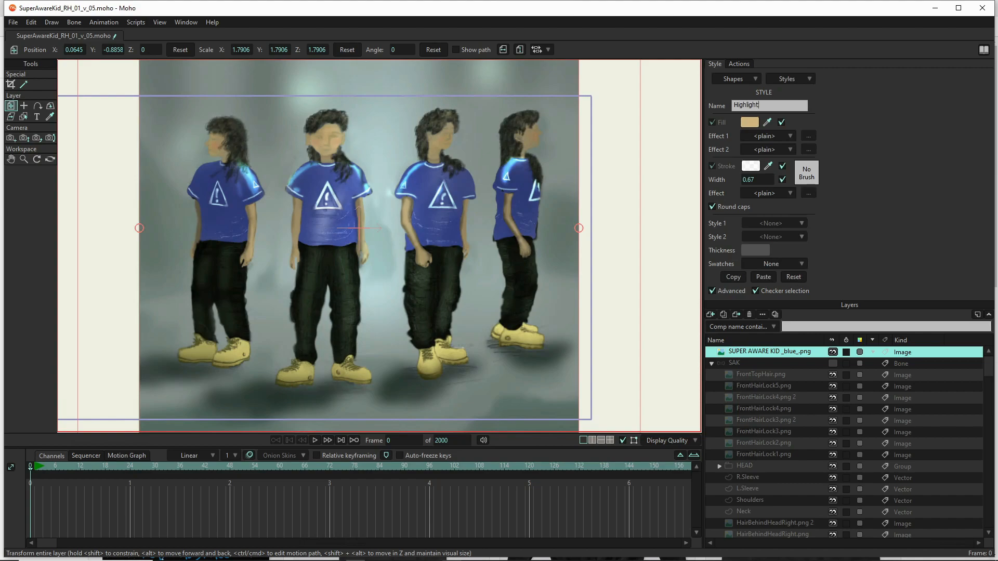
{"action": "key", "text": "Return"}
{"action": "left_click", "coordinate": [748, 122]}
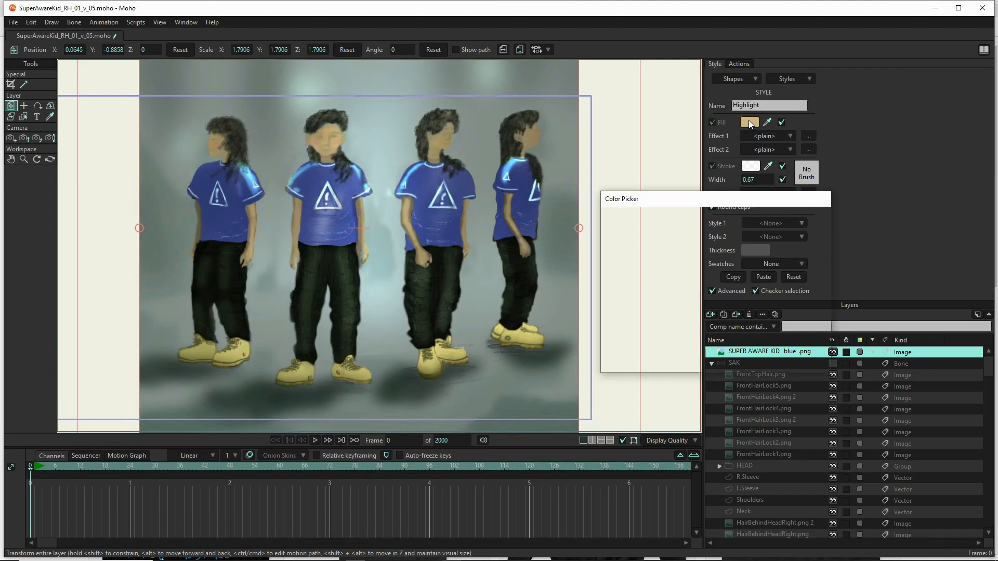
{"action": "left_click", "coordinate": [610, 220]}
{"action": "left_click_drag", "start_coordinate": [609, 216], "coordinate": [594, 192]}
{"action": "left_click", "coordinate": [770, 359]}
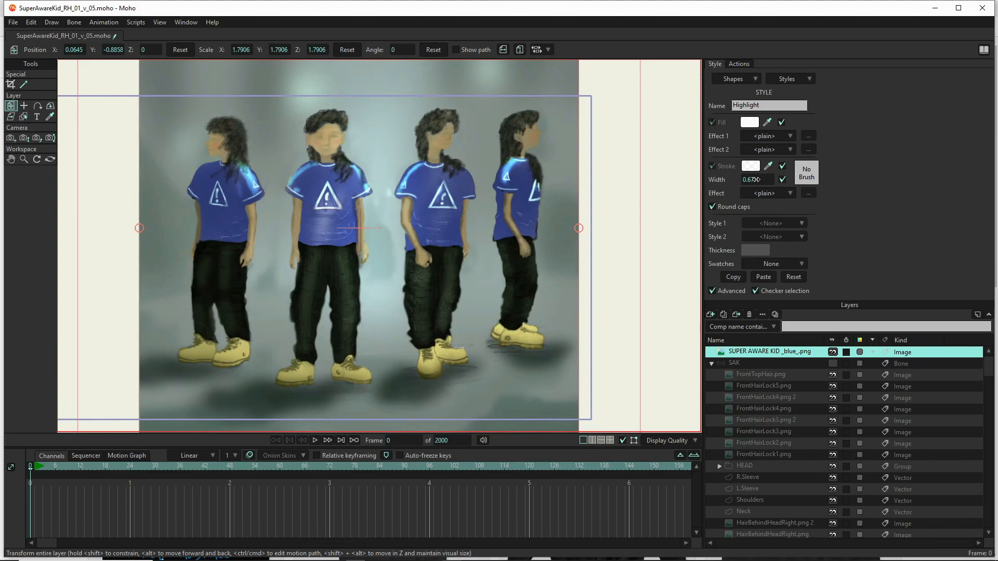
- Set the Highlight style's stroke width to 0.25 and make its stroke colour transparent
{"action": "left_click_drag", "start_coordinate": [755, 179], "coordinate": [549, 162]}
{"action": "left_click", "coordinate": [782, 76]}
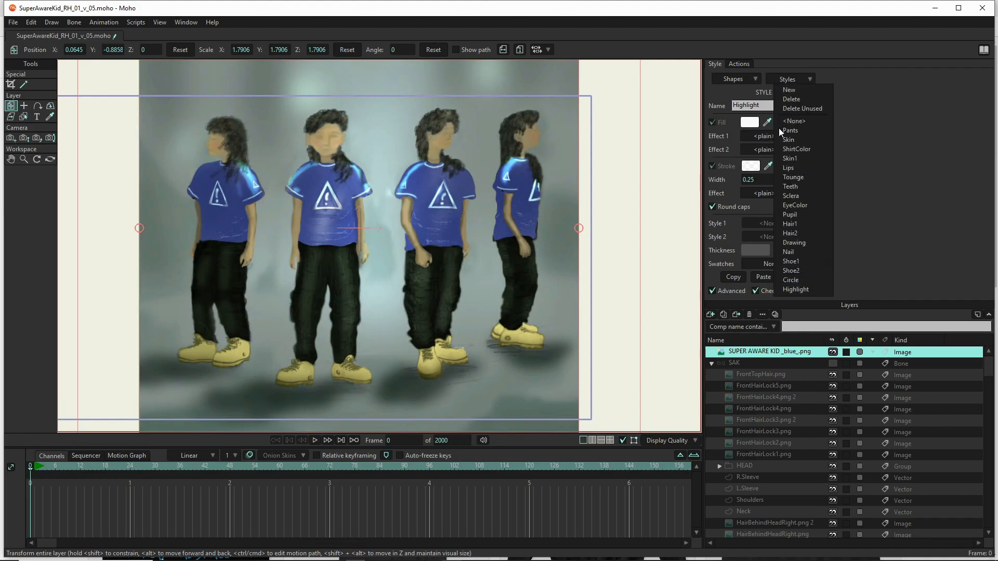
{"action": "left_click", "coordinate": [781, 77]}
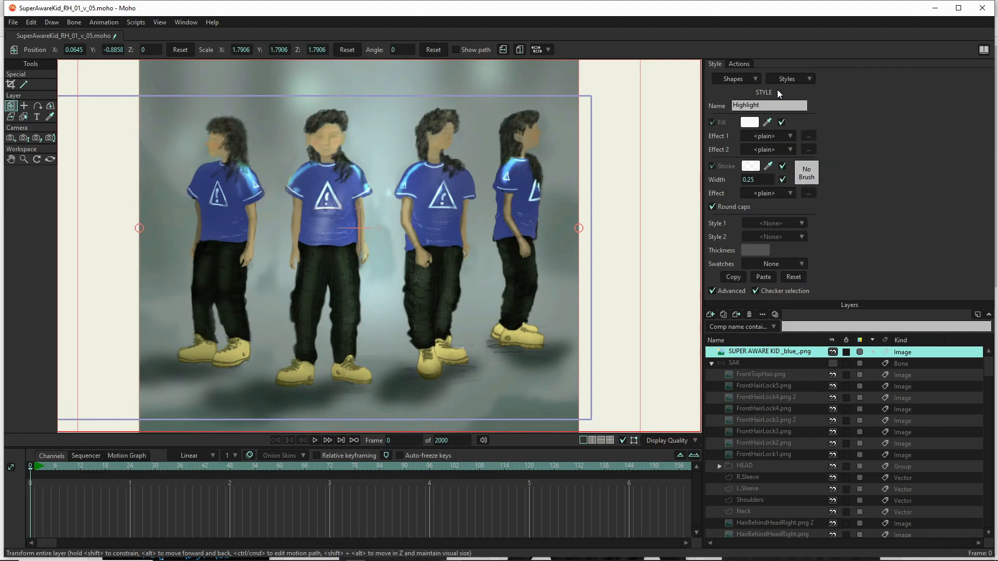
{"action": "left_click", "coordinate": [751, 166]}
{"action": "left_click_drag", "start_coordinate": [767, 225], "coordinate": [768, 344]}
{"action": "left_click", "coordinate": [769, 359]}
- Reduce the alpha of the Highlight style's white fill to about 50
{"action": "left_click", "coordinate": [784, 135]}
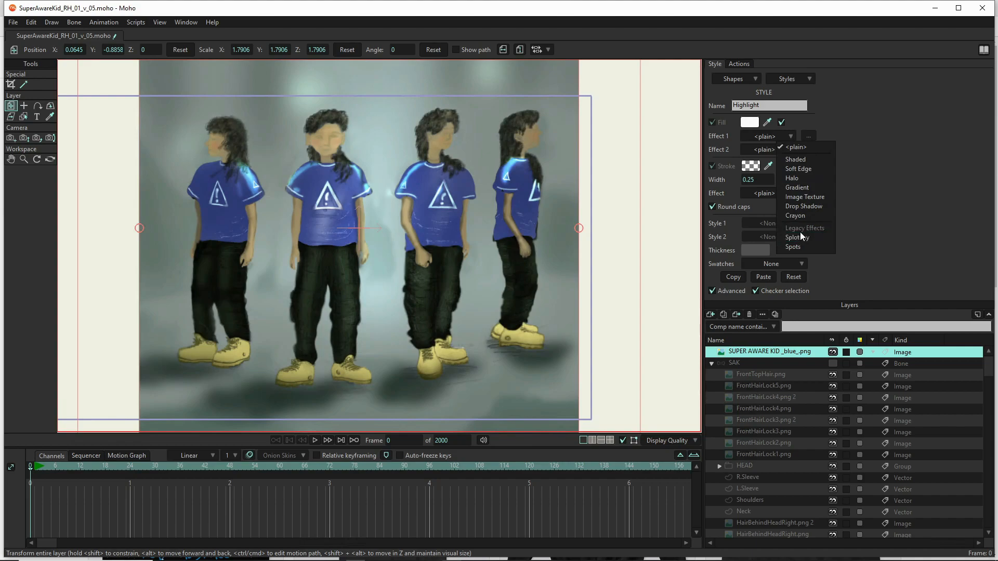
{"action": "left_click", "coordinate": [746, 128]}
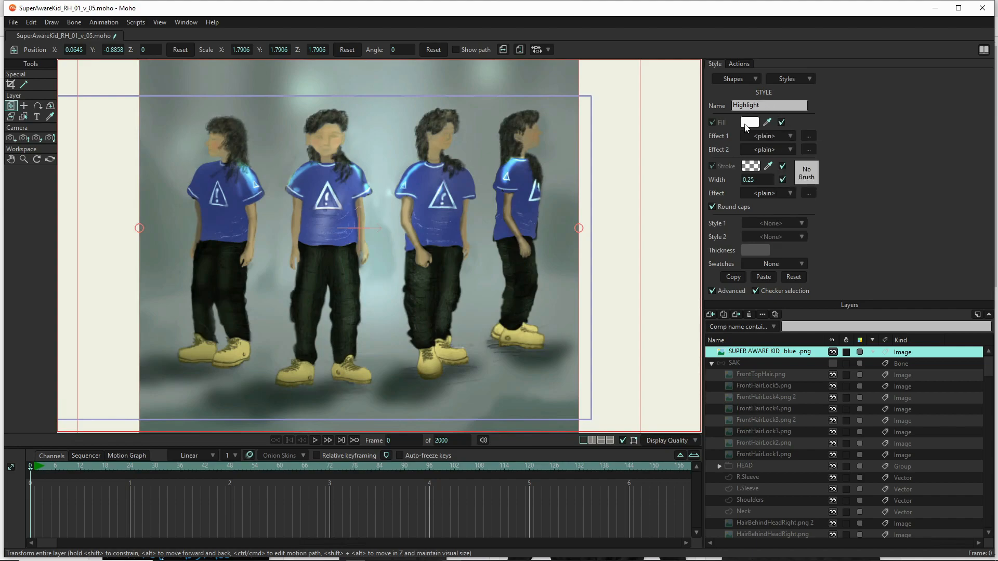
{"action": "left_click", "coordinate": [748, 123]}
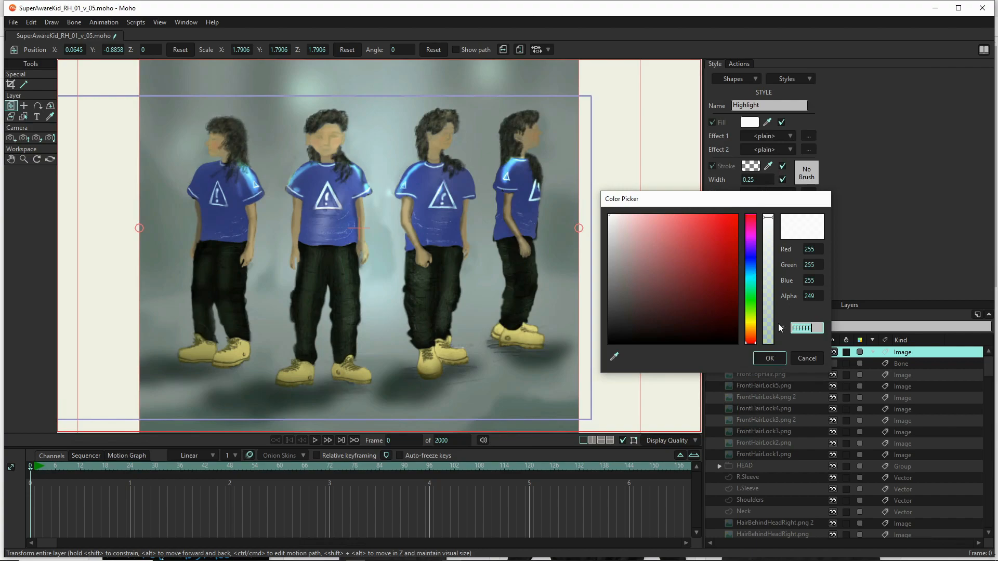
{"action": "left_click", "coordinate": [772, 307]}
{"action": "left_click_drag", "start_coordinate": [772, 308], "coordinate": [771, 317]}
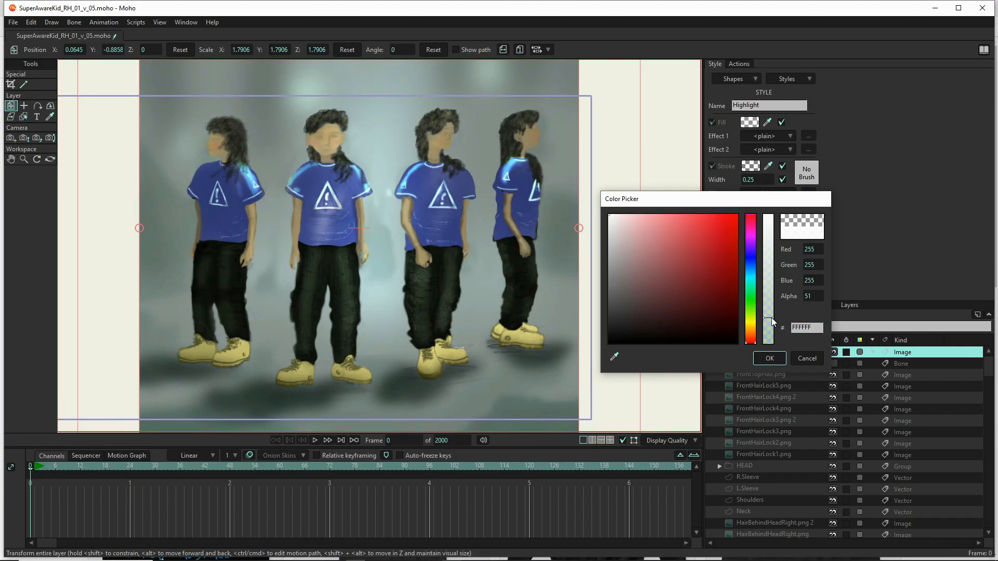
{"action": "left_click", "coordinate": [776, 359]}
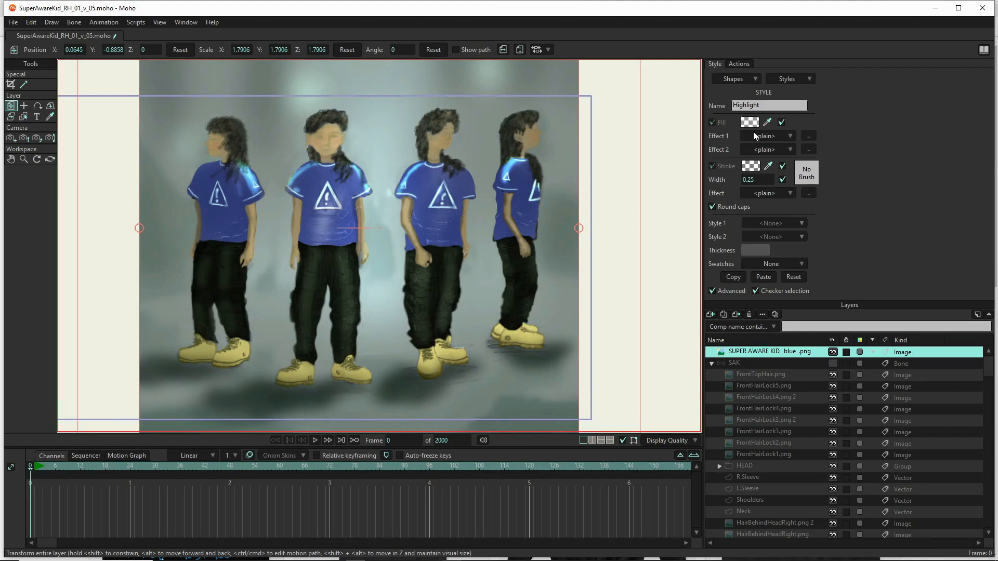
- Assign the Splotchy effect as Effect 1 of the Highlight style's fill, leaving its settings unmodified
{"action": "left_click", "coordinate": [775, 137]}
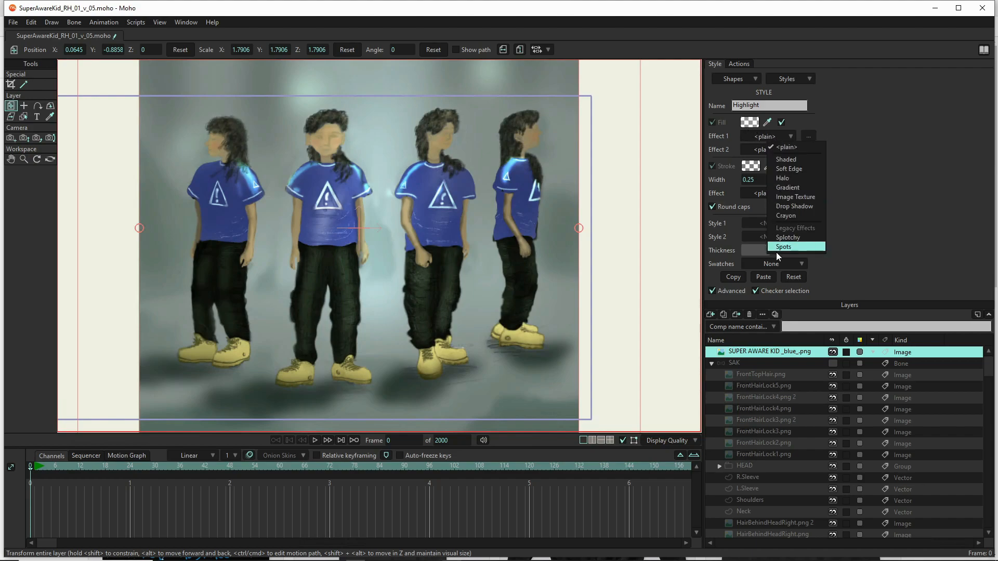
{"action": "left_click", "coordinate": [787, 238]}
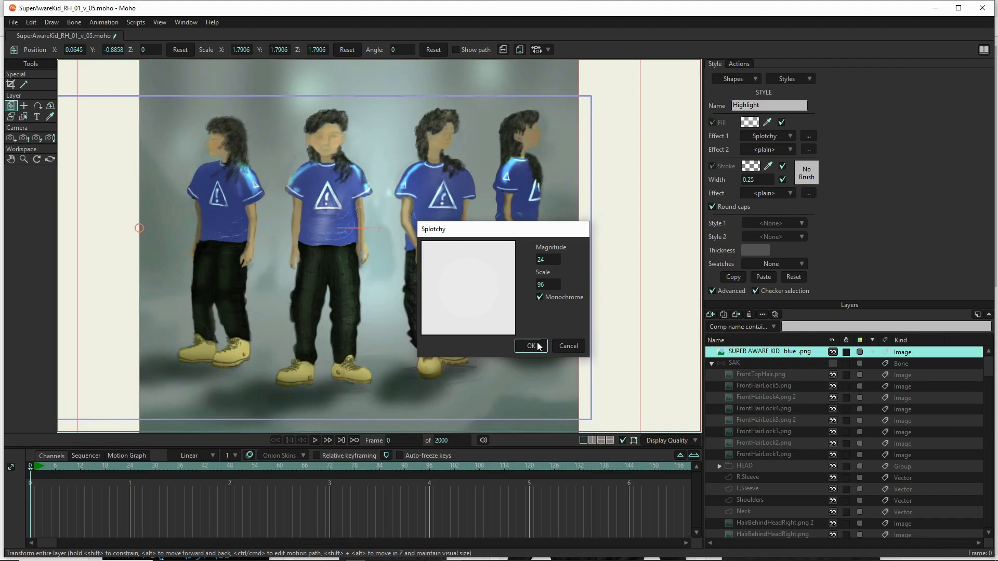
{"action": "left_click", "coordinate": [572, 345]}
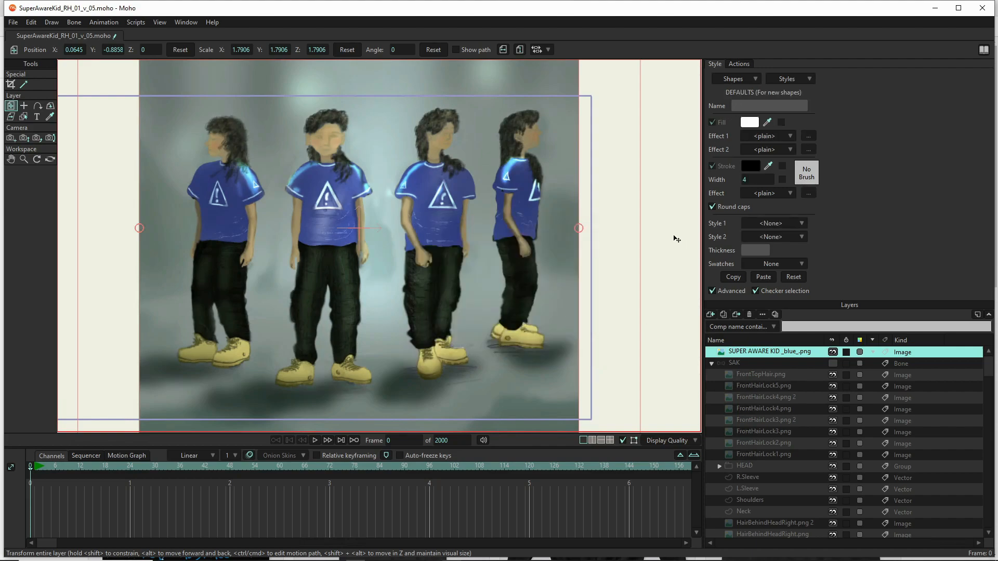
- Set the default fill for new shapes to red DF4949 and assign it the Splotchy effect
{"action": "left_click", "coordinate": [745, 126]}
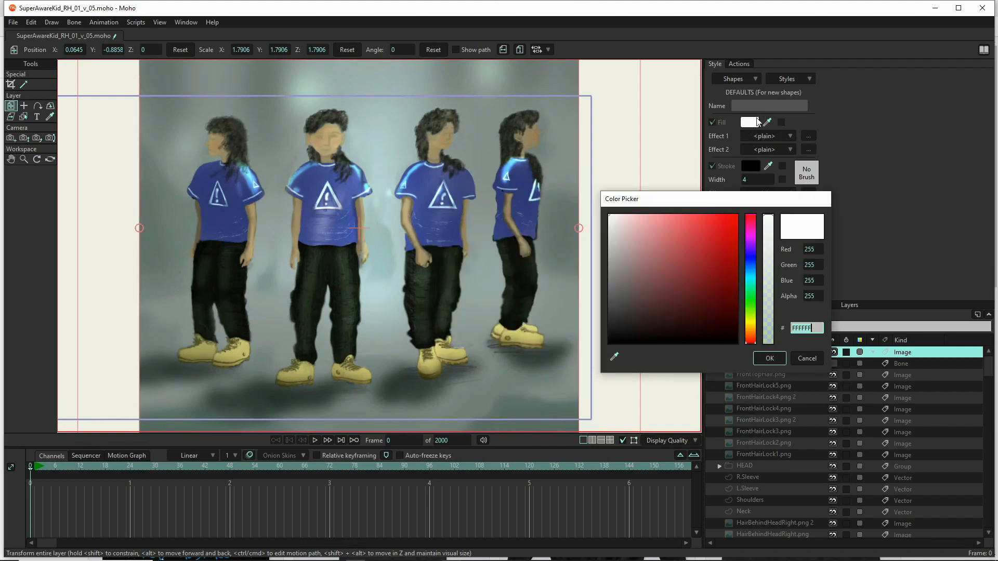
{"action": "left_click", "coordinate": [696, 231]}
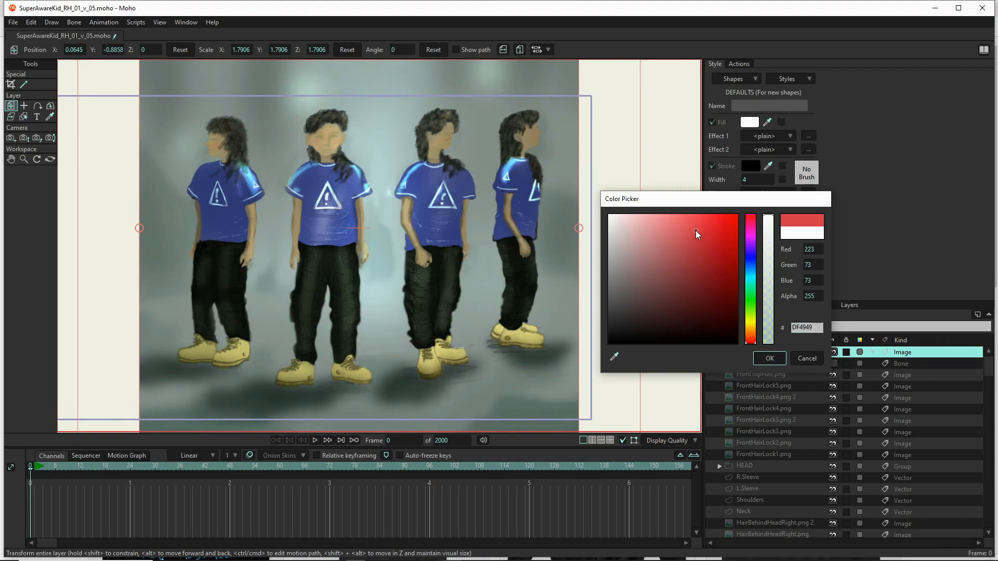
{"action": "left_click", "coordinate": [769, 359]}
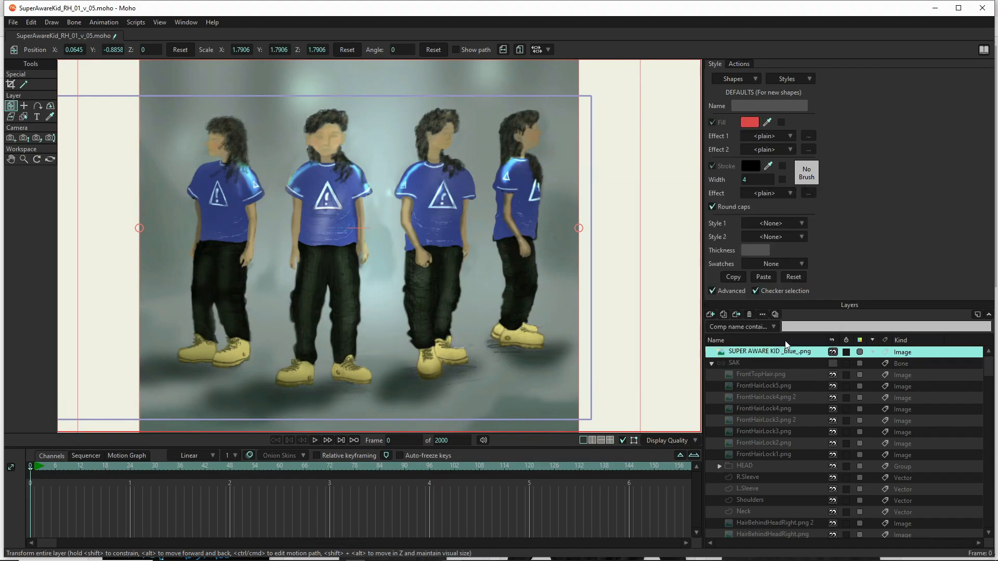
{"action": "left_click", "coordinate": [790, 135]}
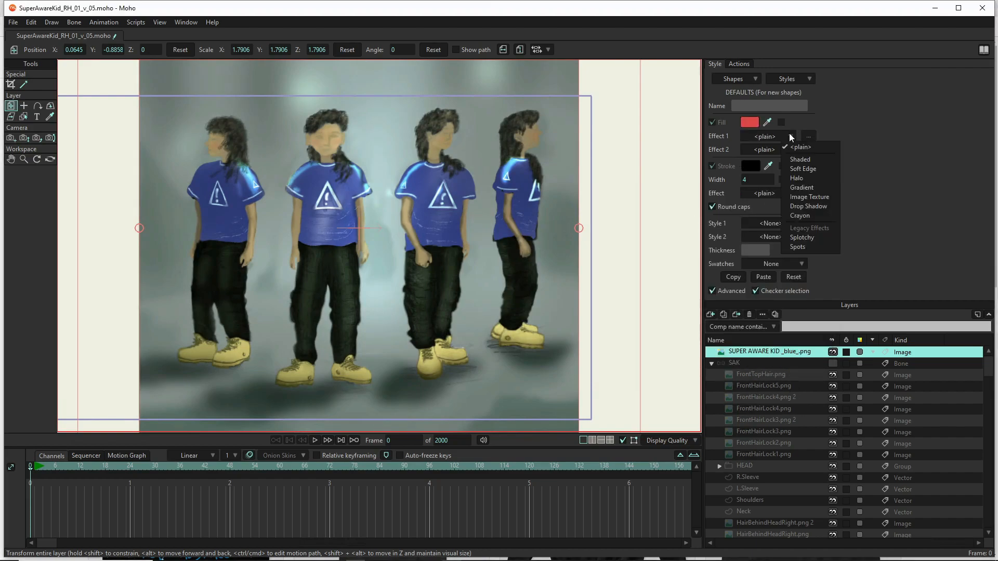
{"action": "left_click", "coordinate": [806, 237]}
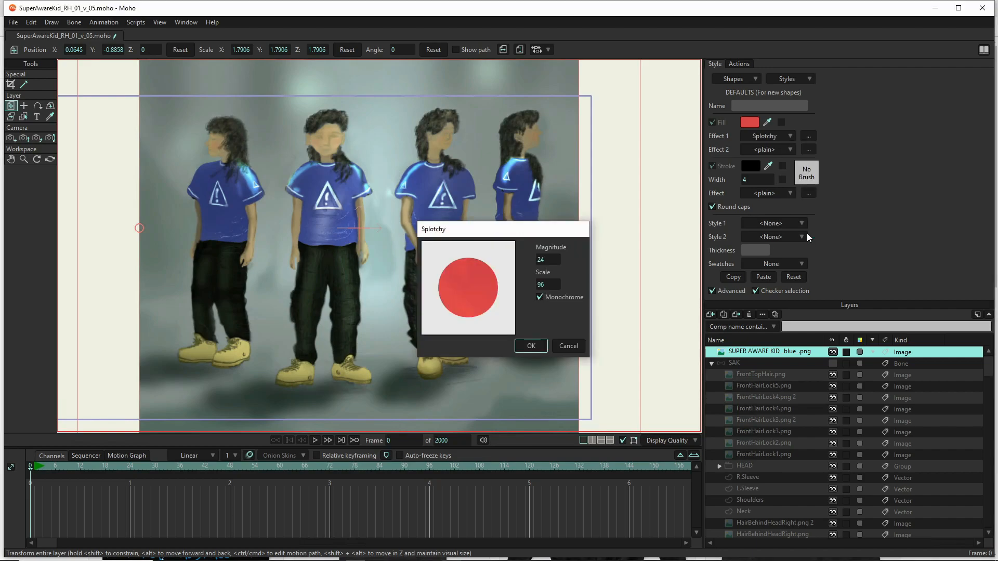
{"action": "left_click", "coordinate": [571, 347]}
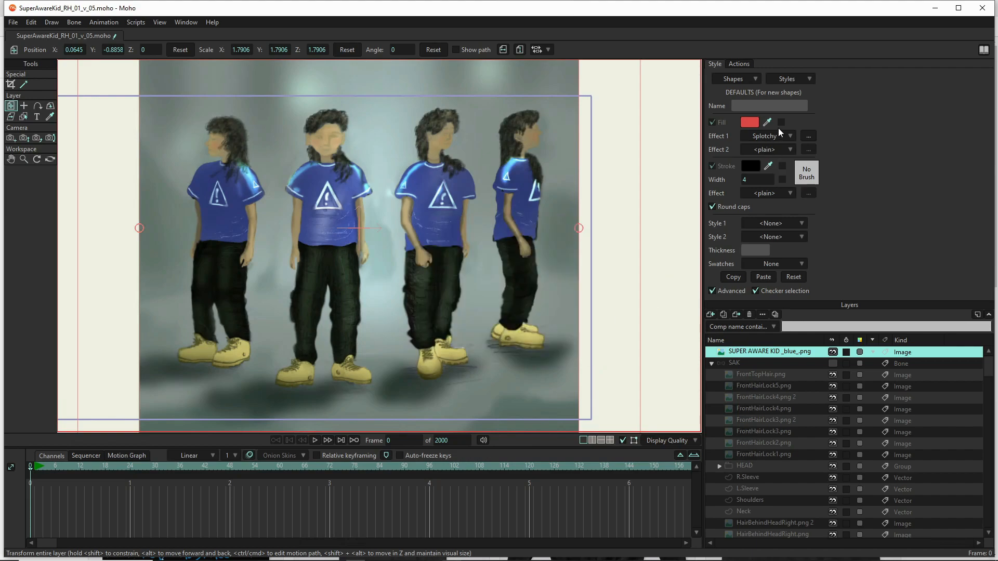
- Reselect the Highlight style and change its fill colour to red DA1818
{"action": "left_click", "coordinate": [791, 74]}
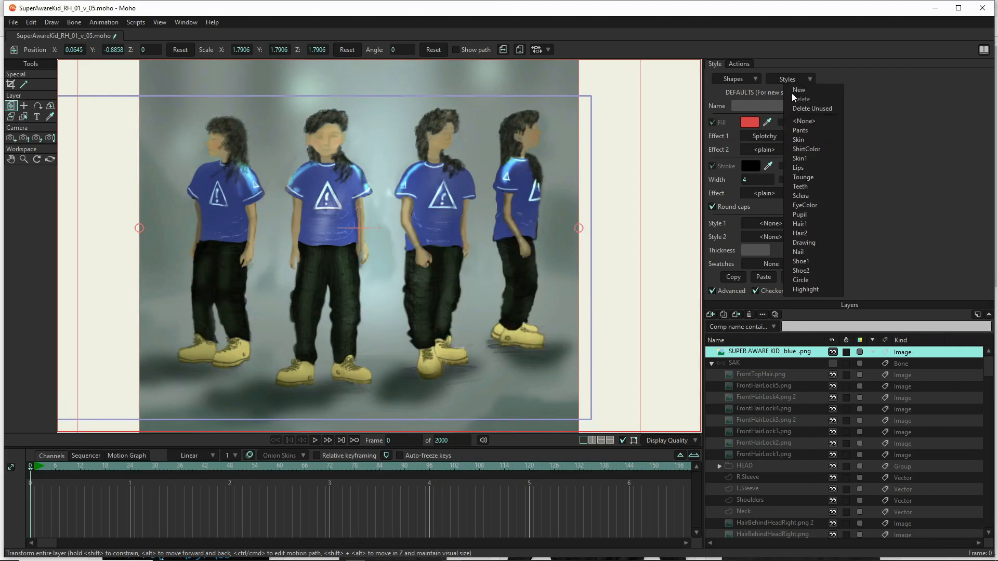
{"action": "left_click", "coordinate": [805, 291]}
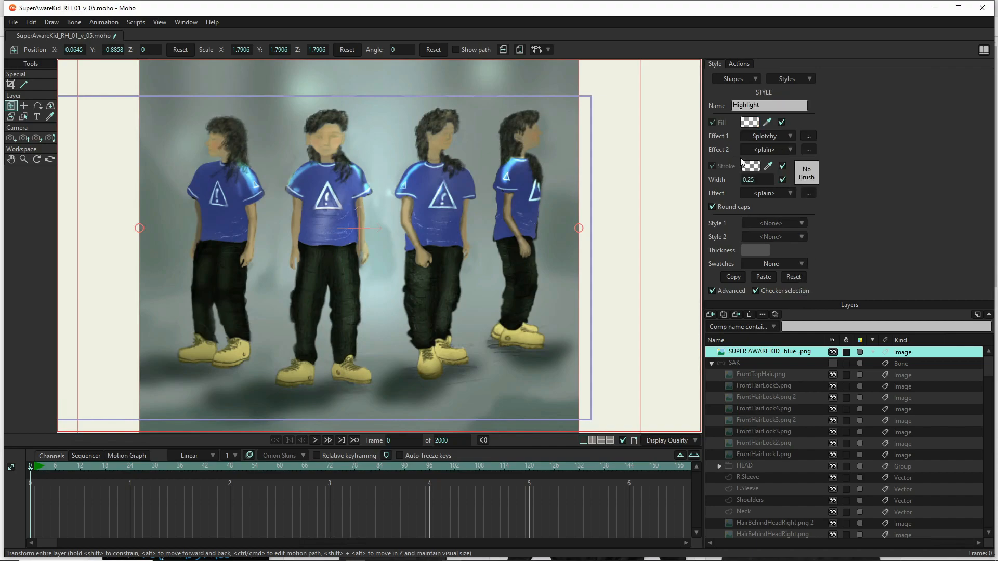
{"action": "left_click", "coordinate": [747, 123]}
{"action": "left_click", "coordinate": [704, 220]}
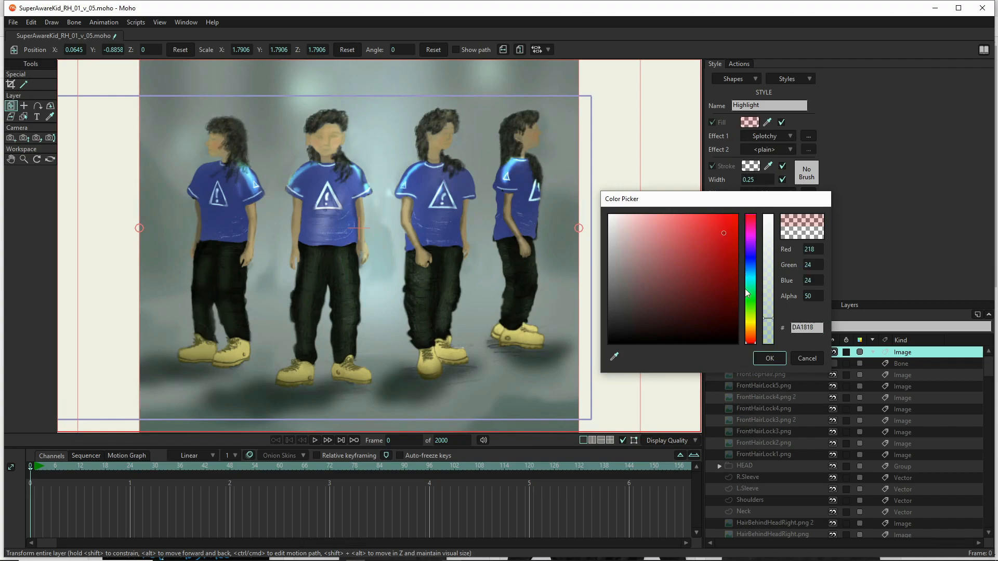
{"action": "left_click", "coordinate": [778, 359]}
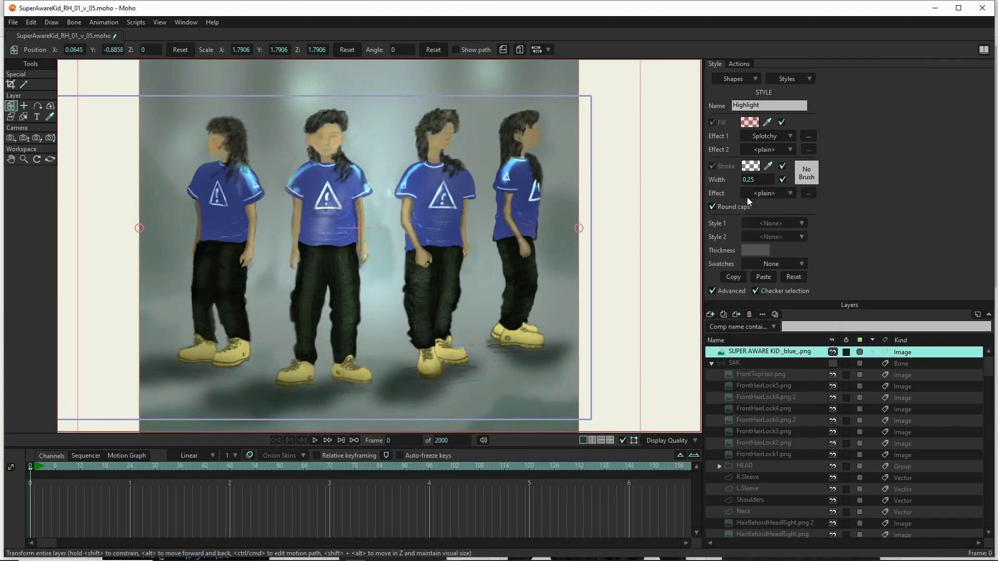
- Try different magnitude and scale values for the Highlight style's Splotchy effect, including a magnitude of 1, and discard them
{"action": "left_click", "coordinate": [808, 136]}
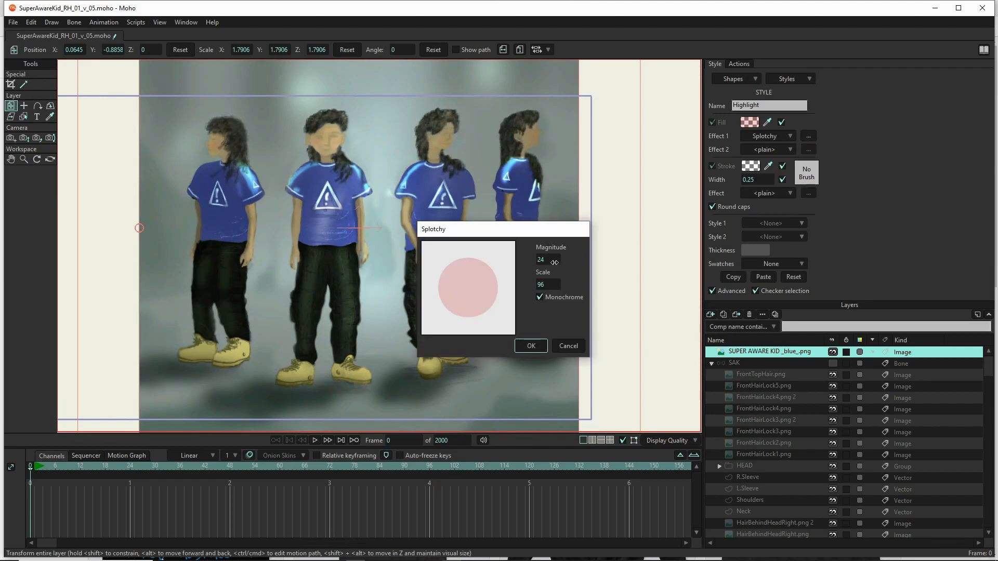
{"action": "left_click_drag", "start_coordinate": [554, 262], "coordinate": [578, 261]}
{"action": "left_click_drag", "start_coordinate": [659, 261], "coordinate": [405, 276]}
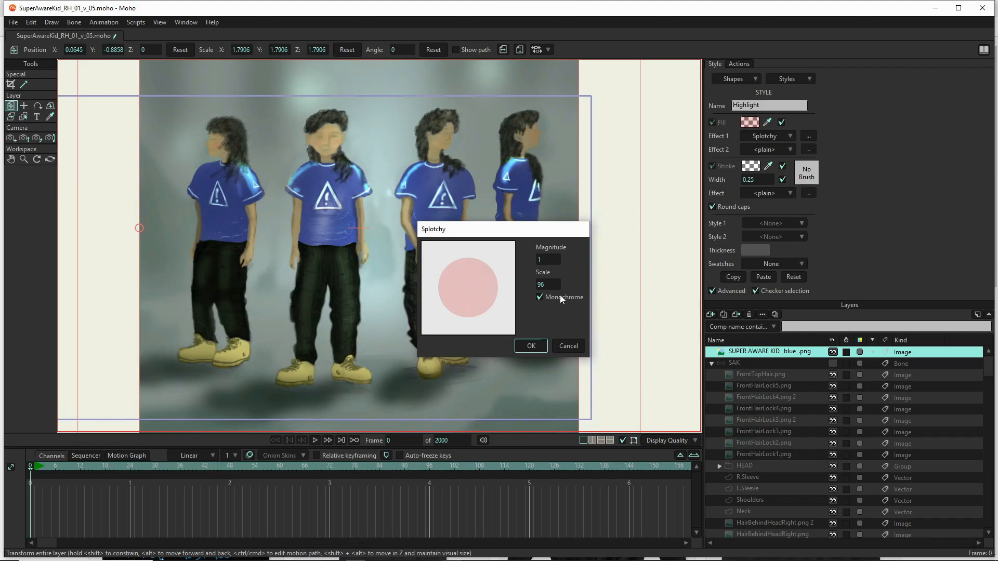
{"action": "left_click_drag", "start_coordinate": [546, 284], "coordinate": [261, 296]}
{"action": "left_click_drag", "start_coordinate": [487, 276], "coordinate": [753, 277]}
{"action": "left_click", "coordinate": [571, 345]}
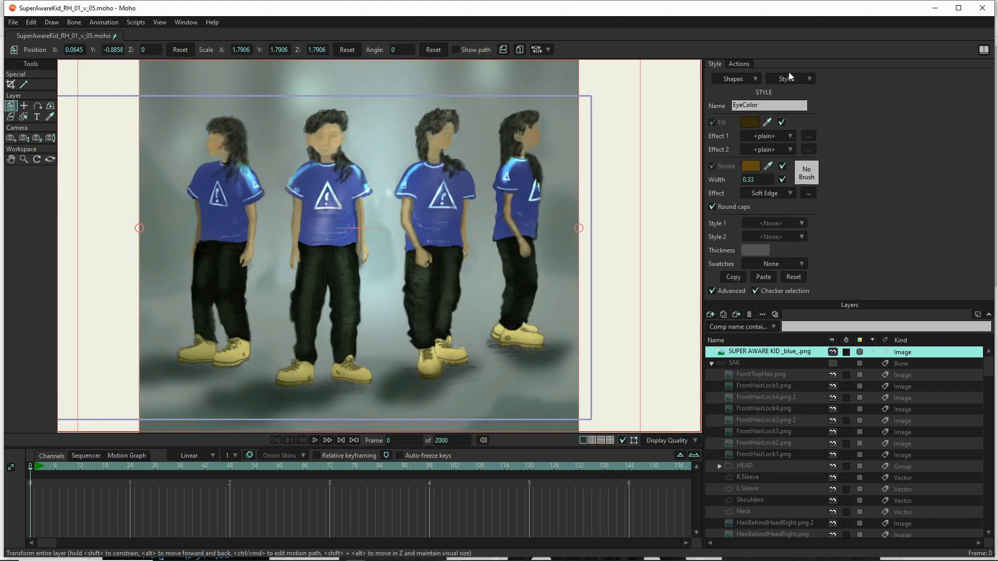
- Reselect the Highlight style and raise its red fill's alpha to 250
{"action": "left_click", "coordinate": [788, 77]}
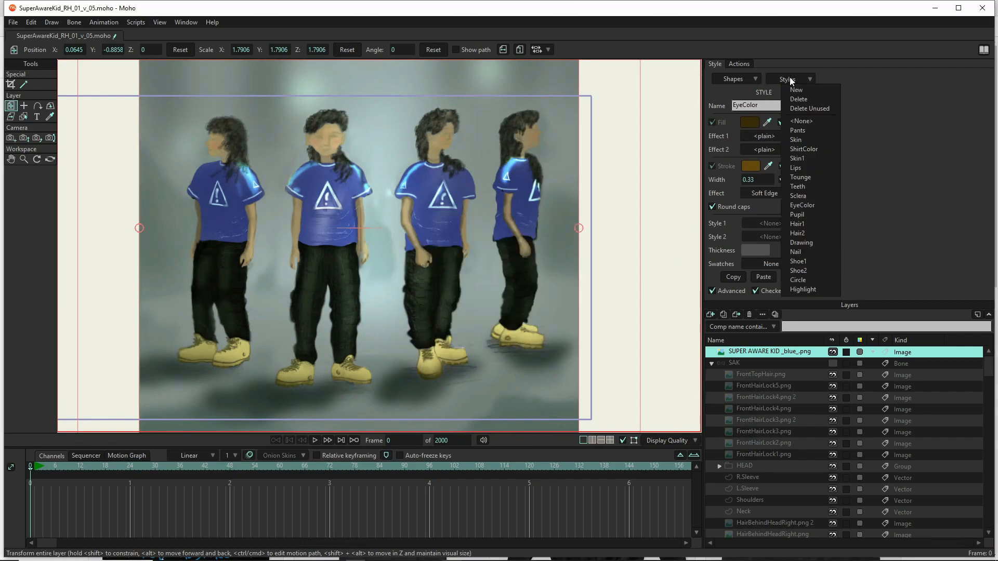
{"action": "left_click", "coordinate": [816, 289]}
{"action": "left_click", "coordinate": [750, 122]}
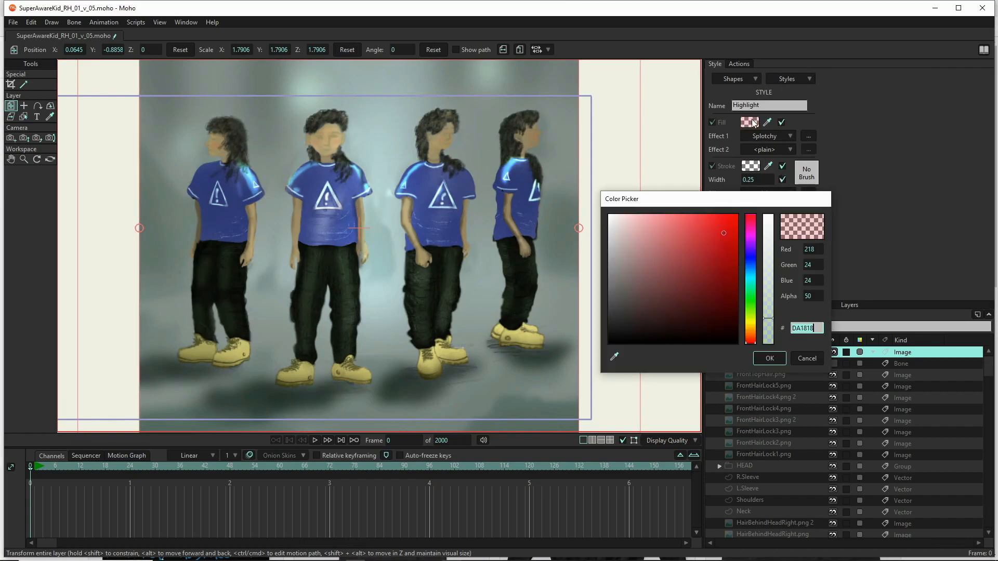
{"action": "left_click", "coordinate": [768, 218]}
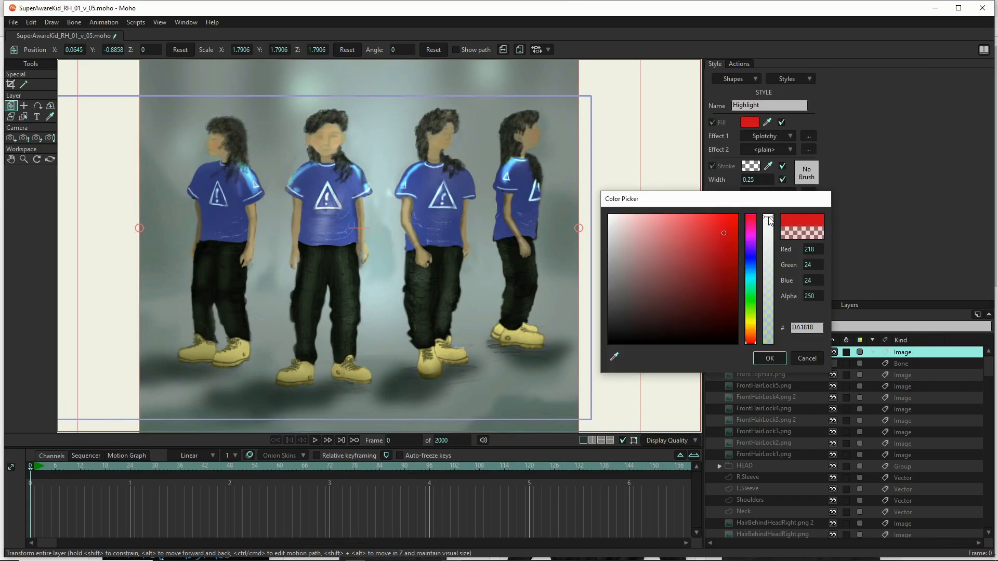
{"action": "left_click", "coordinate": [770, 359]}
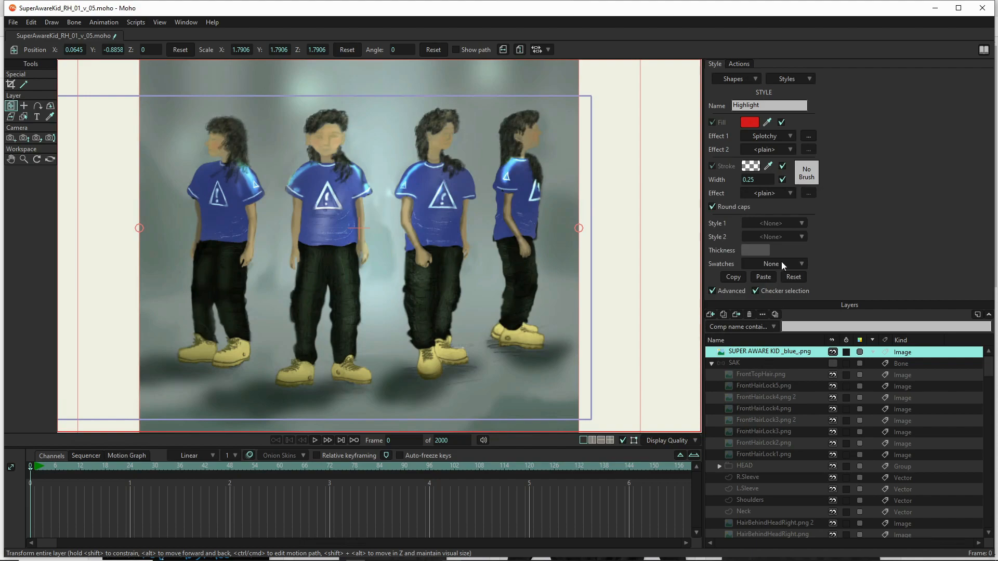
- Reduce the scale of the Highlight style's Splotchy effect to 13 and tune its magnitude, trying values such as 69 and 1
{"action": "left_click", "coordinate": [808, 137]}
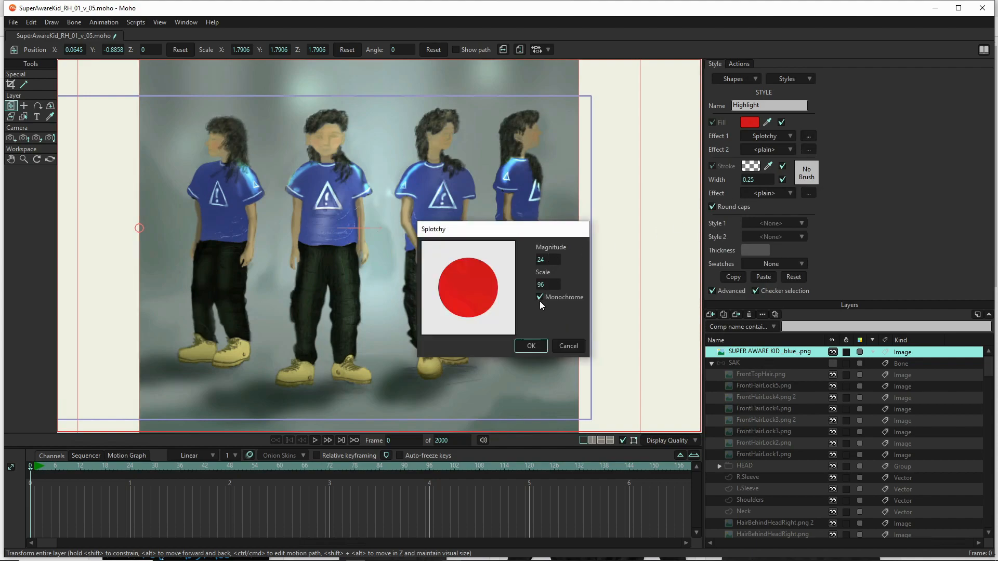
{"action": "left_click_drag", "start_coordinate": [544, 284], "coordinate": [184, 305]}
{"action": "left_click_drag", "start_coordinate": [546, 285], "coordinate": [491, 307]}
{"action": "left_click_drag", "start_coordinate": [554, 258], "coordinate": [753, 242]}
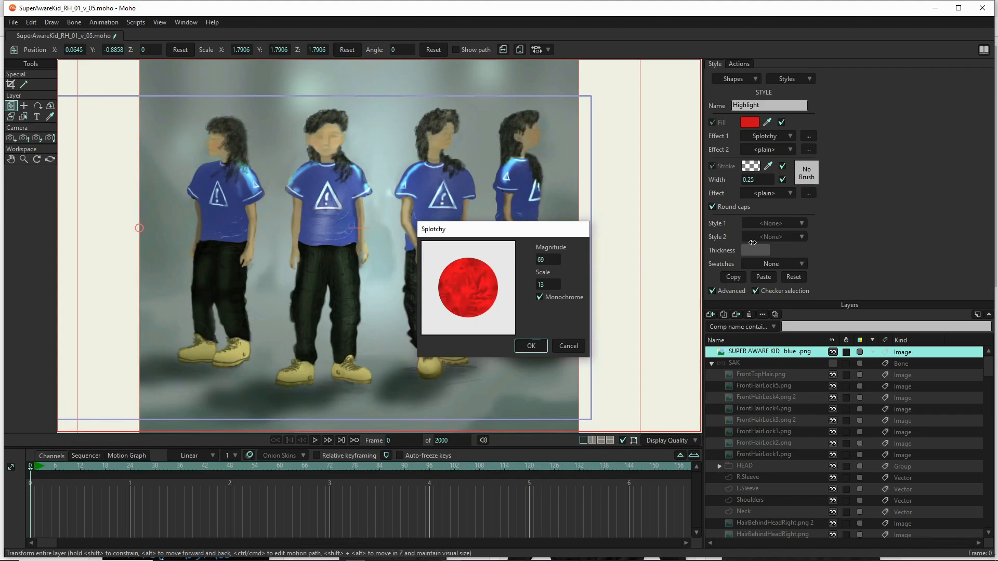
{"action": "left_click_drag", "start_coordinate": [659, 250], "coordinate": [383, 240]}
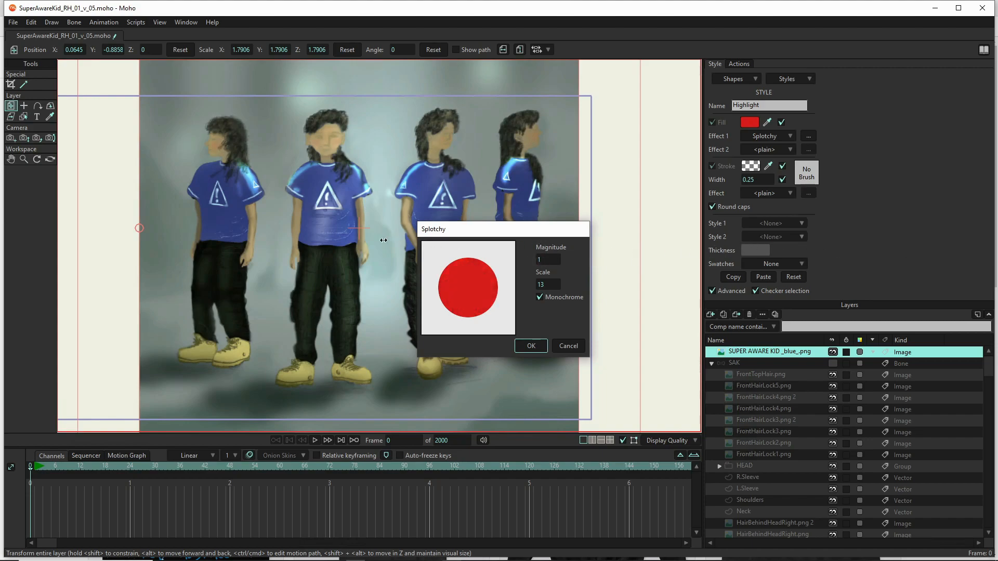
{"action": "left_click_drag", "start_coordinate": [670, 261], "coordinate": [521, 308]}
{"action": "left_click_drag", "start_coordinate": [544, 268], "coordinate": [471, 263]}
{"action": "left_click", "coordinate": [531, 346]}
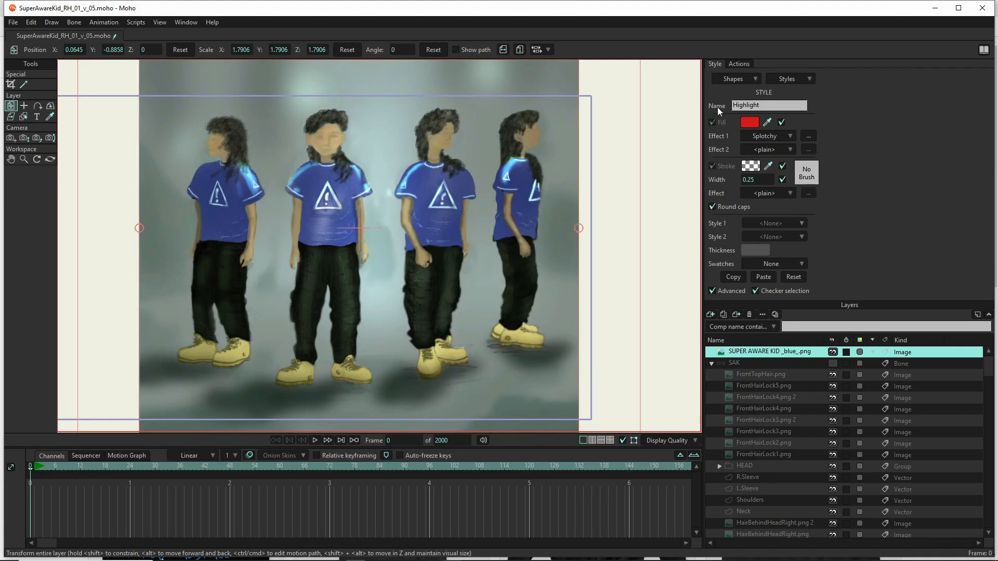
- Change the Highlight style's fill to white FFFFFF with an alpha of 50
{"action": "left_click", "coordinate": [744, 121]}
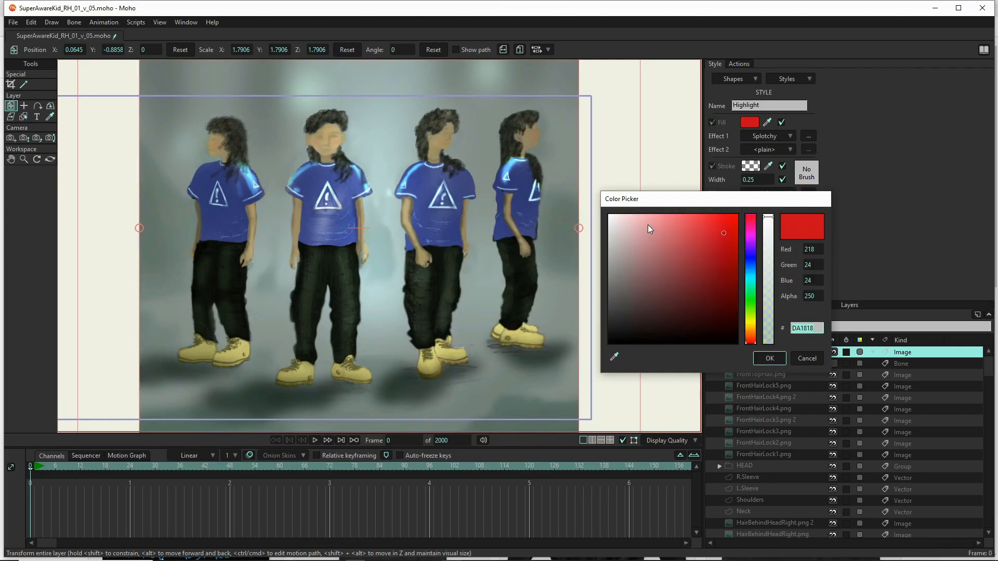
{"action": "left_click_drag", "start_coordinate": [622, 223], "coordinate": [609, 215]}
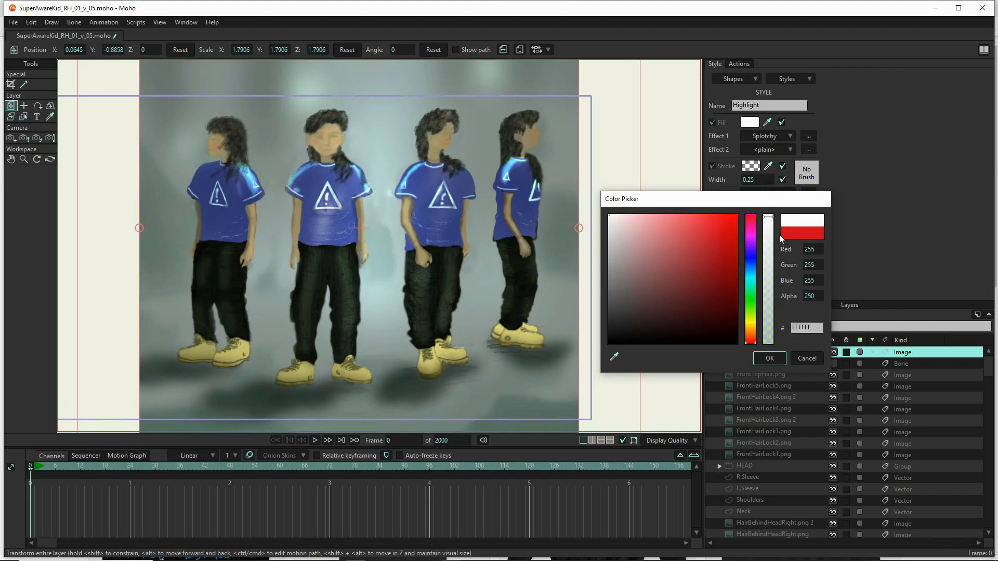
{"action": "left_click_drag", "start_coordinate": [765, 281], "coordinate": [773, 307]}
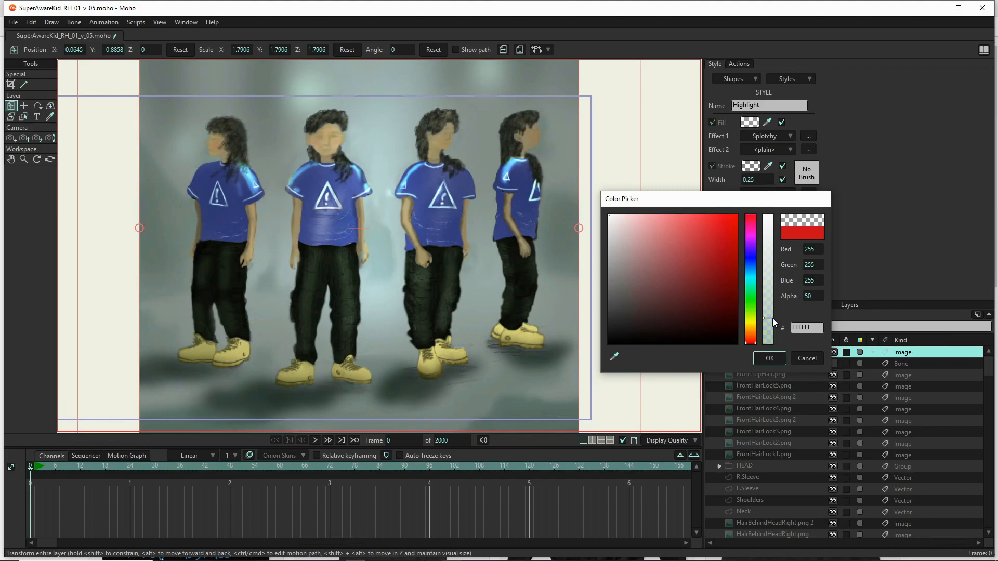
{"action": "left_click", "coordinate": [770, 359]}
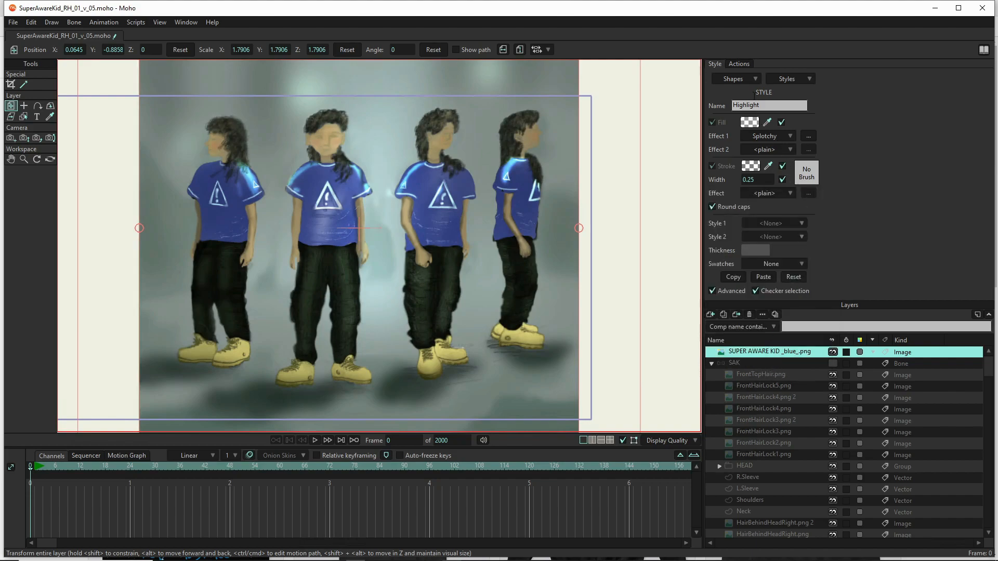
- Hide the SUPER AWARE KID _blue_.png reference image and show the SAK character rig
{"action": "left_click", "coordinate": [833, 352]}
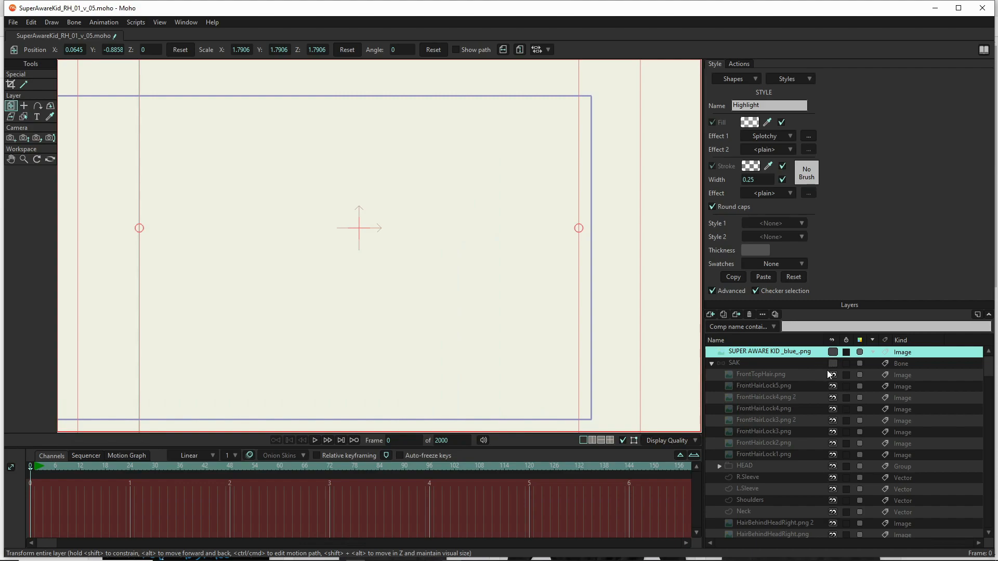
{"action": "left_click", "coordinate": [834, 364]}
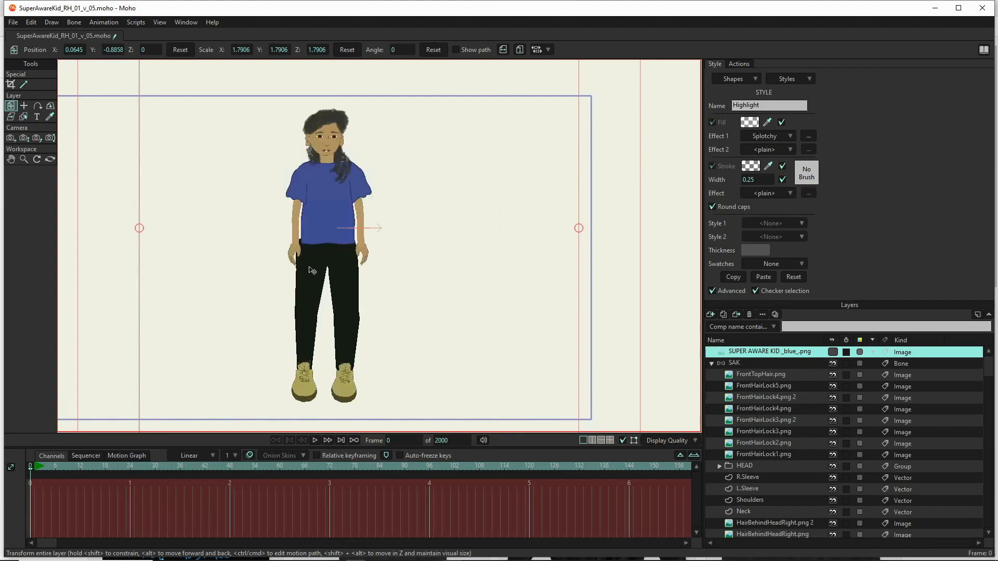
- Draw two tall, narrow ovals with the Highlight style on the Pelvis layer, one over each upper thigh of the pants
{"action": "scroll", "coordinate": [816, 397], "scroll_direction": "down", "scroll_amount": 2}
{"action": "scroll", "coordinate": [773, 454], "scroll_direction": "down", "scroll_amount": 5}
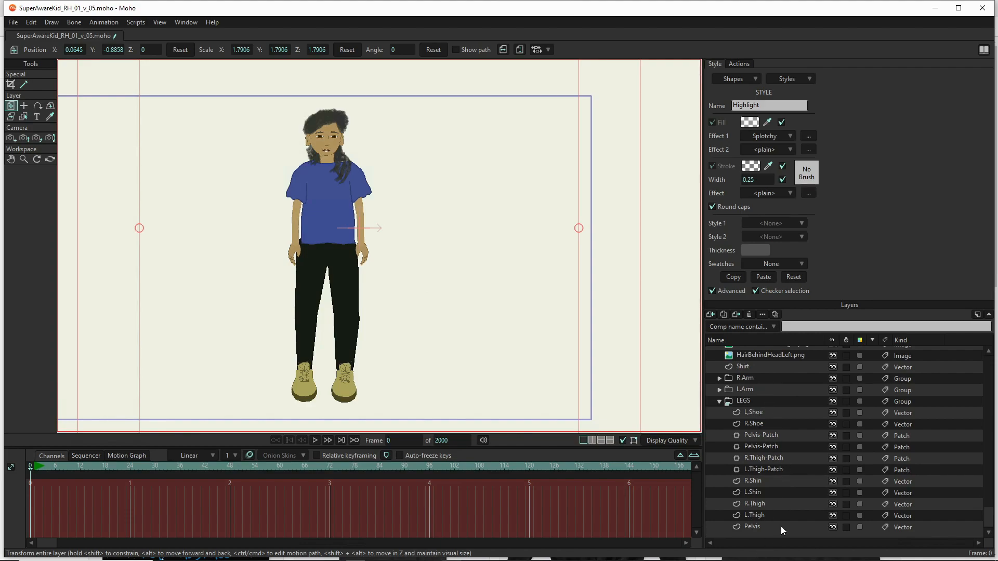
{"action": "left_click", "coordinate": [769, 527]}
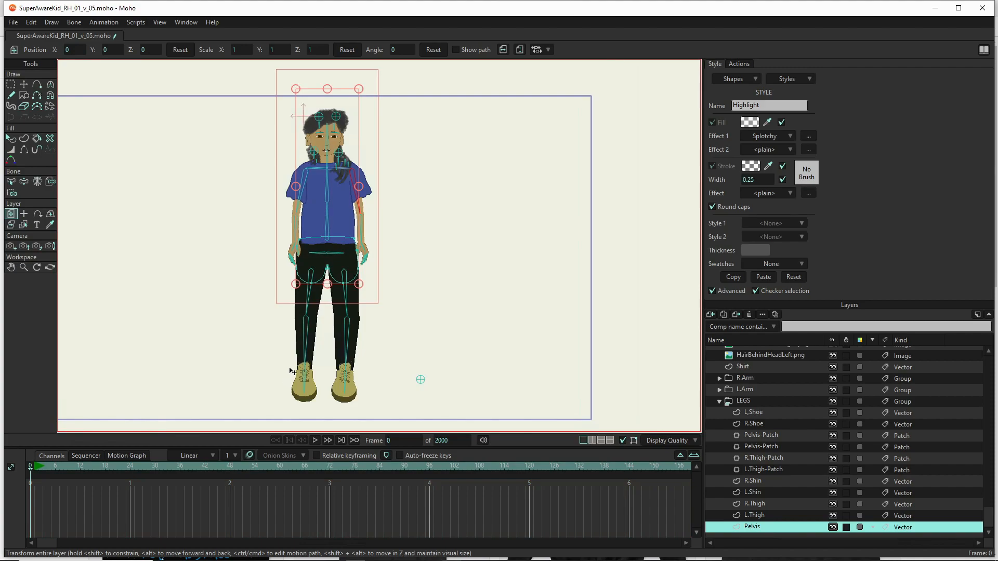
{"action": "scroll", "coordinate": [304, 284], "scroll_direction": "up", "scroll_amount": 5}
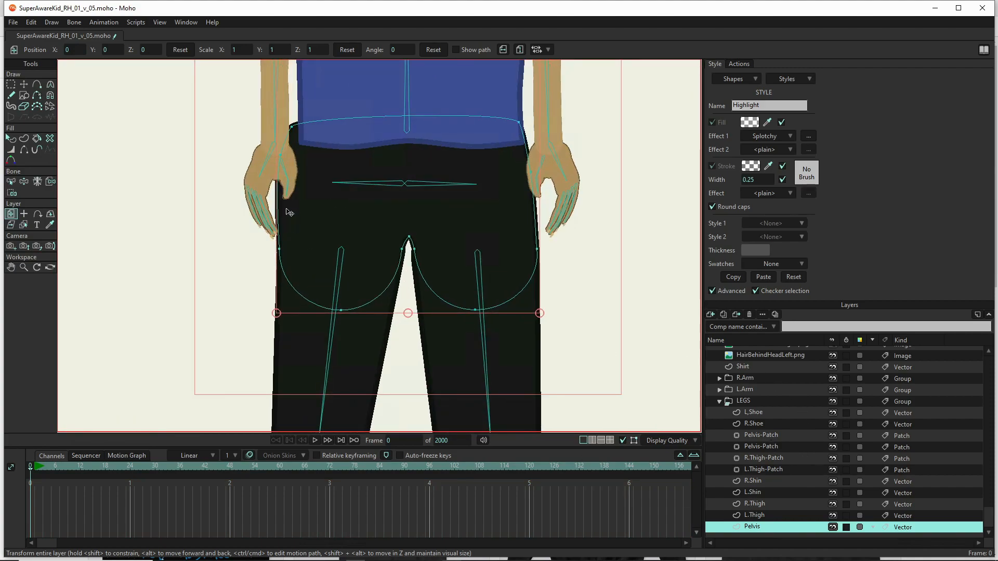
{"action": "left_click", "coordinate": [24, 97]}
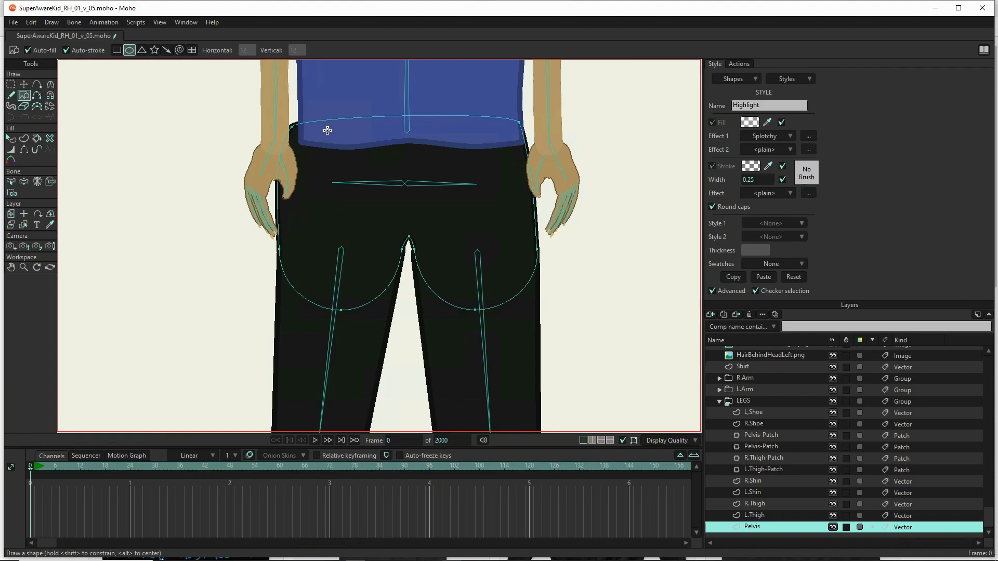
{"action": "left_click_drag", "start_coordinate": [320, 127], "coordinate": [373, 307]}
{"action": "mouse_move", "coordinate": [452, 127]}
{"action": "left_mouse_down"}
{"action": "mouse_move", "coordinate": [511, 296]}
{"action": "mouse_move", "coordinate": [499, 306]}
{"action": "left_mouse_up"}
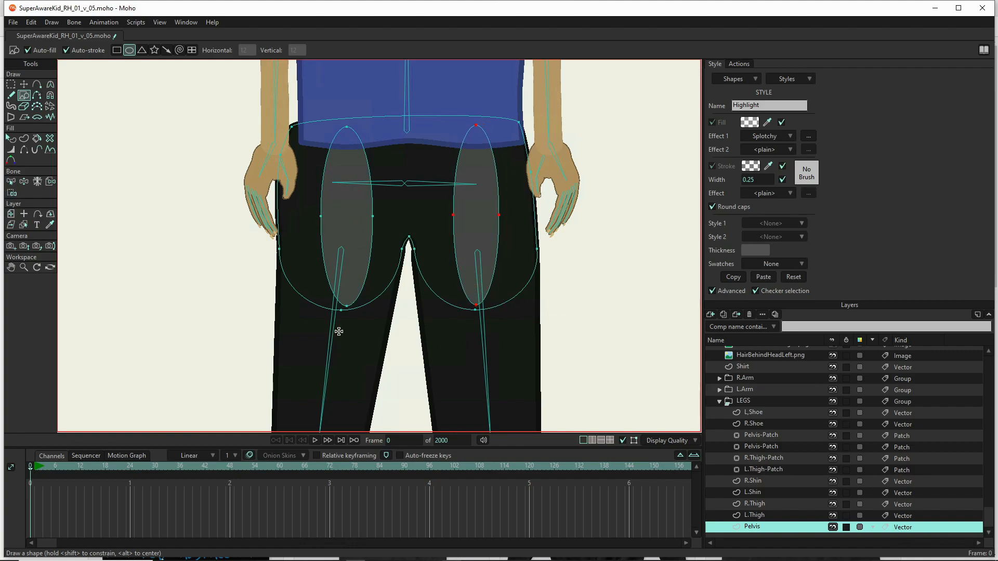
- Render the current frame and examine the highlight ovals on the pants up close
{"action": "key", "text": "ctrl+r"}
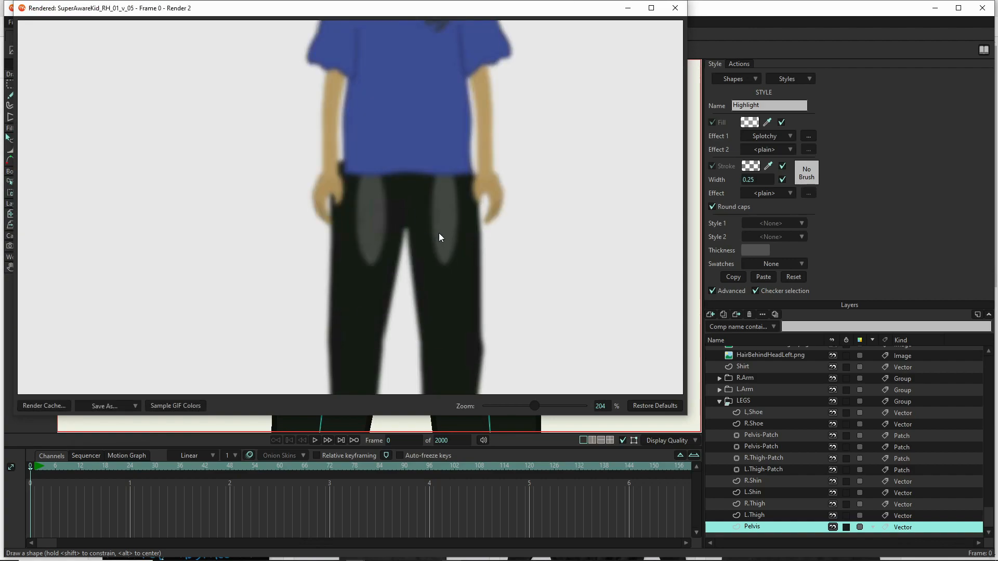
{"action": "scroll", "coordinate": [444, 223], "scroll_direction": "up", "scroll_amount": 2}
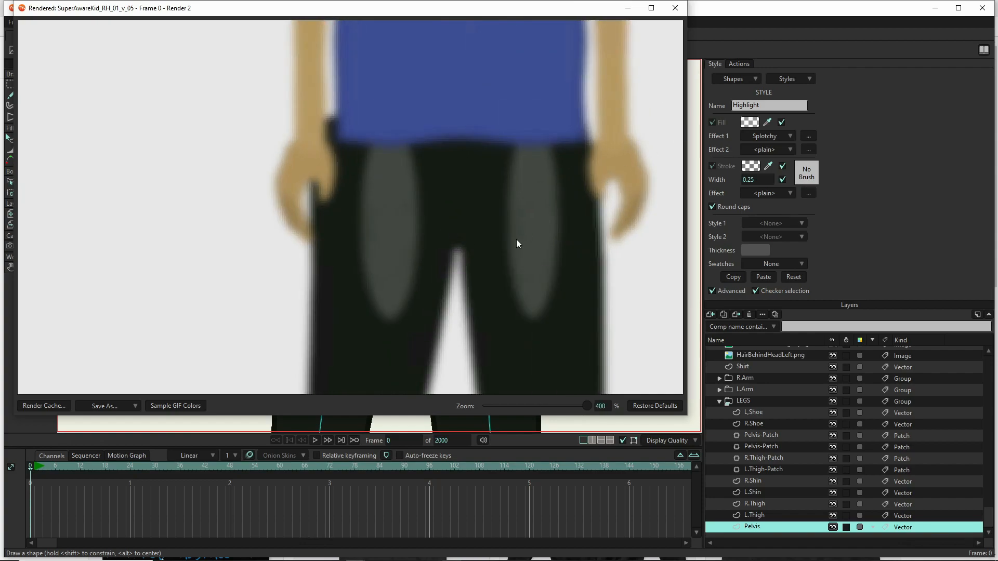
{"action": "scroll", "coordinate": [517, 243], "scroll_direction": "down", "scroll_amount": 2}
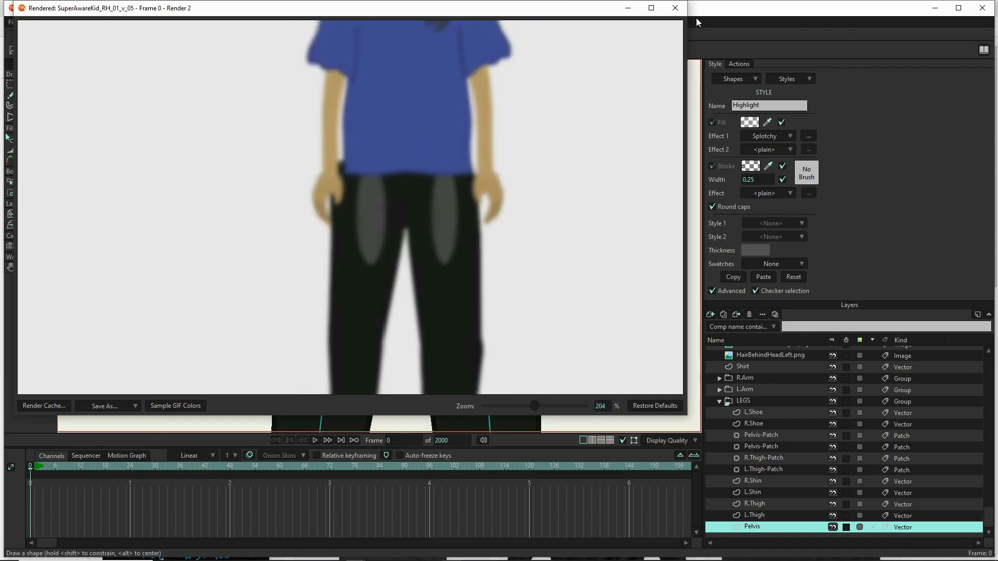
{"action": "left_click", "coordinate": [675, 8]}
- Set the blur radius of the SAK bone layer to 0
{"action": "scroll", "coordinate": [760, 364], "scroll_direction": "up", "scroll_amount": 4}
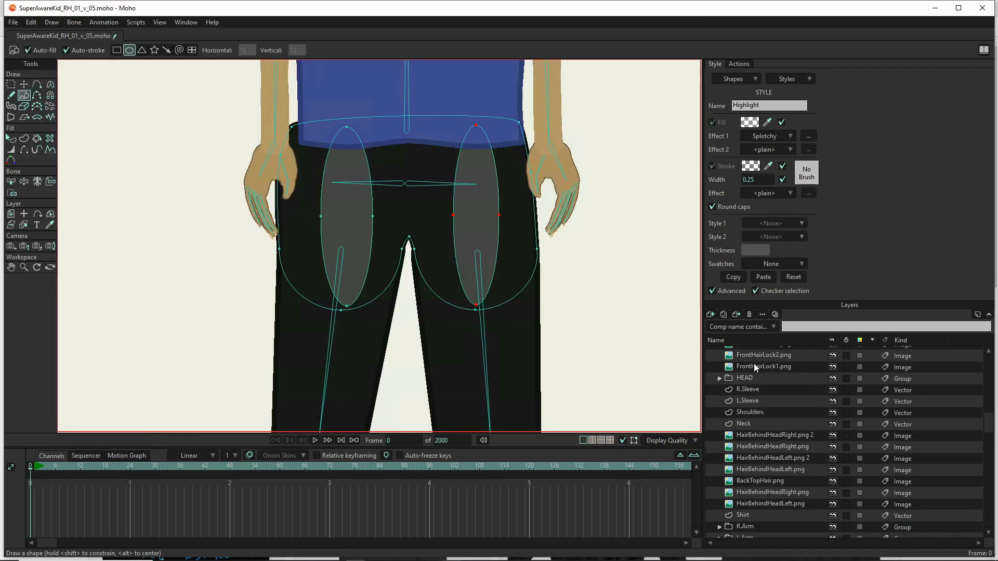
{"action": "scroll", "coordinate": [754, 363], "scroll_direction": "up", "scroll_amount": 3}
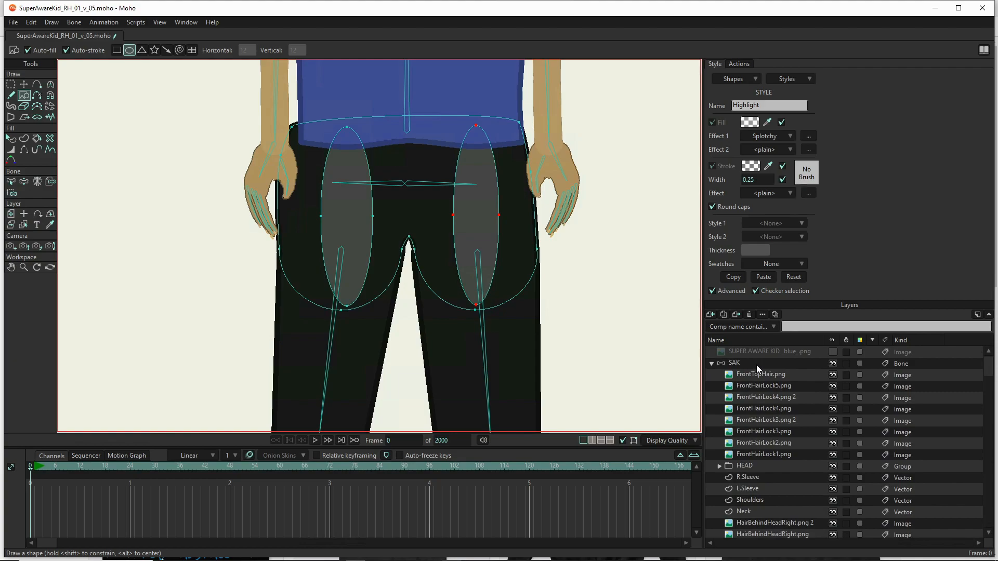
{"action": "double_click", "coordinate": [756, 365]}
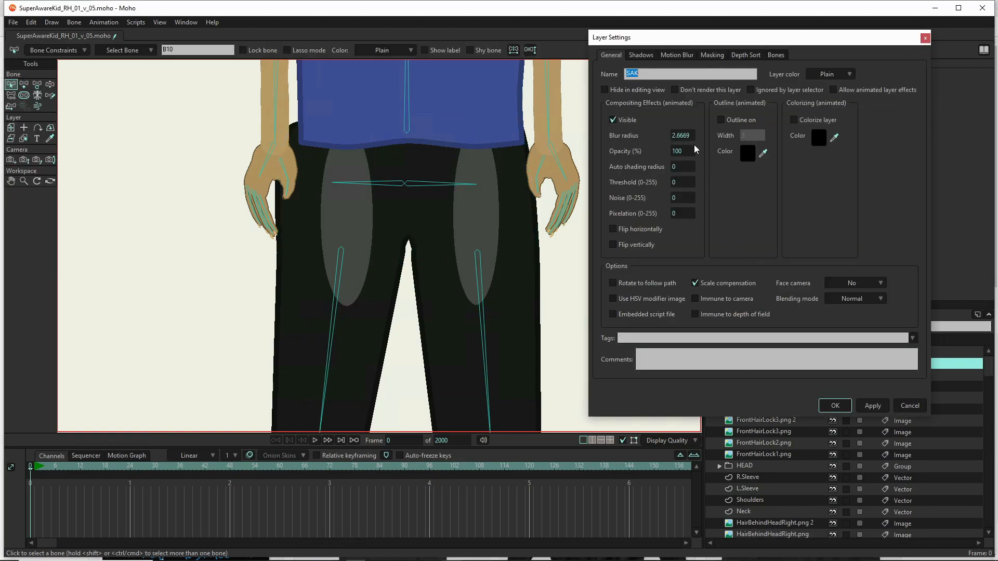
{"action": "key", "text": "Tab"}
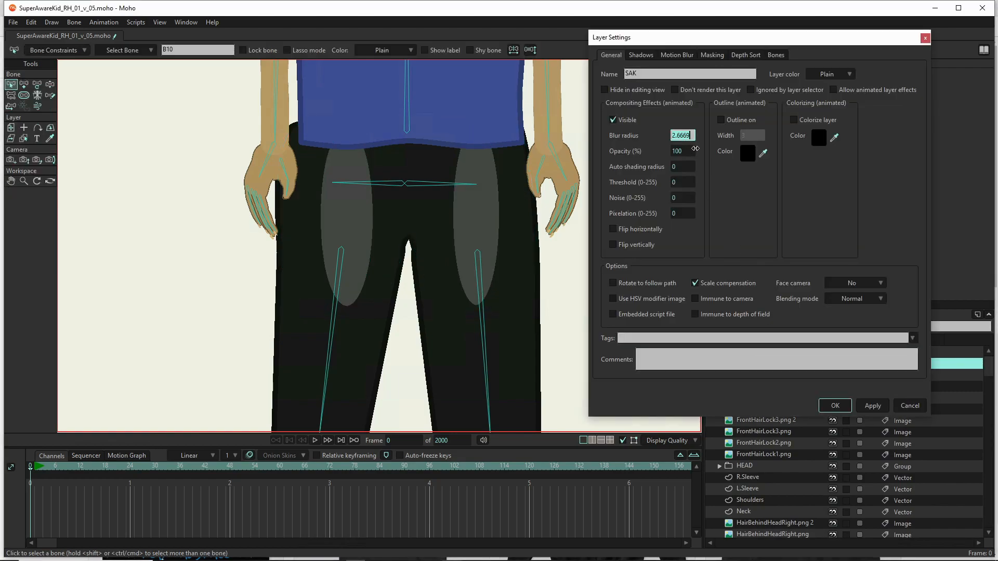
{"action": "type", "text": "0"}
{"action": "left_click", "coordinate": [867, 410]}
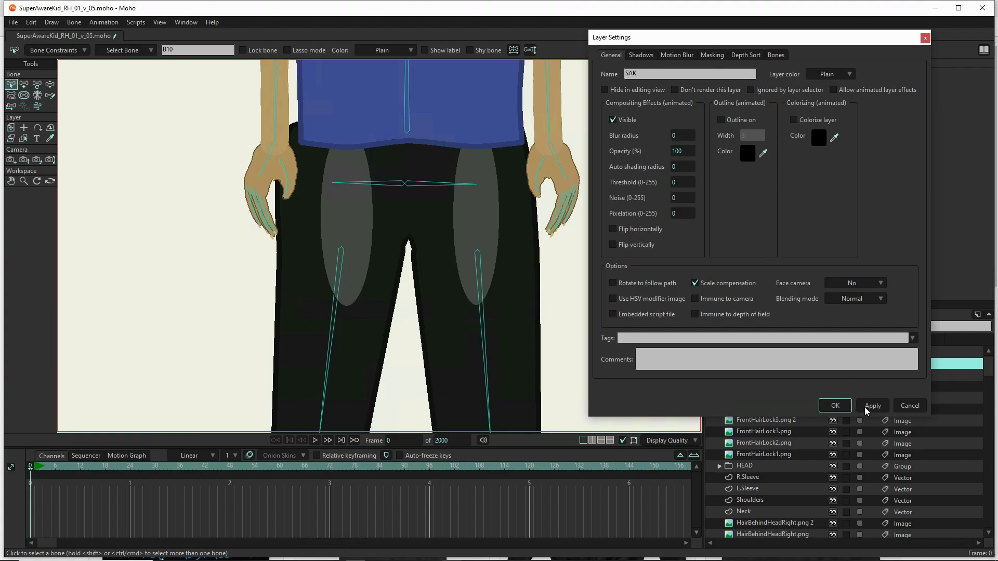
{"action": "left_click", "coordinate": [835, 405]}
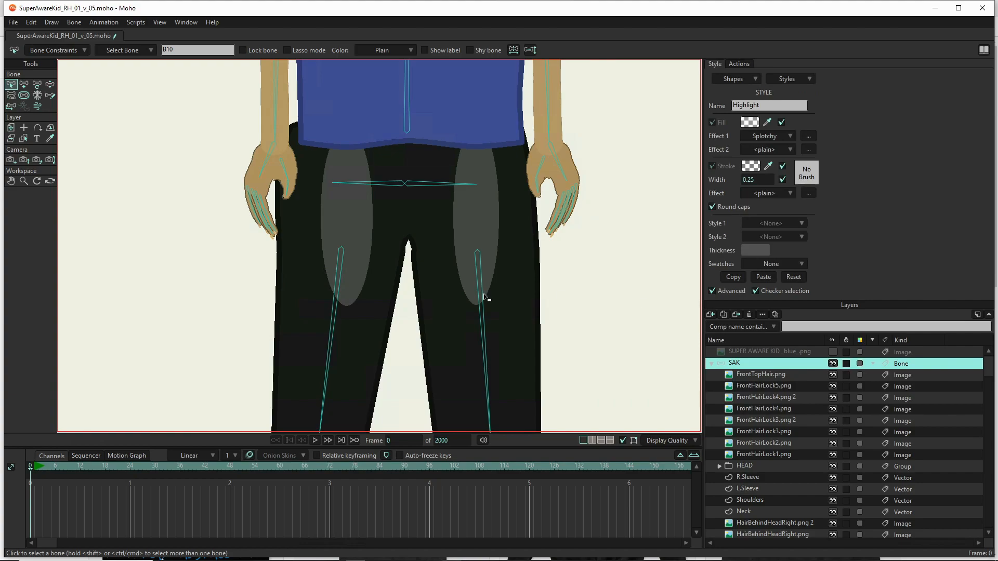
- Render the frame again without the blur and inspect the splotchy texture inside the thigh highlights
{"action": "key", "text": "ctrl+r"}
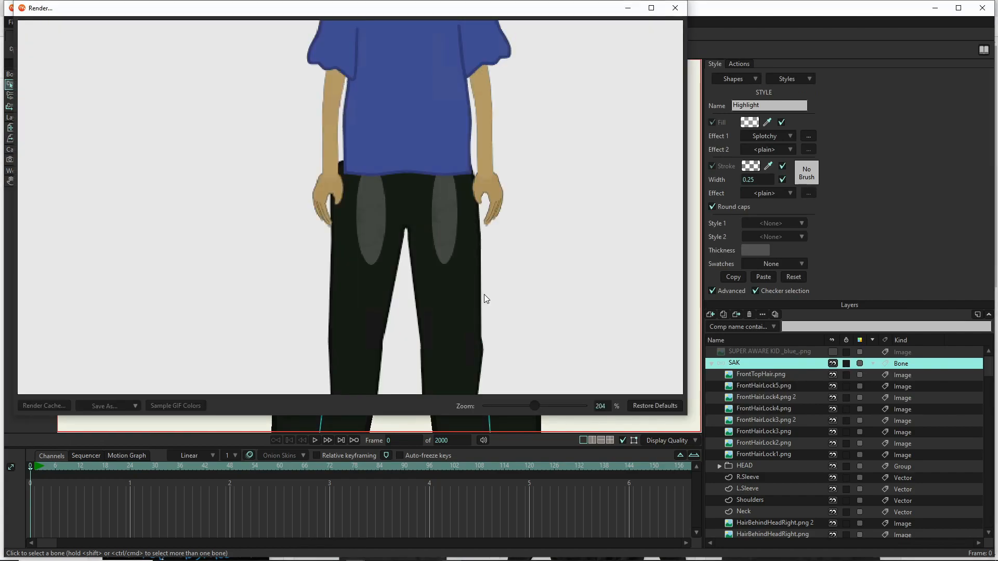
{"action": "scroll", "coordinate": [382, 206], "scroll_direction": "up", "scroll_amount": 3}
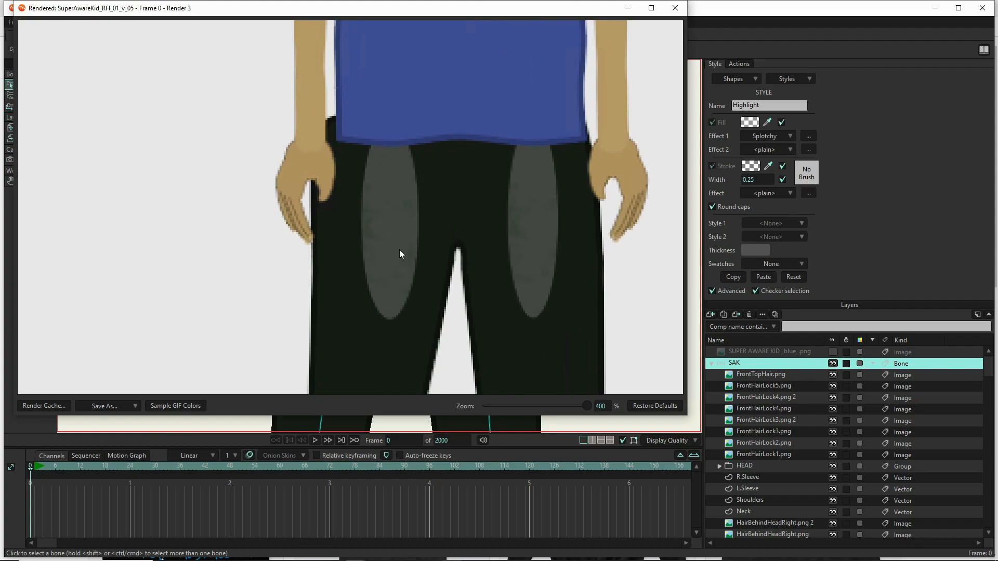
{"action": "left_click", "coordinate": [675, 8]}
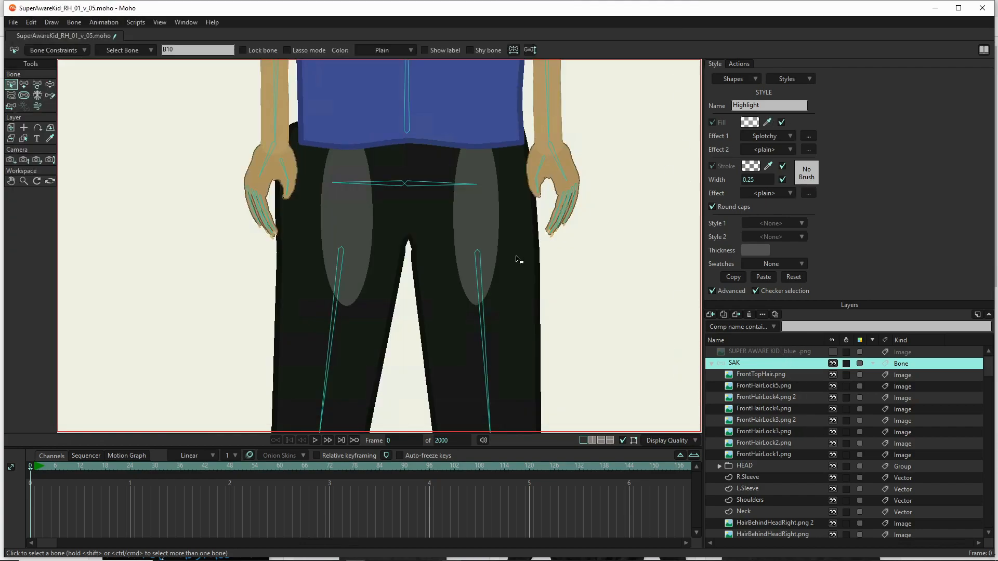
- Lower the alpha of the Highlight style's white fill to 8
{"action": "scroll", "coordinate": [333, 379], "scroll_direction": "down", "scroll_amount": 4}
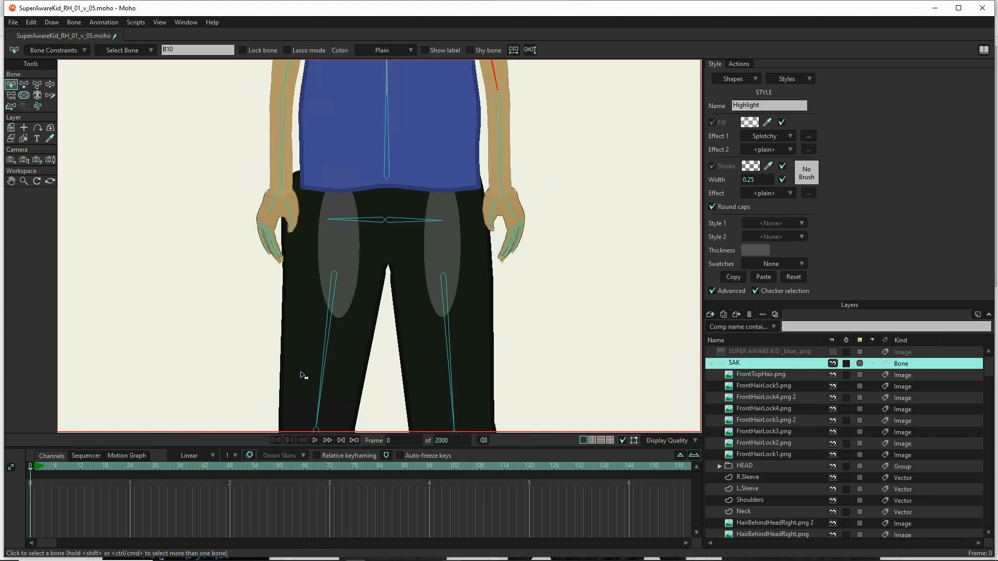
{"action": "scroll", "coordinate": [321, 342], "scroll_direction": "up", "scroll_amount": 2}
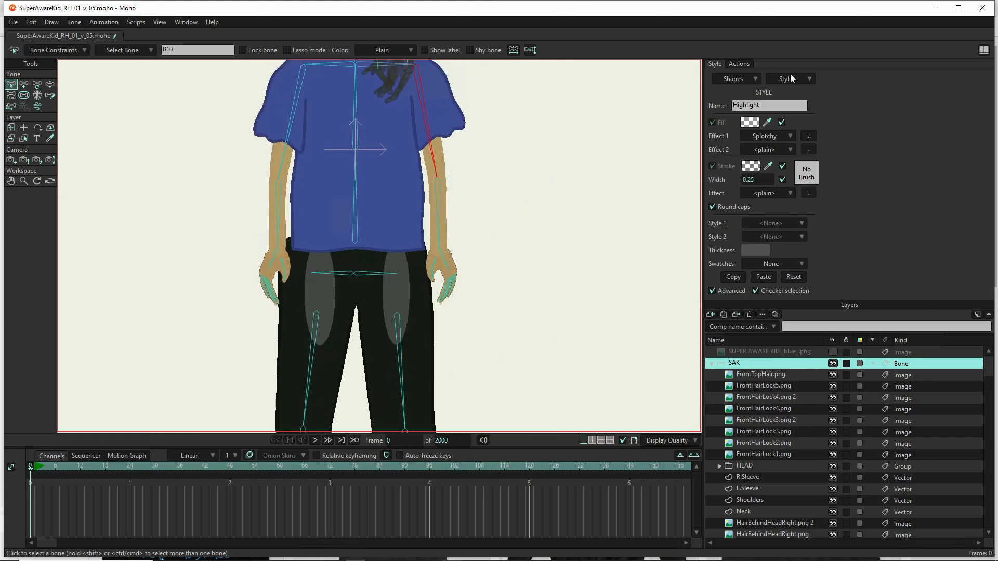
{"action": "left_click", "coordinate": [750, 125]}
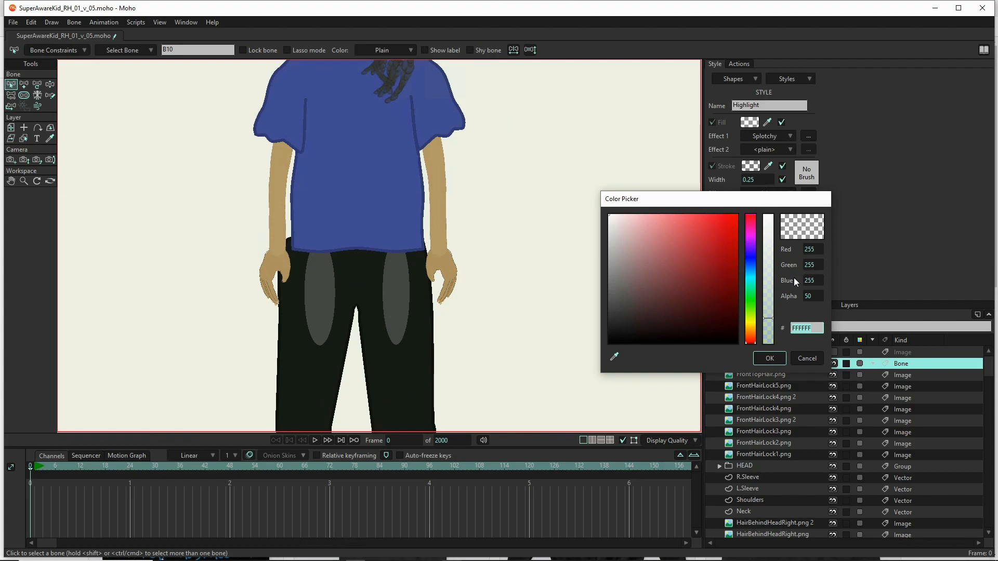
{"action": "left_click_drag", "start_coordinate": [769, 329], "coordinate": [771, 342]}
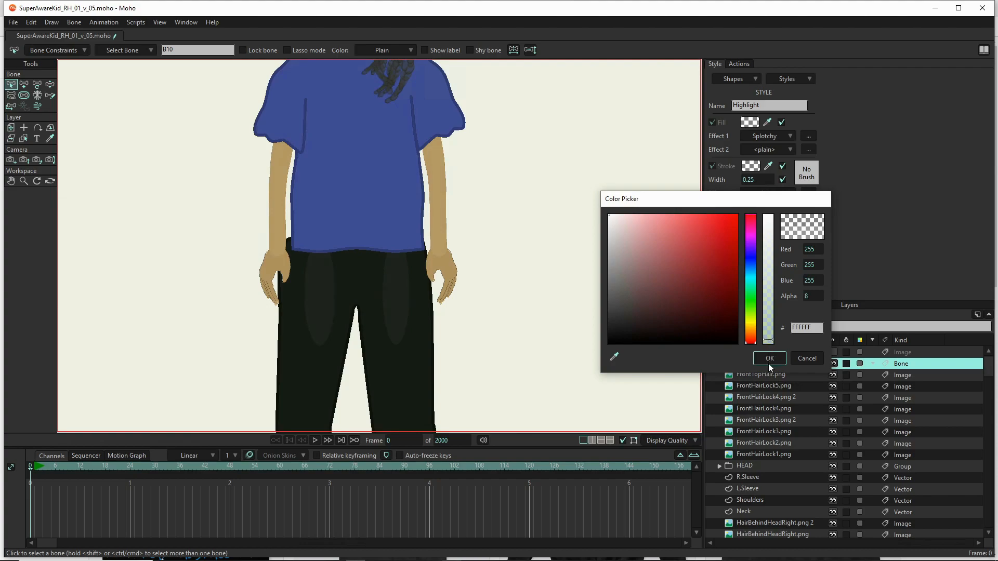
{"action": "left_click", "coordinate": [769, 358]}
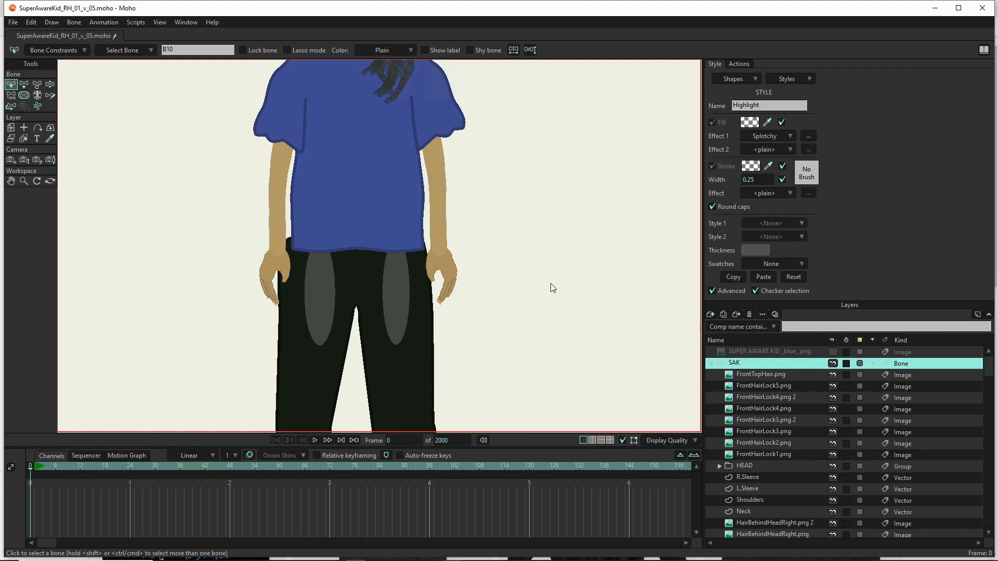
- Render the current frame and compare the thigh highlights with the SUPER AWARE KID _blue_.png reference image
{"action": "key", "text": "ctrl+r"}
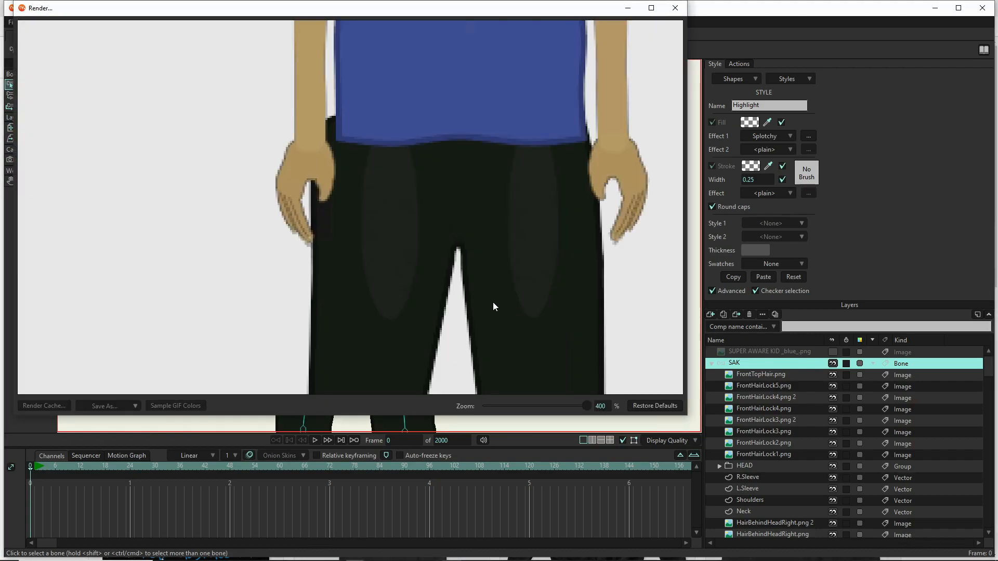
{"action": "scroll", "coordinate": [410, 286], "scroll_direction": "down", "scroll_amount": 5}
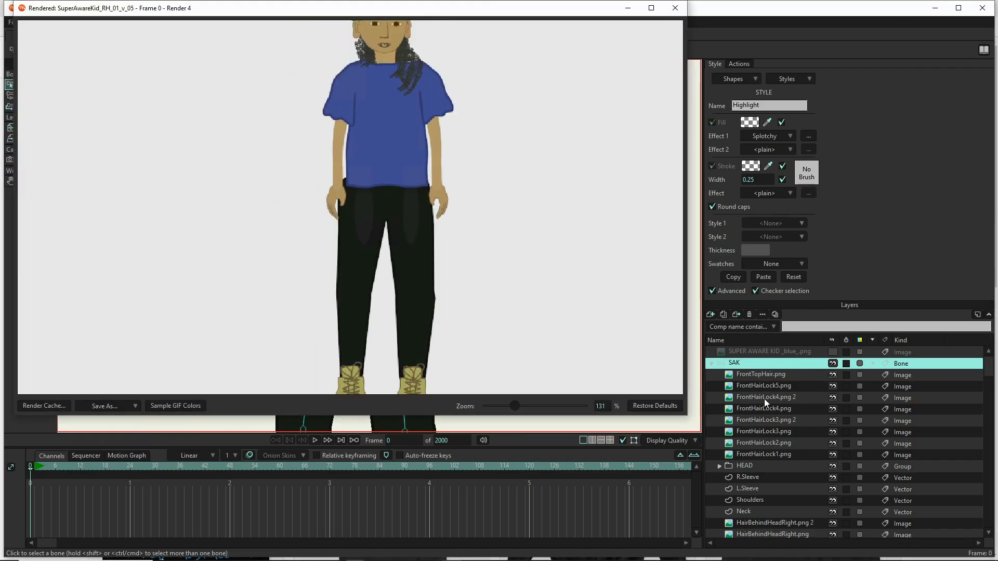
{"action": "left_click", "coordinate": [835, 353]}
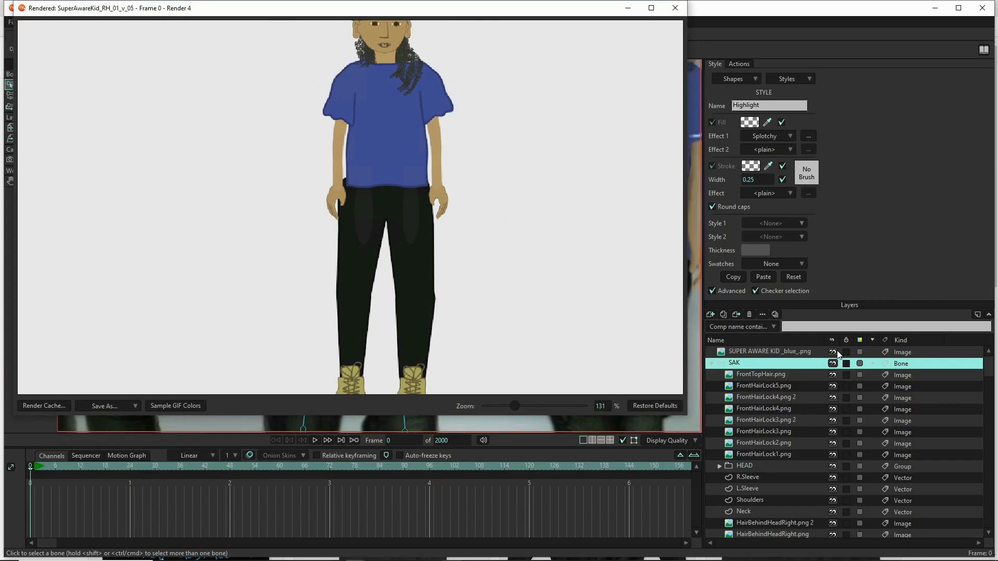
{"action": "left_click", "coordinate": [836, 352]}
{"action": "left_click", "coordinate": [836, 352]}
{"action": "left_click", "coordinate": [674, 8]}
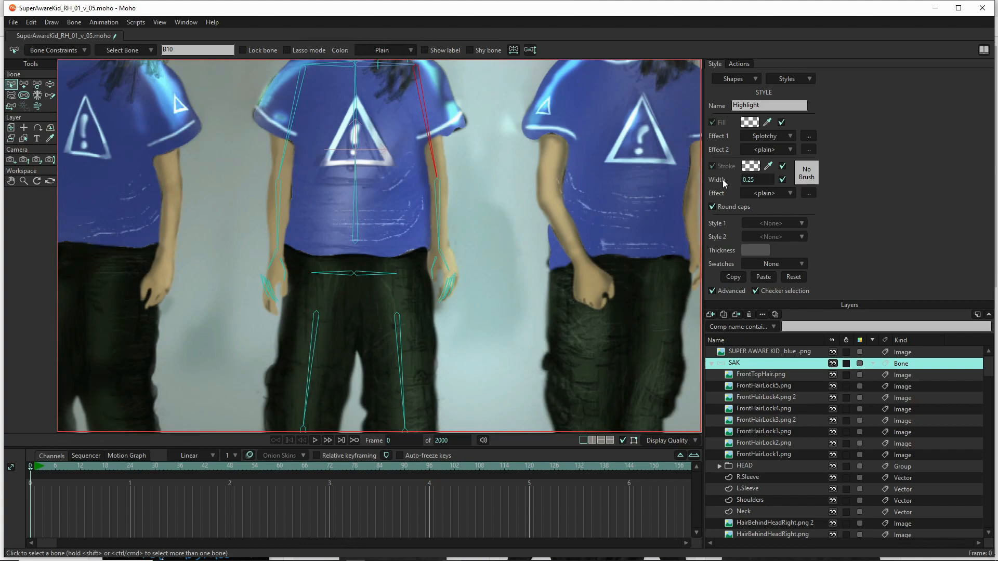
- Raise the alpha of the Highlight style's white stroke slightly so the outline is faintly translucent
{"action": "left_click", "coordinate": [752, 166]}
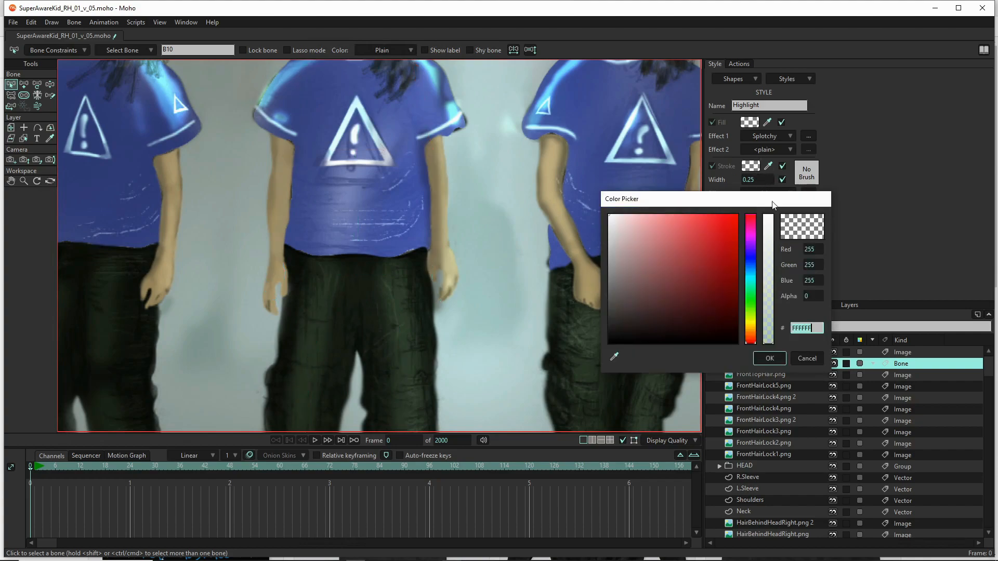
{"action": "left_click", "coordinate": [768, 333]}
{"action": "left_click", "coordinate": [770, 358]}
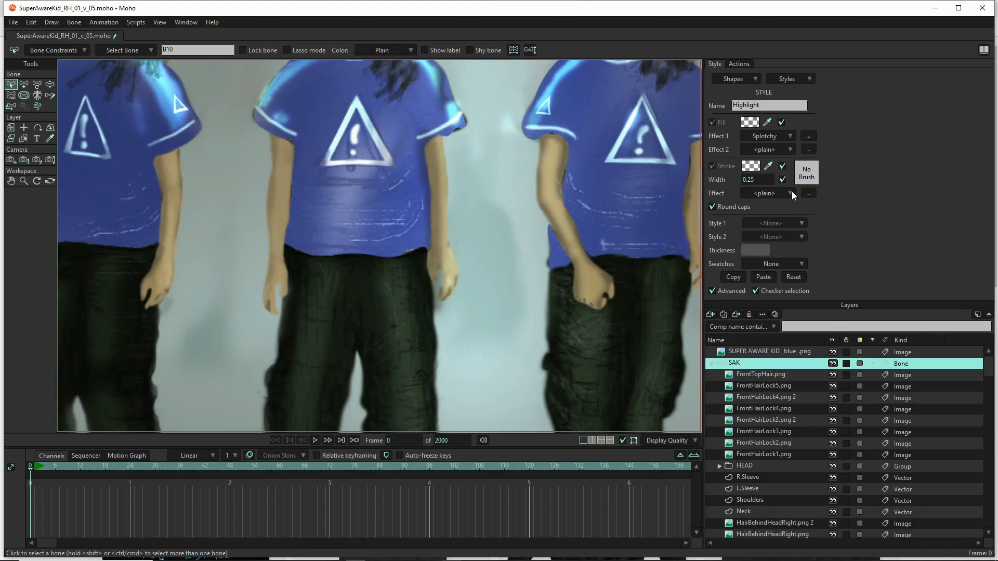
- Apply the Soft Edge effect to the Highlight style's stroke and set the stroke width to 3
{"action": "left_click", "coordinate": [789, 194]}
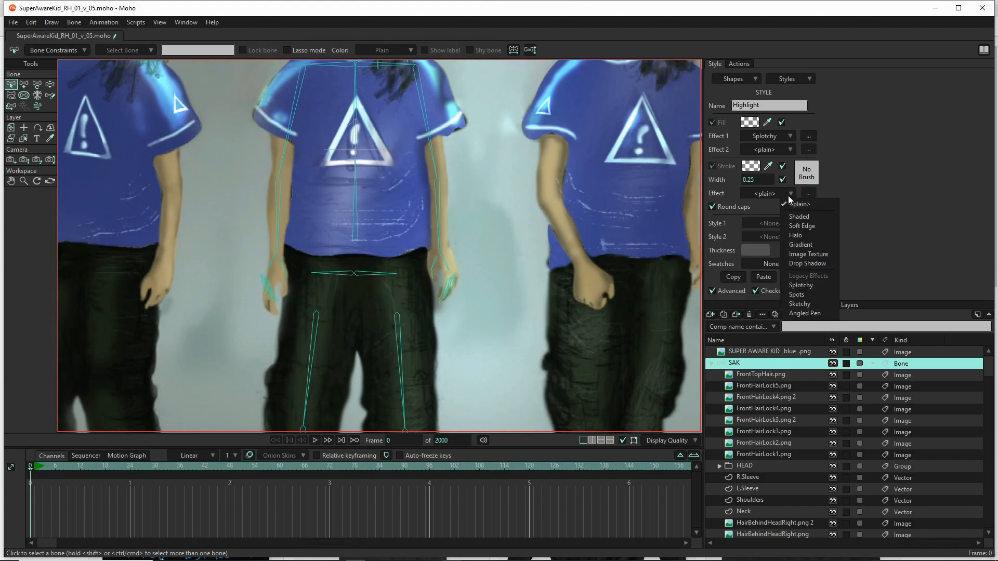
{"action": "left_click", "coordinate": [814, 227]}
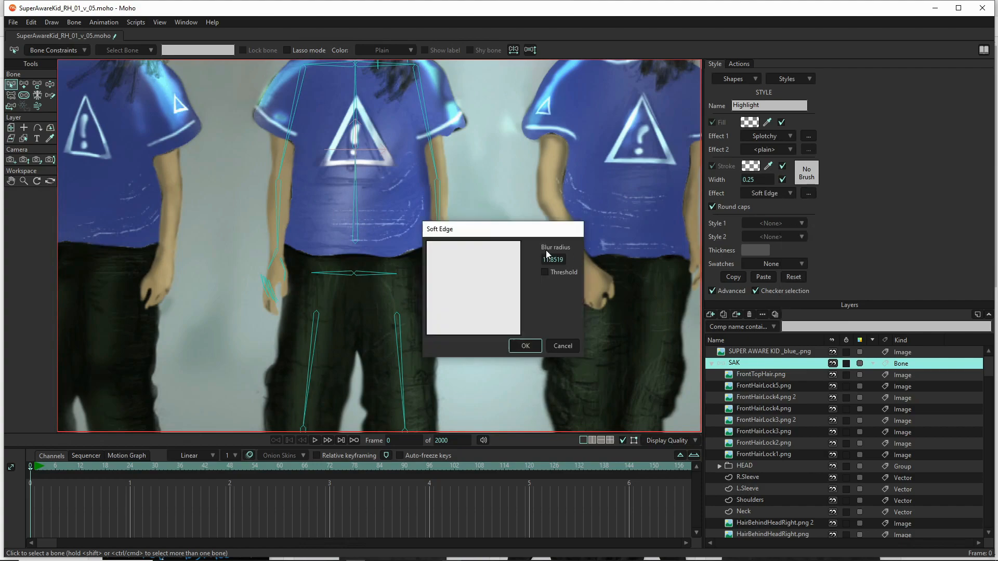
{"action": "left_click", "coordinate": [526, 346]}
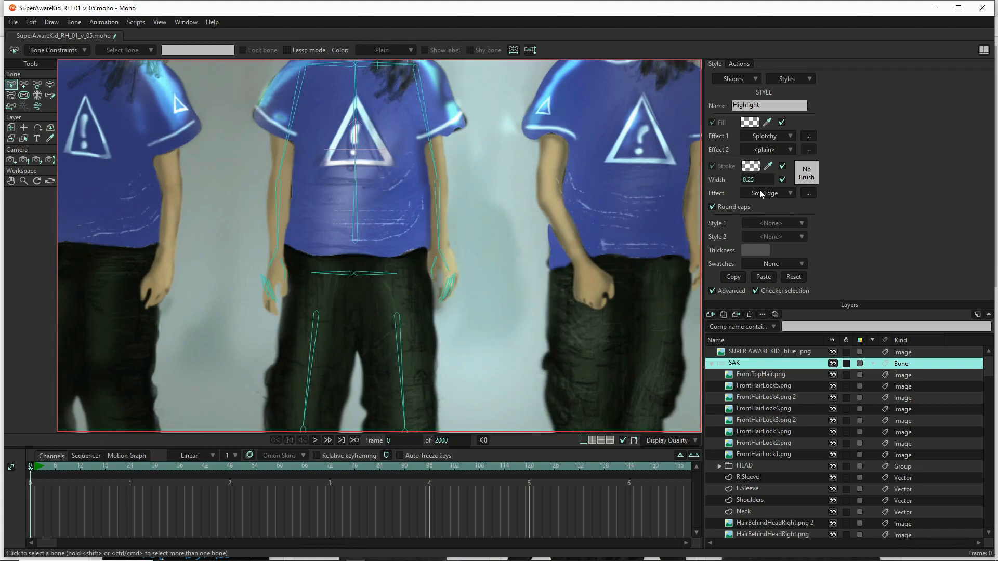
{"action": "mouse_move", "coordinate": [760, 180]}
{"action": "left_mouse_down"}
{"action": "mouse_move", "coordinate": [804, 180]}
{"action": "mouse_move", "coordinate": [767, 184]}
{"action": "mouse_move", "coordinate": [775, 184]}
{"action": "left_mouse_up"}
- Hide the reference image, then render the frame and inspect the edges of the thigh highlights up close
{"action": "left_click", "coordinate": [833, 352]}
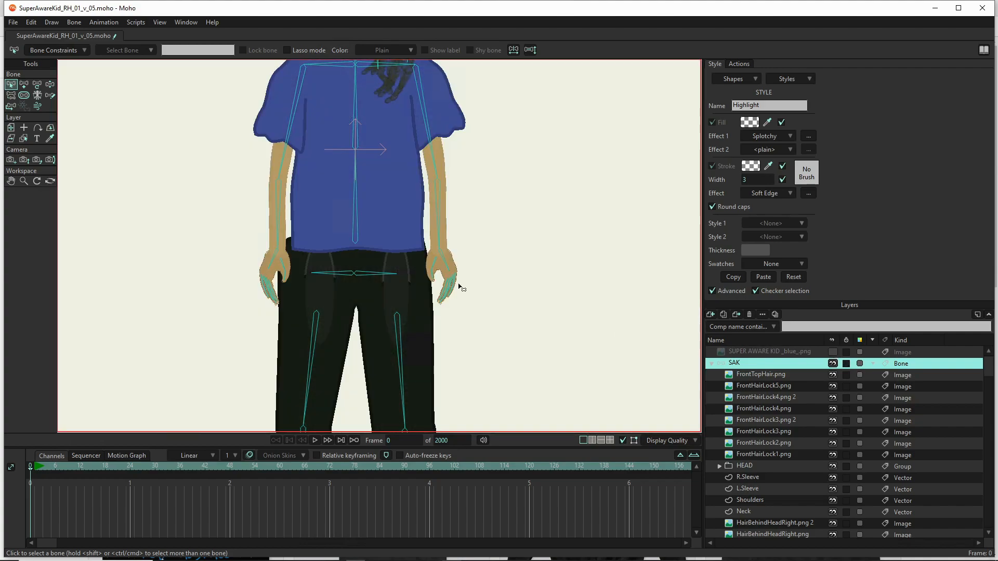
{"action": "scroll", "coordinate": [325, 299], "scroll_direction": "up", "scroll_amount": 5}
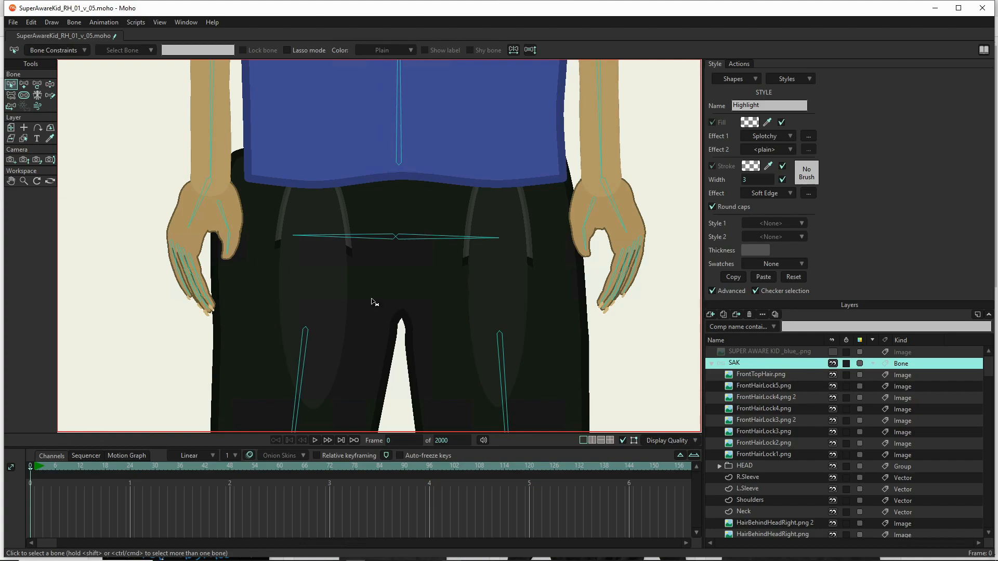
{"action": "key", "text": "ctrl+r"}
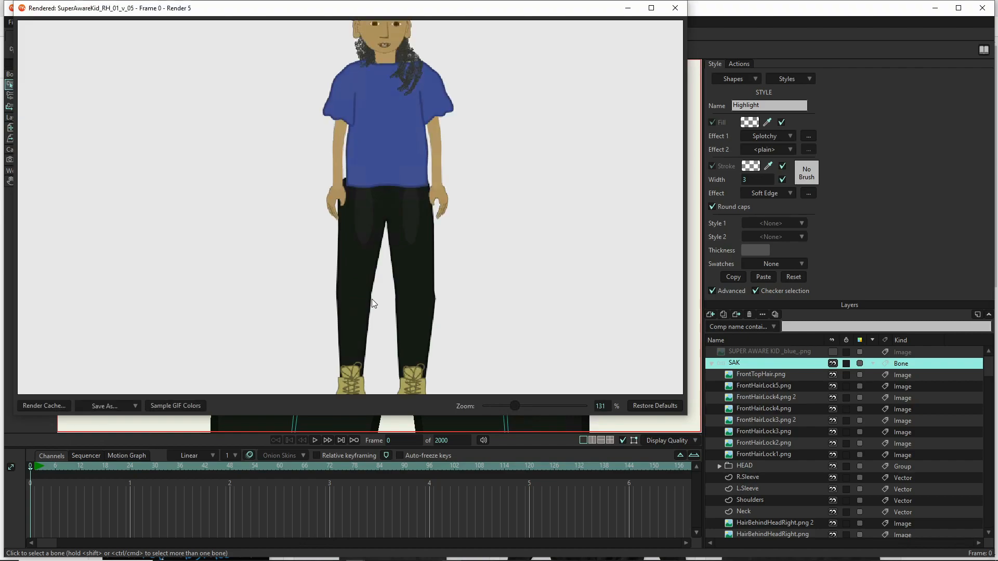
{"action": "scroll", "coordinate": [410, 181], "scroll_direction": "up", "scroll_amount": 6}
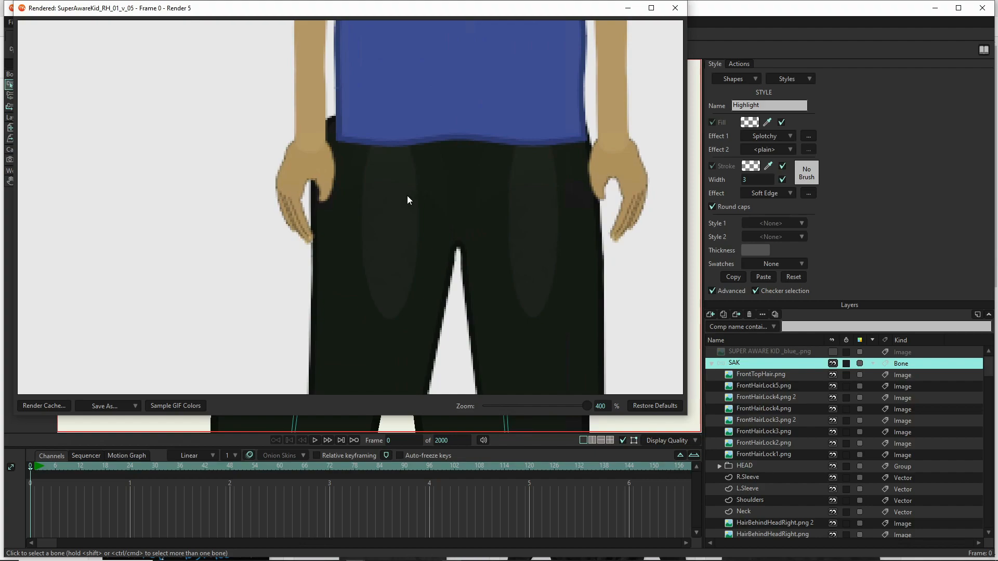
{"action": "left_click", "coordinate": [674, 8]}
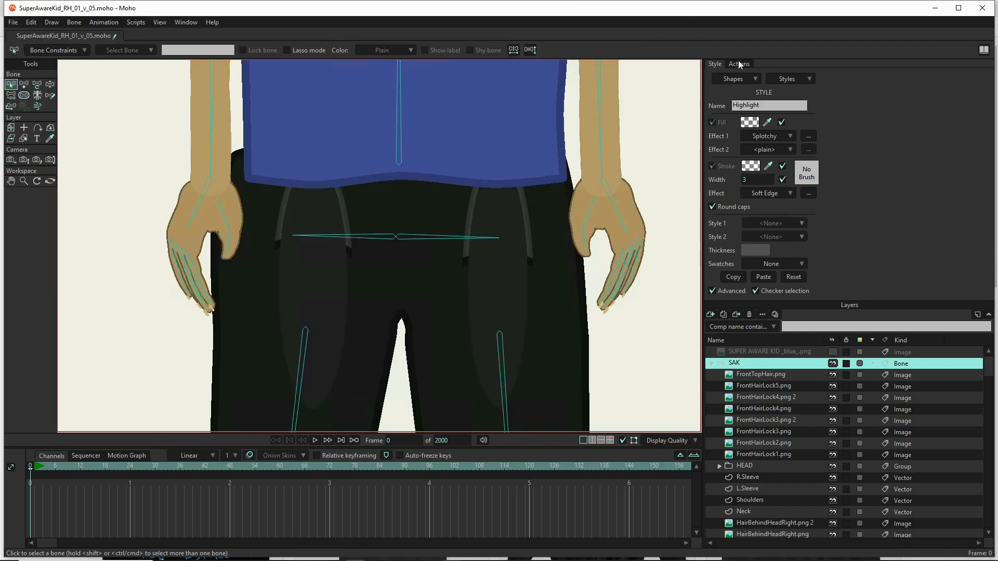
- Set the magnitude of the Highlight style's Splotchy fill effect to 127 and render the frame to check the texture
{"action": "left_click", "coordinate": [809, 137]}
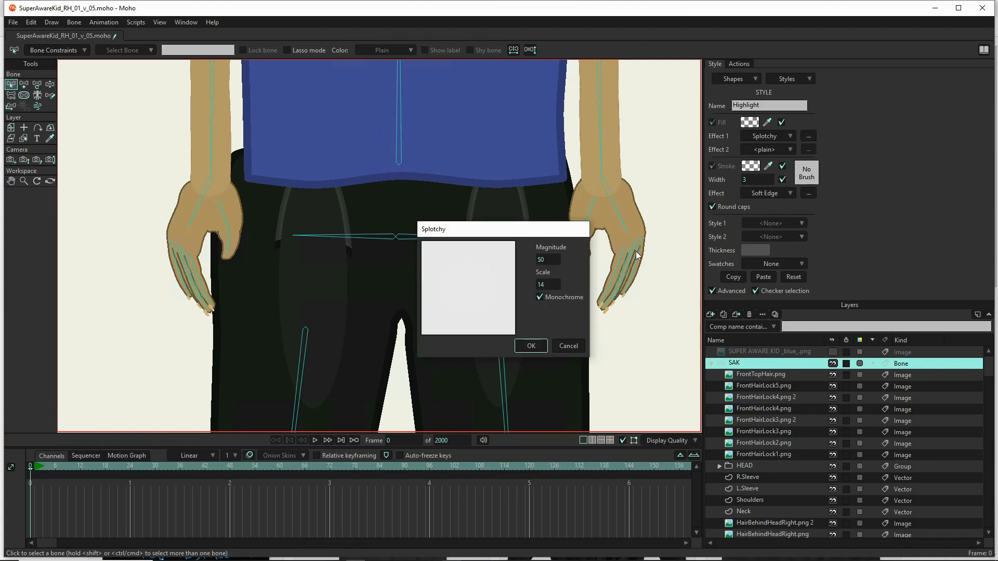
{"action": "left_click_drag", "start_coordinate": [548, 259], "coordinate": [928, 248]}
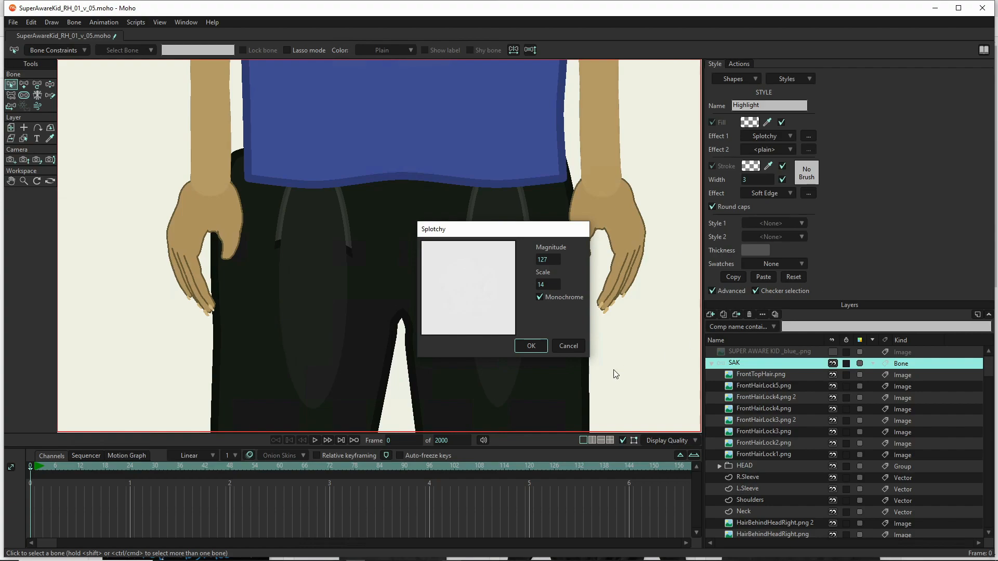
{"action": "left_click", "coordinate": [531, 346]}
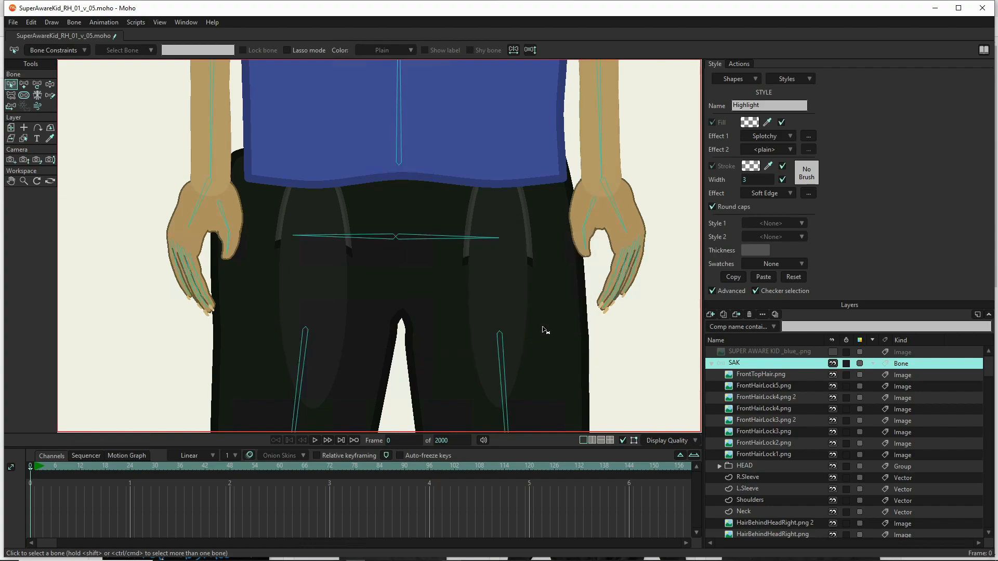
{"action": "key", "text": "ctrl+r"}
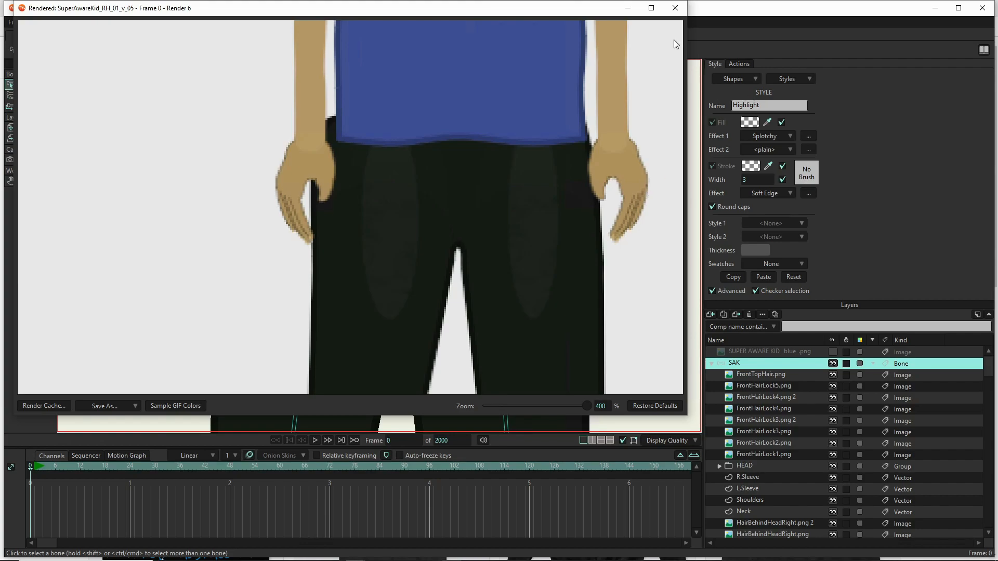
{"action": "left_click", "coordinate": [675, 8]}
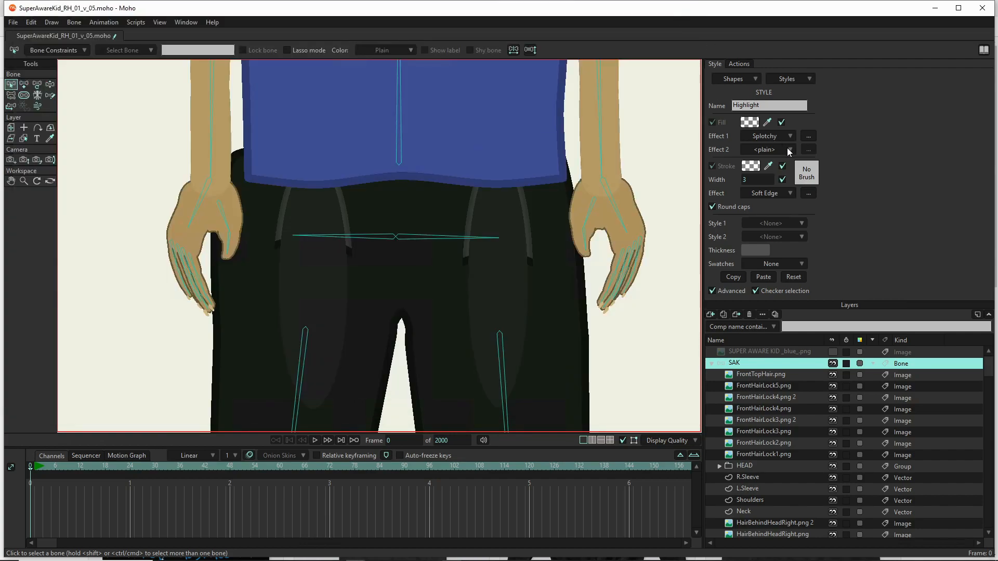
- Enter a new magnitude for the Highlight style's Splotchy fill effect and render the frame to inspect the thigh highlights
{"action": "left_click", "coordinate": [808, 194]}
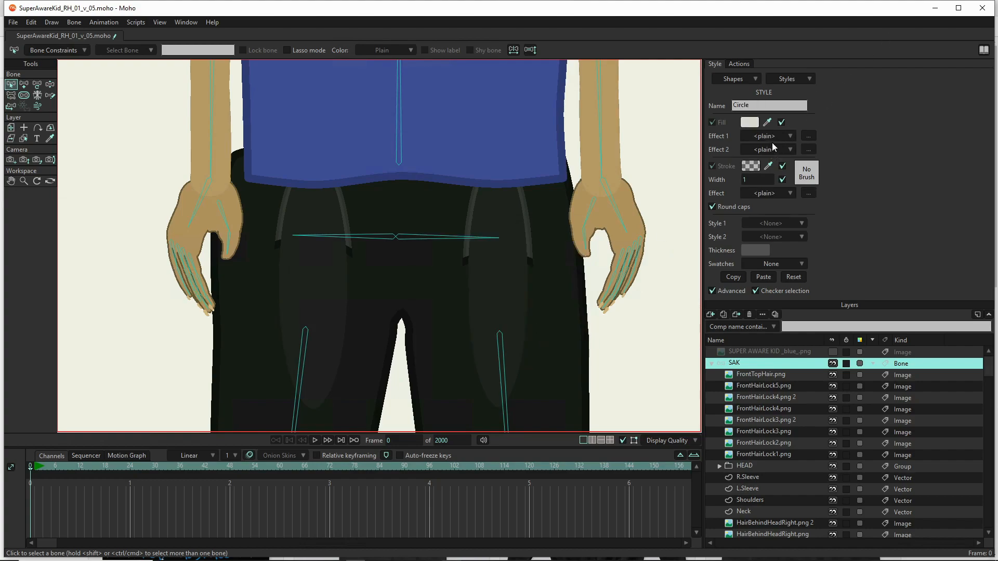
{"action": "left_click", "coordinate": [797, 78]}
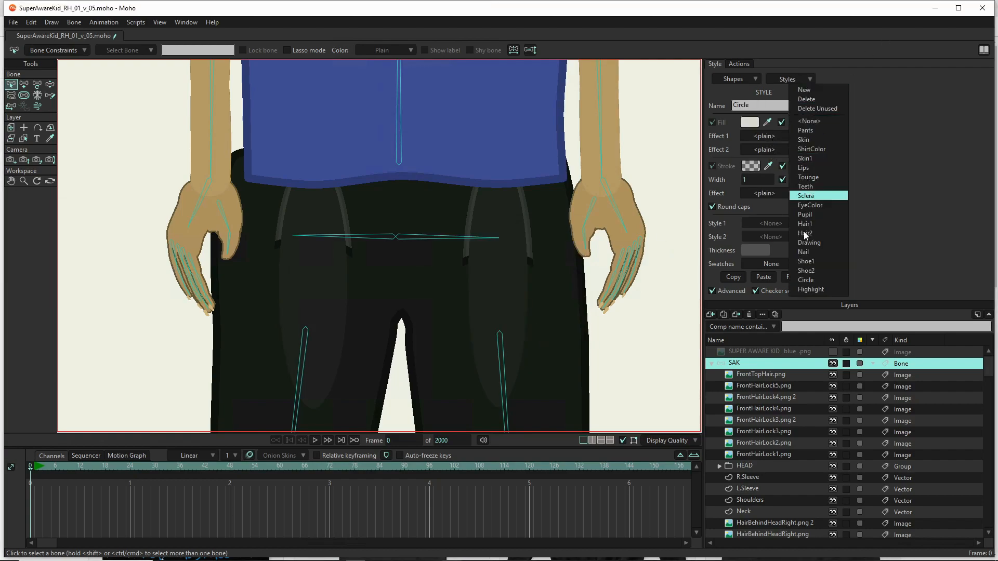
{"action": "left_click", "coordinate": [818, 291]}
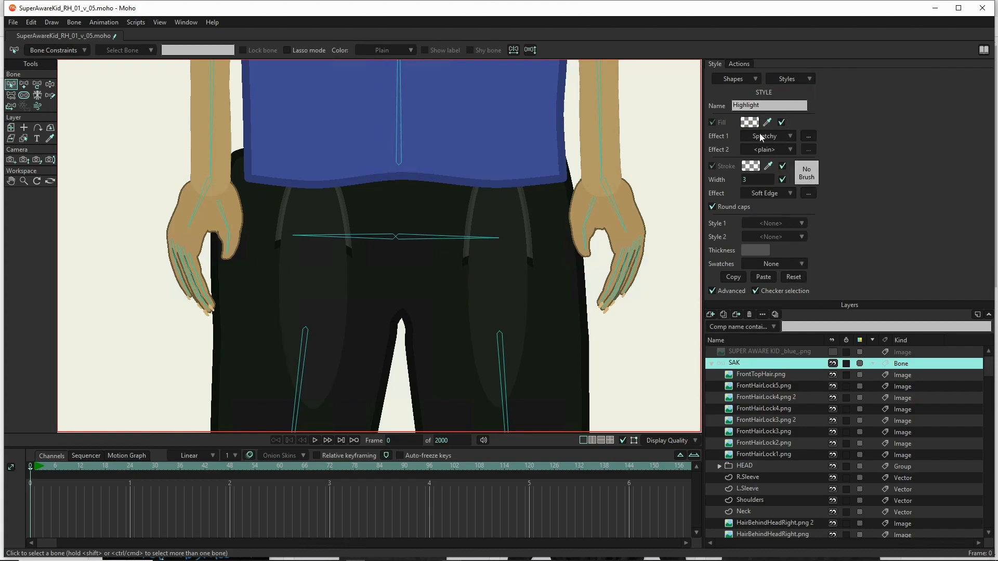
{"action": "left_click", "coordinate": [808, 136]}
{"action": "left_click", "coordinate": [550, 259]}
{"action": "type", "text": "2"}
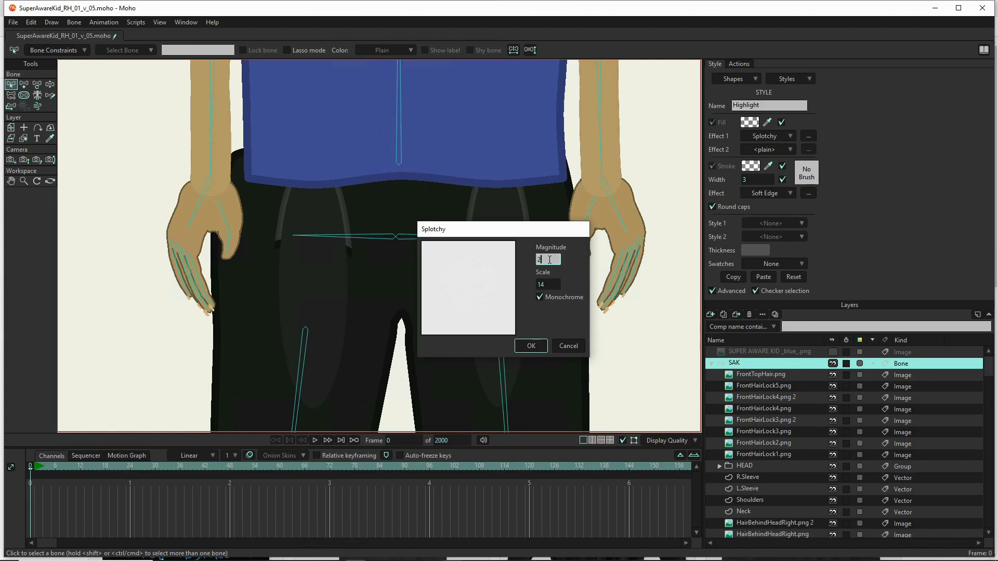
{"action": "key", "text": "Return"}
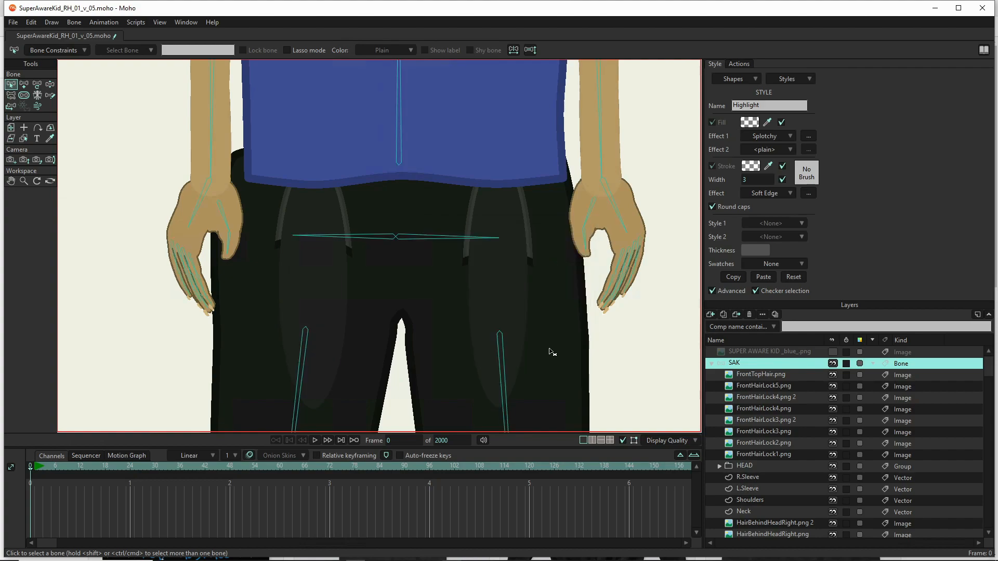
{"action": "key", "text": "ctrl+r"}
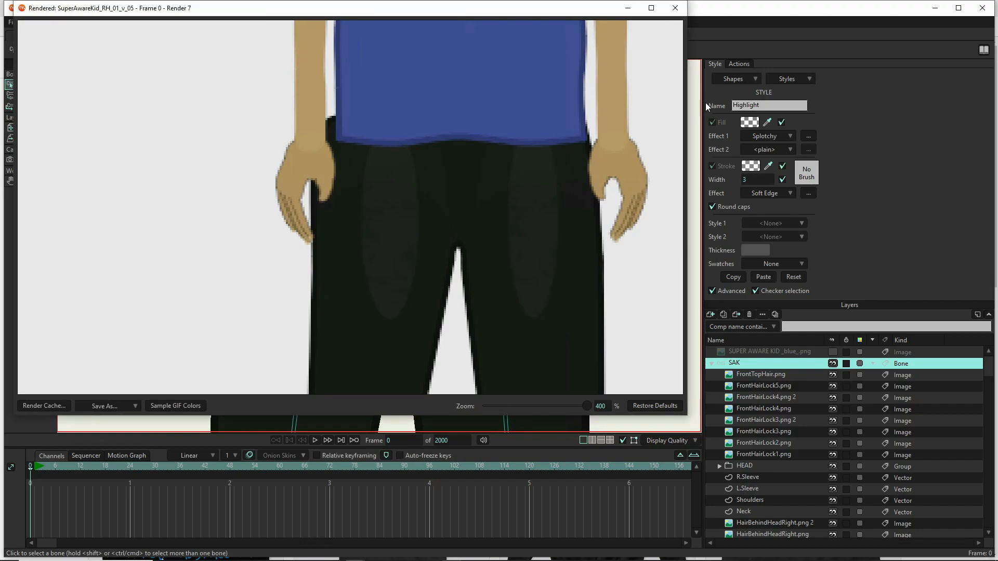
{"action": "left_click", "coordinate": [675, 8]}
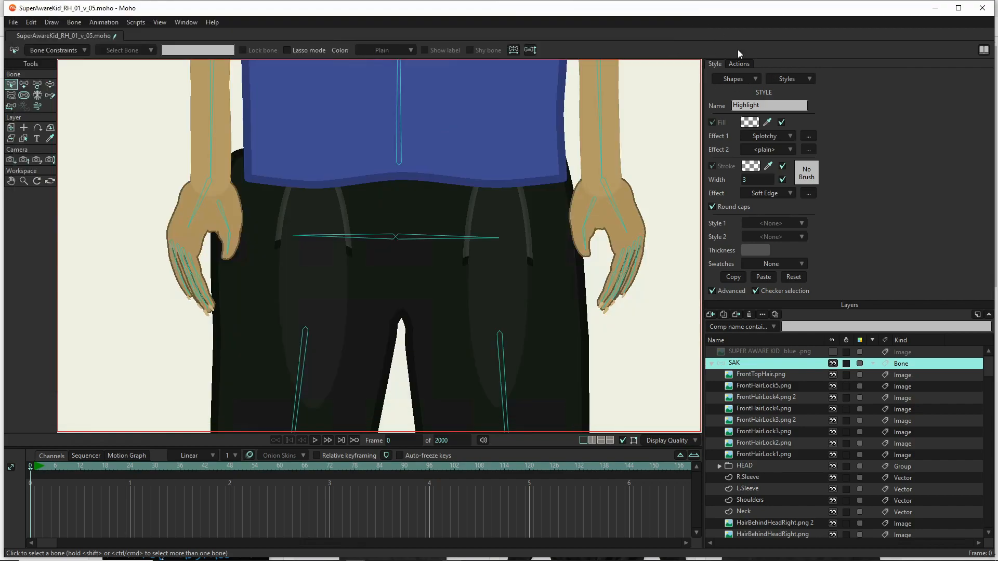
- Set the alpha of the Highlight style's white fill to about 12 and render the frame
{"action": "left_click", "coordinate": [751, 124]}
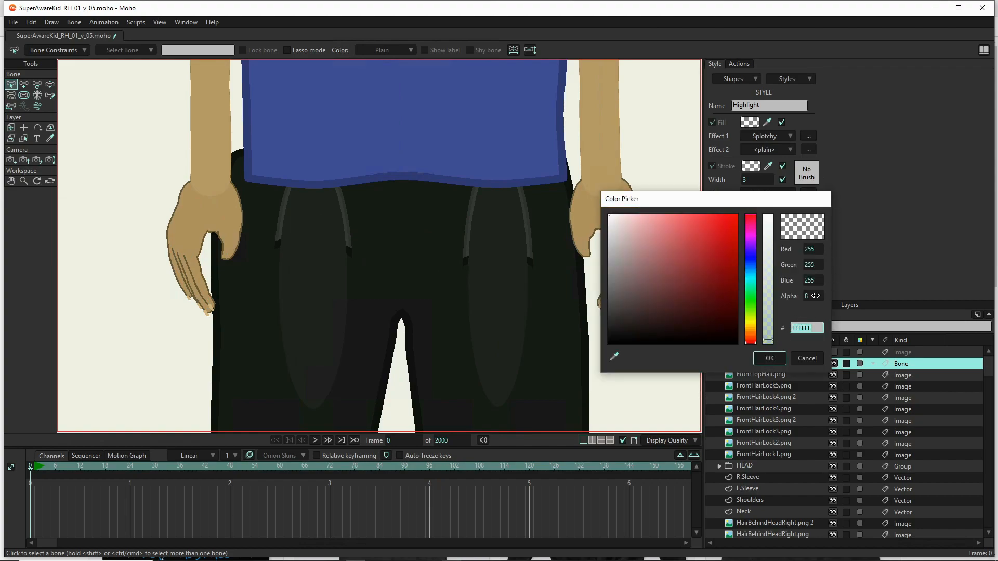
{"action": "left_click", "coordinate": [769, 331]}
{"action": "left_click_drag", "start_coordinate": [769, 331], "coordinate": [769, 341]}
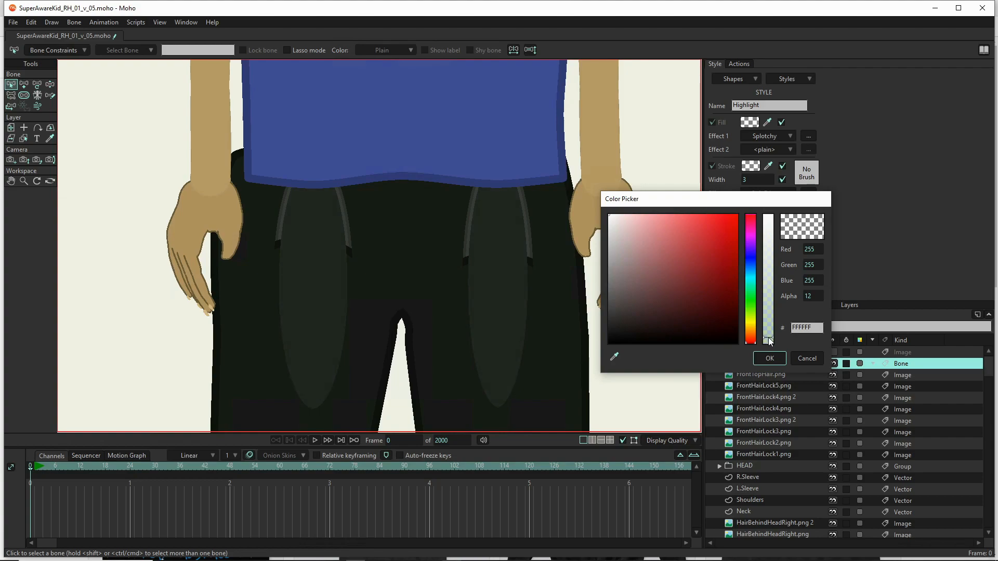
{"action": "left_click", "coordinate": [782, 361]}
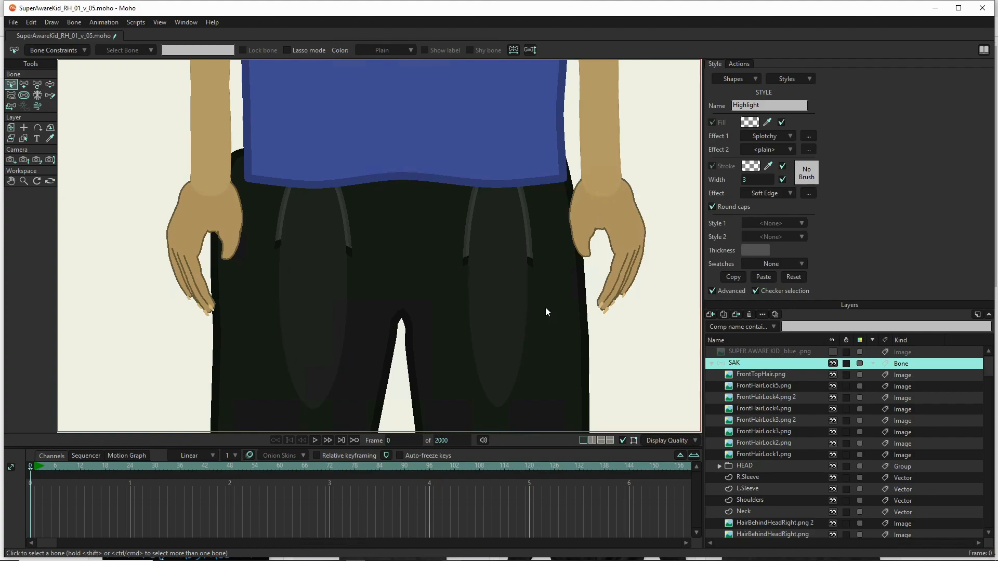
{"action": "key", "text": "ctrl+r"}
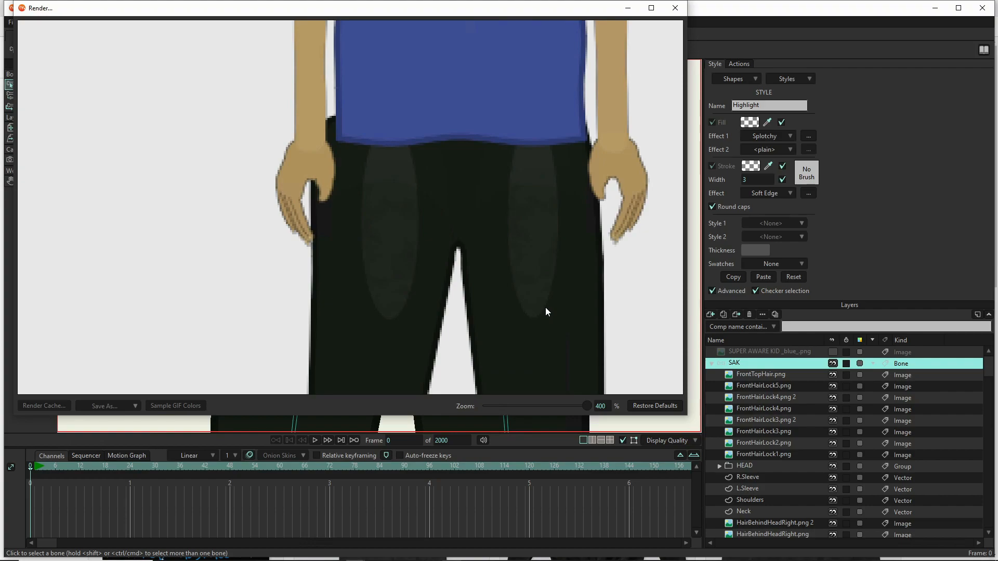
- Inspect the thigh highlights in the rendered frame close up and at full-figure size, and close the render
{"action": "scroll", "coordinate": [414, 292], "scroll_direction": "down", "scroll_amount": 5}
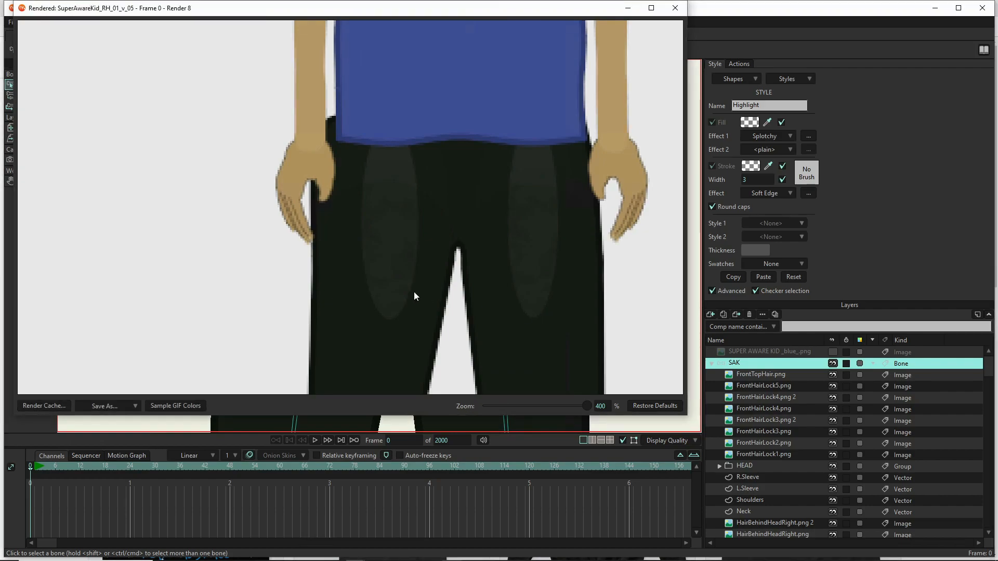
{"action": "scroll", "coordinate": [434, 305], "scroll_direction": "down", "scroll_amount": 2}
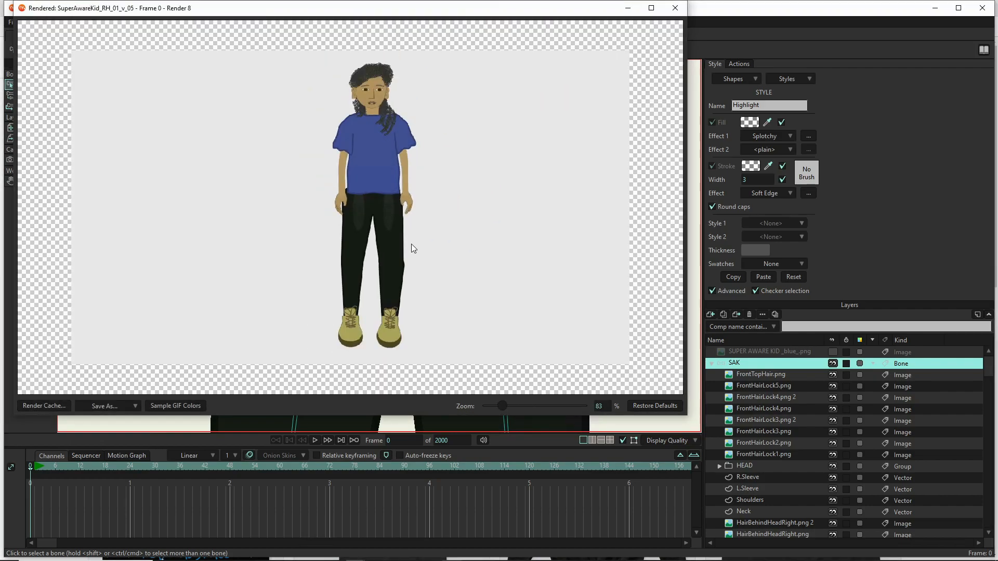
{"action": "scroll", "coordinate": [394, 262], "scroll_direction": "up", "scroll_amount": 4}
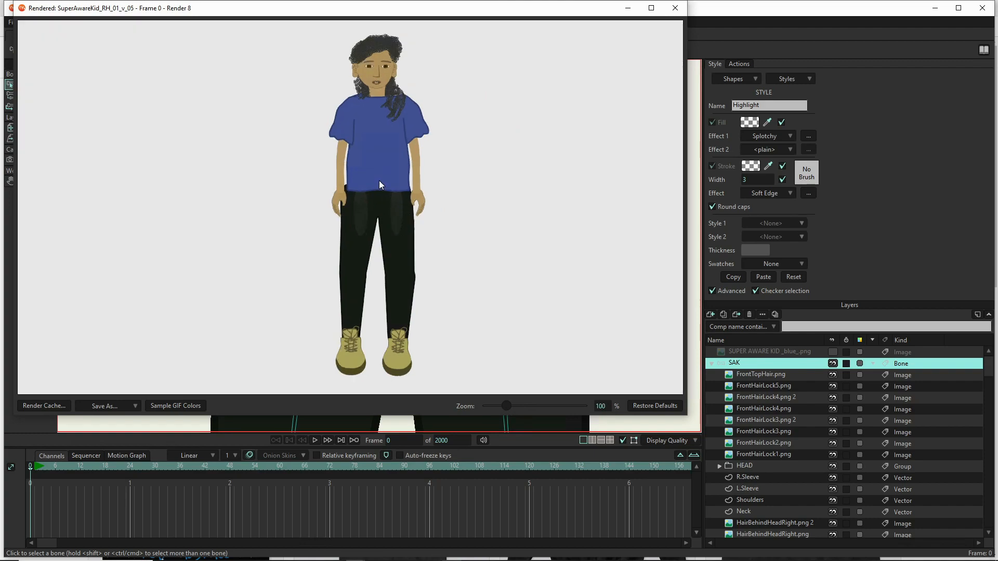
{"action": "left_click", "coordinate": [675, 8]}
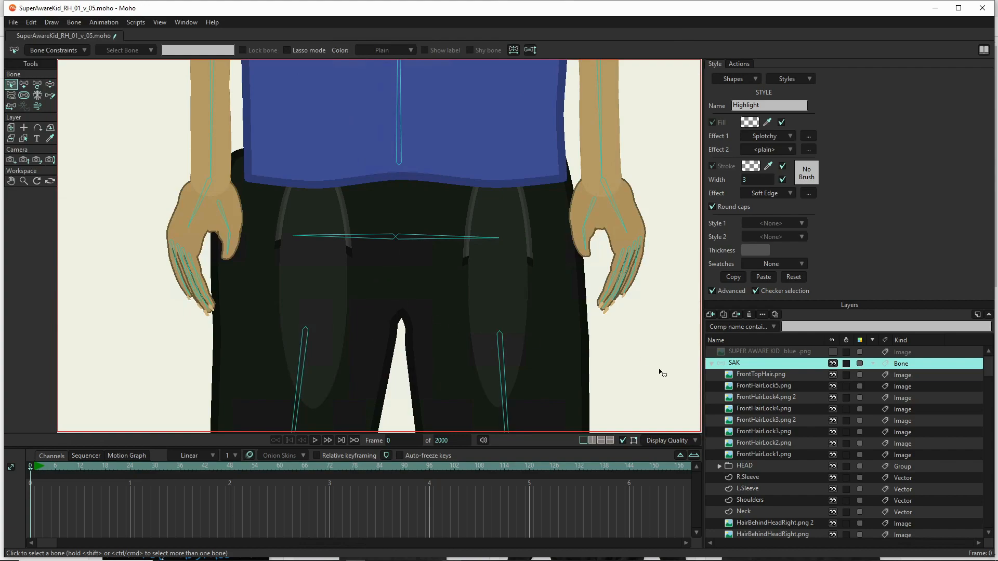
- Split the curve of the left thigh highlight oval on the Pelvis layer with a point count of 2
{"action": "scroll", "coordinate": [757, 437], "scroll_direction": "down", "scroll_amount": 3}
{"action": "scroll", "coordinate": [753, 467], "scroll_direction": "down", "scroll_amount": 6}
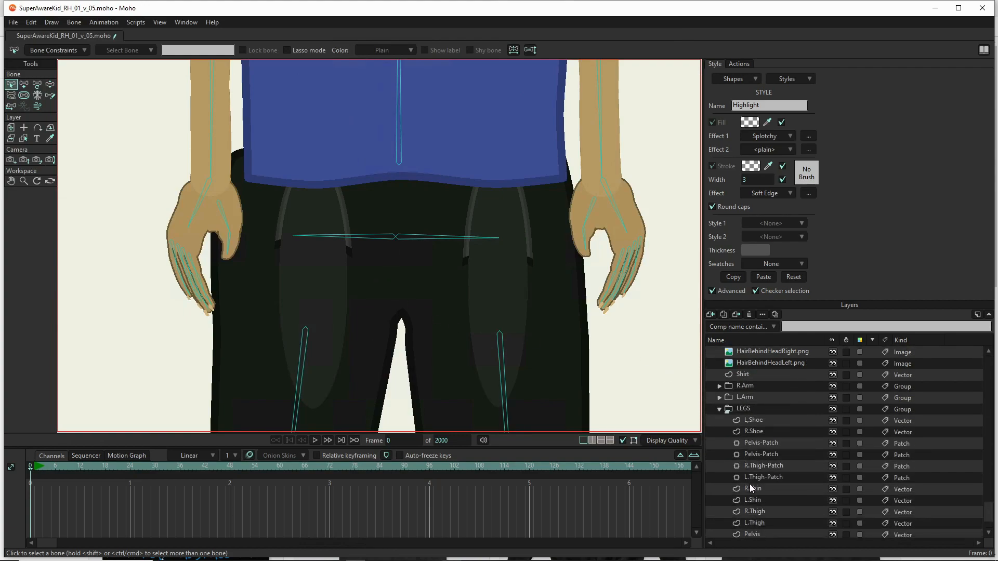
{"action": "left_click", "coordinate": [772, 527]}
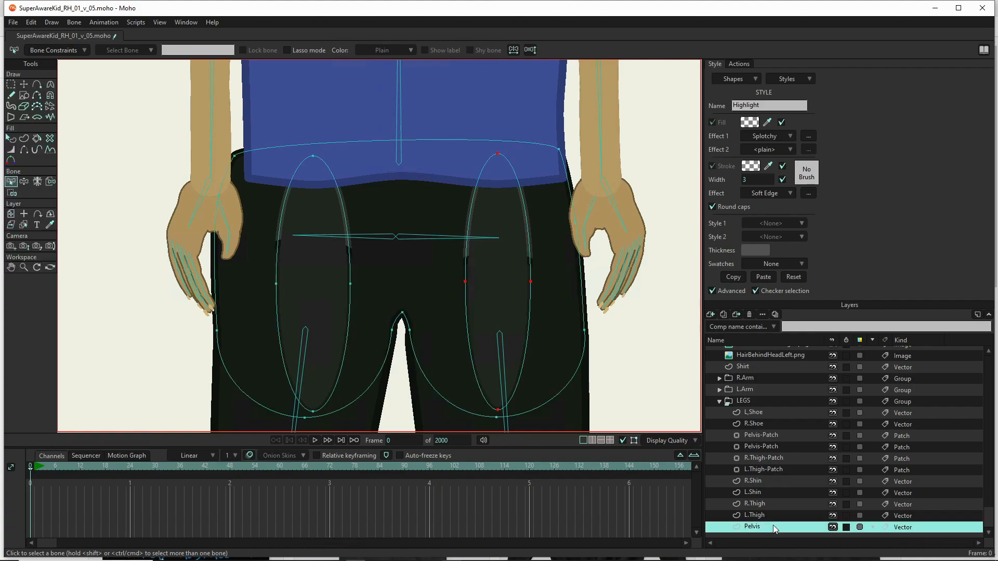
{"action": "key", "text": "Return"}
{"action": "key", "text": "t"}
{"action": "double_click", "coordinate": [318, 297]}
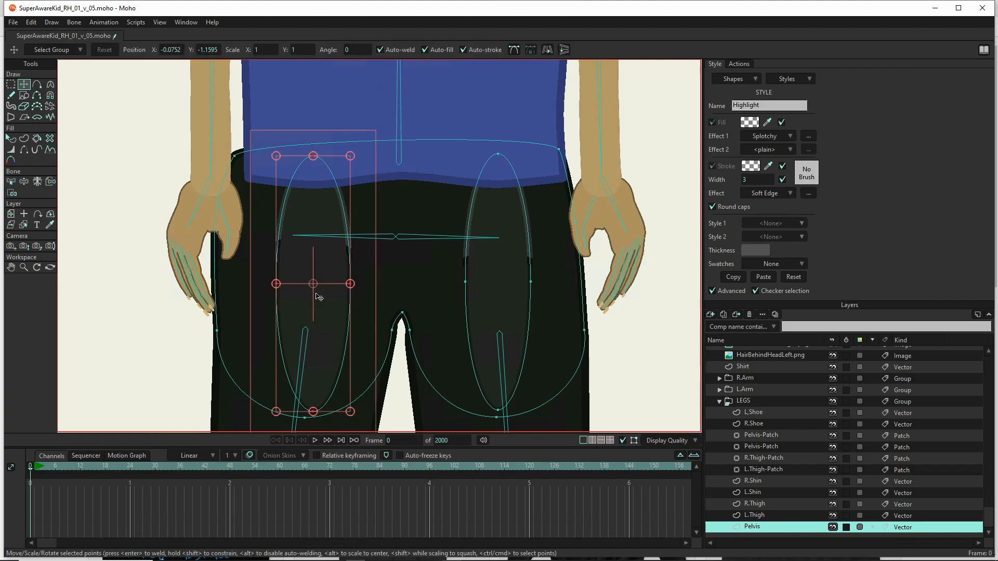
{"action": "left_click", "coordinate": [136, 23]}
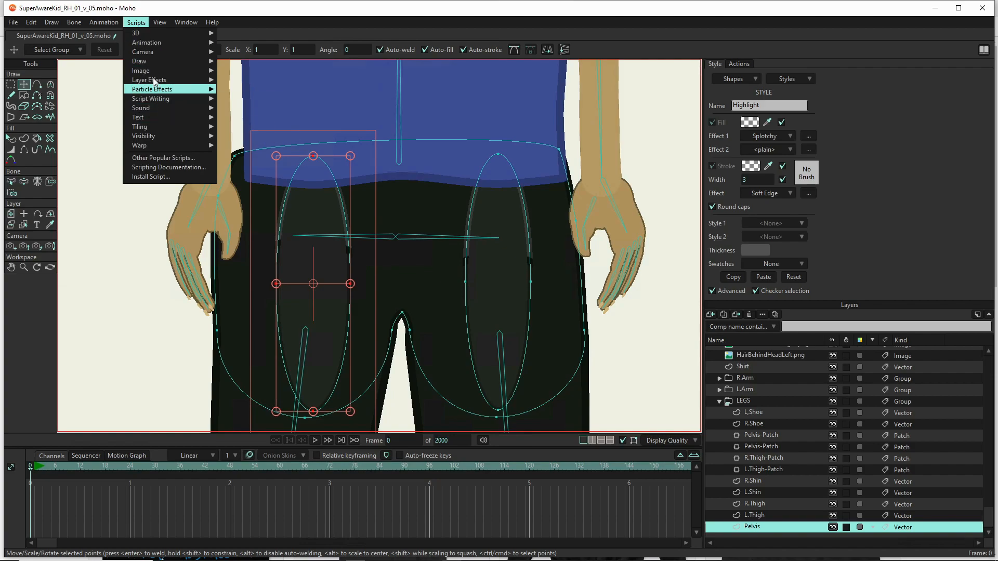
{"action": "mouse_move", "coordinate": [166, 64]}
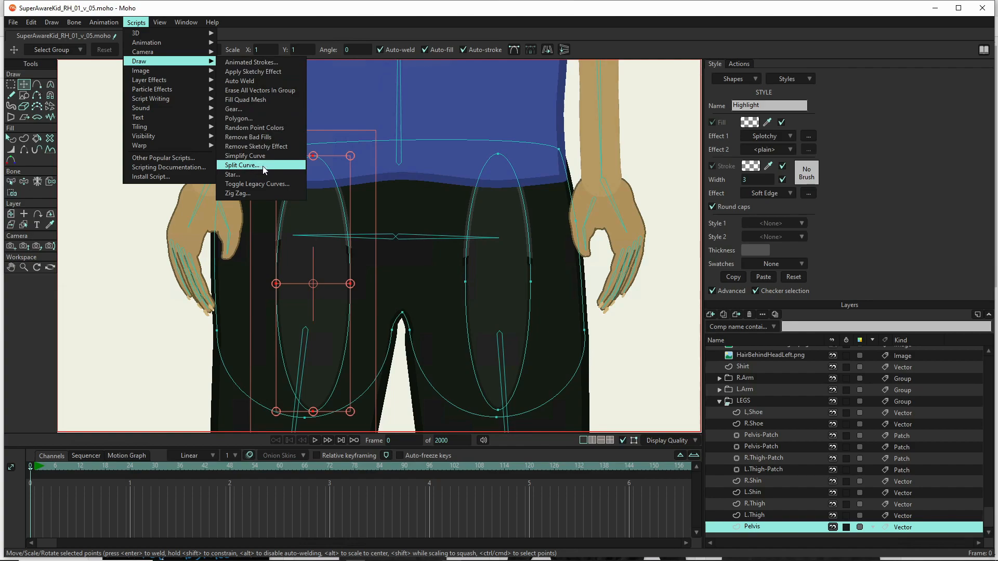
{"action": "left_click", "coordinate": [242, 165]}
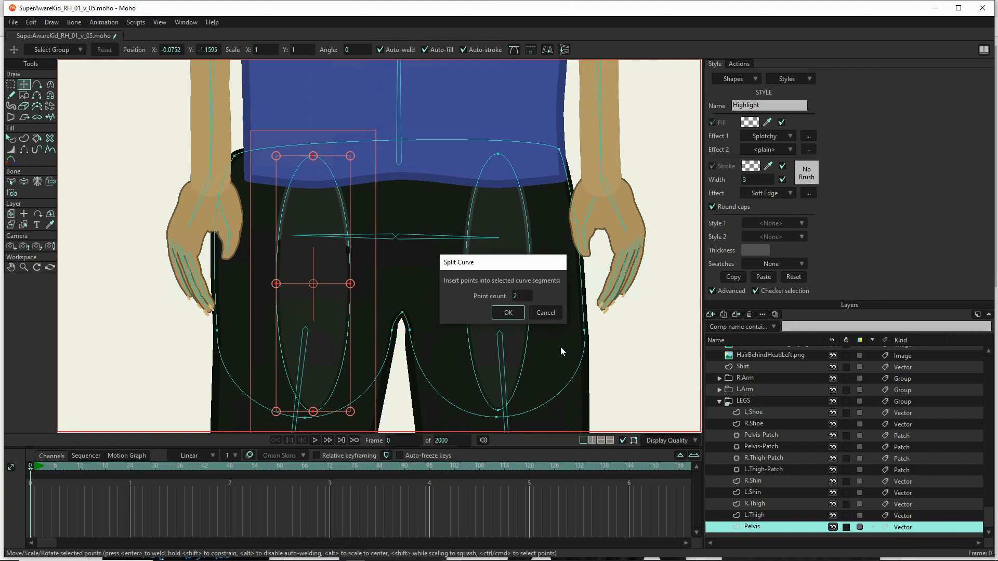
{"action": "left_click", "coordinate": [507, 313]}
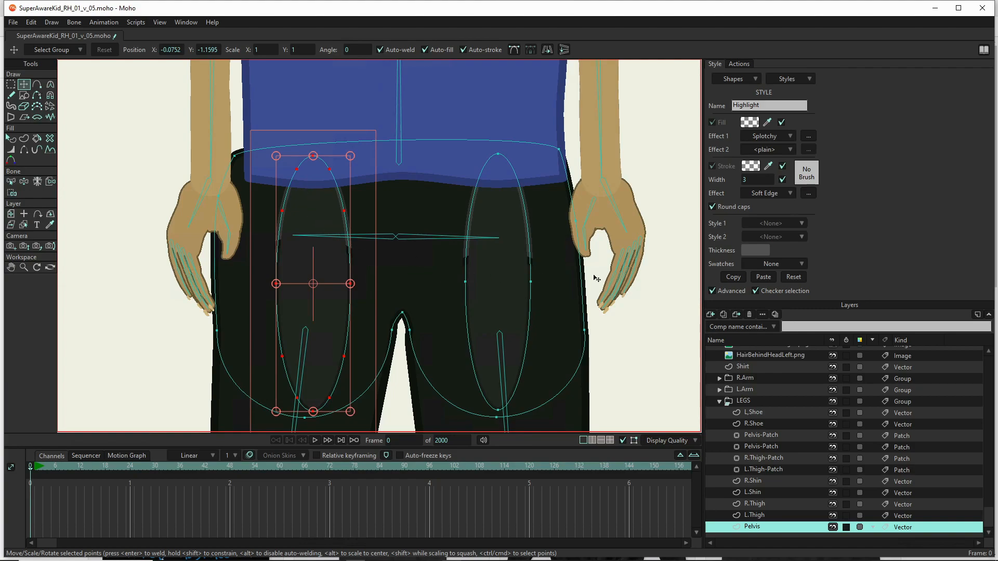
- Split the curve of the right thigh highlight oval on the Pelvis layer with a point count of 2
{"action": "double_click", "coordinate": [531, 233]}
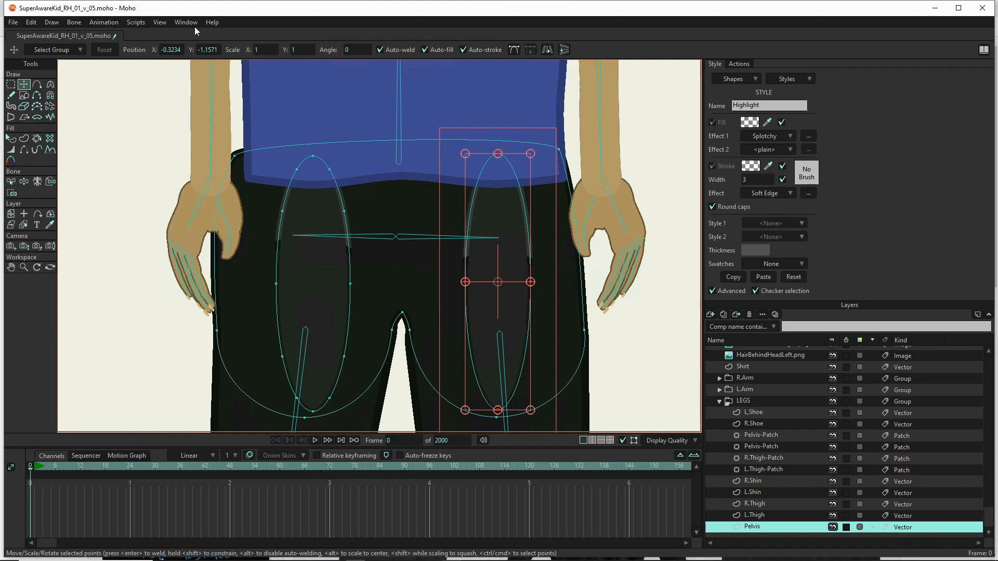
{"action": "left_click", "coordinate": [136, 21]}
{"action": "mouse_move", "coordinate": [159, 115]}
{"action": "mouse_move", "coordinate": [178, 72]}
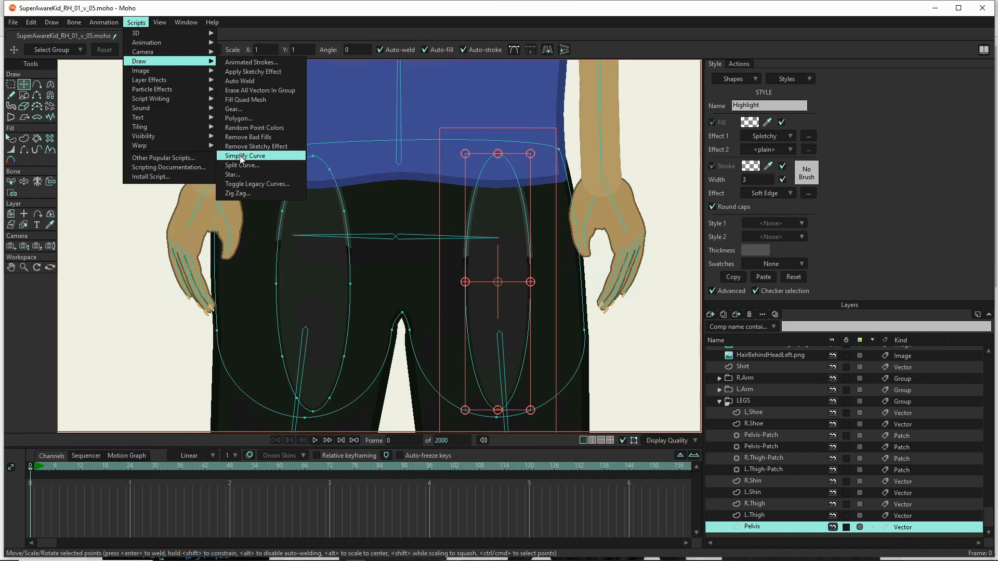
{"action": "left_click", "coordinate": [239, 164]}
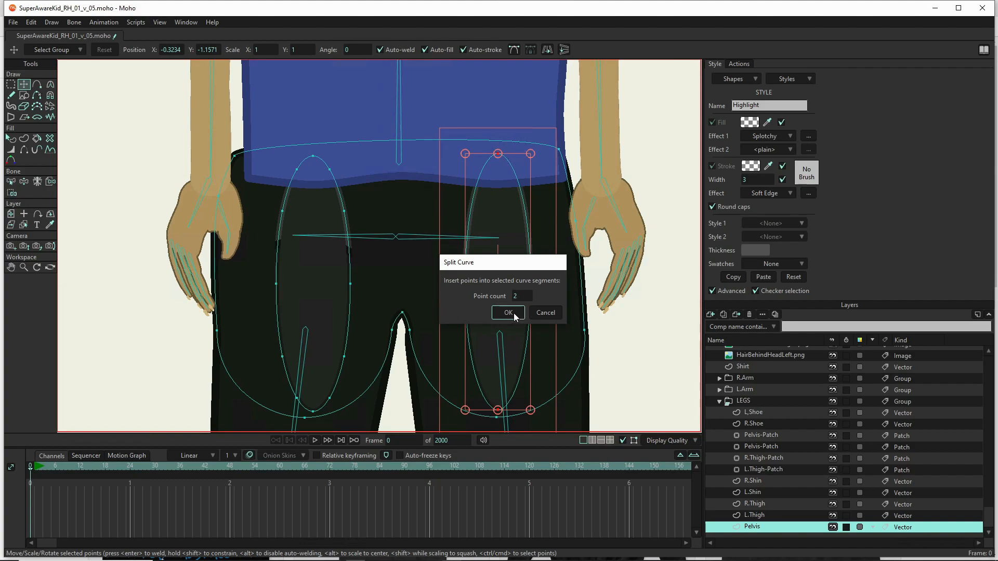
{"action": "left_click", "coordinate": [524, 296]}
{"action": "scroll", "coordinate": [524, 296], "scroll_direction": "up", "scroll_amount": 8}
{"action": "scroll", "coordinate": [527, 299], "scroll_direction": "up", "scroll_amount": 1}
{"action": "left_click", "coordinate": [520, 297]}
{"action": "left_click", "coordinate": [517, 314]}
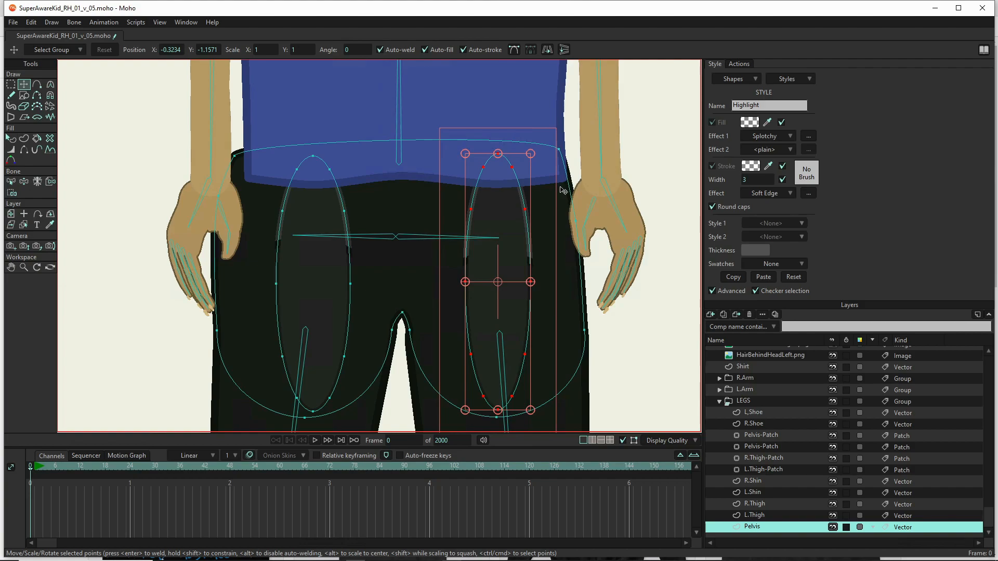
- Reshape the right thigh highlight into an irregular fold by moving its points inward and outward, lowering its upper end below the shirt hem
{"action": "left_click_drag", "start_coordinate": [511, 167], "coordinate": [451, 202]}
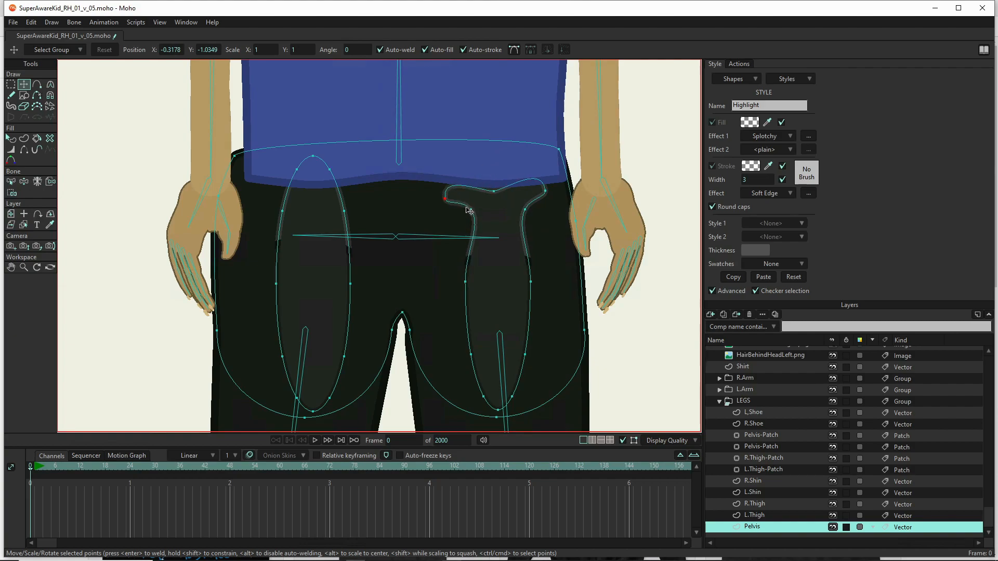
{"action": "left_click_drag", "start_coordinate": [471, 286], "coordinate": [506, 258]}
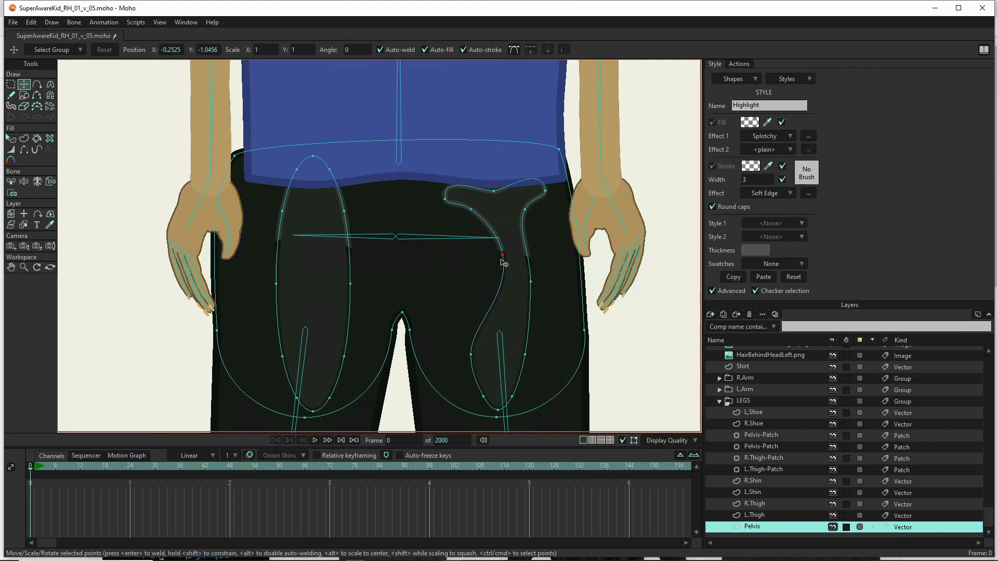
{"action": "left_click_drag", "start_coordinate": [480, 216], "coordinate": [483, 264]}
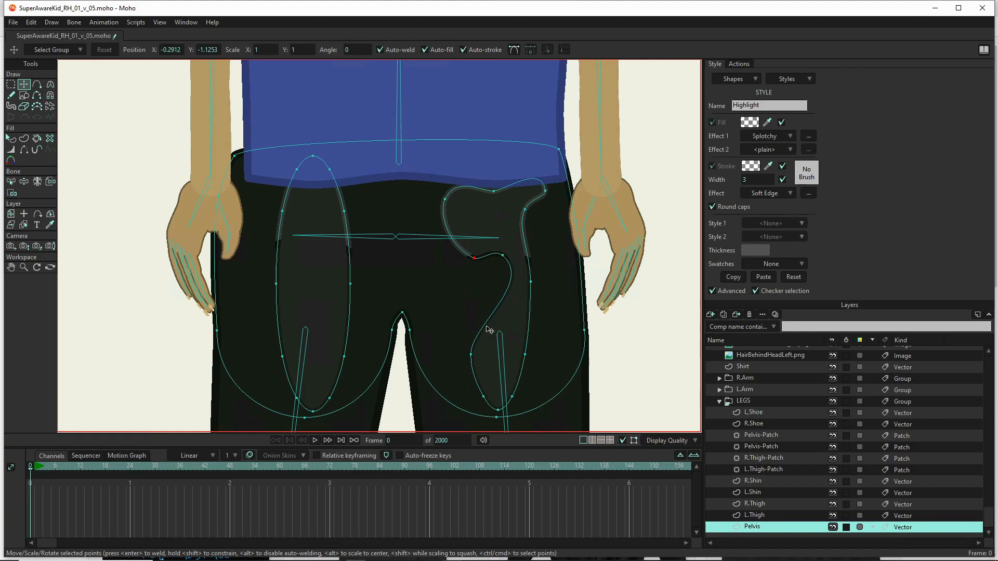
{"action": "left_click_drag", "start_coordinate": [475, 350], "coordinate": [522, 267]}
{"action": "left_click", "coordinate": [530, 282]}
{"action": "key", "text": "Delete"}
{"action": "left_click_drag", "start_coordinate": [525, 355], "coordinate": [499, 314]}
{"action": "left_click_drag", "start_coordinate": [512, 397], "coordinate": [527, 309]}
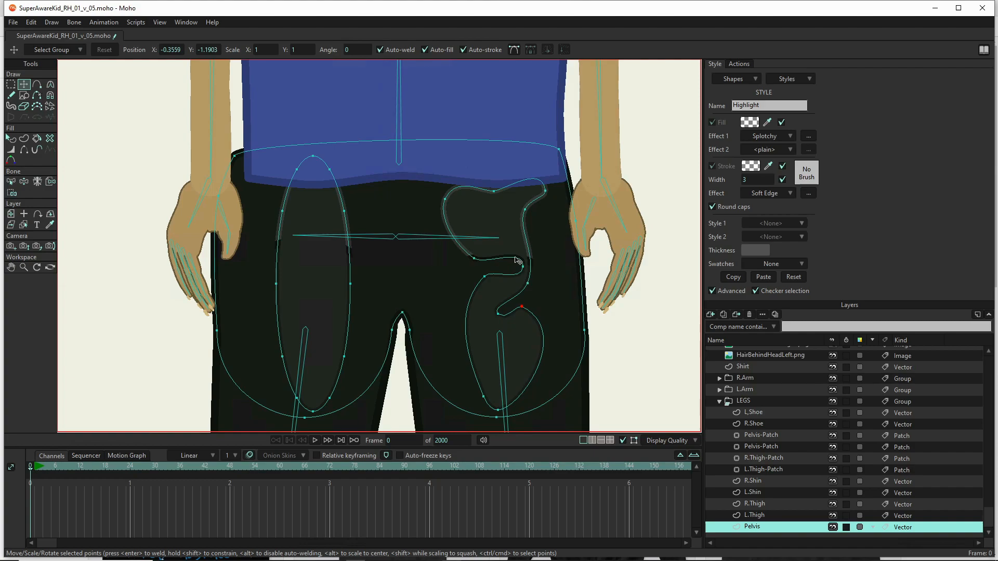
- Reshape the left thigh highlight into a winding, S-like fold by moving its points, with a deep notch near its upper end
{"action": "left_click_drag", "start_coordinate": [344, 358], "coordinate": [315, 331]}
{"action": "left_click_drag", "start_coordinate": [333, 399], "coordinate": [339, 329]}
{"action": "left_click_drag", "start_coordinate": [278, 285], "coordinate": [317, 285]}
{"action": "left_click_drag", "start_coordinate": [285, 358], "coordinate": [337, 279]}
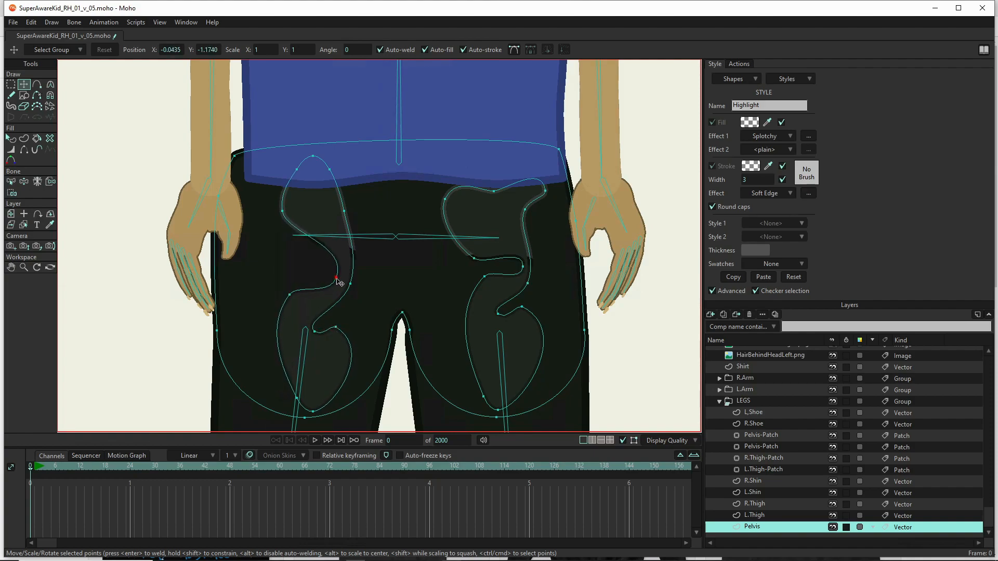
{"action": "left_click_drag", "start_coordinate": [281, 208], "coordinate": [289, 276]}
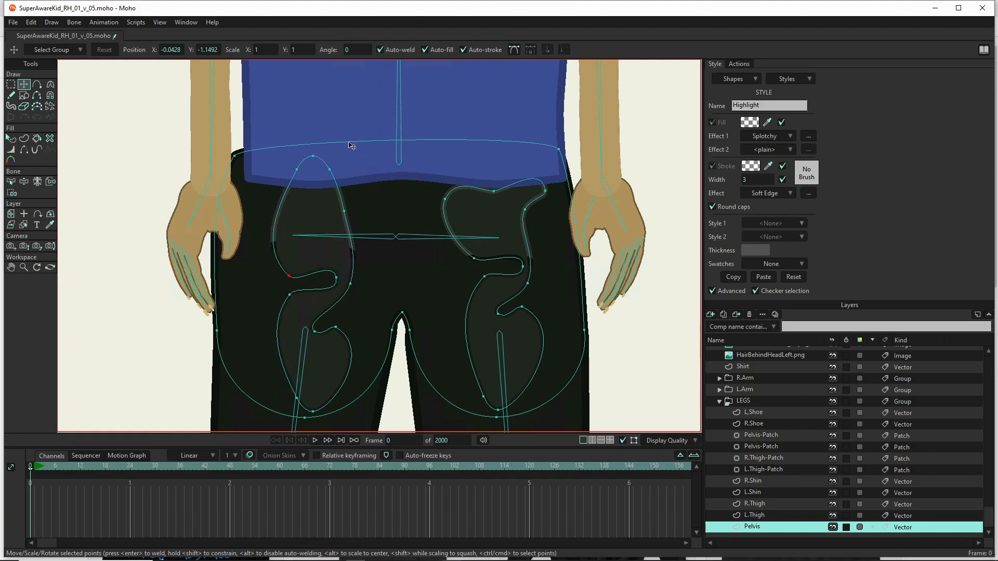
{"action": "left_click", "coordinate": [327, 170]}
{"action": "left_click_drag", "start_coordinate": [330, 173], "coordinate": [304, 247]}
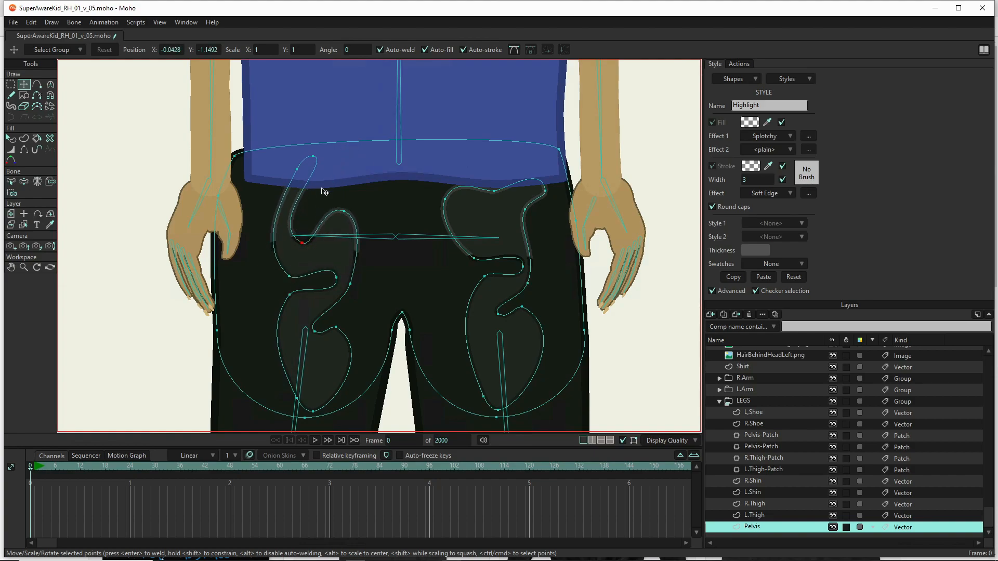
{"action": "left_click_drag", "start_coordinate": [317, 151], "coordinate": [340, 186]}
{"action": "left_click_drag", "start_coordinate": [292, 165], "coordinate": [286, 189]}
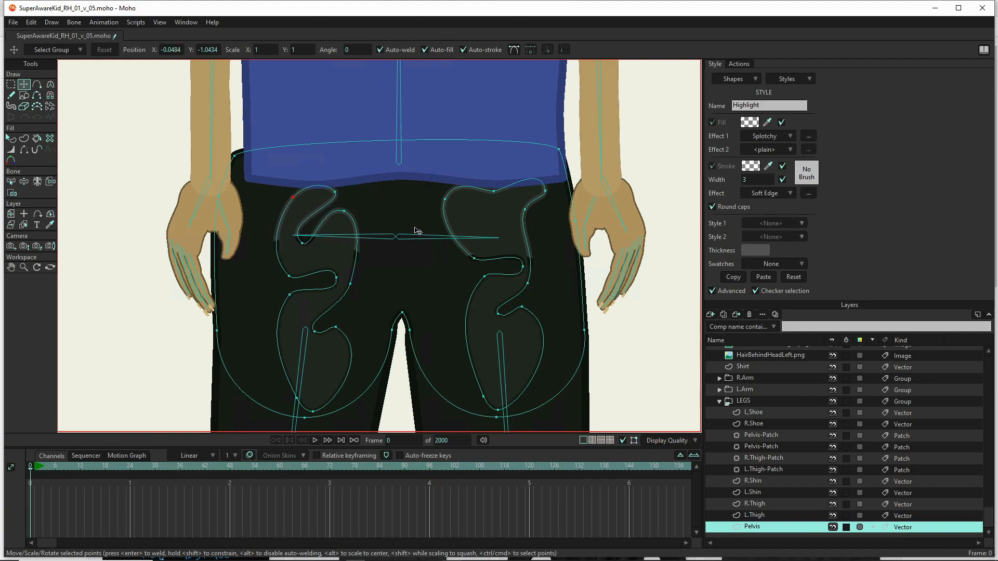
- Render the frame and inspect the reshaped thigh highlights up close
{"action": "scroll", "coordinate": [402, 253], "scroll_direction": "down", "scroll_amount": 3}
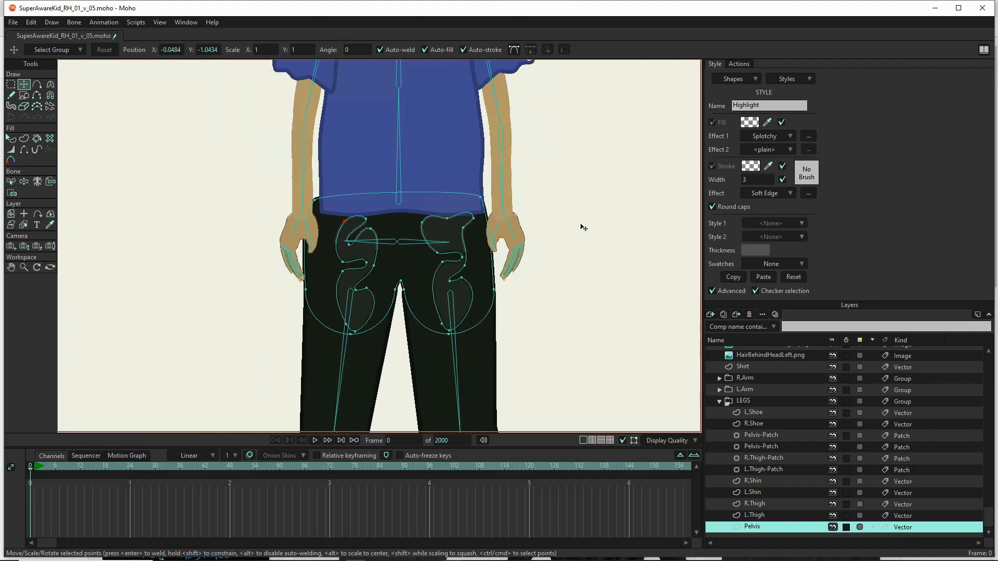
{"action": "key", "text": "ctrl+r"}
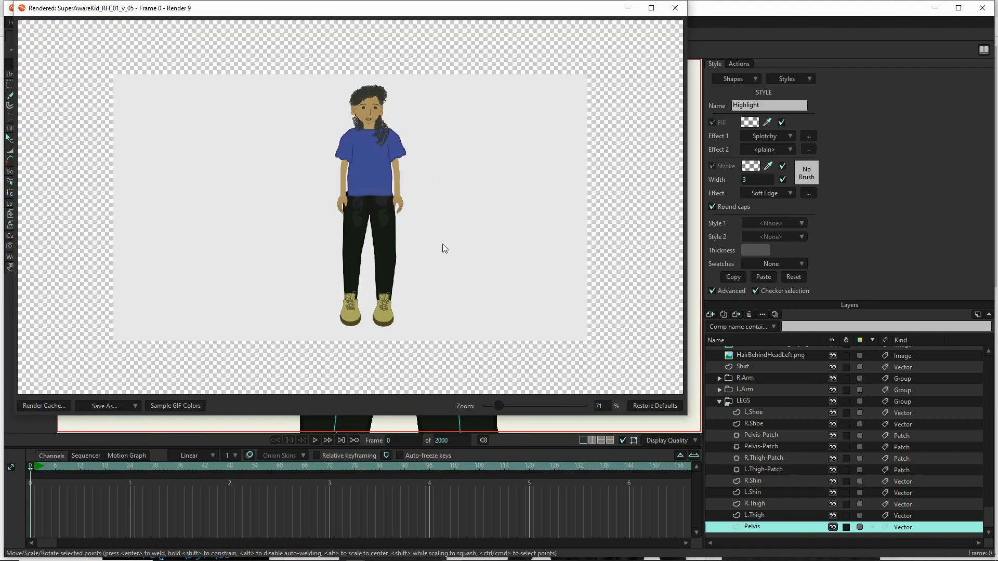
{"action": "scroll", "coordinate": [363, 202], "scroll_direction": "up", "scroll_amount": 3}
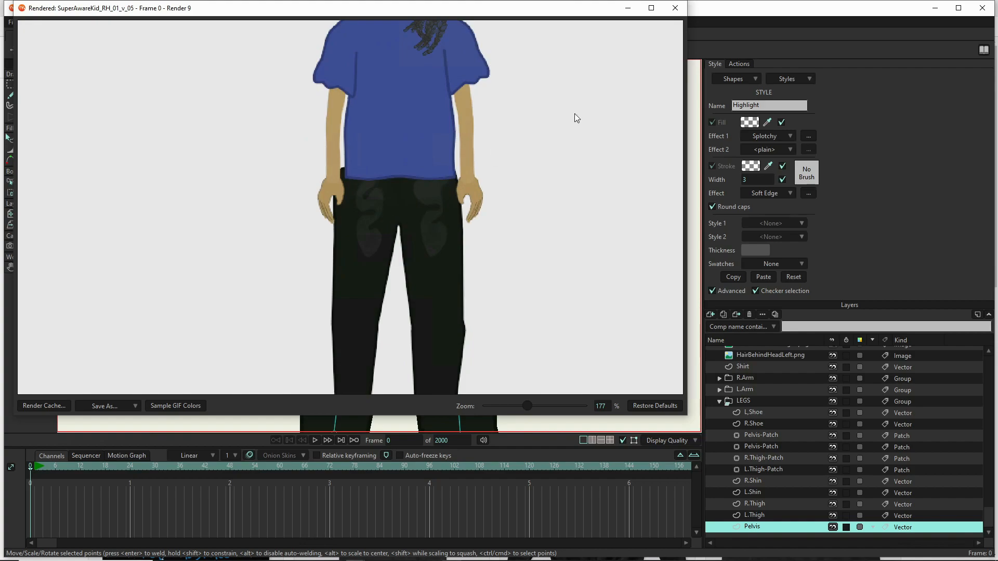
{"action": "left_click", "coordinate": [675, 7]}
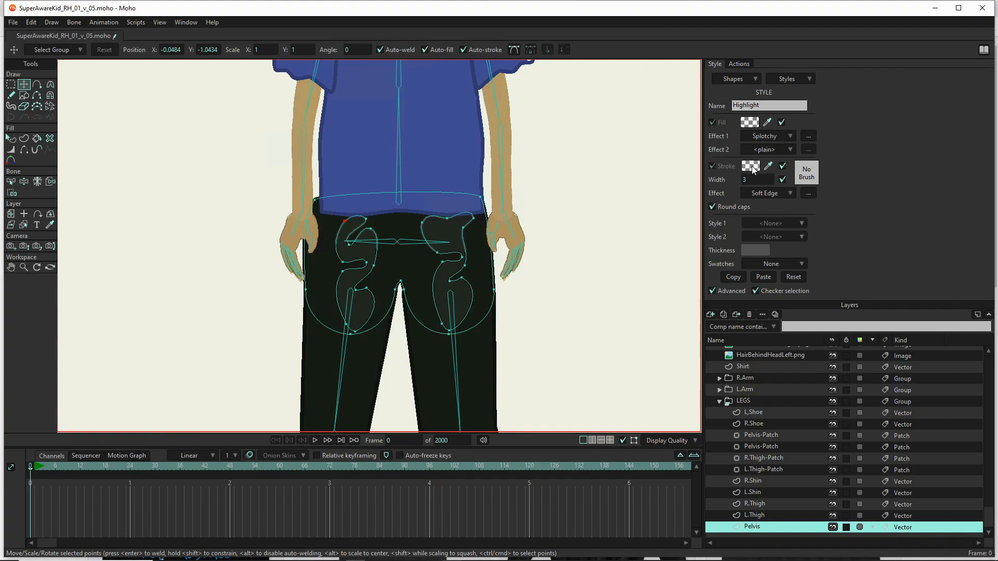
- Change the Highlight style's fill to light grey CFCECE with alpha 12 and test-render the frame
{"action": "left_click", "coordinate": [750, 122]}
{"action": "left_click", "coordinate": [610, 228]}
{"action": "left_click_drag", "start_coordinate": [610, 226], "coordinate": [609, 239]}
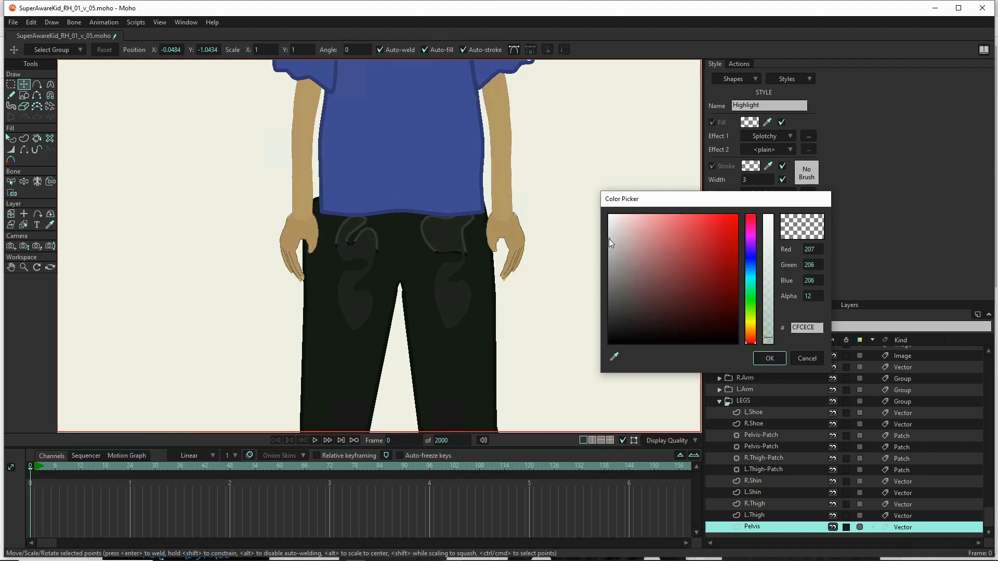
{"action": "left_click", "coordinate": [762, 361]}
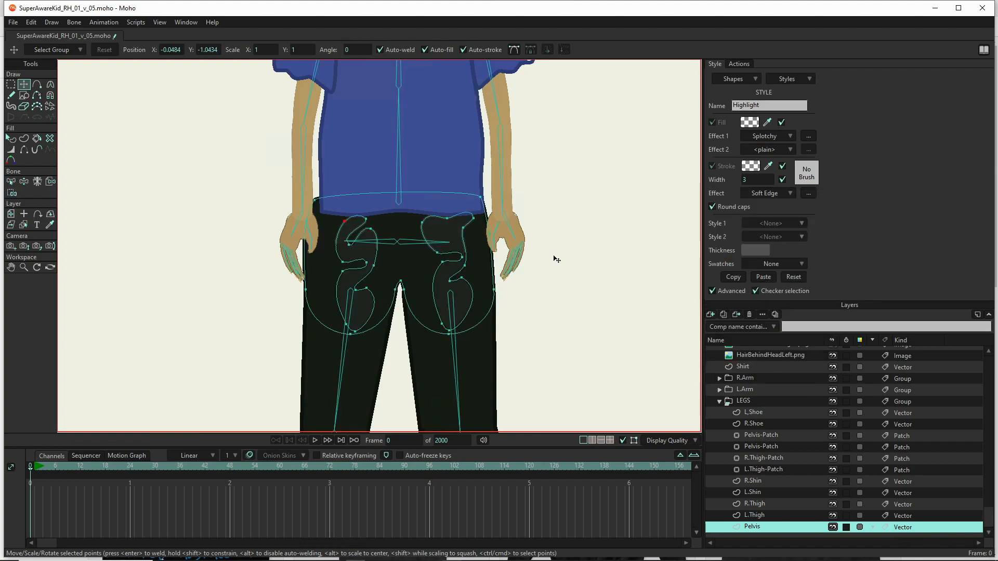
{"action": "key", "text": "ctrl+r"}
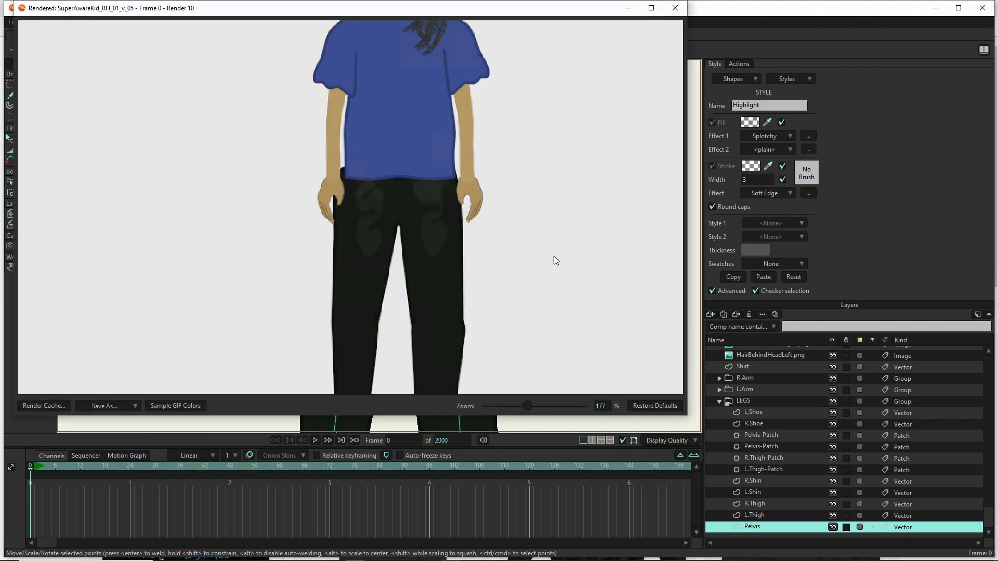
{"action": "left_click", "coordinate": [675, 8]}
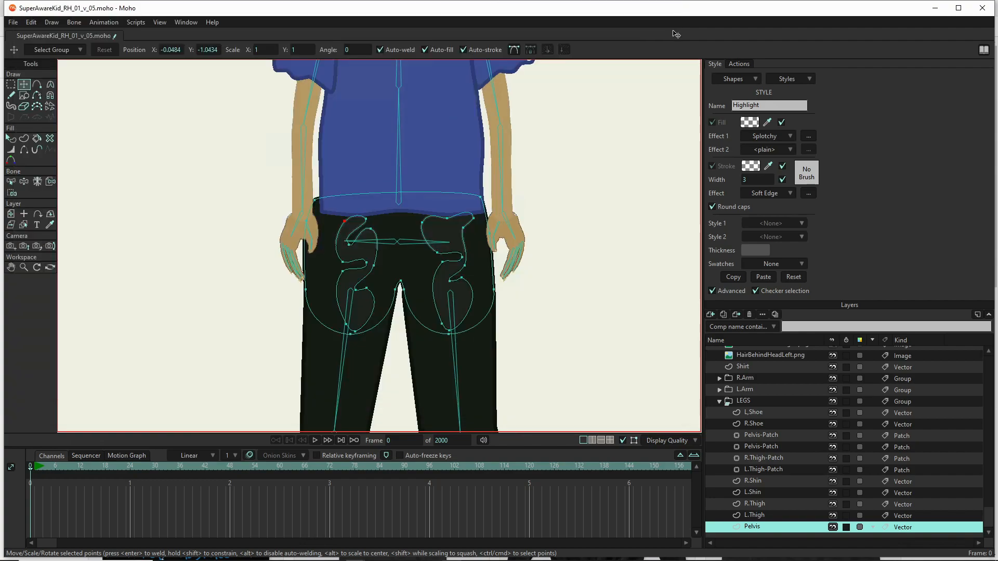
- Darken the Highlight style's fill to grey A3A3A3 with alpha 12 and render the frame to check the highlights
{"action": "left_click", "coordinate": [750, 123]}
{"action": "left_click", "coordinate": [613, 267]}
{"action": "left_click_drag", "start_coordinate": [612, 267], "coordinate": [608, 265]}
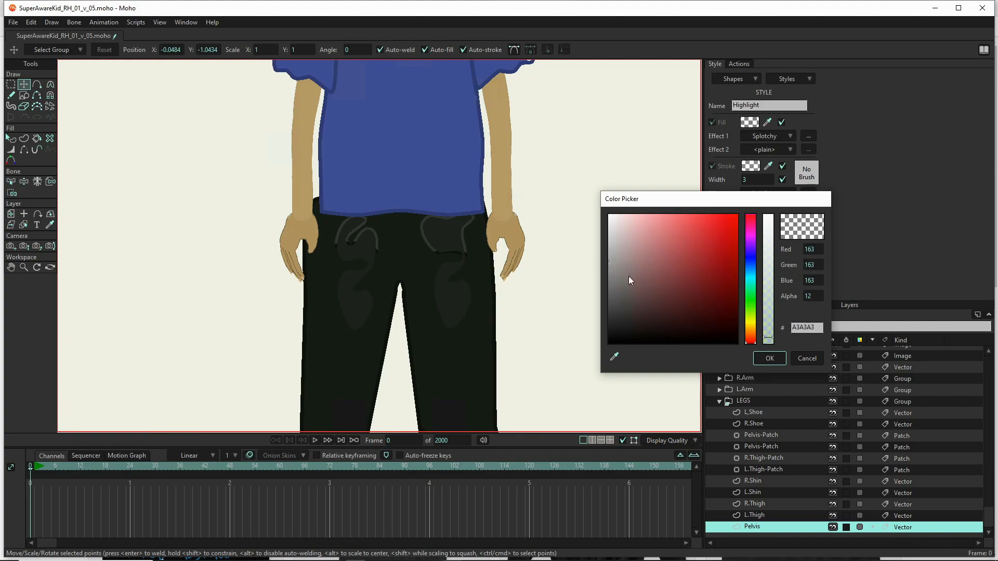
{"action": "left_click", "coordinate": [770, 359]}
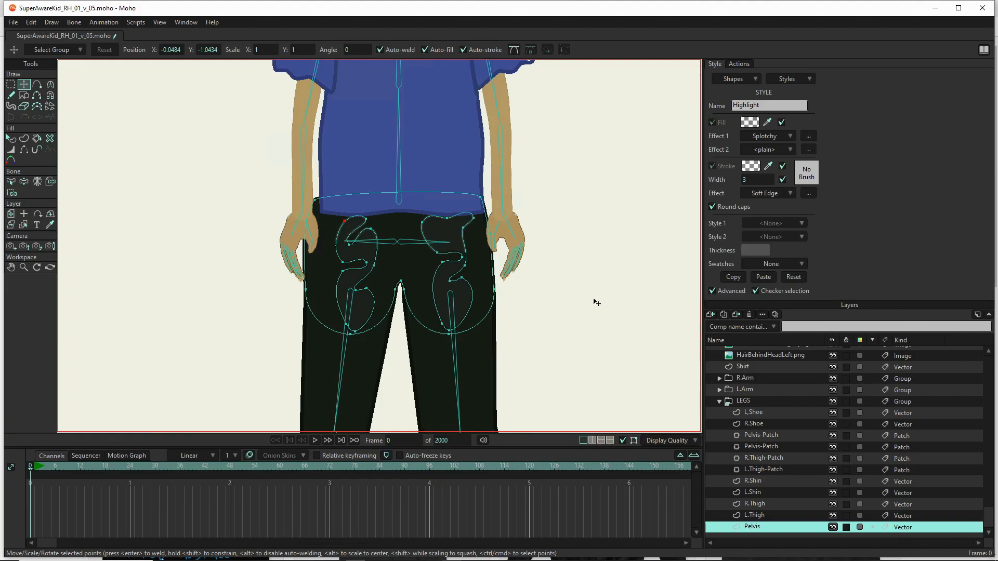
{"action": "key", "text": "ctrl+r"}
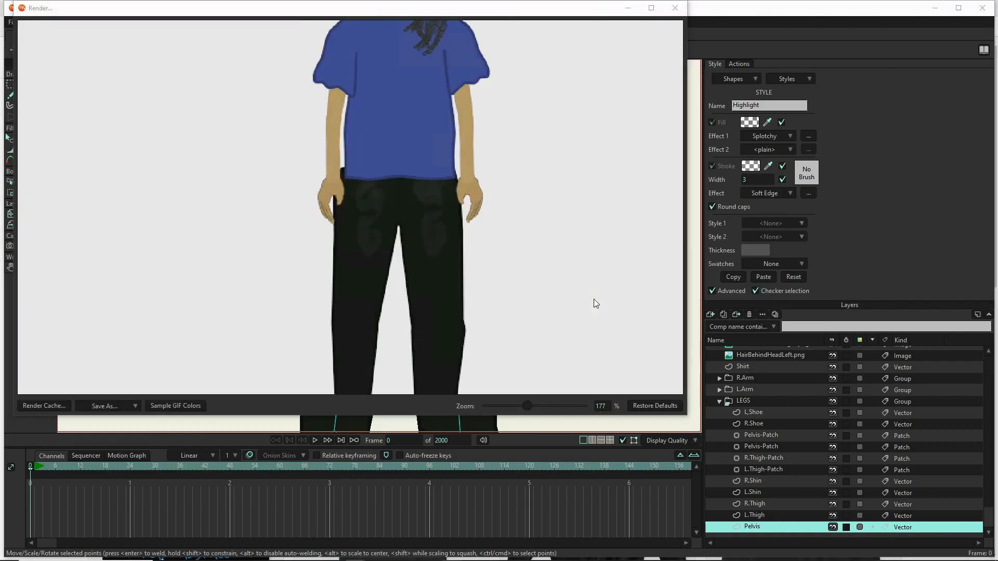
{"action": "left_click", "coordinate": [675, 9]}
{"action": "scroll", "coordinate": [338, 252], "scroll_direction": "up", "scroll_amount": 5}
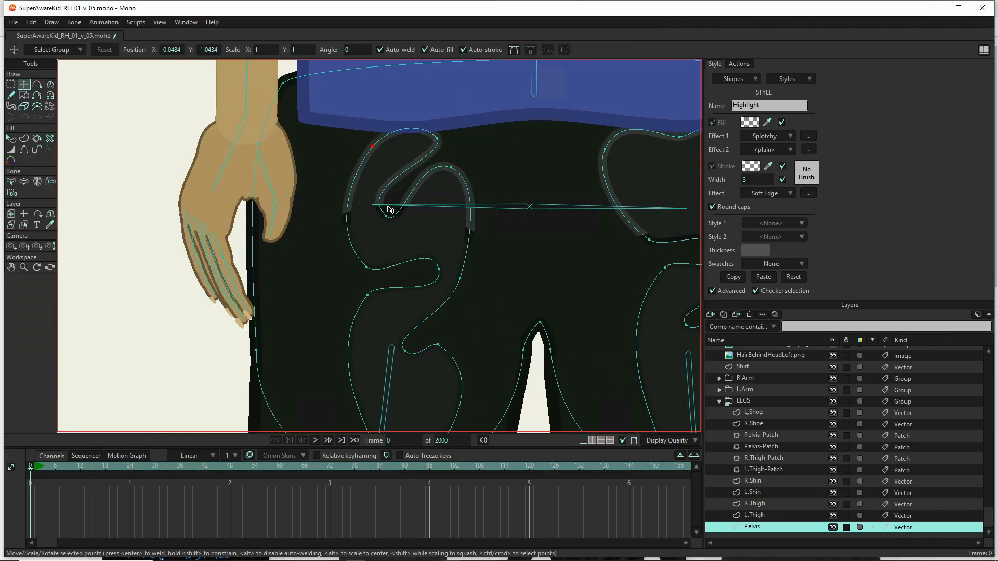
- Lower the curvature of all points of the left highlight on the Pelvis layer to about 0.21
{"action": "left_click", "coordinate": [385, 217]}
{"action": "key", "text": "c"}
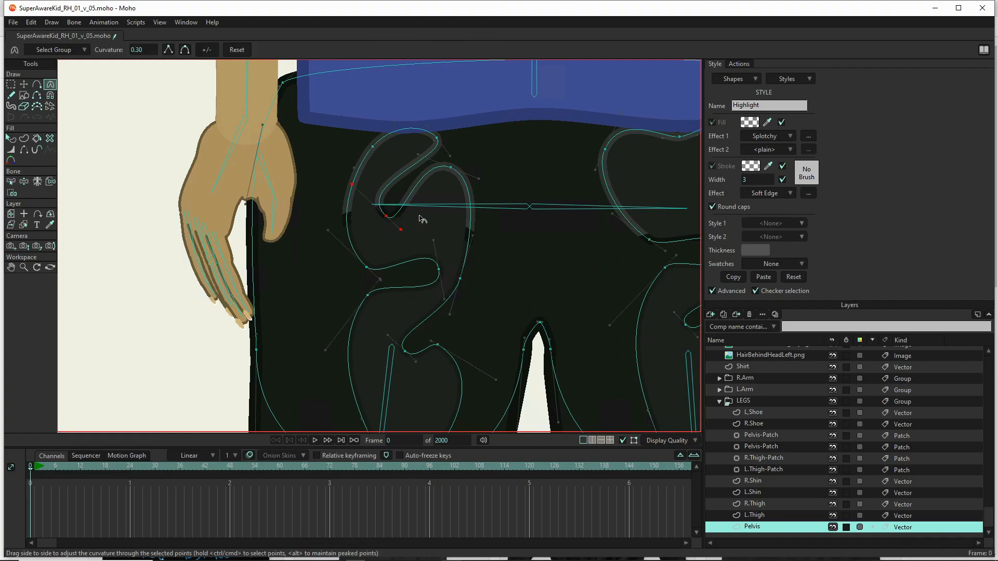
{"action": "key", "text": "t"}
{"action": "key", "text": "ctrl+a"}
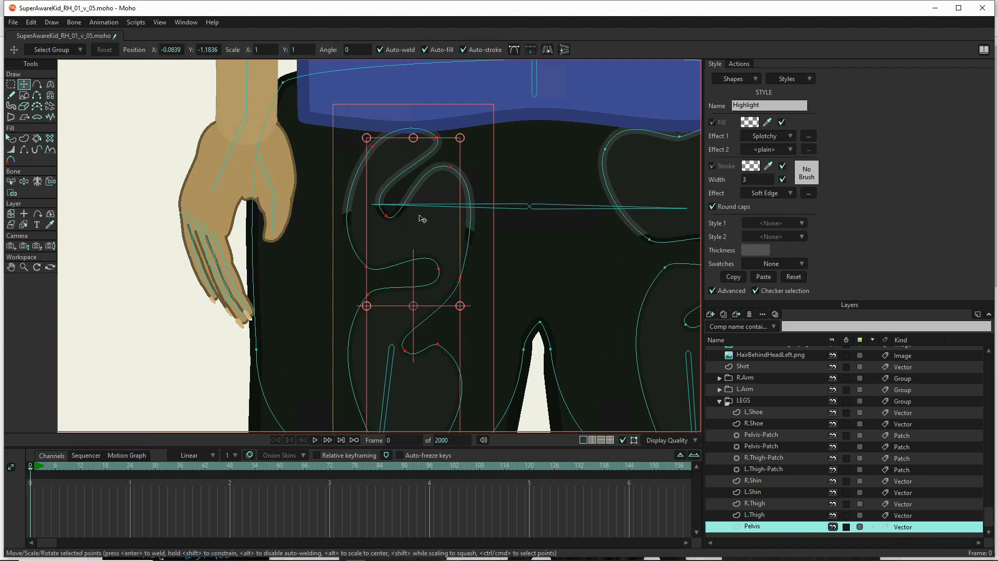
{"action": "key", "text": "c"}
{"action": "left_click_drag", "start_coordinate": [414, 216], "coordinate": [329, 234]}
{"action": "scroll", "coordinate": [369, 282], "scroll_direction": "down", "scroll_amount": 4}
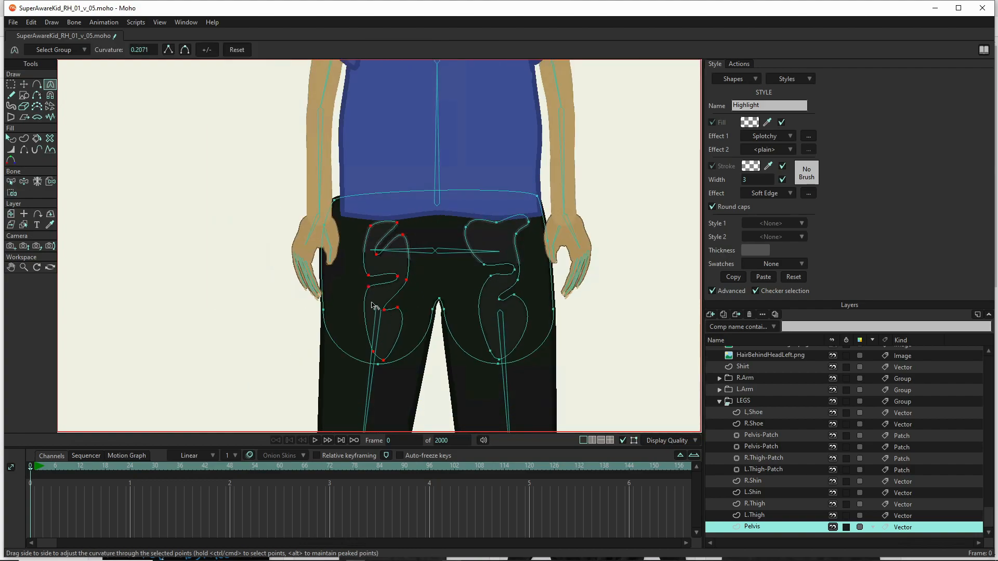
- Adjust the curvature of the whole right highlight on the Pelvis layer to about 0.23
{"action": "key", "text": "t"}
{"action": "double_click", "coordinate": [509, 254]}
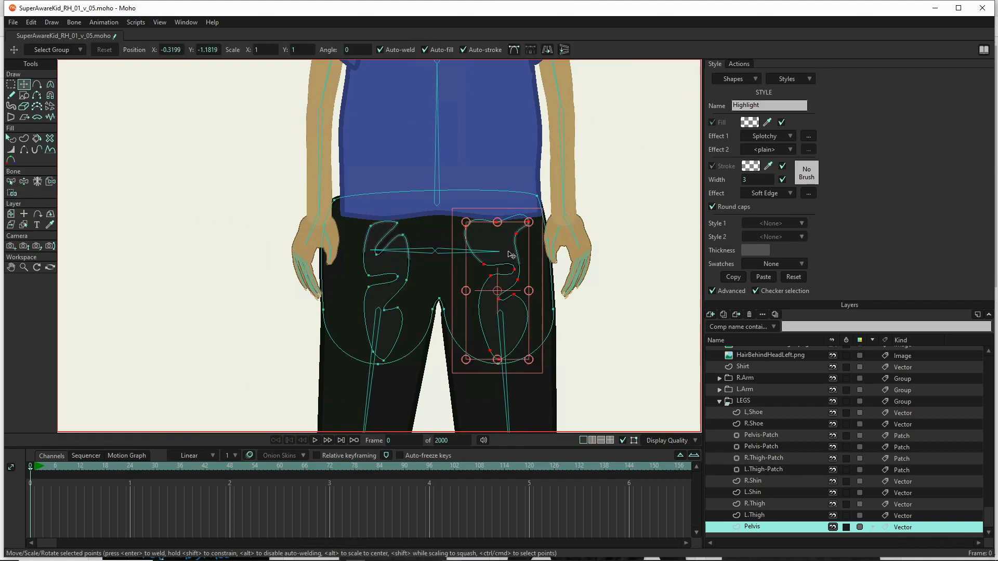
{"action": "key", "text": "c"}
{"action": "left_click_drag", "start_coordinate": [511, 255], "coordinate": [470, 263]}
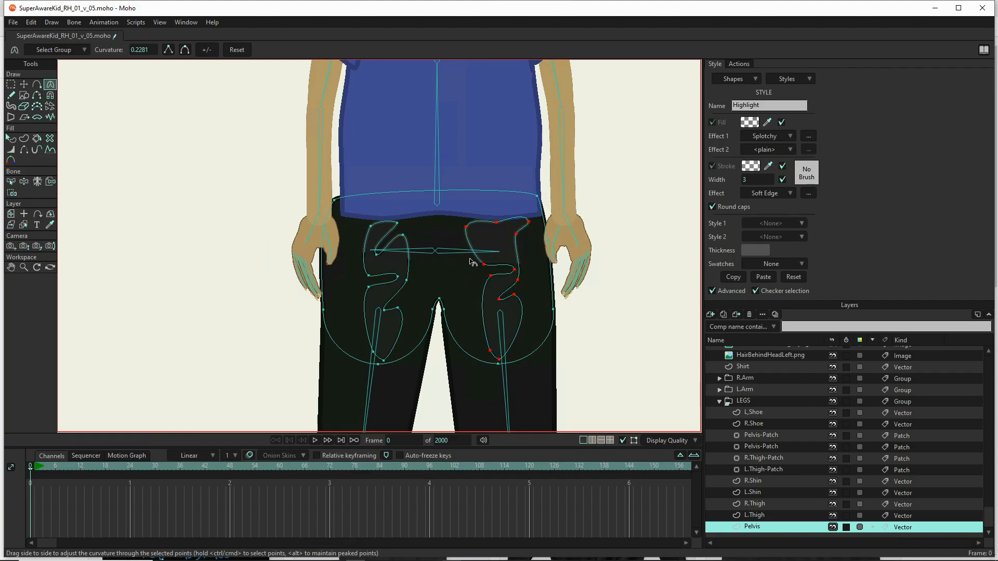
- Render the frame to inspect the highlights with their adjusted curvature, and close the render
{"action": "key", "text": "ctrl+r"}
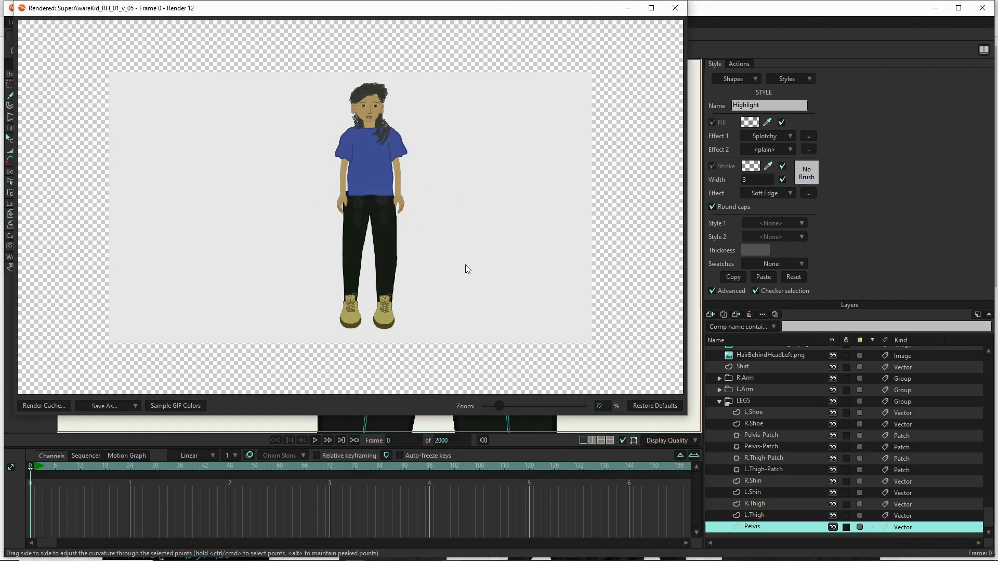
{"action": "scroll", "coordinate": [464, 270], "scroll_direction": "up", "scroll_amount": 1}
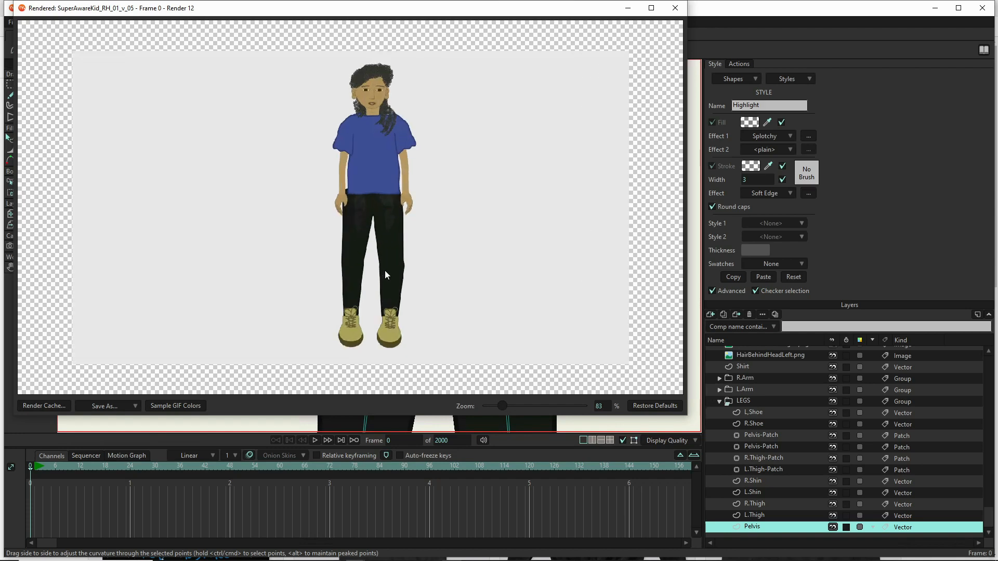
{"action": "left_click", "coordinate": [675, 9]}
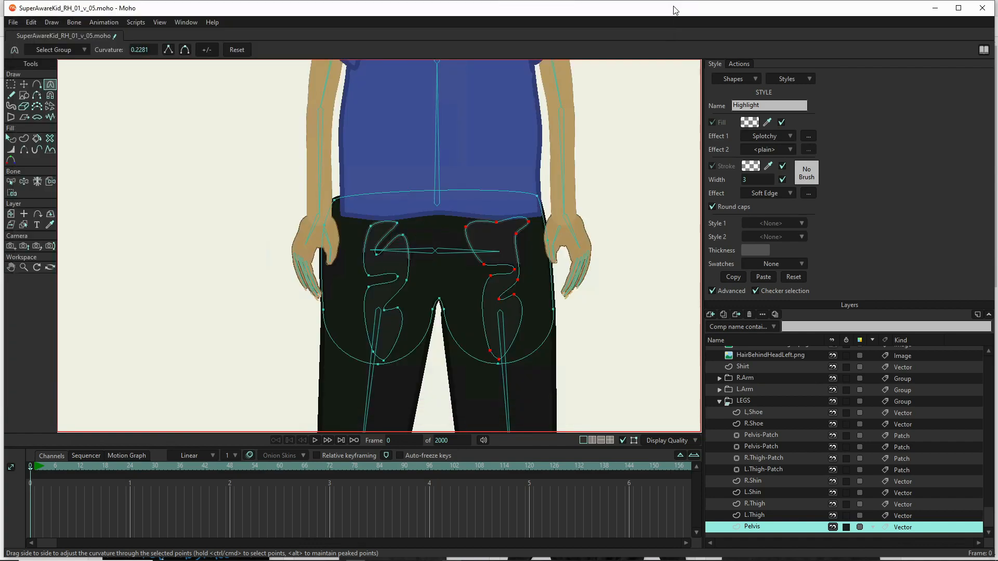
- Broaden the lower lobe of the left pelvis highlight by moving its points outward, and extend its upper tip slightly
{"action": "scroll", "coordinate": [404, 327], "scroll_direction": "up", "scroll_amount": 3}
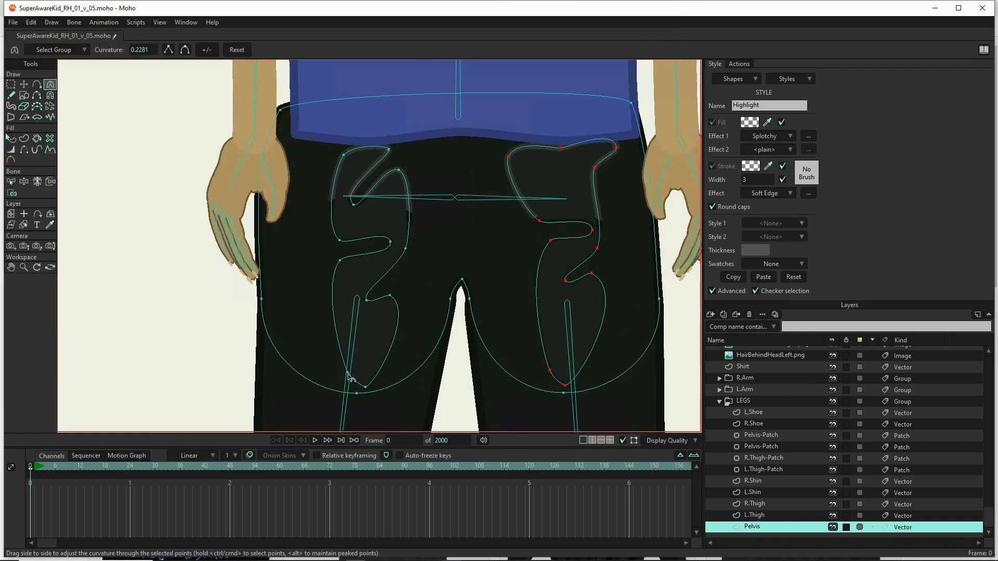
{"action": "key", "text": "t"}
{"action": "left_click_drag", "start_coordinate": [347, 374], "coordinate": [314, 376]}
{"action": "left_click_drag", "start_coordinate": [394, 302], "coordinate": [339, 249]}
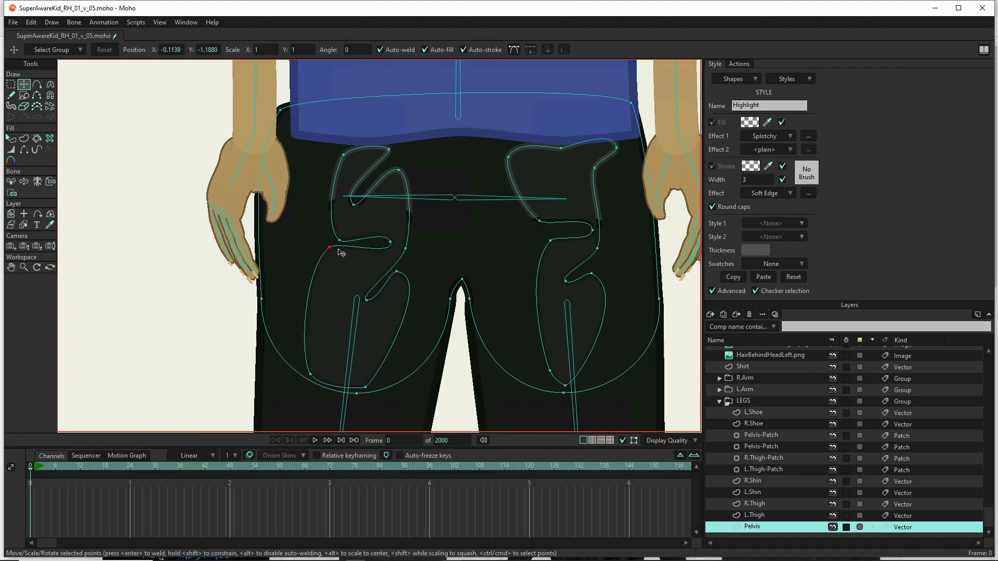
{"action": "left_click_drag", "start_coordinate": [389, 150], "coordinate": [402, 153]}
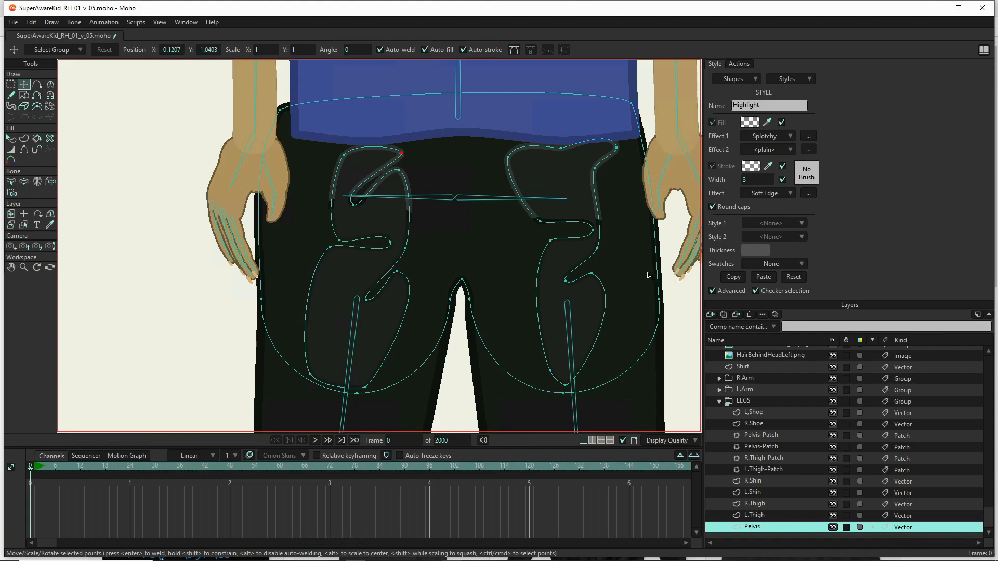
- Widen the lower lobe and deepen the folds of the right pelvis highlight by moving its points, and test-render the frame
{"action": "left_click_drag", "start_coordinate": [551, 241], "coordinate": [527, 227]}
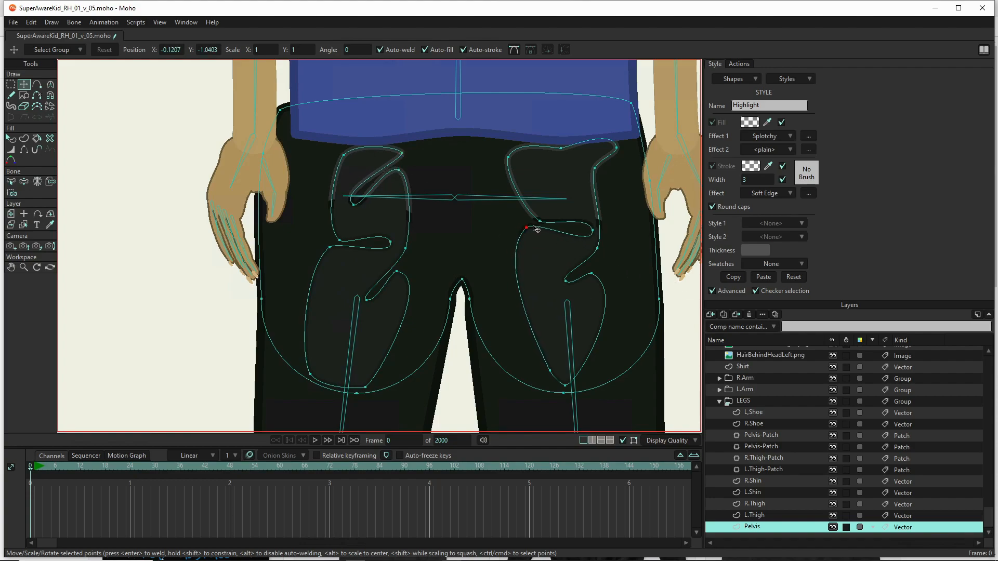
{"action": "left_click_drag", "start_coordinate": [552, 289], "coordinate": [537, 288]}
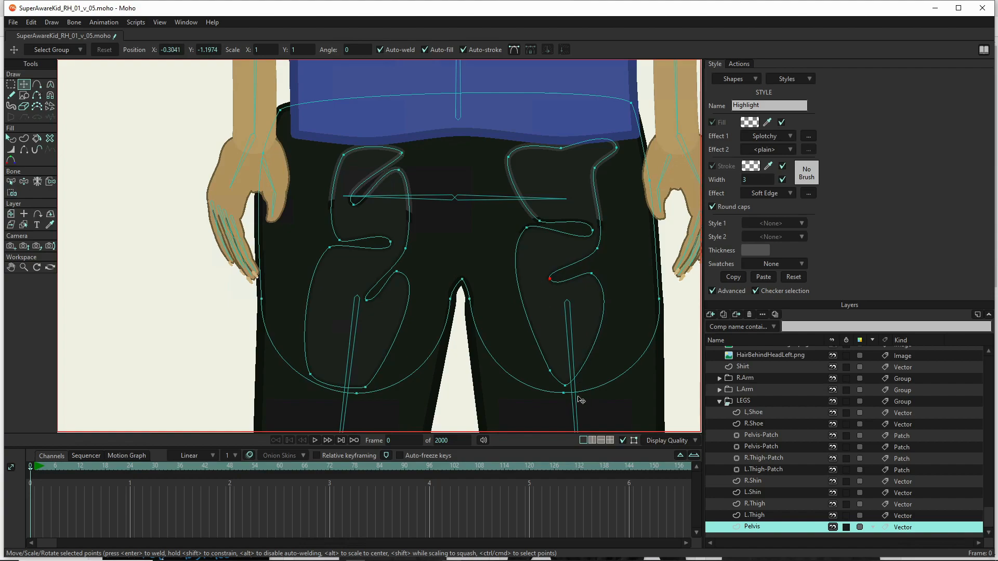
{"action": "left_click", "coordinate": [566, 385]}
{"action": "key", "text": "ctrl+z"}
{"action": "left_click_drag", "start_coordinate": [569, 389], "coordinate": [618, 361]}
{"action": "key", "text": "ctrl+r"}
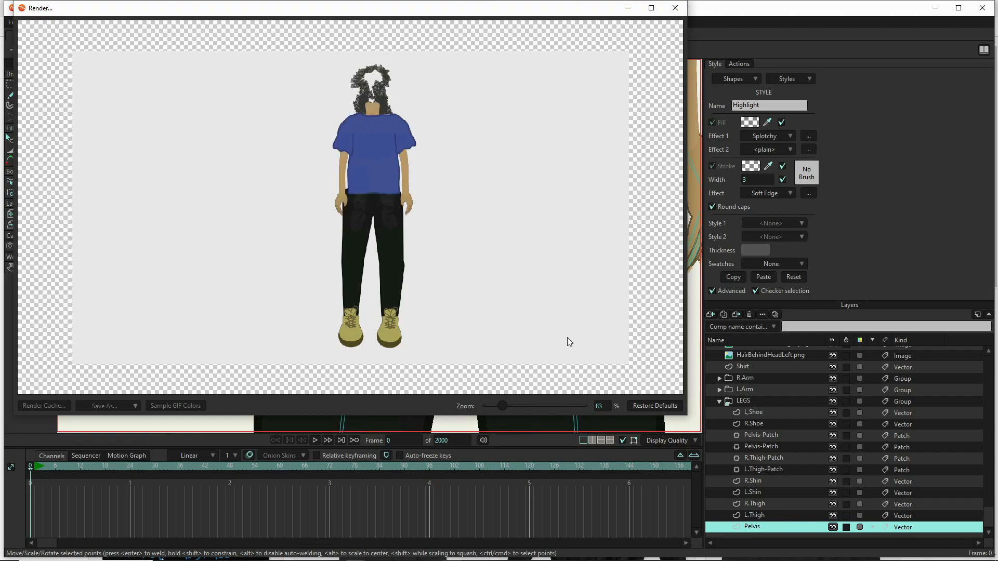
{"action": "left_click", "coordinate": [675, 7]}
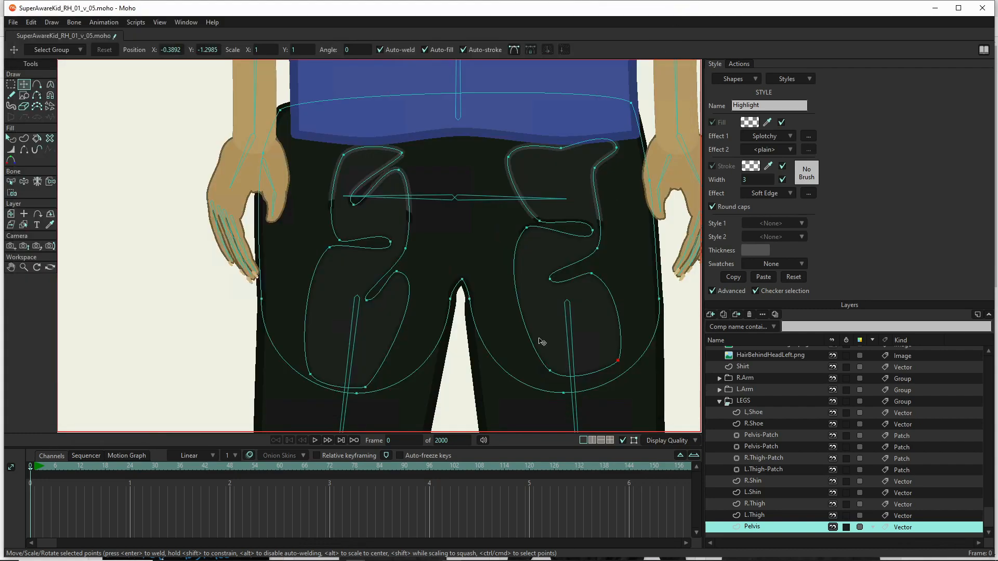
- Copy the right pelvis highlight to the L.Thigh layer and position it over the lower thigh, just above the knee
{"action": "left_click", "coordinate": [533, 306]}
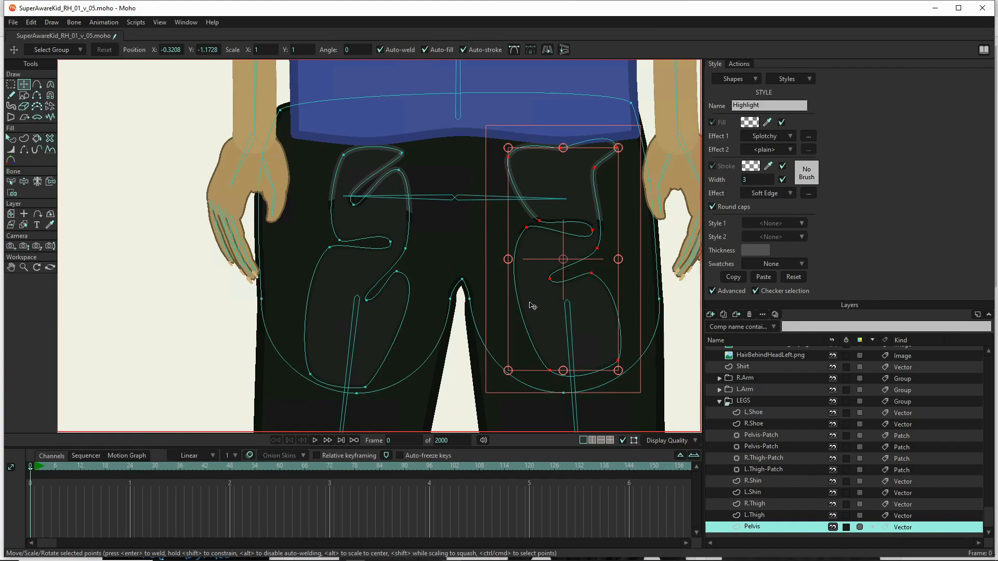
{"action": "left_click", "coordinate": [769, 516]}
{"action": "scroll", "coordinate": [497, 319], "scroll_direction": "down", "scroll_amount": 4}
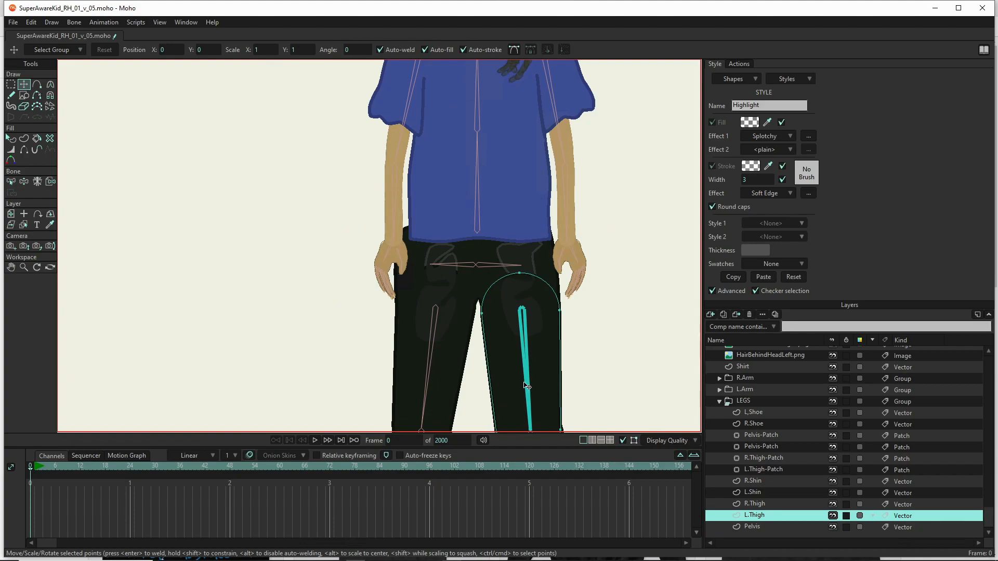
{"action": "left_click_drag", "start_coordinate": [574, 312], "coordinate": [555, 175]}
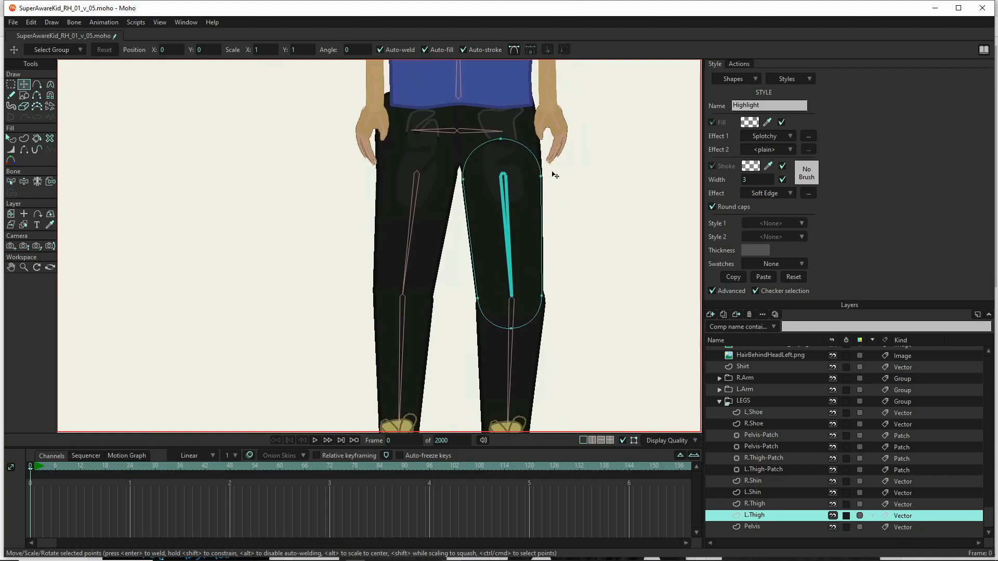
{"action": "key", "text": "ctrl+a"}
{"action": "left_click_drag", "start_coordinate": [511, 182], "coordinate": [527, 284]}
{"action": "scroll", "coordinate": [522, 223], "scroll_direction": "up", "scroll_amount": 5}
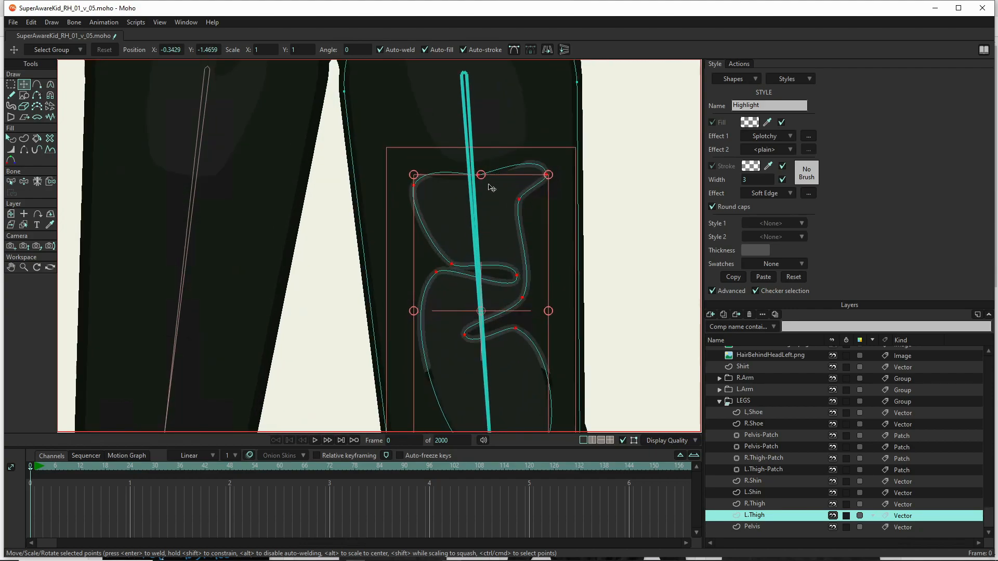
{"action": "left_click_drag", "start_coordinate": [488, 187], "coordinate": [479, 207]}
{"action": "scroll", "coordinate": [483, 215], "scroll_direction": "down", "scroll_amount": 5}
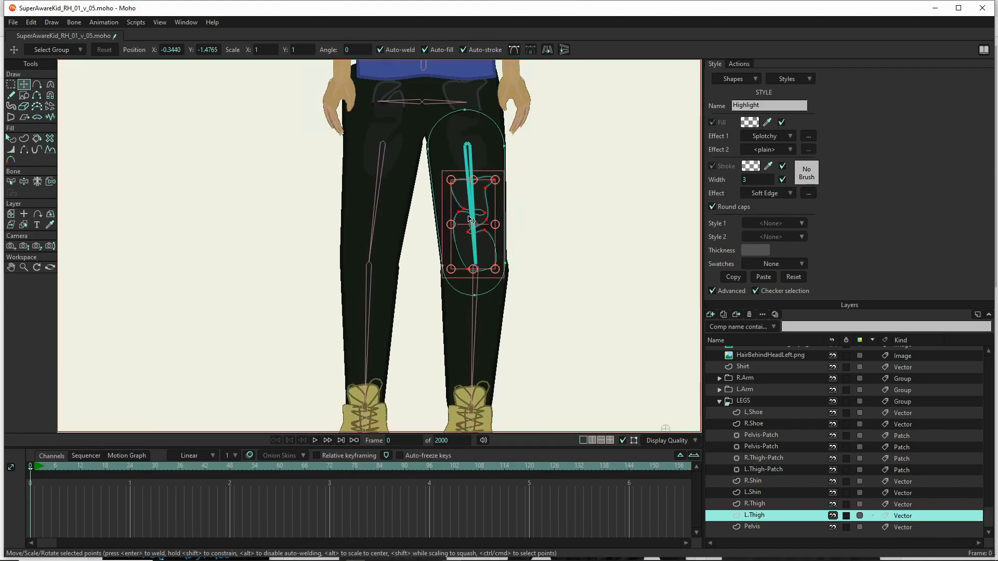
- Distort the L.Thigh highlight with the Magnet tool, slanting its middle folds and pulling its lower end toward the knee
{"action": "scroll", "coordinate": [470, 220], "scroll_direction": "up", "scroll_amount": 2}
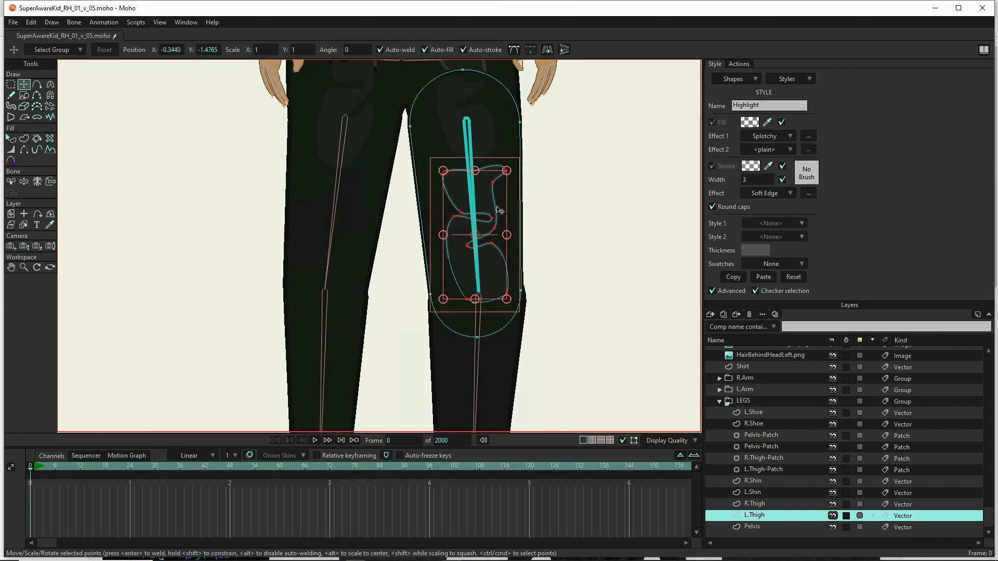
{"action": "left_click", "coordinate": [49, 96]}
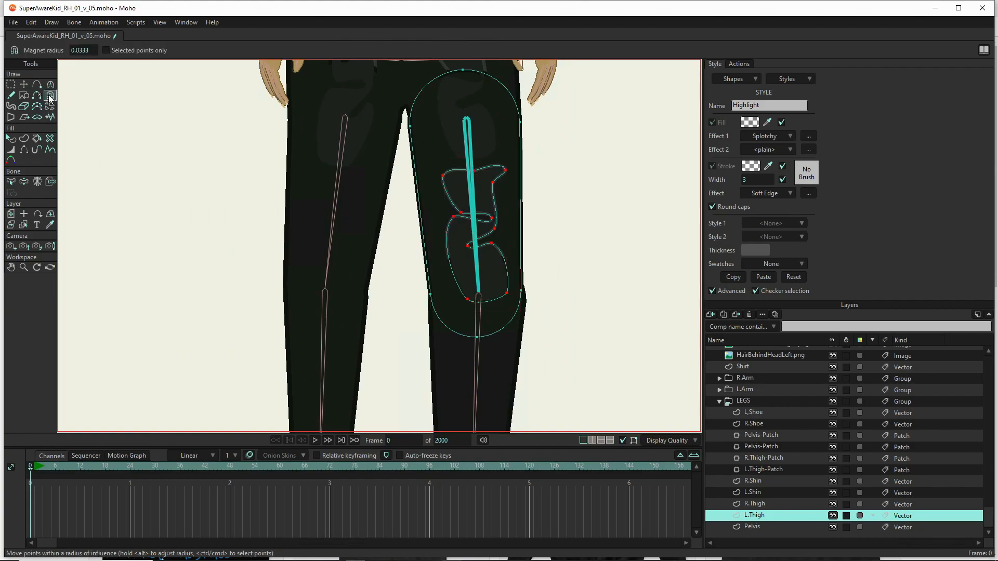
{"action": "left_click_drag", "start_coordinate": [483, 220], "coordinate": [457, 236]}
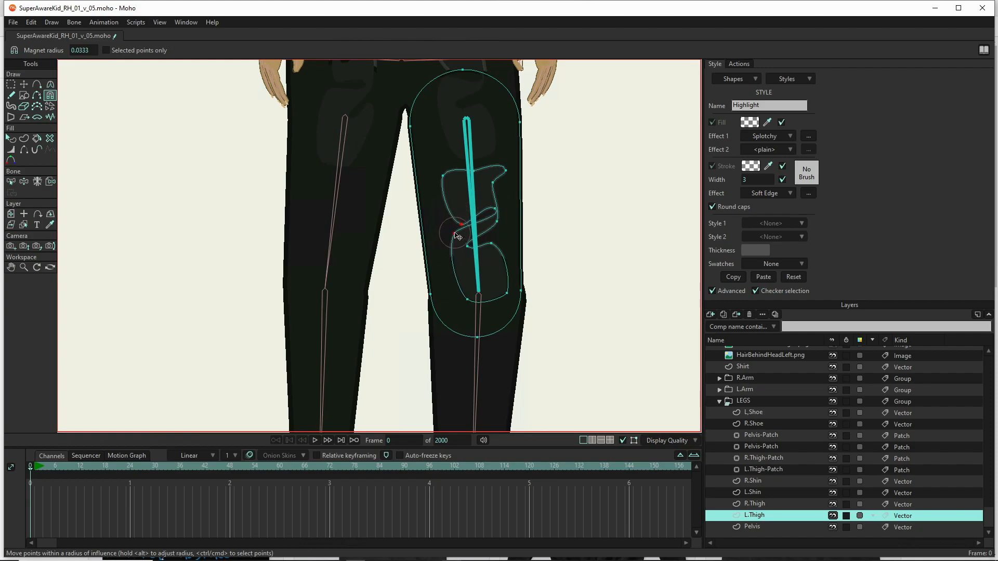
{"action": "left_click_drag", "start_coordinate": [440, 175], "coordinate": [493, 188]}
{"action": "left_click_drag", "start_coordinate": [501, 289], "coordinate": [470, 318]}
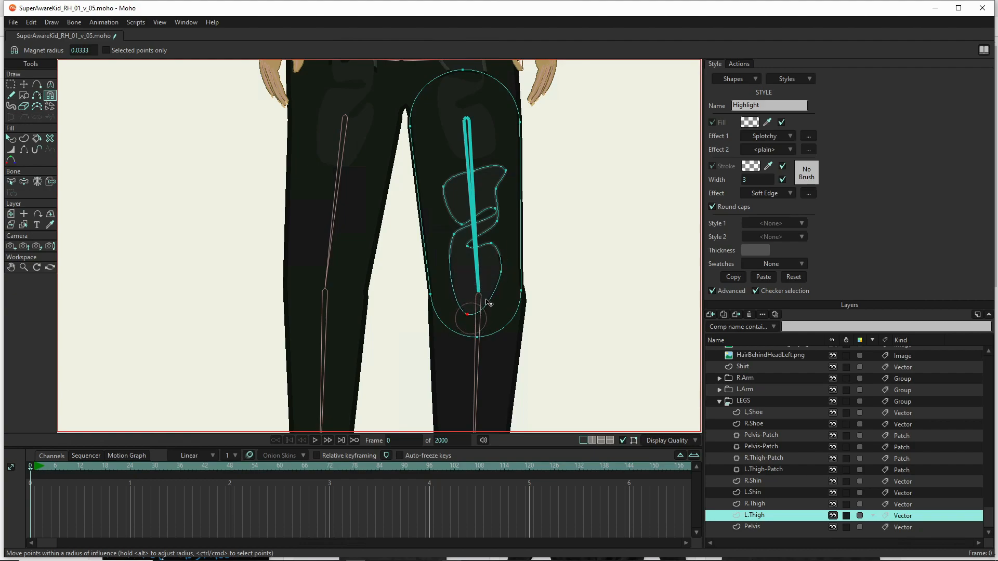
{"action": "left_click_drag", "start_coordinate": [488, 250], "coordinate": [490, 248]}
- Add points around the lower end of the L.Thigh highlight to form a corner and an inward notch
{"action": "left_click", "coordinate": [37, 84]}
{"action": "left_click_drag", "start_coordinate": [493, 297], "coordinate": [502, 318]}
{"action": "mouse_move", "coordinate": [455, 285]}
{"action": "left_mouse_down"}
{"action": "mouse_move", "coordinate": [452, 312]}
{"action": "mouse_move", "coordinate": [474, 276]}
{"action": "mouse_move", "coordinate": [450, 281]}
{"action": "left_mouse_up"}
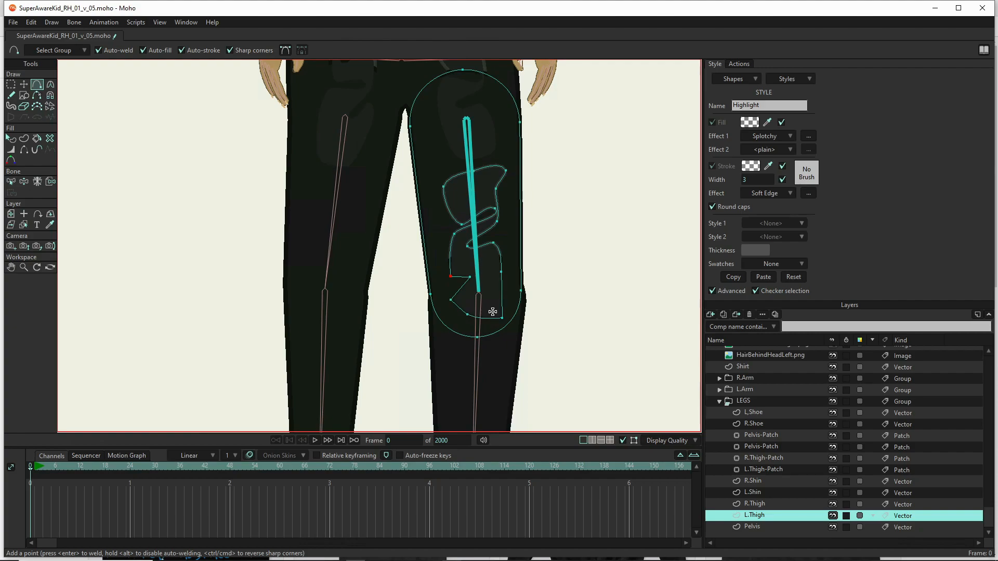
- Round the entire L.Thigh highlight by raising the curvature of all its points to about 0.39
{"action": "key", "text": "t"}
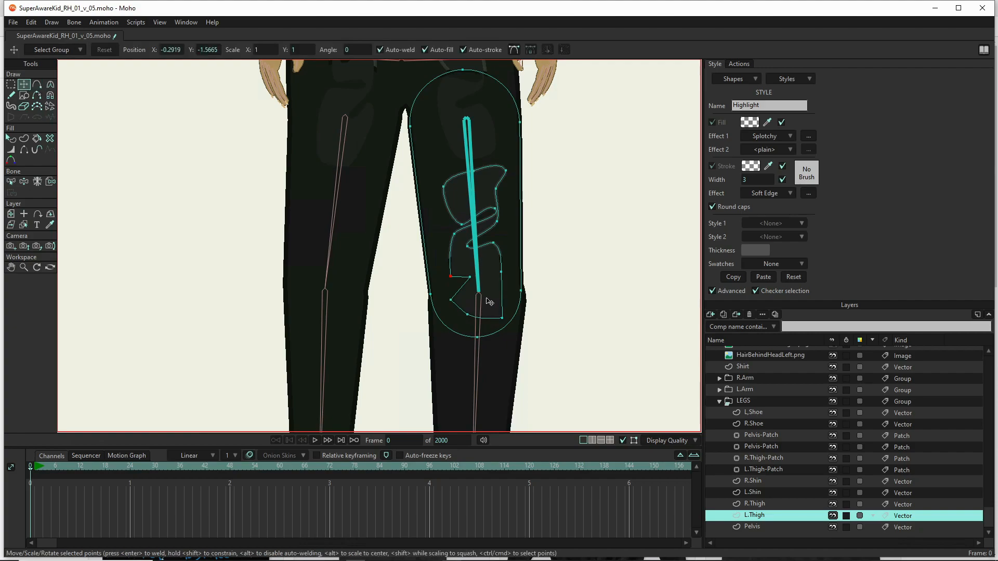
{"action": "key", "text": "ctrl+a"}
{"action": "key", "text": "c"}
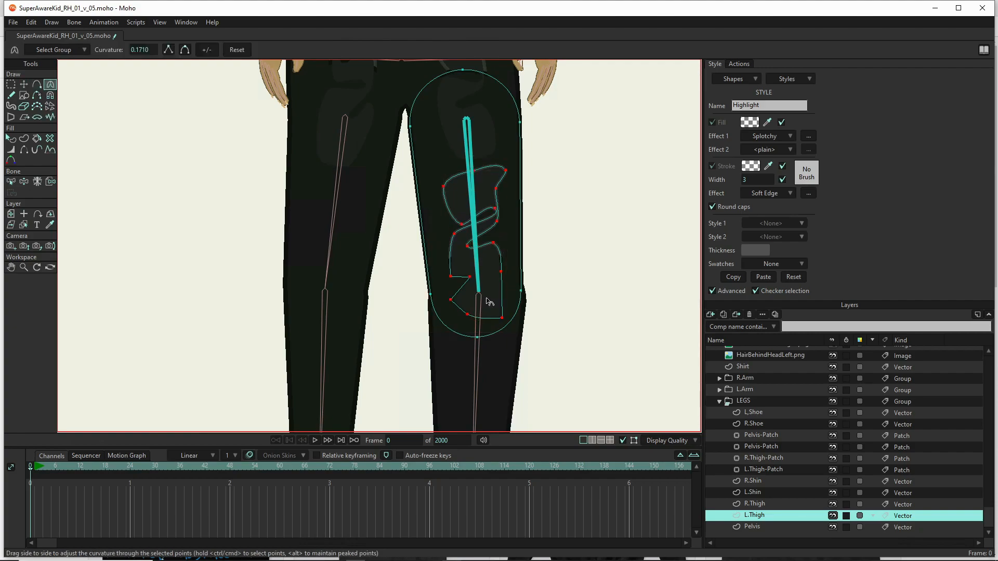
{"action": "left_click_drag", "start_coordinate": [494, 269], "coordinate": [609, 262]}
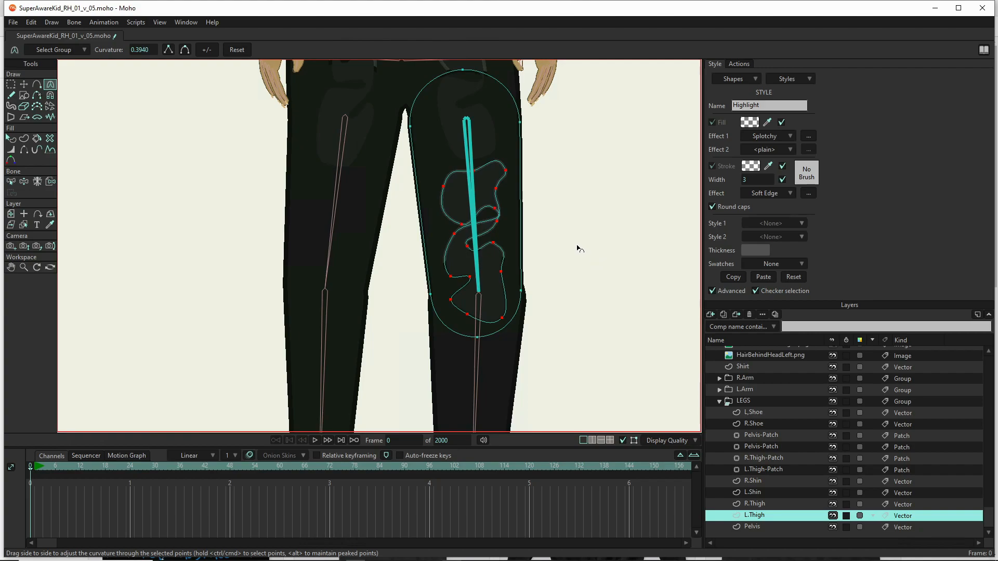
- Render the frame and examine the new L.Thigh highlight from afar and up close
{"action": "key", "text": "ctrl+r"}
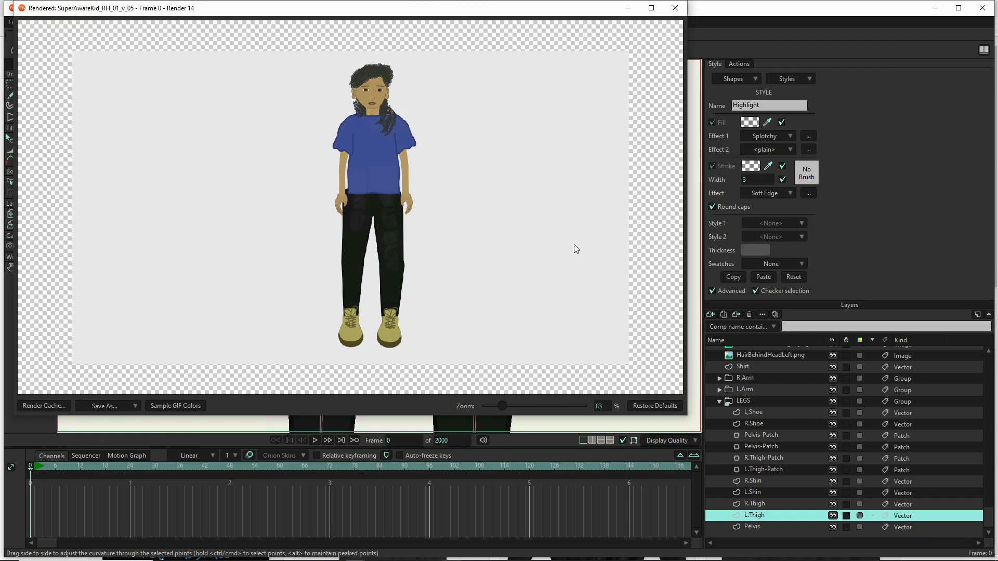
{"action": "scroll", "coordinate": [484, 255], "scroll_direction": "down", "scroll_amount": 4}
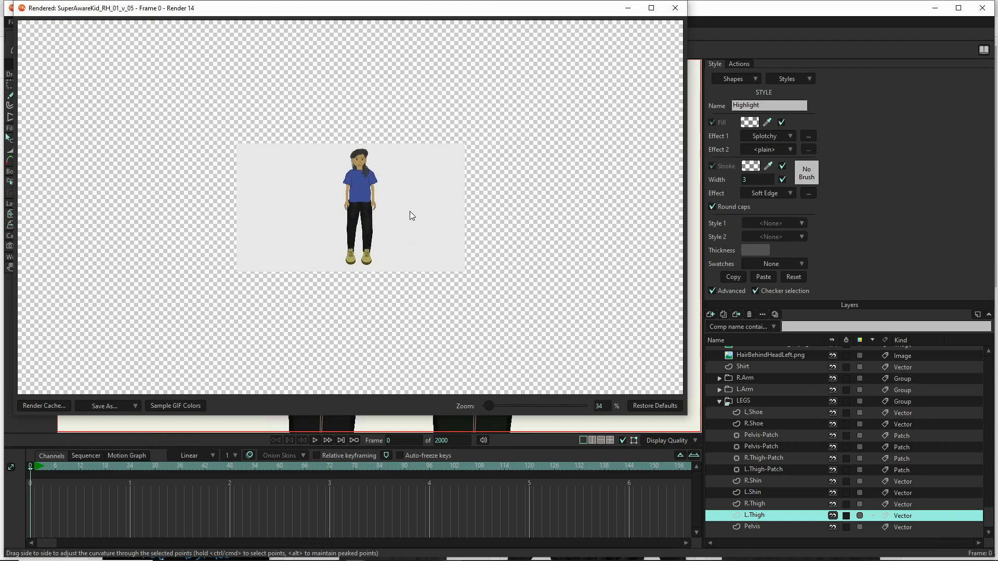
{"action": "scroll", "coordinate": [405, 209], "scroll_direction": "up", "scroll_amount": 4}
{"action": "scroll", "coordinate": [423, 234], "scroll_direction": "up", "scroll_amount": 5}
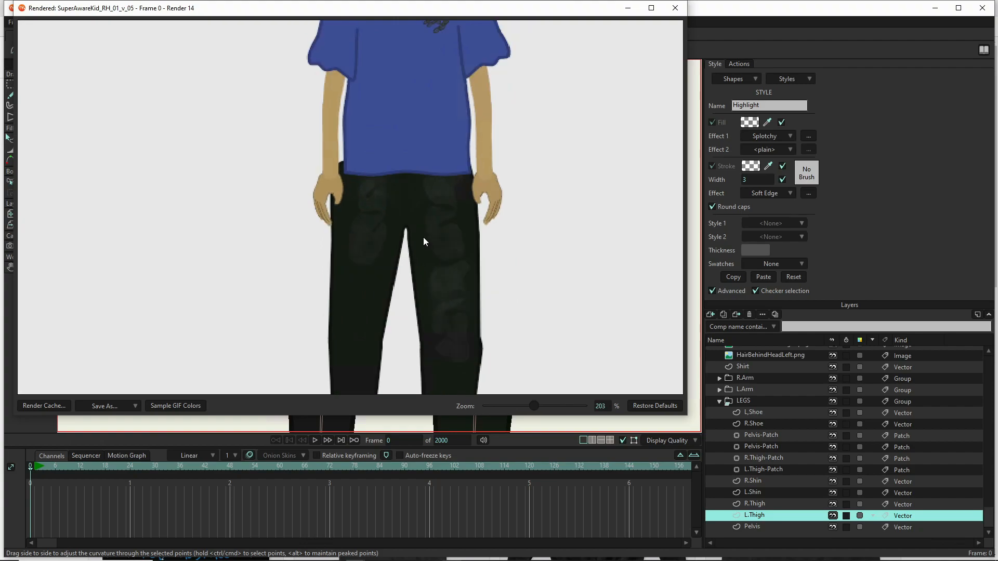
{"action": "left_click", "coordinate": [675, 8]}
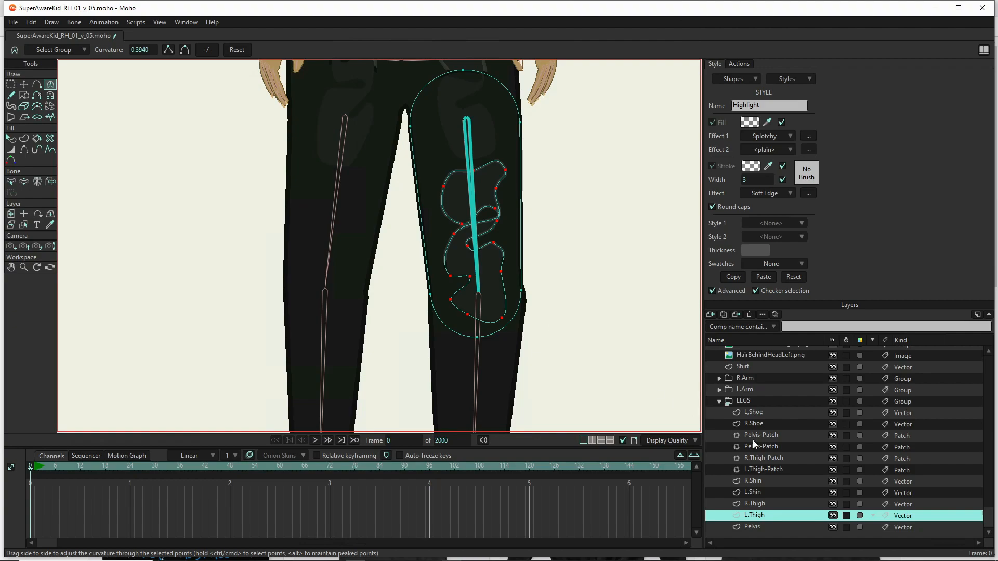
- Paste the thigh highlight into the R.Thigh layer and move it over that leg's lower thigh
{"action": "left_click", "coordinate": [764, 503]}
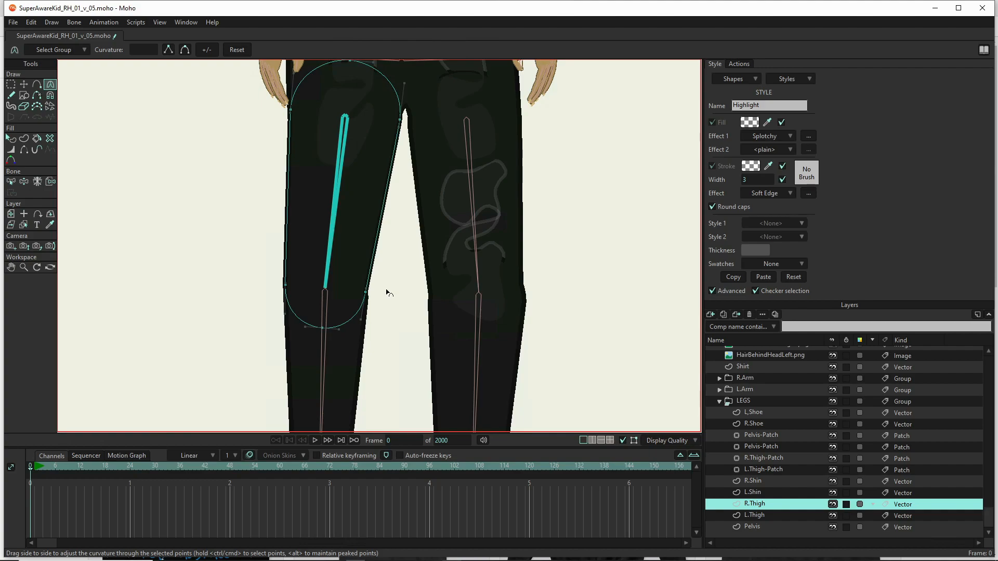
{"action": "key", "text": "t"}
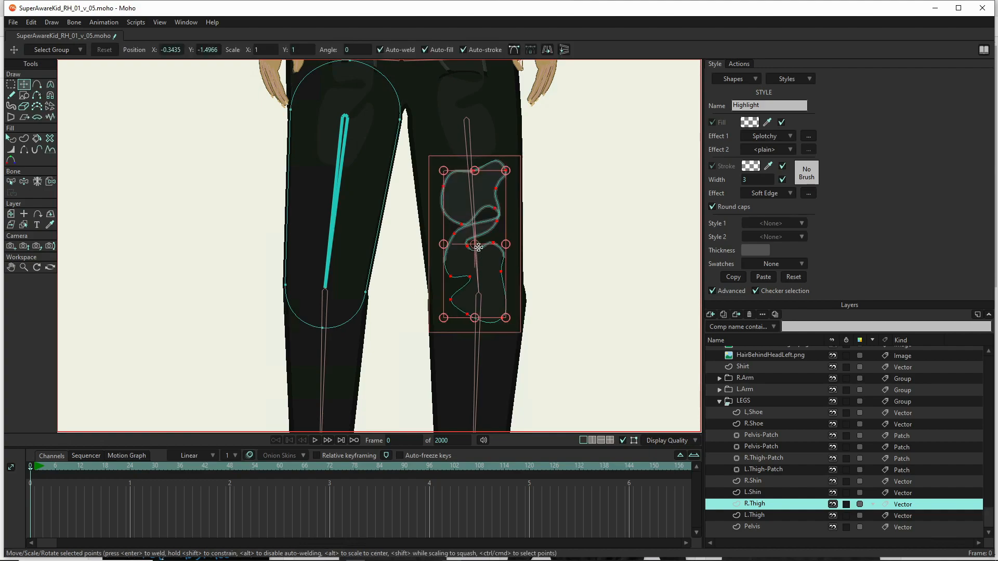
{"action": "left_click_drag", "start_coordinate": [478, 248], "coordinate": [287, 251]}
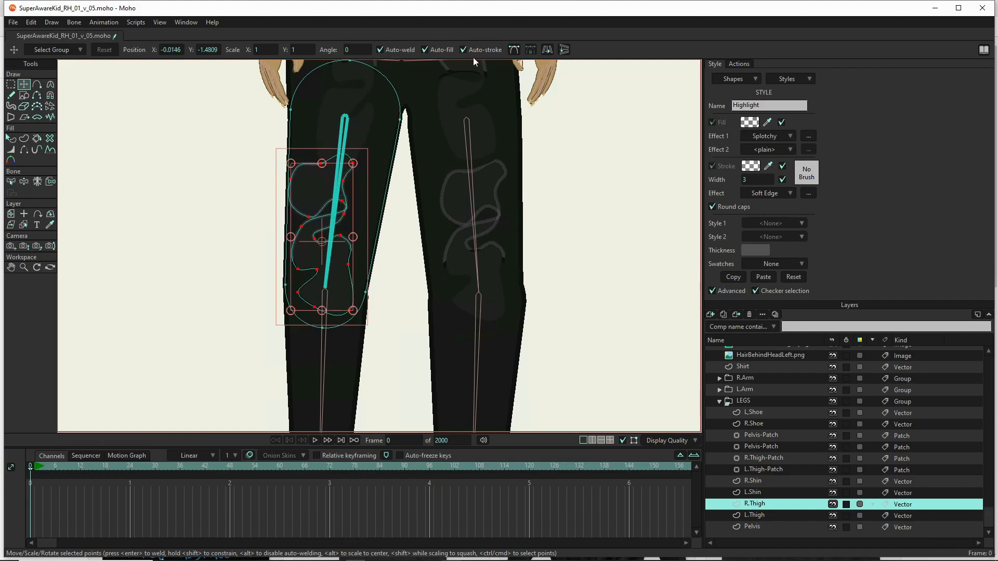
- Rotate and reposition the highlight on the R.Thigh, and pull its outline within the thigh's edges using the Magnet tool
{"action": "left_click_drag", "start_coordinate": [362, 175], "coordinate": [367, 199]}
{"action": "left_click_drag", "start_coordinate": [351, 252], "coordinate": [349, 259]}
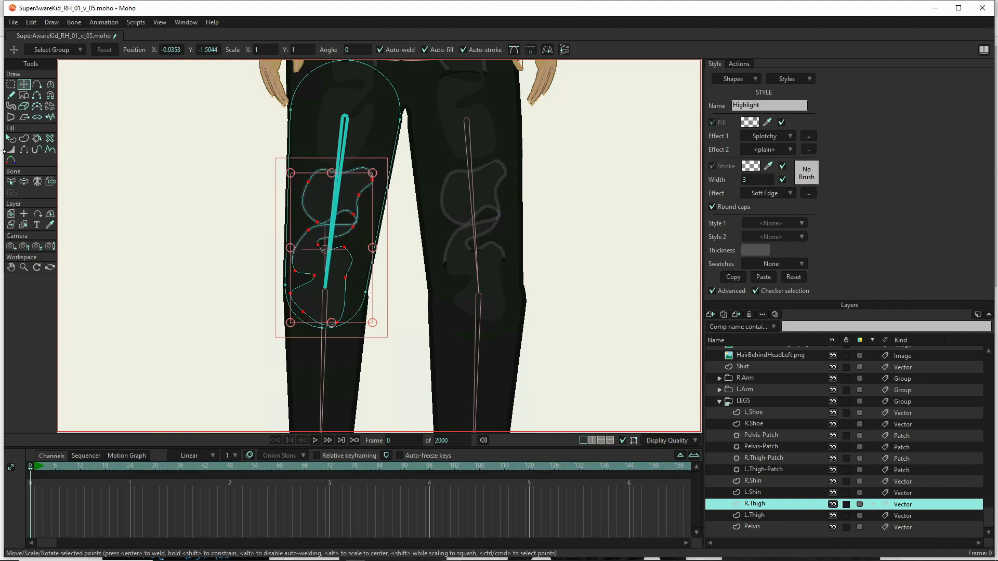
{"action": "left_click", "coordinate": [50, 95]}
{"action": "left_click_drag", "start_coordinate": [297, 281], "coordinate": [291, 289]}
{"action": "left_click_drag", "start_coordinate": [350, 235], "coordinate": [351, 257]}
{"action": "left_click_drag", "start_coordinate": [351, 216], "coordinate": [338, 236]}
{"action": "left_click_drag", "start_coordinate": [317, 185], "coordinate": [357, 170]}
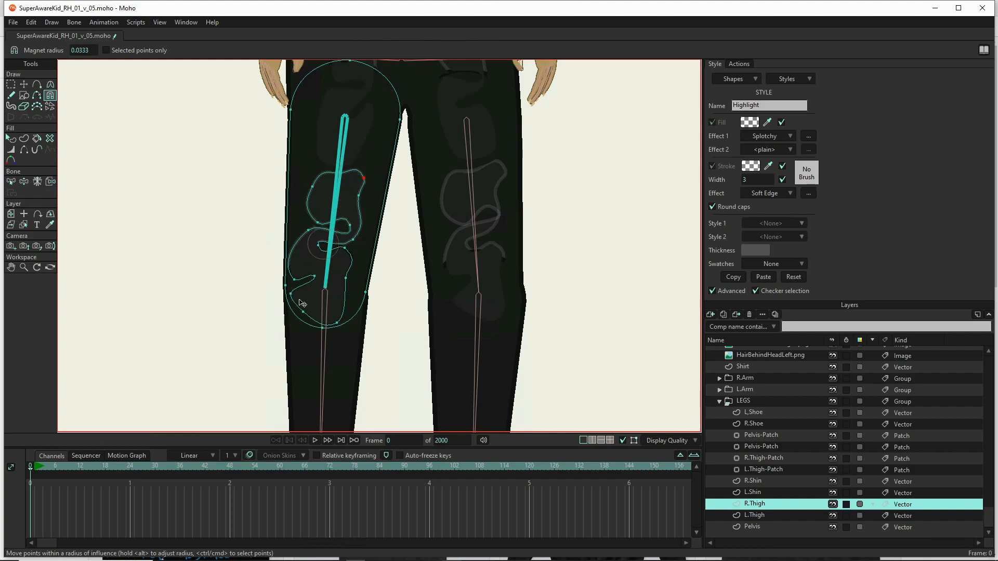
{"action": "left_click_drag", "start_coordinate": [297, 298], "coordinate": [315, 273]}
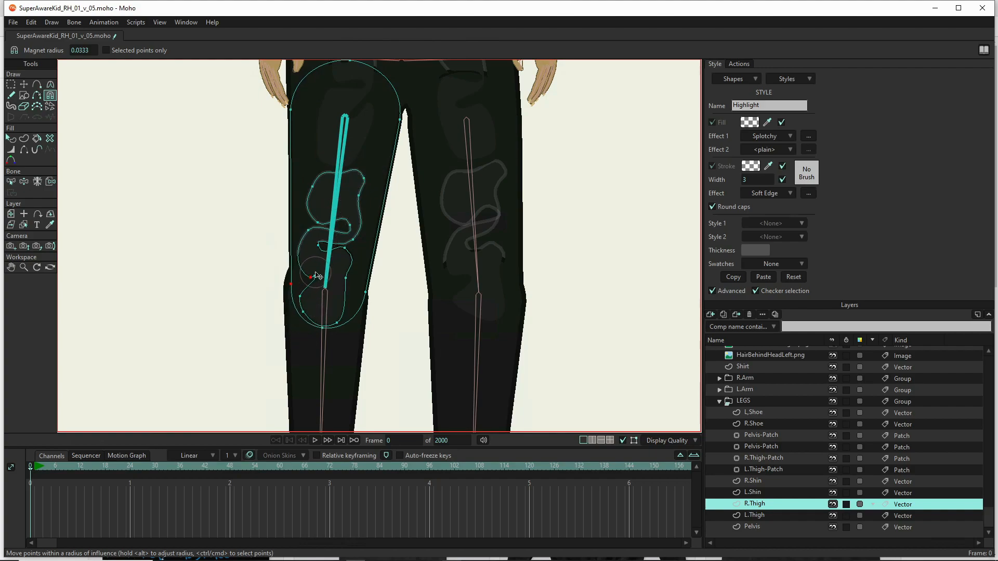
{"action": "left_click_drag", "start_coordinate": [286, 285], "coordinate": [281, 287]}
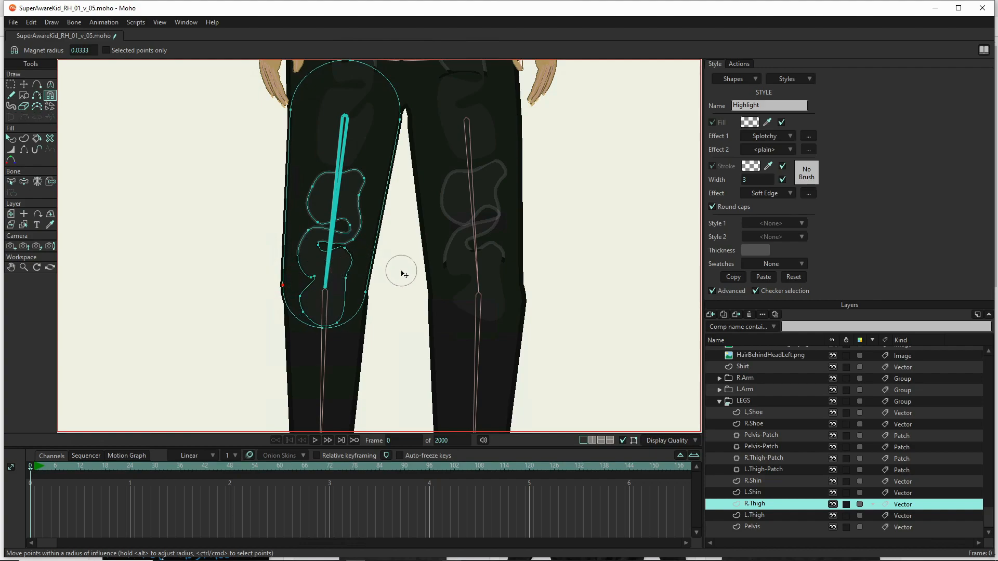
{"action": "key", "text": "ctrl+z"}
{"action": "key", "text": "ctrl+z"}
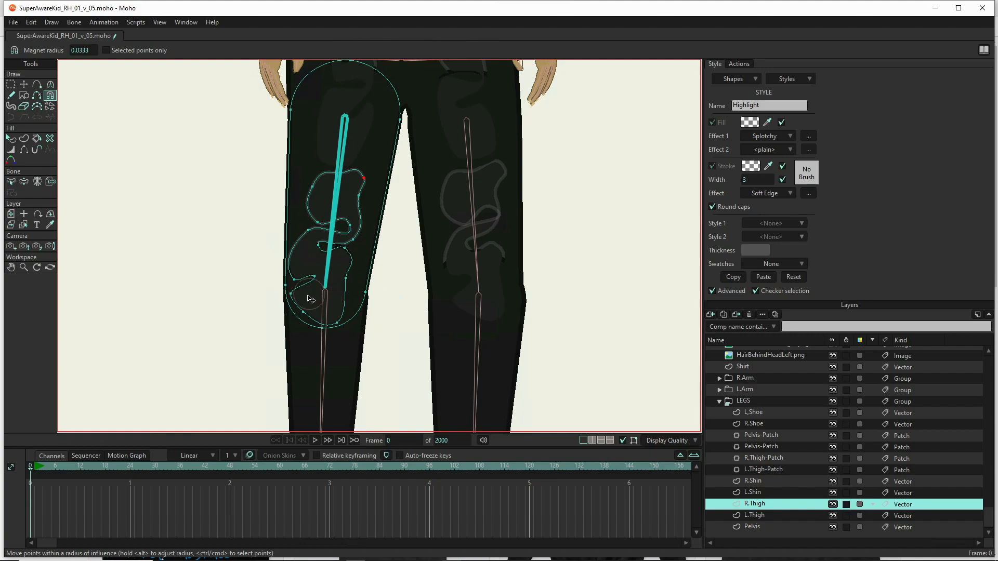
- Pull the lower folds and outer side of the R.Thigh highlight inward with the Magnet tool
{"action": "mouse_move", "coordinate": [300, 300]}
{"action": "left_mouse_down"}
{"action": "mouse_move", "coordinate": [336, 287]}
{"action": "mouse_move", "coordinate": [317, 263]}
{"action": "mouse_move", "coordinate": [345, 279]}
{"action": "mouse_move", "coordinate": [330, 279]}
{"action": "mouse_move", "coordinate": [341, 290]}
{"action": "mouse_move", "coordinate": [307, 278]}
{"action": "mouse_move", "coordinate": [320, 276]}
{"action": "mouse_move", "coordinate": [303, 303]}
{"action": "mouse_move", "coordinate": [325, 307]}
{"action": "mouse_move", "coordinate": [309, 296]}
{"action": "left_mouse_up"}
{"action": "left_click_drag", "start_coordinate": [311, 238], "coordinate": [315, 240]}
{"action": "left_click_drag", "start_coordinate": [339, 279], "coordinate": [332, 274]}
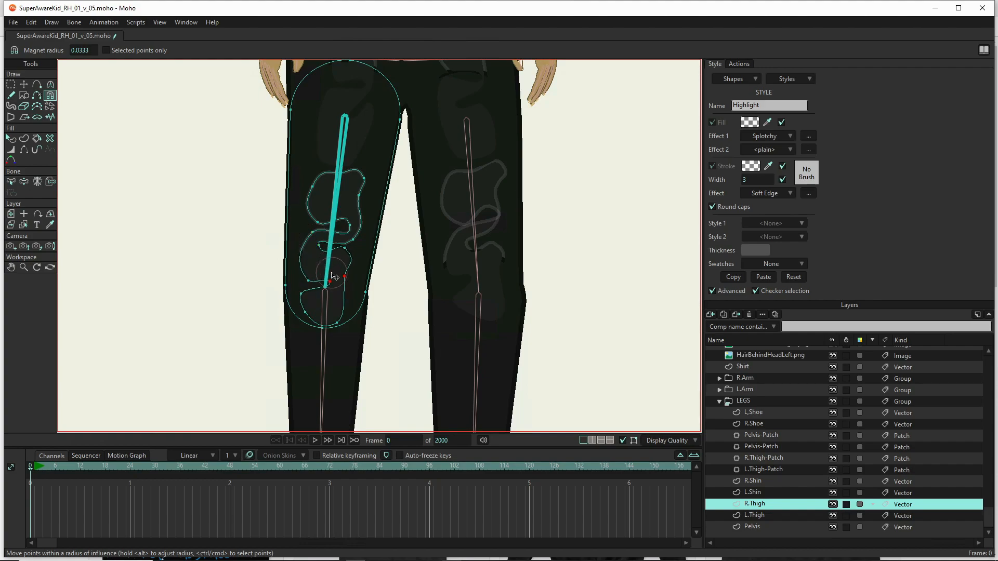
{"action": "left_click_drag", "start_coordinate": [313, 204], "coordinate": [317, 203]}
- Render the frame and examine both thigh highlights on the full figure
{"action": "key", "text": "ctrl+r"}
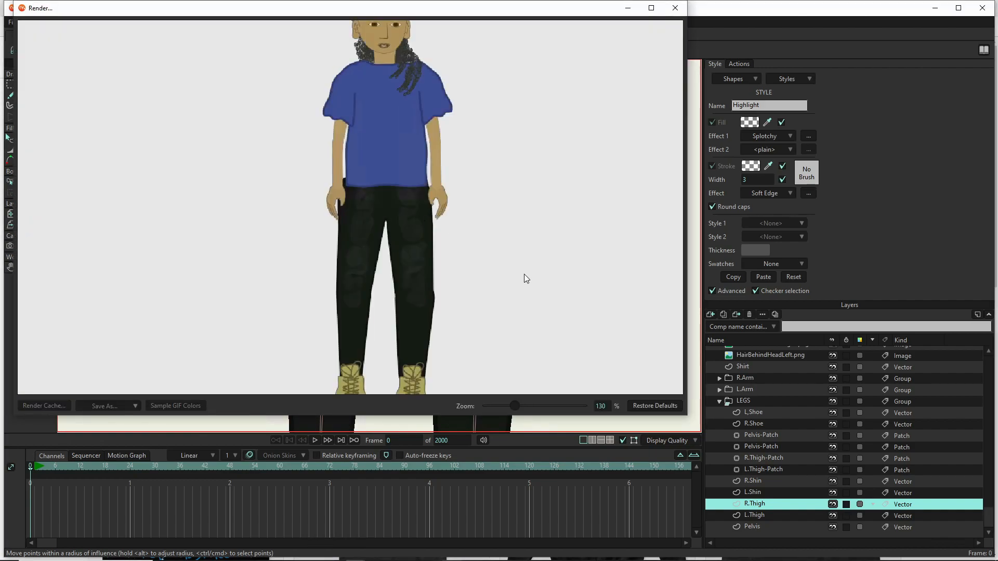
{"action": "scroll", "coordinate": [391, 240], "scroll_direction": "down", "scroll_amount": 3}
{"action": "scroll", "coordinate": [372, 260], "scroll_direction": "up", "scroll_amount": 2}
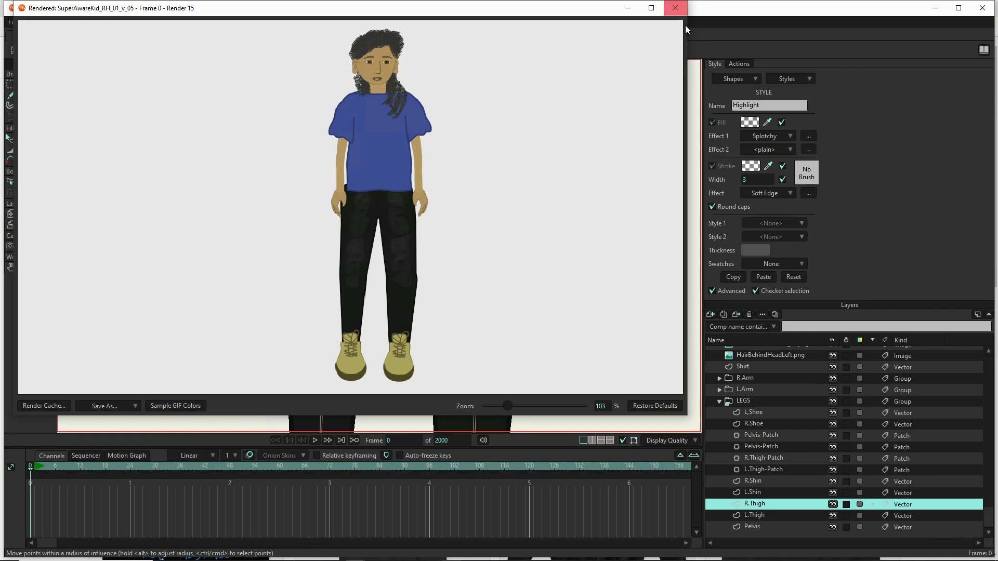
{"action": "left_click", "coordinate": [675, 8]}
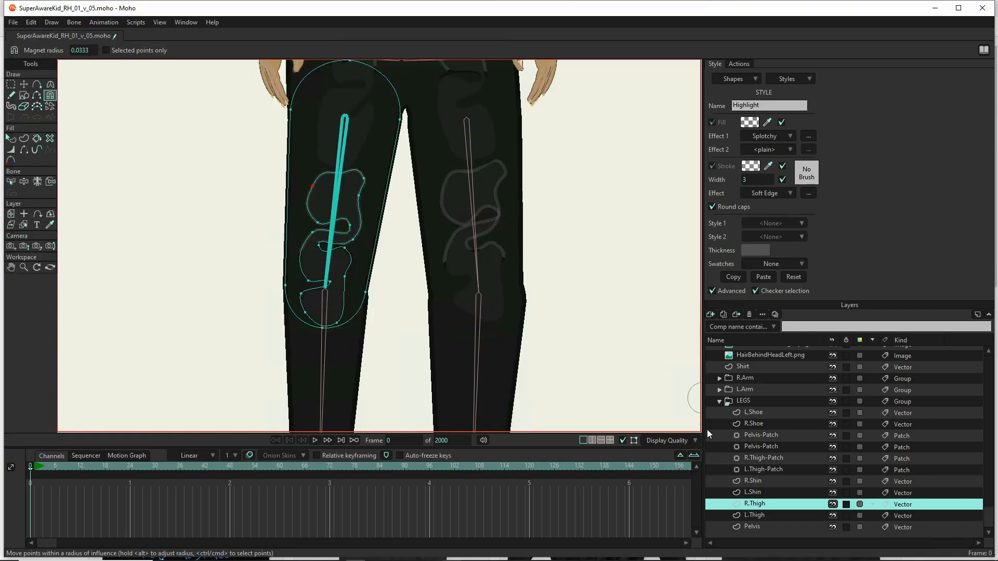
- Paste the thigh highlight into the L.Shin layer, placing it over the shin and flipping it vertically
{"action": "left_click", "coordinate": [753, 492]}
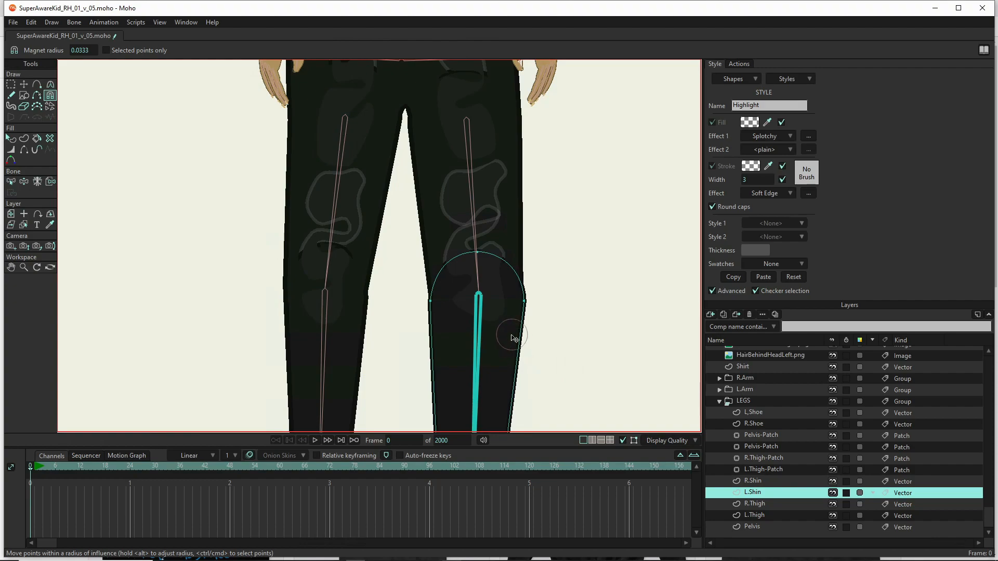
{"action": "key", "text": "t"}
{"action": "mouse_move", "coordinate": [484, 195]}
{"action": "left_mouse_down"}
{"action": "mouse_move", "coordinate": [485, 339]}
{"action": "mouse_move", "coordinate": [502, 128]}
{"action": "left_mouse_up"}
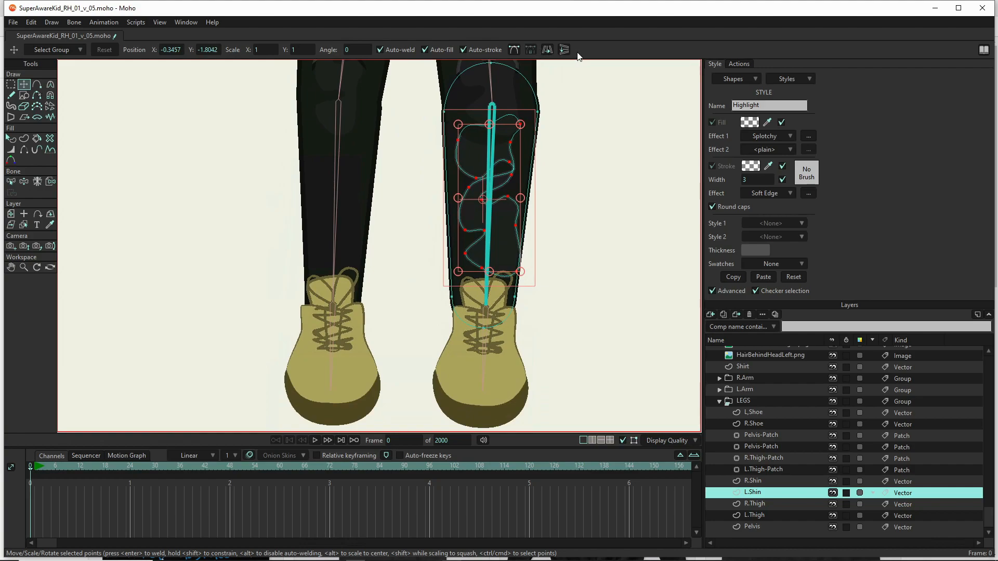
{"action": "left_click", "coordinate": [564, 49]}
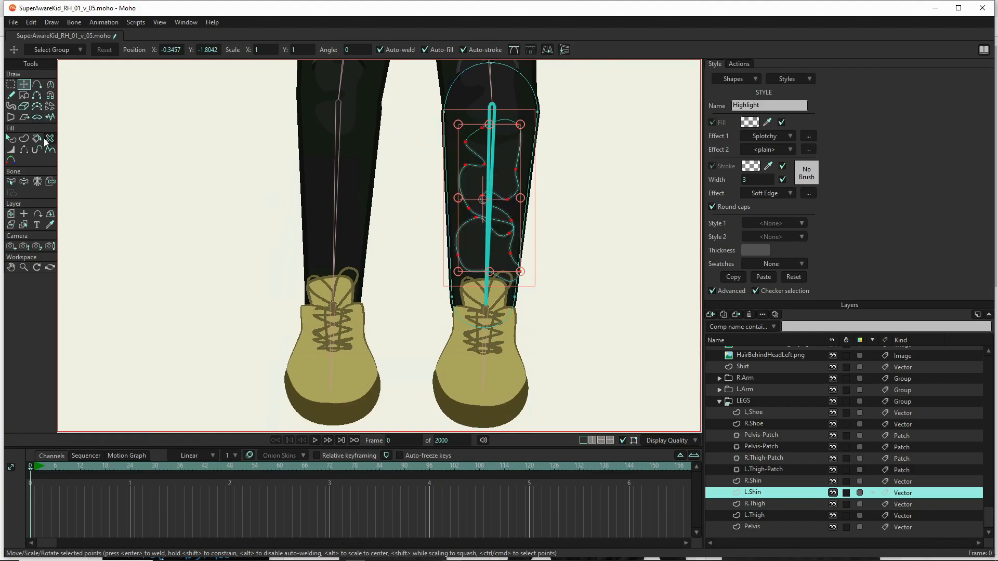
- Reshape the upper folds of the L.Shin highlight with the Magnet tool, shifting the top corner inward and deepening the notch
{"action": "left_click", "coordinate": [49, 105]}
{"action": "left_click", "coordinate": [50, 96]}
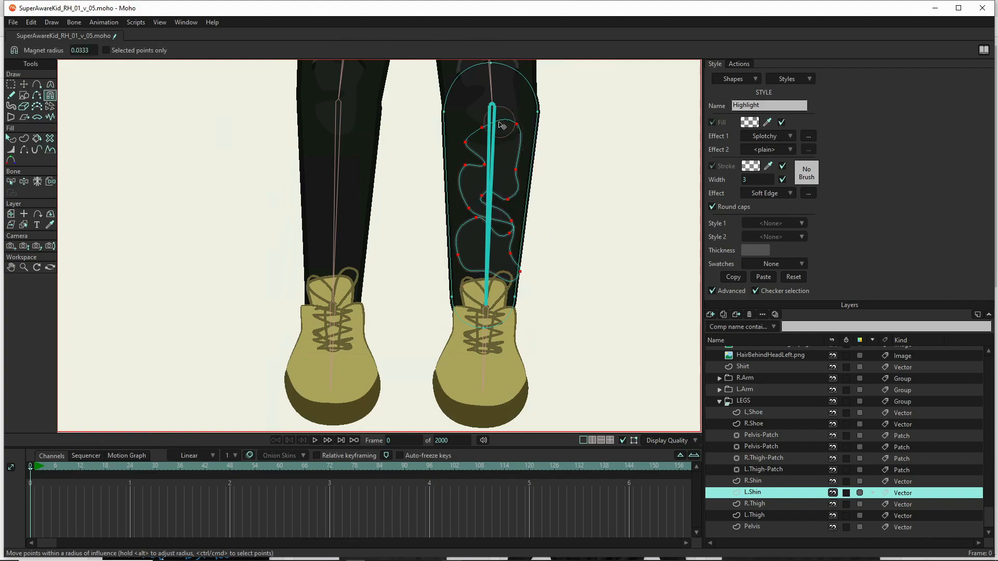
{"action": "mouse_move", "coordinate": [518, 125]}
{"action": "left_mouse_down"}
{"action": "mouse_move", "coordinate": [508, 158]}
{"action": "mouse_move", "coordinate": [467, 152]}
{"action": "left_mouse_up"}
{"action": "left_click_drag", "start_coordinate": [477, 175], "coordinate": [464, 159]}
{"action": "left_click_drag", "start_coordinate": [479, 193], "coordinate": [502, 183]}
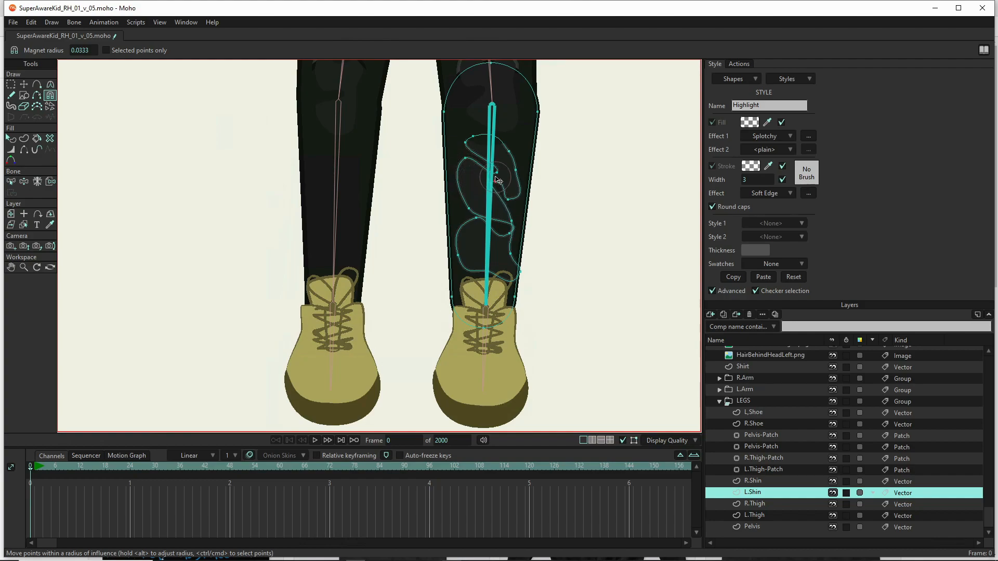
- Narrow the L.Shin highlight with the Magnet tool by pulling its lower end and side folds inside the leg's edges
{"action": "left_click_drag", "start_coordinate": [506, 236], "coordinate": [492, 250]}
{"action": "left_click_drag", "start_coordinate": [474, 149], "coordinate": [479, 184]}
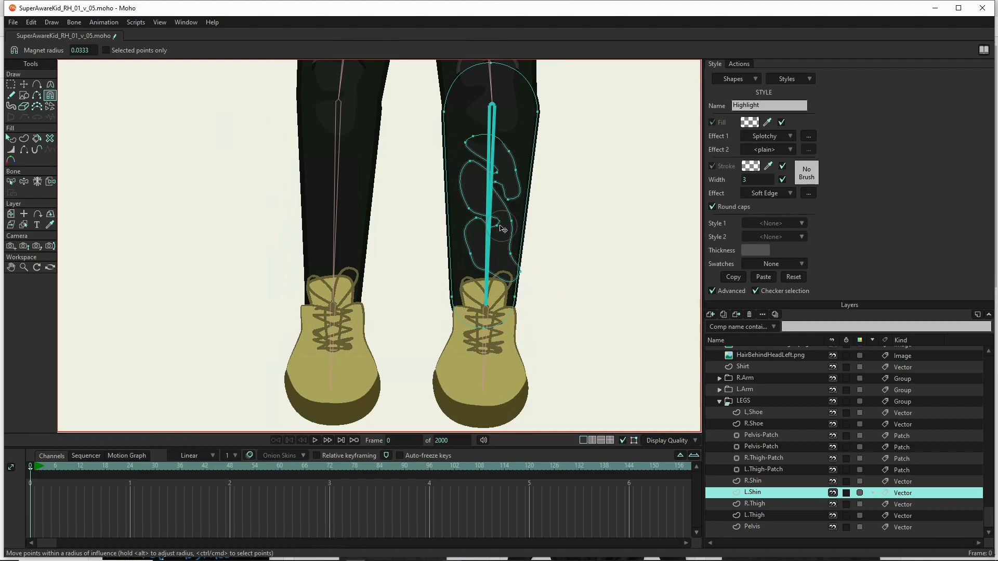
{"action": "left_click_drag", "start_coordinate": [508, 226], "coordinate": [505, 227]}
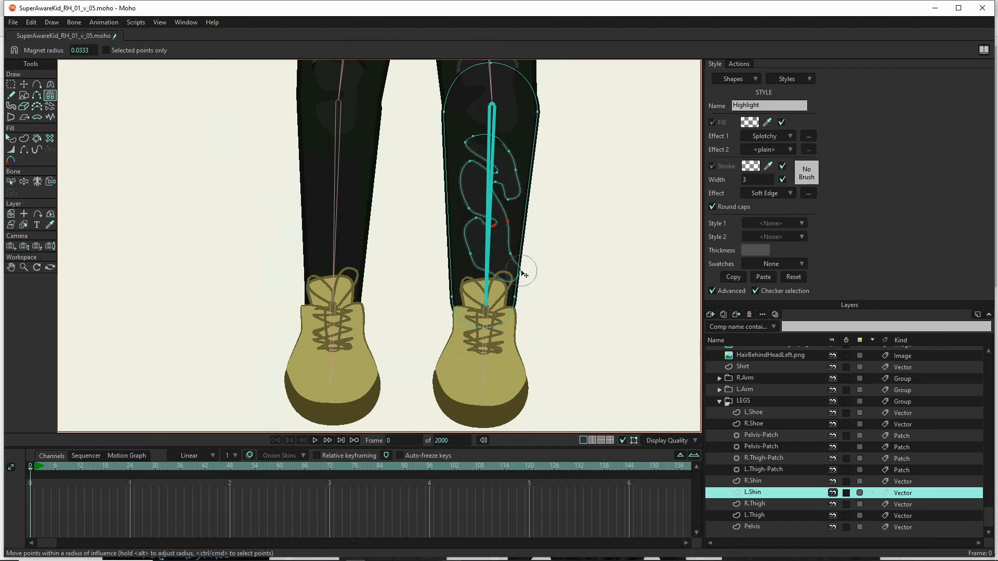
{"action": "left_click_drag", "start_coordinate": [520, 270], "coordinate": [489, 247]}
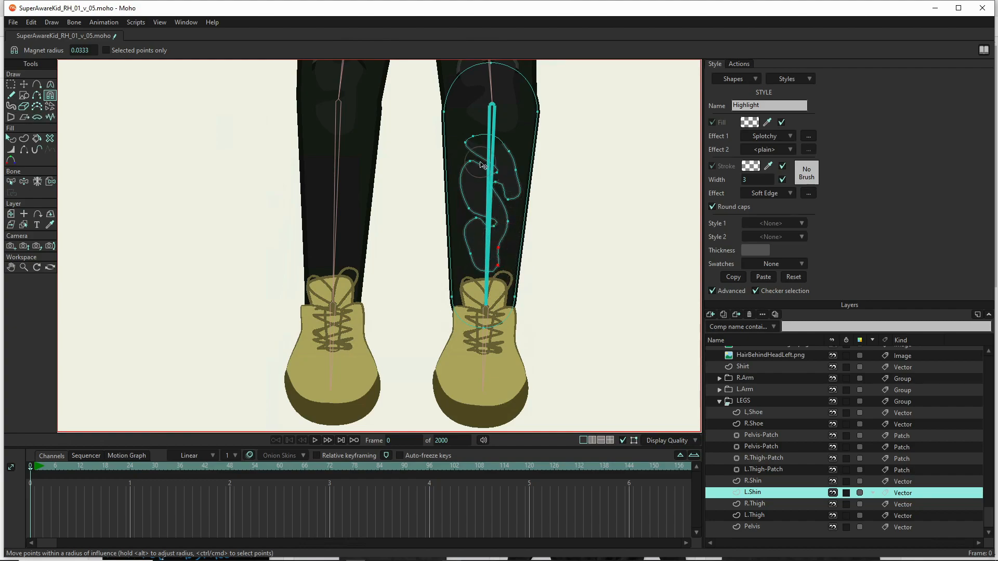
{"action": "left_click_drag", "start_coordinate": [510, 196], "coordinate": [498, 185]}
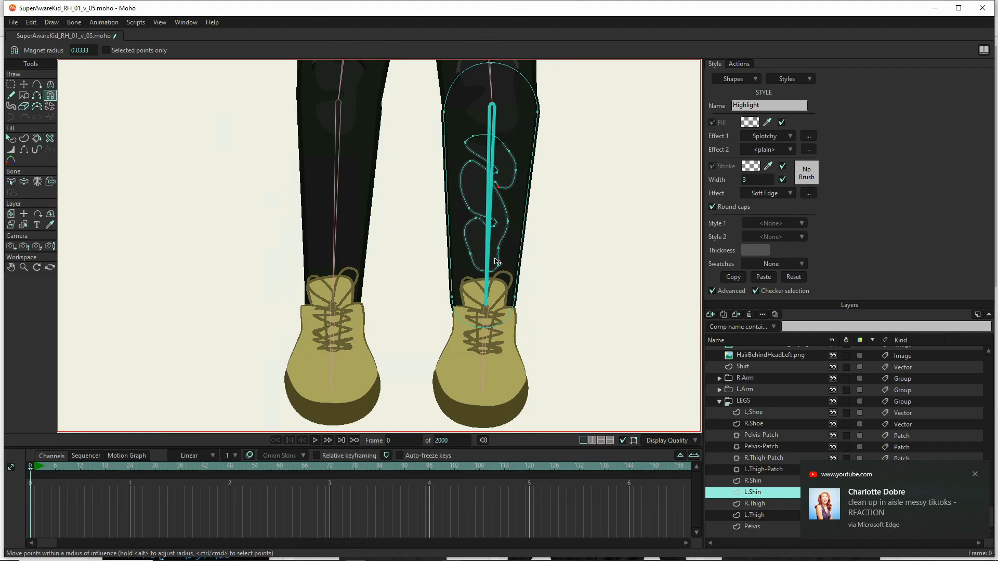
- Copy the whole L.Shin highlight into the R.Shin layer and move it over that shin
{"action": "key", "text": "t"}
{"action": "double_click", "coordinate": [481, 200]}
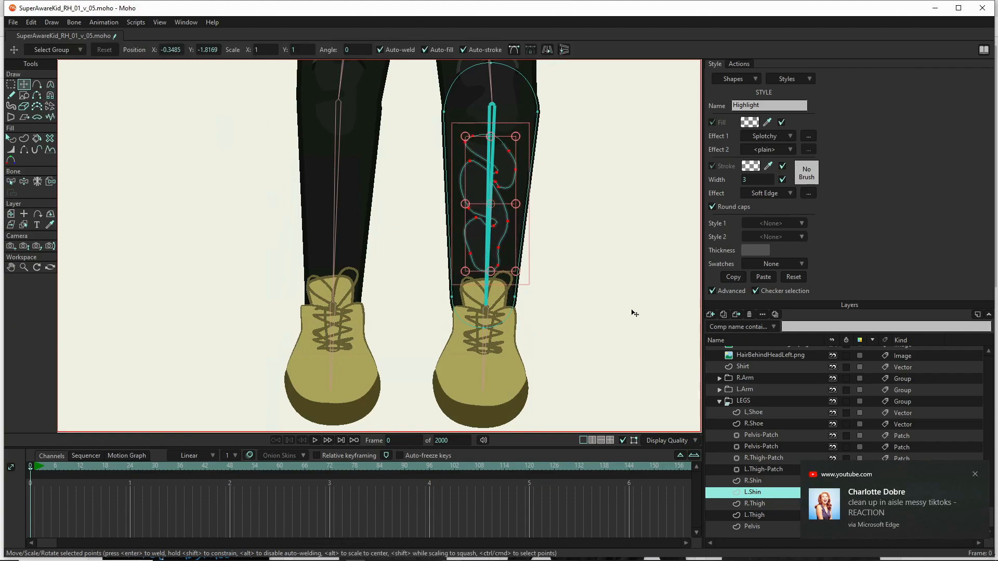
{"action": "left_click", "coordinate": [754, 481]}
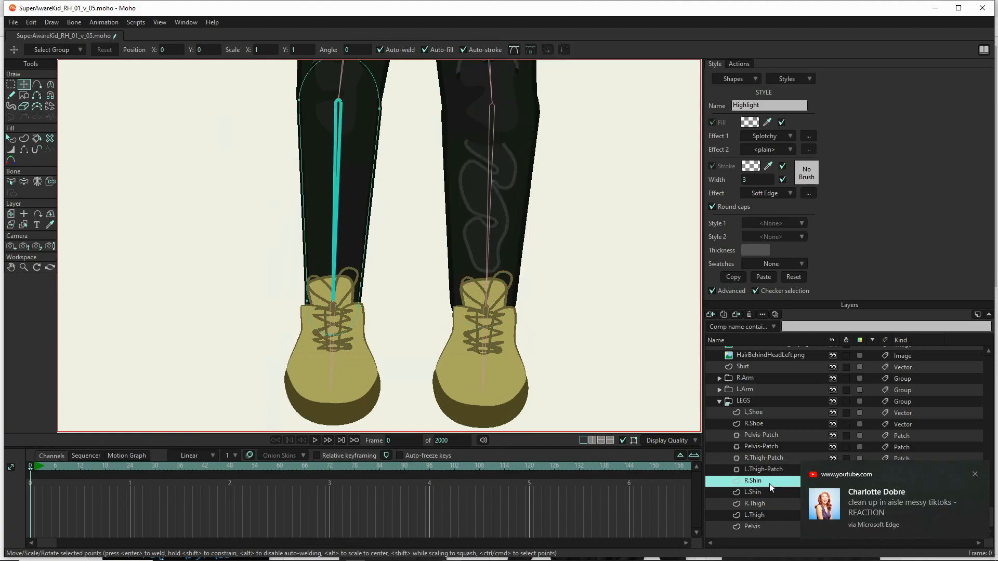
{"action": "key", "text": "ctrl+v"}
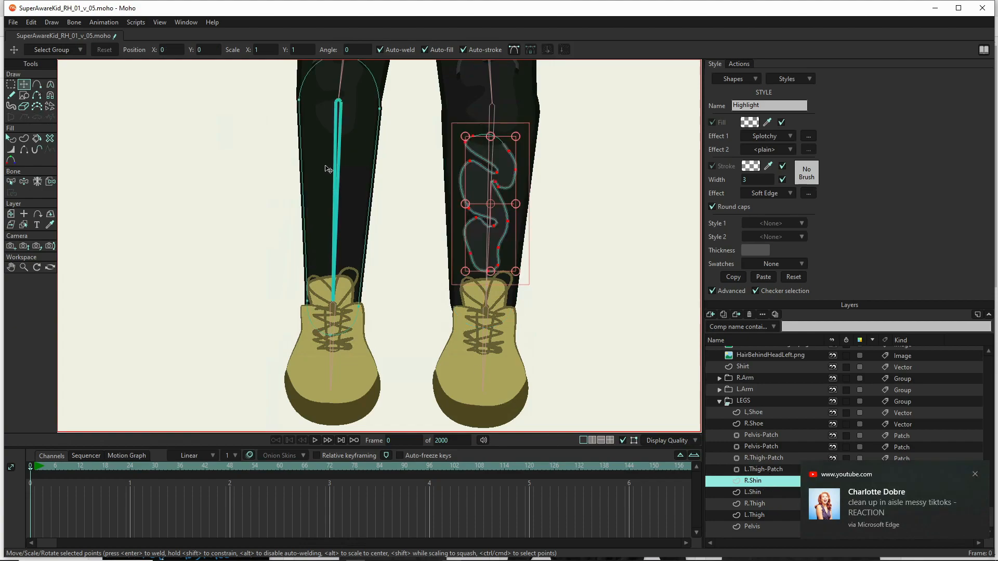
{"action": "left_click_drag", "start_coordinate": [476, 187], "coordinate": [356, 175]}
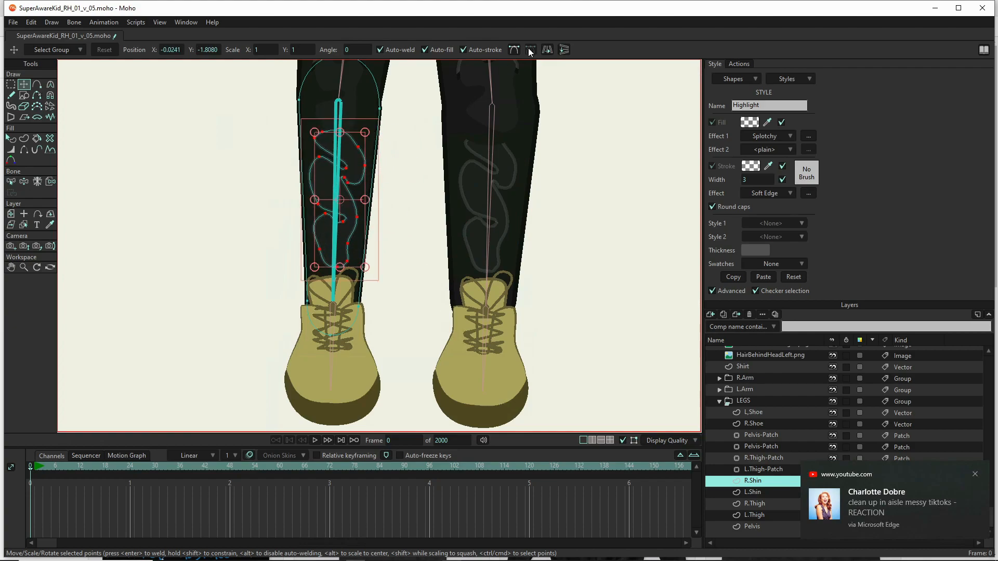
- Flip the R.Shin highlight horizontally, then rotate and center it to follow the shin
{"action": "left_click", "coordinate": [546, 50]}
{"action": "left_click_drag", "start_coordinate": [372, 232], "coordinate": [371, 242]}
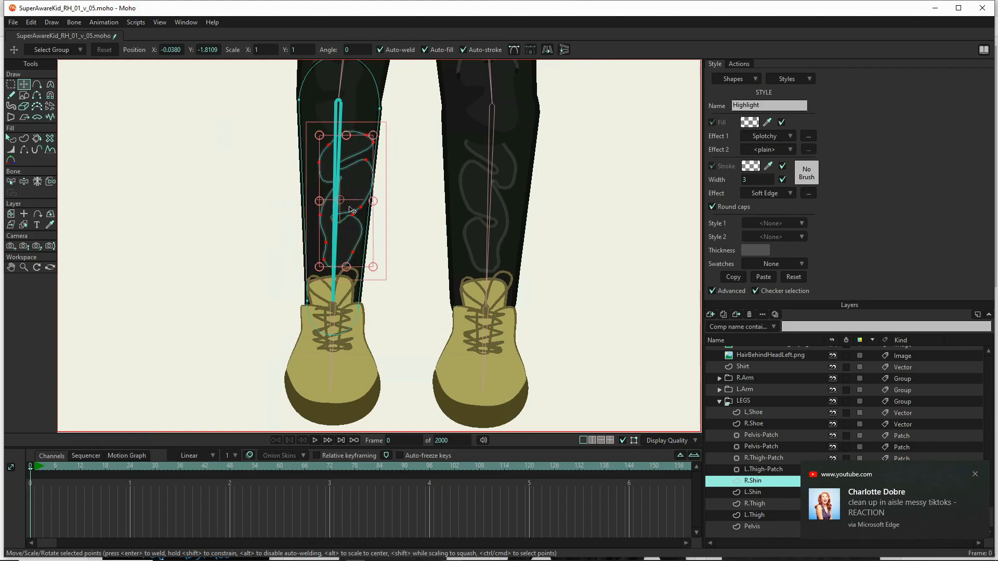
{"action": "mouse_move", "coordinate": [353, 197]}
{"action": "left_mouse_down"}
{"action": "mouse_move", "coordinate": [345, 187]}
{"action": "mouse_move", "coordinate": [315, 201]}
{"action": "mouse_move", "coordinate": [349, 198]}
{"action": "left_mouse_up"}
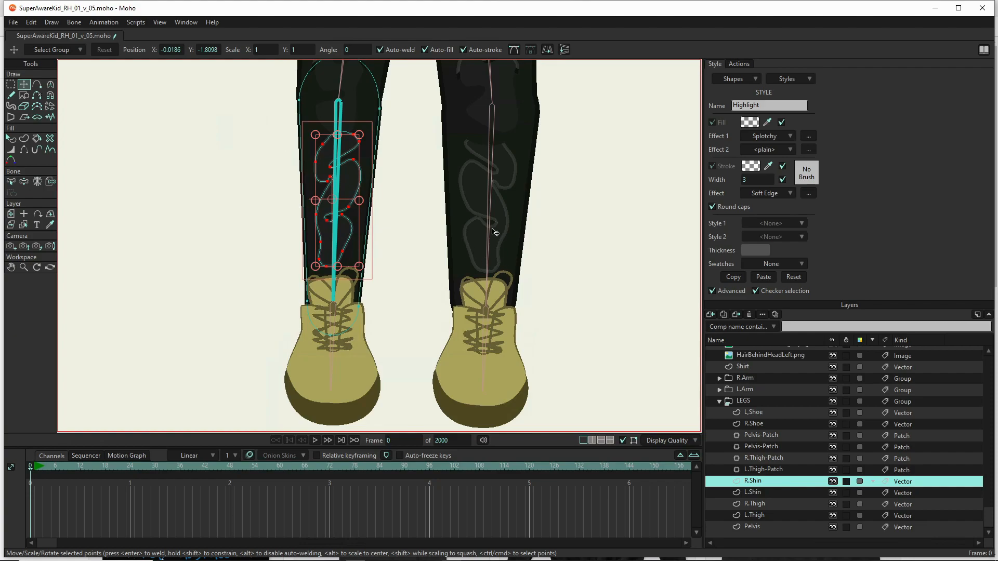
- Render the frame and examine the new shin highlights on the full figure
{"action": "key", "text": "ctrl+r"}
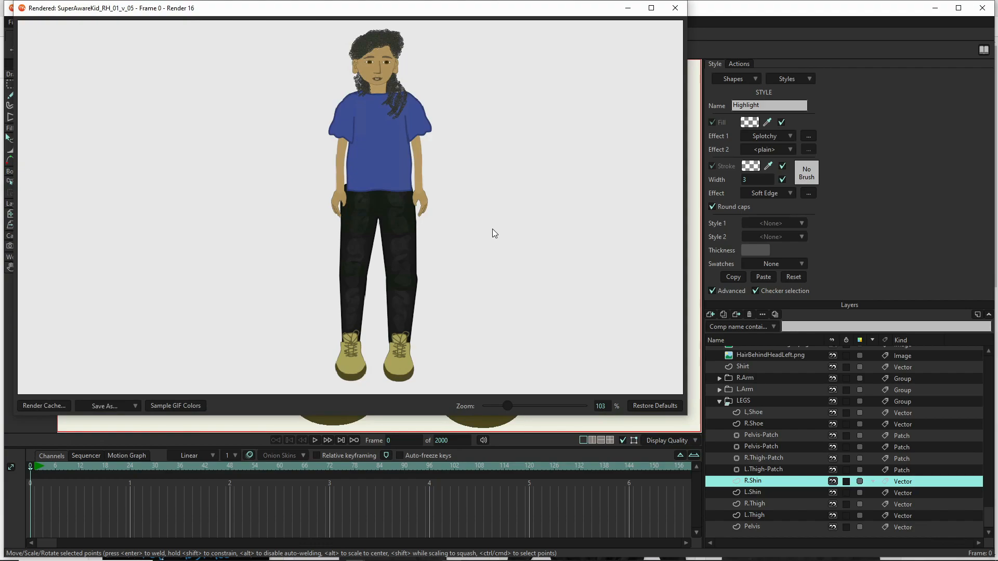
{"action": "left_click", "coordinate": [675, 7]}
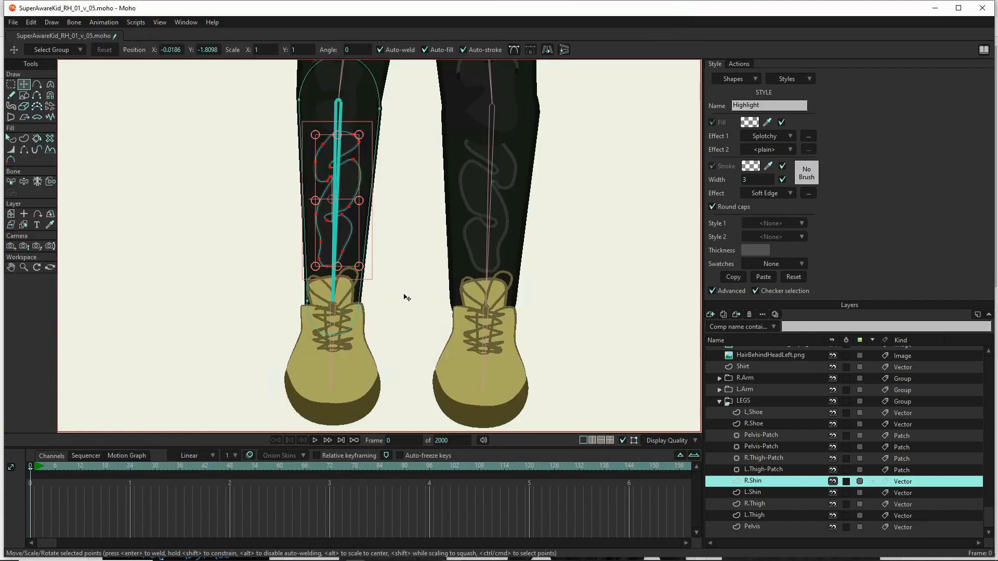
- Pose both legs with Manipulate Bones and examine up close how the pelvis, thigh and shin highlights follow the bends
{"action": "scroll", "coordinate": [187, 242], "scroll_direction": "down", "scroll_amount": 3}
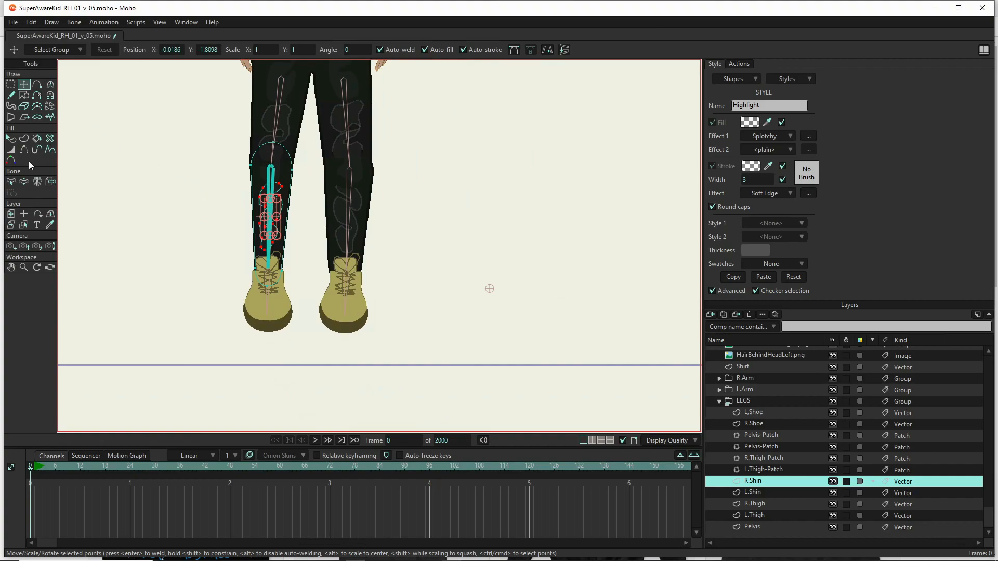
{"action": "left_click", "coordinate": [28, 183]}
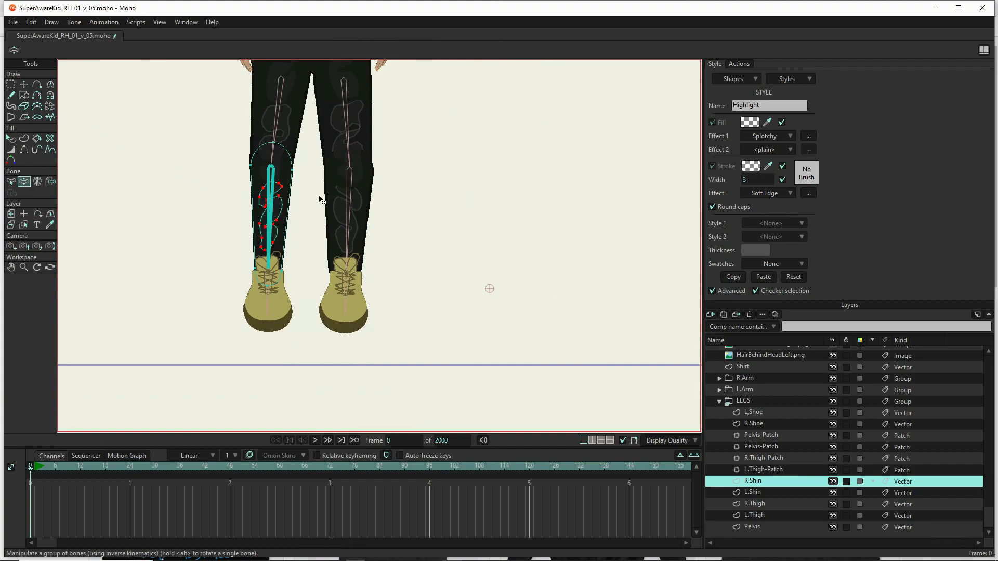
{"action": "left_click_drag", "start_coordinate": [344, 229], "coordinate": [480, 177]}
{"action": "left_click_drag", "start_coordinate": [317, 201], "coordinate": [331, 337]}
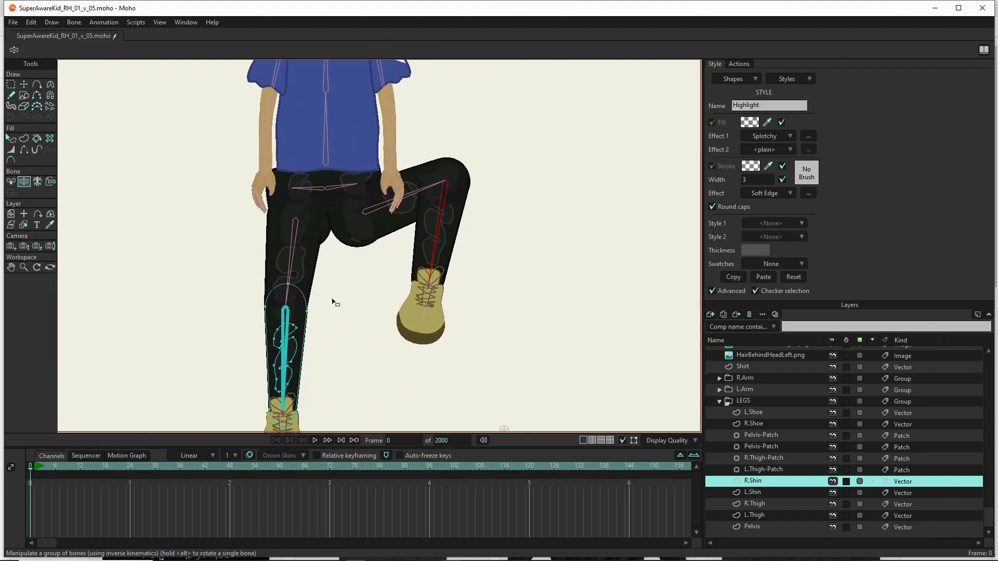
{"action": "left_click_drag", "start_coordinate": [424, 190], "coordinate": [339, 266]}
{"action": "left_click_drag", "start_coordinate": [293, 235], "coordinate": [332, 244]}
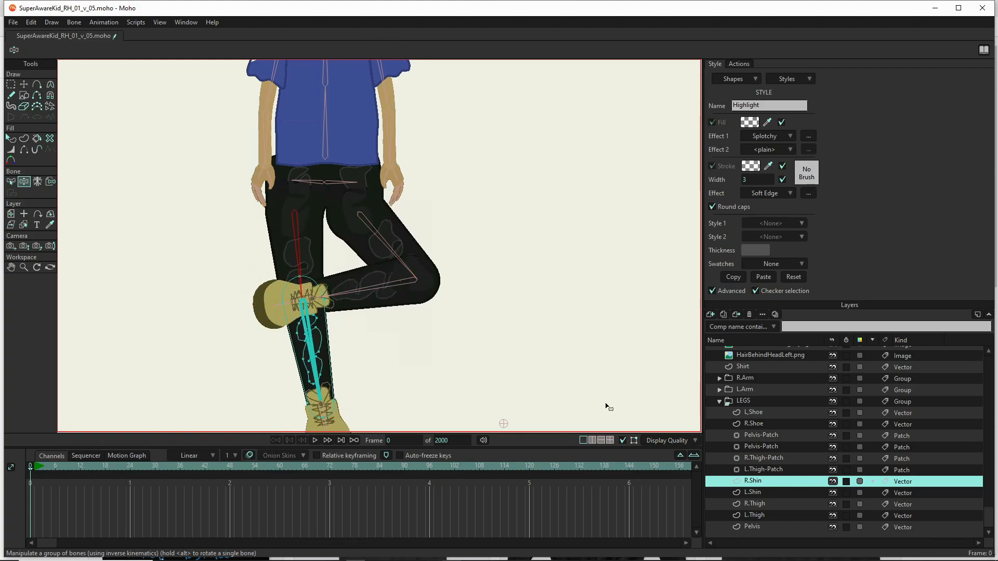
{"action": "left_click", "coordinate": [767, 528]}
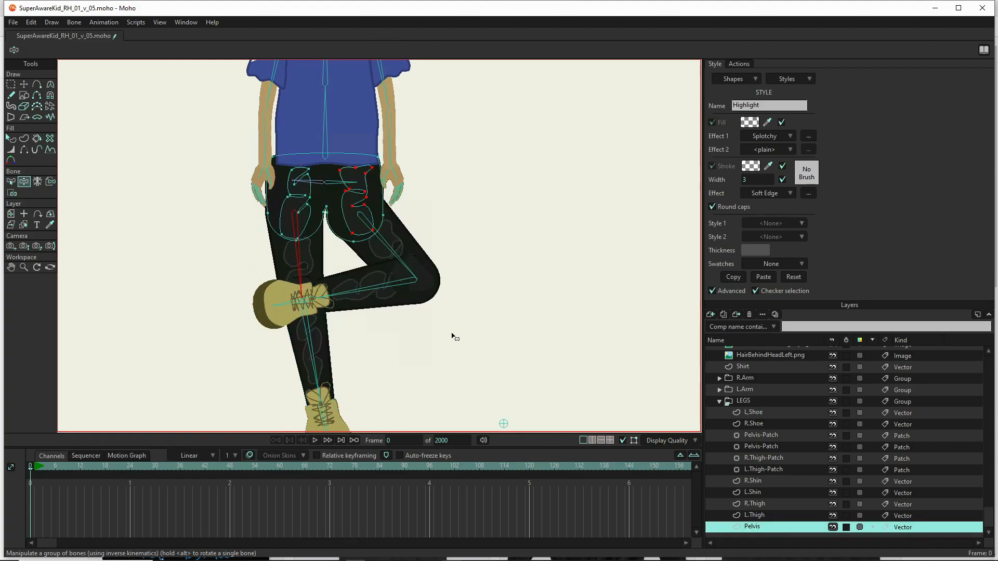
{"action": "scroll", "coordinate": [377, 254], "scroll_direction": "up", "scroll_amount": 4}
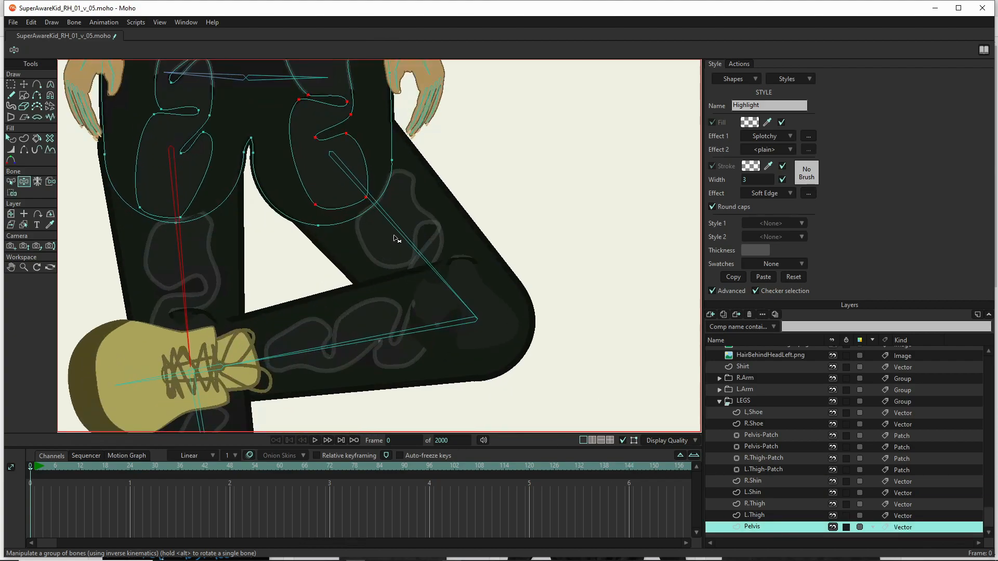
- Select hip bone B13, at the figure's waist beside the pelvis center, in the SAK bone layer
{"action": "scroll", "coordinate": [796, 370], "scroll_direction": "up", "scroll_amount": 7}
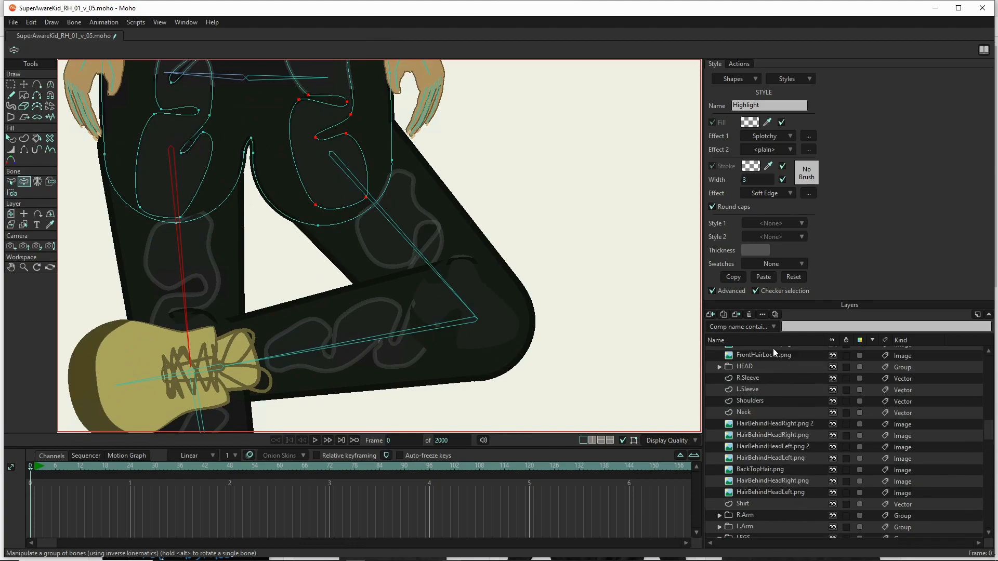
{"action": "left_click", "coordinate": [759, 362]}
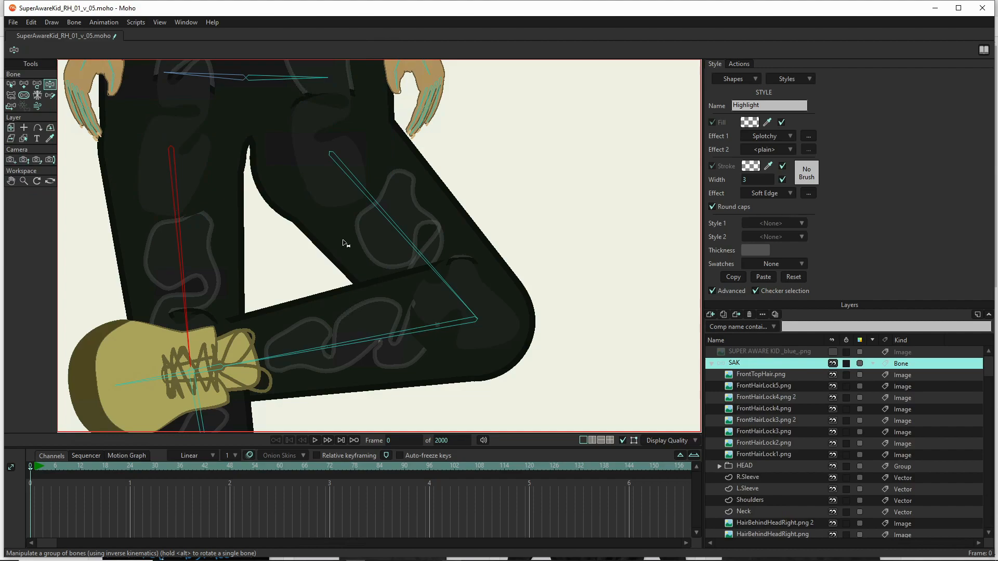
{"action": "key", "text": "b"}
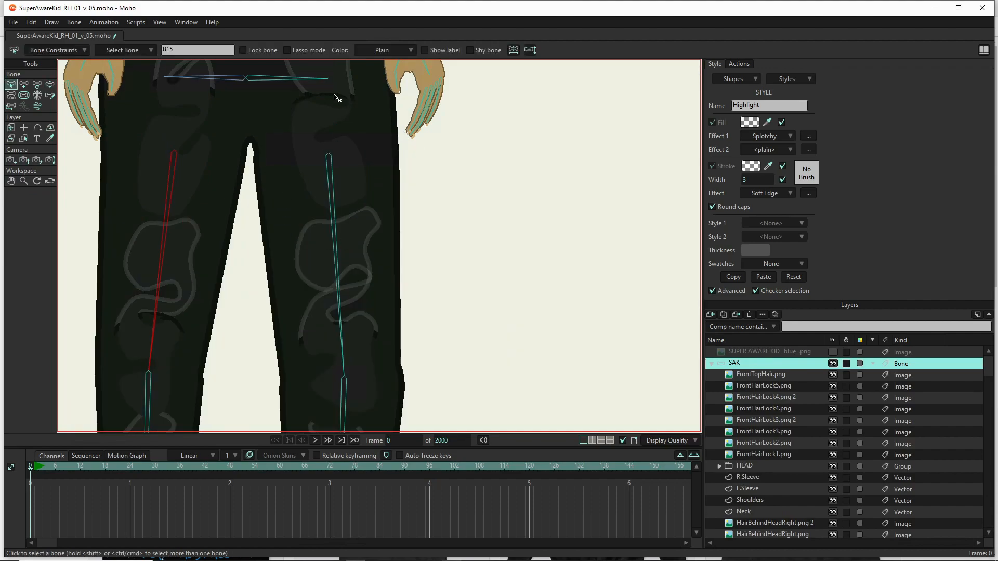
{"action": "left_click", "coordinate": [322, 82]}
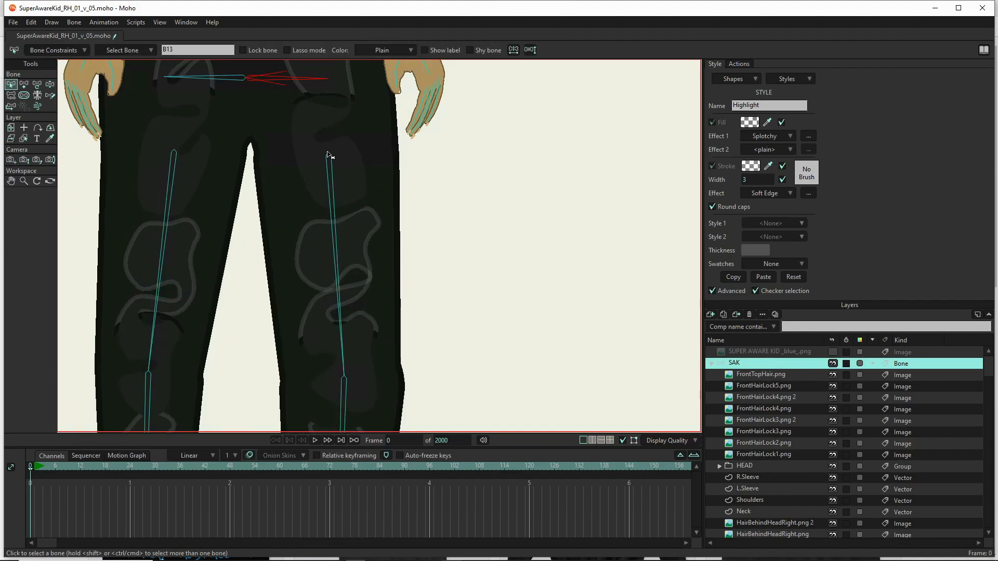
- Examine in the Pelvis layer how the outline and highlight points are bound to the hip bones
{"action": "scroll", "coordinate": [329, 158], "scroll_direction": "down", "scroll_amount": 4}
{"action": "scroll", "coordinate": [751, 532], "scroll_direction": "down", "scroll_amount": 5}
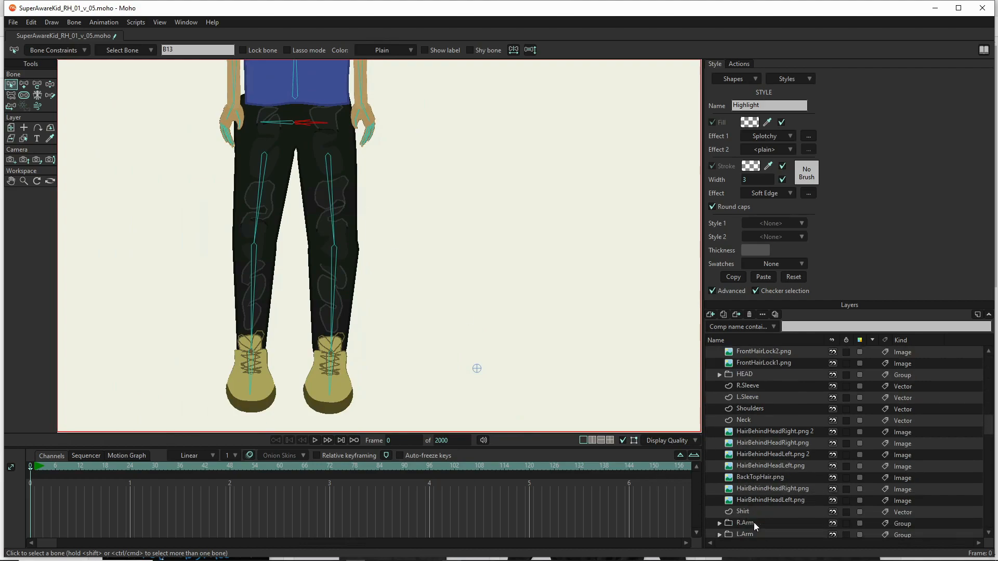
{"action": "left_click", "coordinate": [764, 528]}
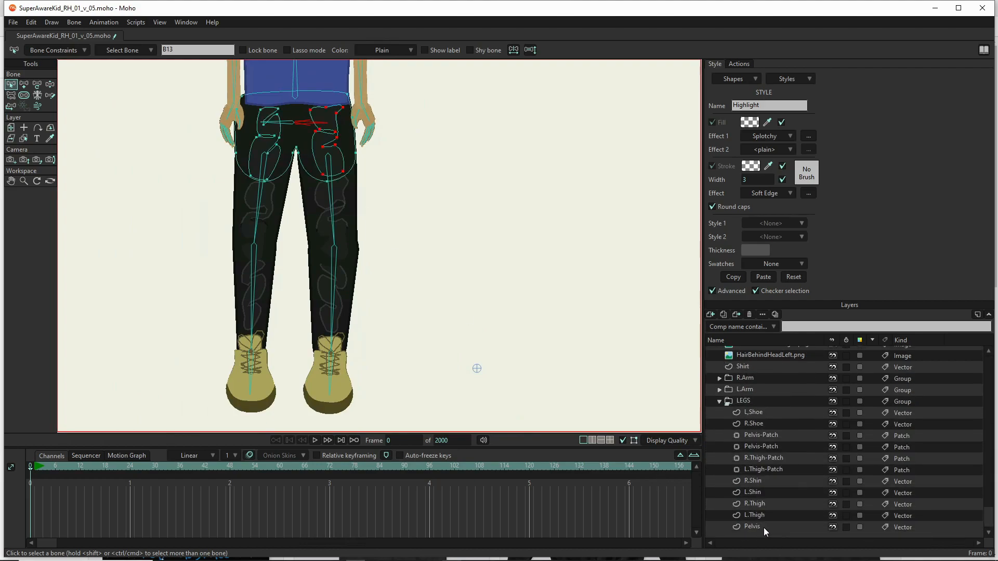
{"action": "left_click_drag", "start_coordinate": [348, 116], "coordinate": [347, 214]}
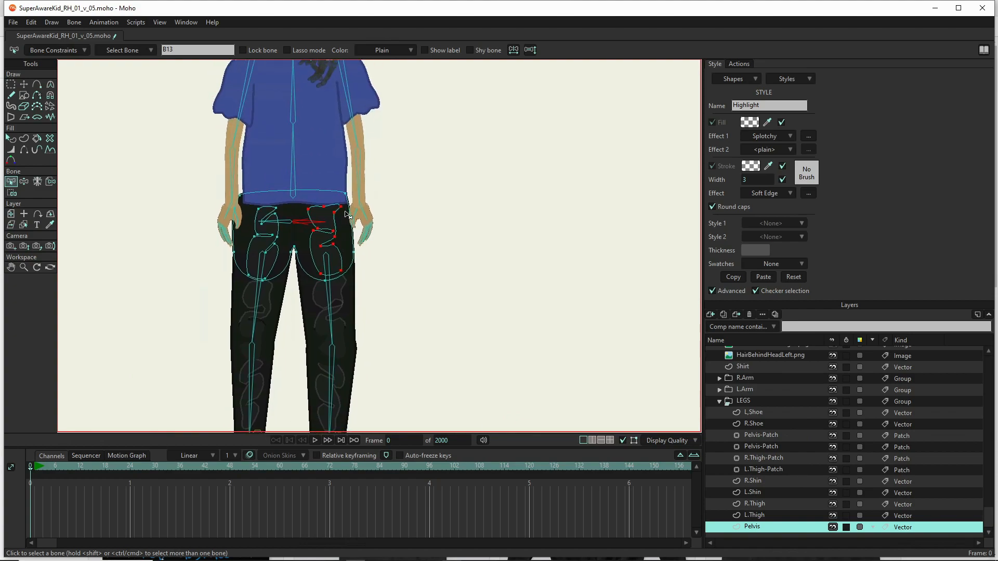
{"action": "key", "text": "i"}
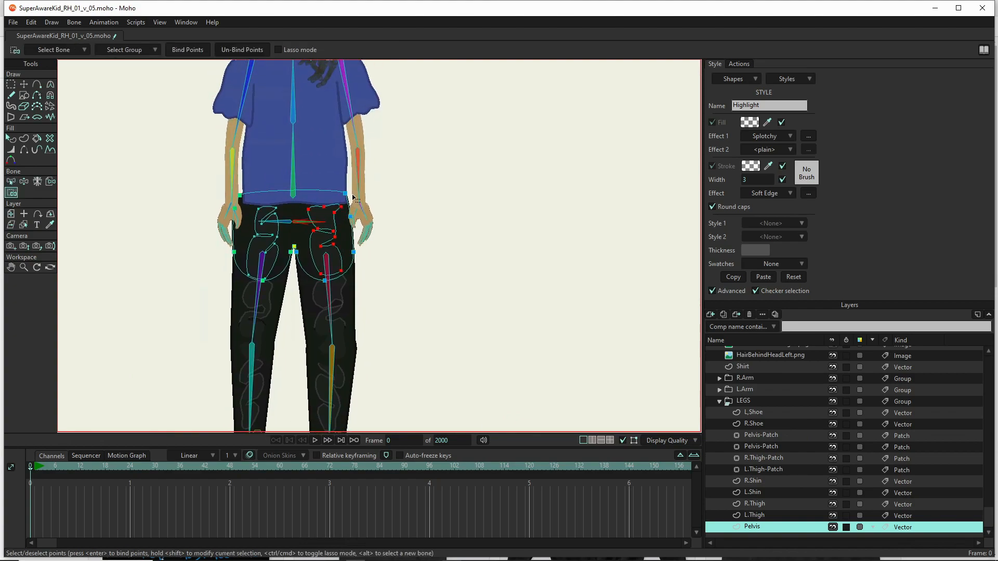
{"action": "scroll", "coordinate": [353, 192], "scroll_direction": "up", "scroll_amount": 3}
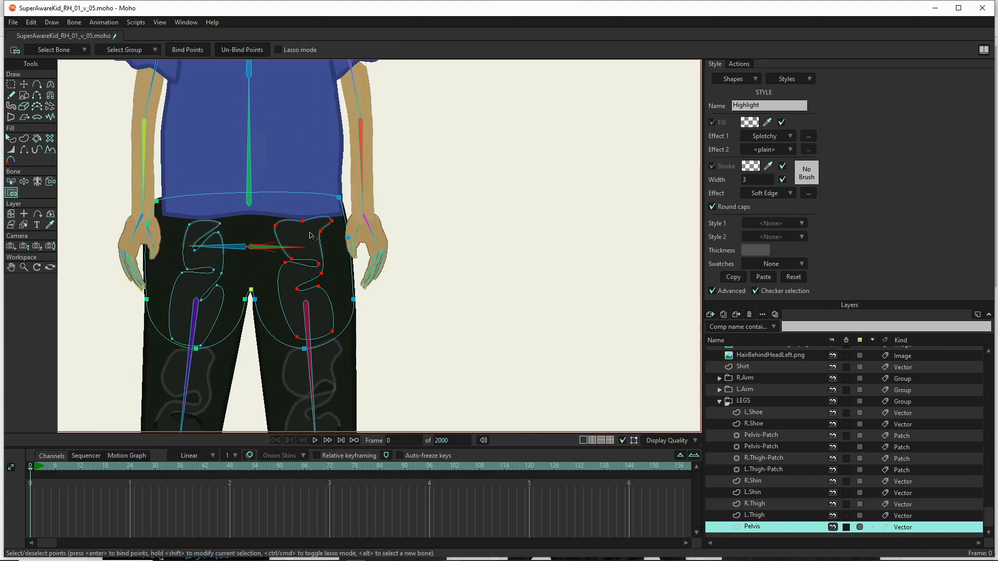
{"action": "key", "text": "b"}
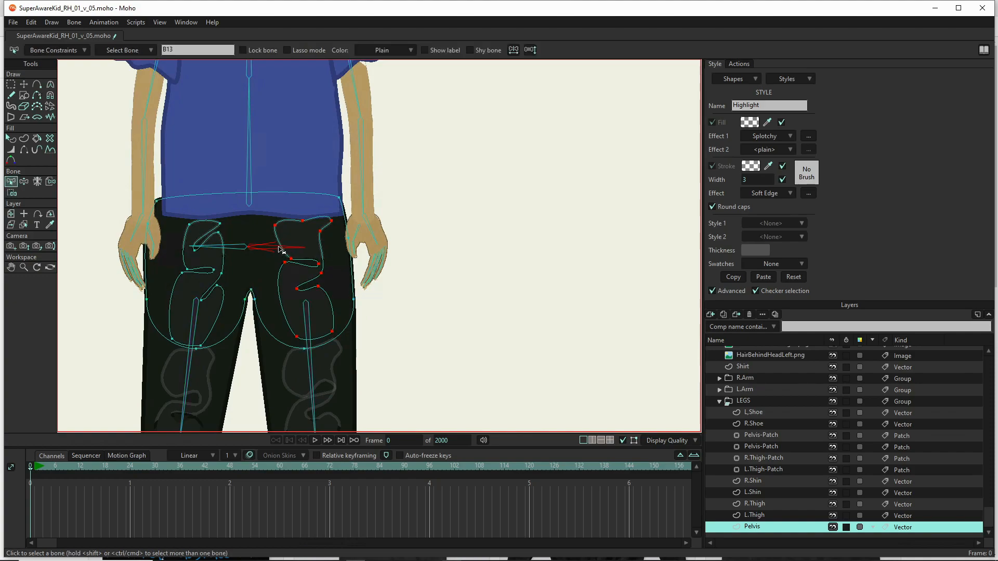
{"action": "key", "text": "i"}
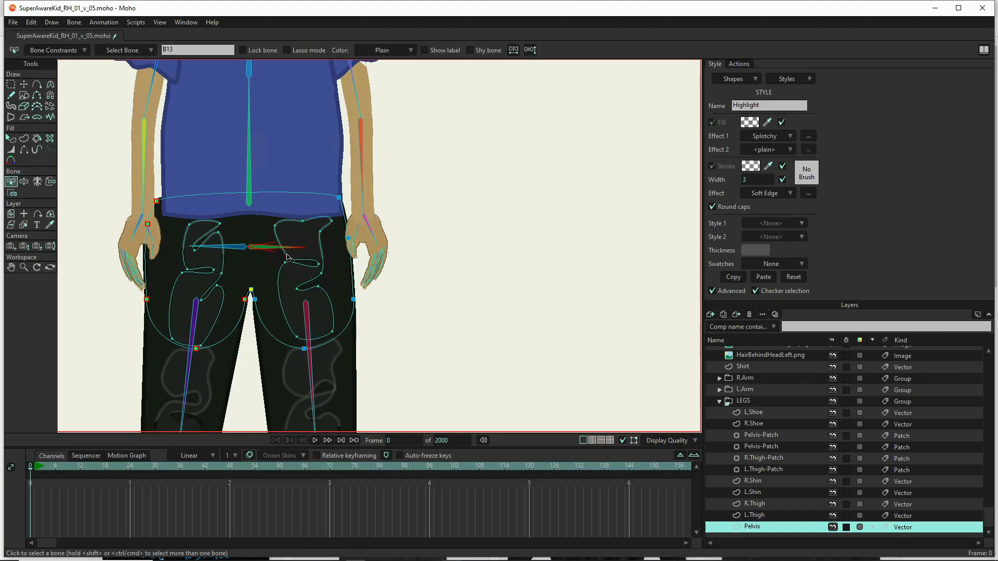
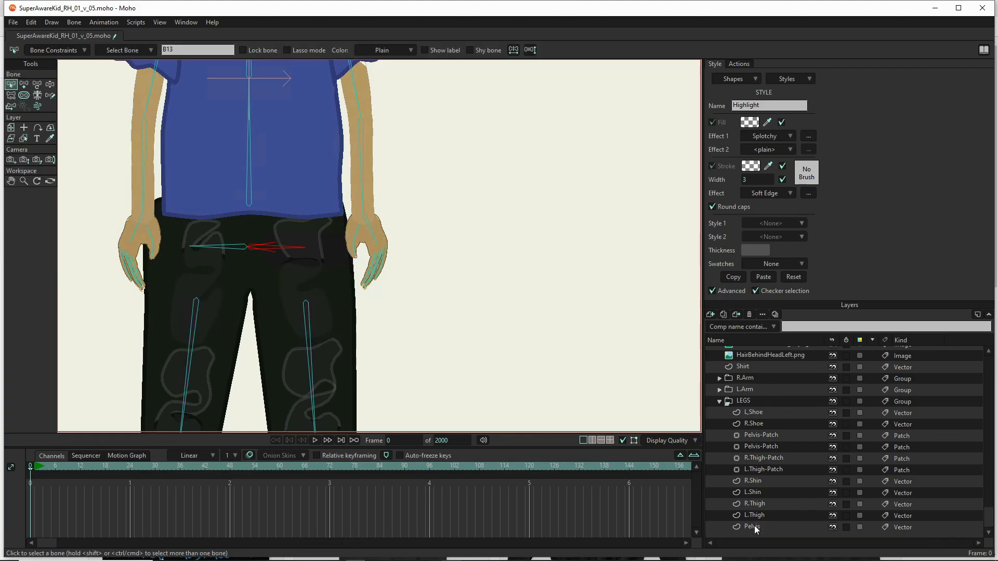
- Select the pelvis outline points in the Pelvis layer and flip them horizontally with Transform Points
{"action": "left_click", "coordinate": [754, 525]}
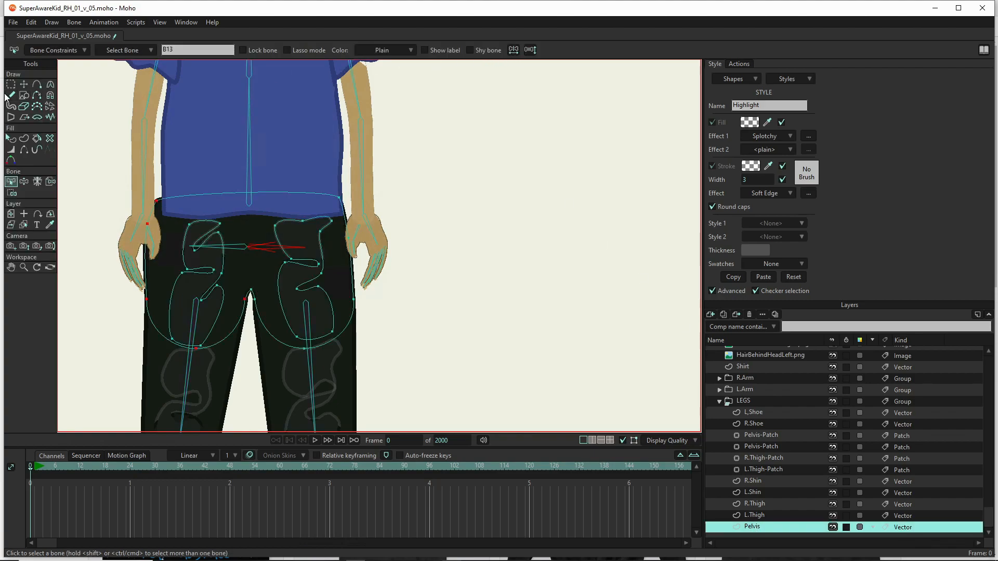
{"action": "left_click", "coordinate": [23, 85]}
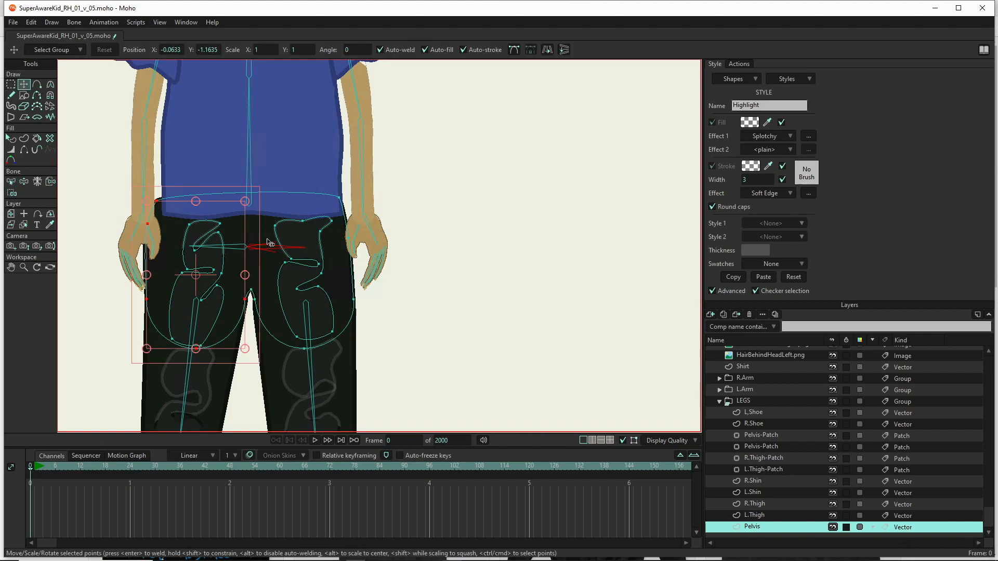
{"action": "key", "text": "ctrl+a"}
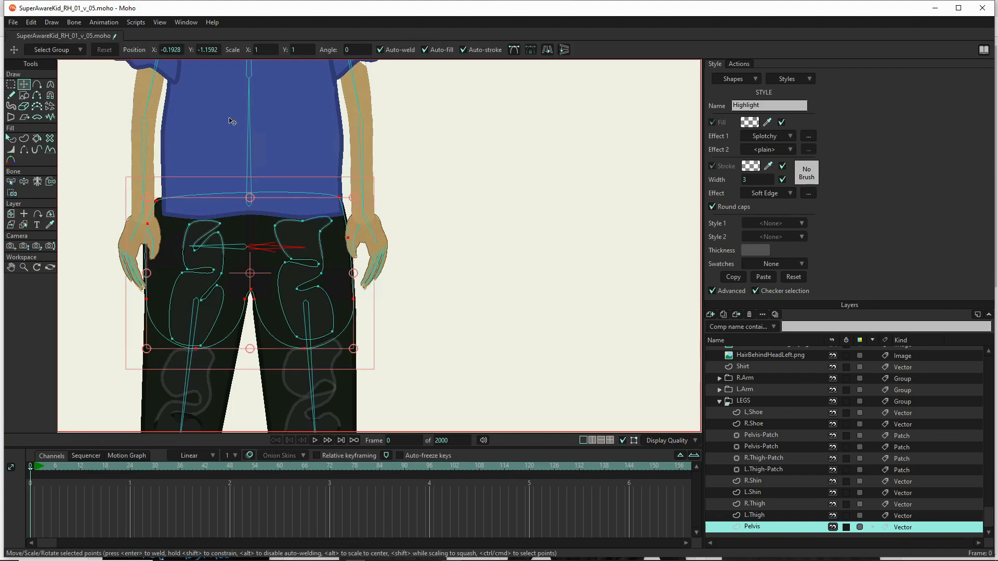
{"action": "left_click", "coordinate": [547, 50]}
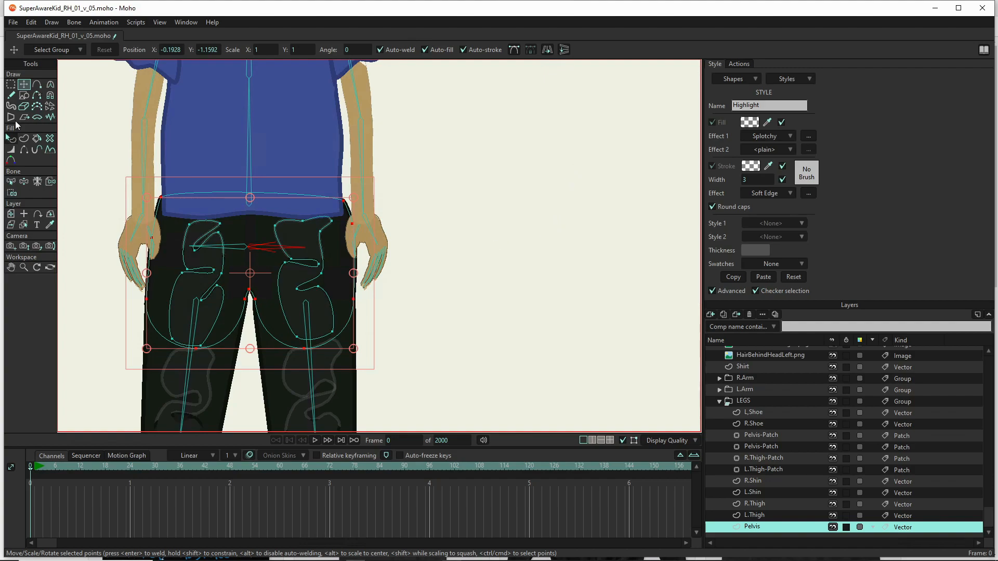
- Pose both thighs with Manipulate Bones and examine how the pelvis and its highlights deform on the figure
{"action": "left_click", "coordinate": [23, 181]}
{"action": "mouse_move", "coordinate": [308, 375]}
{"action": "left_mouse_down"}
{"action": "mouse_move", "coordinate": [377, 329]}
{"action": "mouse_move", "coordinate": [419, 230]}
{"action": "mouse_move", "coordinate": [375, 434]}
{"action": "mouse_move", "coordinate": [488, 116]}
{"action": "mouse_move", "coordinate": [512, 127]}
{"action": "mouse_move", "coordinate": [453, 210]}
{"action": "mouse_move", "coordinate": [552, 133]}
{"action": "mouse_move", "coordinate": [490, 344]}
{"action": "mouse_move", "coordinate": [421, 357]}
{"action": "mouse_move", "coordinate": [379, 290]}
{"action": "mouse_move", "coordinate": [446, 357]}
{"action": "mouse_move", "coordinate": [491, 327]}
{"action": "mouse_move", "coordinate": [302, 364]}
{"action": "left_mouse_up"}
{"action": "left_click_drag", "start_coordinate": [195, 377], "coordinate": [93, 344]}
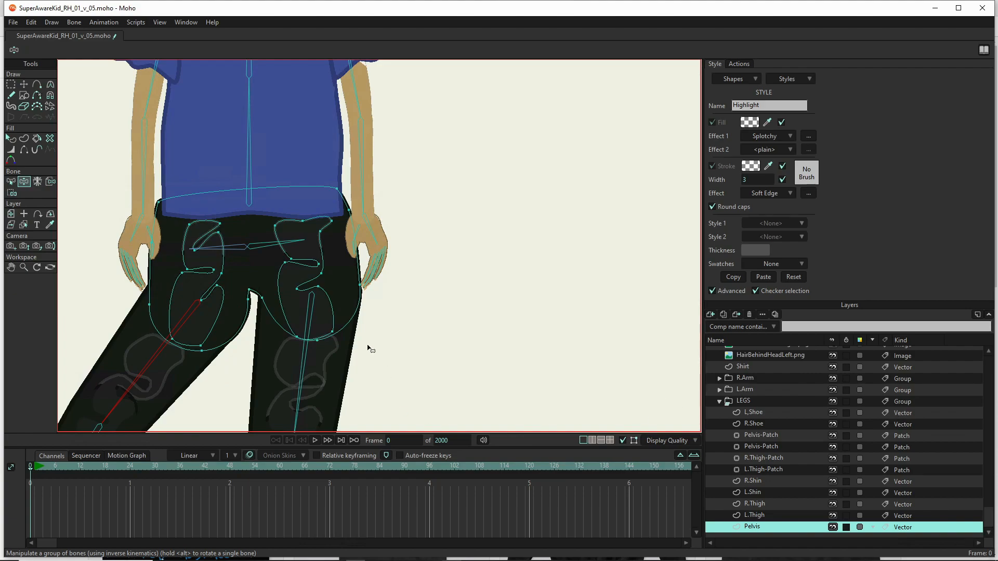
{"action": "scroll", "coordinate": [283, 310], "scroll_direction": "down", "scroll_amount": 3}
{"action": "scroll", "coordinate": [276, 278], "scroll_direction": "up", "scroll_amount": 3}
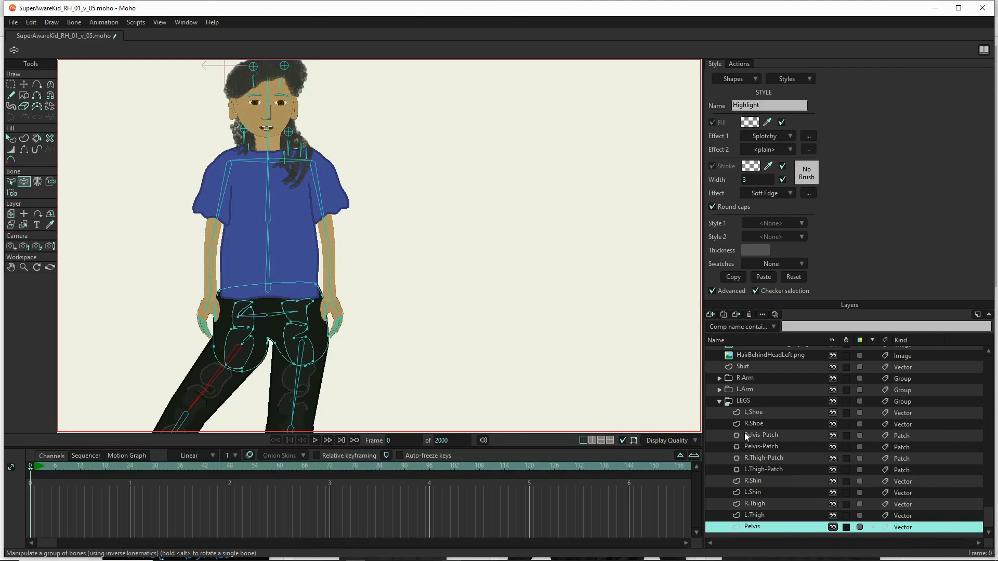
{"action": "left_click", "coordinate": [11, 181]}
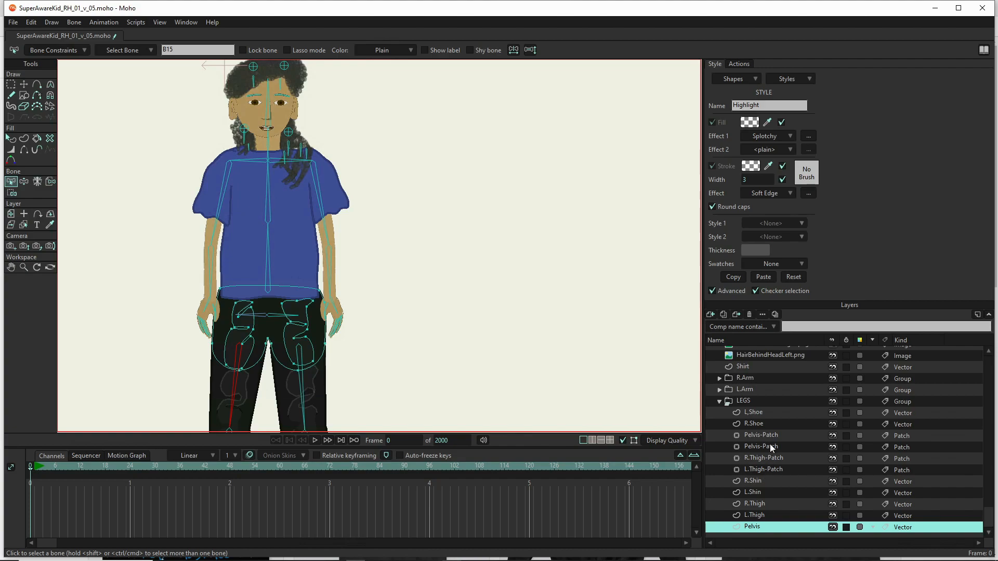
- Make Shirt the active layer and show the SUPER AWARE KID _blue_.png reference image
{"action": "scroll", "coordinate": [771, 447], "scroll_direction": "up", "scroll_amount": 2}
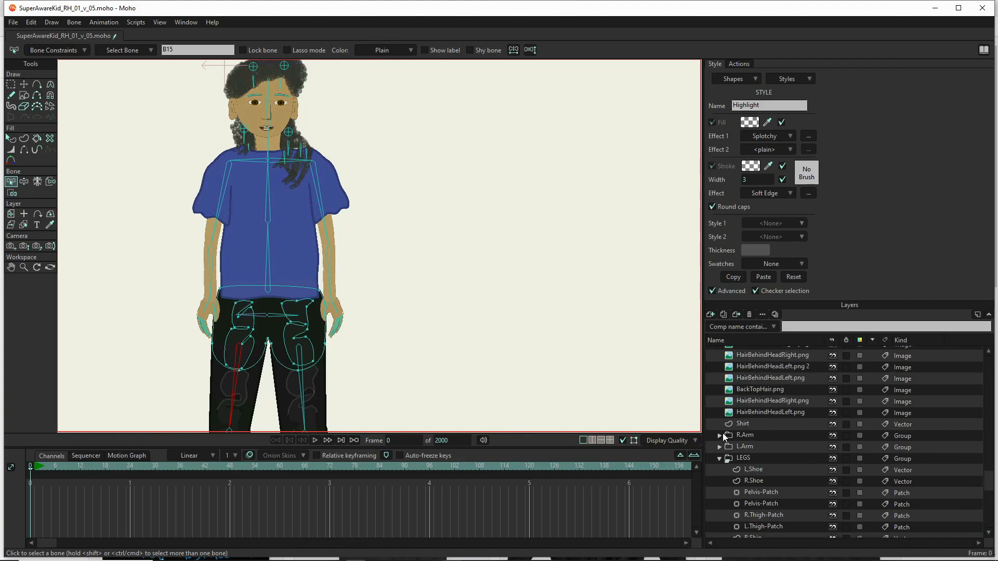
{"action": "left_click", "coordinate": [744, 424]}
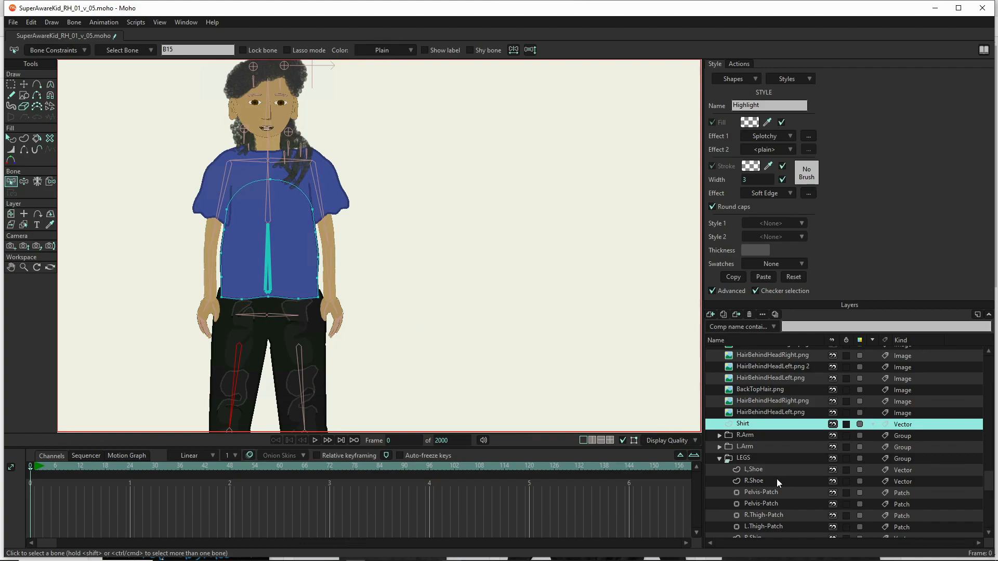
{"action": "scroll", "coordinate": [837, 397], "scroll_direction": "up", "scroll_amount": 5}
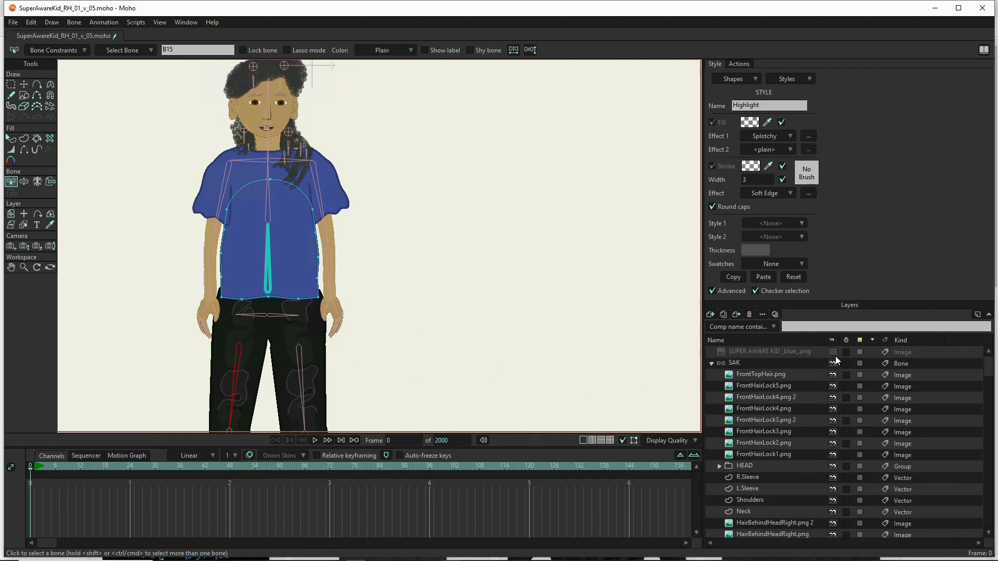
{"action": "left_click", "coordinate": [833, 353]}
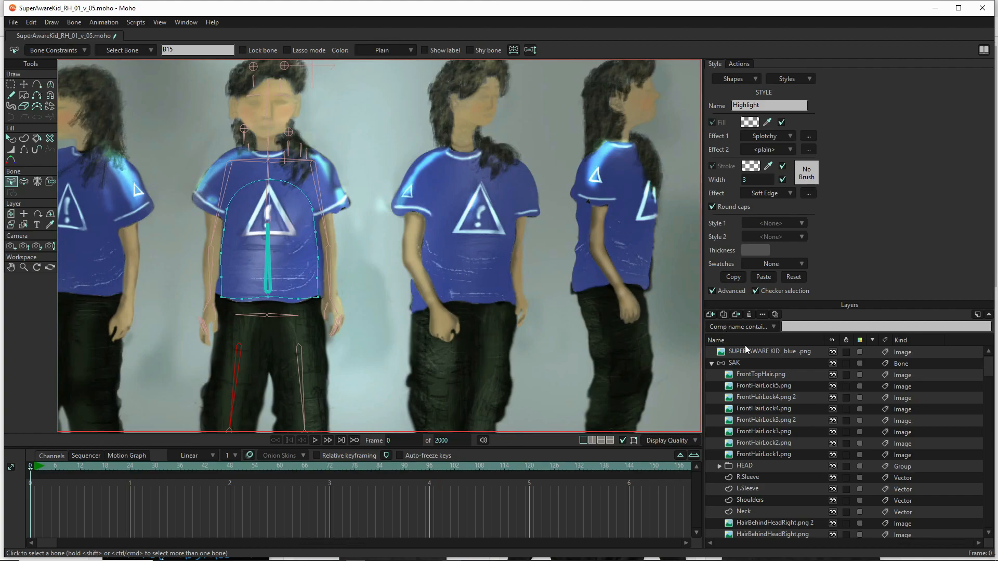
{"action": "scroll", "coordinate": [751, 452], "scroll_direction": "down", "scroll_amount": 3}
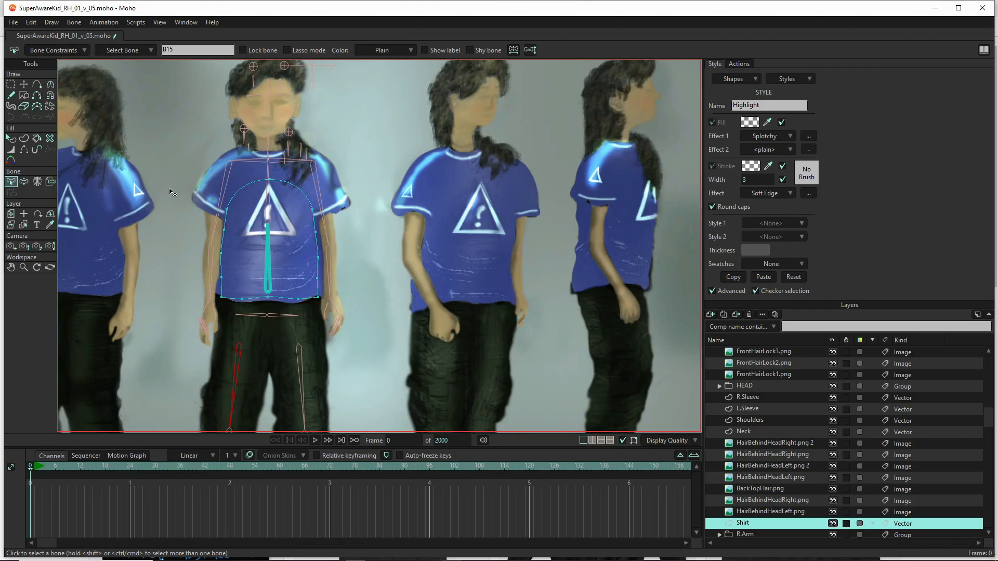
- Draw a tall ellipse in the middle of the shirt, then tilt it diagonally and position it over the reference highlight
{"action": "left_click", "coordinate": [23, 96]}
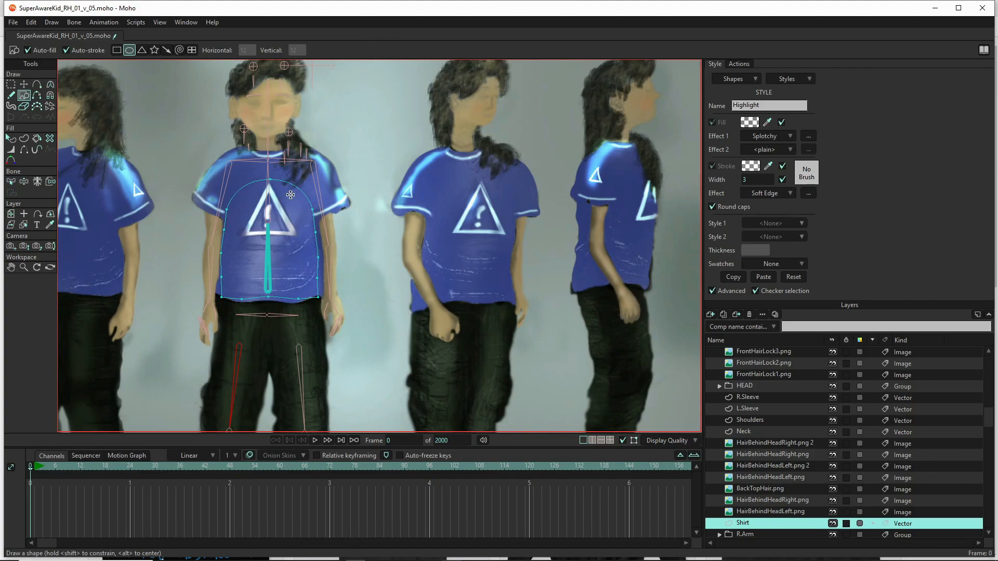
{"action": "left_click_drag", "start_coordinate": [235, 314], "coordinate": [245, 300]}
{"action": "left_click", "coordinate": [23, 85]}
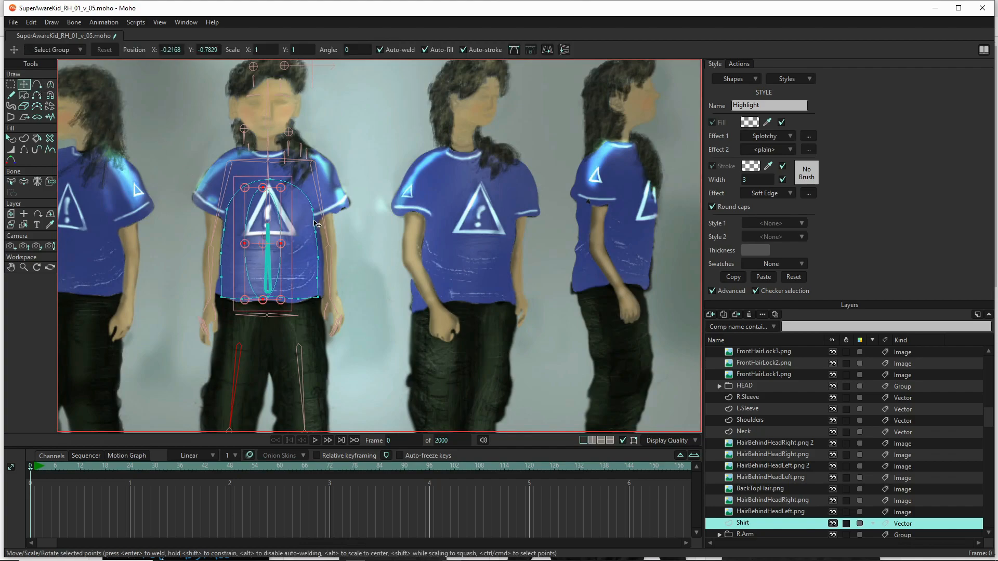
{"action": "left_click_drag", "start_coordinate": [285, 210], "coordinate": [293, 232]}
{"action": "left_click_drag", "start_coordinate": [253, 262], "coordinate": [261, 263]}
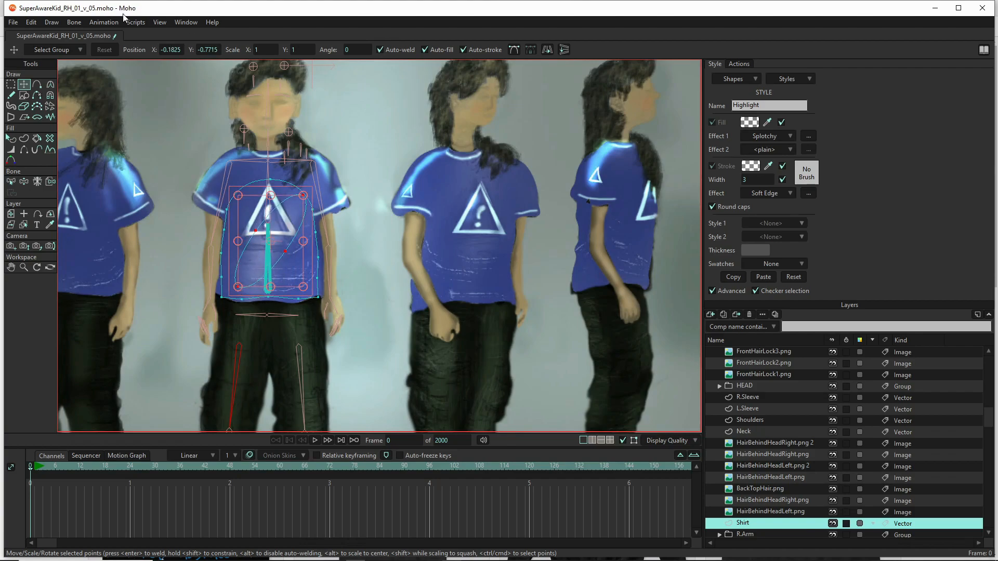
- Insert extra points into the selected ellipse's curve segments with the Split Curve script
{"action": "left_click", "coordinate": [160, 23]}
{"action": "mouse_move", "coordinate": [170, 76]}
{"action": "mouse_move", "coordinate": [202, 70]}
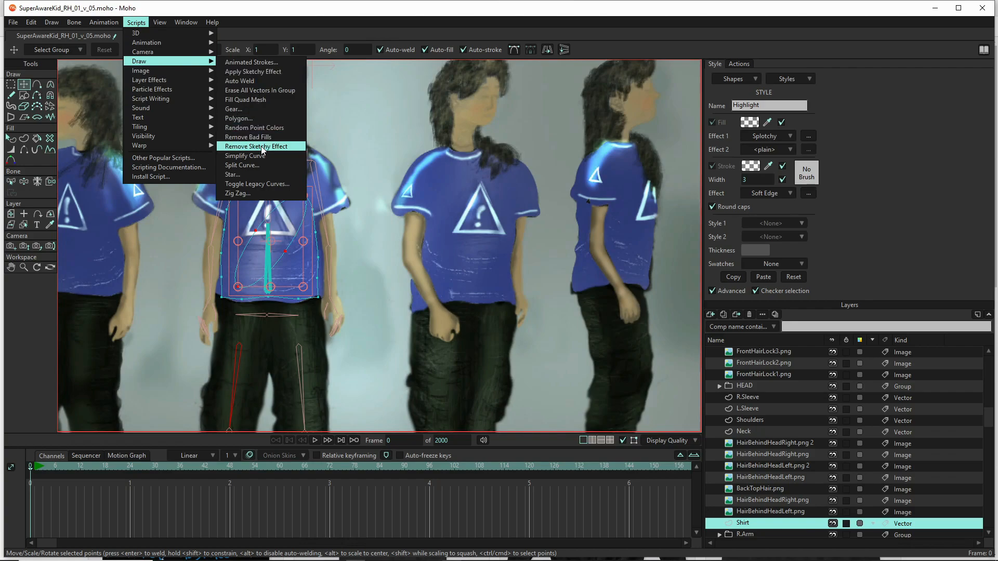
{"action": "left_click", "coordinate": [263, 167]}
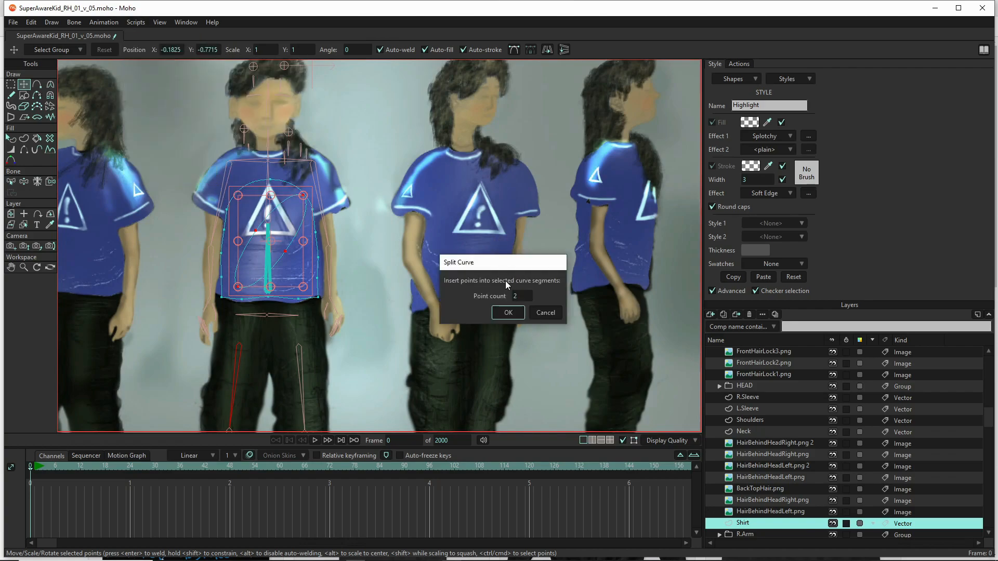
{"action": "left_click", "coordinate": [519, 295]}
{"action": "key", "text": "Return"}
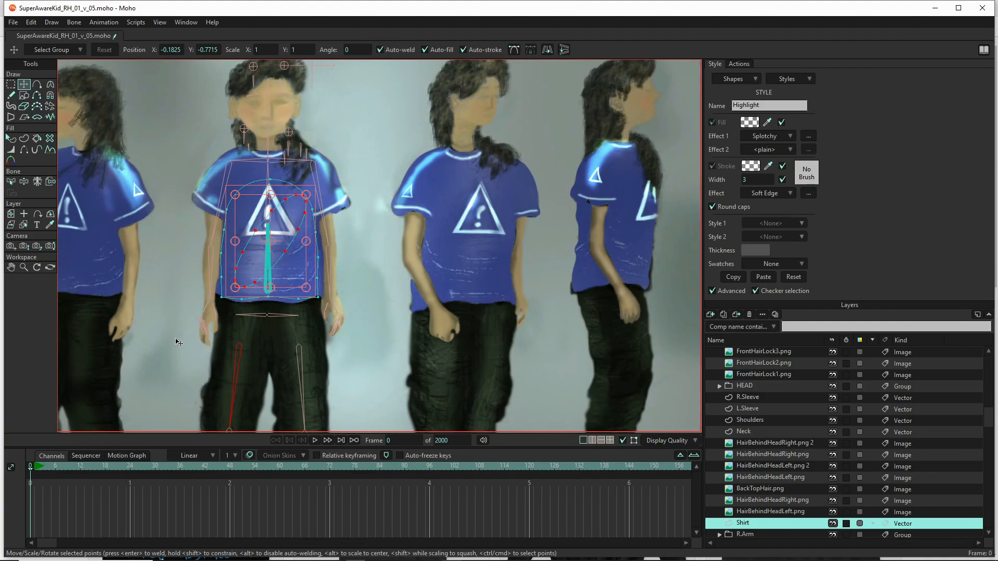
- Move the lower points of the shirt highlight to spread it along the hem and pull a fold inward
{"action": "scroll", "coordinate": [227, 324], "scroll_direction": "up", "scroll_amount": 5}
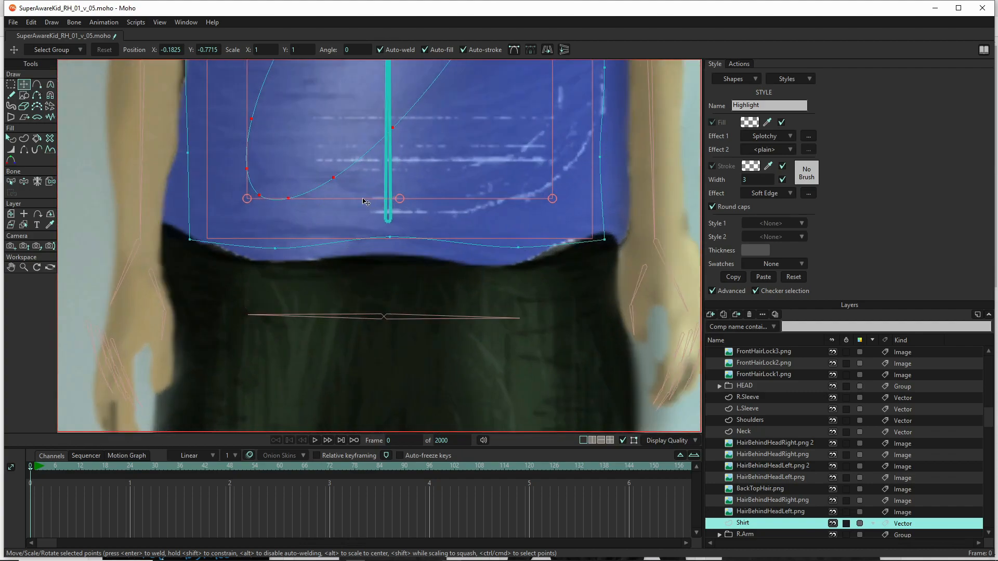
{"action": "left_click_drag", "start_coordinate": [333, 183], "coordinate": [348, 217]}
{"action": "left_click_drag", "start_coordinate": [275, 231], "coordinate": [228, 234]}
{"action": "left_click_drag", "start_coordinate": [308, 236], "coordinate": [310, 244]}
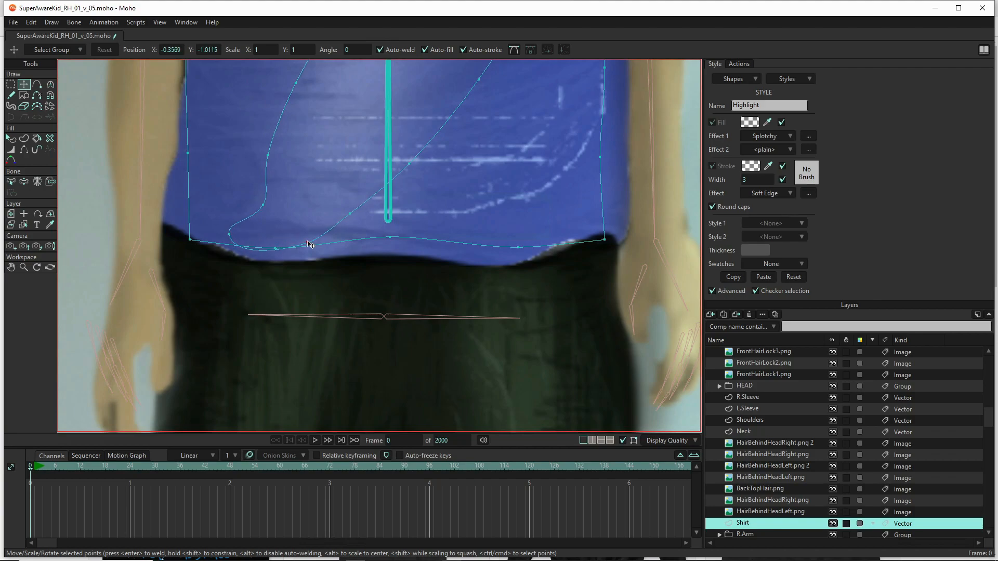
{"action": "left_click_drag", "start_coordinate": [349, 214], "coordinate": [378, 237]}
{"action": "left_click_drag", "start_coordinate": [264, 206], "coordinate": [373, 233]}
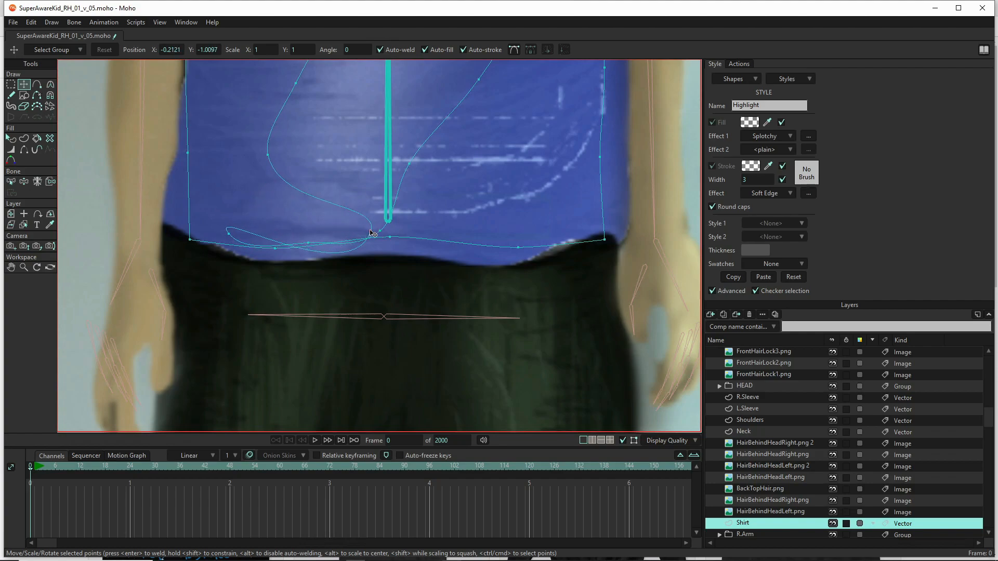
- Adjust the curvature at the fold tip and the left-edge point above it, then lower that point toward the hem
{"action": "key", "text": "c"}
{"action": "left_click_drag", "start_coordinate": [372, 233], "coordinate": [73, 176]}
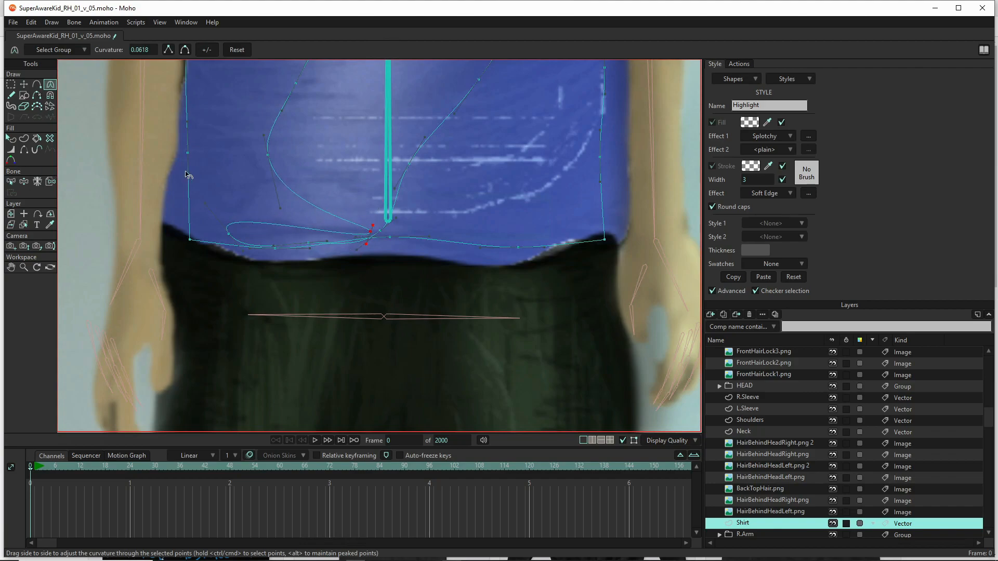
{"action": "left_click", "coordinate": [268, 154]}
{"action": "left_click_drag", "start_coordinate": [172, 175], "coordinate": [342, 160]}
{"action": "key", "text": "t"}
{"action": "left_click_drag", "start_coordinate": [272, 160], "coordinate": [256, 217]}
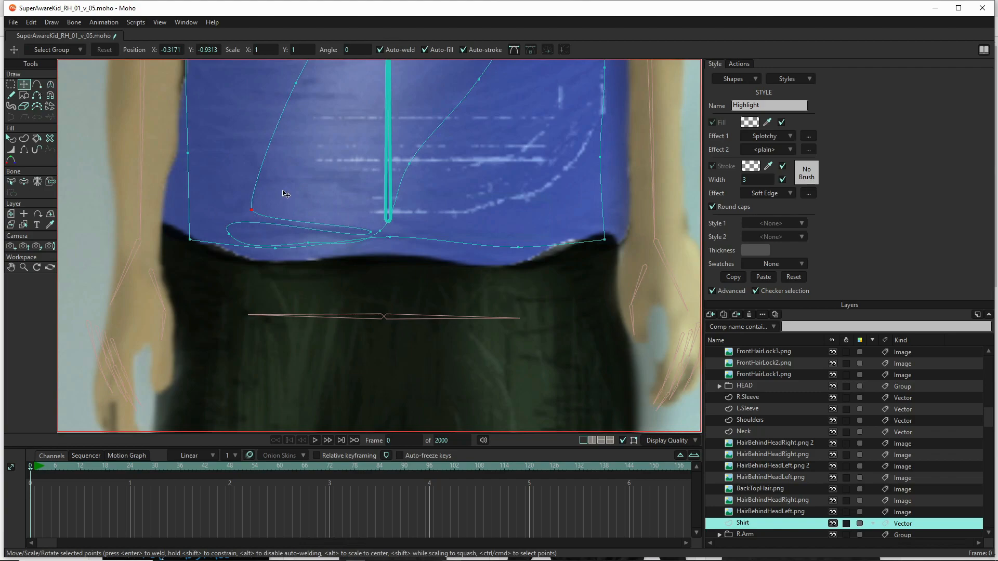
- Move the shirt highlight's lower side points, shifting the left-edge point down and outward and the right-edge point inward
{"action": "left_click_drag", "start_coordinate": [351, 169], "coordinate": [291, 315]}
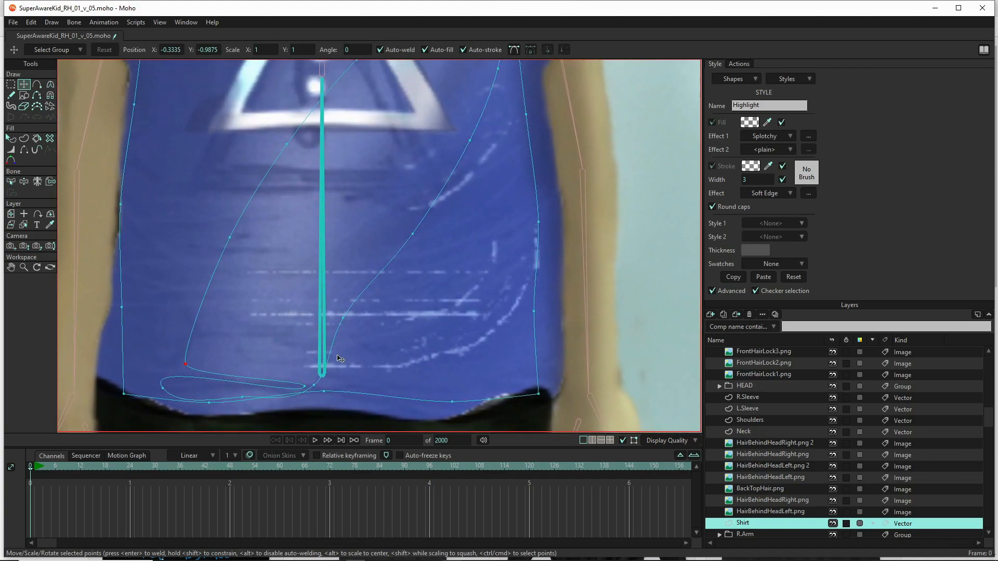
{"action": "left_click_drag", "start_coordinate": [233, 245], "coordinate": [209, 273]}
{"action": "left_click_drag", "start_coordinate": [413, 234], "coordinate": [391, 225]}
- Reshape the upper part of the shirt highlight by moving its points to pull a fold inward near the triangle emblem's lower corner
{"action": "scroll", "coordinate": [437, 258], "scroll_direction": "up", "scroll_amount": 3}
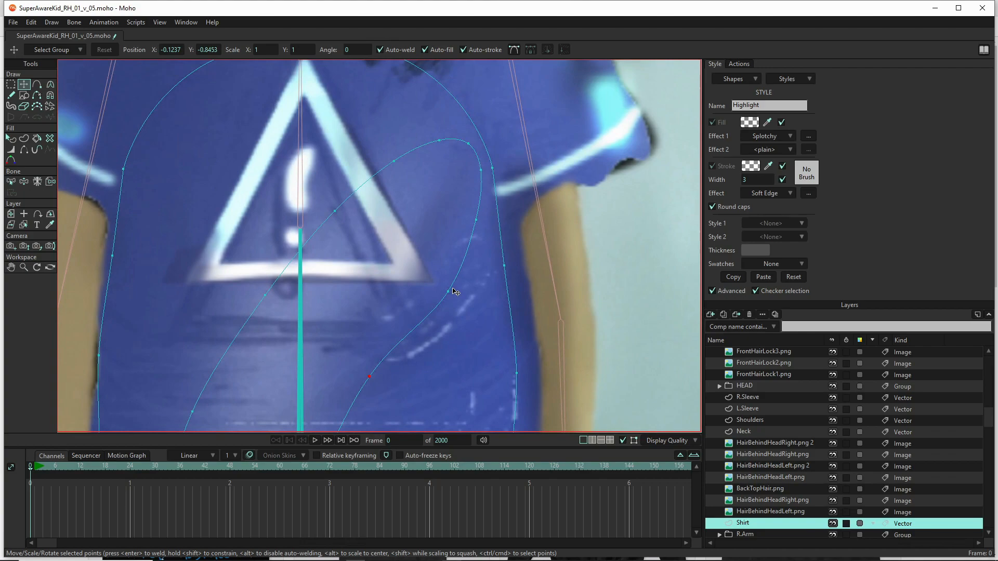
{"action": "left_click_drag", "start_coordinate": [451, 291], "coordinate": [420, 285]}
{"action": "left_click_drag", "start_coordinate": [473, 145], "coordinate": [384, 265]}
{"action": "left_click_drag", "start_coordinate": [266, 298], "coordinate": [317, 203]}
{"action": "left_click_drag", "start_coordinate": [394, 266], "coordinate": [421, 274]}
{"action": "scroll", "coordinate": [406, 274], "scroll_direction": "down", "scroll_amount": 5}
{"action": "scroll", "coordinate": [358, 318], "scroll_direction": "up", "scroll_amount": 1}
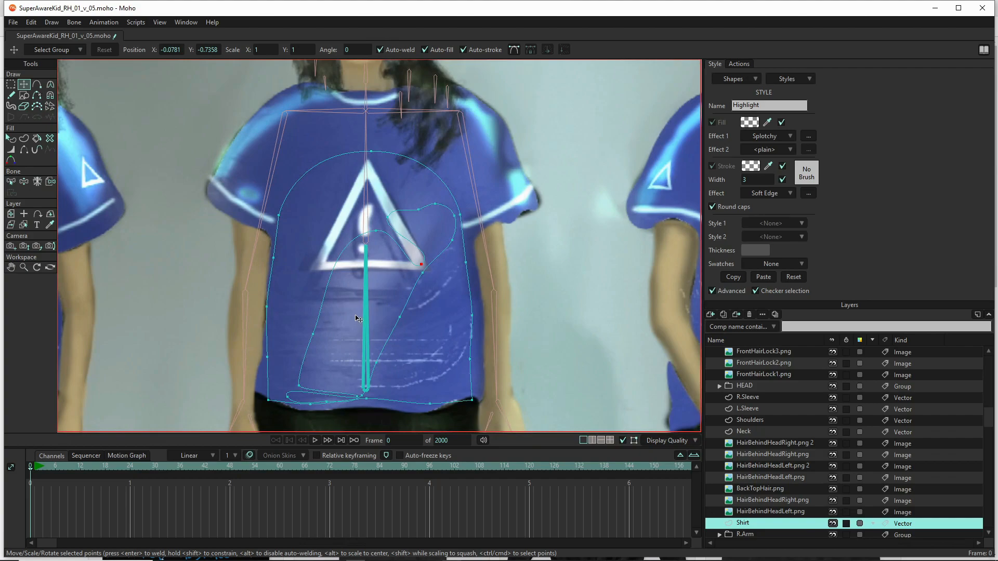
- Render the current frame as a preview, then hide the SUPER AWARE KID _blue_.png reference layer and close the render
{"action": "key", "text": "ctrl+r"}
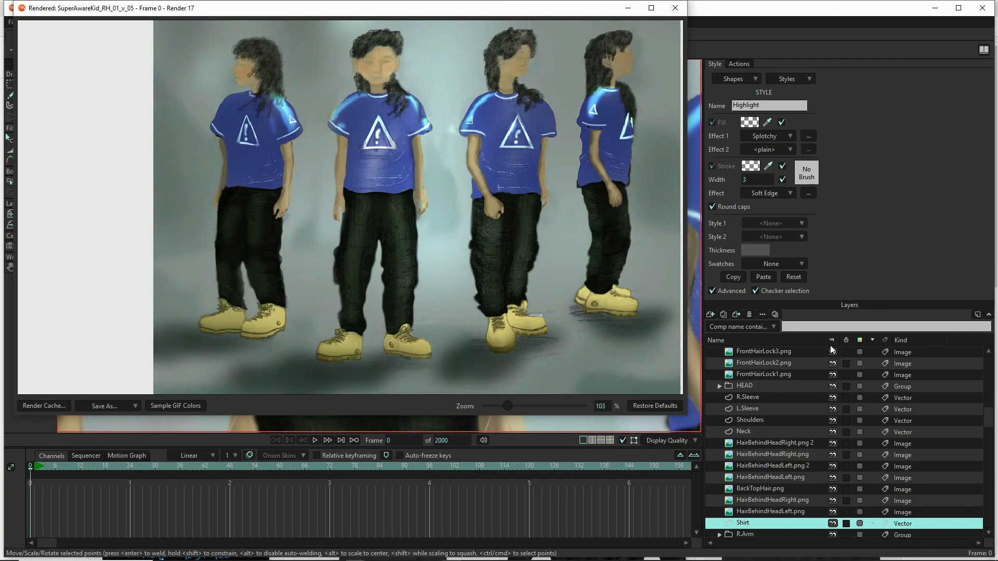
{"action": "scroll", "coordinate": [827, 359], "scroll_direction": "up", "scroll_amount": 3}
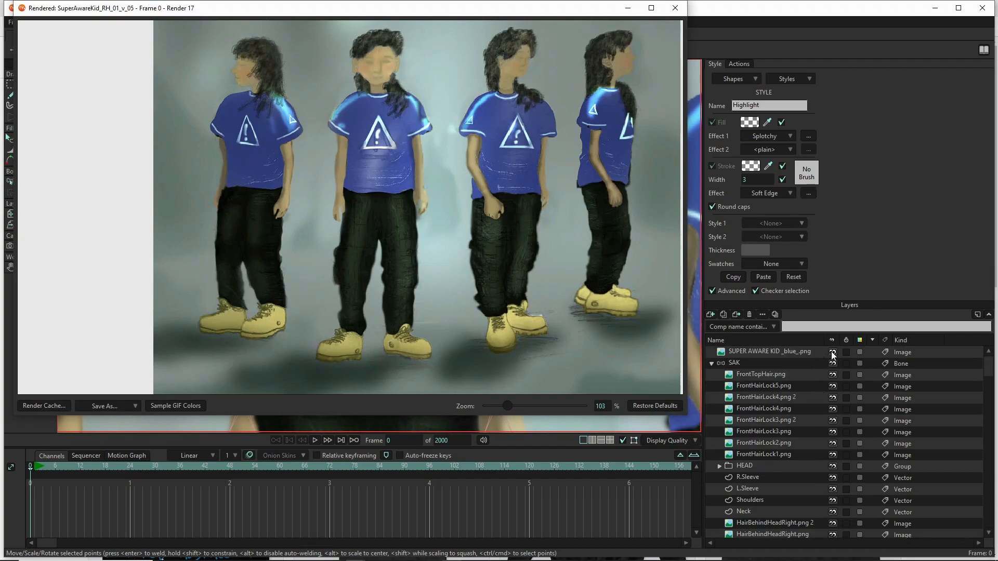
{"action": "scroll", "coordinate": [830, 355], "scroll_direction": "down", "scroll_amount": 2}
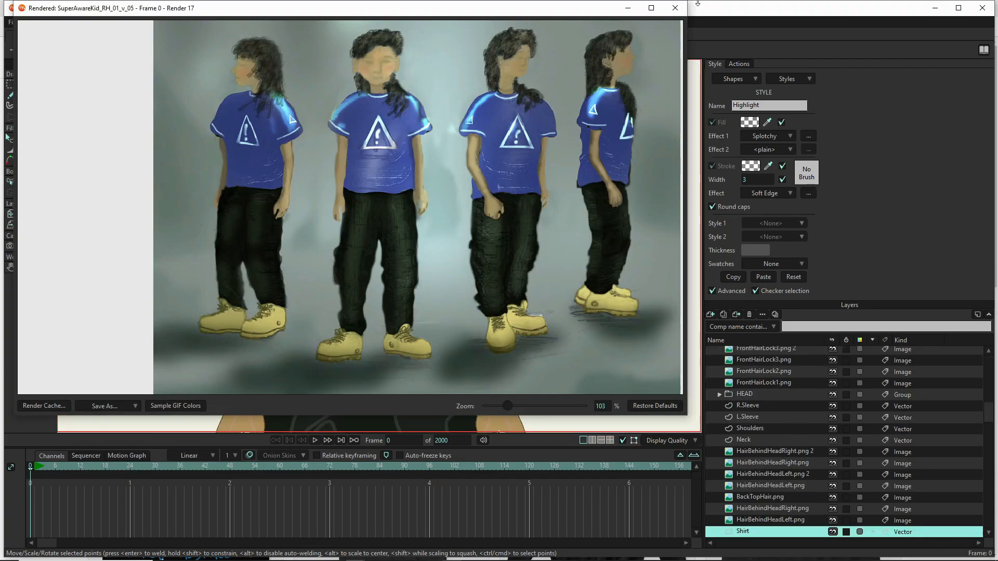
{"action": "left_click", "coordinate": [675, 8]}
{"action": "scroll", "coordinate": [414, 311], "scroll_direction": "down", "scroll_amount": 2}
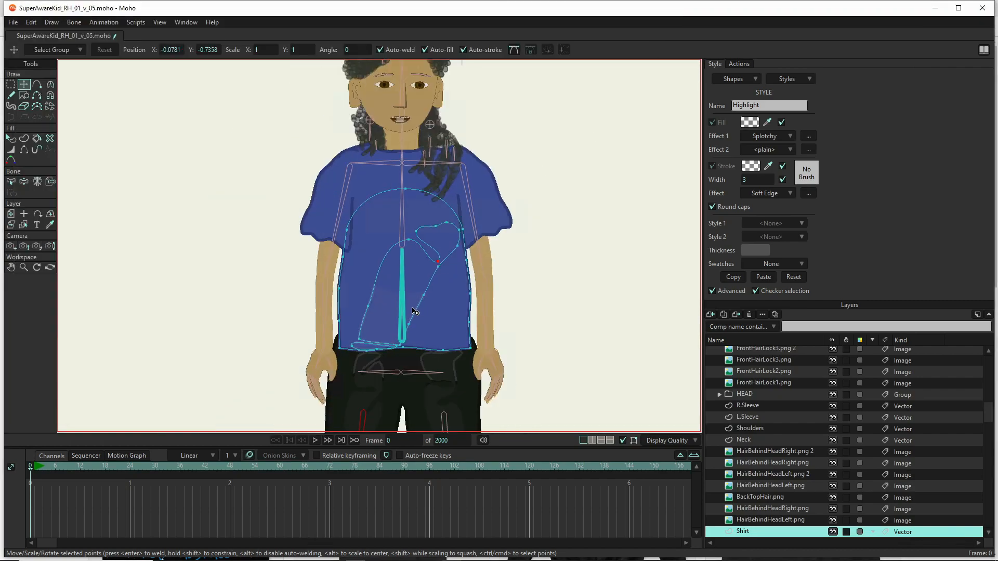
{"action": "scroll", "coordinate": [497, 283], "scroll_direction": "down", "scroll_amount": 4}
{"action": "scroll", "coordinate": [510, 272], "scroll_direction": "up", "scroll_amount": 2}
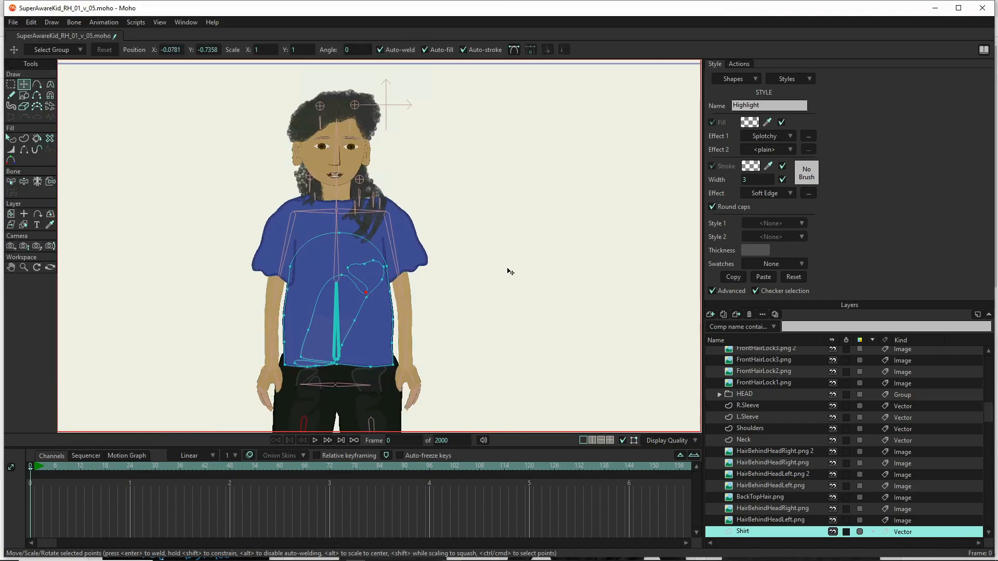
- Render the character without the reference, examine the shirt highlight up close, and return to the Shirt layer
{"action": "key", "text": "ctrl+r"}
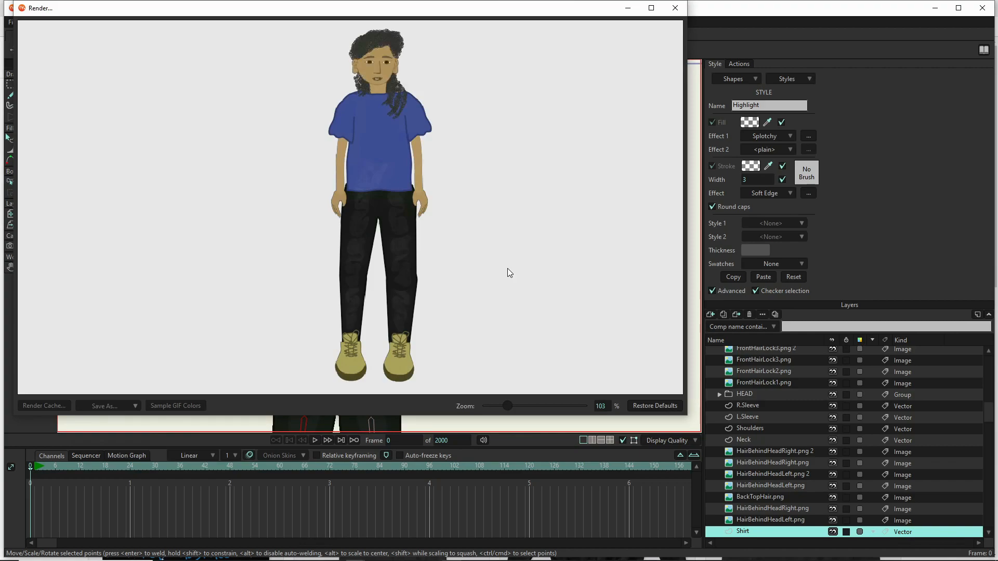
{"action": "scroll", "coordinate": [409, 101], "scroll_direction": "up", "scroll_amount": 5}
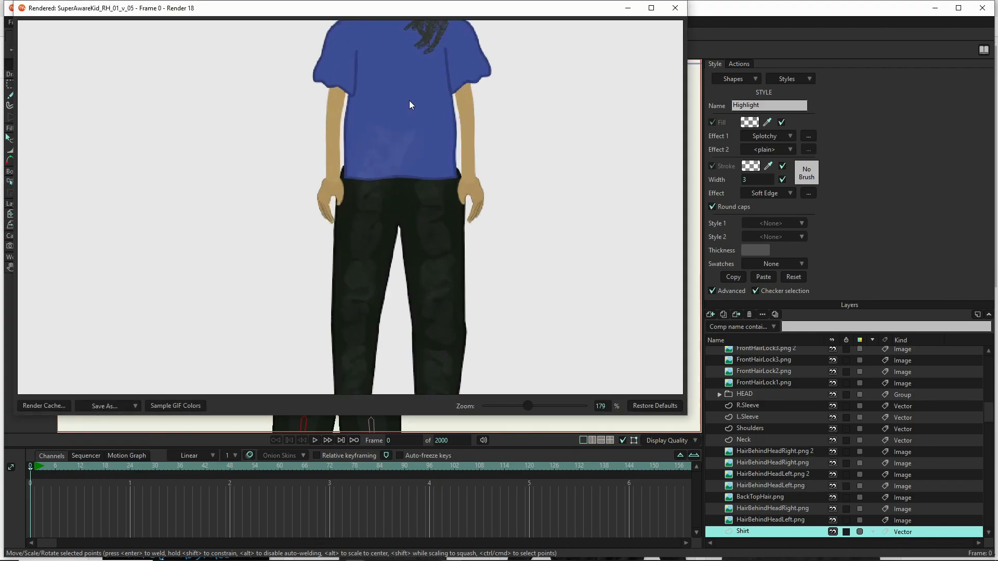
{"action": "left_click_drag", "start_coordinate": [315, 252], "coordinate": [318, 244]}
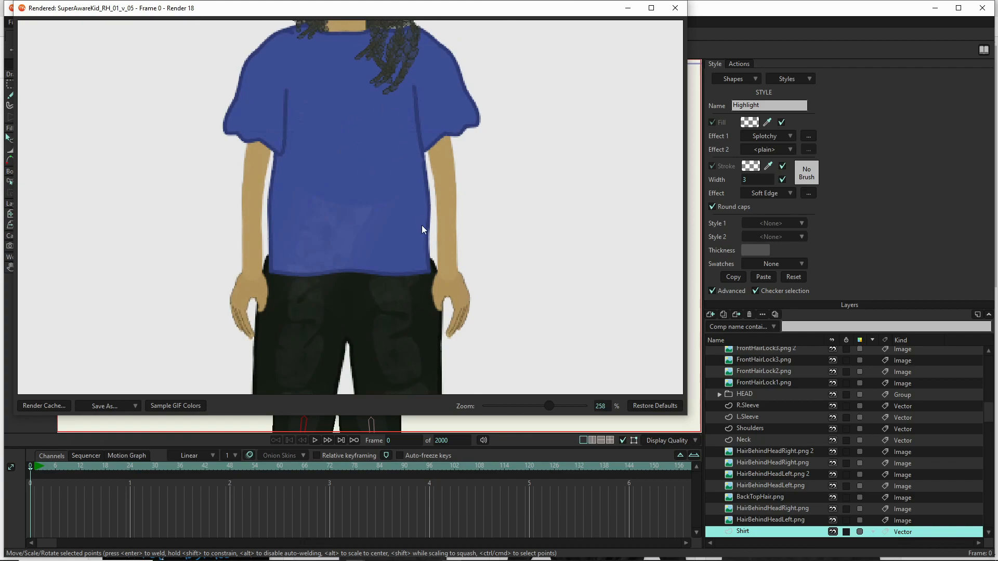
{"action": "left_click", "coordinate": [771, 426]}
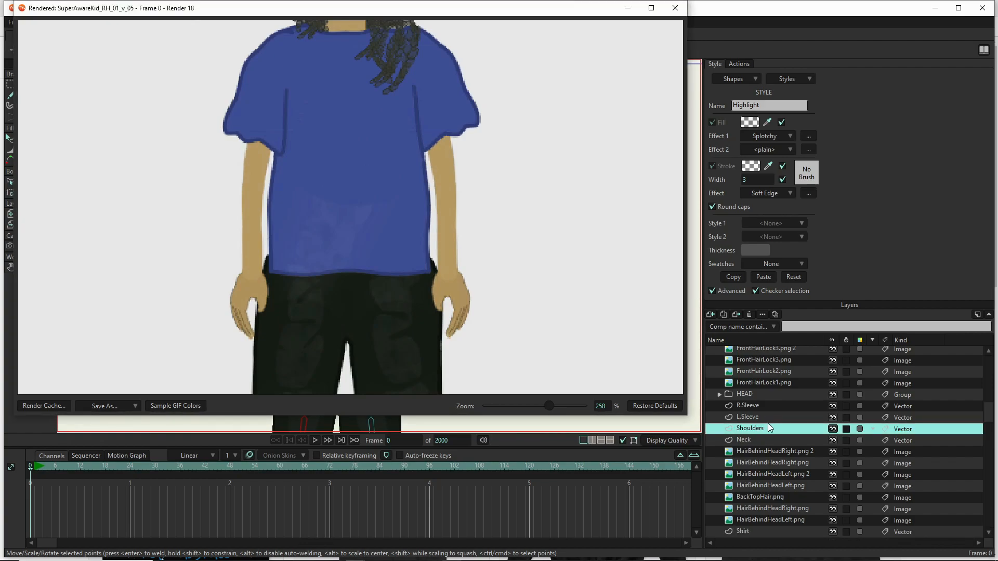
{"action": "scroll", "coordinate": [768, 418], "scroll_direction": "down", "scroll_amount": 3}
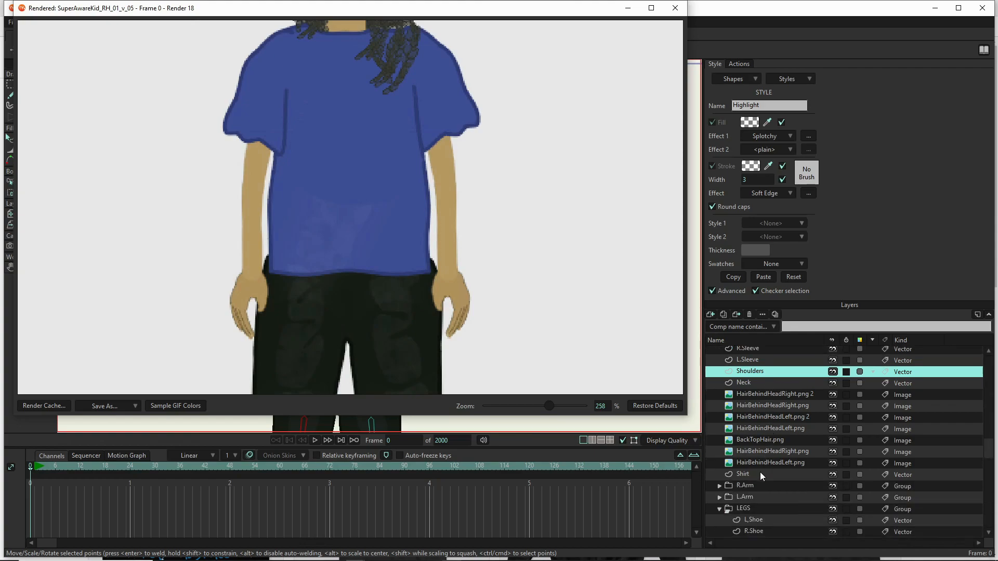
{"action": "left_click", "coordinate": [759, 474]}
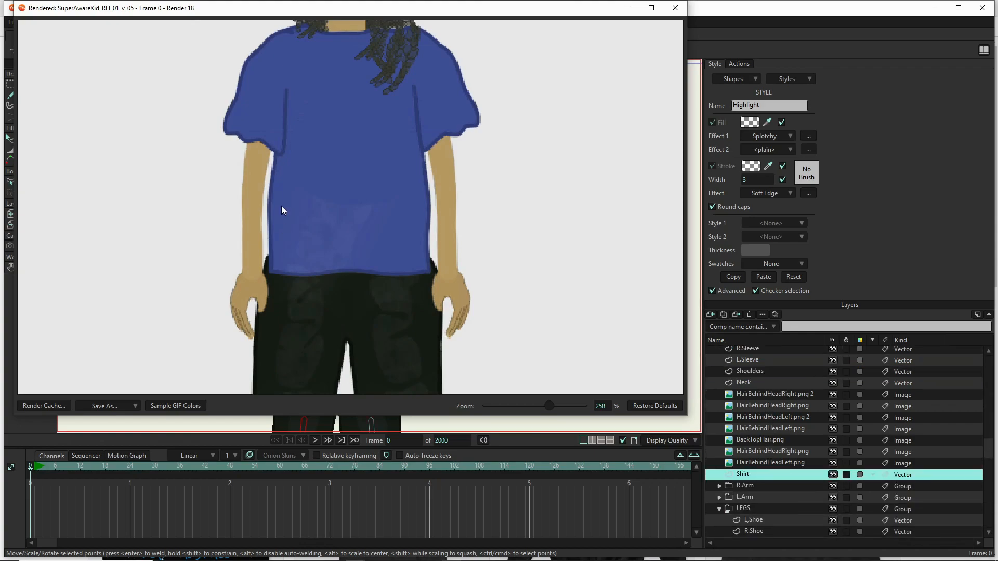
{"action": "left_click", "coordinate": [675, 8]}
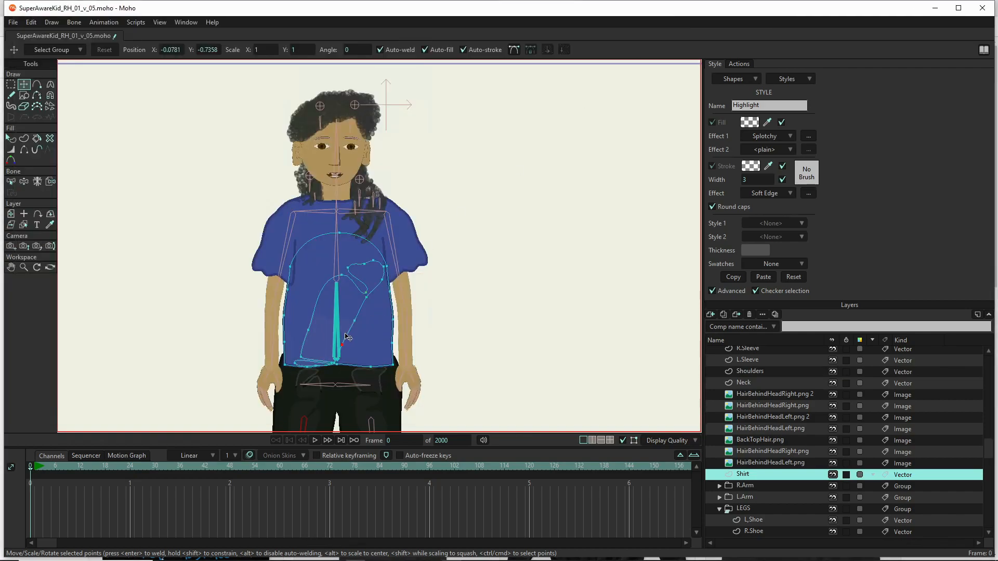
- Copy the highlight shape from the Shirt layer into the Shoulders layer and move the copy up over the chest
{"action": "key", "text": "ctrl+a"}
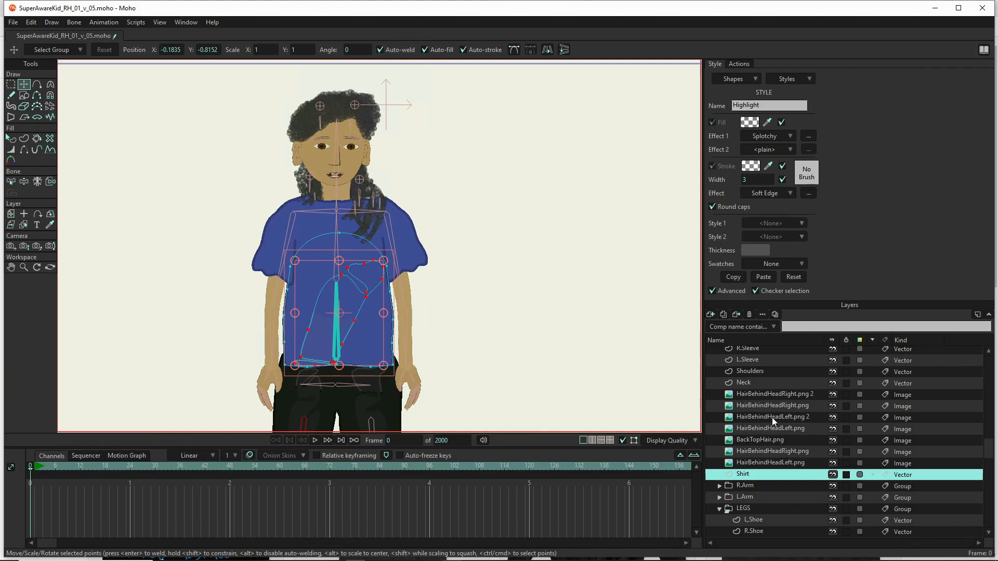
{"action": "left_click", "coordinate": [767, 370]}
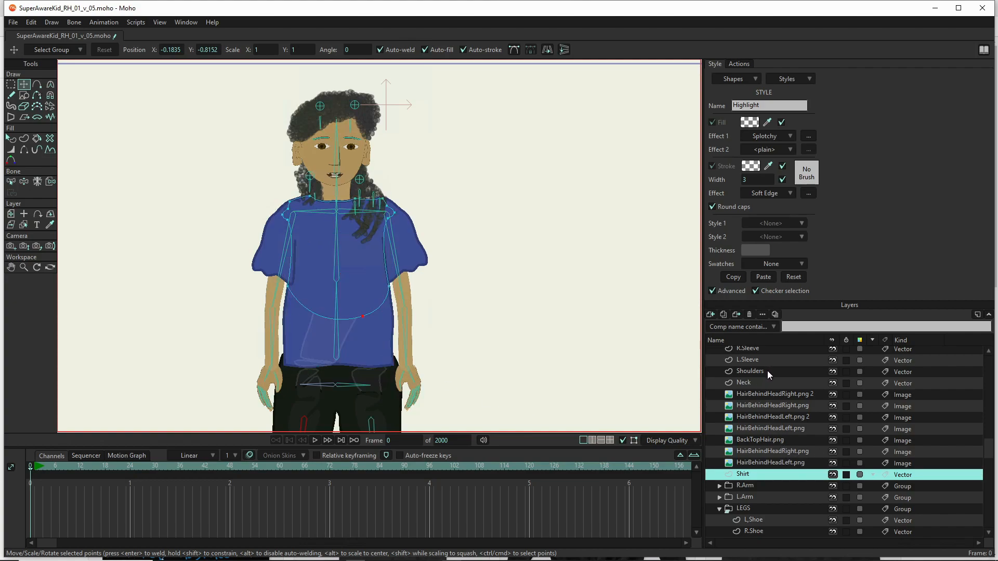
{"action": "double_click", "coordinate": [356, 268]}
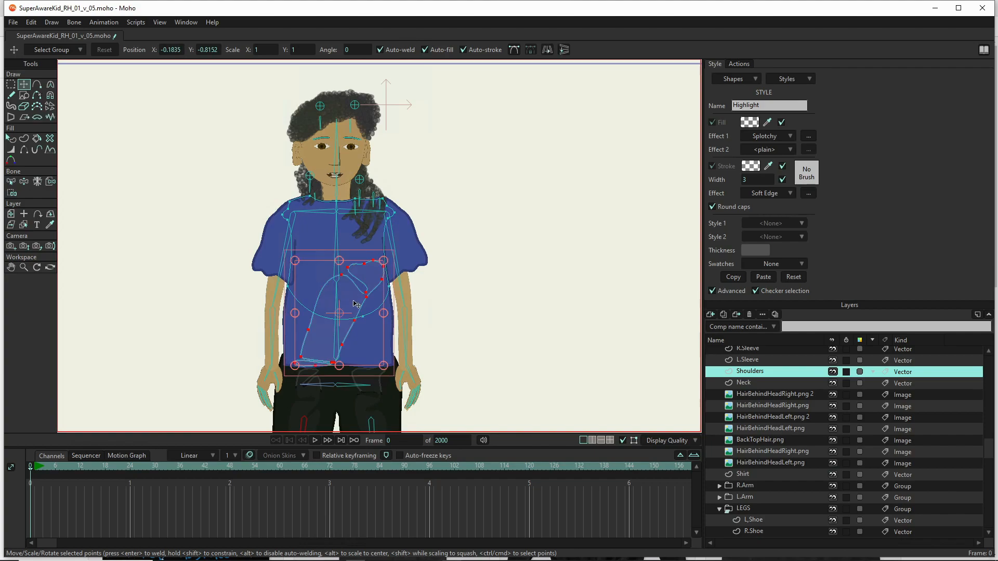
{"action": "left_click_drag", "start_coordinate": [348, 299], "coordinate": [373, 254]}
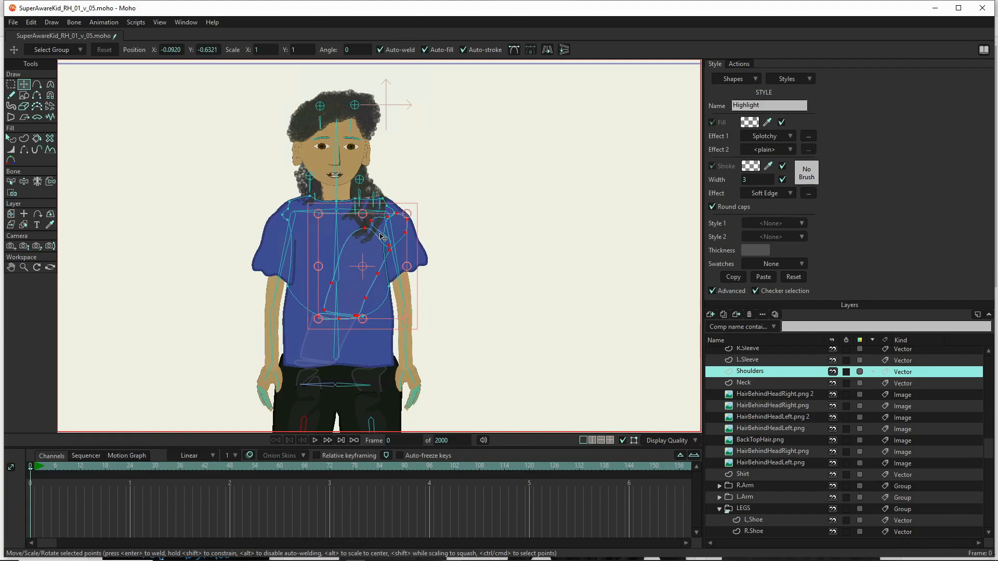
- Reduce the copied highlight's height and width, then shift it toward the middle of the chest
{"action": "left_click_drag", "start_coordinate": [363, 216], "coordinate": [363, 250]}
{"action": "left_click_drag", "start_coordinate": [412, 269], "coordinate": [395, 258]}
{"action": "left_click_drag", "start_coordinate": [367, 291], "coordinate": [354, 284]}
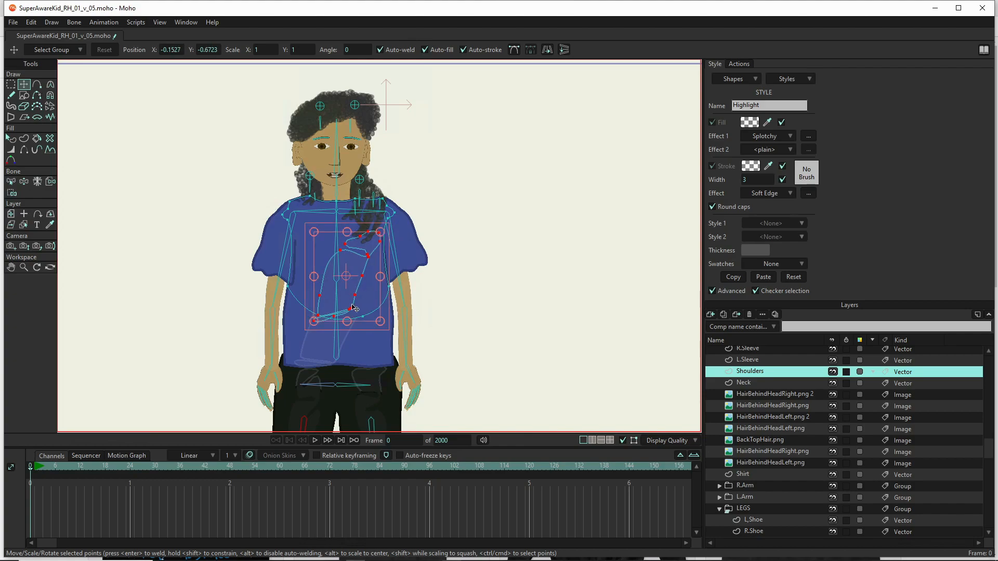
- Move the lower points of the Shoulders highlight individually to widen its base and open the fold there
{"action": "scroll", "coordinate": [348, 301], "scroll_direction": "up", "scroll_amount": 8}
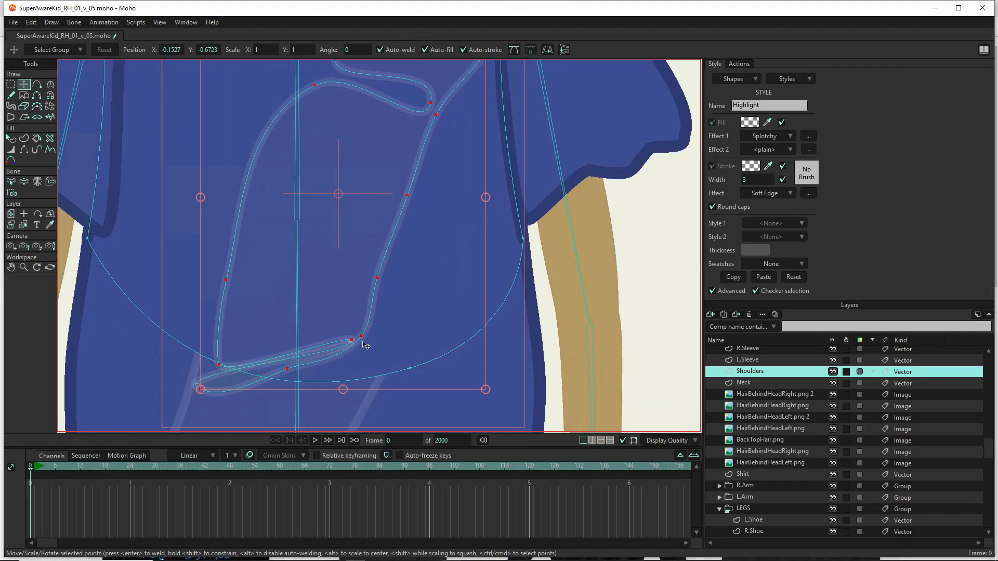
{"action": "left_click_drag", "start_coordinate": [362, 342], "coordinate": [381, 372]}
{"action": "left_click", "coordinate": [362, 338]}
{"action": "left_click_drag", "start_coordinate": [290, 368], "coordinate": [288, 392]}
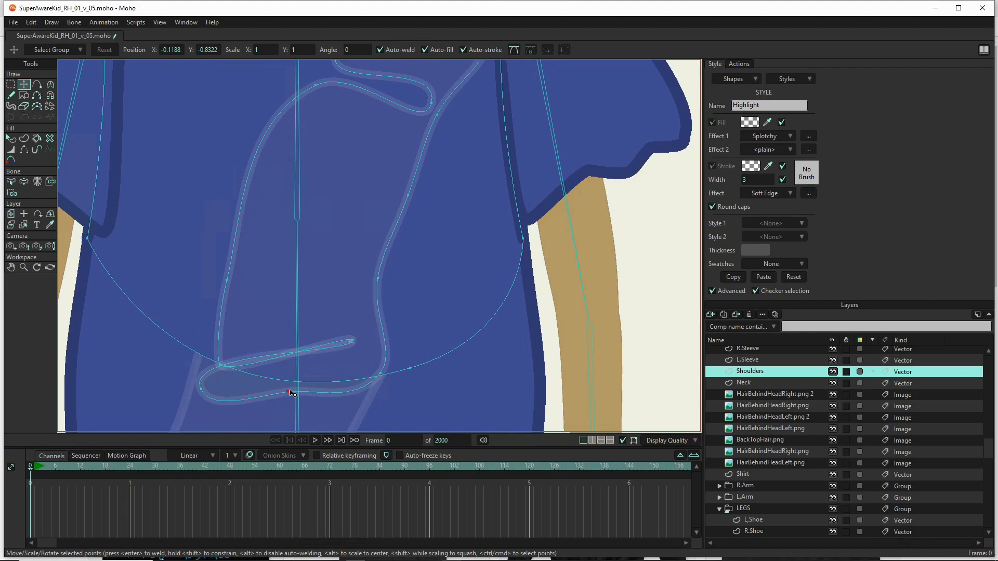
{"action": "left_click_drag", "start_coordinate": [202, 387], "coordinate": [200, 350]}
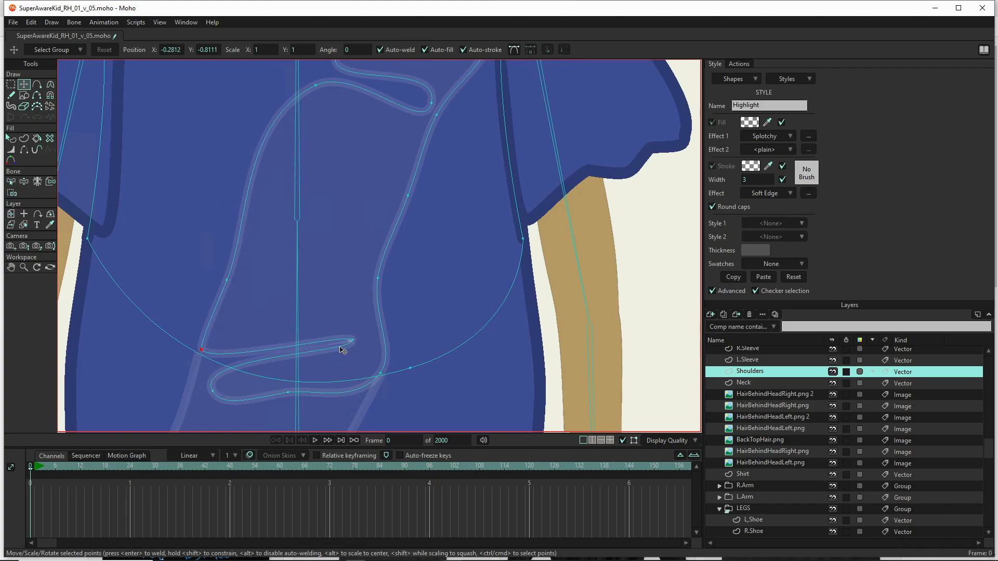
- Render the frame to check the combined shoulder and shirt highlights, then close the preview
{"action": "scroll", "coordinate": [318, 331], "scroll_direction": "down", "scroll_amount": 4}
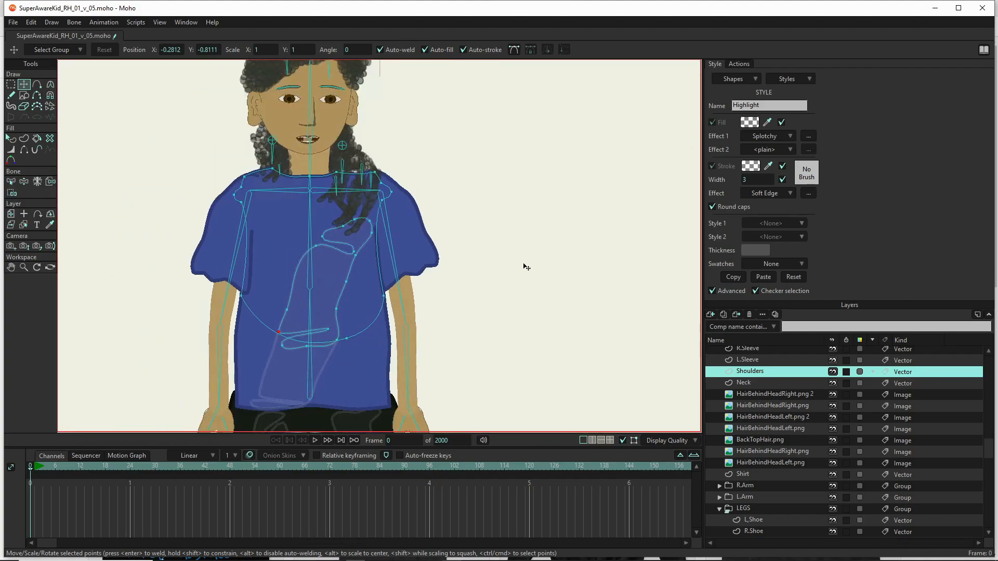
{"action": "key", "text": "ctrl+r"}
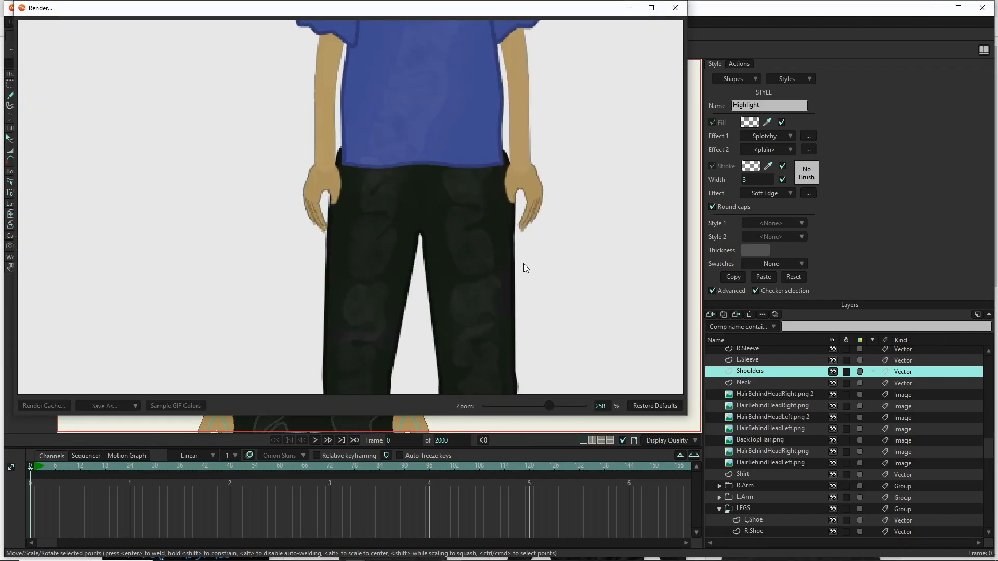
{"action": "scroll", "coordinate": [435, 90], "scroll_direction": "up", "scroll_amount": 5}
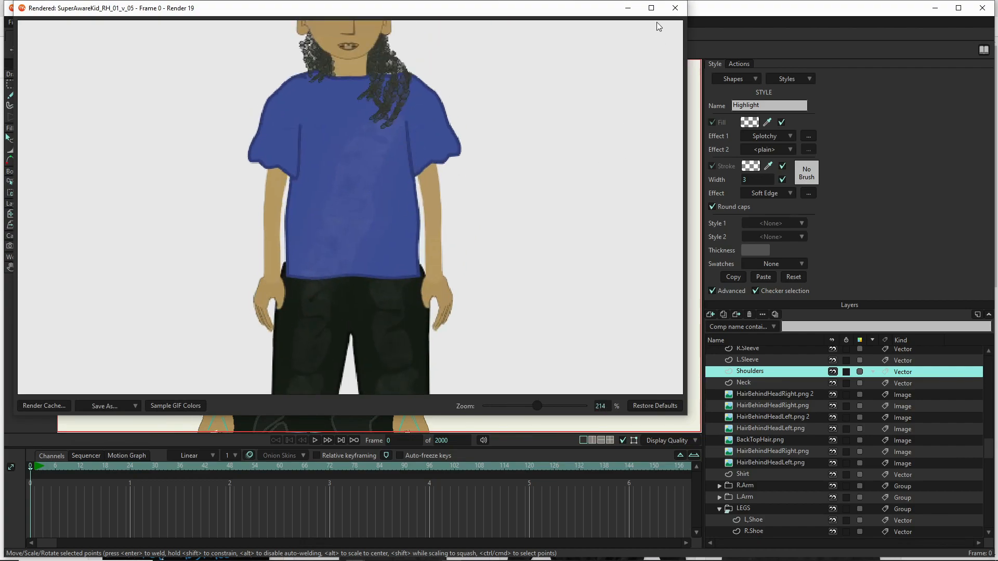
{"action": "left_click", "coordinate": [674, 9]}
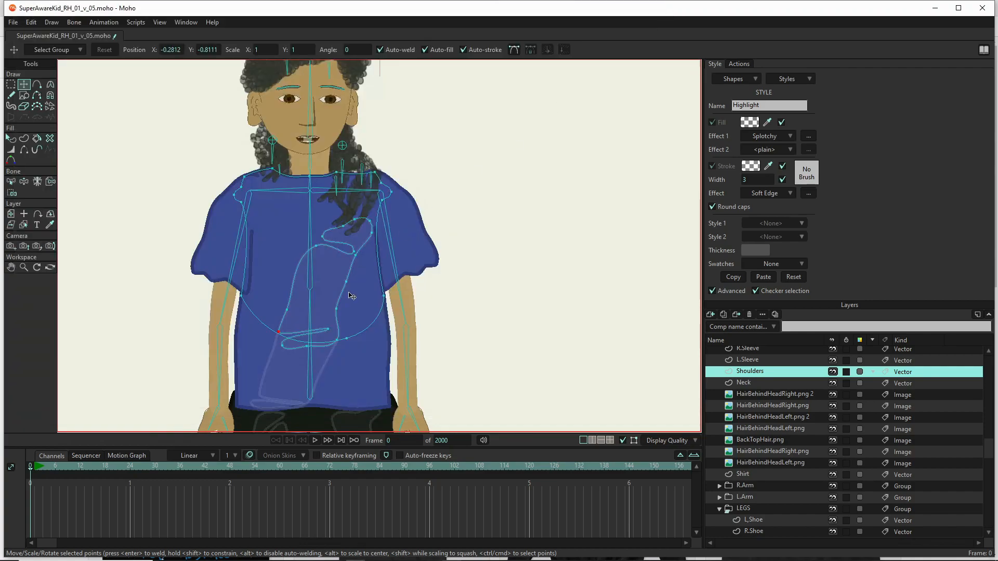
- Select the upper points of the highlight on the Shirt layer and move them down to the lower part of the shirt
{"action": "scroll", "coordinate": [301, 388], "scroll_direction": "up", "scroll_amount": 4}
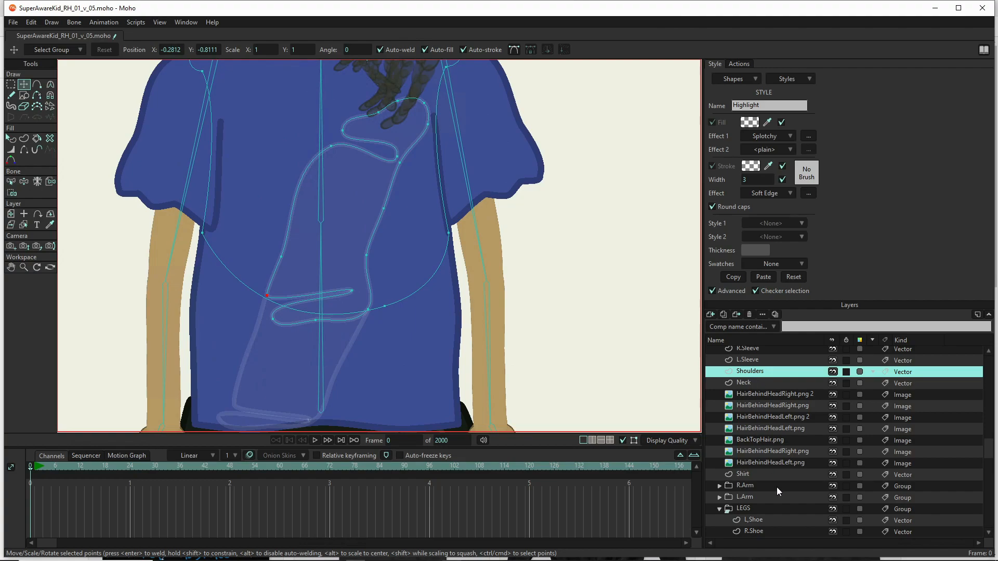
{"action": "left_click", "coordinate": [769, 476]}
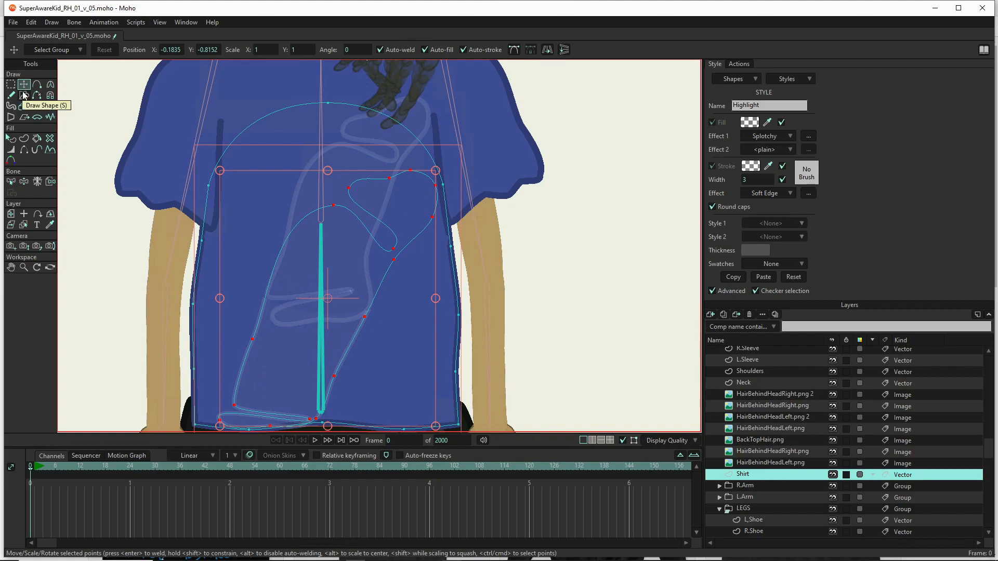
{"action": "key", "text": "g"}
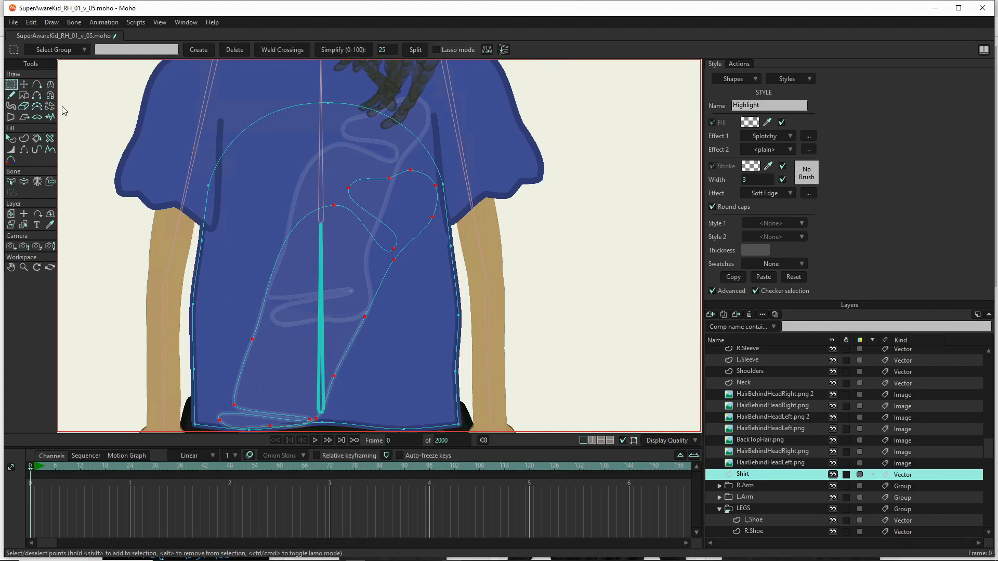
{"action": "left_click_drag", "start_coordinate": [509, 144], "coordinate": [439, 301]}
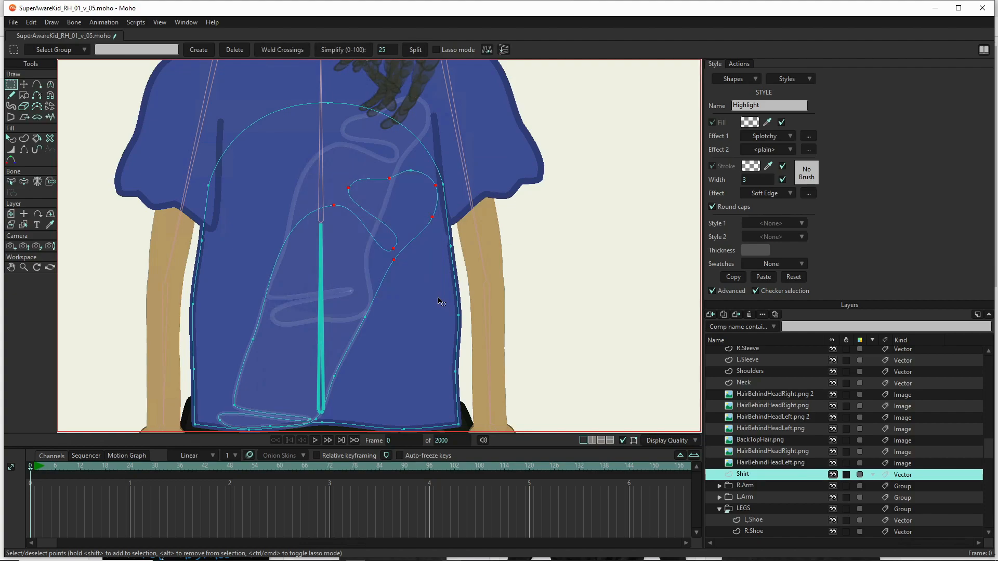
{"action": "left_click", "coordinate": [411, 171], "text": "shift"}
{"action": "key", "text": "t"}
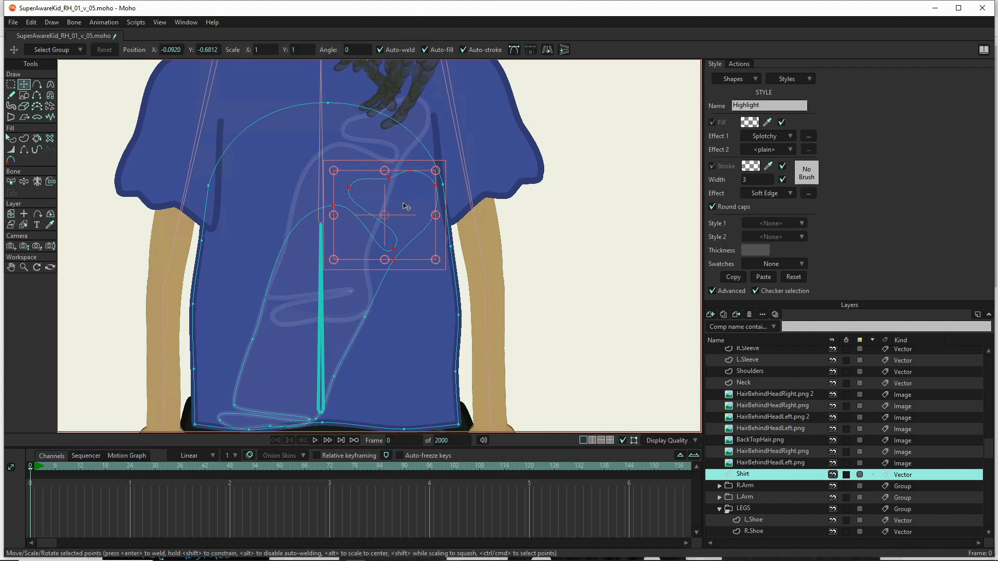
{"action": "left_click_drag", "start_coordinate": [406, 207], "coordinate": [321, 321]}
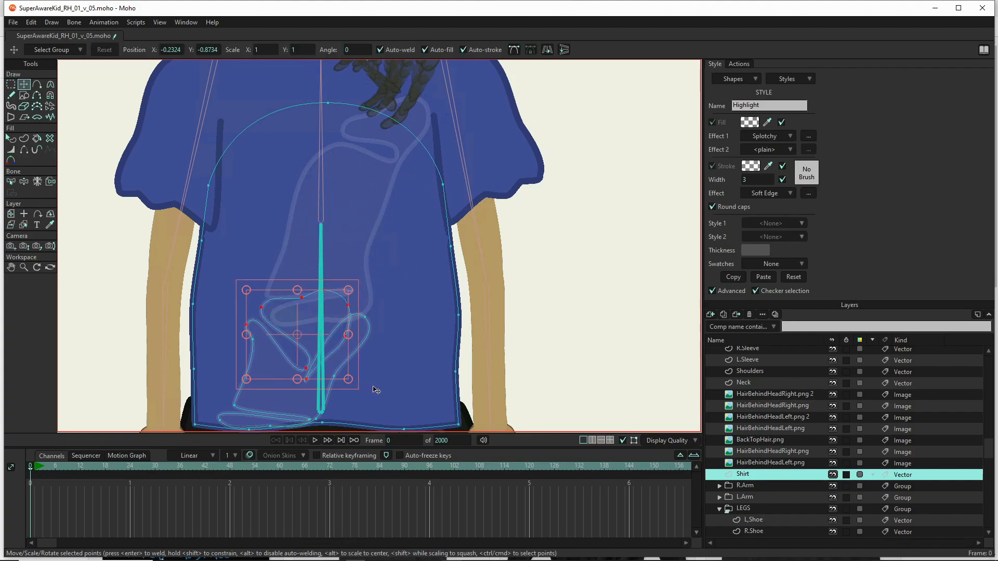
- Move the overlapping point of the Shirt highlight to its right edge and lower the left-edge point toward the hem
{"action": "scroll", "coordinate": [367, 361], "scroll_direction": "up", "scroll_amount": 3}
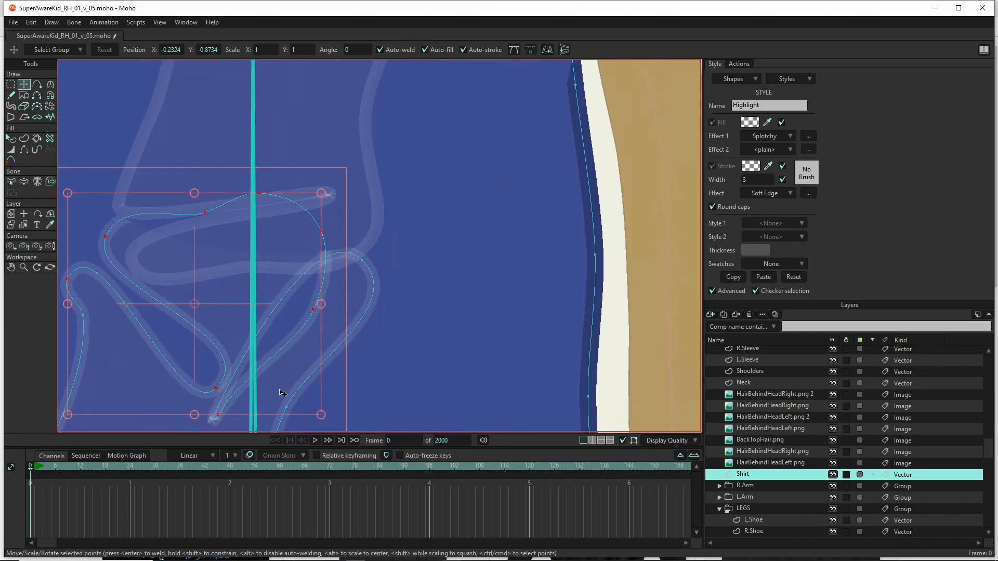
{"action": "left_click", "coordinate": [218, 416]}
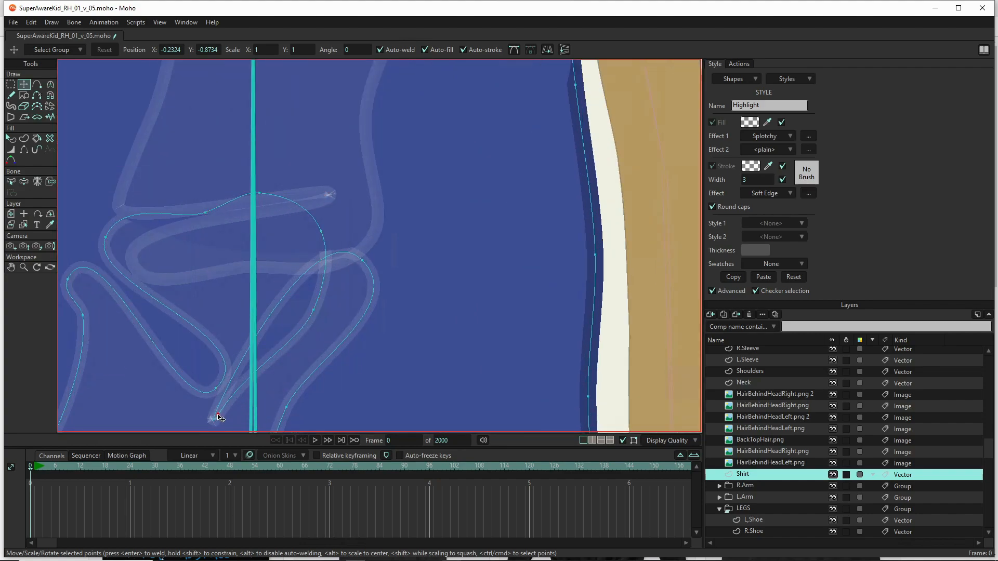
{"action": "left_click_drag", "start_coordinate": [219, 416], "coordinate": [328, 297]}
{"action": "left_click_drag", "start_coordinate": [83, 315], "coordinate": [60, 409]}
{"action": "scroll", "coordinate": [329, 246], "scroll_direction": "down", "scroll_amount": 5}
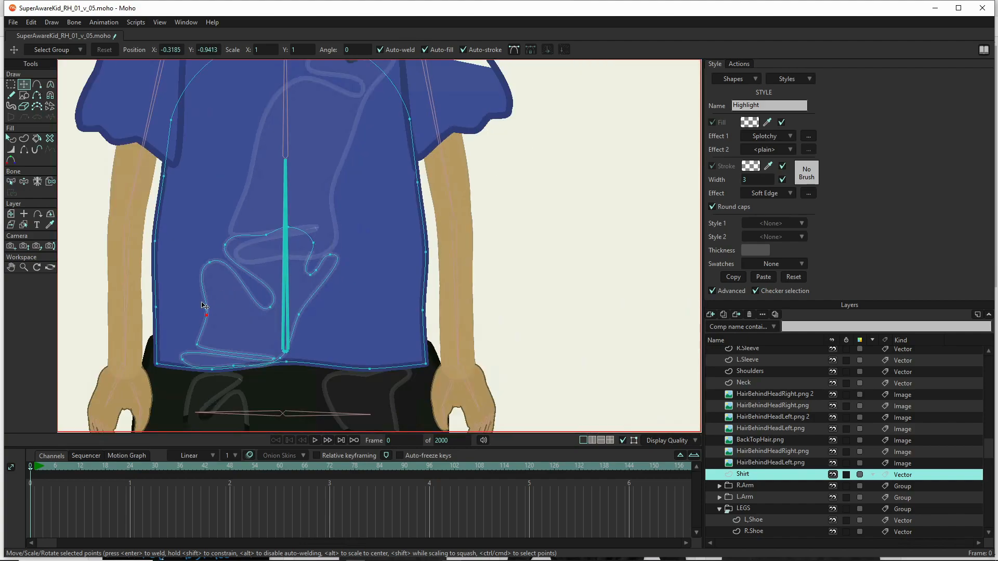
- Reposition the left-side points of the Shirt highlight one by one to form a zigzag of folds
{"action": "left_click_drag", "start_coordinate": [210, 264], "coordinate": [266, 323]}
{"action": "left_click_drag", "start_coordinate": [224, 246], "coordinate": [238, 305]}
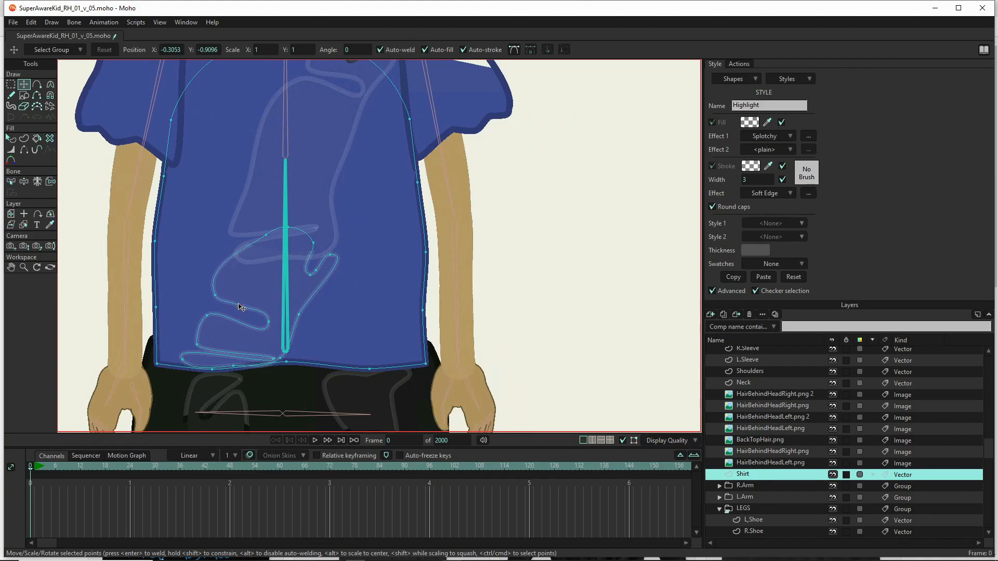
{"action": "left_click_drag", "start_coordinate": [264, 237], "coordinate": [276, 282]}
{"action": "left_click_drag", "start_coordinate": [290, 230], "coordinate": [233, 266]}
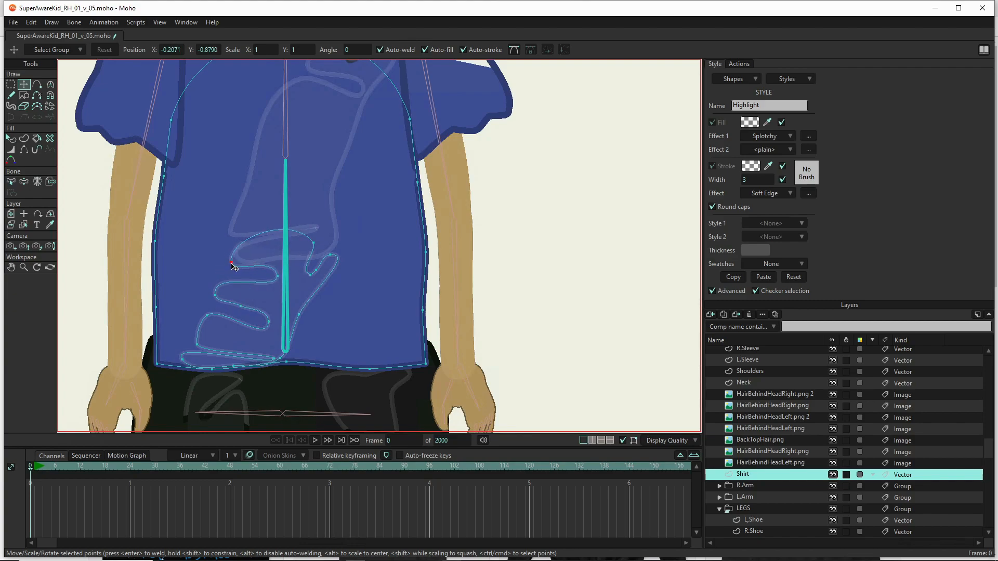
- Adjust the Shirt highlight's upper side points and right notch, and add a point that extends its top up beneath the Shoulders highlight
{"action": "left_click_drag", "start_coordinate": [314, 245], "coordinate": [343, 244]}
{"action": "left_click_drag", "start_coordinate": [231, 264], "coordinate": [220, 253]}
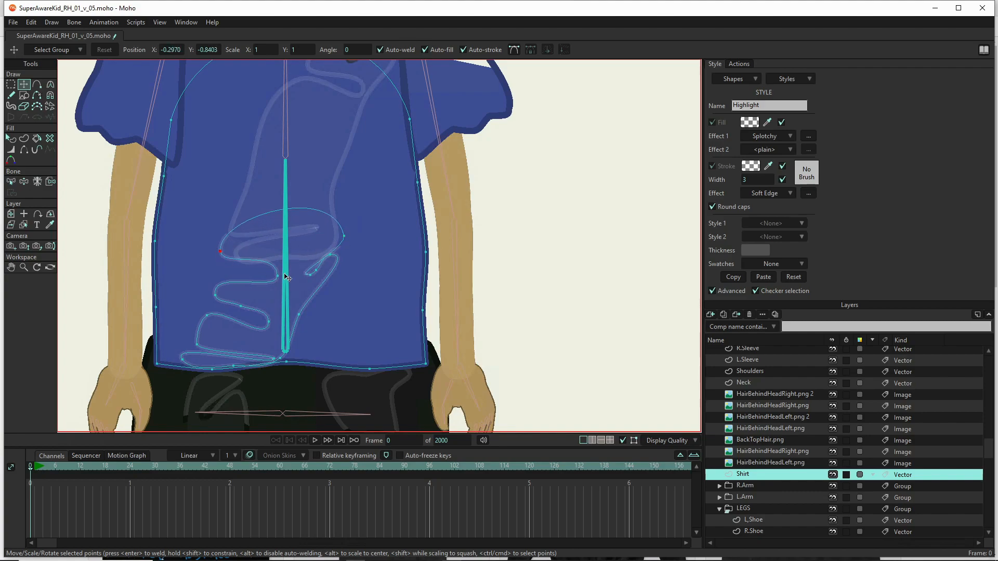
{"action": "left_click_drag", "start_coordinate": [330, 256], "coordinate": [334, 271]}
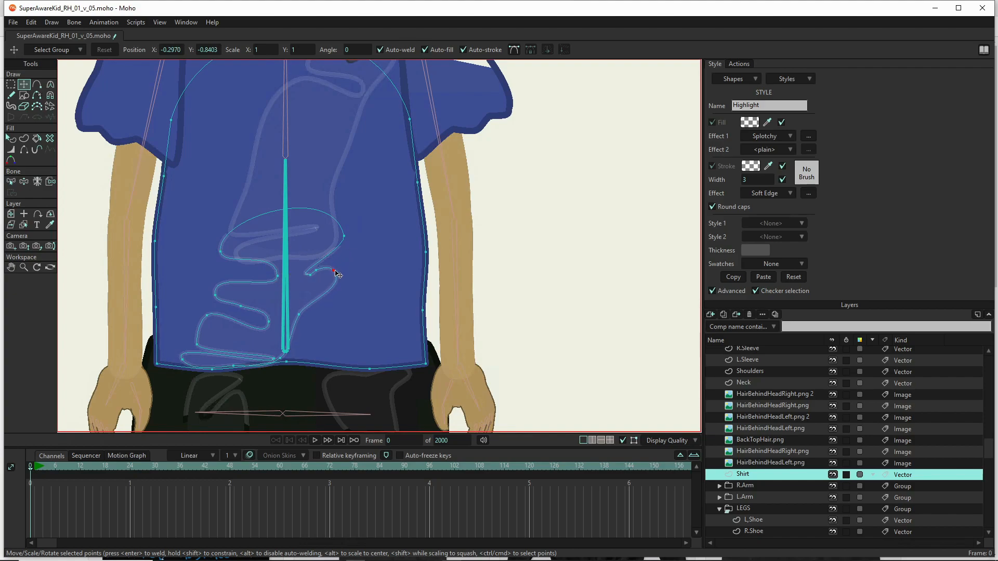
{"action": "left_click_drag", "start_coordinate": [347, 235], "coordinate": [338, 233]}
{"action": "mouse_move", "coordinate": [224, 253]}
{"action": "left_mouse_down"}
{"action": "mouse_move", "coordinate": [230, 238]}
{"action": "mouse_move", "coordinate": [226, 259]}
{"action": "left_mouse_up"}
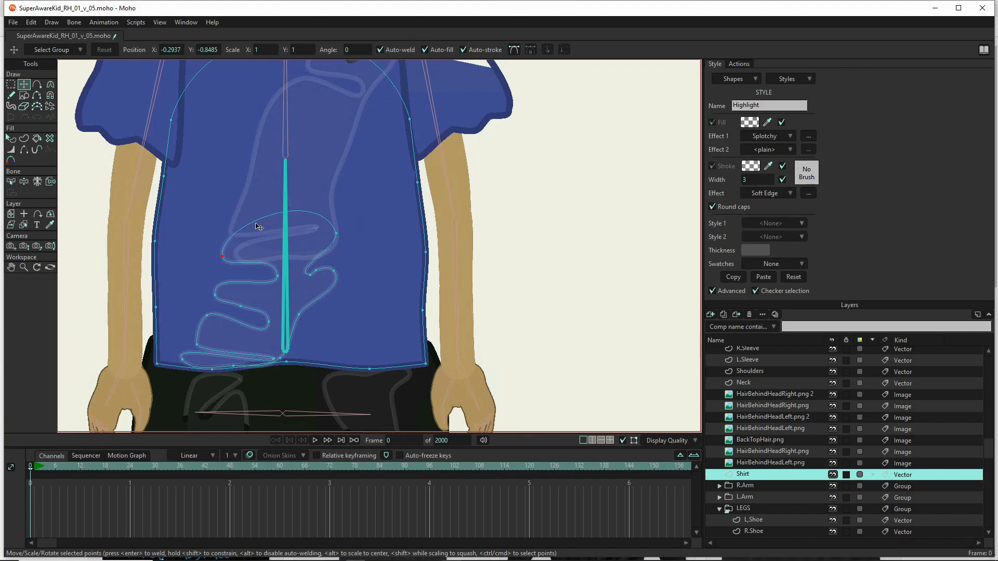
{"action": "key", "text": "a"}
{"action": "left_click_drag", "start_coordinate": [255, 220], "coordinate": [245, 199]}
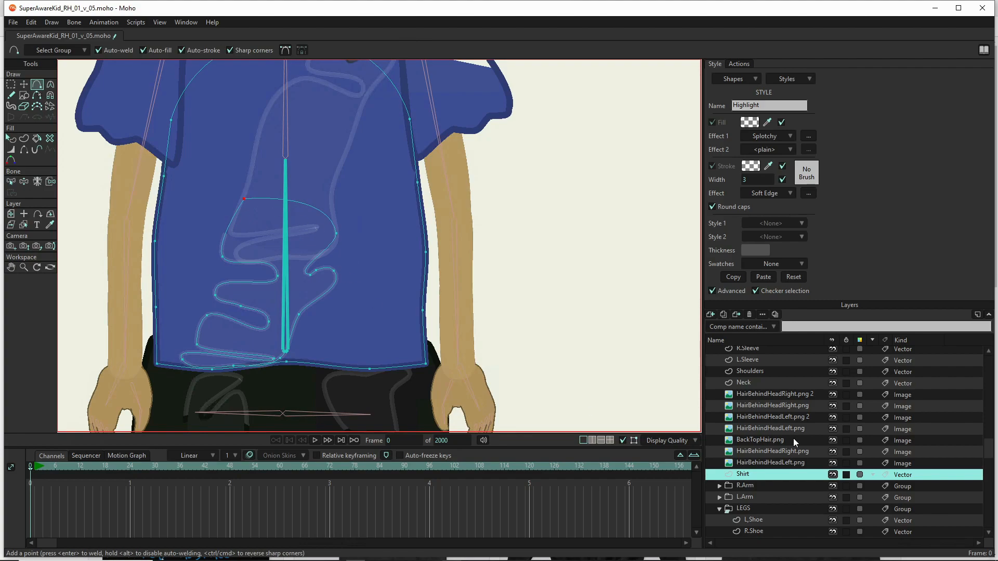
- Add a point to the left edge of the Shoulders highlight and pull it inward to create a deep fold
{"action": "left_click", "coordinate": [766, 384]}
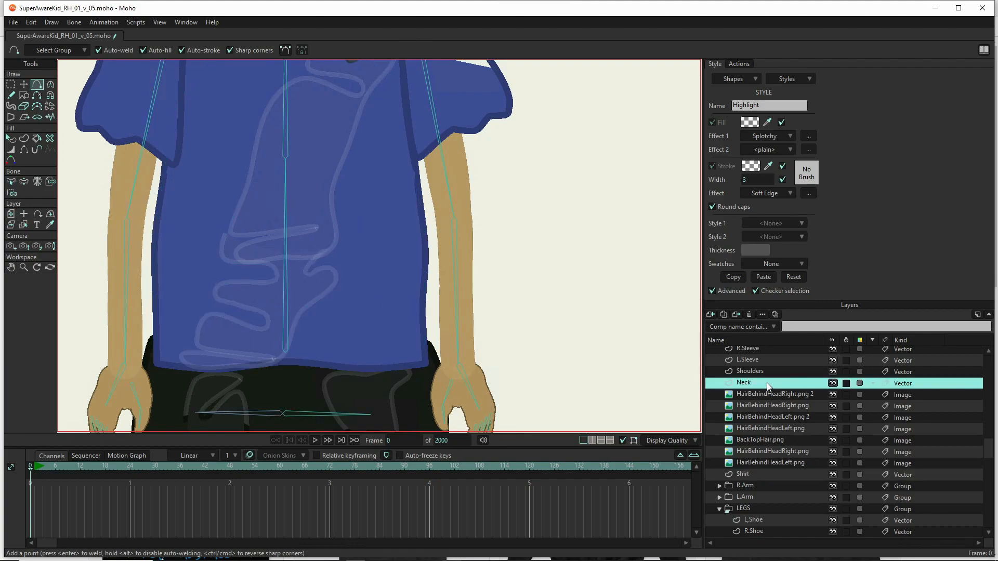
{"action": "left_click", "coordinate": [759, 372]}
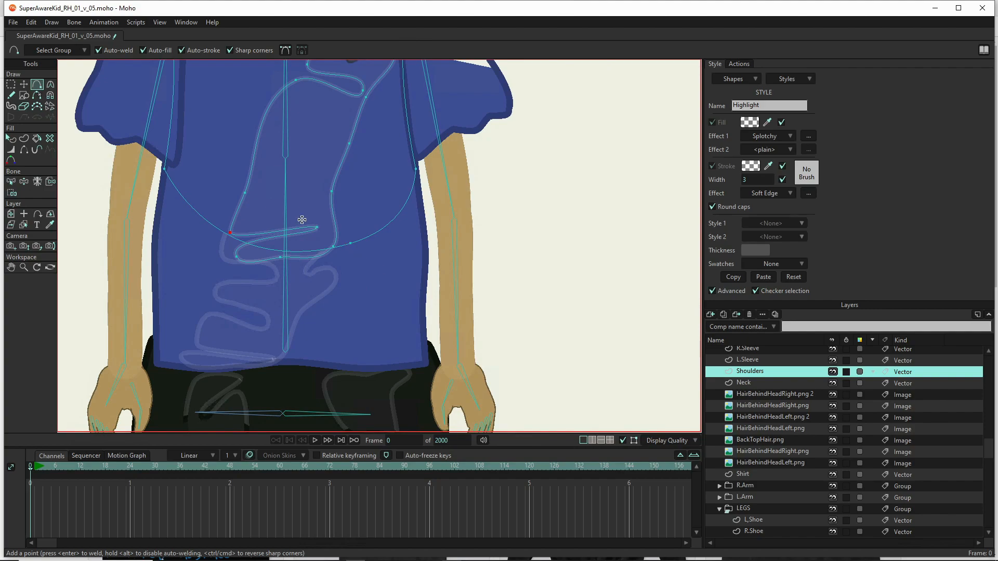
{"action": "left_click_drag", "start_coordinate": [320, 184], "coordinate": [305, 282]}
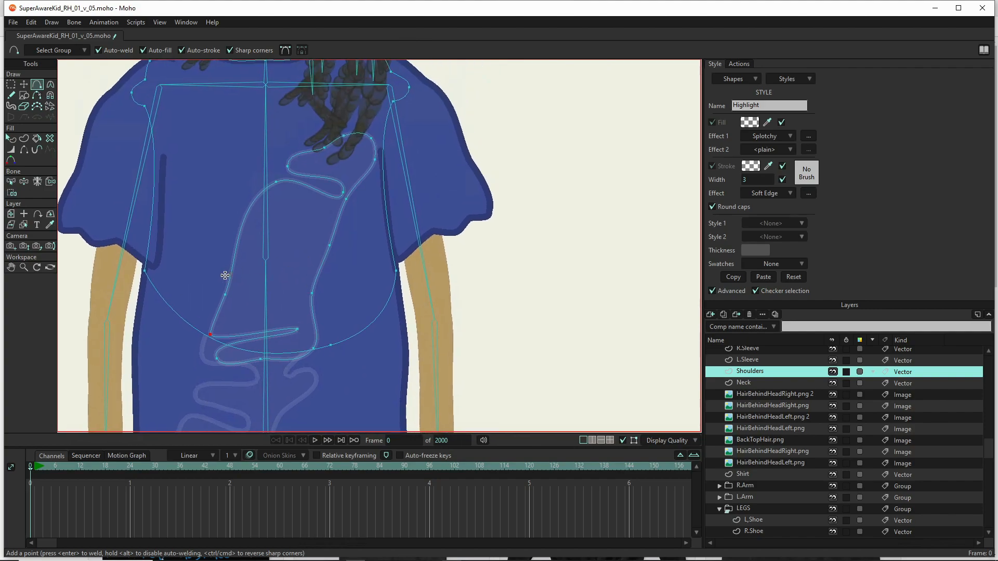
{"action": "left_click_drag", "start_coordinate": [228, 276], "coordinate": [296, 302]}
{"action": "key", "text": "c"}
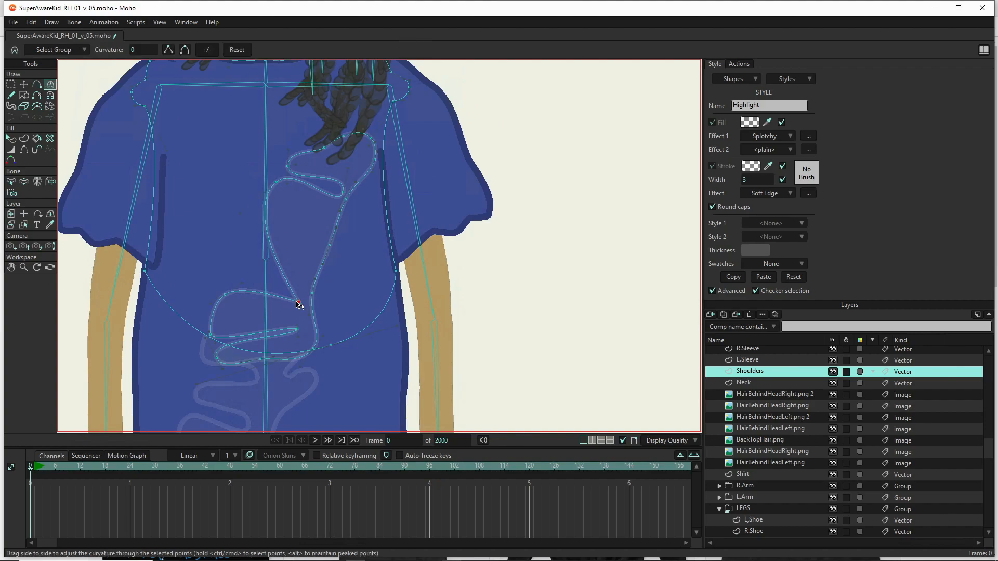
- Round the lower notch's inner tip on the shirt highlight, then add a point on the left edge, pull it outward and adjust its curvature
{"action": "left_click_drag", "start_coordinate": [299, 304], "coordinate": [385, 253]}
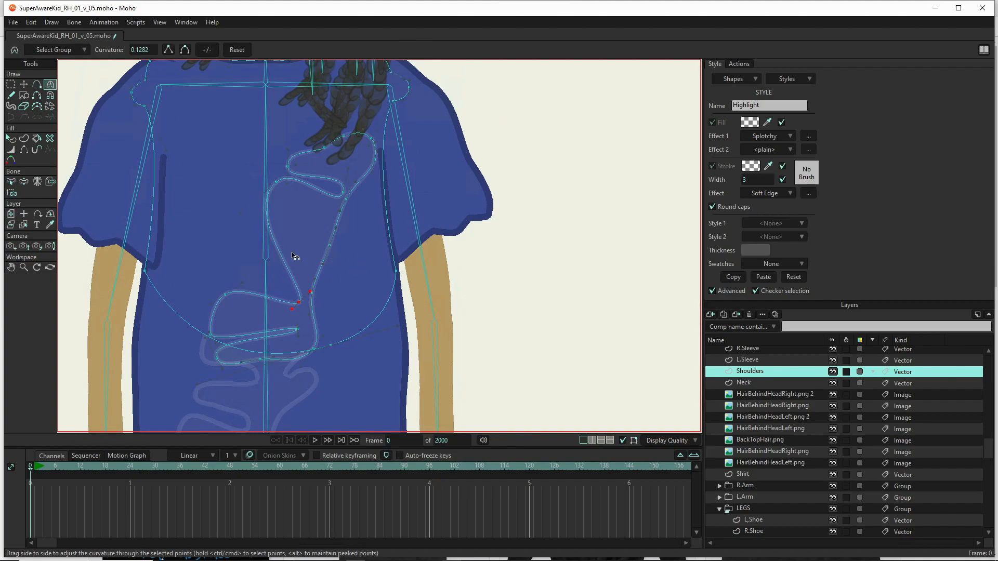
{"action": "key", "text": "a"}
{"action": "left_click_drag", "start_coordinate": [271, 242], "coordinate": [218, 280]}
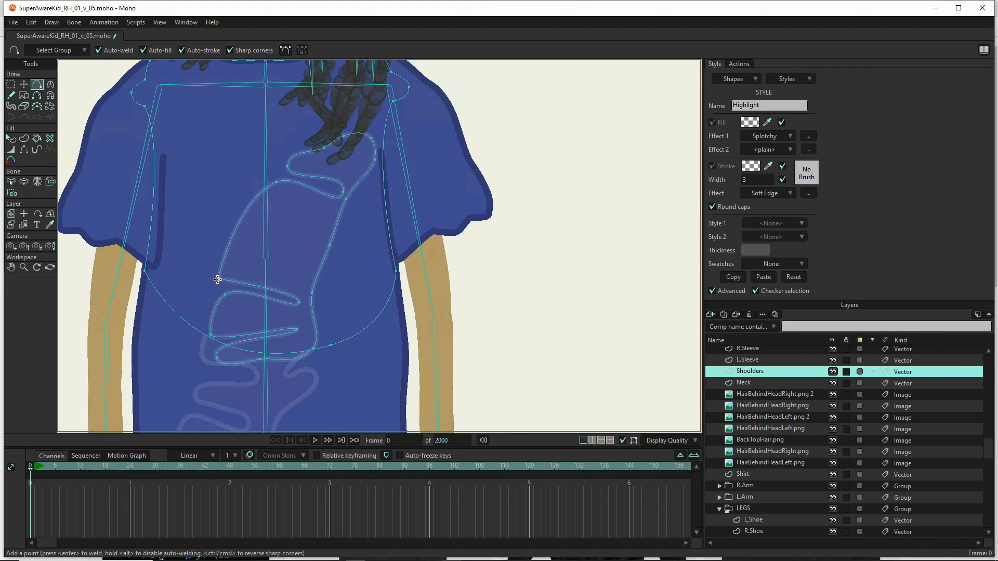
{"action": "key", "text": "c"}
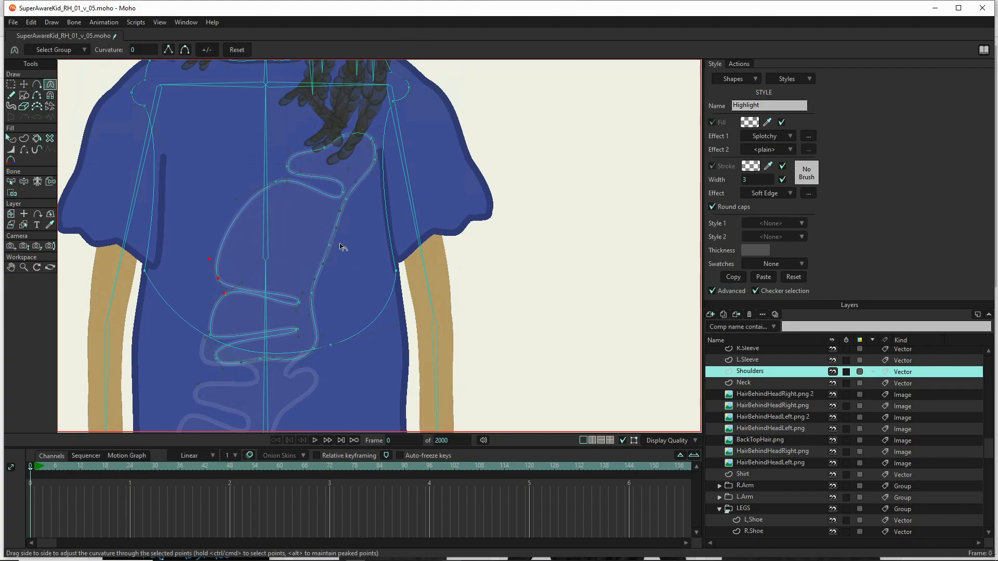
{"action": "left_click_drag", "start_coordinate": [321, 253], "coordinate": [280, 260]}
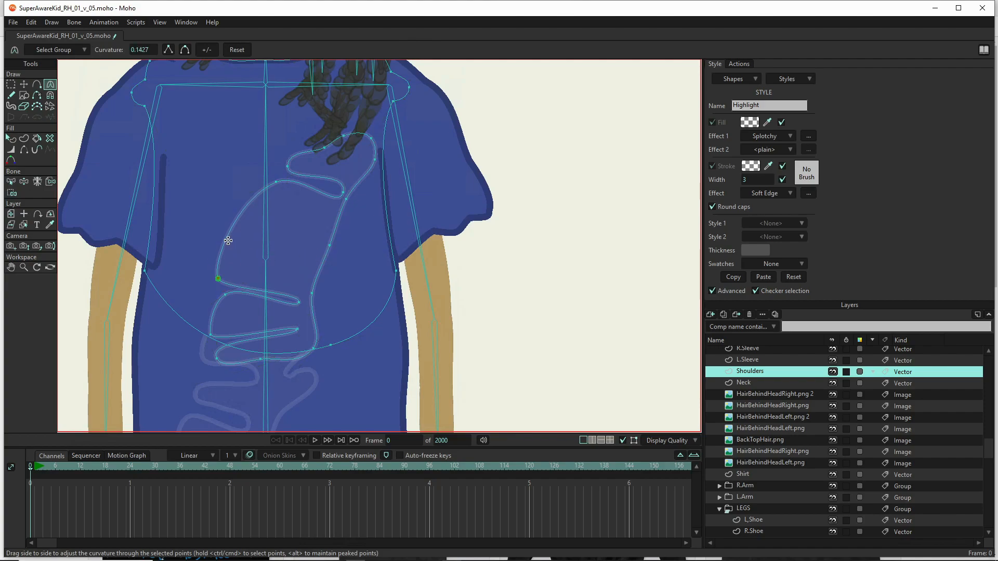
- Add points to cut a second notch into the highlight's left edge, undo the extra point, and adjust the curvature of the notch points
{"action": "key", "text": "a"}
{"action": "mouse_move", "coordinate": [234, 219]}
{"action": "left_mouse_down"}
{"action": "mouse_move", "coordinate": [292, 240]}
{"action": "mouse_move", "coordinate": [252, 245]}
{"action": "mouse_move", "coordinate": [237, 225]}
{"action": "mouse_move", "coordinate": [245, 214]}
{"action": "left_mouse_up"}
{"action": "left_click", "coordinate": [257, 222]}
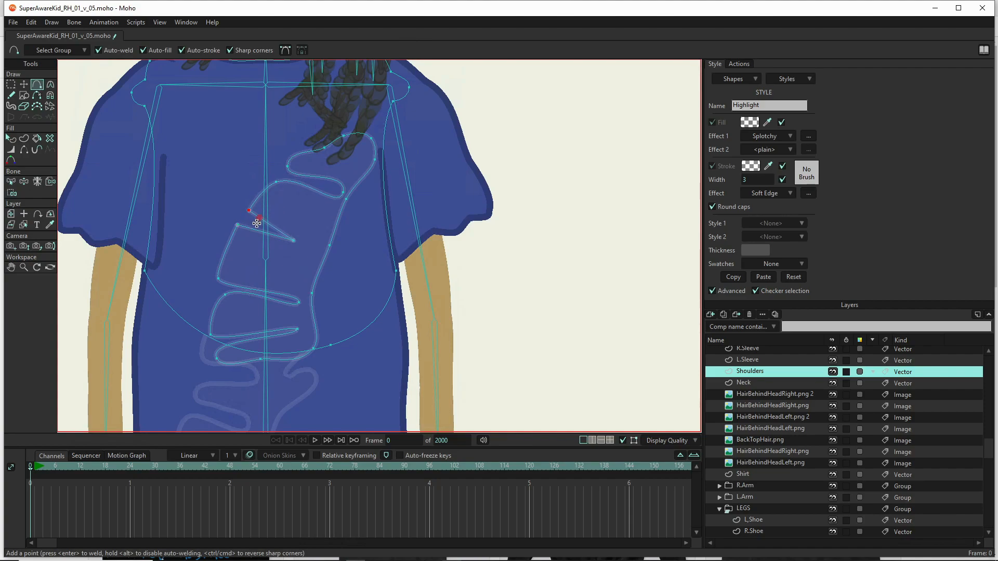
{"action": "key", "text": "ctrl+z"}
{"action": "key", "text": "g"}
{"action": "left_click_drag", "start_coordinate": [309, 204], "coordinate": [351, 238]}
{"action": "key", "text": "c"}
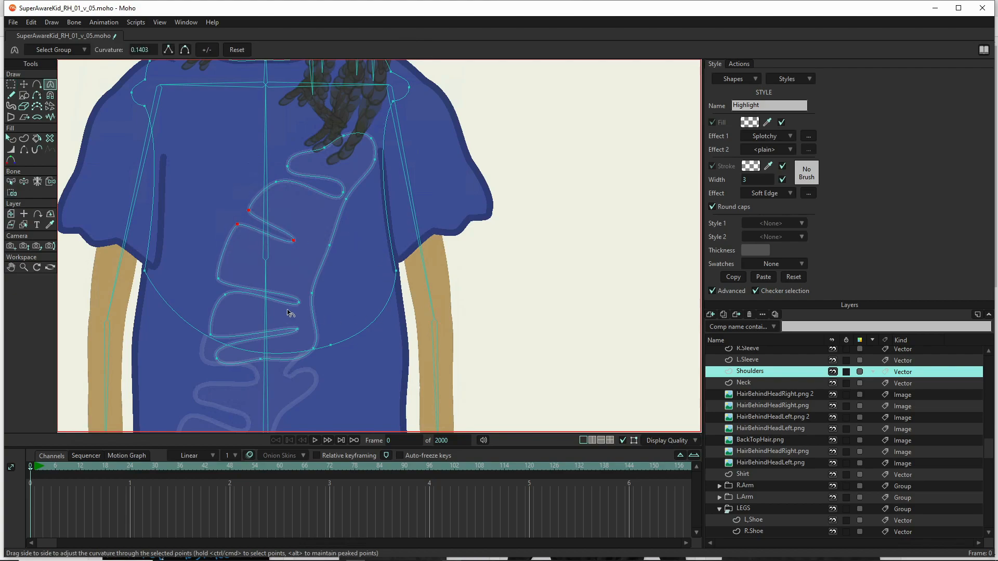
{"action": "mouse_move", "coordinate": [239, 274]}
{"action": "left_mouse_down"}
{"action": "mouse_move", "coordinate": [204, 288]}
{"action": "mouse_move", "coordinate": [223, 276]}
{"action": "left_mouse_up"}
- Round the left-edge point below the new notch and give the notch's inner tip a curvature of about 0.2
{"action": "key", "text": "t"}
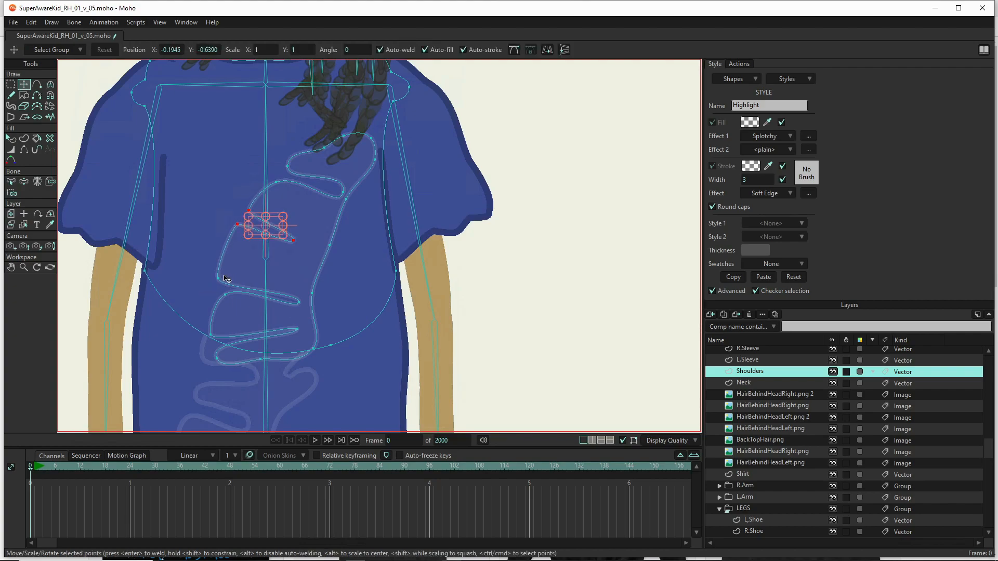
{"action": "left_click", "coordinate": [219, 280]}
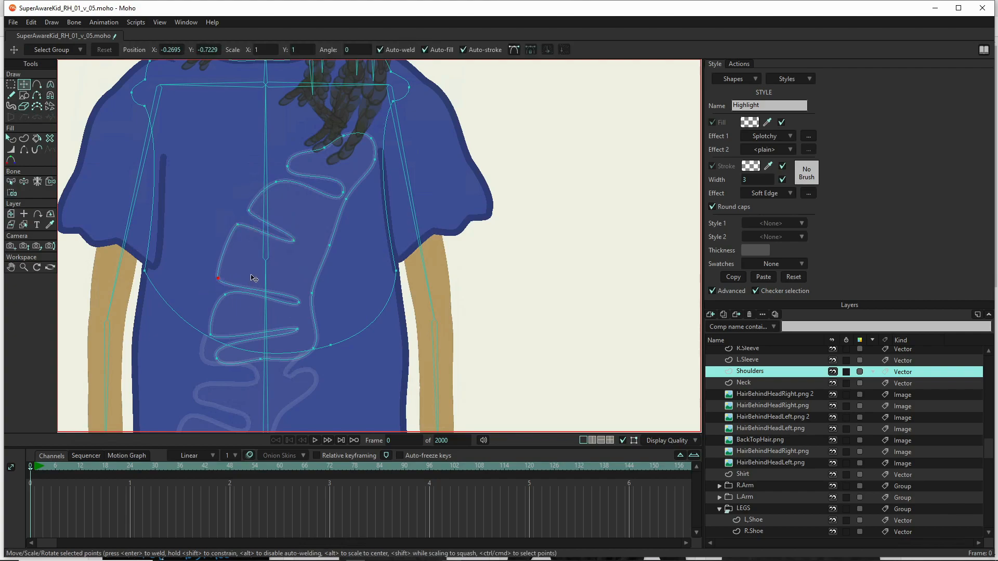
{"action": "key", "text": "c"}
{"action": "left_click_drag", "start_coordinate": [235, 274], "coordinate": [351, 259]}
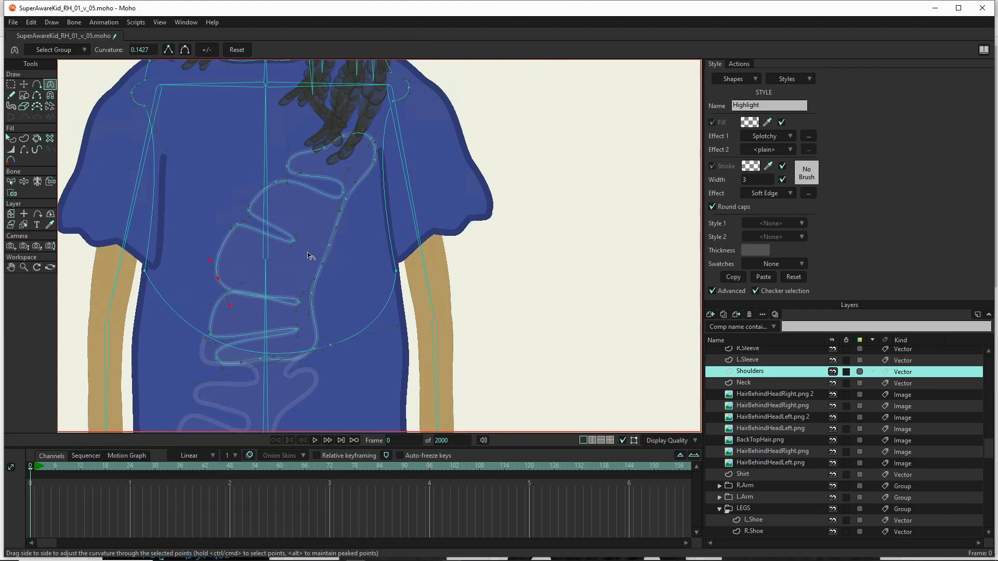
{"action": "left_click_drag", "start_coordinate": [295, 241], "coordinate": [432, 251]}
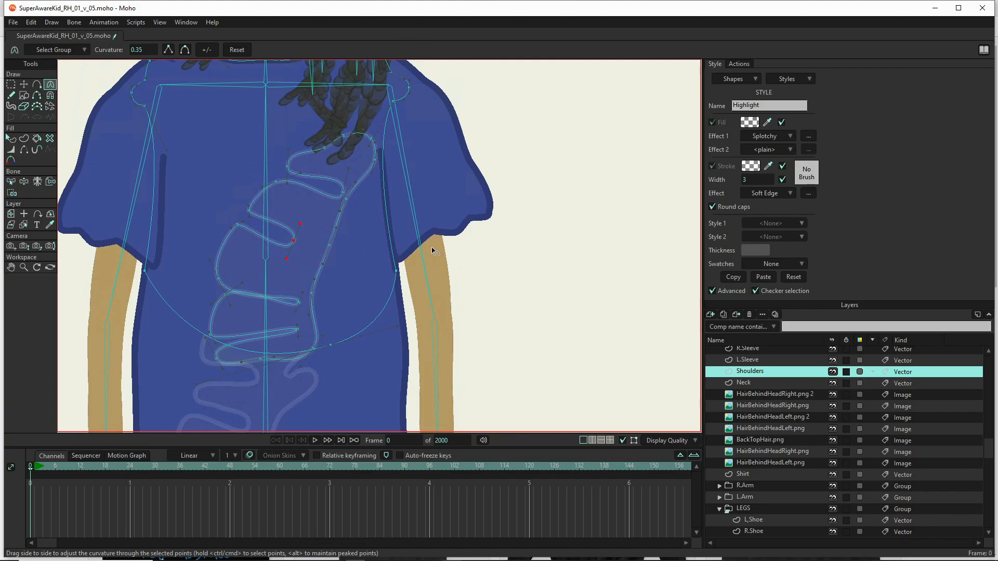
{"action": "left_click_drag", "start_coordinate": [372, 261], "coordinate": [355, 276]}
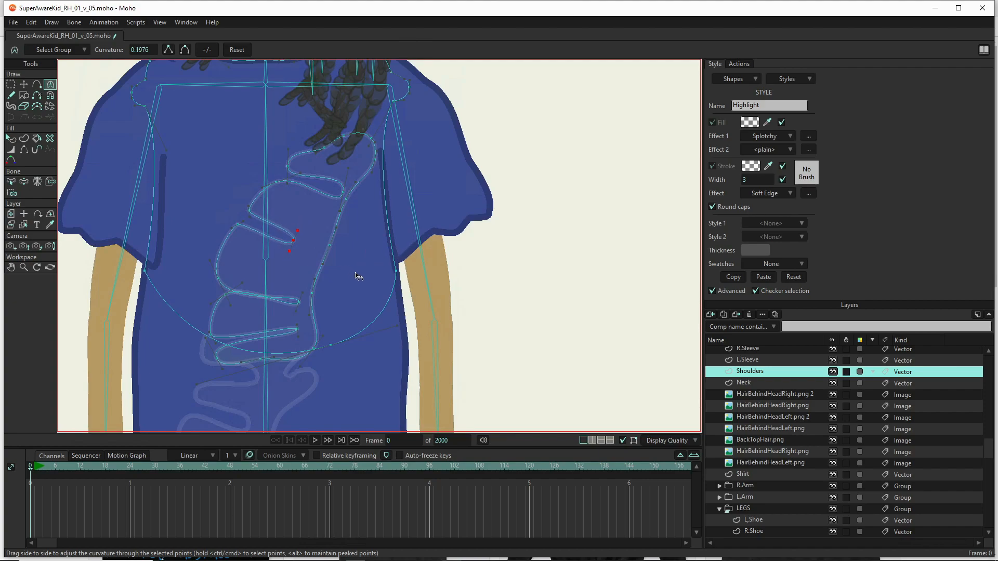
- Render a preview of the current frame, zoom in on the shirt highlight, and close the preview
{"action": "key", "text": "ctrl+r"}
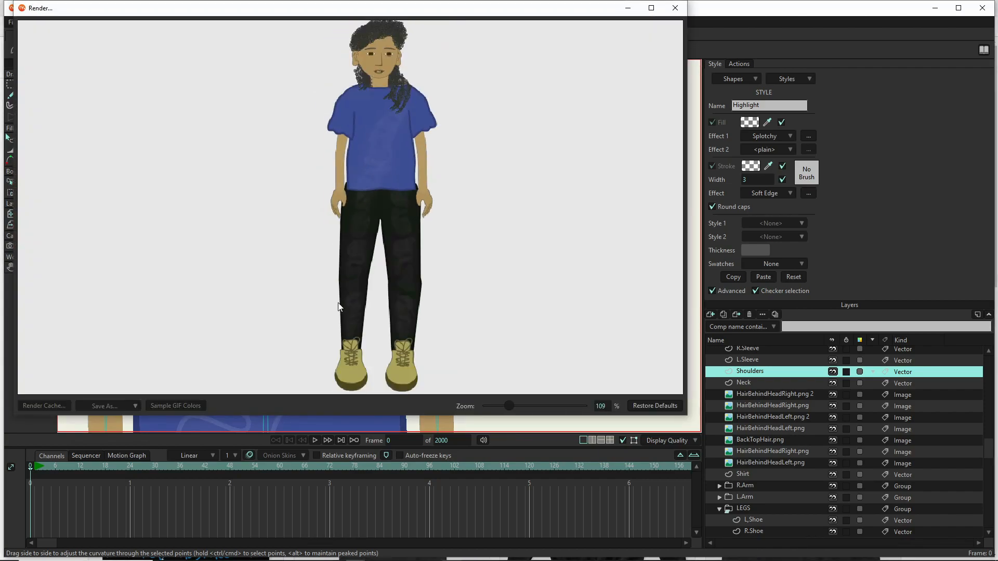
{"action": "scroll", "coordinate": [399, 163], "scroll_direction": "up", "scroll_amount": 3}
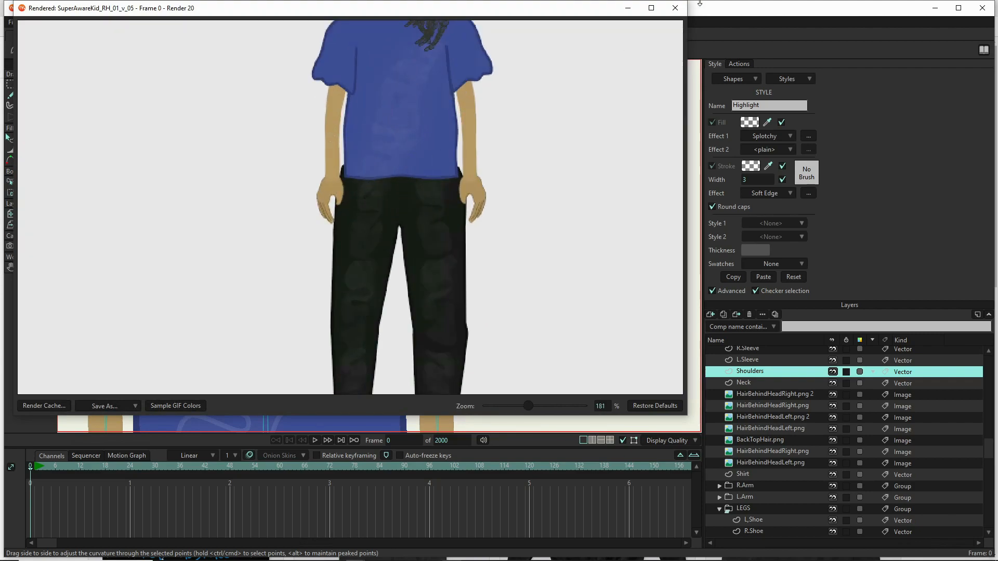
{"action": "left_click", "coordinate": [675, 8]}
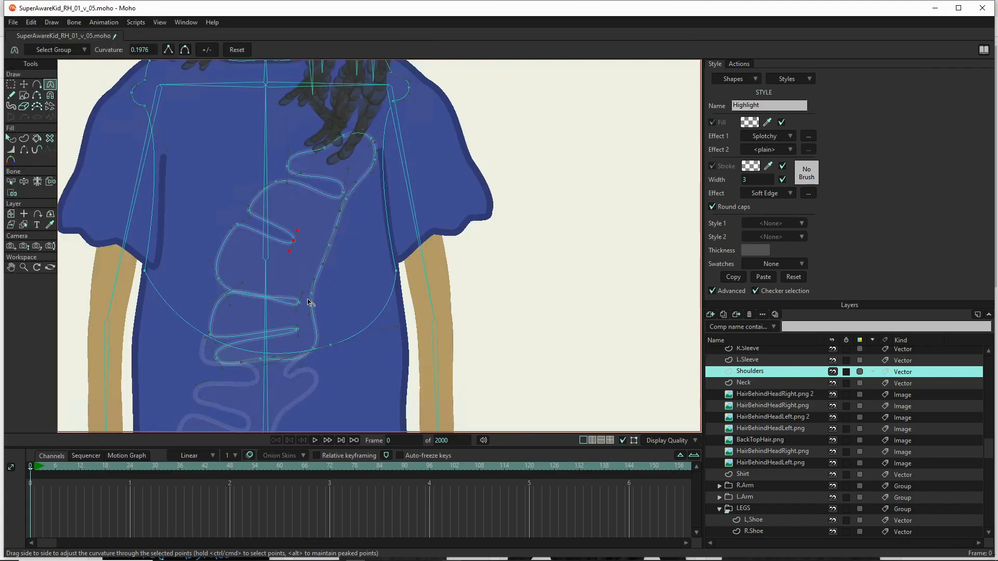
- Reshape the highlight's right edge into waves by moving its points and adding an outward-pulled point rounded to a curvature of about 0.39
{"action": "key", "text": "t"}
{"action": "left_click_drag", "start_coordinate": [312, 299], "coordinate": [314, 279]}
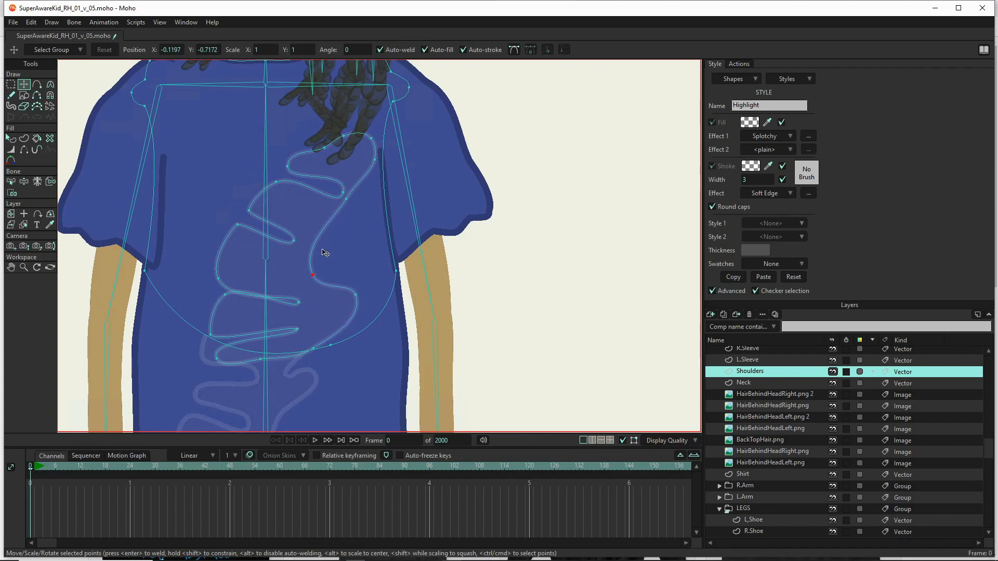
{"action": "key", "text": "a"}
{"action": "left_click_drag", "start_coordinate": [319, 238], "coordinate": [373, 251]}
{"action": "key", "text": "c"}
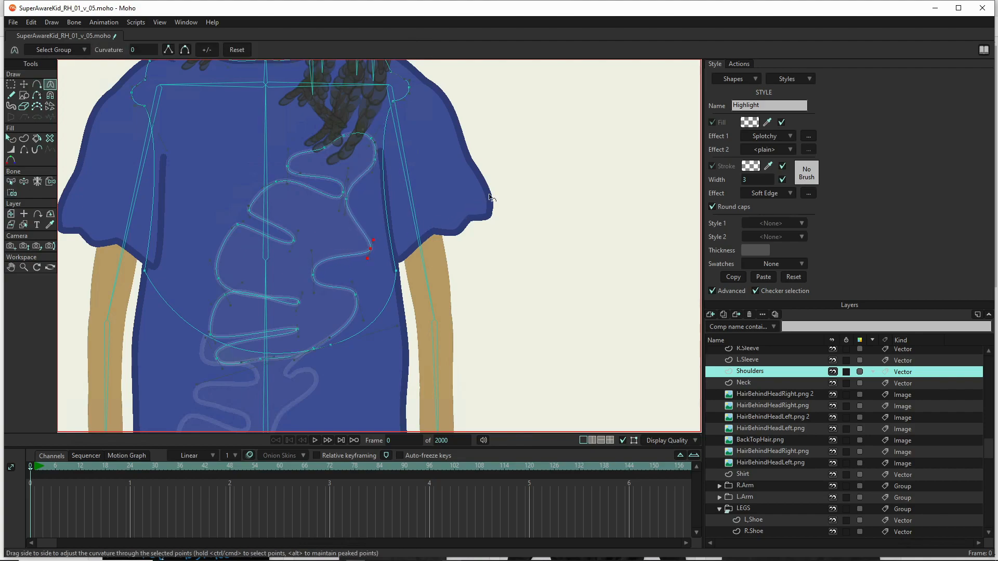
- Stretch the two upper lobes of the highlight's left edge outward across the chest and render a preview of the frame
{"action": "scroll", "coordinate": [368, 265], "scroll_direction": "down", "scroll_amount": 5}
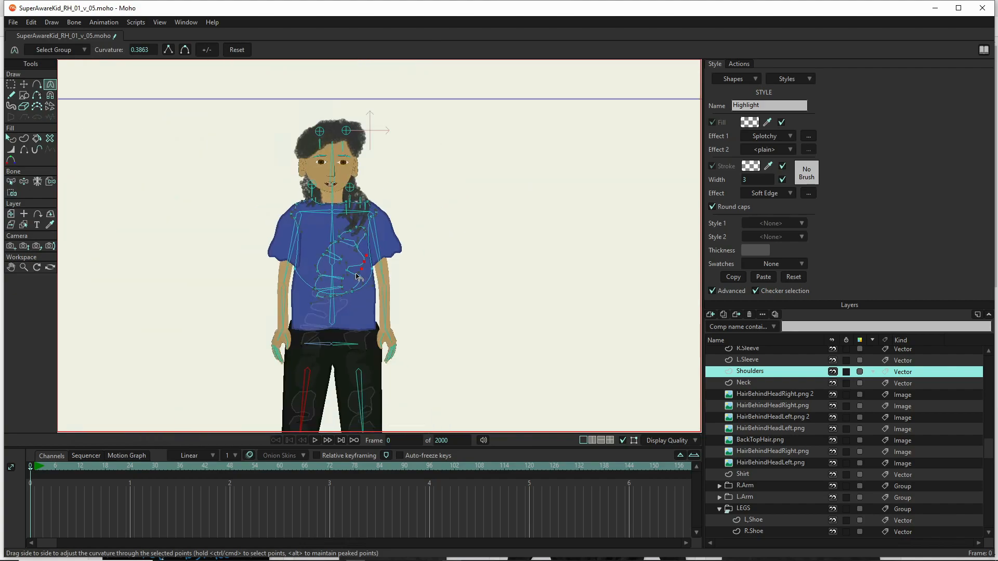
{"action": "scroll", "coordinate": [343, 250], "scroll_direction": "up", "scroll_amount": 4}
{"action": "scroll", "coordinate": [335, 226], "scroll_direction": "up", "scroll_amount": 3}
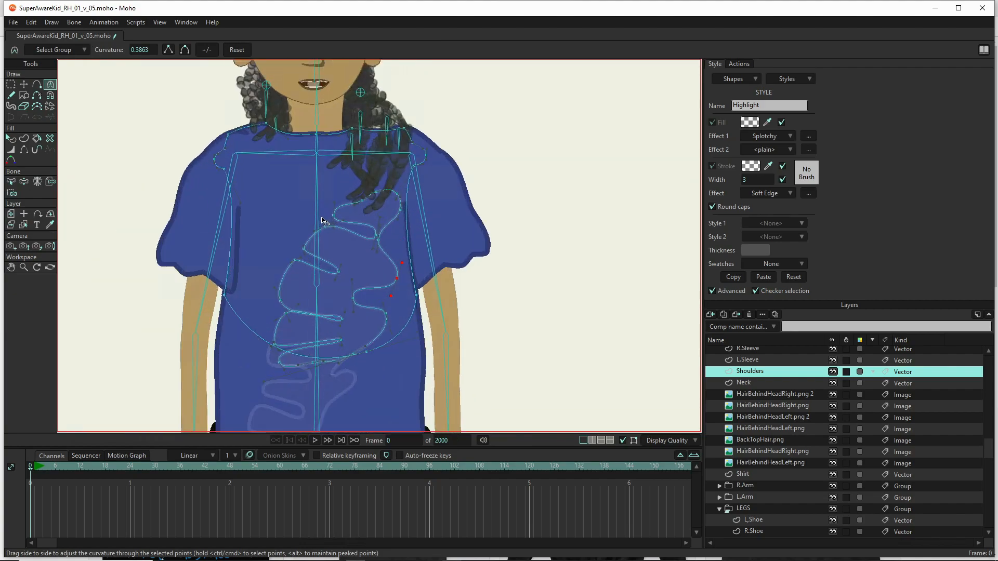
{"action": "key", "text": "t"}
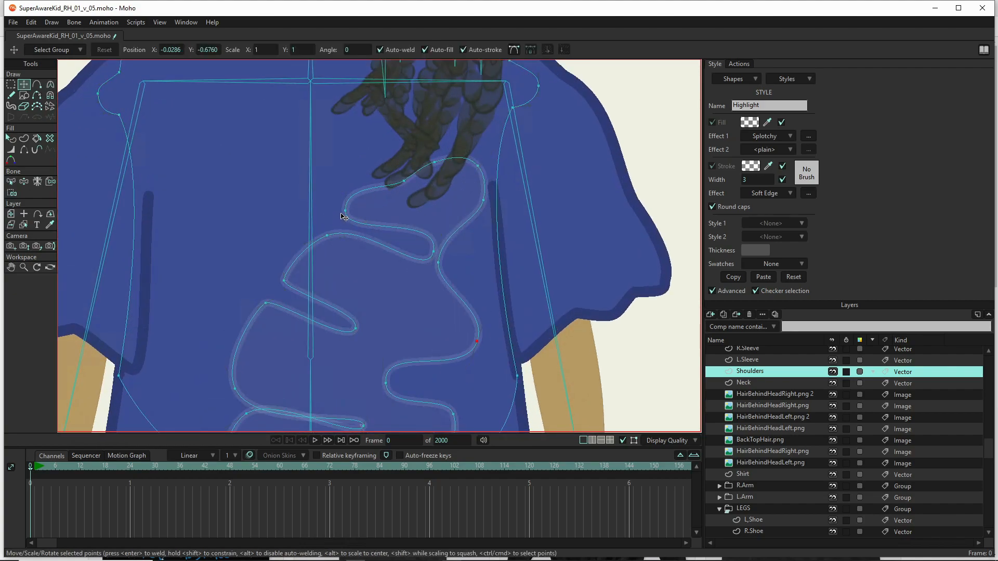
{"action": "left_click_drag", "start_coordinate": [342, 213], "coordinate": [308, 188]}
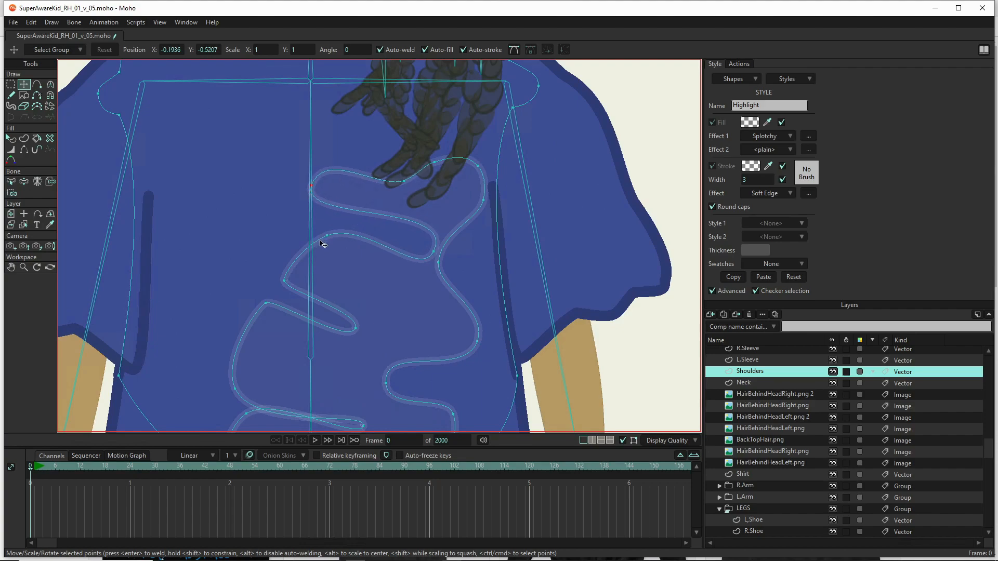
{"action": "left_click_drag", "start_coordinate": [285, 275], "coordinate": [235, 256]}
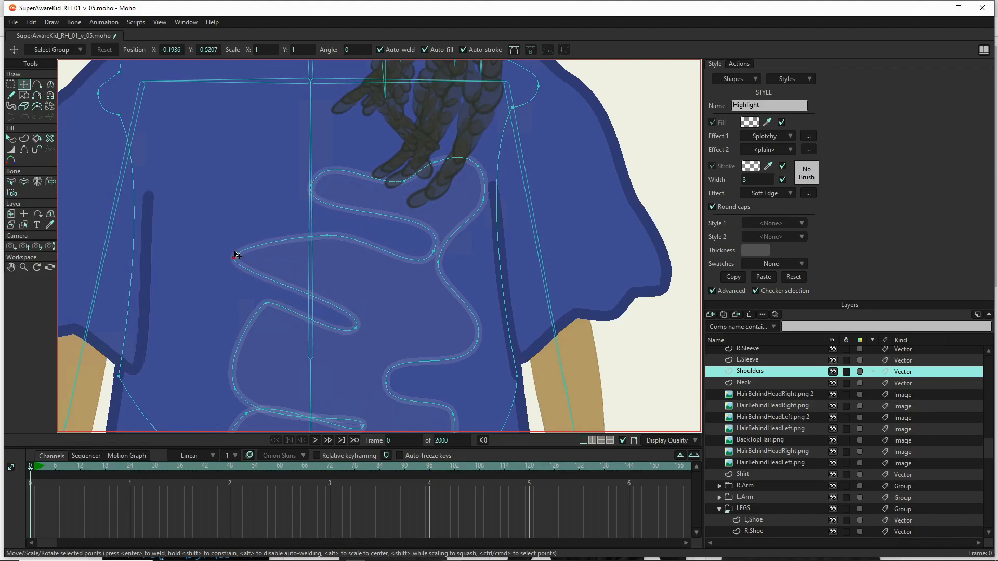
{"action": "key", "text": "ctrl+r"}
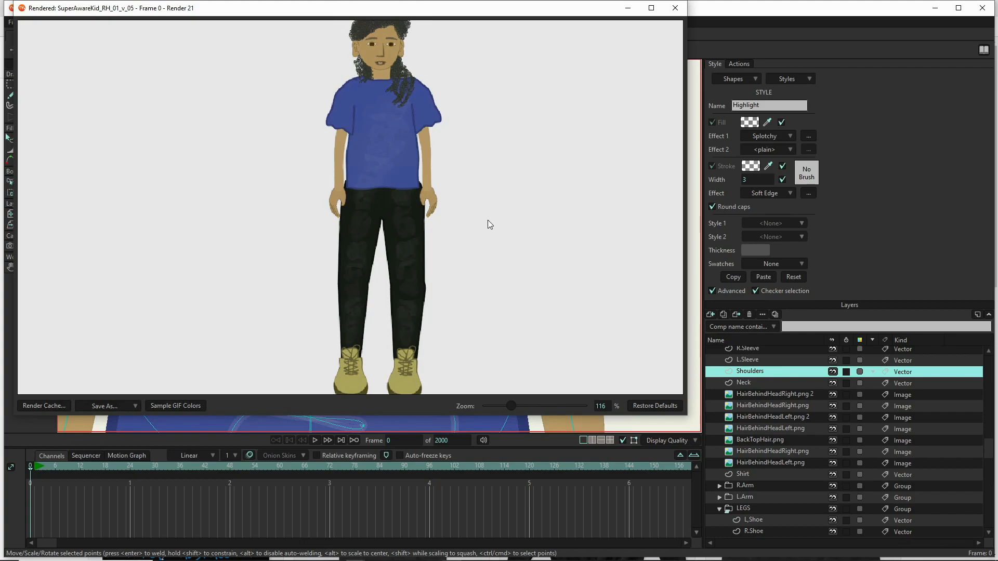
{"action": "left_click", "coordinate": [675, 8]}
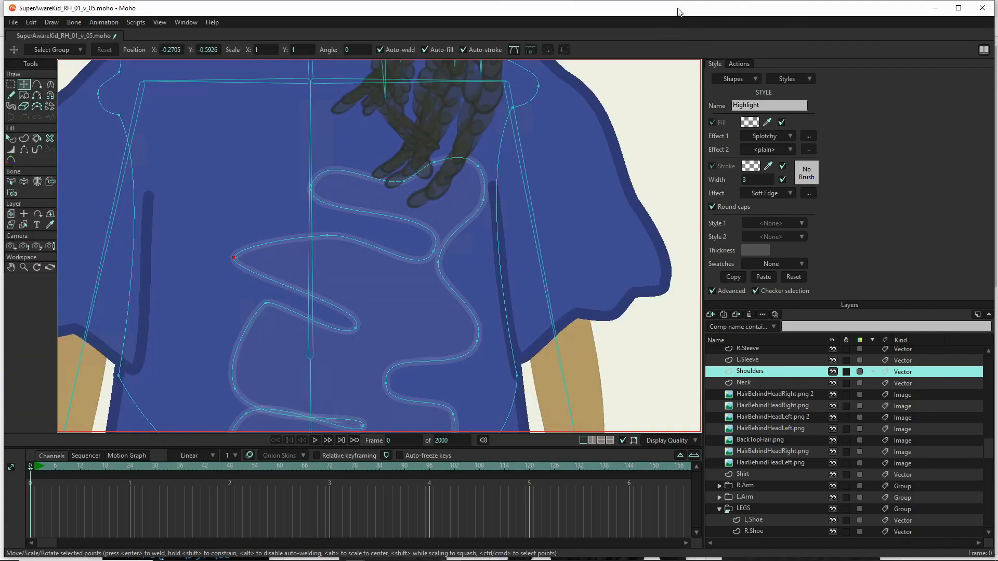
- Test how the highlight follows the torso by bending the spine with Manipulate Bones
{"action": "scroll", "coordinate": [457, 279], "scroll_direction": "down", "scroll_amount": 5}
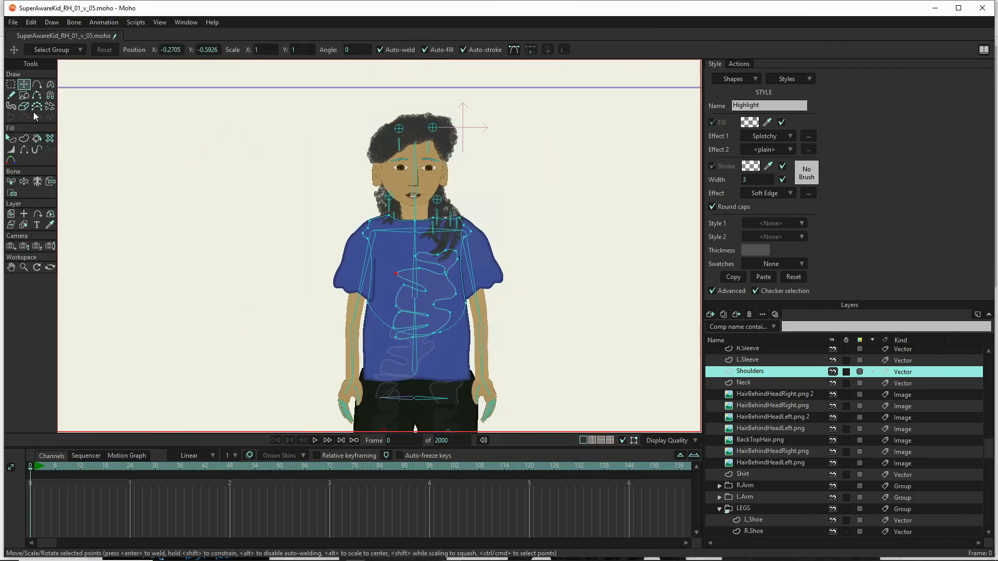
{"action": "left_click", "coordinate": [24, 182]}
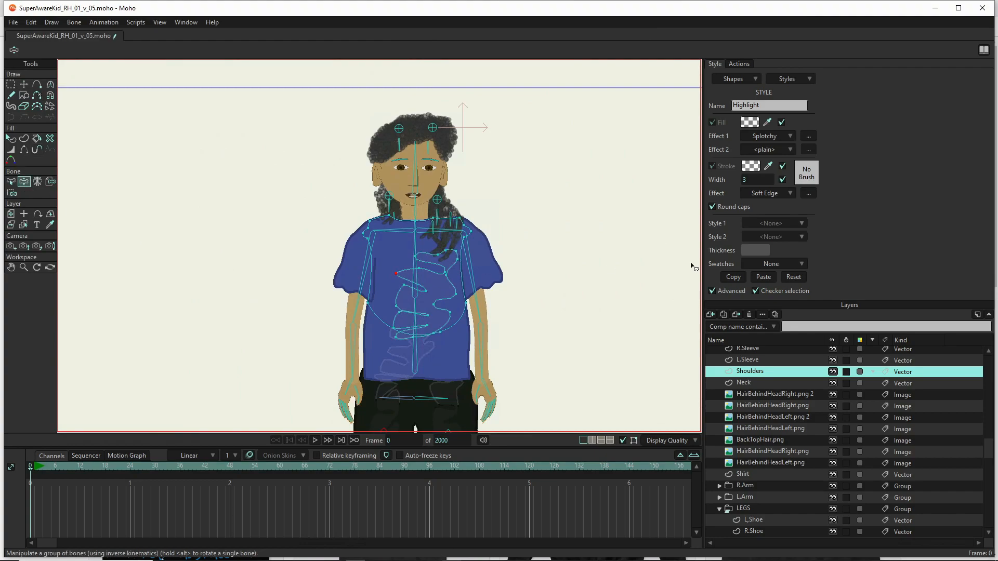
{"action": "left_click_drag", "start_coordinate": [418, 252], "coordinate": [455, 323]}
{"action": "left_click", "coordinate": [437, 306]}
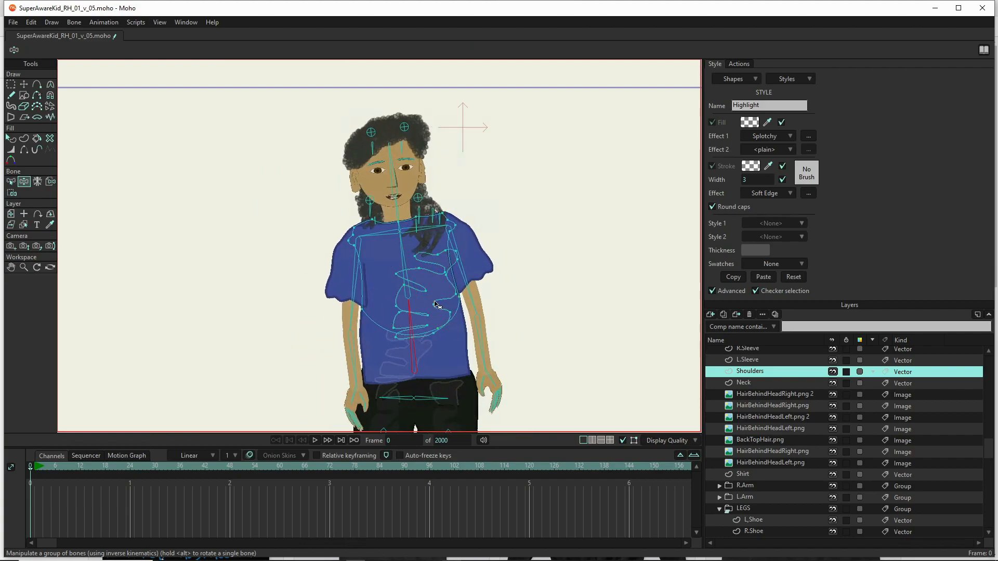
{"action": "left_click", "coordinate": [431, 287]}
- Select all points of the shirt highlight and bind them to the upper torso bone B3
{"action": "key", "text": "t"}
{"action": "key", "text": "ctrl+a"}
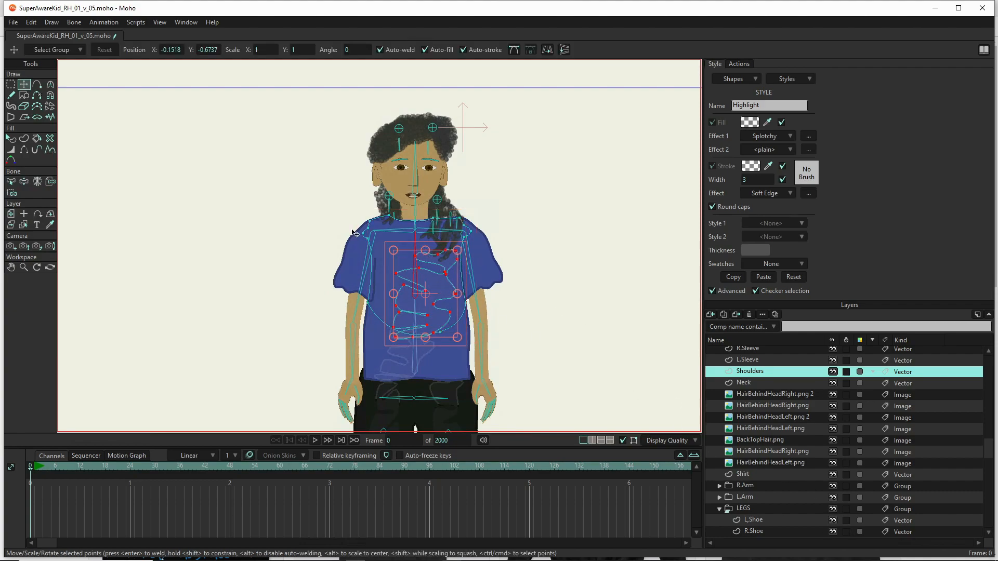
{"action": "scroll", "coordinate": [467, 275], "scroll_direction": "up", "scroll_amount": 5}
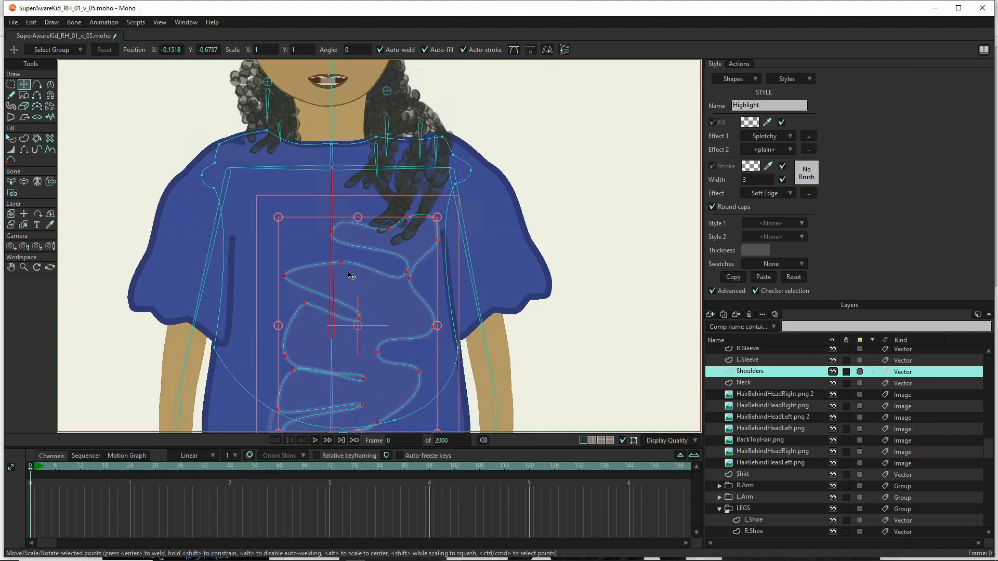
{"action": "left_click", "coordinate": [11, 193]}
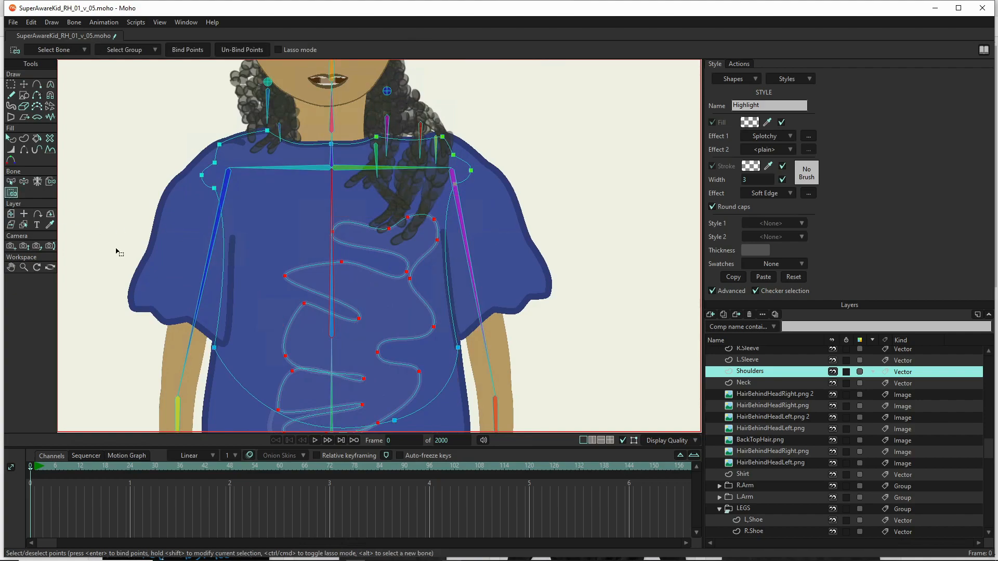
{"action": "key", "text": "z"}
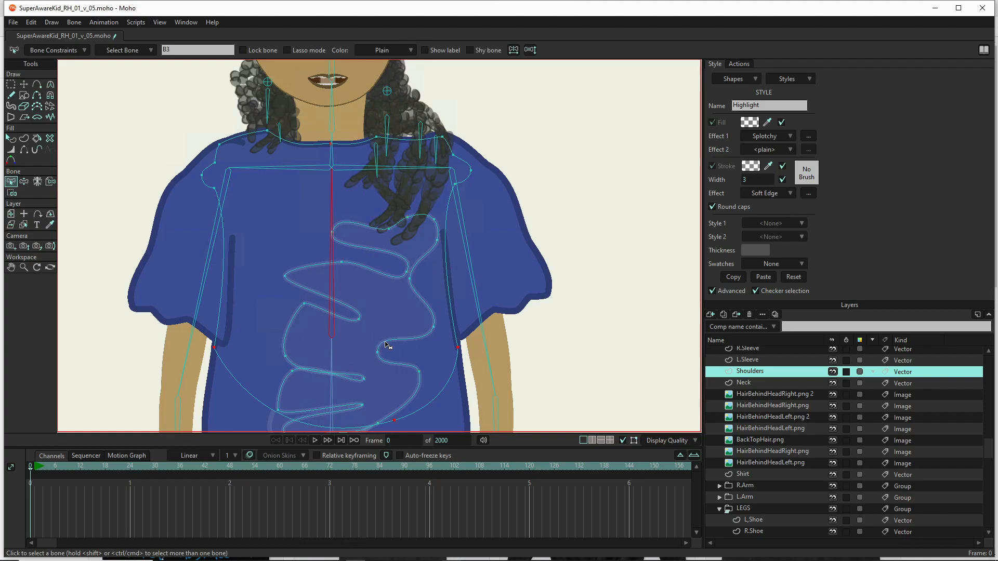
{"action": "key", "text": "i"}
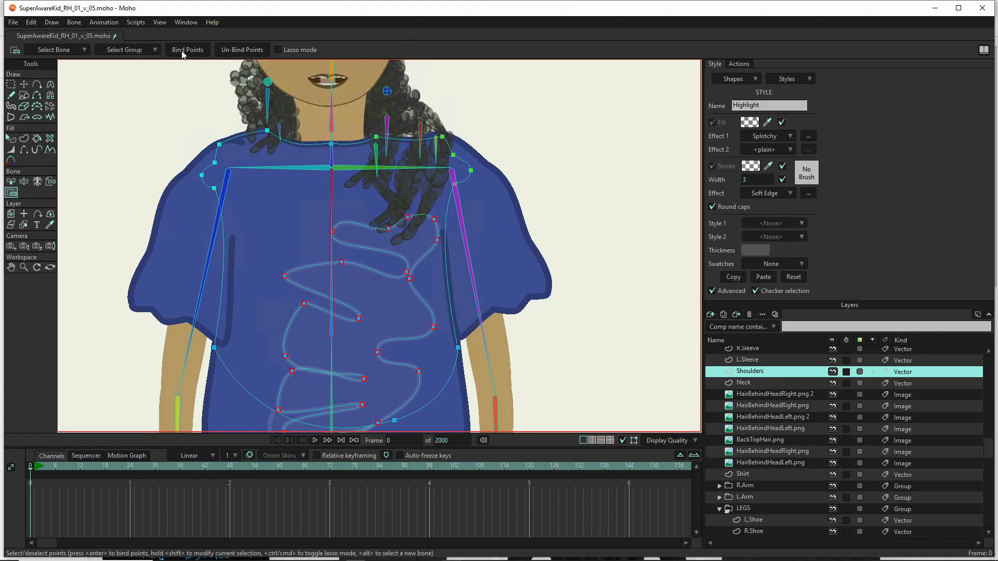
- Test the bound shirt highlight by bending the upper torso and arm sideways with Manipulate Bones on the SAK bone layer
{"action": "scroll", "coordinate": [184, 153], "scroll_direction": "down", "scroll_amount": 2}
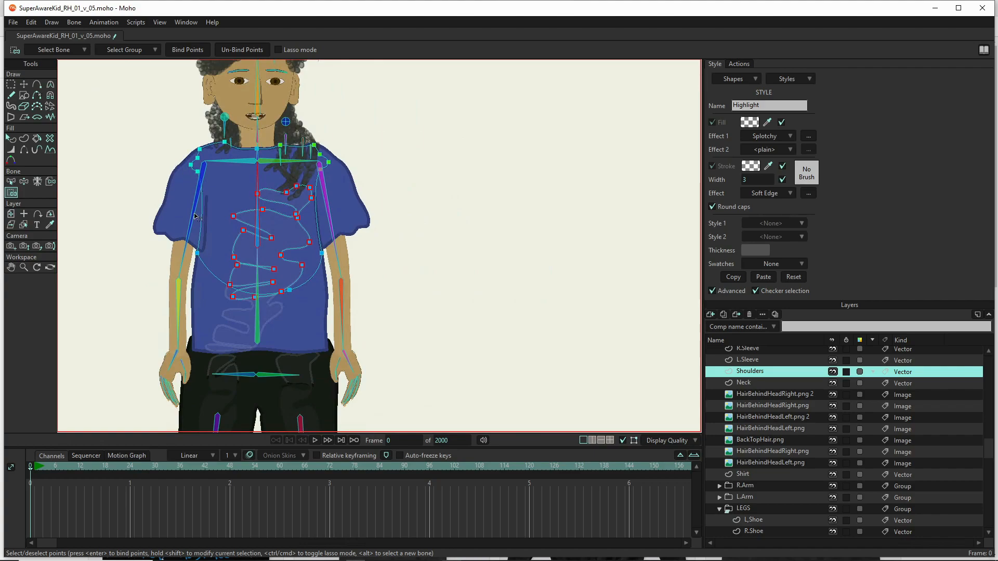
{"action": "left_click", "coordinate": [24, 182]}
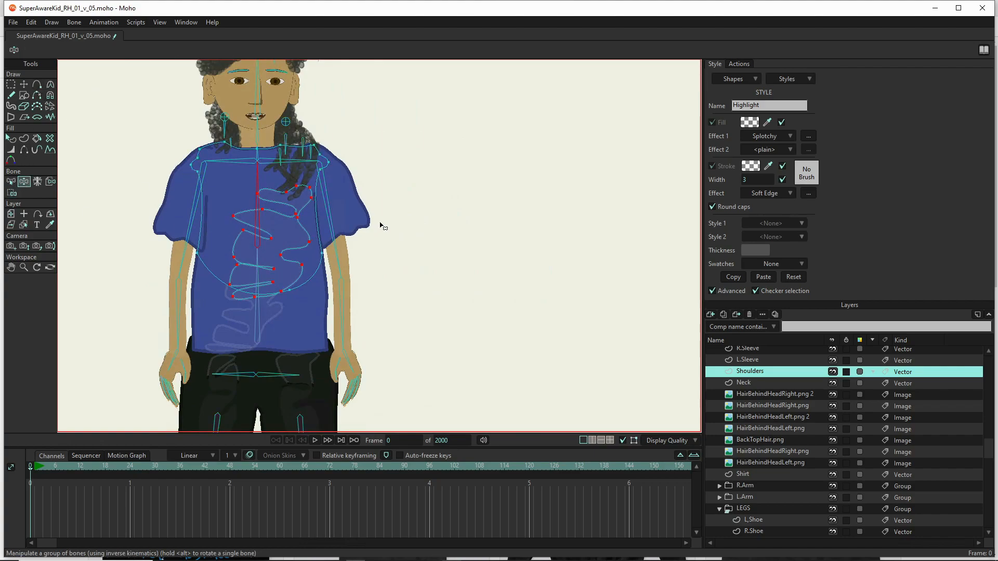
{"action": "scroll", "coordinate": [776, 374], "scroll_direction": "up", "scroll_amount": 4}
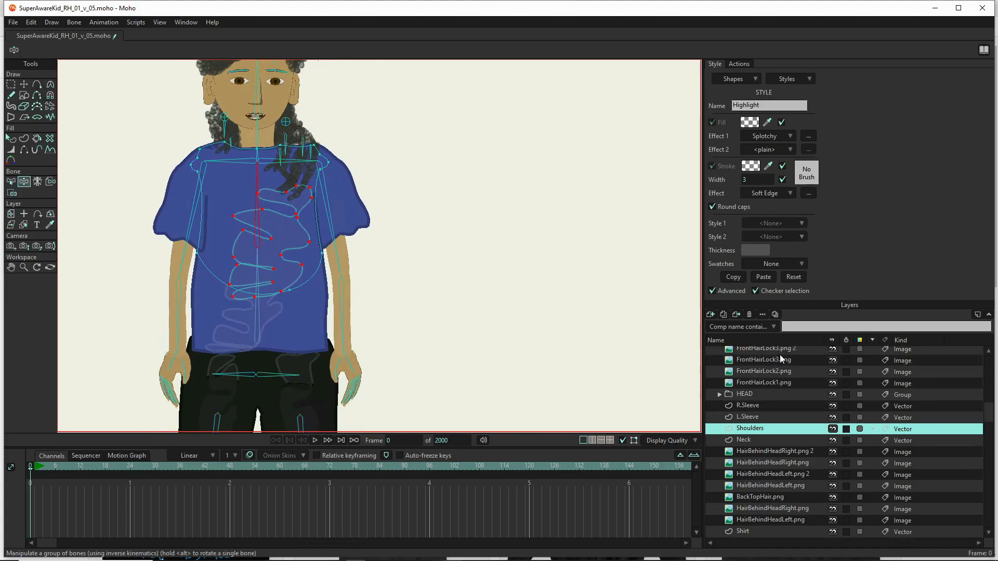
{"action": "left_click", "coordinate": [768, 363]}
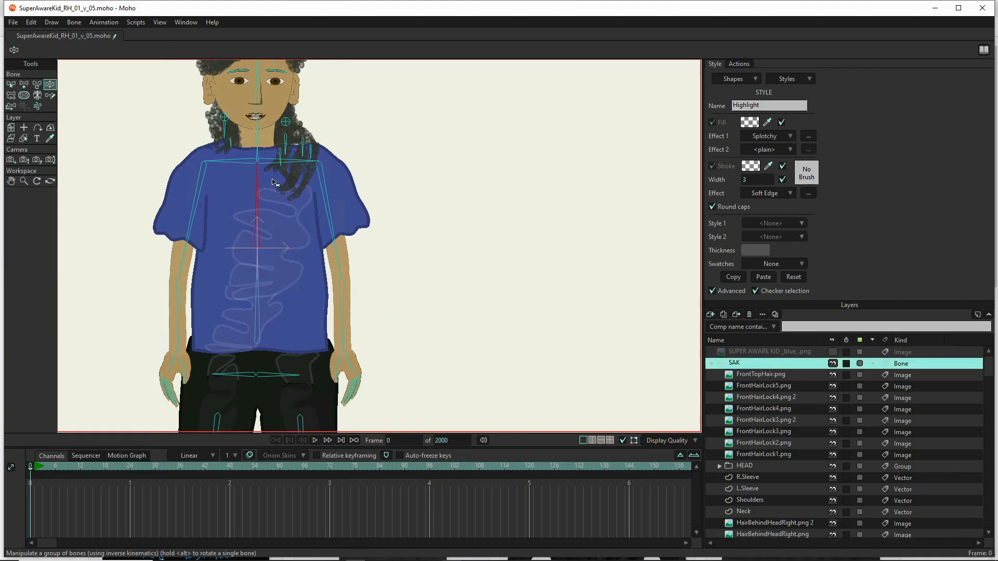
{"action": "left_click_drag", "start_coordinate": [259, 203], "coordinate": [202, 172]}
{"action": "left_click_drag", "start_coordinate": [190, 305], "coordinate": [143, 254]}
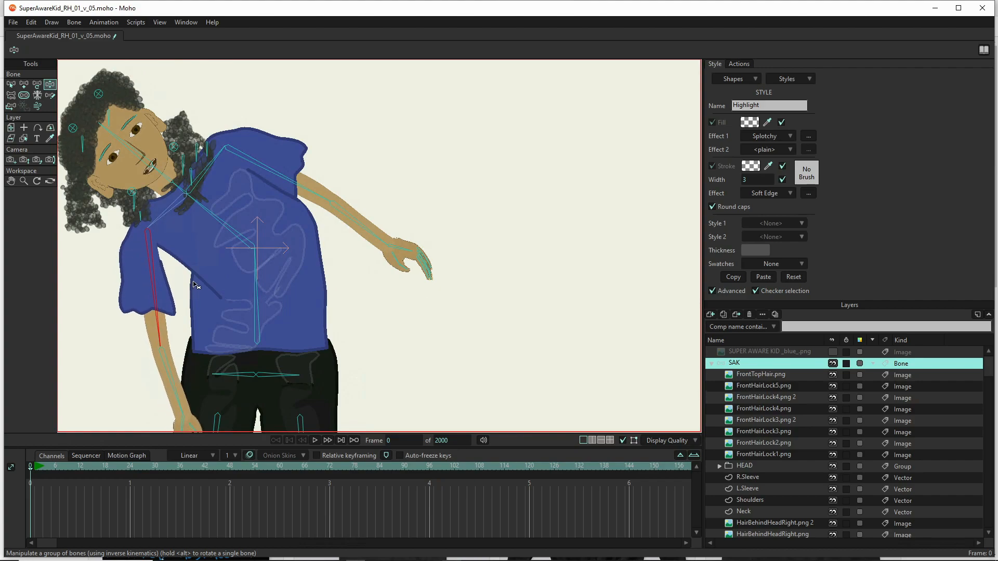
- Render a preview of the bent pose and close it, and bend the upper torso partway back towards upright
{"action": "key", "text": "ctrl+r"}
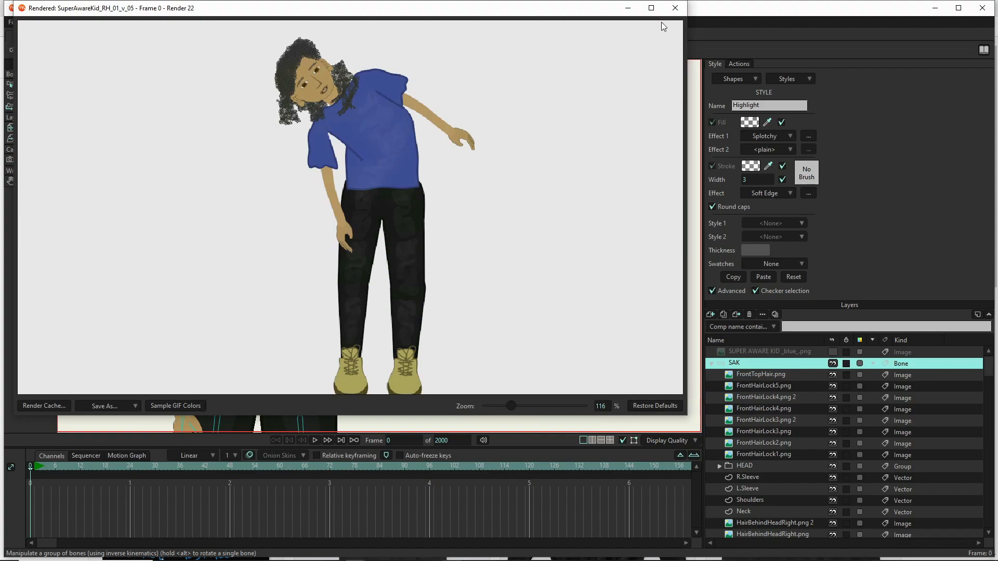
{"action": "left_click", "coordinate": [674, 8]}
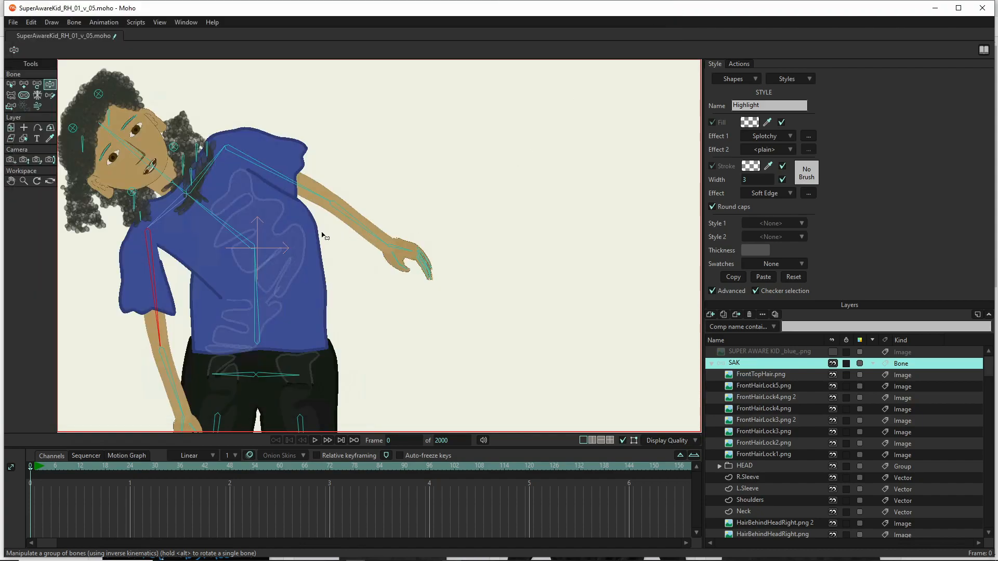
{"action": "left_click_drag", "start_coordinate": [188, 211], "coordinate": [244, 175]}
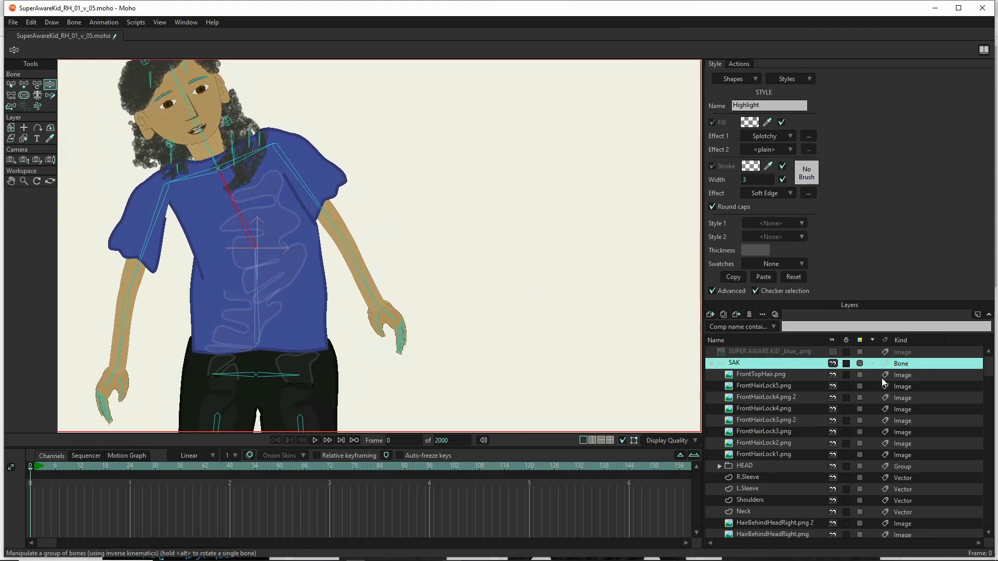
- Group the front hair image layers from FrontTopHair.png to FrontHairLock1.png, name the group FrontHair and collapse it
{"action": "left_click", "coordinate": [786, 376]}
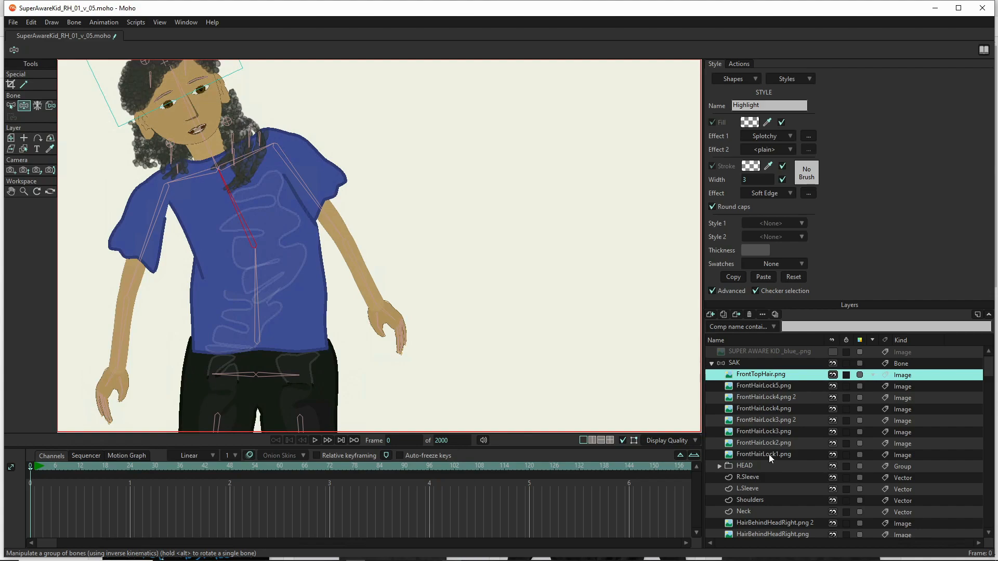
{"action": "left_click", "coordinate": [769, 454], "text": "shift"}
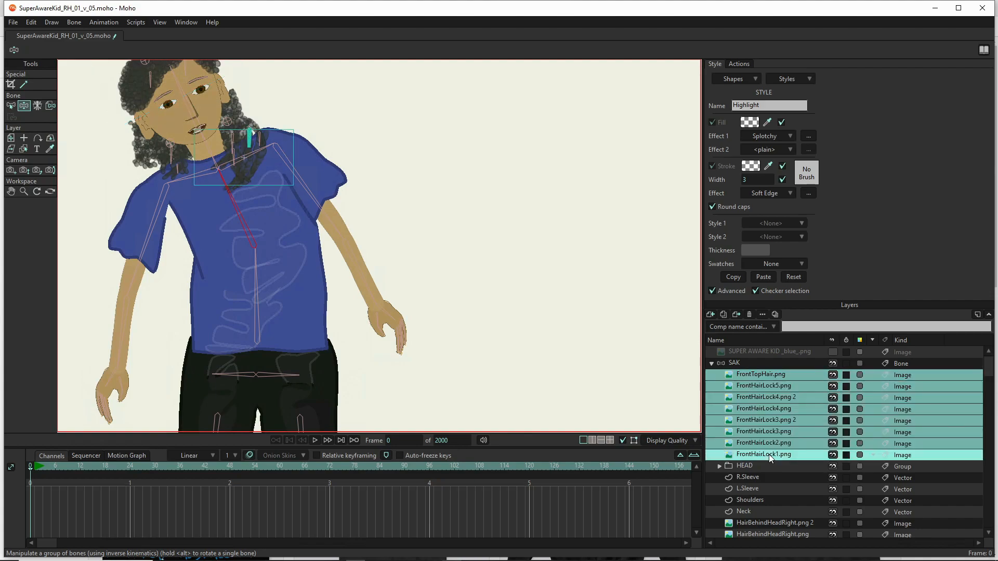
{"action": "right_click", "coordinate": [769, 454]}
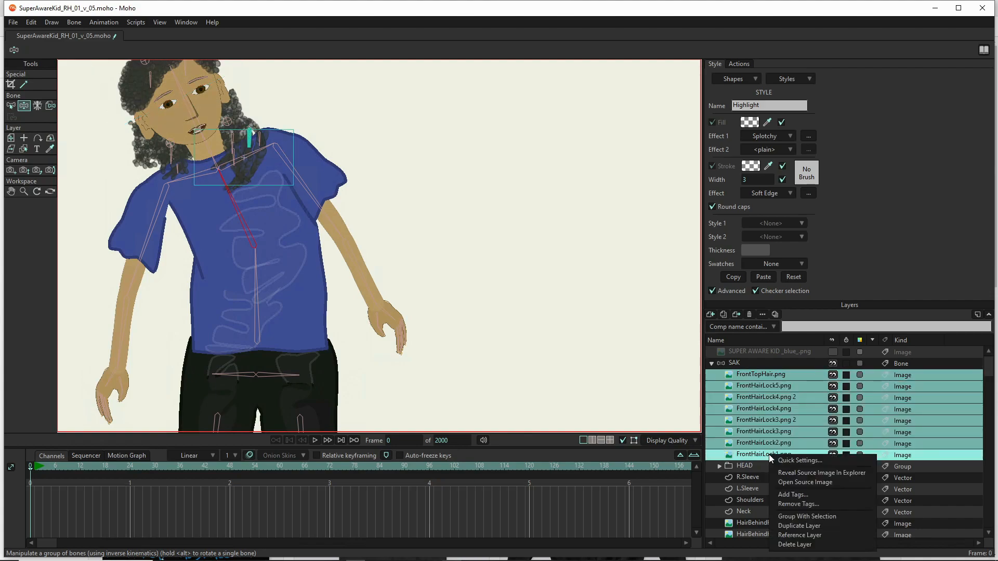
{"action": "left_click", "coordinate": [793, 517]}
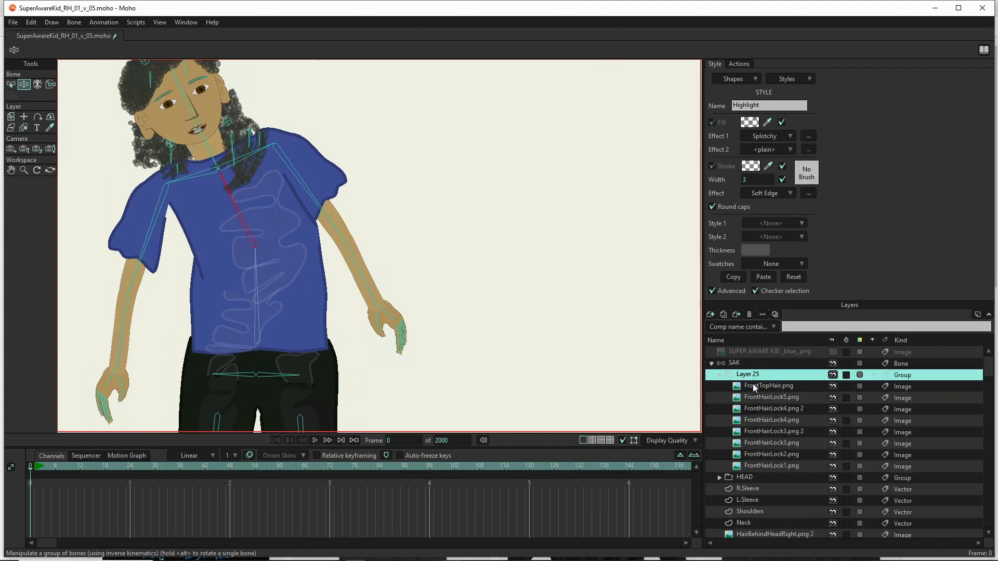
{"action": "double_click", "coordinate": [754, 376]}
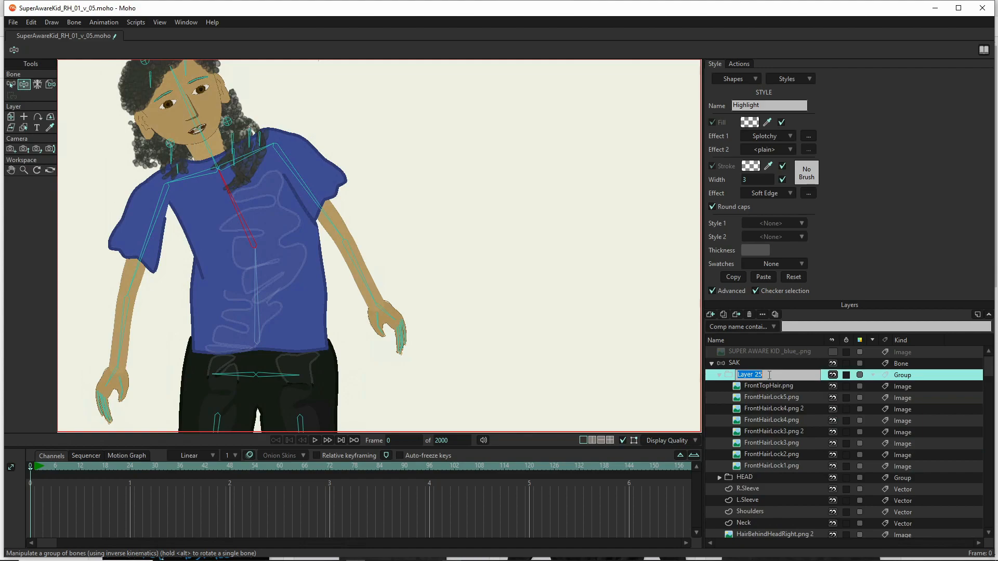
{"action": "type", "text": "FrontHair"}
{"action": "key", "text": "Return"}
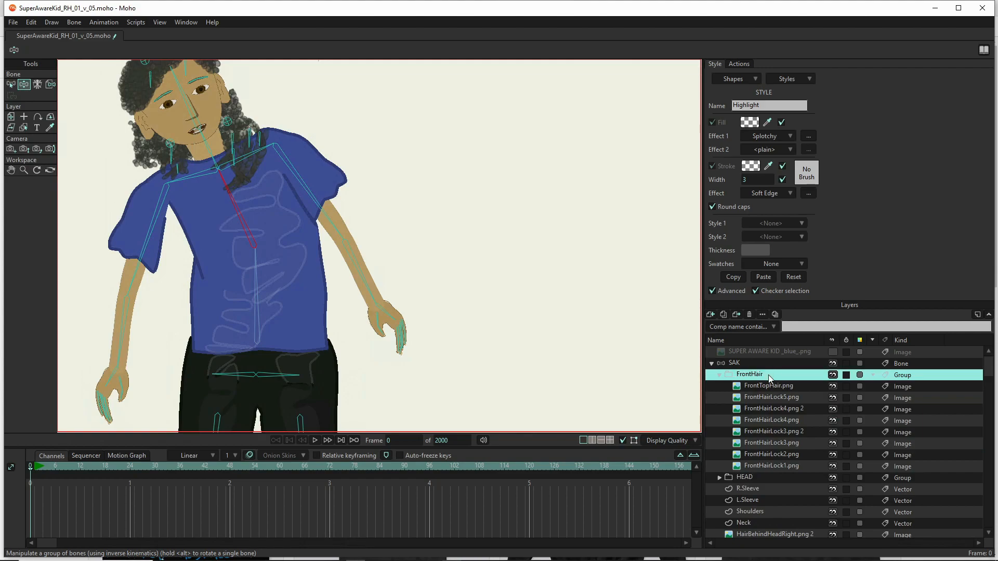
{"action": "left_click", "coordinate": [718, 375]}
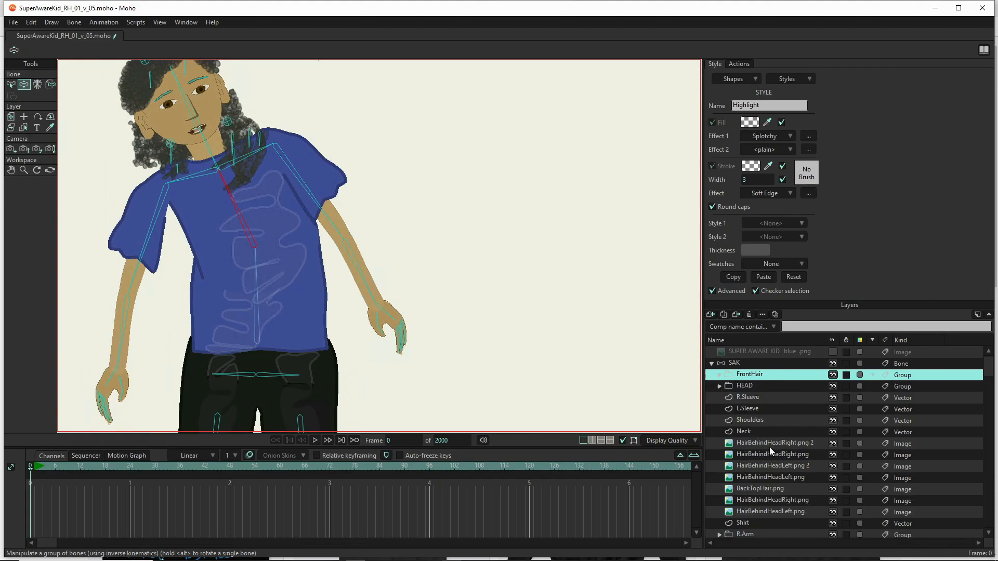
- Group the HairBehindHead image layers together with BackTopHair.png, name the group BackHair and collapse it
{"action": "left_click", "coordinate": [730, 442]}
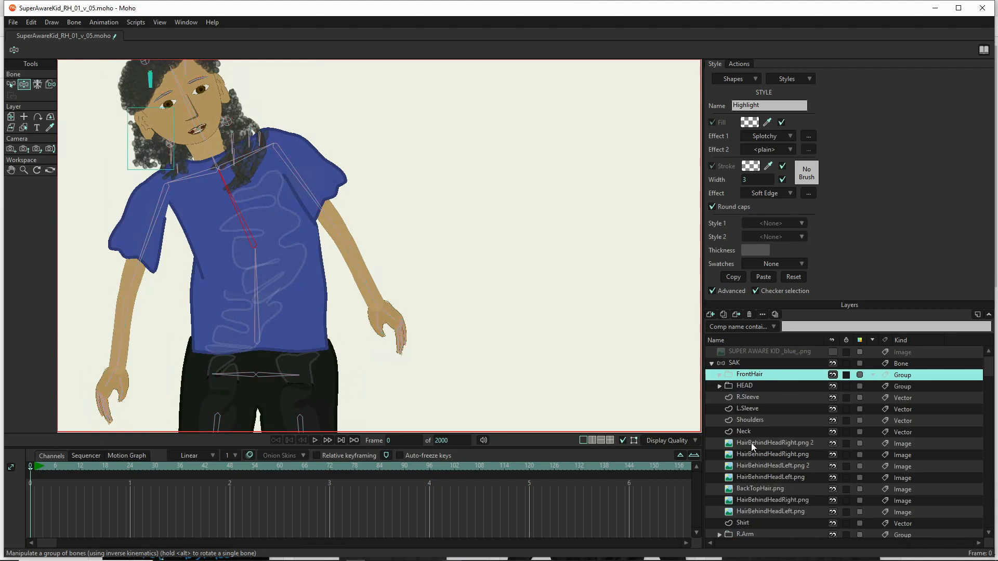
{"action": "left_click", "coordinate": [756, 512], "text": "shift"}
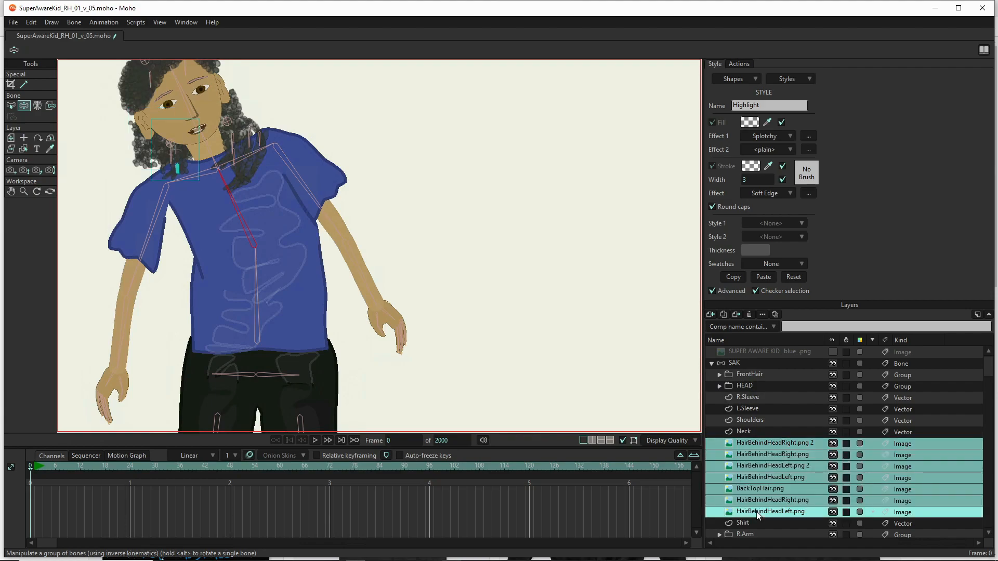
{"action": "right_click", "coordinate": [756, 511]}
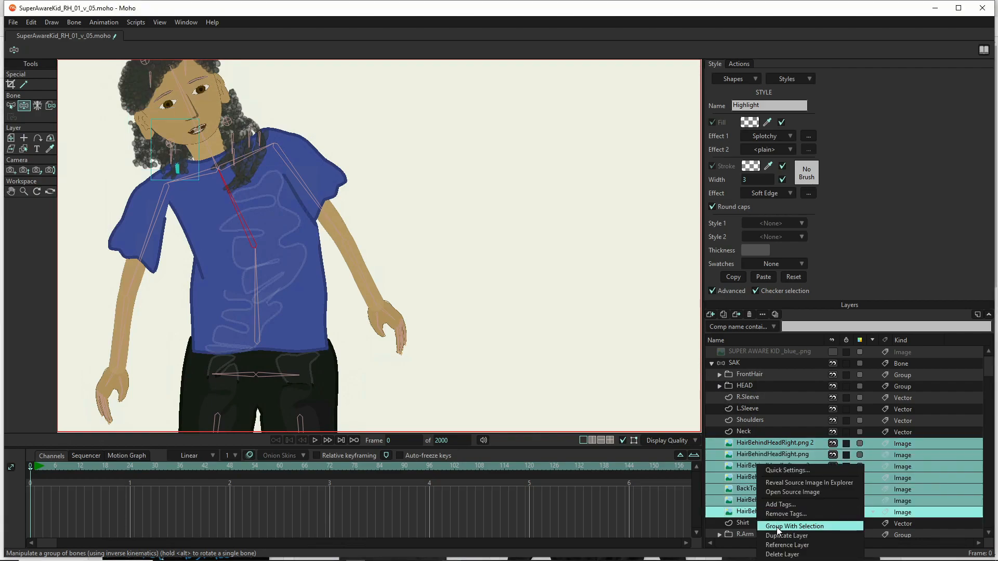
{"action": "left_click", "coordinate": [776, 526]}
{"action": "key", "text": "Return"}
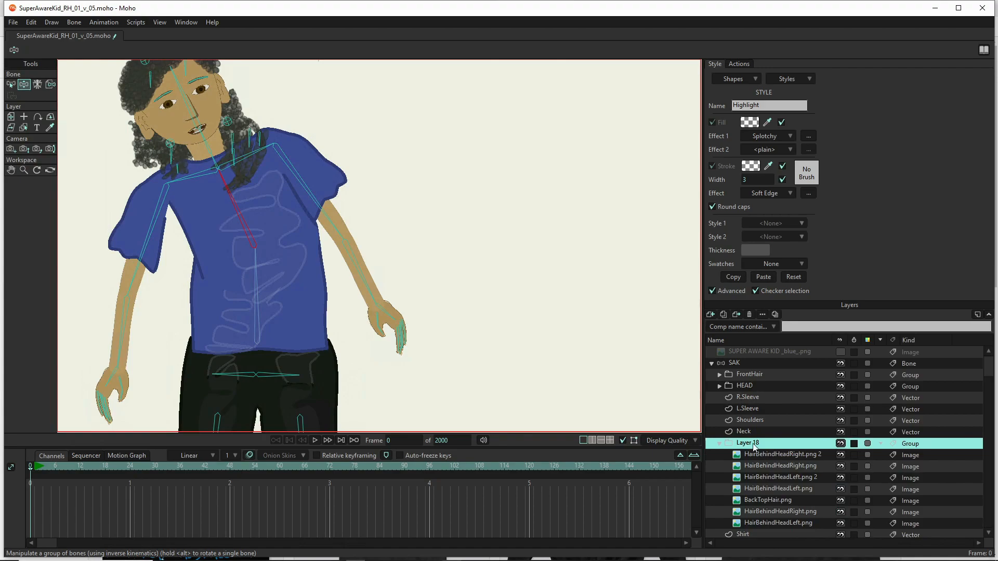
{"action": "double_click", "coordinate": [787, 444]}
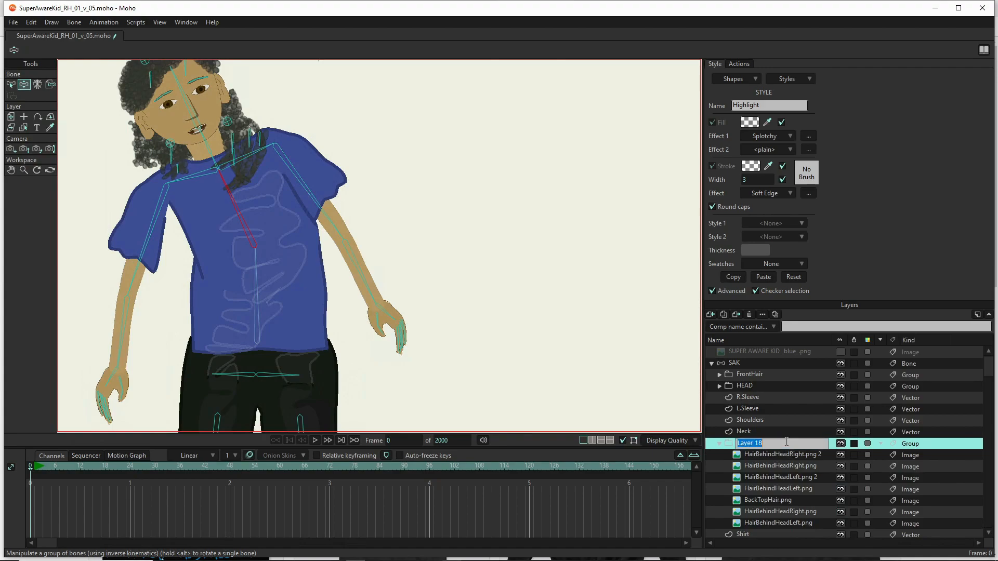
{"action": "type", "text": "BackHair"}
{"action": "key", "text": "Return"}
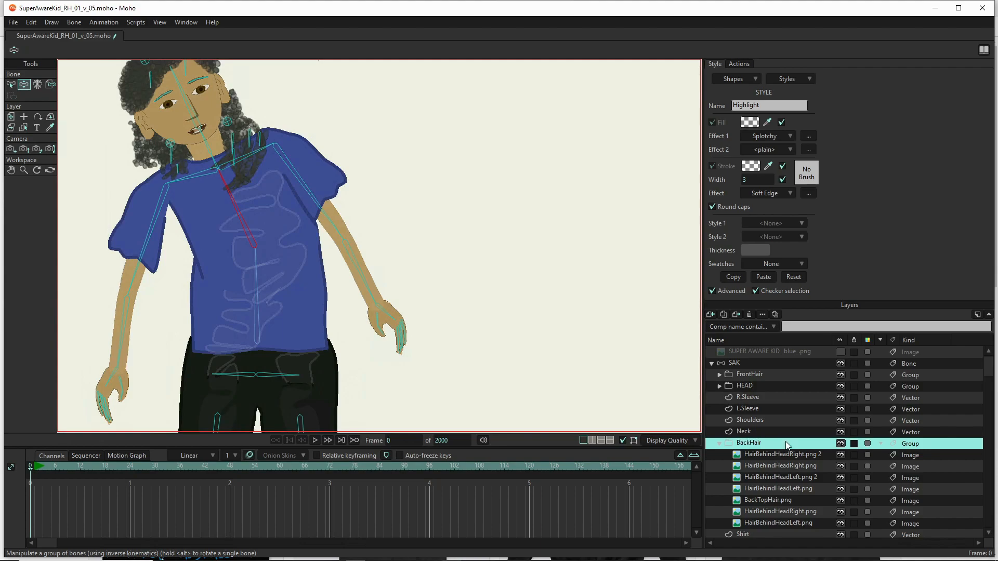
{"action": "left_click", "coordinate": [718, 444]}
{"action": "scroll", "coordinate": [770, 416], "scroll_direction": "down", "scroll_amount": 3}
{"action": "scroll", "coordinate": [762, 426], "scroll_direction": "up", "scroll_amount": 3}
{"action": "scroll", "coordinate": [766, 403], "scroll_direction": "down", "scroll_amount": 3}
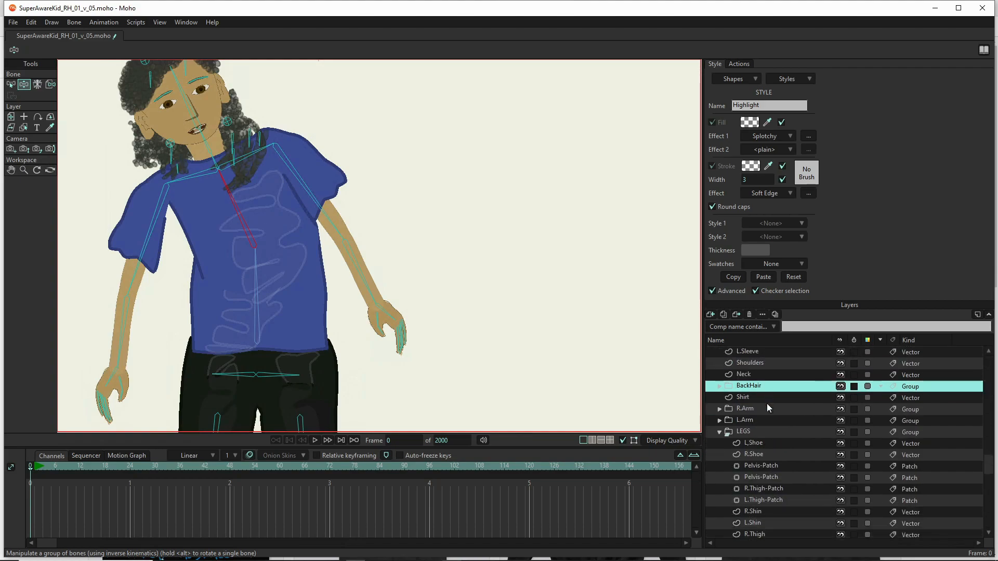
{"action": "scroll", "coordinate": [766, 404], "scroll_direction": "up", "scroll_amount": 3}
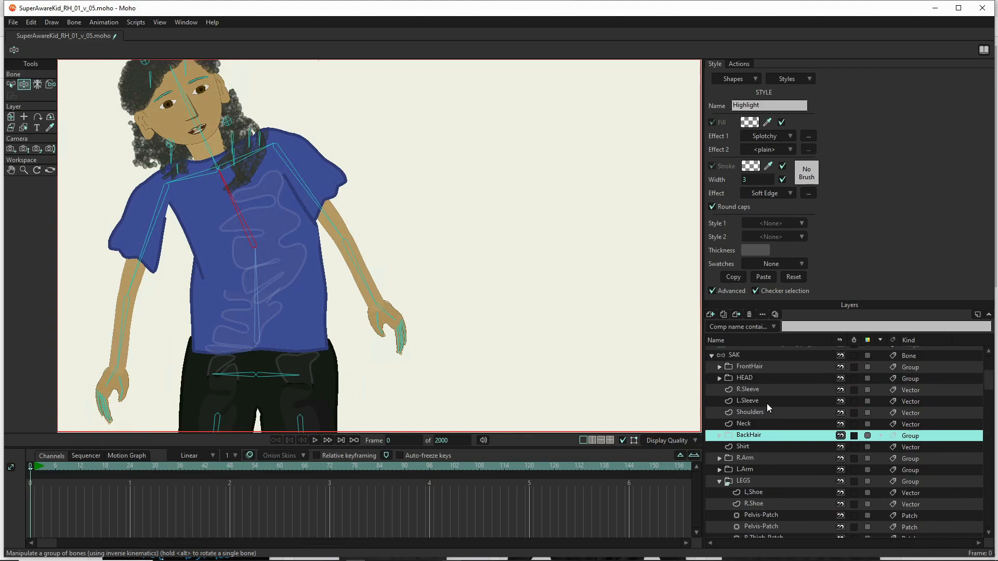
- Pose the head, upper torso and arms towards the opposite side to test how the shirt and its highlight deform
{"action": "left_click_drag", "start_coordinate": [190, 104], "coordinate": [238, 89]}
{"action": "left_click_drag", "start_coordinate": [233, 204], "coordinate": [283, 150]}
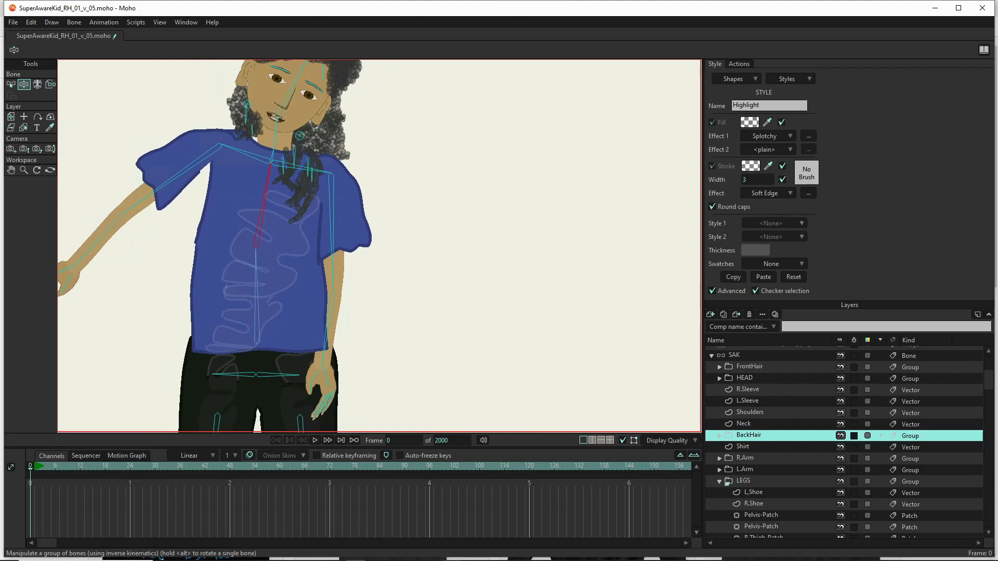
{"action": "scroll", "coordinate": [263, 226], "scroll_direction": "down", "scroll_amount": 4}
{"action": "scroll", "coordinate": [250, 235], "scroll_direction": "up", "scroll_amount": 5}
{"action": "left_click_drag", "start_coordinate": [194, 167], "coordinate": [317, 244]}
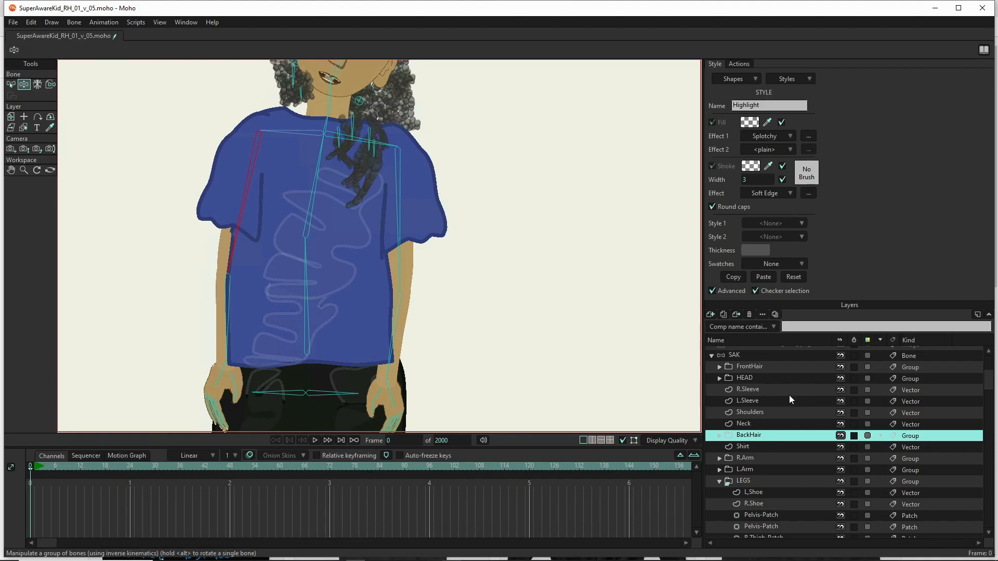
- Select the Shoulders, L.Sleeve and R.Sleeve layers in turn to compare their outlines and bone attachment
{"action": "scroll", "coordinate": [776, 391], "scroll_direction": "down", "scroll_amount": 1}
{"action": "left_click", "coordinate": [764, 379]}
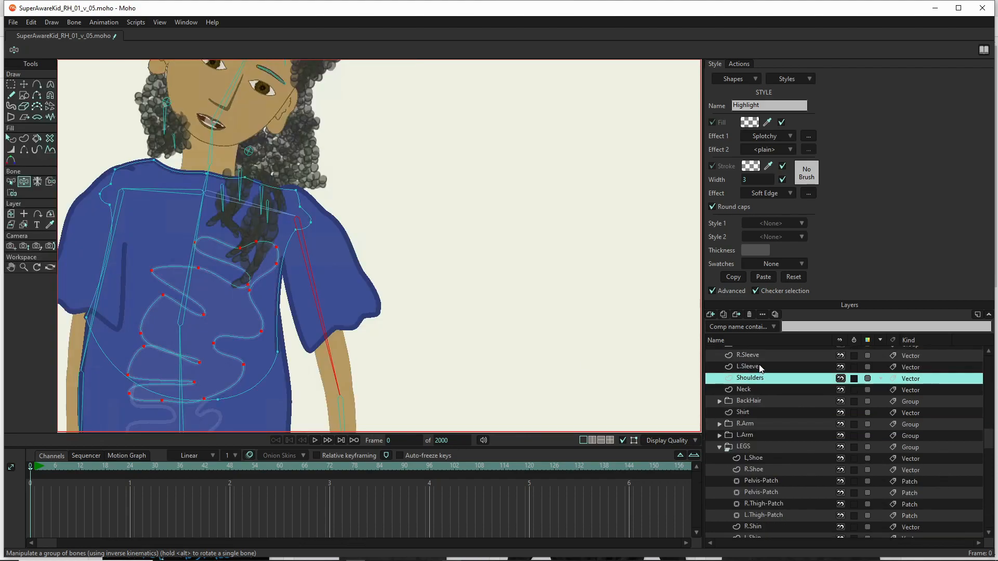
{"action": "left_click", "coordinate": [759, 366]}
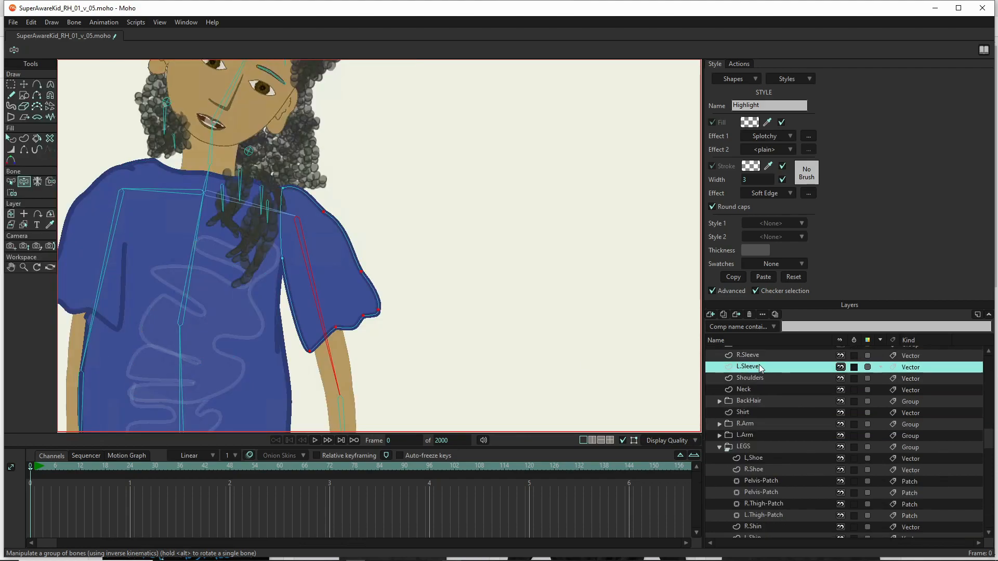
{"action": "left_click", "coordinate": [756, 356]}
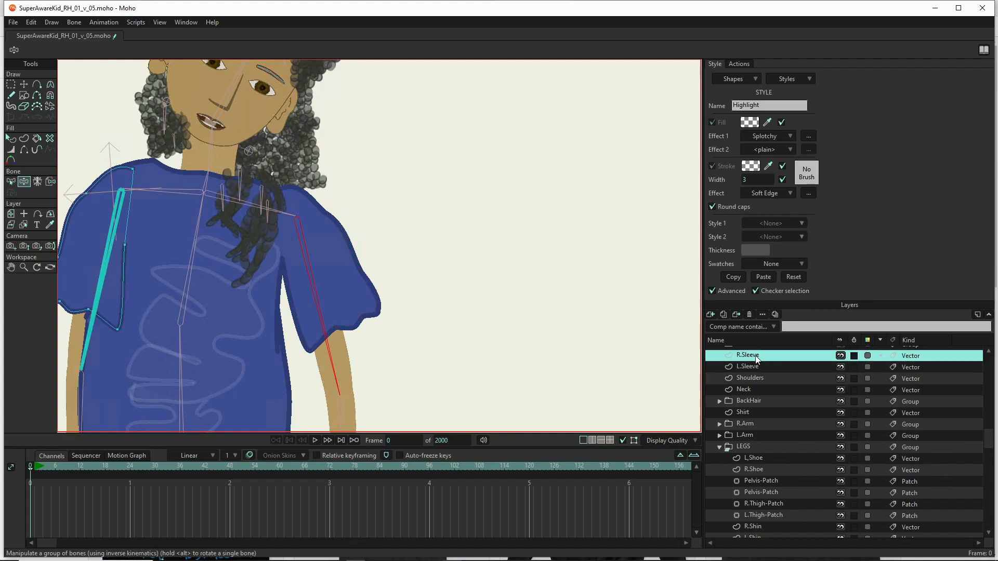
{"action": "left_click", "coordinate": [758, 366]}
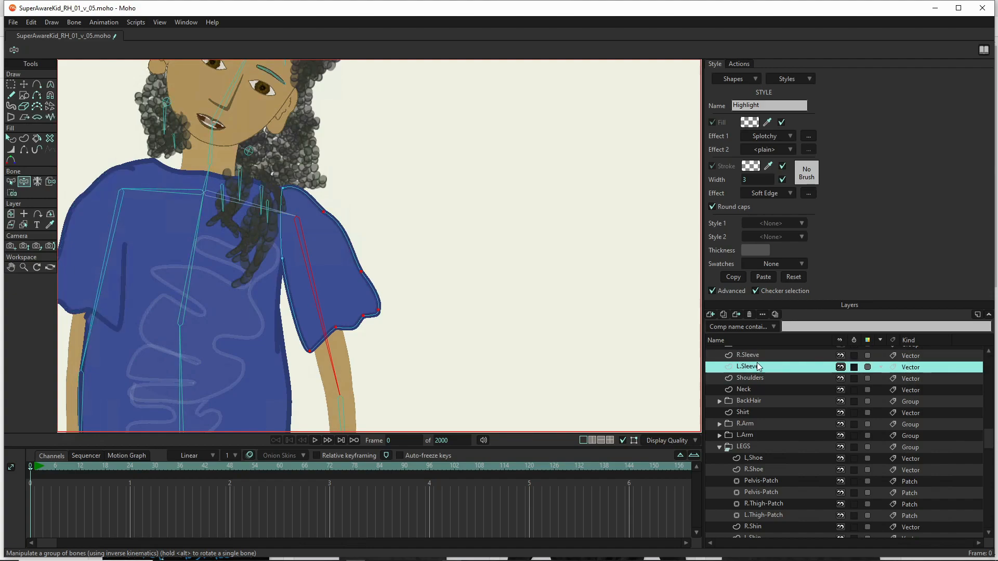
{"action": "left_click", "coordinate": [757, 355]}
- Raise the R.Sleeve arm and bend the torso with Manipulate Bones to check how the sleeves meet the shoulders
{"action": "scroll", "coordinate": [356, 283], "scroll_direction": "down", "scroll_amount": 5}
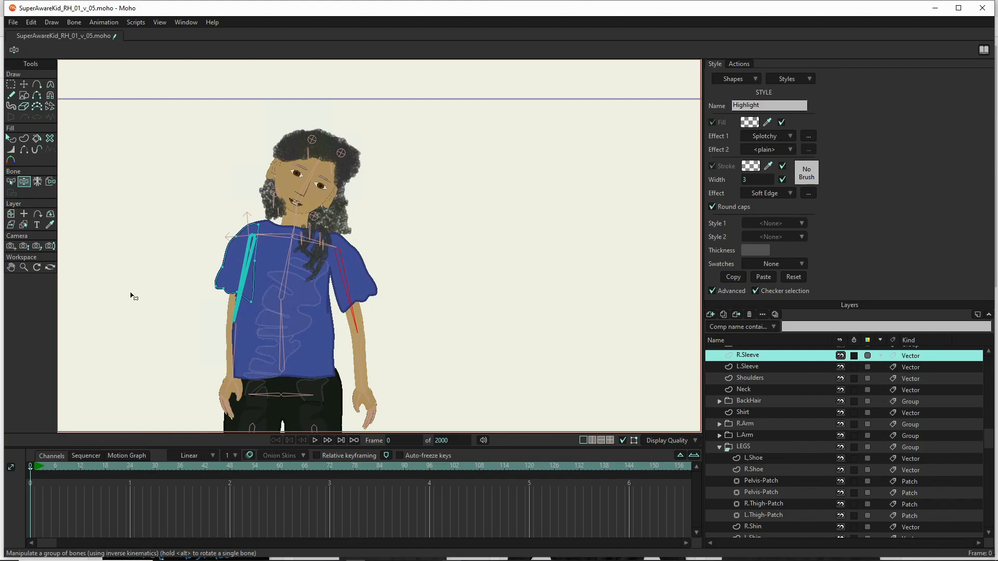
{"action": "scroll", "coordinate": [200, 262], "scroll_direction": "down", "scroll_amount": 1}
{"action": "left_click_drag", "start_coordinate": [204, 272], "coordinate": [181, 238]}
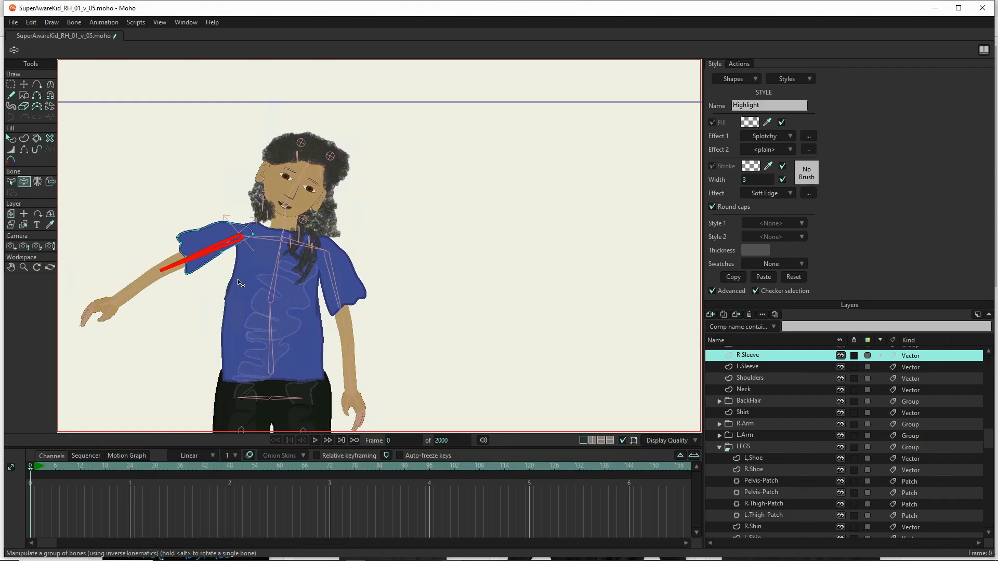
{"action": "left_click_drag", "start_coordinate": [331, 294], "coordinate": [285, 265]}
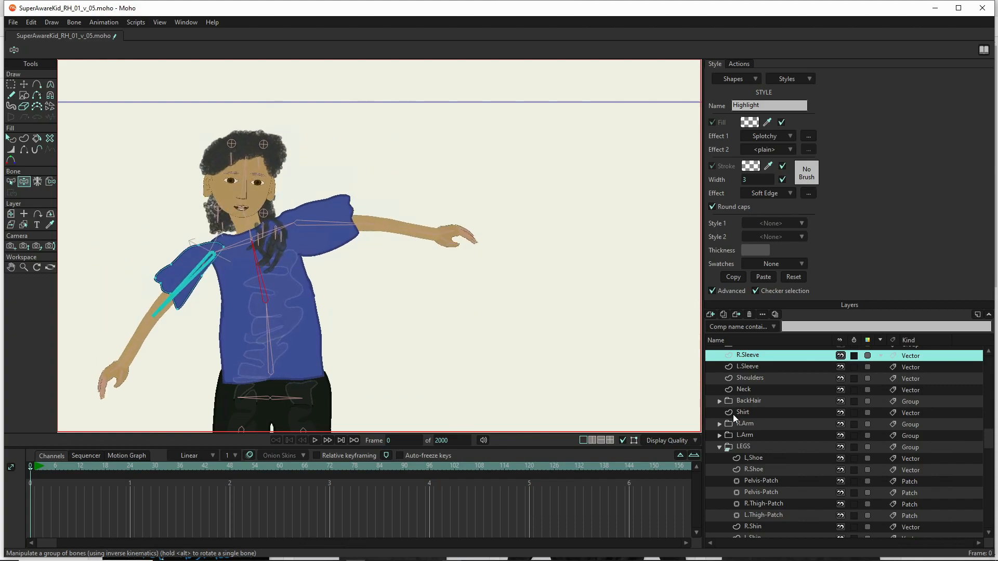
- Examine how the Shoulders, R.Sleeve and L.Sleeve shapes follow the posed arms, looking closely at the L.Sleeve outline
{"action": "left_click", "coordinate": [759, 378]}
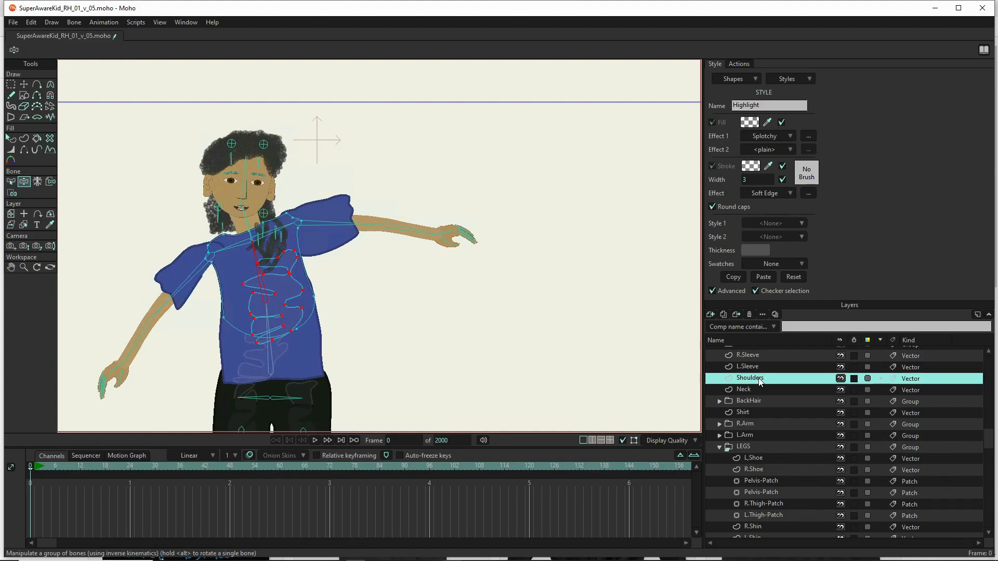
{"action": "left_click", "coordinate": [764, 366]}
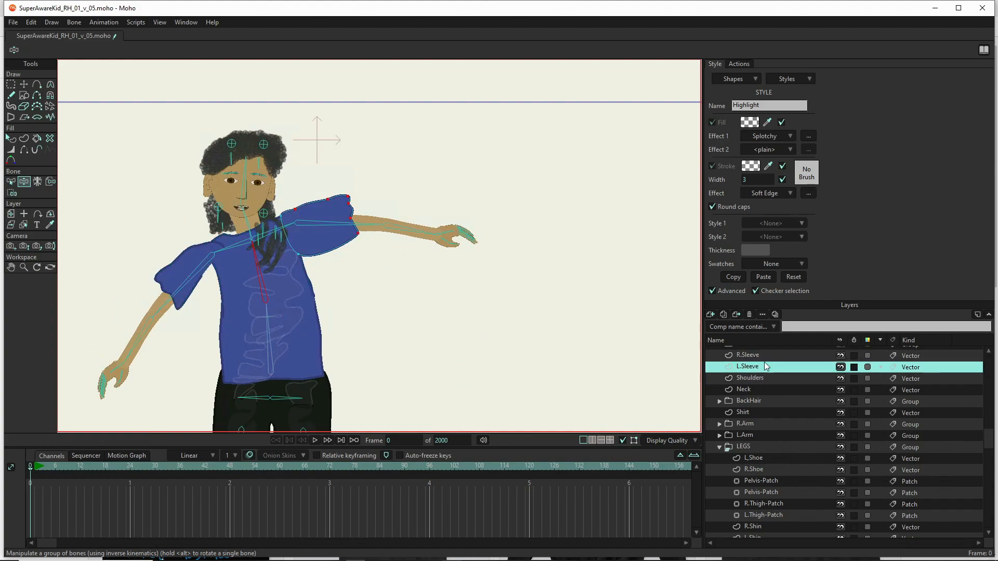
{"action": "left_click", "coordinate": [766, 356]}
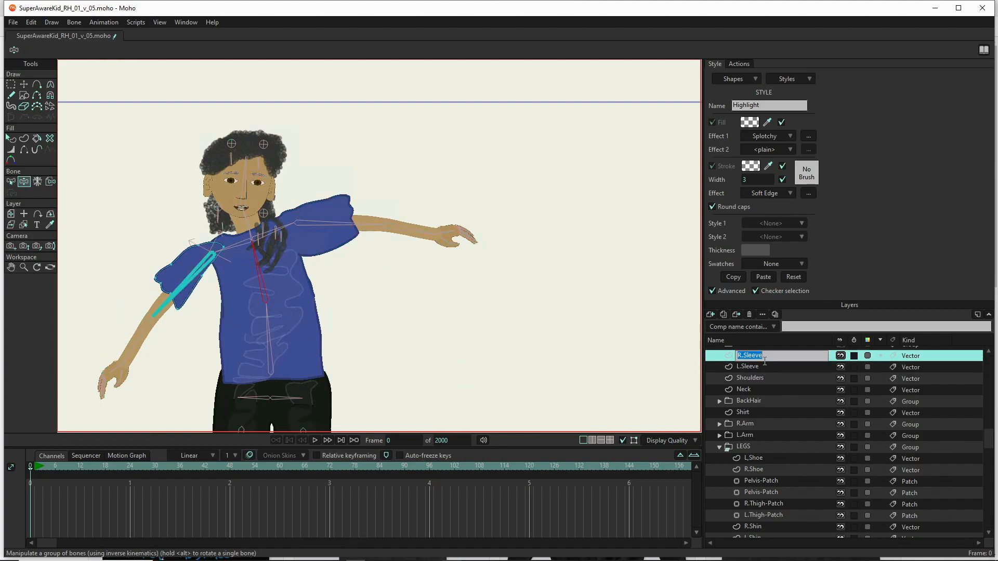
{"action": "left_click", "coordinate": [763, 367]}
{"action": "scroll", "coordinate": [313, 246], "scroll_direction": "up", "scroll_amount": 5}
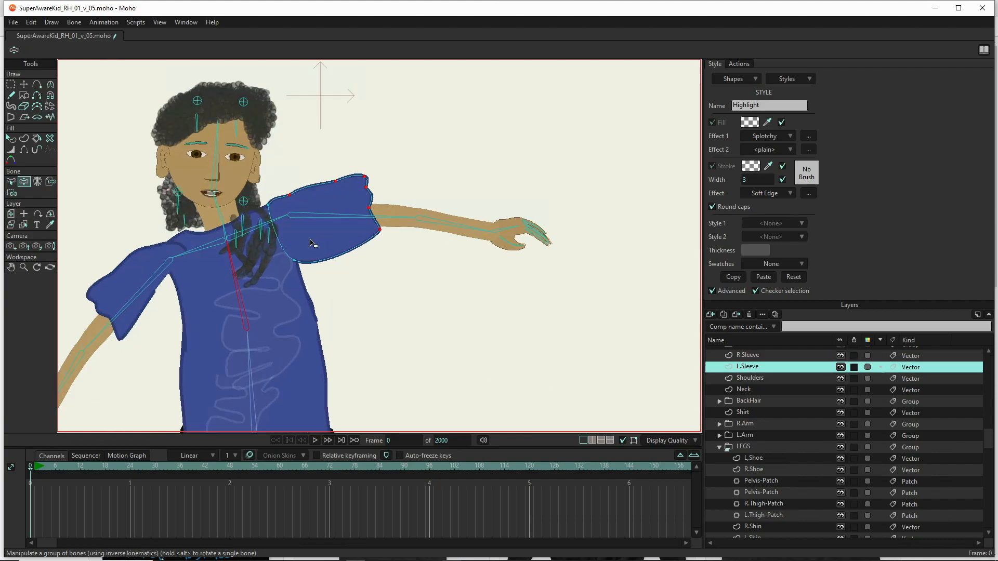
{"action": "scroll", "coordinate": [353, 252], "scroll_direction": "down", "scroll_amount": 3}
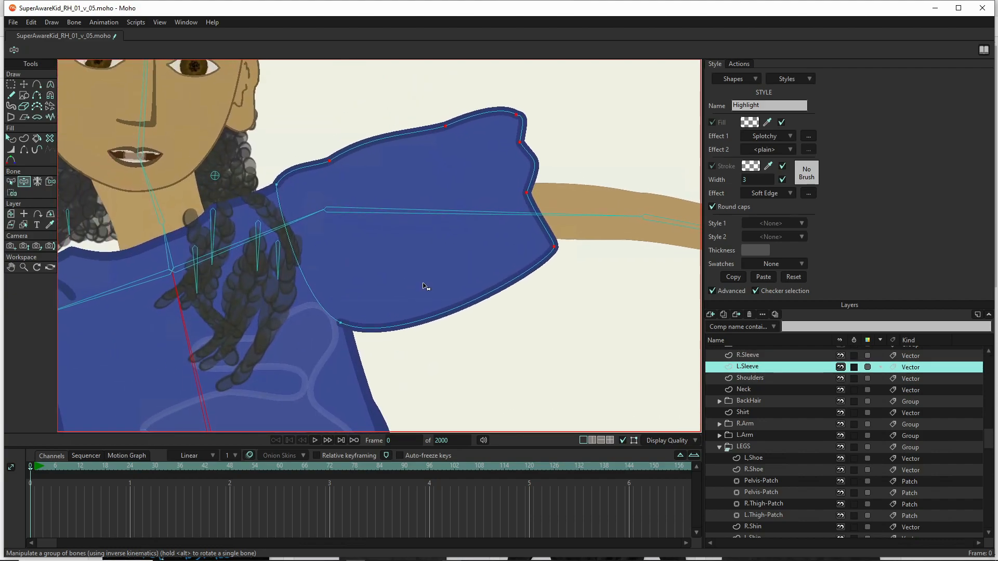
- Inspect with Bind Points which bones the individual points of the L.Sleeve layer are attached to
{"action": "left_click", "coordinate": [50, 181]}
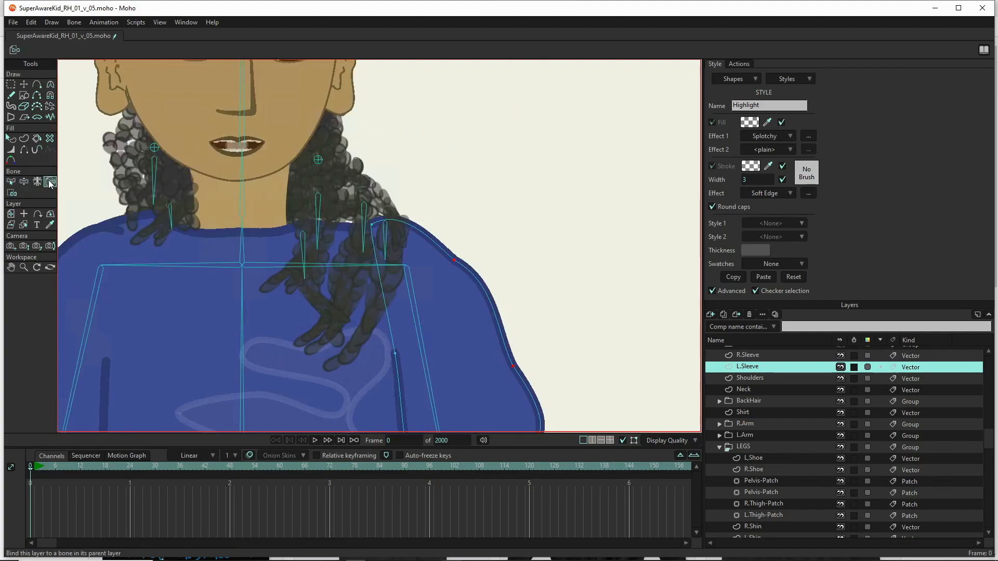
{"action": "left_click", "coordinate": [11, 192]}
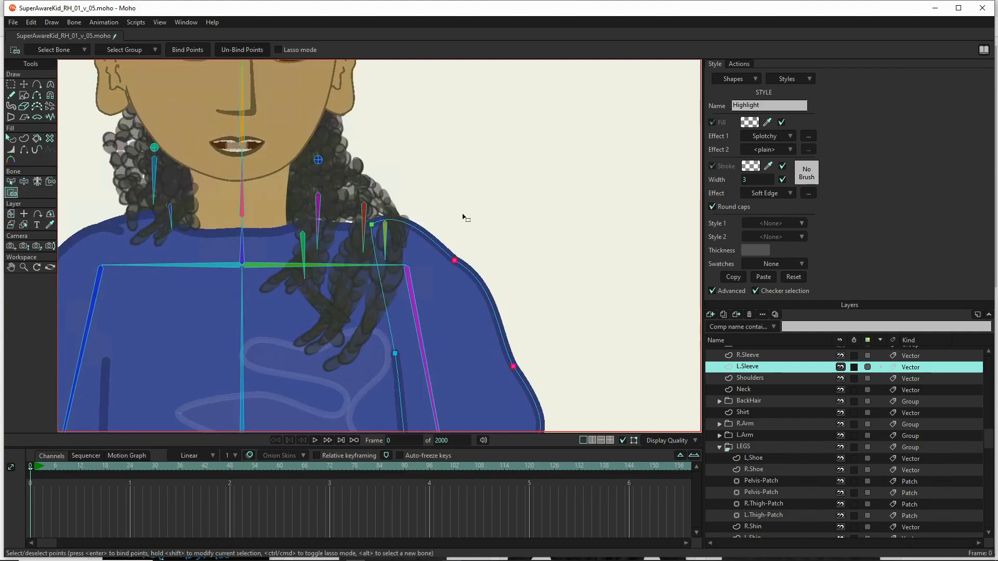
{"action": "scroll", "coordinate": [462, 218], "scroll_direction": "down", "scroll_amount": 3}
{"action": "scroll", "coordinate": [461, 250], "scroll_direction": "up", "scroll_amount": 3}
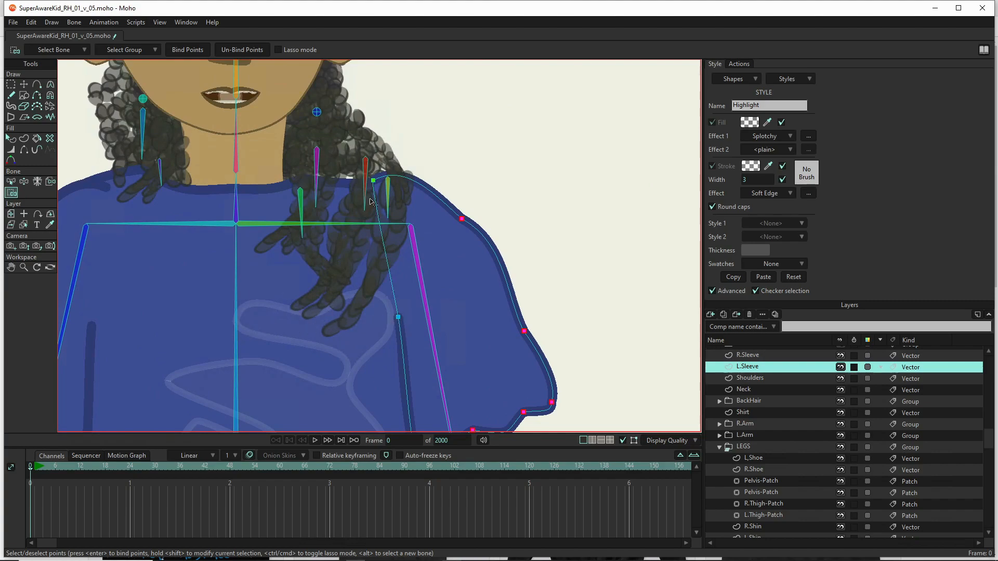
{"action": "scroll", "coordinate": [468, 188], "scroll_direction": "down", "scroll_amount": 5}
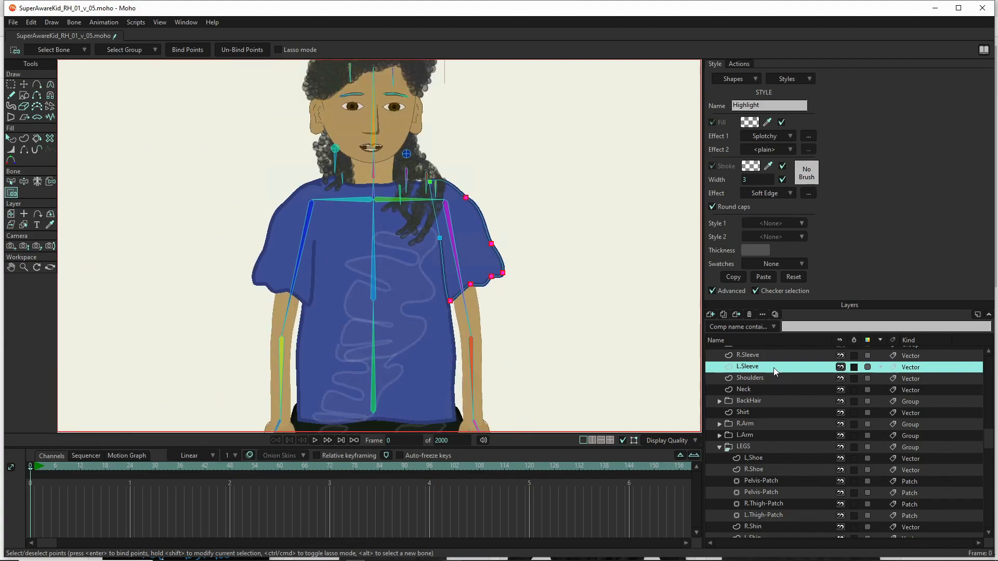
- Release the R.Sleeve layer and its points from their current bone binding
{"action": "left_click", "coordinate": [763, 356]}
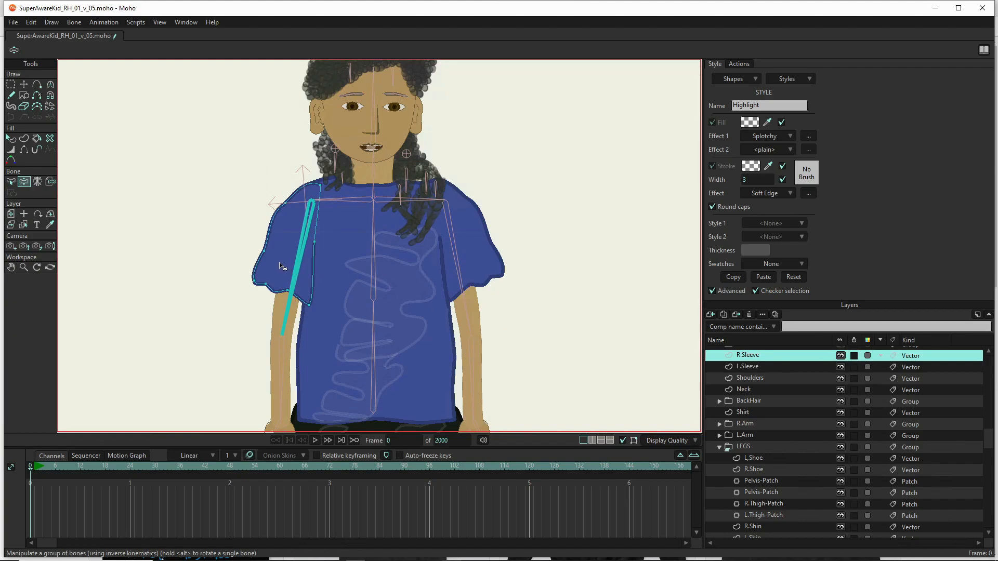
{"action": "left_click", "coordinate": [49, 183]}
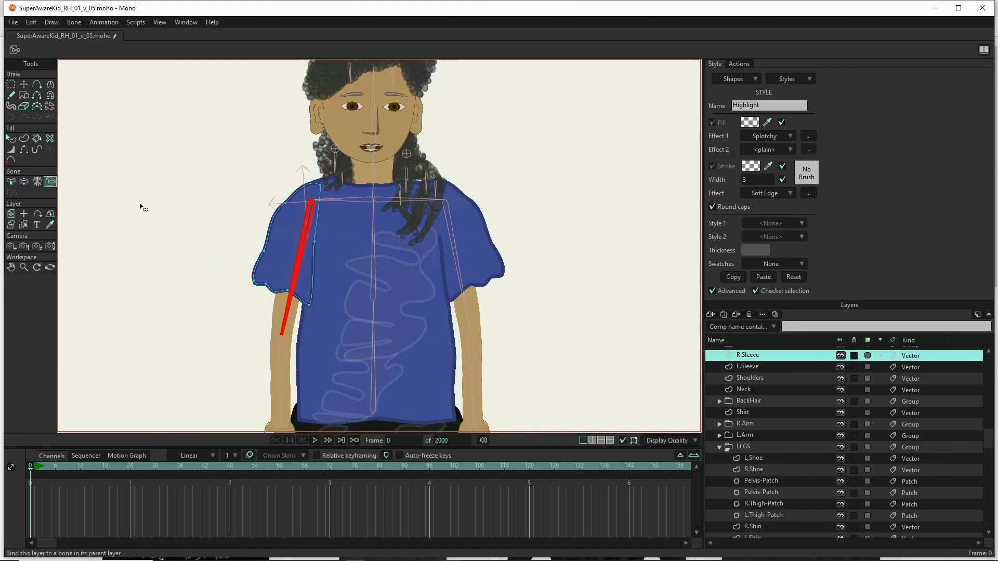
{"action": "left_click", "coordinate": [74, 22]}
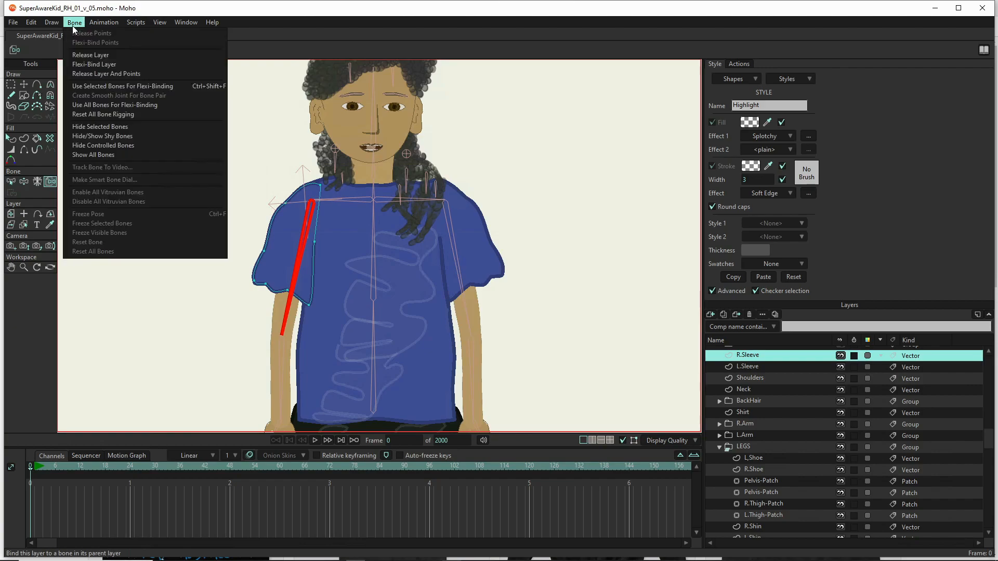
{"action": "left_click", "coordinate": [88, 74]}
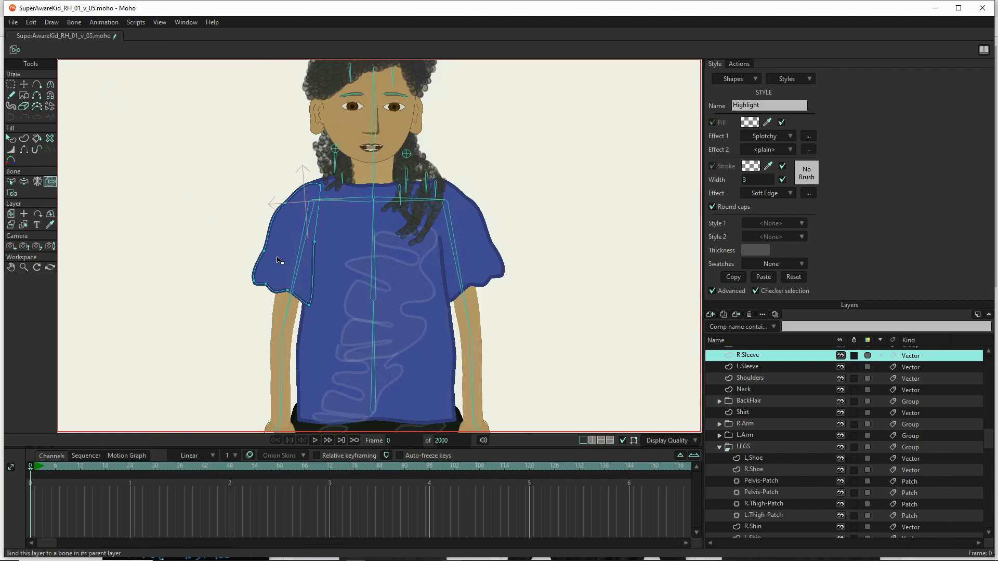
- Bind the points of the R.Sleeve outline to the character's right upper arm bone
{"action": "left_click", "coordinate": [14, 196]}
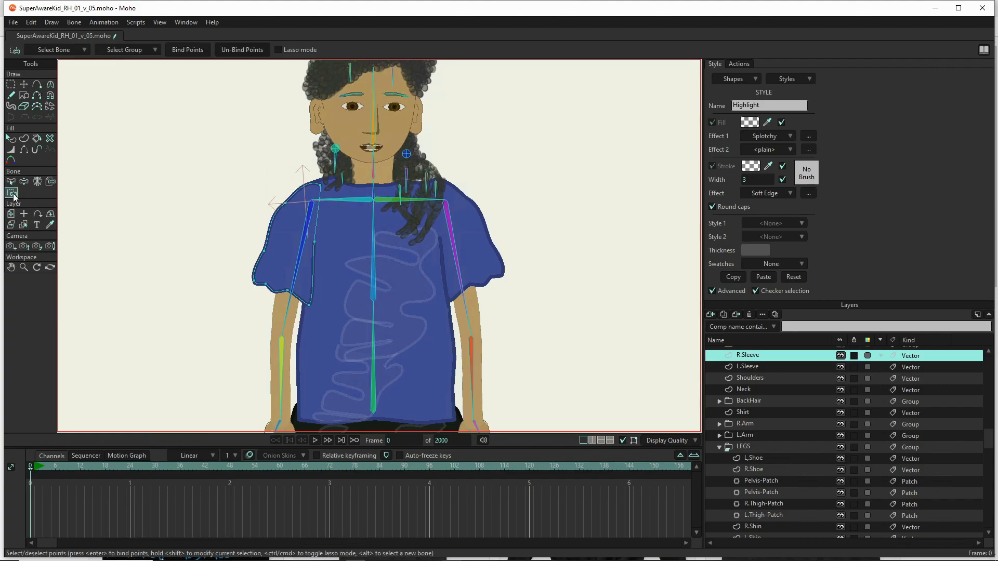
{"action": "key", "text": "z"}
{"action": "left_click", "coordinate": [299, 244]}
{"action": "key", "text": "i"}
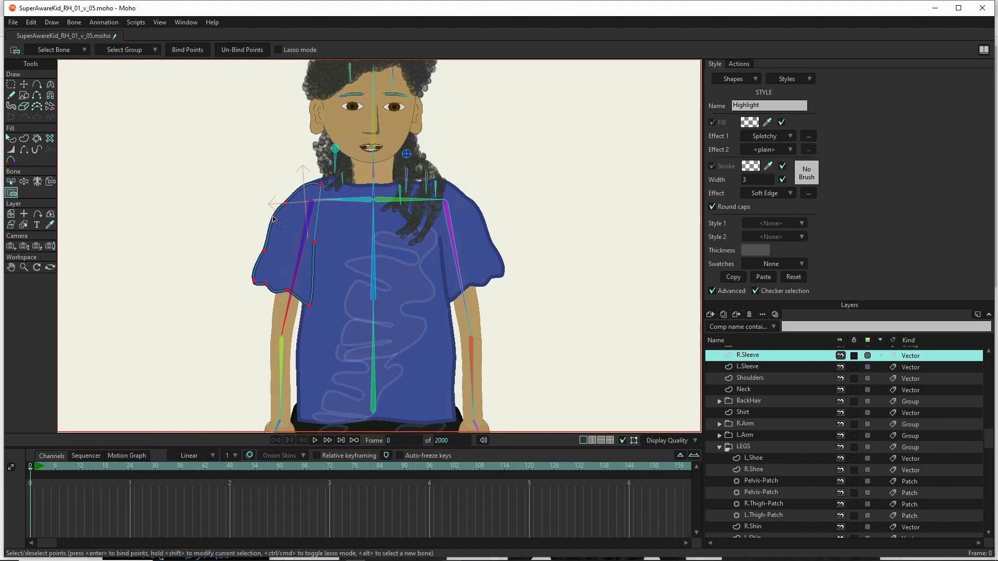
{"action": "left_click", "coordinate": [192, 51]}
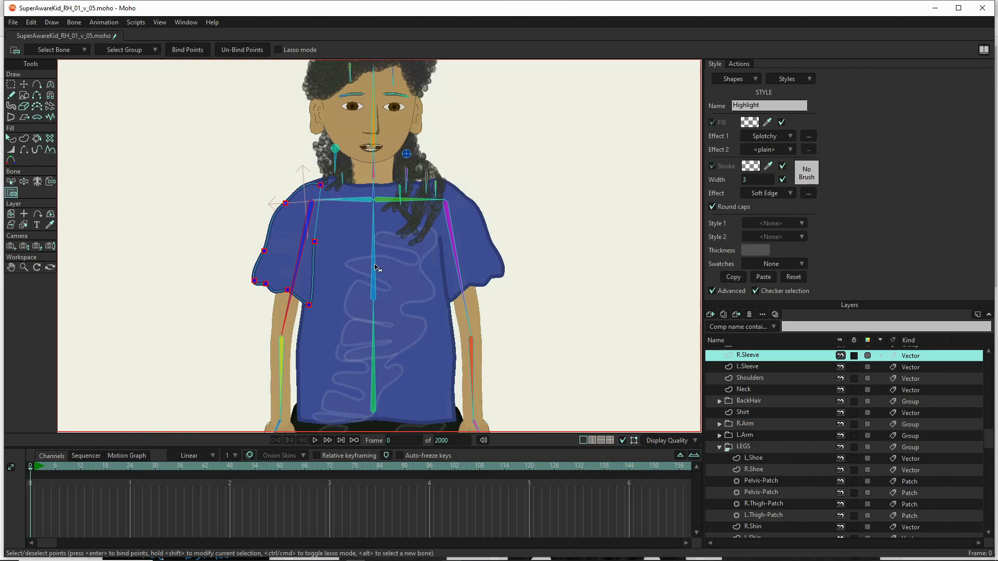
- Rebind the R.Sleeve's inner armpit point to torso bone B3 and its upper inner point to shoulder bone B8
{"action": "key", "text": "b"}
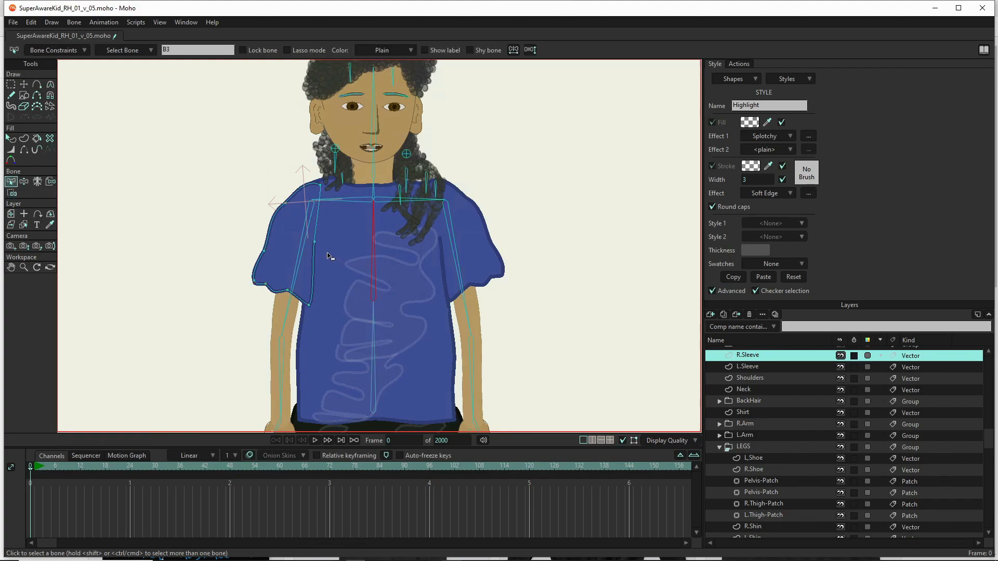
{"action": "key", "text": "i"}
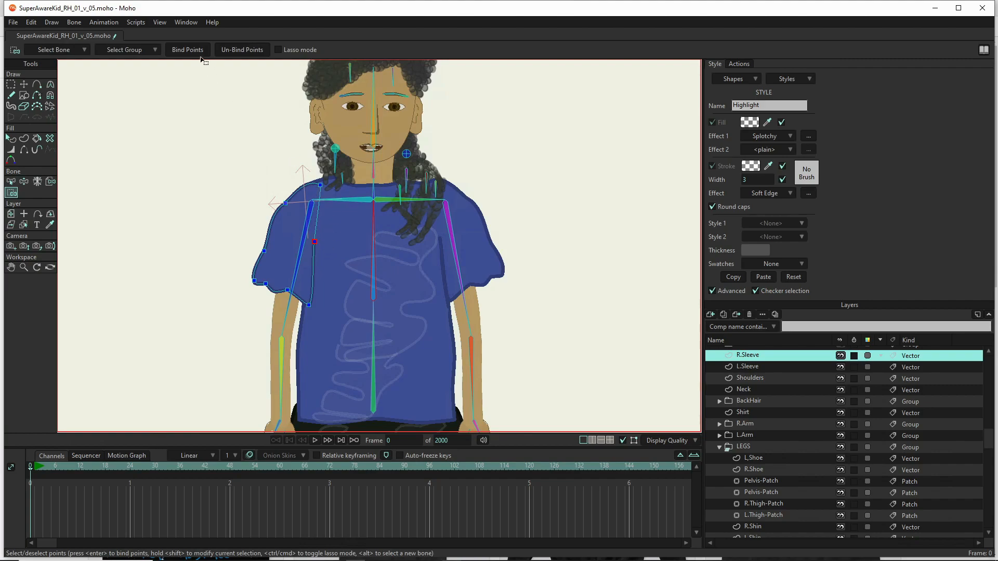
{"action": "key", "text": "b"}
{"action": "left_click", "coordinate": [336, 201]}
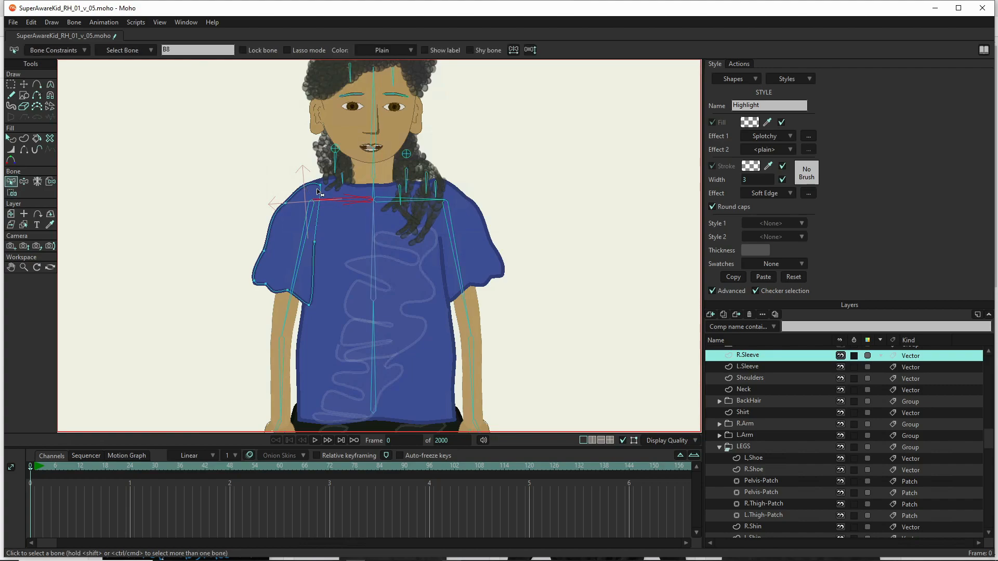
{"action": "key", "text": "i"}
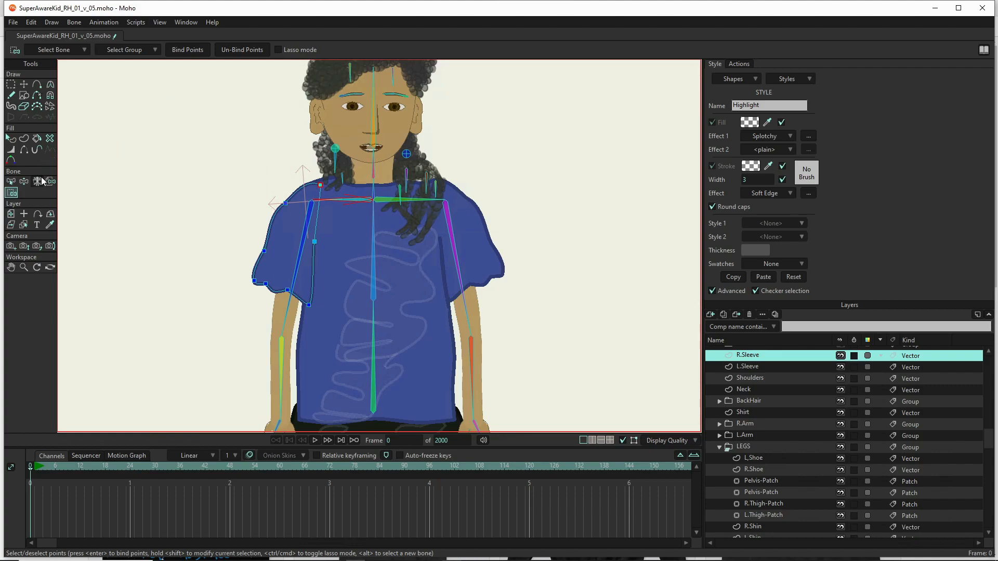
- Swing the character's right arm inward, outward and overhead with Manipulate Bones to test the R.Sleeve's deformation
{"action": "left_click", "coordinate": [25, 182]}
{"action": "left_click_drag", "start_coordinate": [283, 260], "coordinate": [141, 413]}
{"action": "left_click_drag", "start_coordinate": [405, 259], "coordinate": [381, 260]}
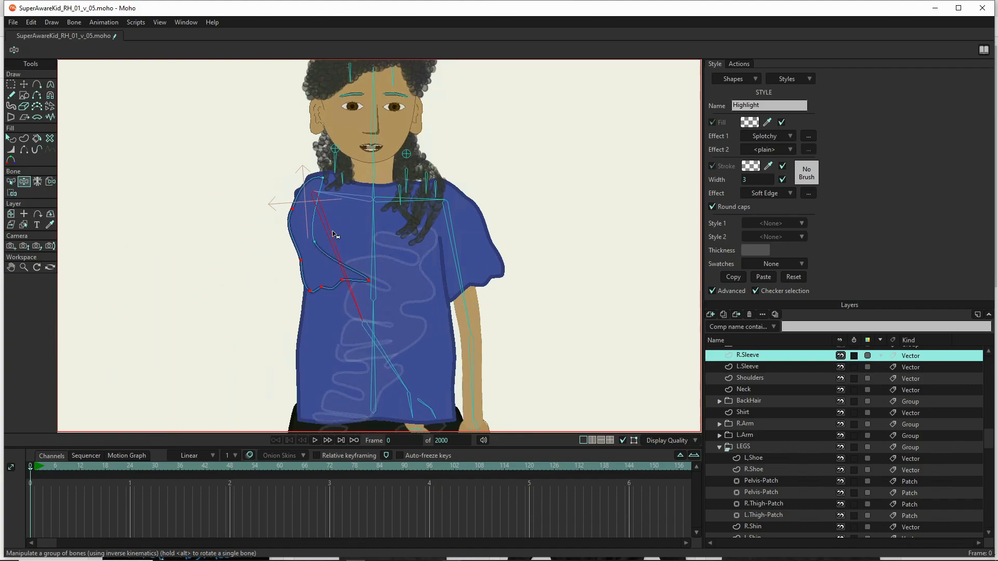
{"action": "left_click_drag", "start_coordinate": [338, 258], "coordinate": [88, 244]}
{"action": "left_click_drag", "start_coordinate": [329, 3], "coordinate": [387, 25]}
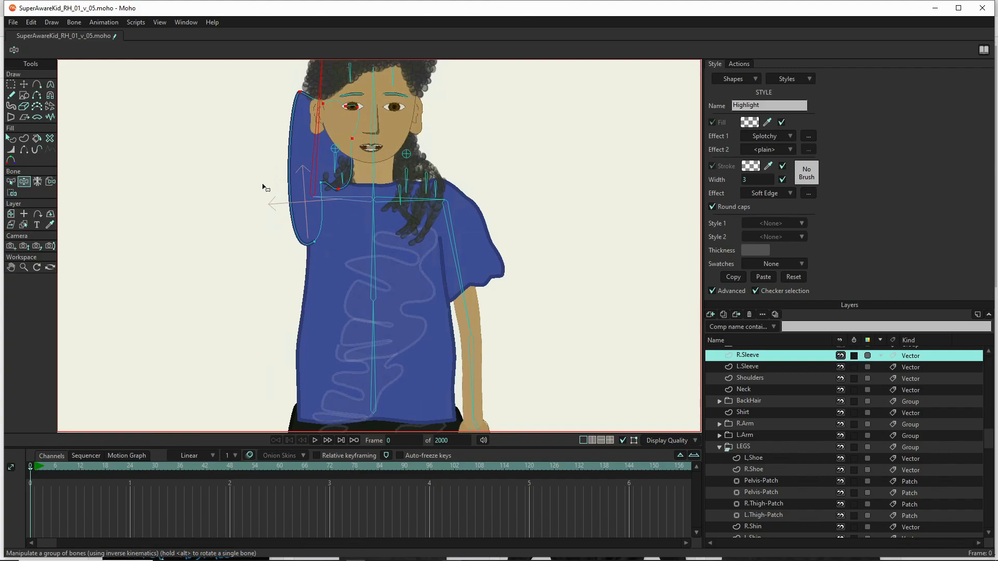
{"action": "left_click_drag", "start_coordinate": [318, 139], "coordinate": [494, 388]}
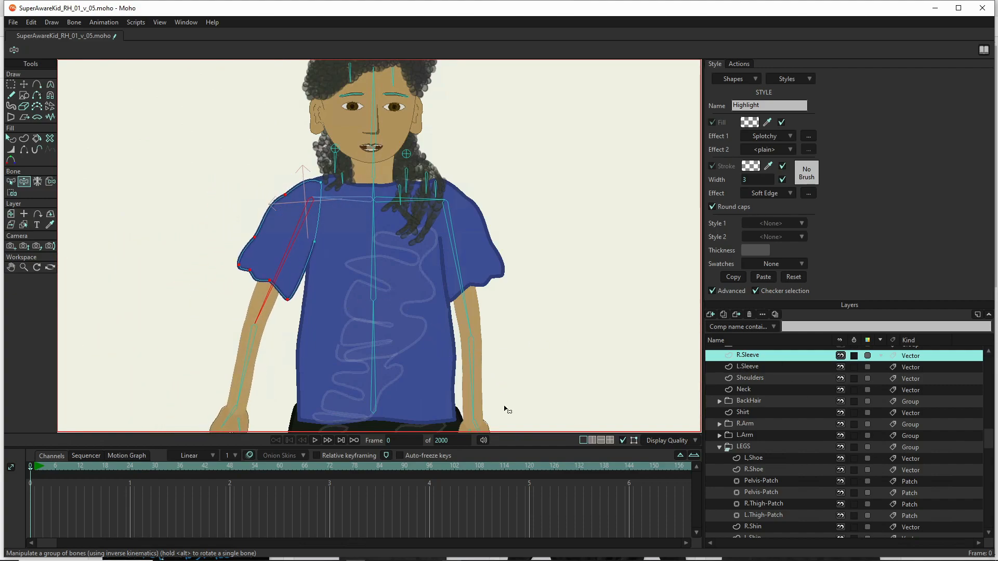
- Show the SUPER AWARE KID _blue_.png reference image layer
{"action": "scroll", "coordinate": [94, 252], "scroll_direction": "down", "scroll_amount": 4}
{"action": "scroll", "coordinate": [157, 269], "scroll_direction": "up", "scroll_amount": 3}
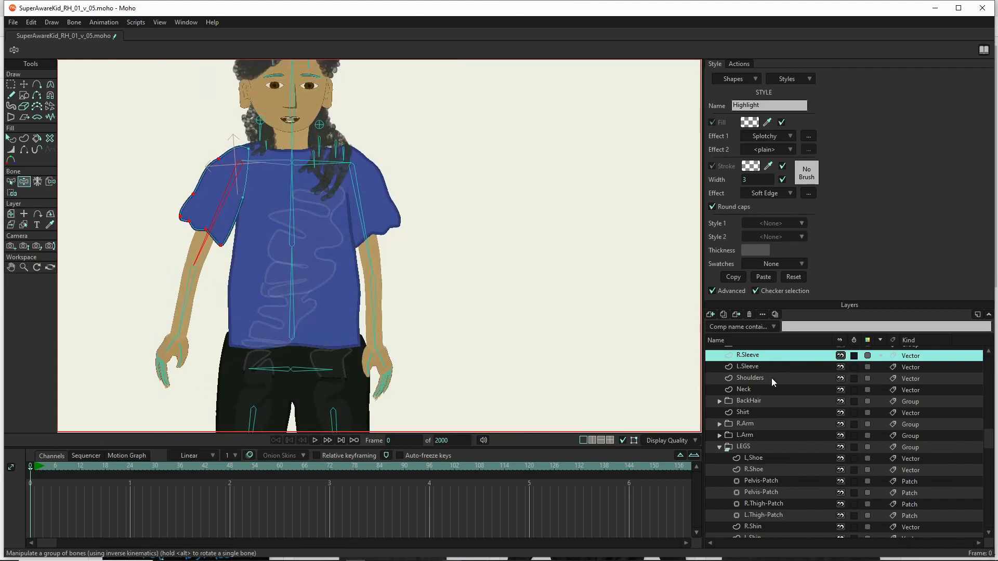
{"action": "scroll", "coordinate": [771, 378], "scroll_direction": "up", "scroll_amount": 3}
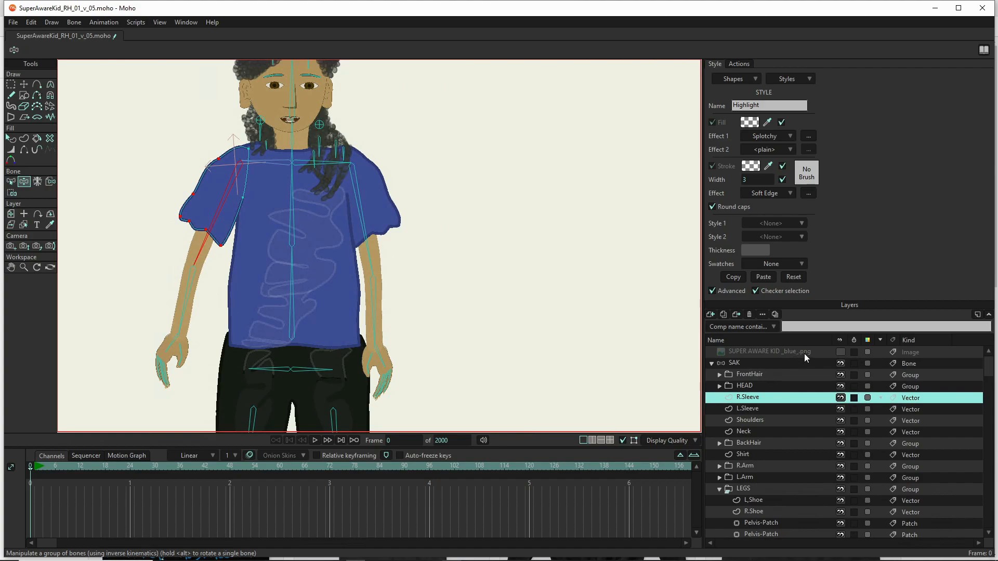
{"action": "left_click", "coordinate": [841, 352]}
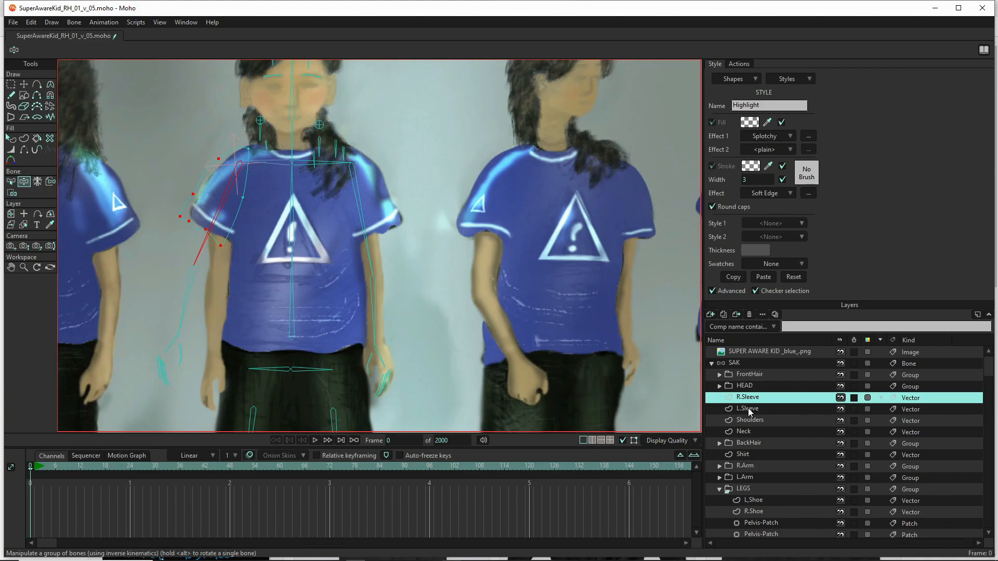
- Adjust the side and shoulder points of the Shoulders layer with Transform Points to match the reference shirt
{"action": "left_click", "coordinate": [760, 421]}
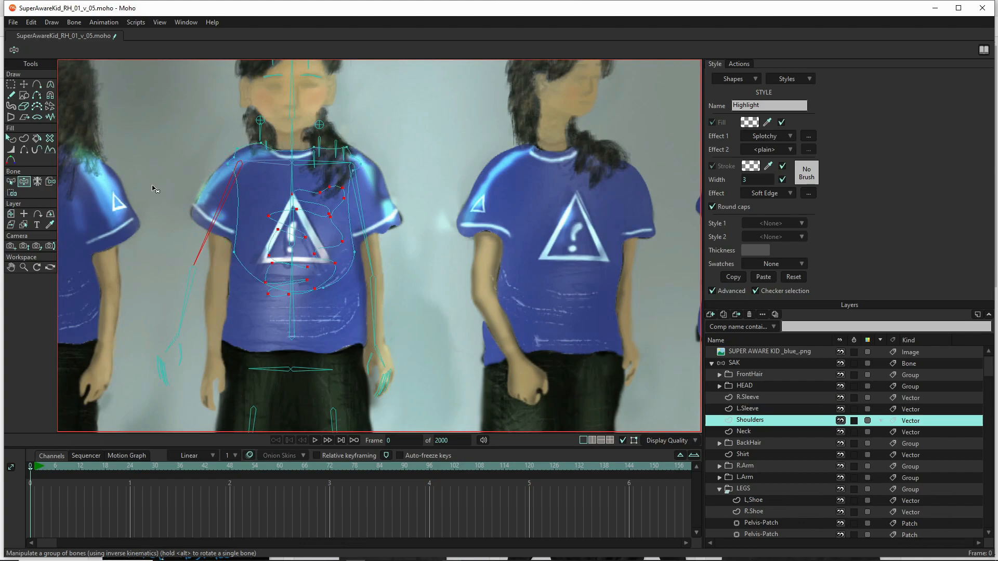
{"action": "key", "text": "t"}
{"action": "left_click", "coordinate": [360, 257]}
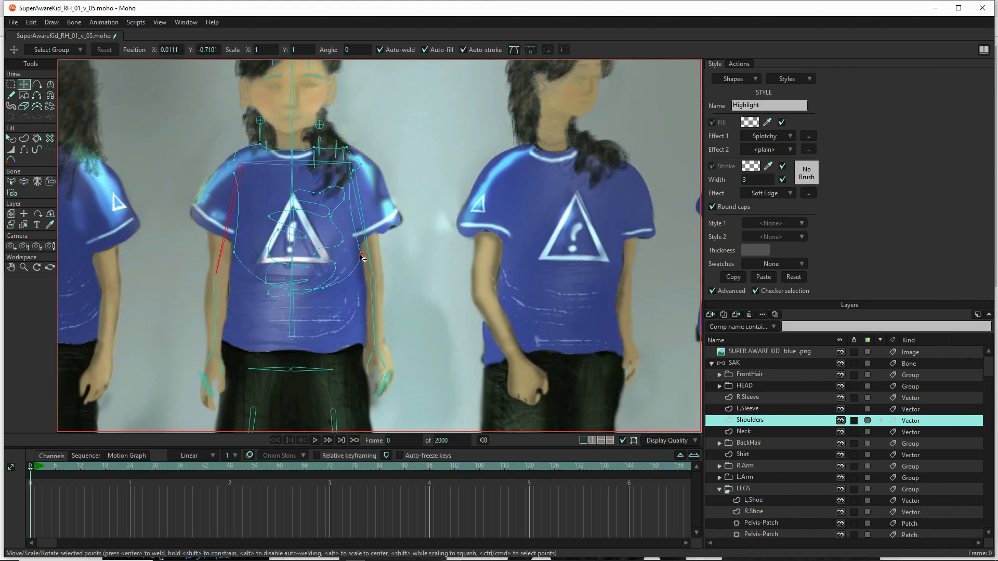
{"action": "left_click", "coordinate": [361, 255]}
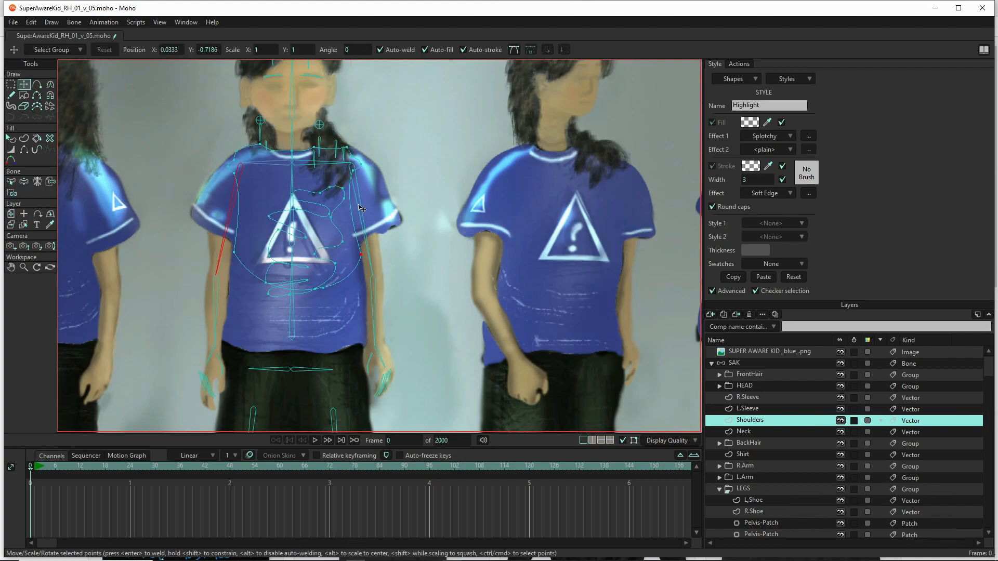
{"action": "left_click", "coordinate": [232, 256]}
{"action": "left_click", "coordinate": [355, 181]}
{"action": "left_click", "coordinate": [234, 183]}
{"action": "left_click", "coordinate": [222, 170]}
{"action": "left_click_drag", "start_coordinate": [224, 177], "coordinate": [234, 158]}
- Move the Shirt layer's points along both sides and the hem corners outward to match the reference shirt's outline
{"action": "left_click", "coordinate": [762, 453]}
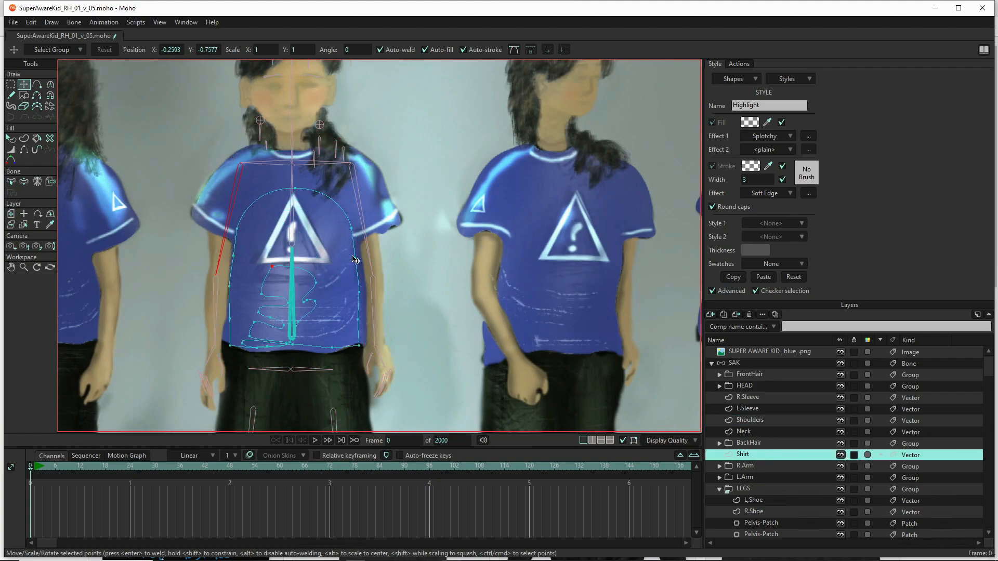
{"action": "left_click", "coordinate": [354, 227]}
{"action": "left_click", "coordinate": [361, 259]}
{"action": "left_click_drag", "start_coordinate": [358, 293], "coordinate": [363, 292]}
{"action": "left_click", "coordinate": [367, 324]}
{"action": "left_click_drag", "start_coordinate": [359, 346], "coordinate": [365, 345]}
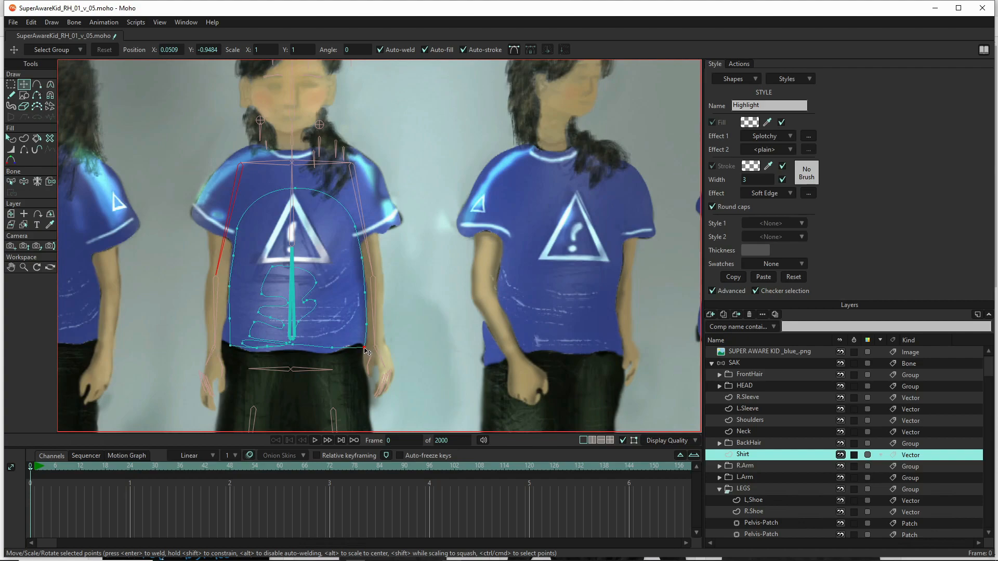
{"action": "left_click_drag", "start_coordinate": [332, 347], "coordinate": [229, 321]}
{"action": "left_click", "coordinate": [229, 285]}
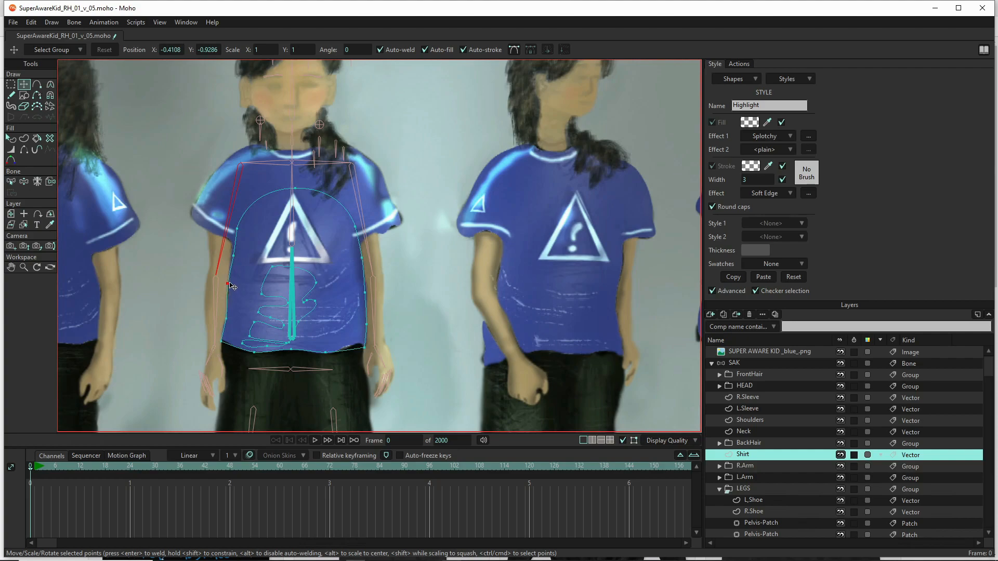
{"action": "left_click", "coordinate": [233, 249]}
- Add a point to the Shirt's hem near the character's left corner, fit it to the reference and adjust the corner's curvature
{"action": "scroll", "coordinate": [251, 272], "scroll_direction": "down", "scroll_amount": 2}
{"action": "scroll", "coordinate": [313, 336], "scroll_direction": "up", "scroll_amount": 6}
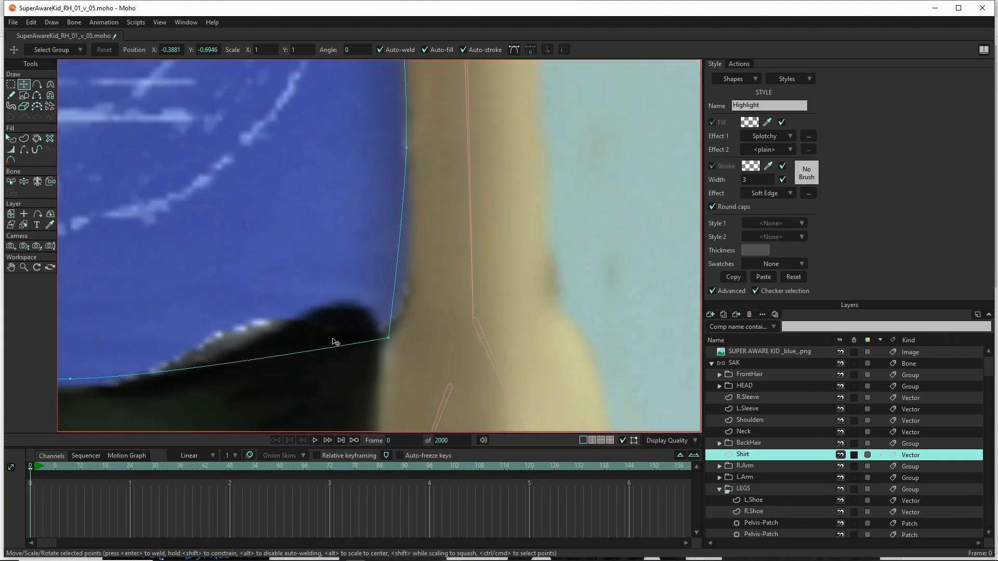
{"action": "key", "text": "a"}
{"action": "left_click_drag", "start_coordinate": [333, 347], "coordinate": [415, 328]}
{"action": "key", "text": "c"}
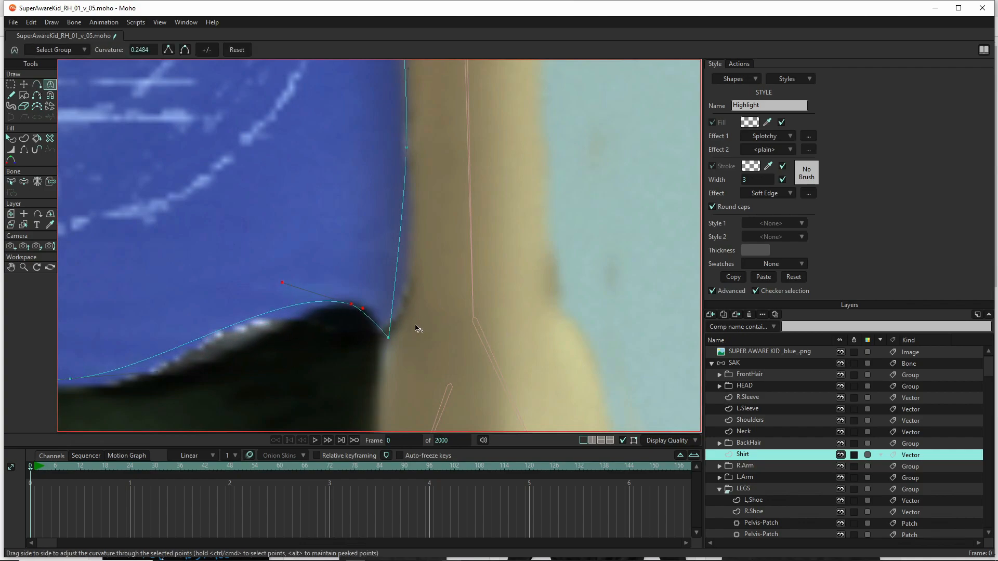
{"action": "left_click_drag", "start_coordinate": [288, 282], "coordinate": [401, 348]}
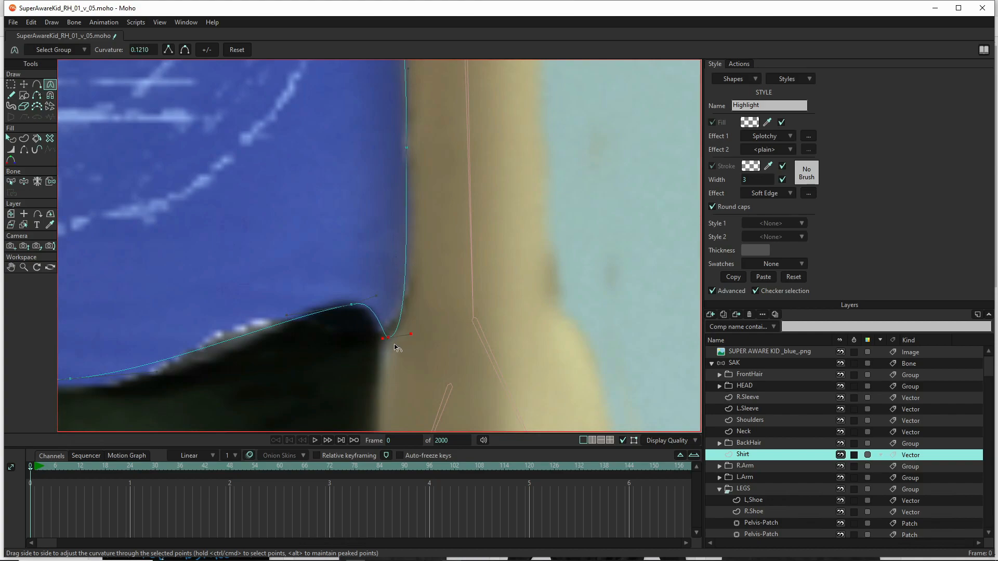
- Move the Shirt's hem corner point on the character's left inward and adjust its curvature to fit the reference
{"action": "key", "text": "t"}
{"action": "left_click_drag", "start_coordinate": [391, 343], "coordinate": [381, 337]}
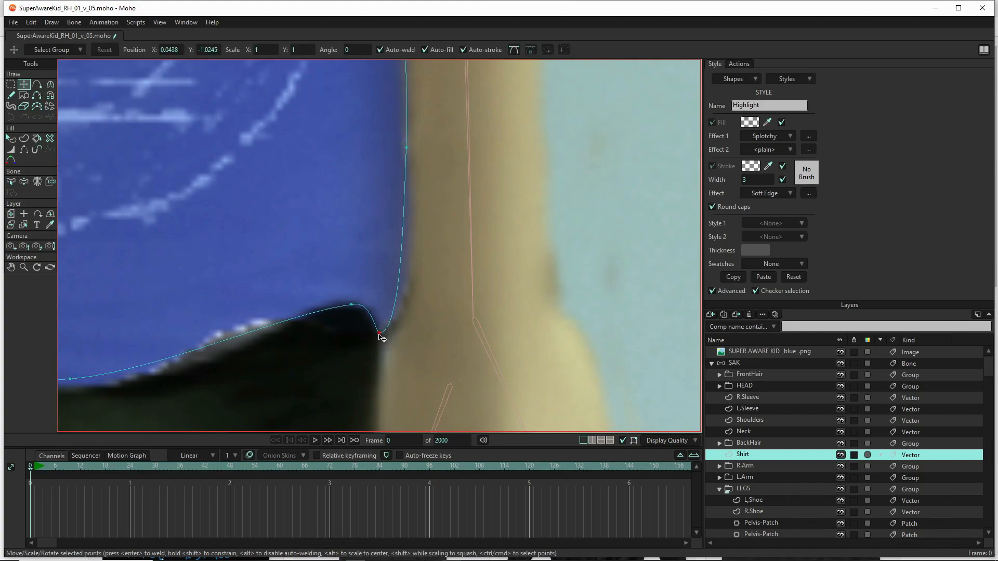
{"action": "key", "text": "c"}
{"action": "left_click_drag", "start_coordinate": [407, 331], "coordinate": [424, 313]}
- Adjust the curvature handles along the Shirt's lower side on the character's left to follow the reference edge
{"action": "left_click_drag", "start_coordinate": [410, 147], "coordinate": [405, 331]}
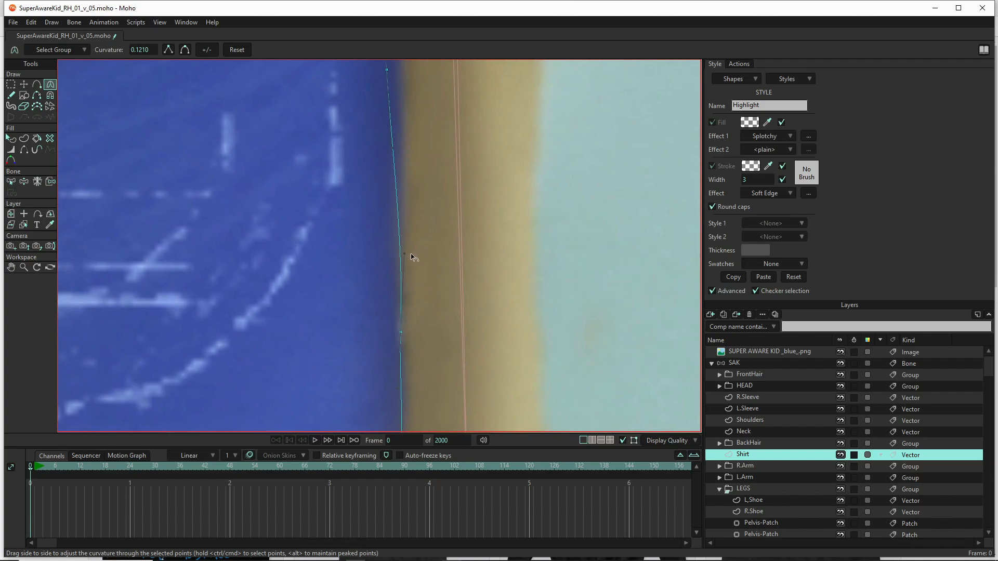
{"action": "left_click_drag", "start_coordinate": [405, 254], "coordinate": [398, 252]}
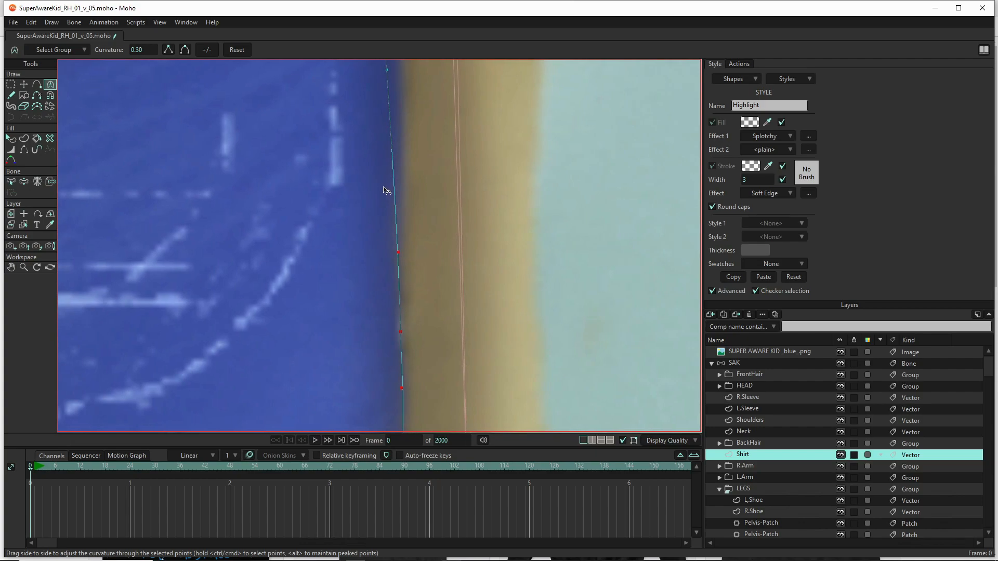
{"action": "left_click_drag", "start_coordinate": [388, 120], "coordinate": [436, 269]}
{"action": "left_click_drag", "start_coordinate": [428, 390], "coordinate": [416, 388]}
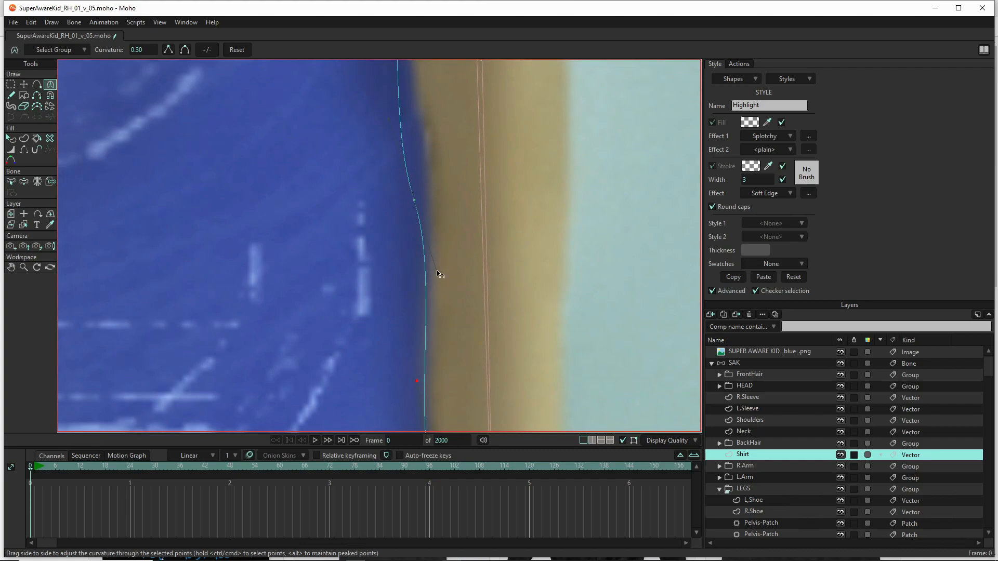
- Move the Shirt's waist-side point on the character's left upward along the reference edge with Transform Points
{"action": "left_click", "coordinate": [422, 206]}
{"action": "key", "text": "t"}
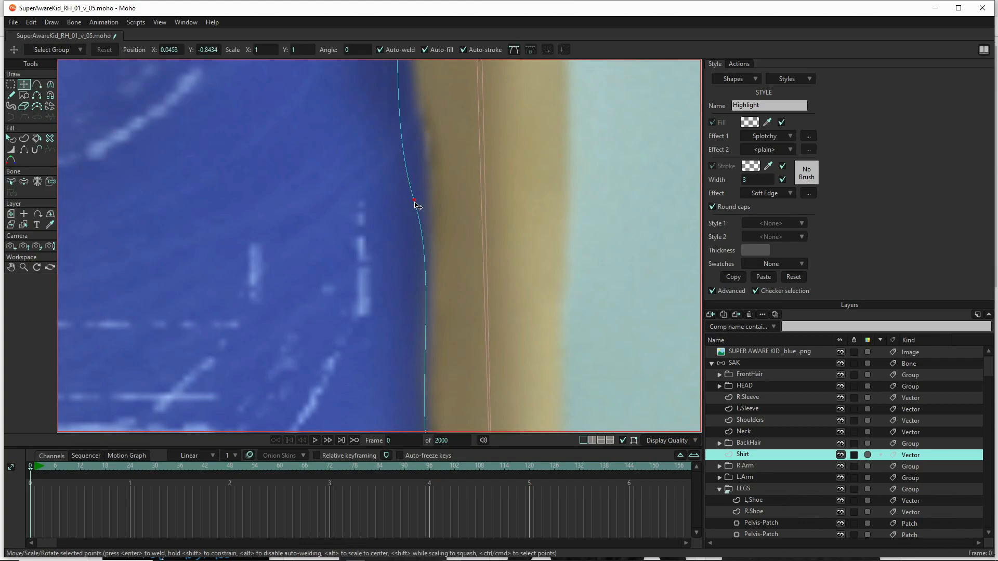
{"action": "left_click_drag", "start_coordinate": [417, 203], "coordinate": [417, 122]}
- Adjust the curvature of the Shirt's side points below the character's left sleeve to match the reference
{"action": "scroll", "coordinate": [440, 244], "scroll_direction": "down", "scroll_amount": 3}
{"action": "left_click_drag", "start_coordinate": [470, 177], "coordinate": [483, 392]}
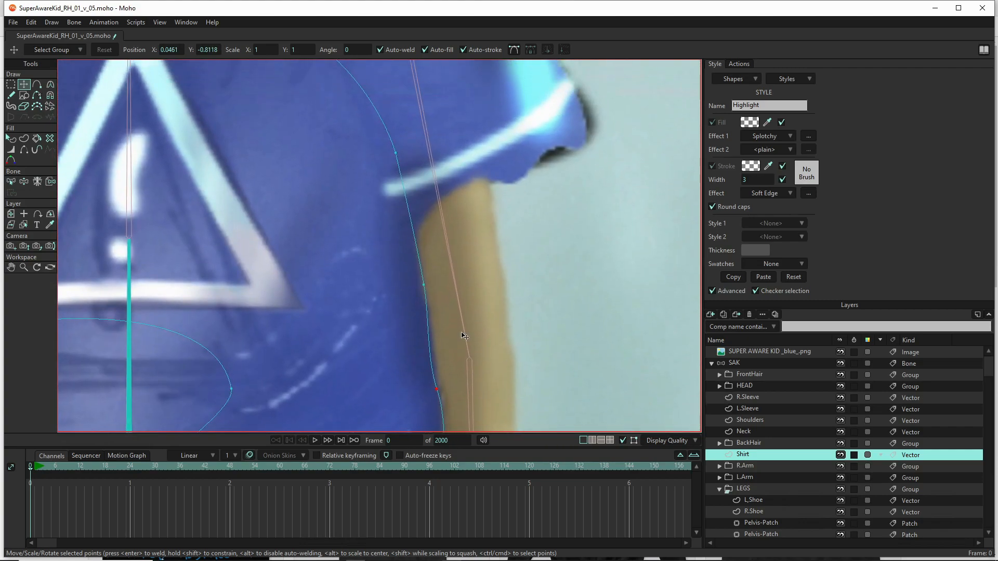
{"action": "left_click", "coordinate": [424, 285]}
{"action": "left_click", "coordinate": [437, 390]}
{"action": "key", "text": "c"}
{"action": "left_click_drag", "start_coordinate": [427, 360], "coordinate": [431, 351]}
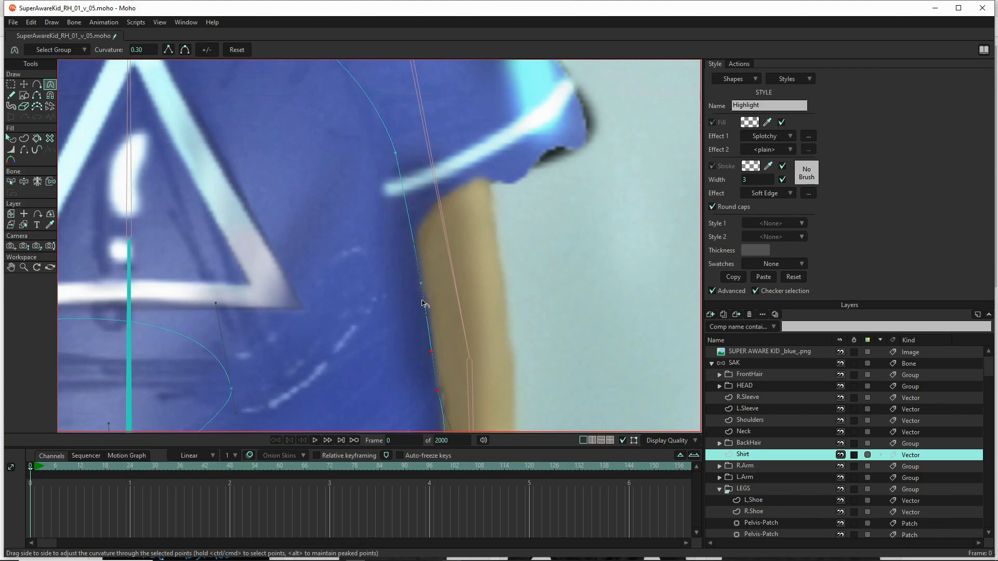
{"action": "left_click_drag", "start_coordinate": [426, 316], "coordinate": [431, 315]}
{"action": "left_click_drag", "start_coordinate": [414, 244], "coordinate": [416, 235]}
- Adjust the curvature of the Shirt's upper side point on the character's right to match the reference
{"action": "scroll", "coordinate": [477, 223], "scroll_direction": "down", "scroll_amount": 5}
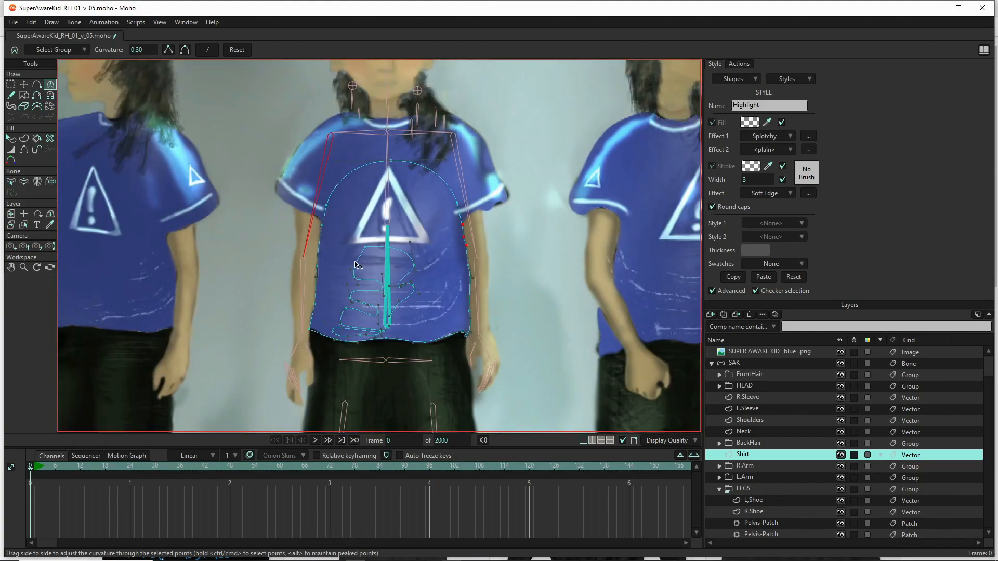
{"action": "scroll", "coordinate": [359, 265], "scroll_direction": "up", "scroll_amount": 5}
{"action": "scroll", "coordinate": [299, 198], "scroll_direction": "up", "scroll_amount": 3}
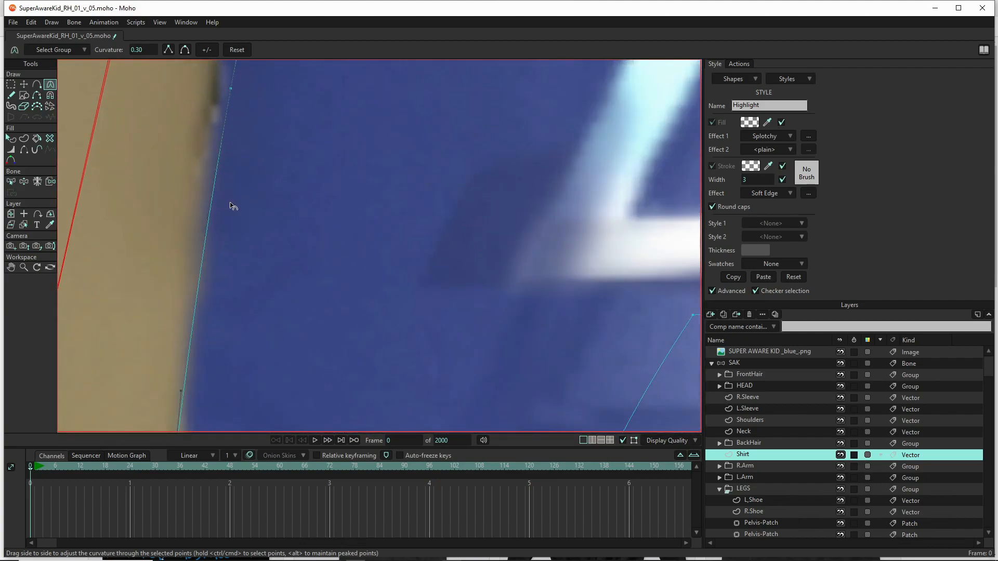
{"action": "mouse_move", "coordinate": [182, 384]}
{"action": "left_mouse_down"}
{"action": "mouse_move", "coordinate": [193, 387]}
{"action": "mouse_move", "coordinate": [186, 380]}
{"action": "left_mouse_up"}
{"action": "scroll", "coordinate": [230, 196], "scroll_direction": "down", "scroll_amount": 3}
- Move the Shirt's underarm and waist points on the character's right onto the reference edge with Transform Points
{"action": "left_click", "coordinate": [239, 162]}
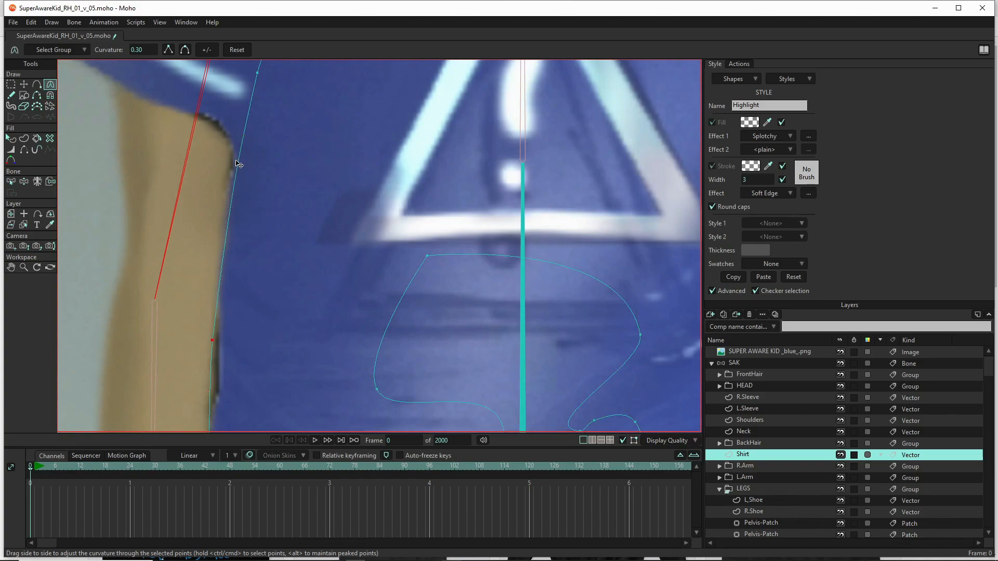
{"action": "key", "text": "t"}
{"action": "left_click", "coordinate": [236, 164]}
{"action": "left_click_drag", "start_coordinate": [235, 162], "coordinate": [234, 160]}
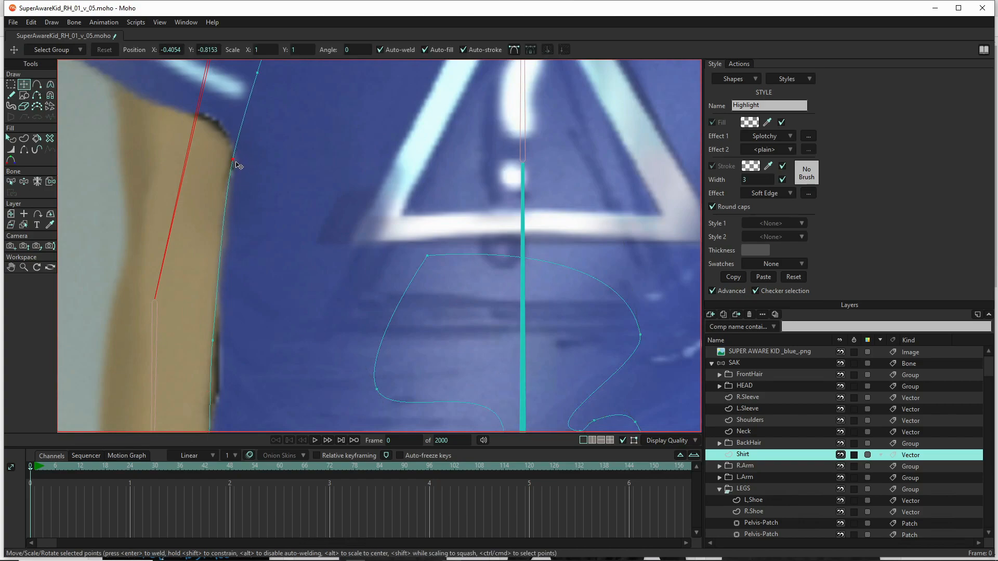
{"action": "scroll", "coordinate": [271, 270], "scroll_direction": "down", "scroll_amount": 1}
{"action": "left_click_drag", "start_coordinate": [270, 270], "coordinate": [277, 151]}
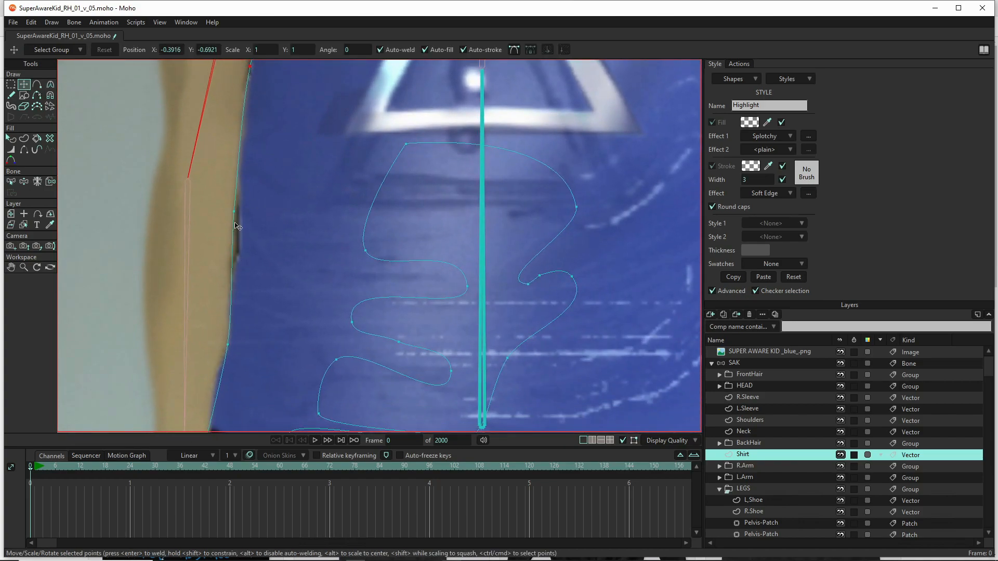
{"action": "left_click_drag", "start_coordinate": [236, 212], "coordinate": [241, 208]}
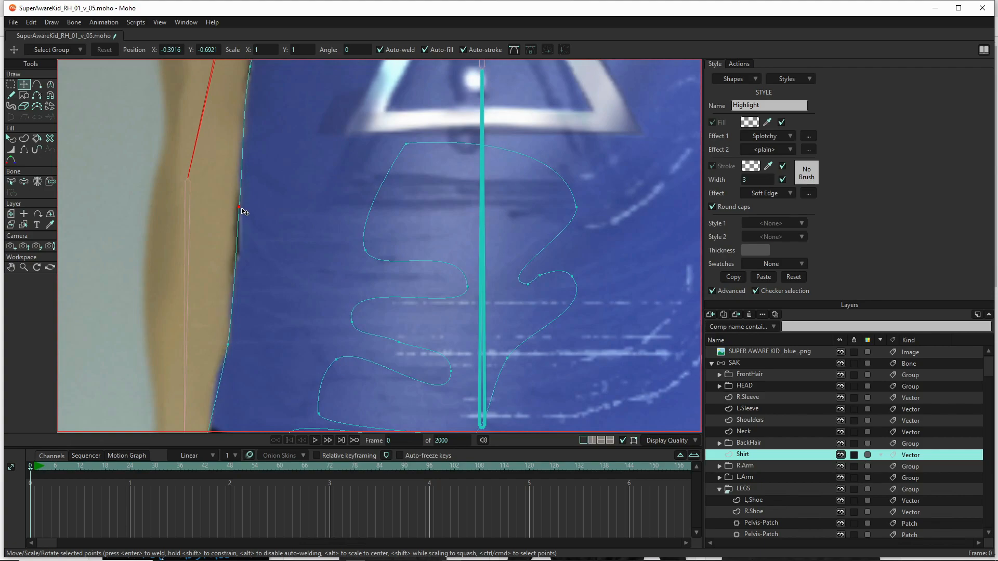
- Adjust the curvature handles along the Shirt's lower side on the character's right so the edge follows the reference down to the hem
{"action": "left_click_drag", "start_coordinate": [244, 351], "coordinate": [218, 301]}
{"action": "key", "text": "c"}
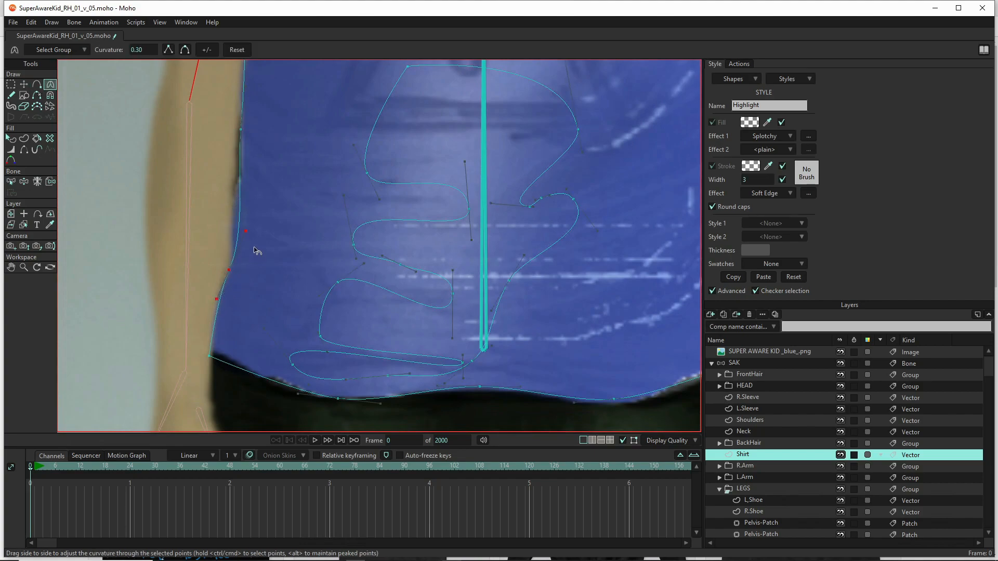
{"action": "left_click_drag", "start_coordinate": [250, 230], "coordinate": [240, 222]}
{"action": "left_click", "coordinate": [239, 135]}
{"action": "left_click_drag", "start_coordinate": [238, 174], "coordinate": [243, 176]}
{"action": "left_click", "coordinate": [234, 268]}
{"action": "left_click_drag", "start_coordinate": [245, 219], "coordinate": [238, 209]}
{"action": "left_click_drag", "start_coordinate": [241, 155], "coordinate": [249, 161]}
{"action": "left_click_drag", "start_coordinate": [226, 212], "coordinate": [244, 198]}
{"action": "scroll", "coordinate": [252, 207], "scroll_direction": "down", "scroll_amount": 5}
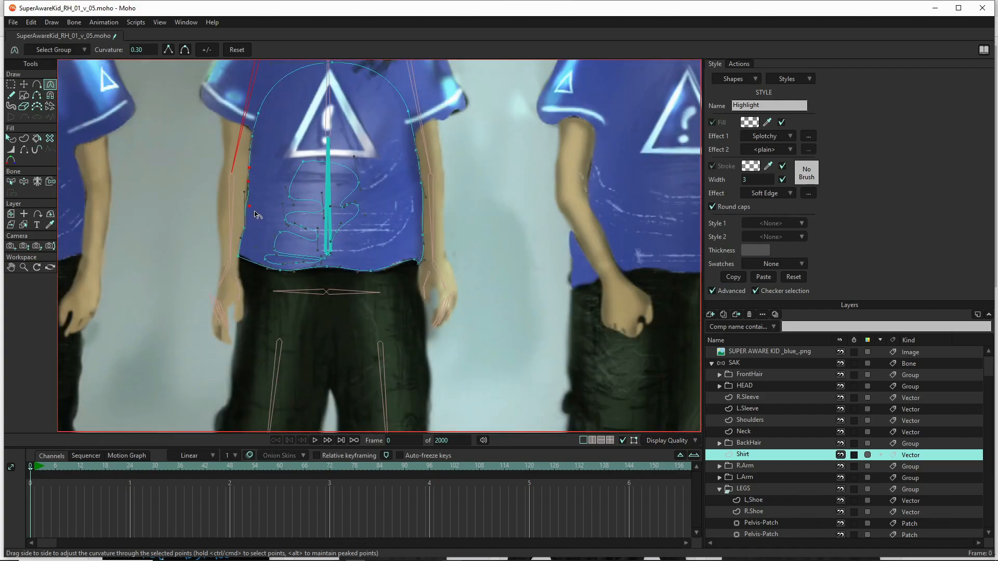
{"action": "scroll", "coordinate": [240, 240], "scroll_direction": "up", "scroll_amount": 6}
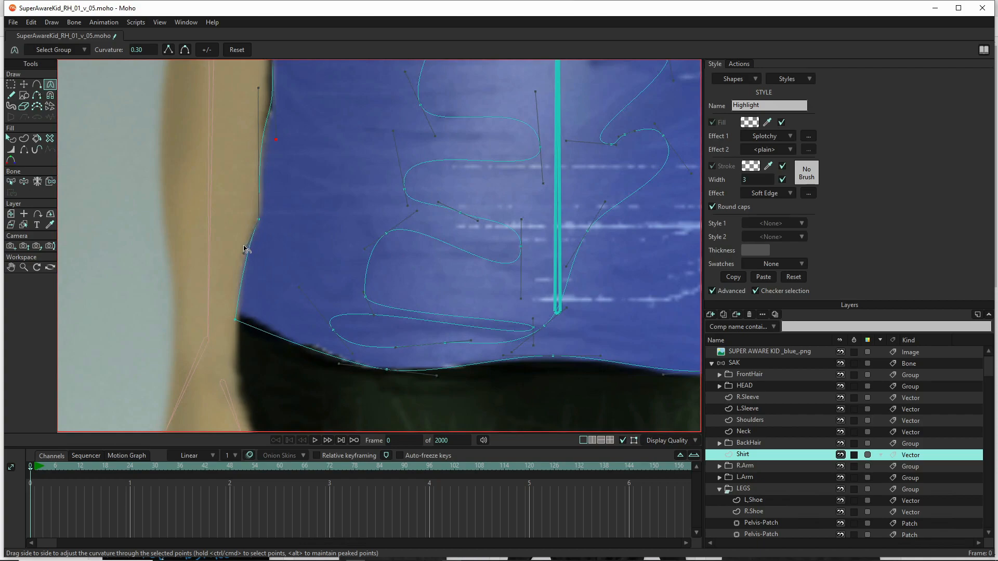
{"action": "left_click_drag", "start_coordinate": [249, 253], "coordinate": [244, 233]}
- Curve the Shirt's hem corner on the character's right to 0.0685 and extend the neighbouring hem point's handle to fit the reference
{"action": "scroll", "coordinate": [268, 206], "scroll_direction": "down", "scroll_amount": 6}
{"action": "scroll", "coordinate": [280, 258], "scroll_direction": "up", "scroll_amount": 5}
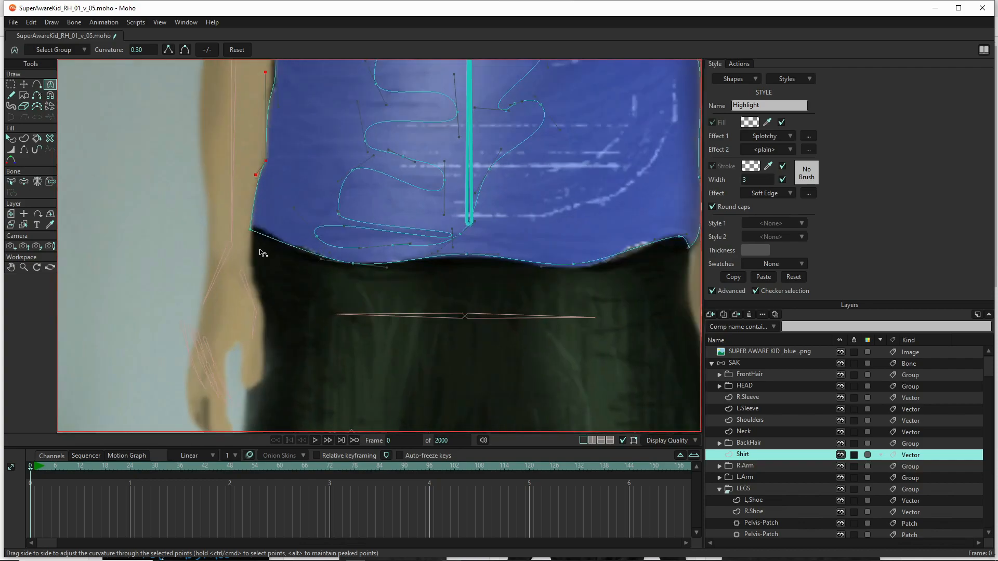
{"action": "left_click", "coordinate": [237, 204]}
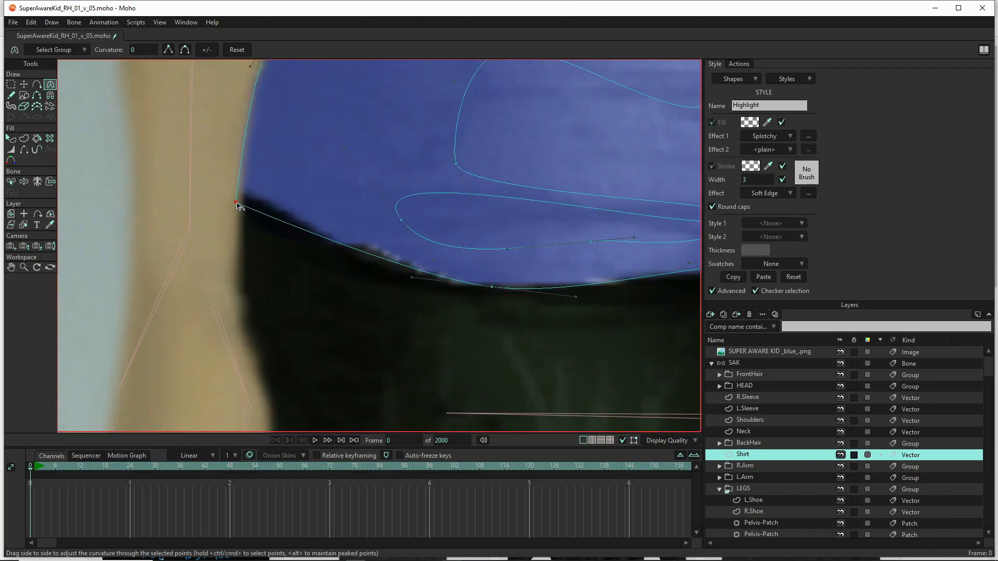
{"action": "left_click_drag", "start_coordinate": [237, 205], "coordinate": [253, 178]}
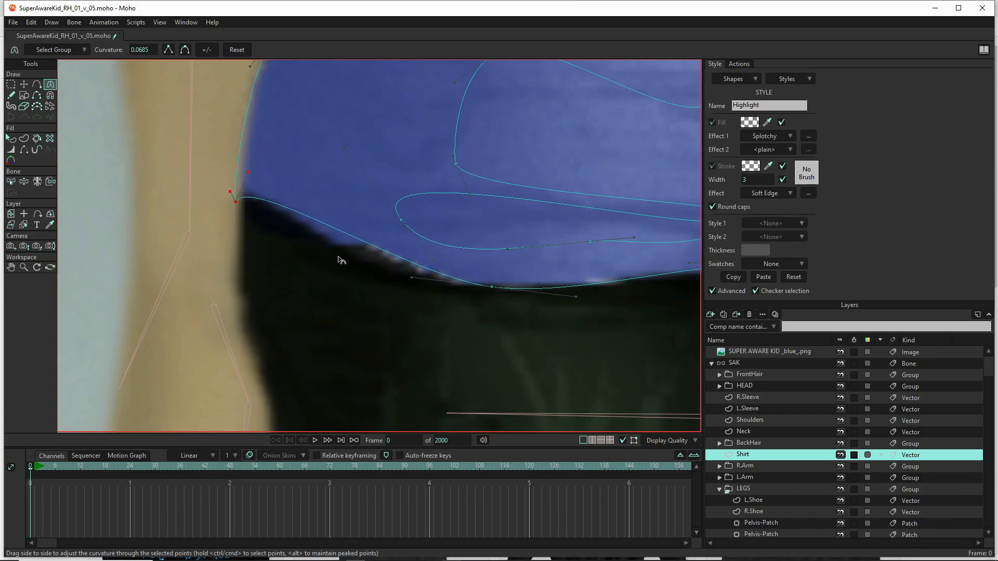
{"action": "left_click_drag", "start_coordinate": [411, 278], "coordinate": [328, 266]}
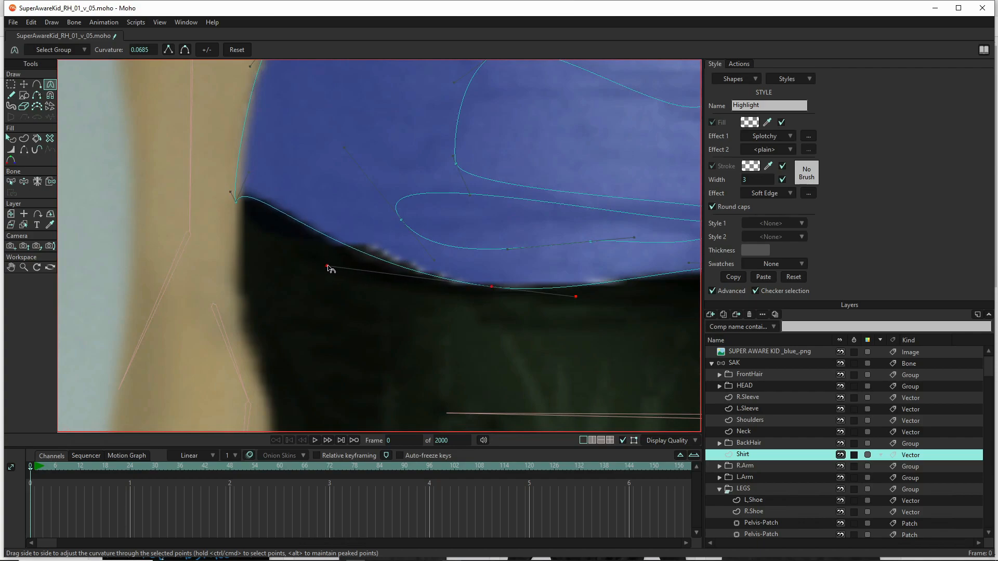
- Lower the Shirt's hem point on the character's left and adjust its curvature handle to follow the reference hem
{"action": "scroll", "coordinate": [517, 329], "scroll_direction": "down", "scroll_amount": 5}
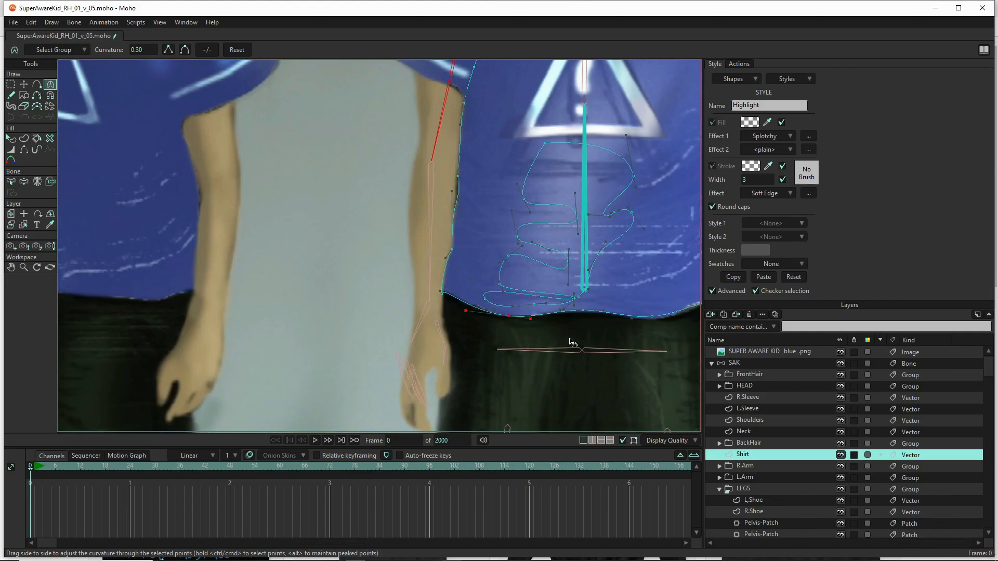
{"action": "left_click_drag", "start_coordinate": [535, 339], "coordinate": [311, 321]}
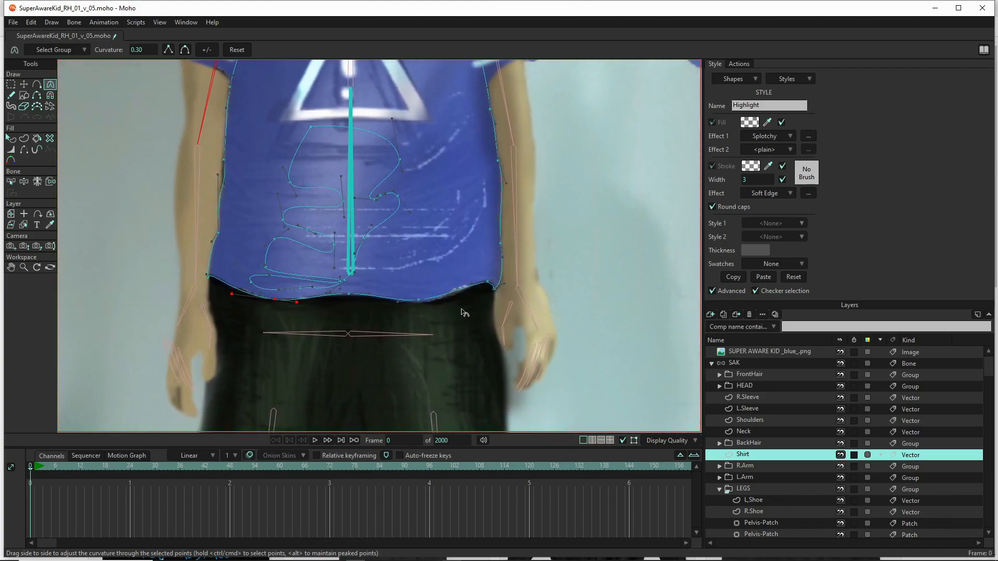
{"action": "scroll", "coordinate": [427, 305], "scroll_direction": "up", "scroll_amount": 4}
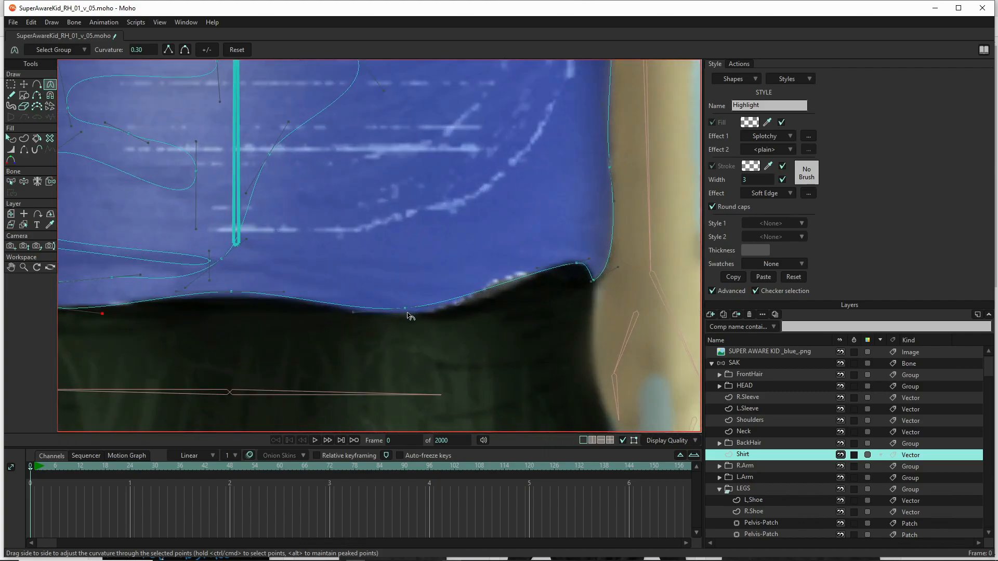
{"action": "key", "text": "t"}
{"action": "left_click_drag", "start_coordinate": [407, 309], "coordinate": [410, 315]}
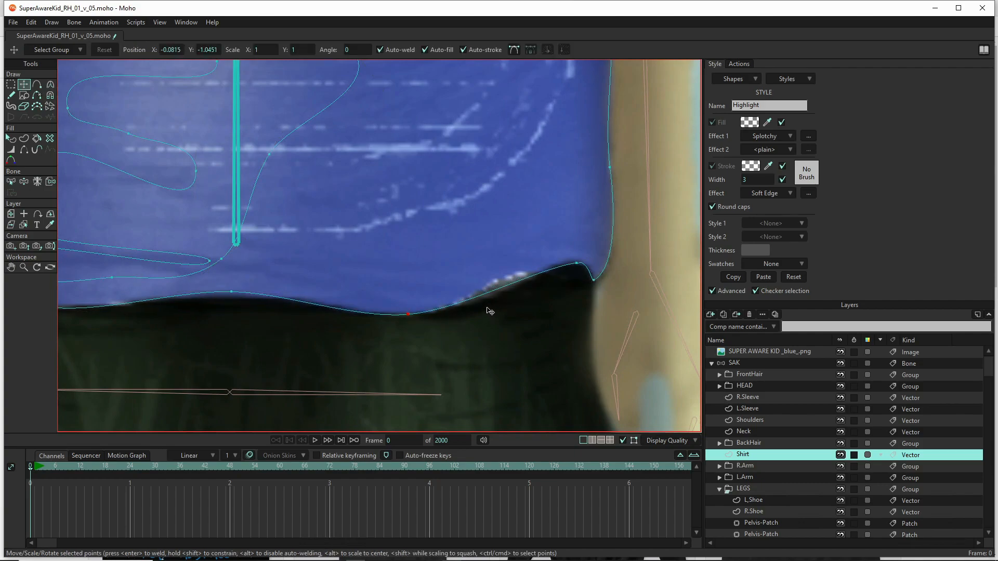
{"action": "key", "text": "c"}
{"action": "left_click_drag", "start_coordinate": [463, 310], "coordinate": [526, 282]}
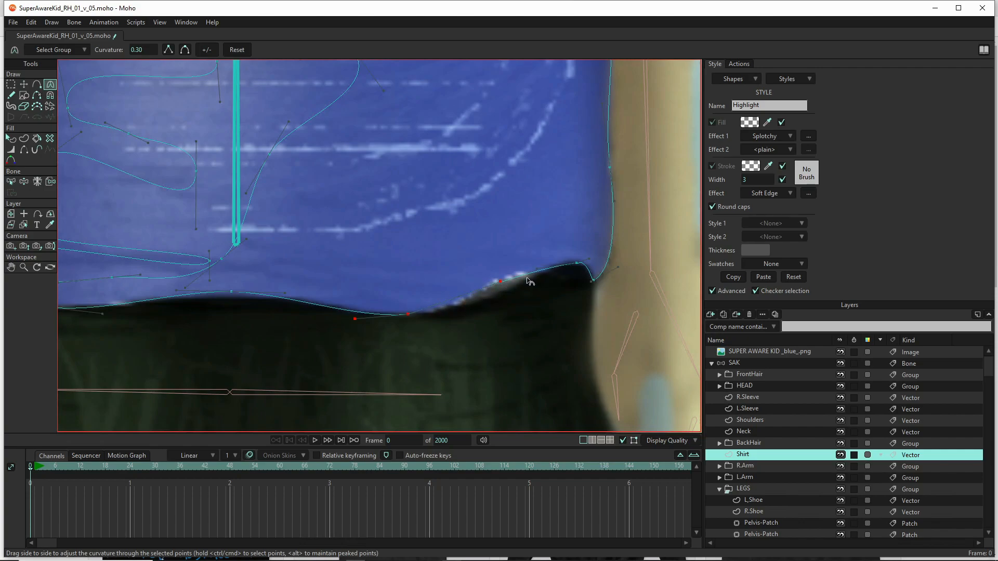
{"action": "left_click", "coordinate": [514, 275]}
- Adjust the middle point of the Shirt's hem with Transform Points to fit the reference
{"action": "scroll", "coordinate": [352, 323], "scroll_direction": "down", "scroll_amount": 3}
{"action": "scroll", "coordinate": [320, 312], "scroll_direction": "up", "scroll_amount": 4}
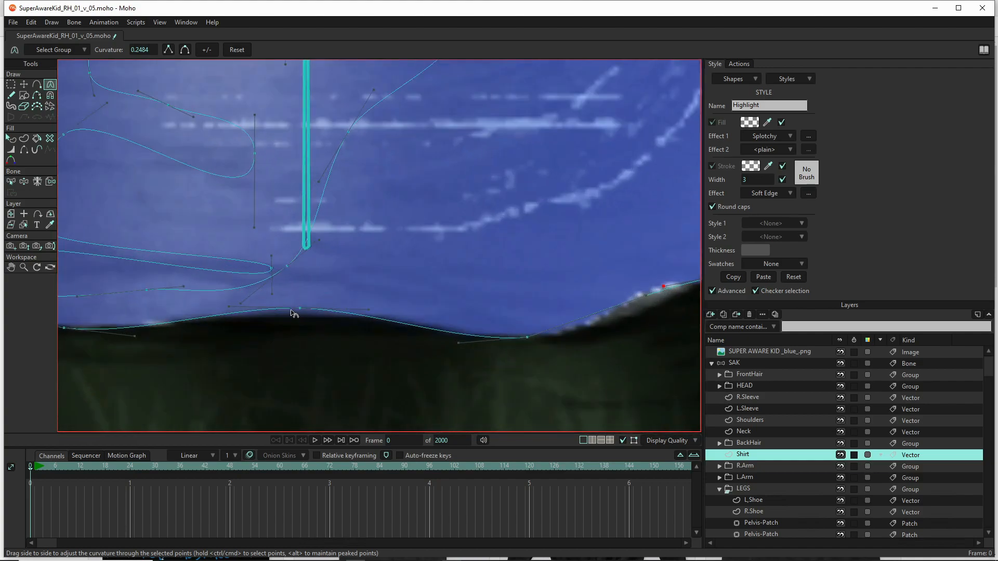
{"action": "key", "text": "t"}
{"action": "left_click", "coordinate": [301, 313]}
- Toggle the visibility of the SUPER AWARE KID _blue_.png layer to compare the reshaped shirt with the reference art
{"action": "scroll", "coordinate": [304, 314], "scroll_direction": "down", "scroll_amount": 3}
{"action": "scroll", "coordinate": [307, 313], "scroll_direction": "down", "scroll_amount": 2}
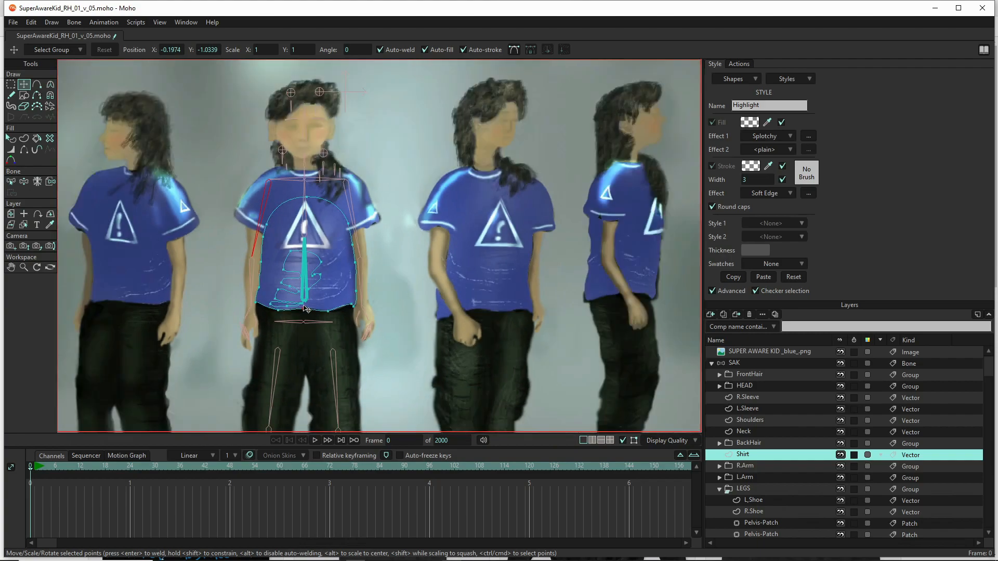
{"action": "scroll", "coordinate": [345, 359], "scroll_direction": "up", "scroll_amount": 3}
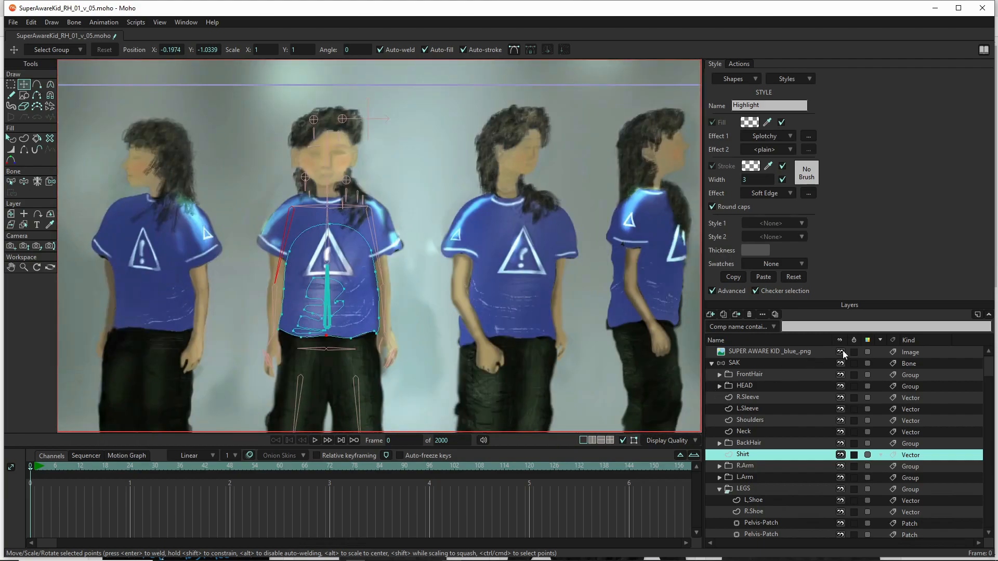
{"action": "left_click", "coordinate": [841, 352]}
{"action": "left_click", "coordinate": [841, 352]}
{"action": "left_click", "coordinate": [841, 352]}
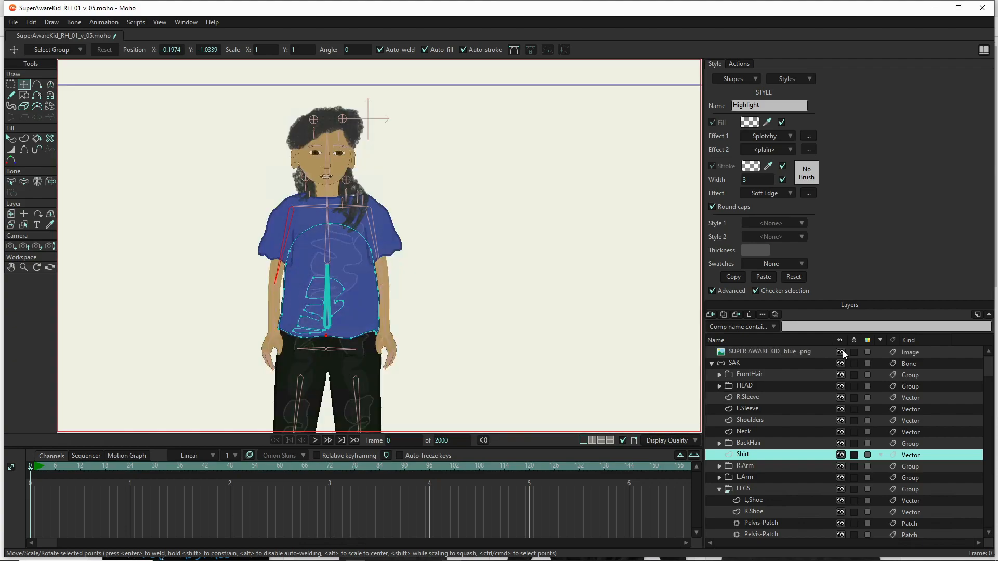
{"action": "left_click", "coordinate": [841, 352]}
{"action": "left_click", "coordinate": [841, 352]}
{"action": "left_click", "coordinate": [841, 352]}
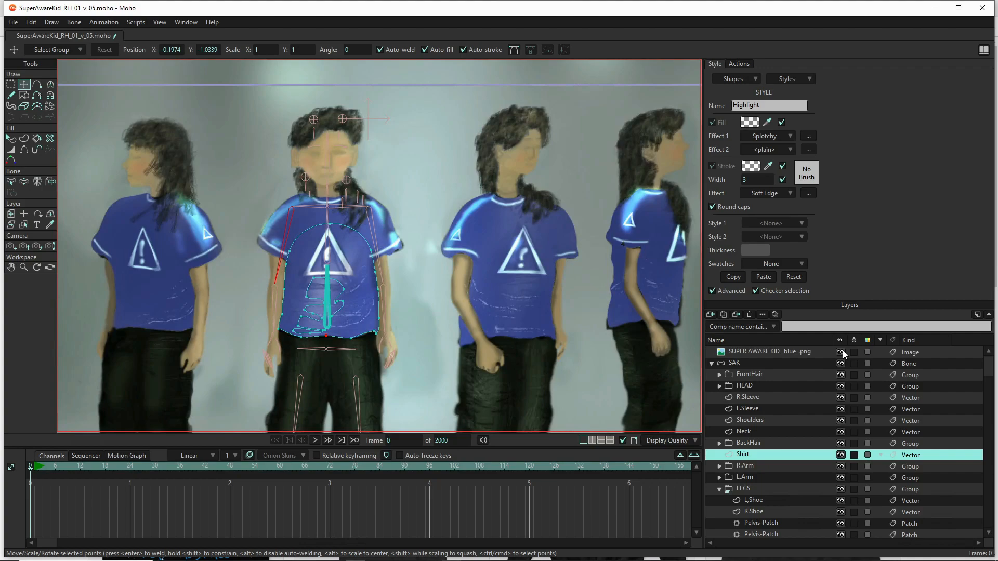
{"action": "left_click", "coordinate": [841, 352]}
{"action": "left_click", "coordinate": [841, 352]}
{"action": "left_click", "coordinate": [841, 352]}
{"action": "left_click", "coordinate": [841, 352]}
{"action": "left_click", "coordinate": [841, 352]}
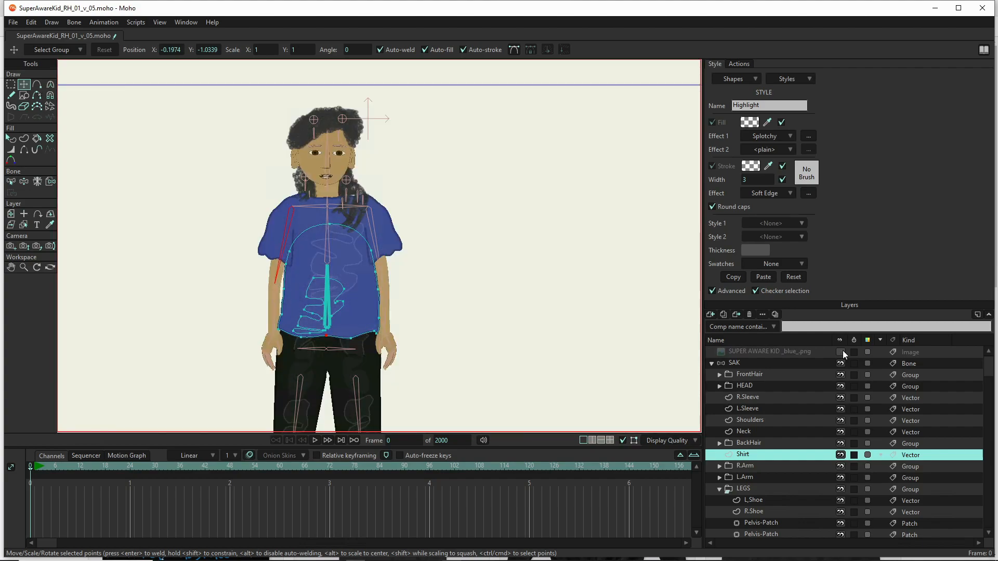
{"action": "left_click", "coordinate": [841, 352]}
{"action": "left_click", "coordinate": [841, 352]}
{"action": "left_click", "coordinate": [841, 352]}
{"action": "left_click", "coordinate": [842, 352]}
{"action": "left_click", "coordinate": [842, 352]}
{"action": "left_click", "coordinate": [842, 353]}
{"action": "left_click", "coordinate": [842, 352]}
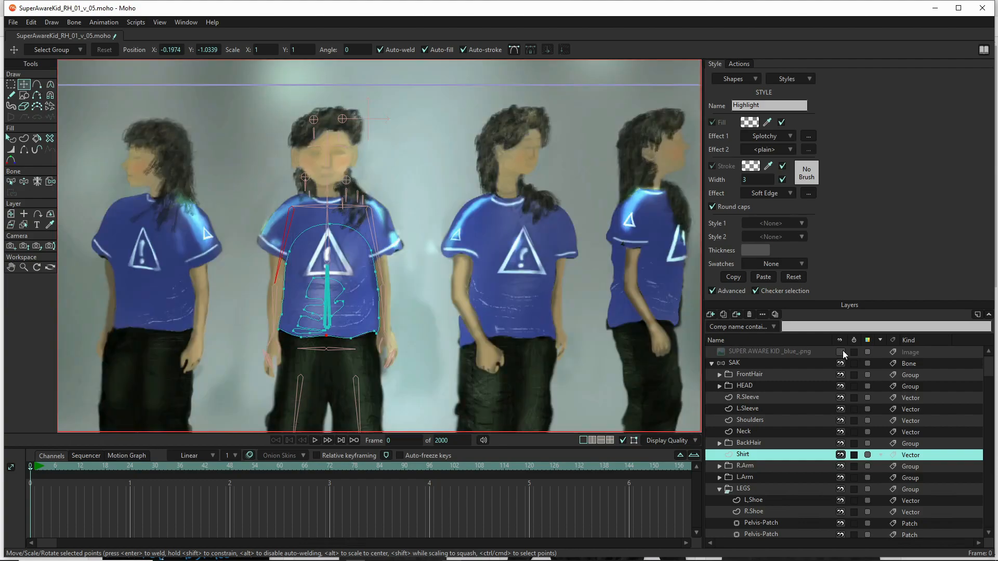
{"action": "left_click", "coordinate": [842, 352]}
{"action": "left_click", "coordinate": [841, 353]}
{"action": "left_click", "coordinate": [841, 352]}
{"action": "left_click", "coordinate": [842, 352]}
{"action": "left_click", "coordinate": [842, 352]}
{"action": "left_click", "coordinate": [842, 353]}
{"action": "left_click", "coordinate": [841, 353]}
{"action": "left_click", "coordinate": [842, 352]}
{"action": "left_click", "coordinate": [841, 352]}
{"action": "left_click", "coordinate": [841, 353]}
- Select the Pelvis layer and move its waist corner points and the side point on the character's left out to the reference edges
{"action": "scroll", "coordinate": [780, 465], "scroll_direction": "down", "scroll_amount": 5}
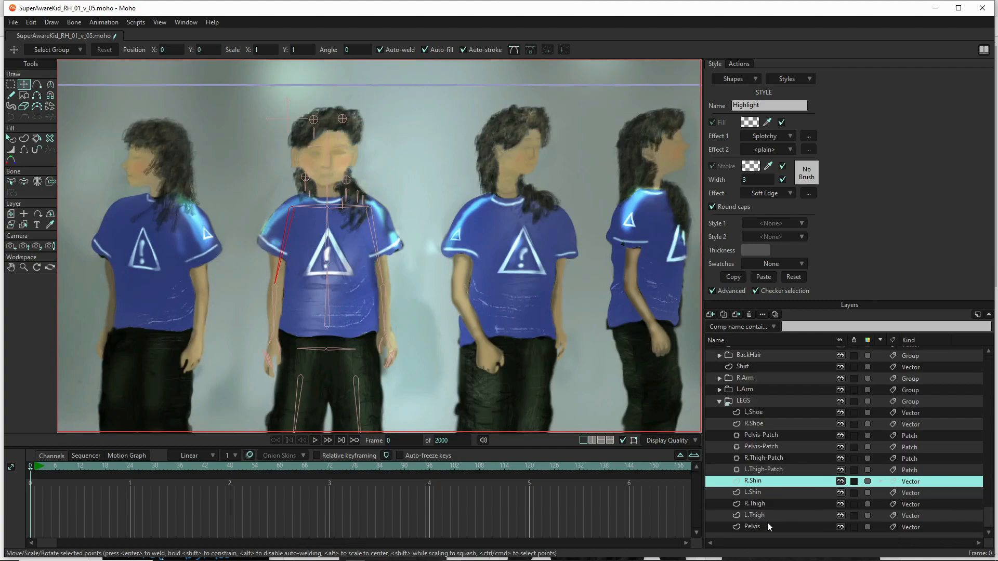
{"action": "left_click", "coordinate": [769, 526]}
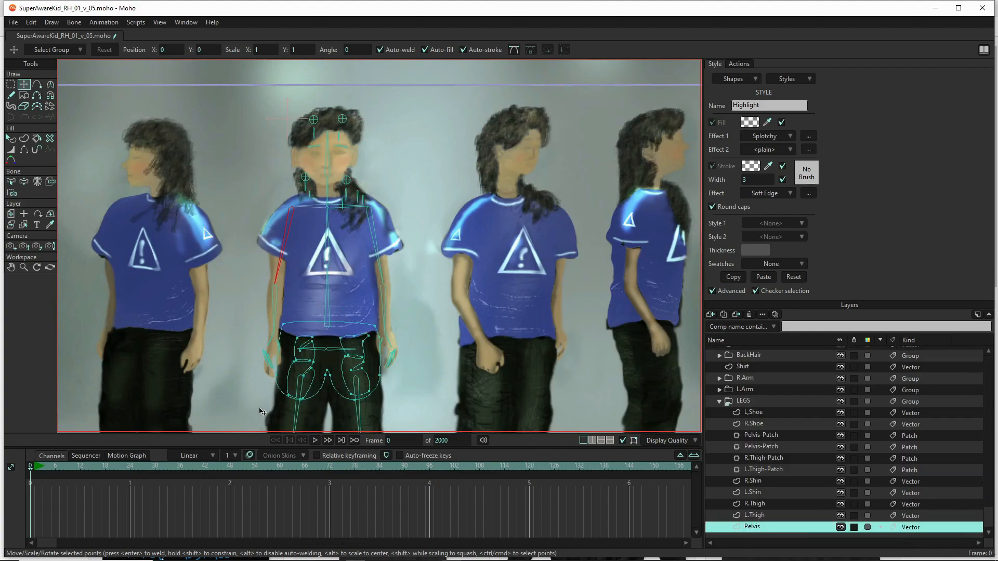
{"action": "scroll", "coordinate": [284, 385], "scroll_direction": "up", "scroll_amount": 5}
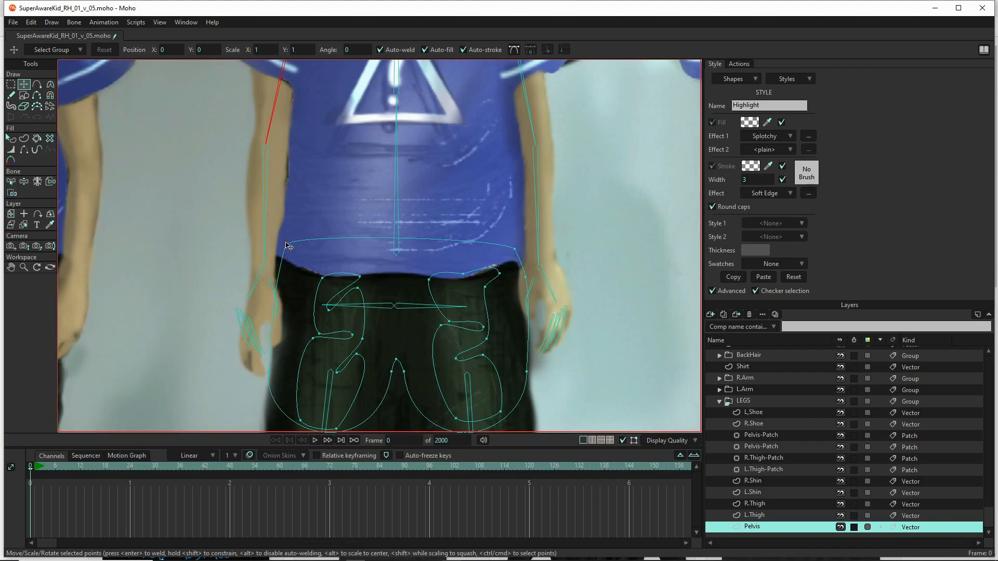
{"action": "left_click_drag", "start_coordinate": [286, 244], "coordinate": [281, 251]}
{"action": "left_click_drag", "start_coordinate": [518, 251], "coordinate": [529, 252]}
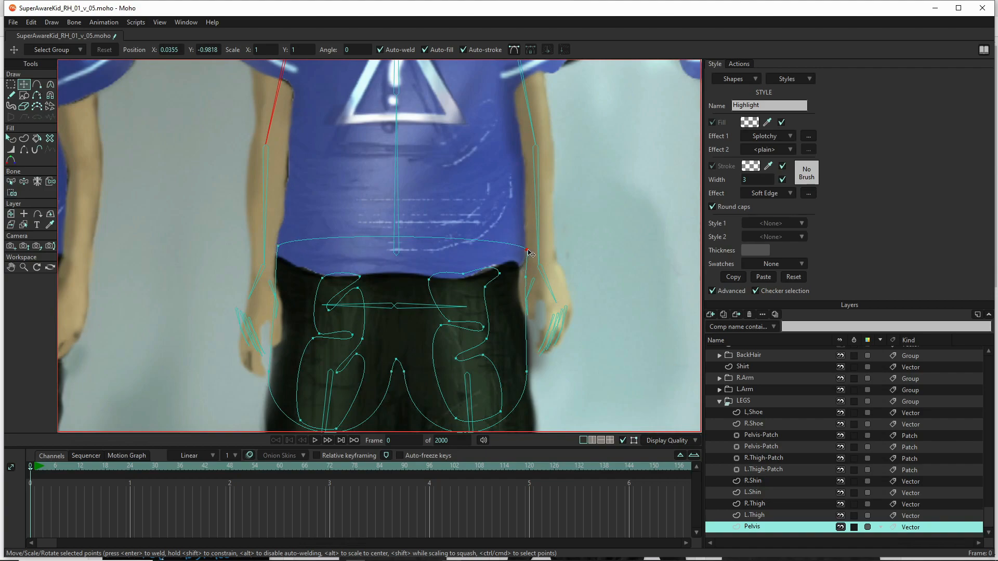
{"action": "left_click_drag", "start_coordinate": [528, 278], "coordinate": [521, 269]}
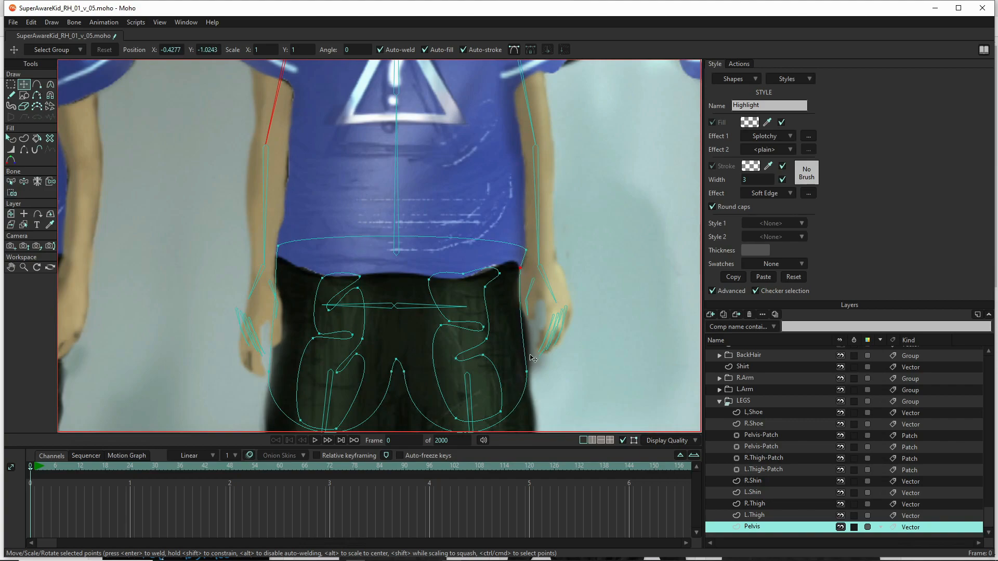
- Add points along both sides of the Pelvis outline with Add Point to follow the edges of the reference trousers
{"action": "key", "text": "a"}
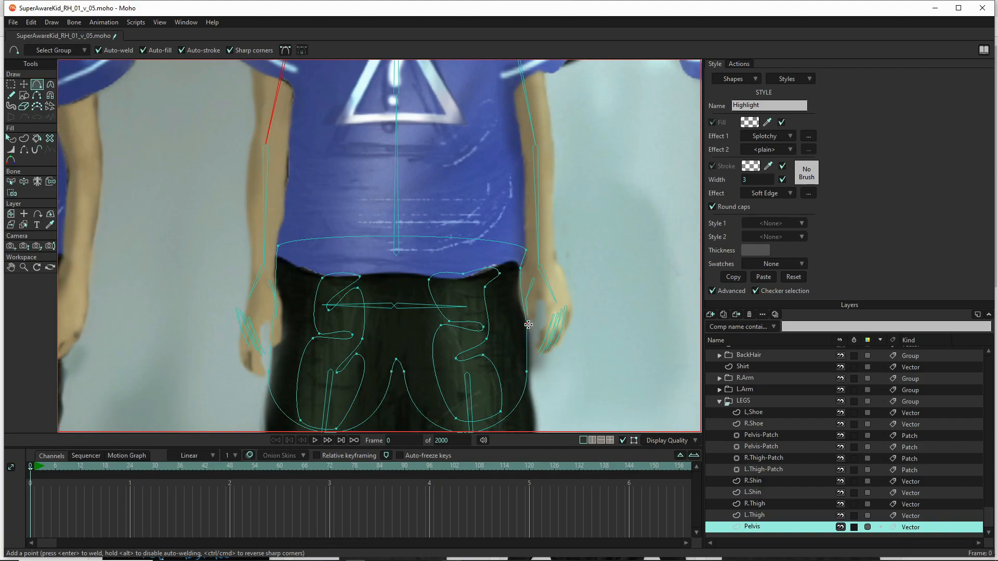
{"action": "left_click", "coordinate": [530, 357]}
{"action": "left_click", "coordinate": [272, 350]}
{"action": "left_click", "coordinate": [272, 315]}
{"action": "left_click", "coordinate": [270, 268]}
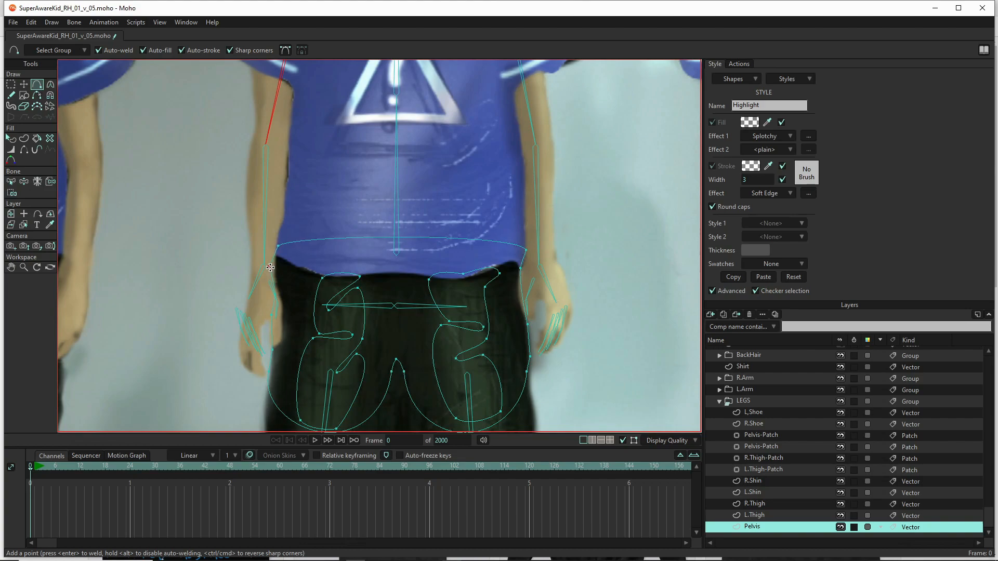
{"action": "left_click_drag", "start_coordinate": [272, 252], "coordinate": [272, 249]}
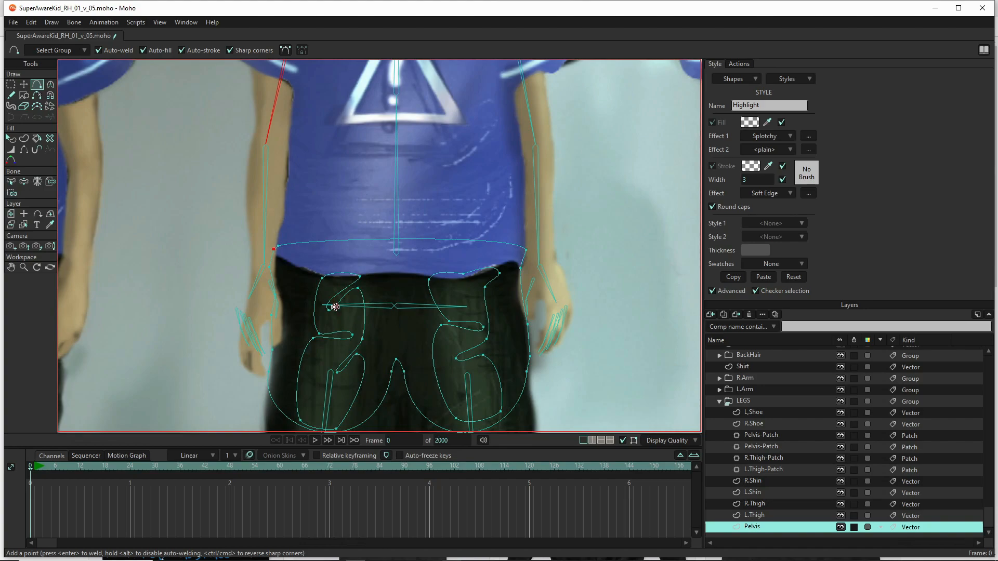
{"action": "scroll", "coordinate": [334, 307], "scroll_direction": "down", "scroll_amount": 3}
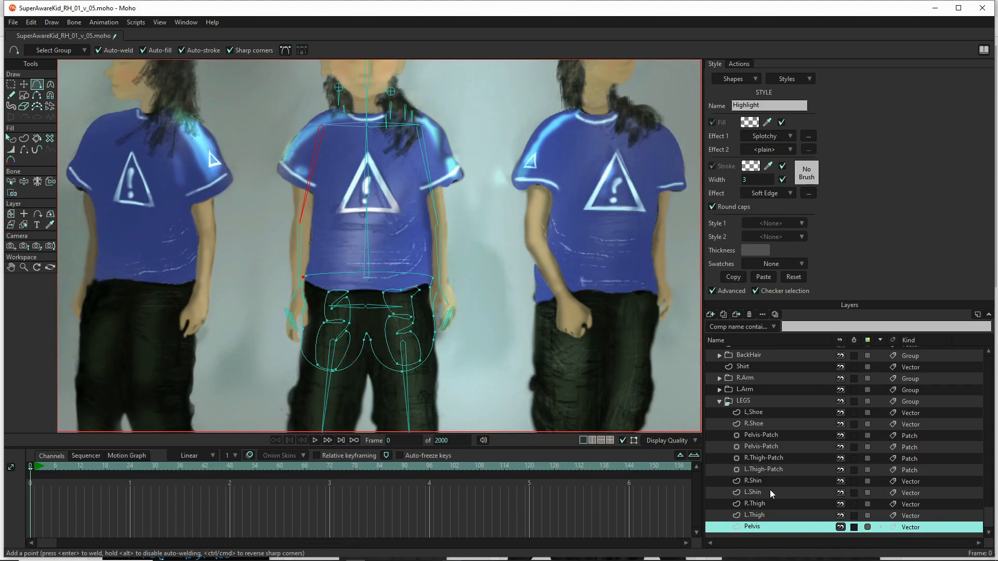
- Turn off Sharp corners for Add Point and add points down the outer edge of L.Thigh to follow the reference
{"action": "left_click", "coordinate": [774, 516]}
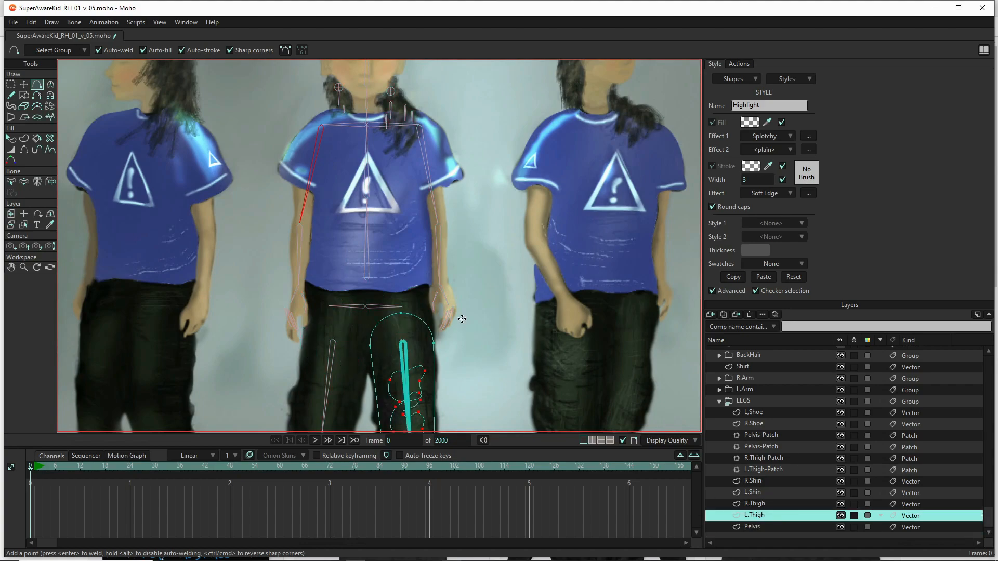
{"action": "scroll", "coordinate": [450, 366], "scroll_direction": "up", "scroll_amount": 5}
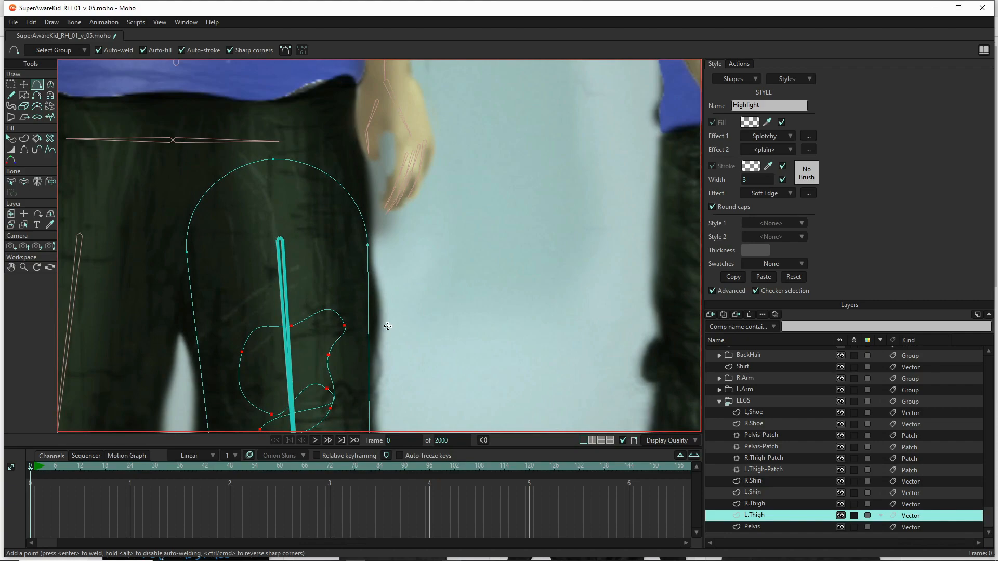
{"action": "left_click_drag", "start_coordinate": [368, 267], "coordinate": [378, 298]}
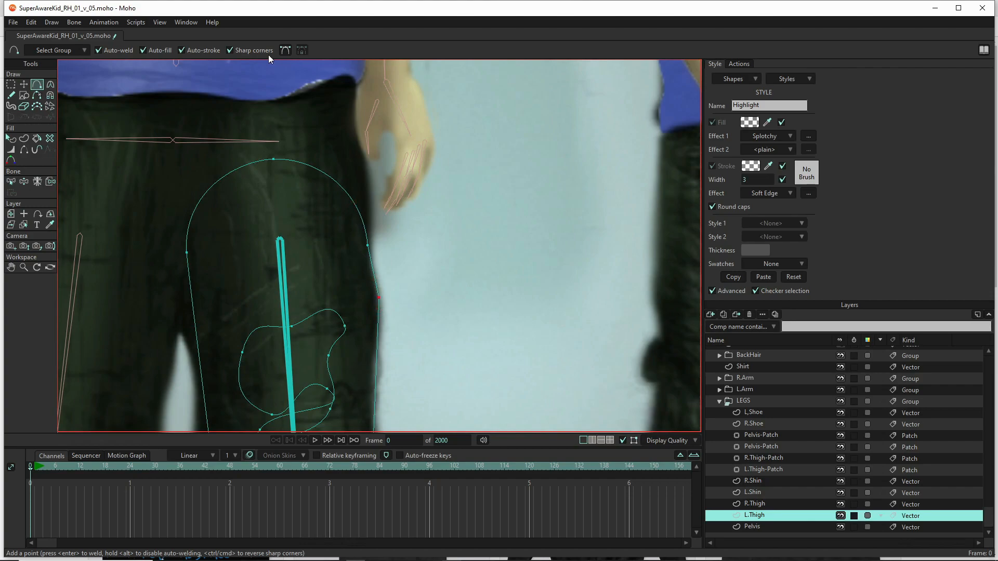
{"action": "left_click", "coordinate": [229, 51]}
{"action": "key", "text": "ctrl+z"}
{"action": "left_click_drag", "start_coordinate": [368, 302], "coordinate": [400, 220]}
{"action": "left_click_drag", "start_coordinate": [400, 264], "coordinate": [396, 264]}
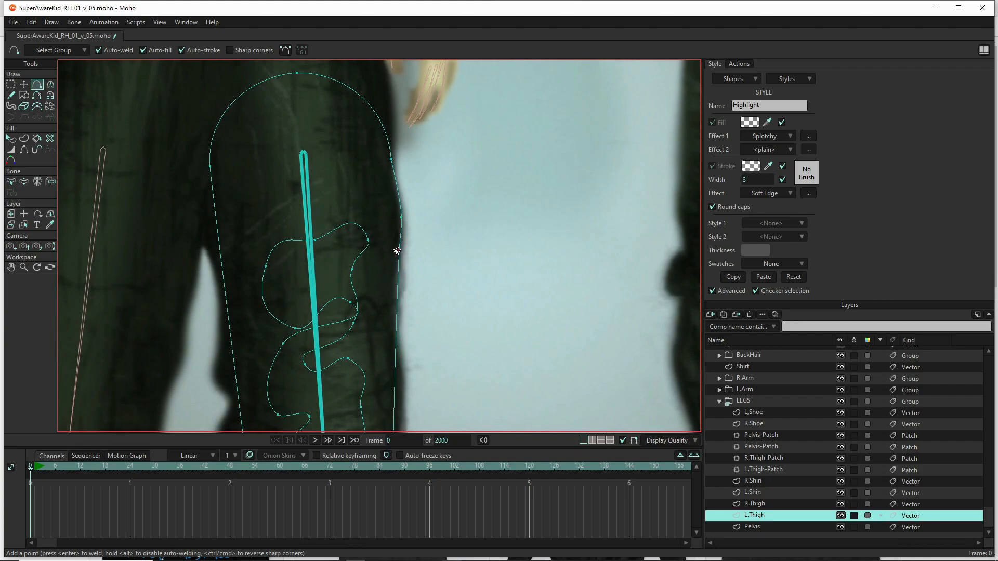
{"action": "left_click_drag", "start_coordinate": [398, 265], "coordinate": [403, 268]}
{"action": "left_click_drag", "start_coordinate": [405, 297], "coordinate": [419, 171]}
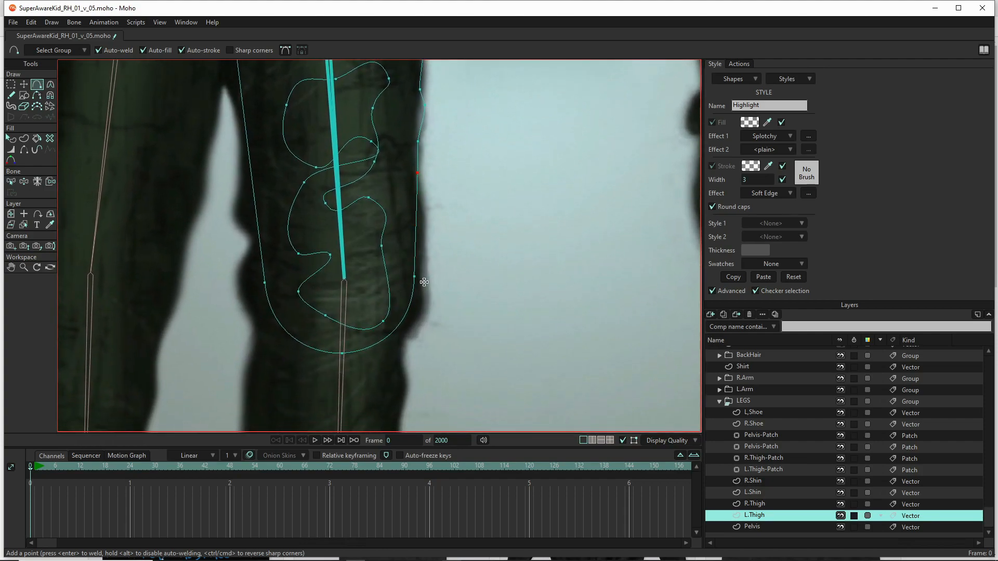
- Move L.Thigh's outer knee point out to the reference edge and add a point shaping the fold below it
{"action": "key", "text": "t"}
{"action": "left_click_drag", "start_coordinate": [415, 278], "coordinate": [425, 281]}
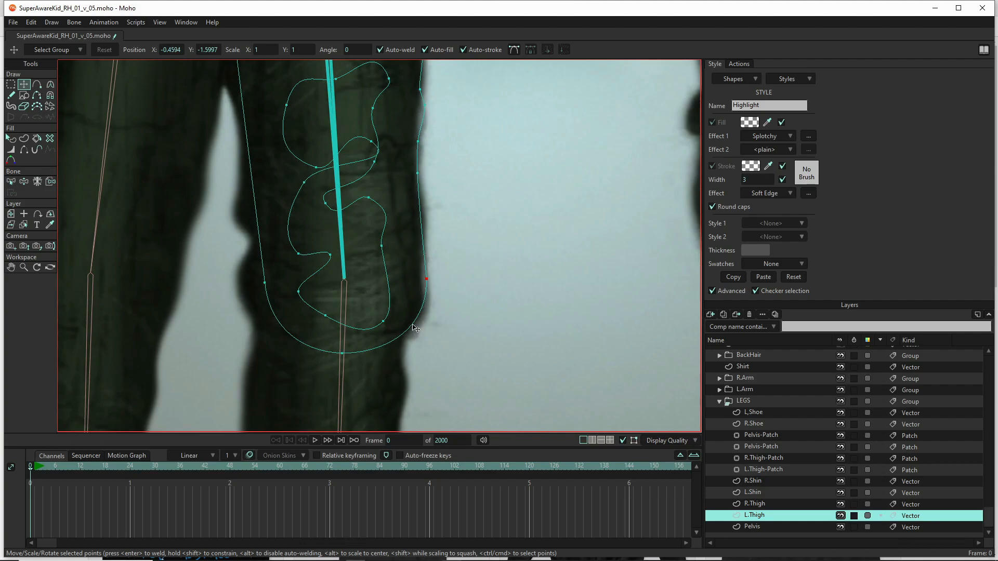
{"action": "key", "text": "a"}
{"action": "mouse_move", "coordinate": [413, 325]}
{"action": "left_mouse_down"}
{"action": "mouse_move", "coordinate": [417, 341]}
{"action": "mouse_move", "coordinate": [401, 338]}
{"action": "left_mouse_up"}
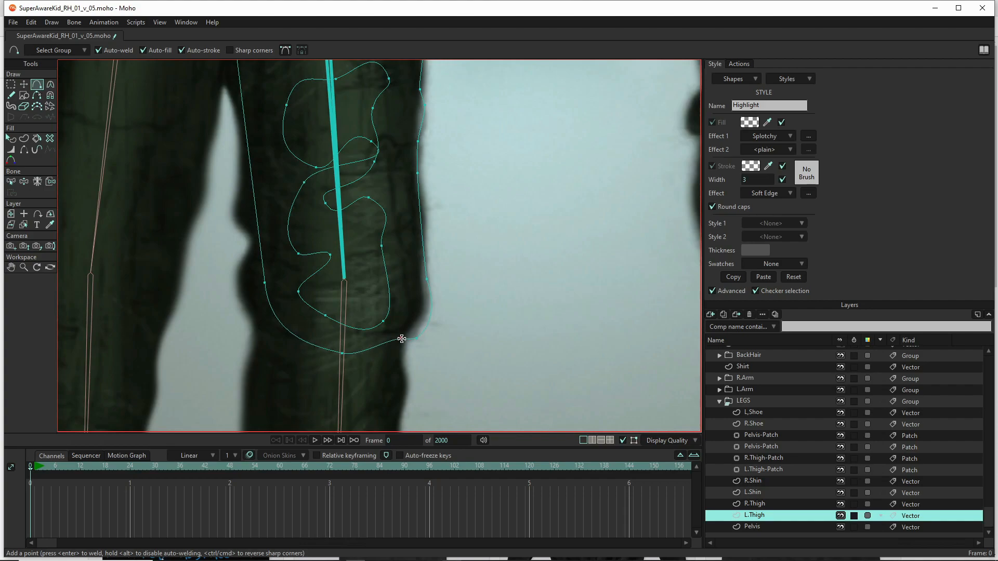
- Add a point at L.Thigh's lower inner knee, move the inner knee point outward and refine the lower outer corner
{"action": "left_click_drag", "start_coordinate": [271, 323], "coordinate": [258, 323]}
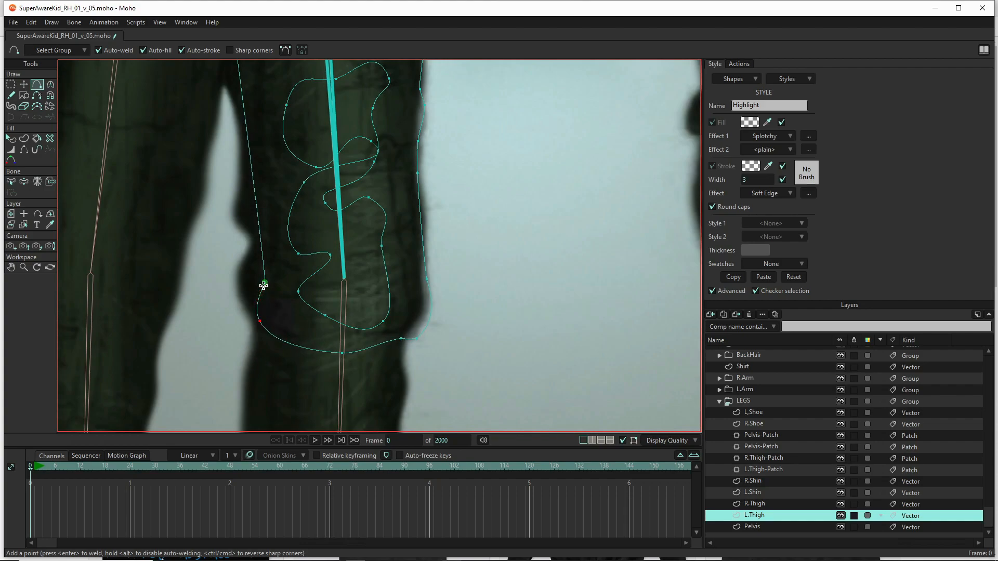
{"action": "key", "text": "t"}
{"action": "left_click_drag", "start_coordinate": [263, 284], "coordinate": [237, 279]}
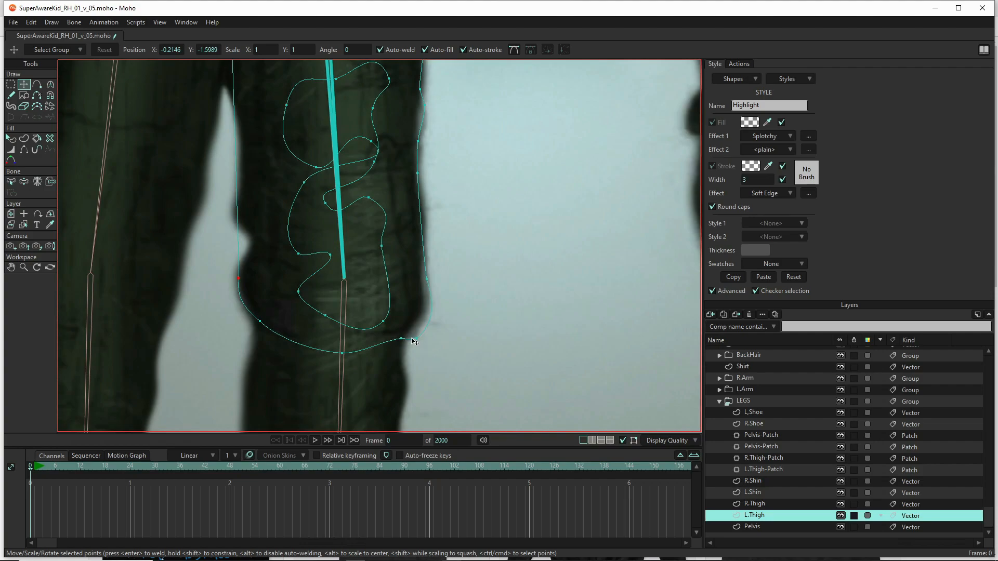
{"action": "left_click_drag", "start_coordinate": [419, 341], "coordinate": [416, 334]}
{"action": "left_click_drag", "start_coordinate": [454, 355], "coordinate": [513, 445]}
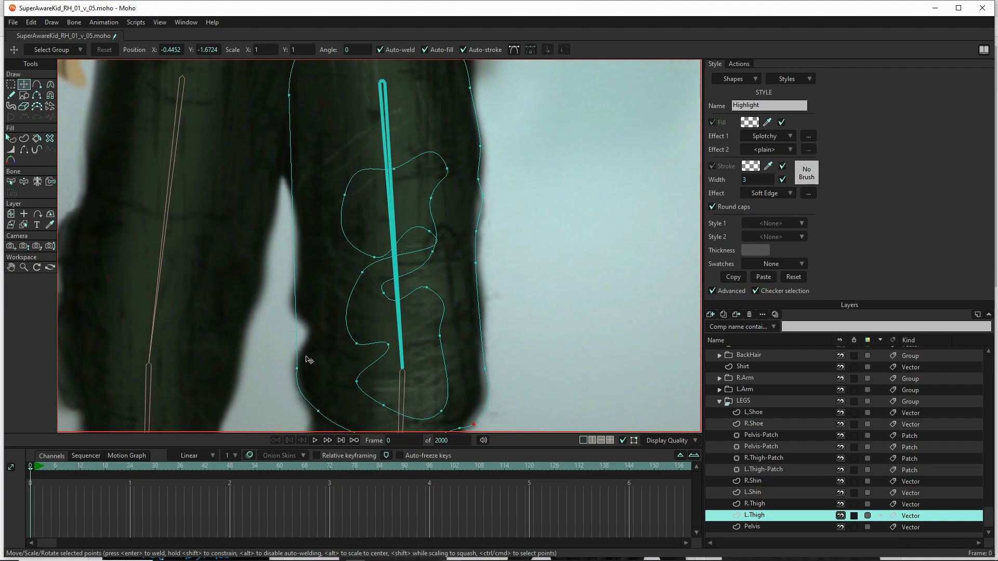
- Add points around the crease above L.Thigh's inner knee and reposition the inner knee point to match the reference bulge
{"action": "key", "text": "a"}
{"action": "left_click_drag", "start_coordinate": [295, 334], "coordinate": [311, 333]}
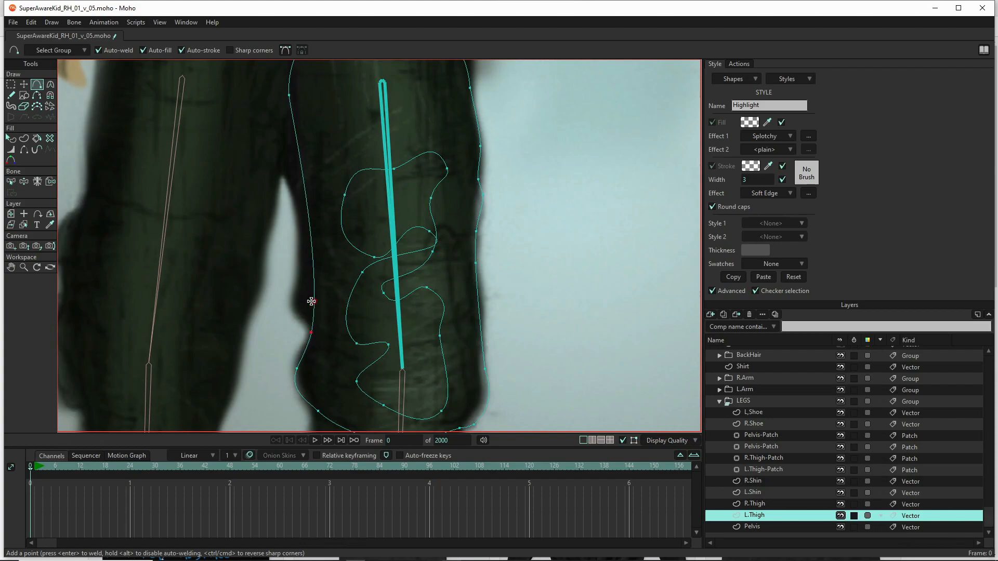
{"action": "left_click_drag", "start_coordinate": [313, 299], "coordinate": [295, 311]}
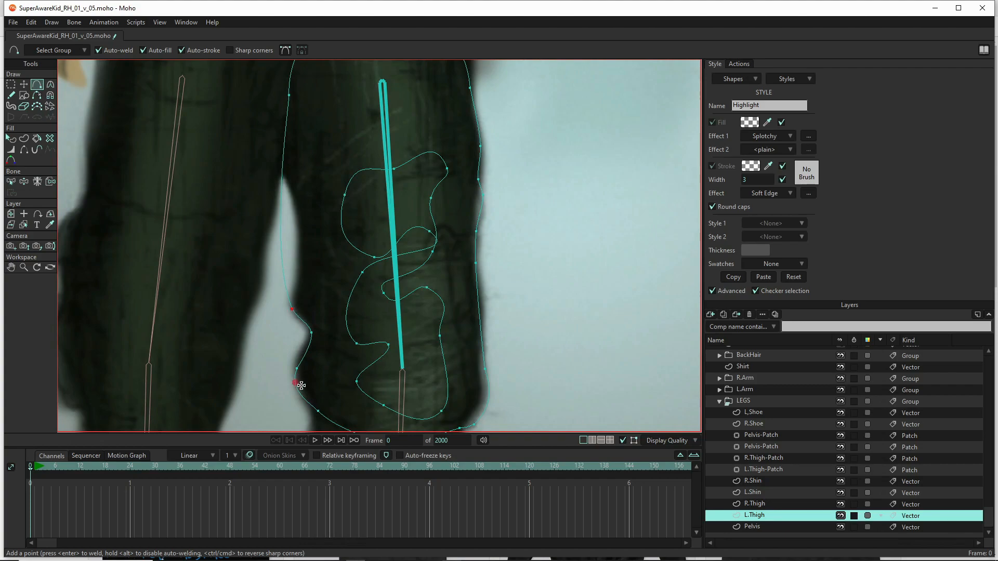
{"action": "key", "text": "t"}
{"action": "left_click_drag", "start_coordinate": [300, 372], "coordinate": [303, 359]}
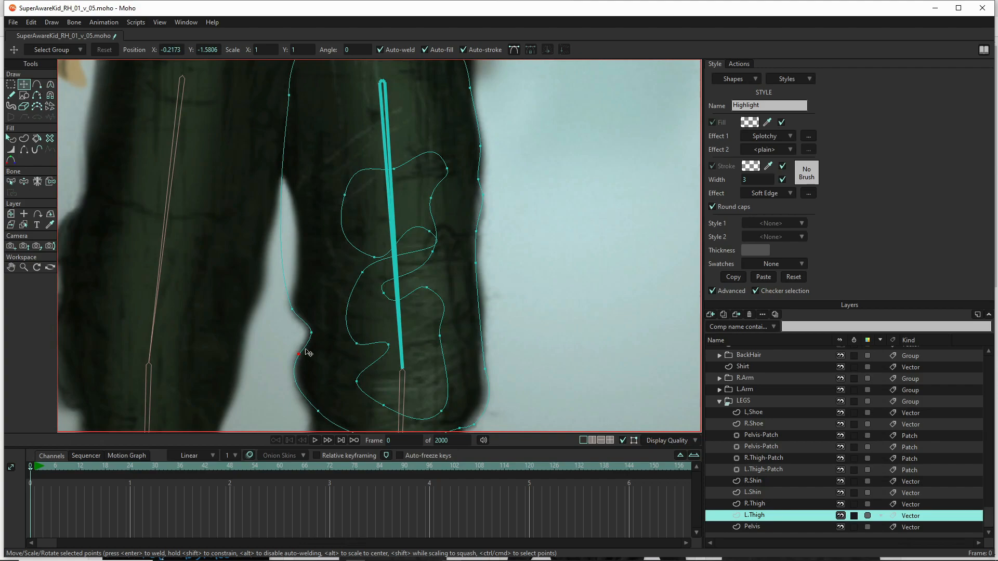
- Add points along L.Thigh's inner edge up to the crotch to fit the reference trouser leg
{"action": "left_click_drag", "start_coordinate": [312, 276], "coordinate": [319, 355]}
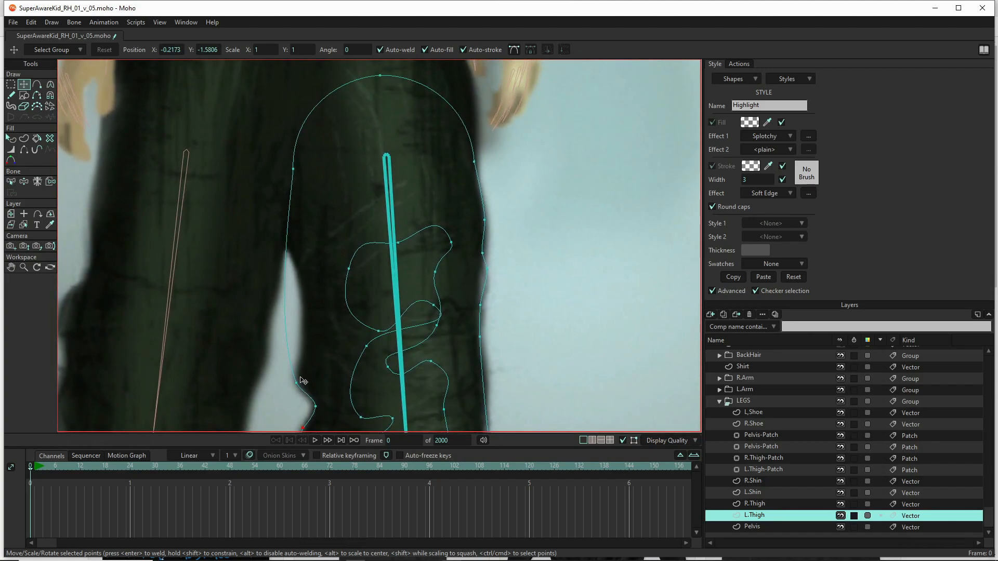
{"action": "key", "text": "a"}
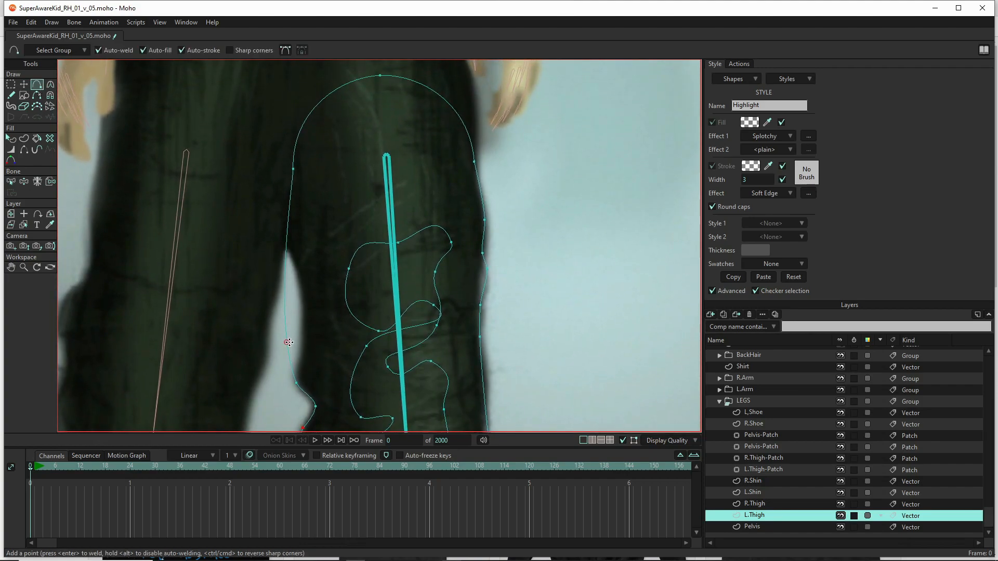
{"action": "mouse_move", "coordinate": [287, 341]}
{"action": "left_mouse_down"}
{"action": "mouse_move", "coordinate": [309, 346]}
{"action": "mouse_move", "coordinate": [303, 336]}
{"action": "left_mouse_up"}
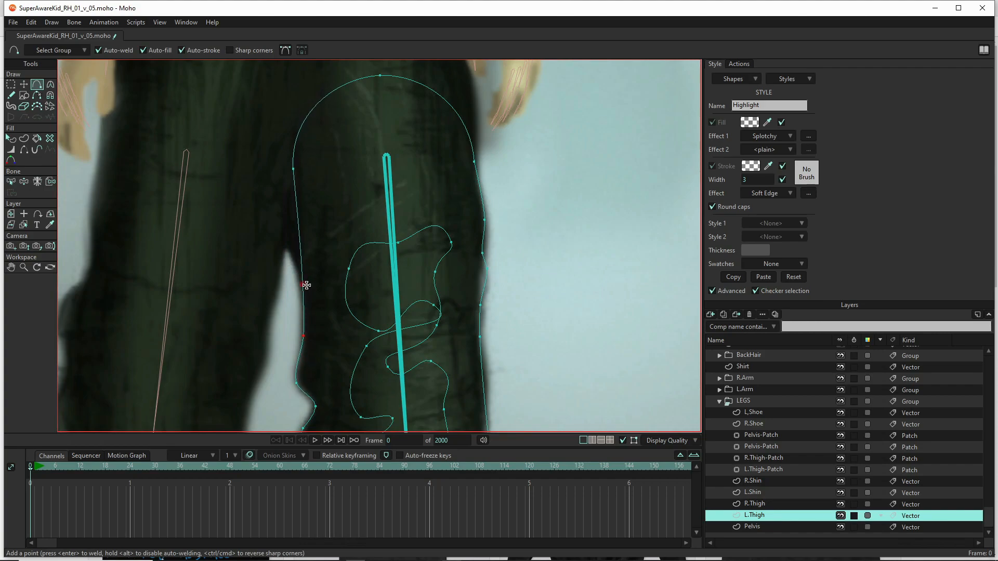
{"action": "left_click_drag", "start_coordinate": [300, 257], "coordinate": [286, 248]}
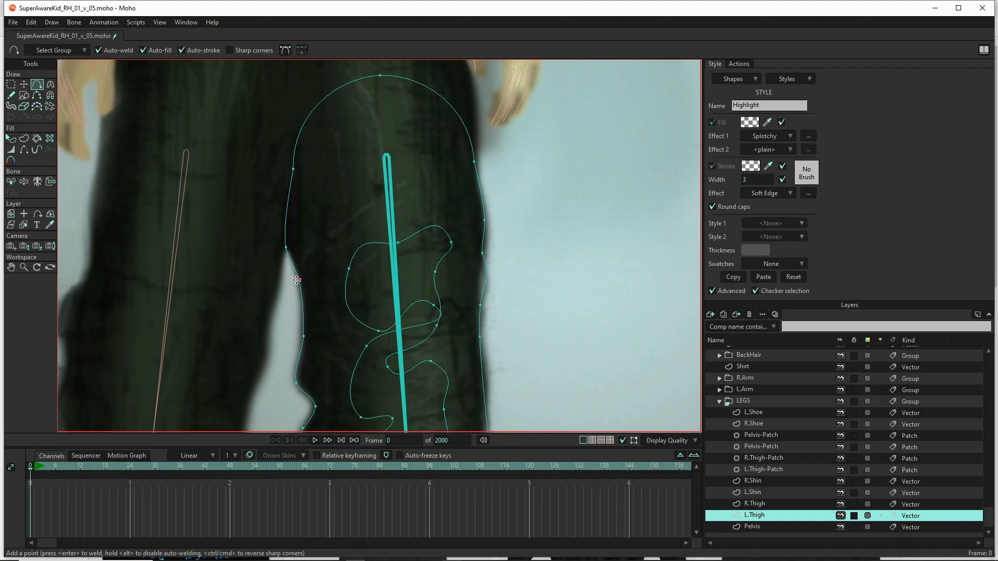
{"action": "scroll", "coordinate": [311, 271], "scroll_direction": "down", "scroll_amount": 3}
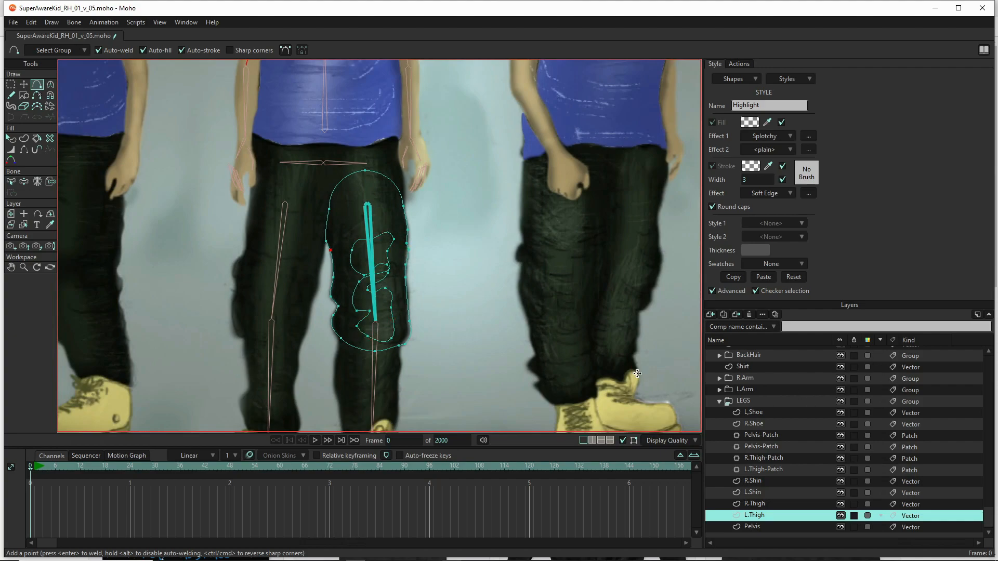
- Select the R.Thigh layer, move its upper outer point to the trouser edge and add an inner-edge point at the crotch
{"action": "left_click", "coordinate": [770, 506]}
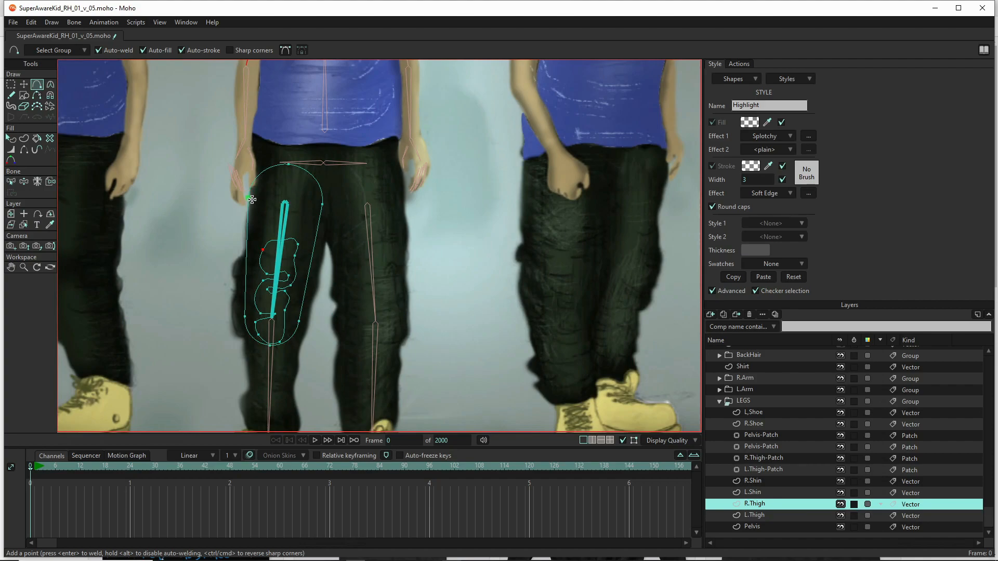
{"action": "scroll", "coordinate": [255, 190], "scroll_direction": "up", "scroll_amount": 4}
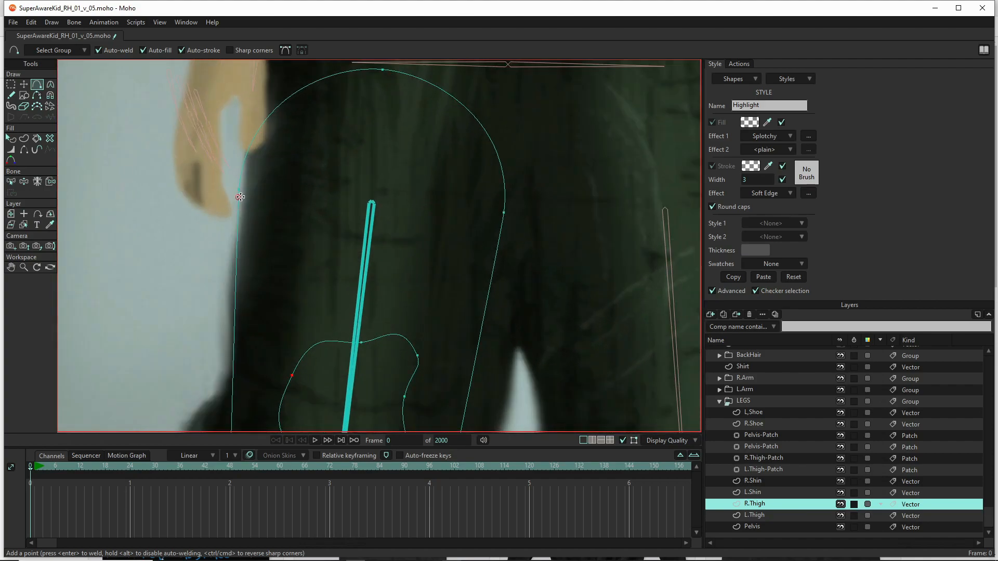
{"action": "key", "text": "t"}
{"action": "left_click_drag", "start_coordinate": [237, 189], "coordinate": [242, 189]}
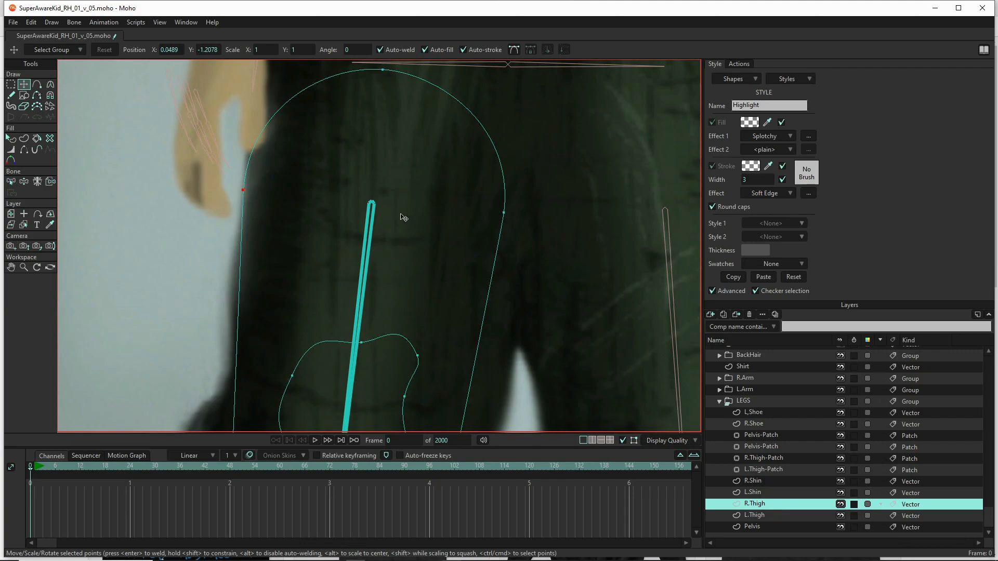
{"action": "scroll", "coordinate": [407, 218], "scroll_direction": "down", "scroll_amount": 4}
{"action": "scroll", "coordinate": [399, 239], "scroll_direction": "up", "scroll_amount": 3}
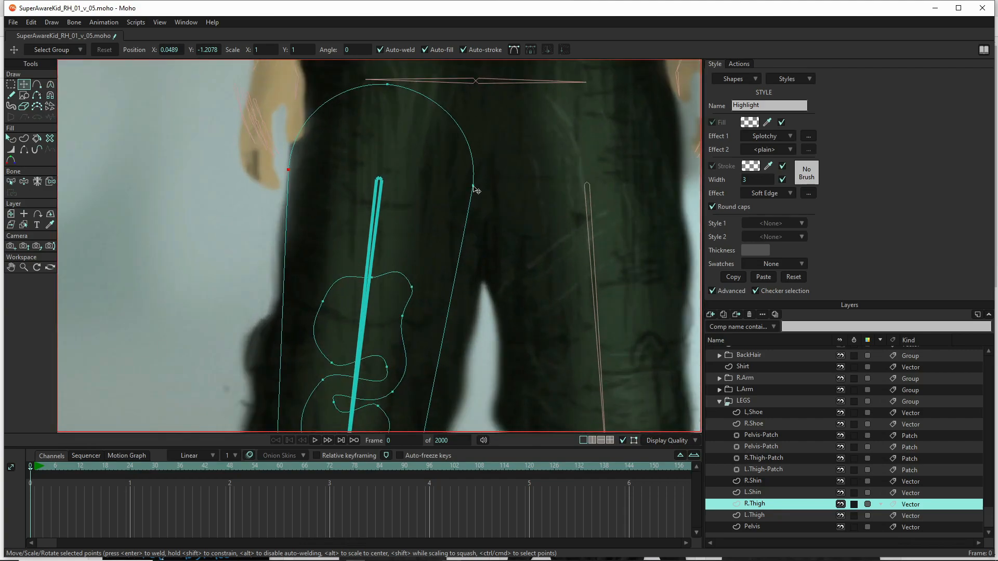
{"action": "left_click", "coordinate": [473, 187]}
{"action": "key", "text": "a"}
{"action": "left_click_drag", "start_coordinate": [458, 245], "coordinate": [479, 281]}
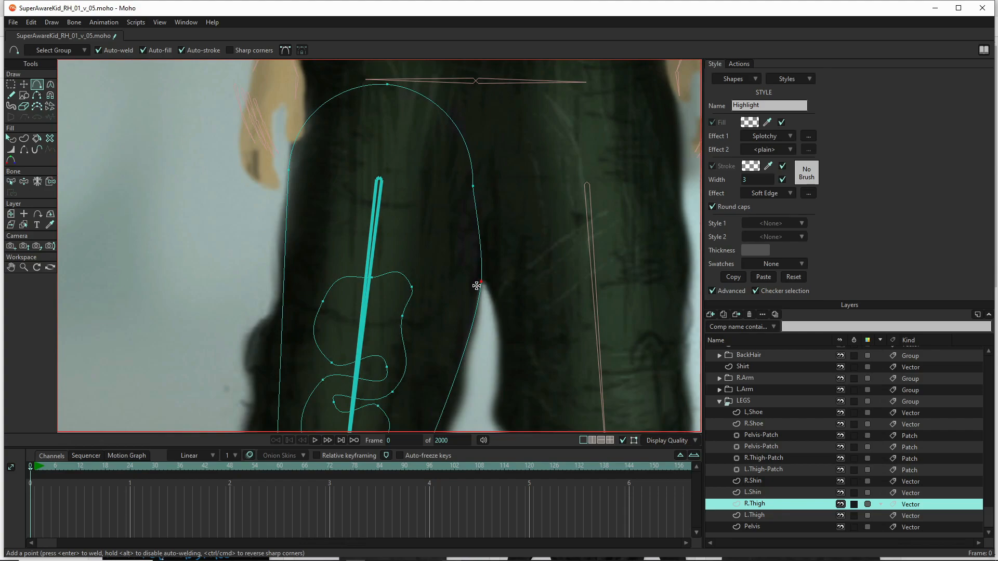
- Add points down R.Thigh's outer edge to trace the trouser side and the fold above the knee
{"action": "left_click_drag", "start_coordinate": [288, 218], "coordinate": [278, 229]}
{"action": "left_click_drag", "start_coordinate": [278, 284], "coordinate": [283, 286]}
{"action": "left_click_drag", "start_coordinate": [281, 335], "coordinate": [258, 323]}
{"action": "left_click_drag", "start_coordinate": [247, 364], "coordinate": [257, 391]}
{"action": "left_click", "coordinate": [268, 385]}
{"action": "left_click_drag", "start_coordinate": [304, 323], "coordinate": [423, 151]}
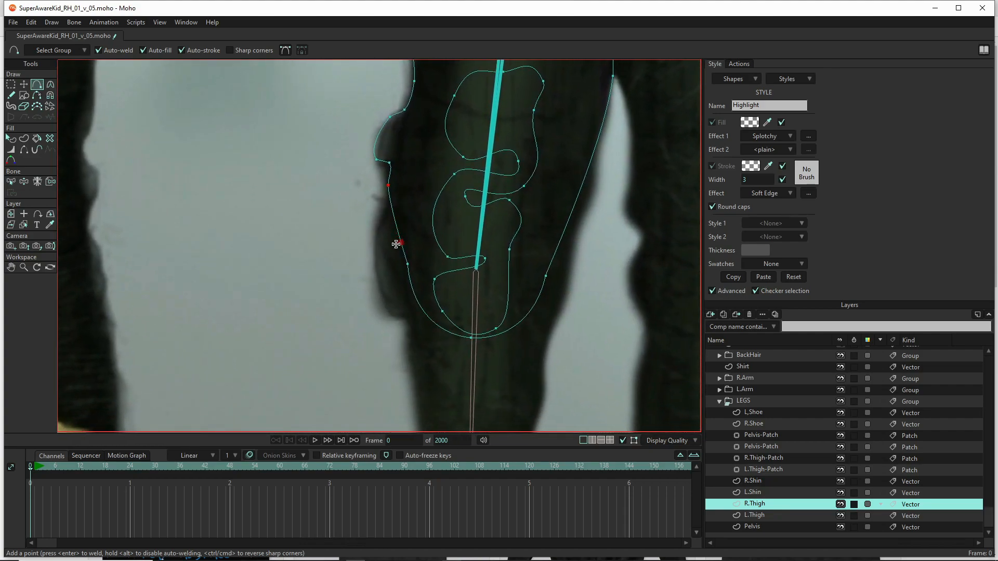
- Shape R.Thigh's outer knee by adding edge points and lowering the existing knee point to the bottom of the reference fold
{"action": "left_click_drag", "start_coordinate": [400, 242], "coordinate": [376, 255]}
{"action": "key", "text": "t"}
{"action": "left_click", "coordinate": [407, 264]}
{"action": "left_click_drag", "start_coordinate": [409, 266], "coordinate": [388, 317]}
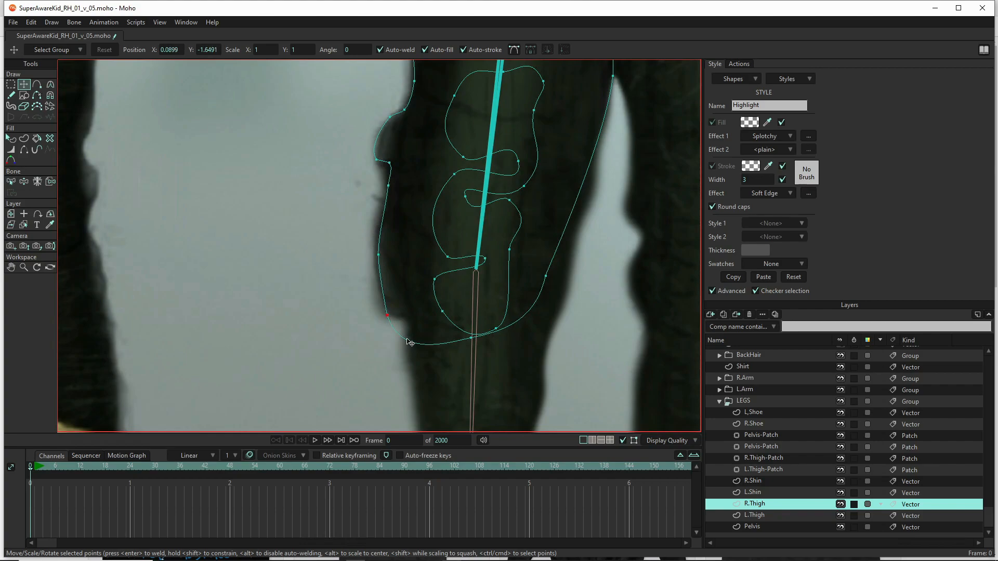
{"action": "key", "text": "a"}
{"action": "mouse_move", "coordinate": [407, 337]}
{"action": "left_mouse_down"}
{"action": "mouse_move", "coordinate": [408, 314]}
{"action": "mouse_move", "coordinate": [408, 330]}
{"action": "left_mouse_up"}
{"action": "scroll", "coordinate": [435, 267], "scroll_direction": "down", "scroll_amount": 3}
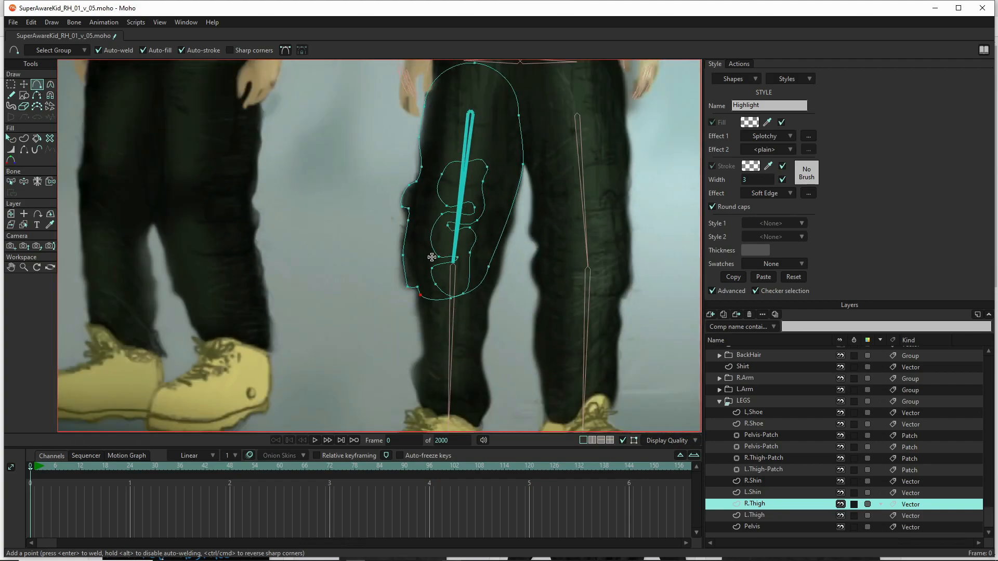
- Move R.Thigh's inner knee point out to the trouser edge and add points up the inner edge above it
{"action": "scroll", "coordinate": [523, 265], "scroll_direction": "up", "scroll_amount": 3}
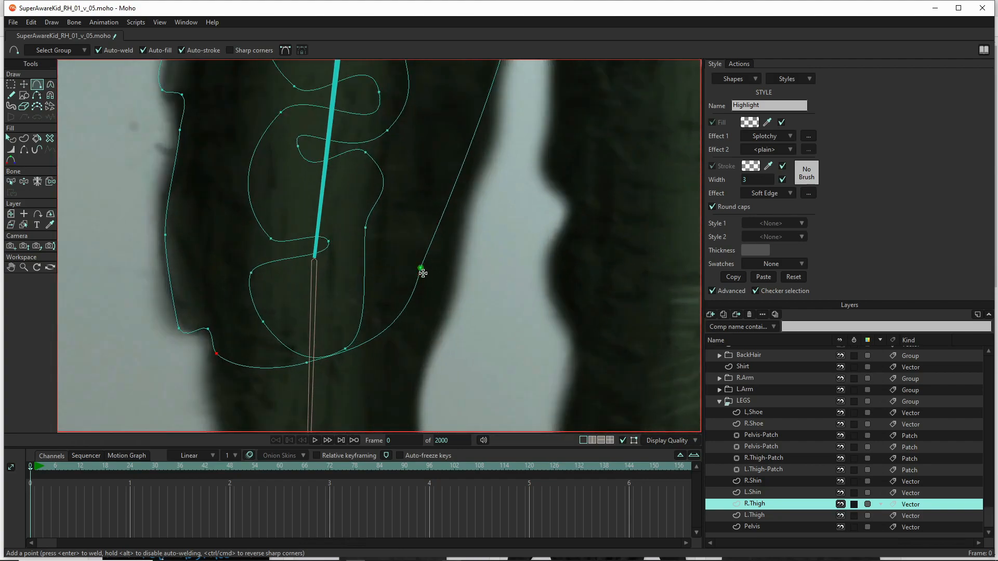
{"action": "key", "text": "t"}
{"action": "left_click_drag", "start_coordinate": [421, 270], "coordinate": [447, 305]}
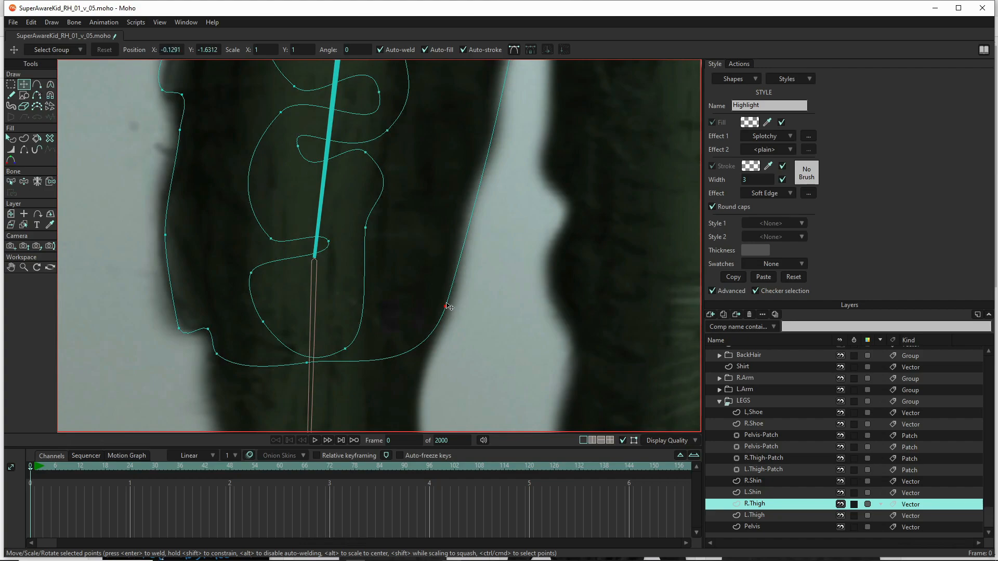
{"action": "key", "text": "a"}
{"action": "left_click_drag", "start_coordinate": [467, 246], "coordinate": [460, 248]}
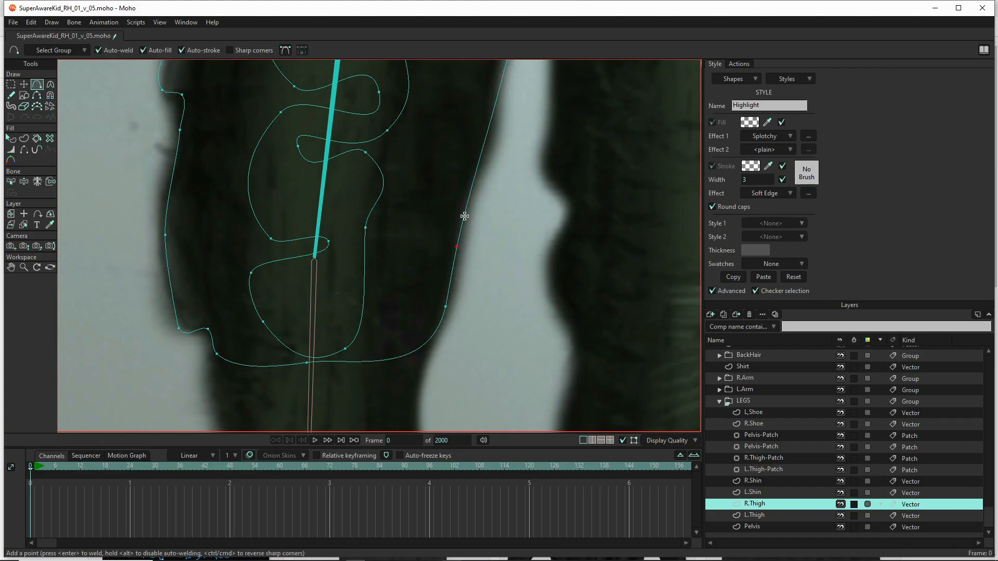
{"action": "left_click", "coordinate": [468, 195]}
{"action": "left_click", "coordinate": [479, 151]}
- Add points along R.Thigh's upper inner edge to trace the trouser folds below the crotch
{"action": "left_click_drag", "start_coordinate": [480, 150], "coordinate": [432, 381]}
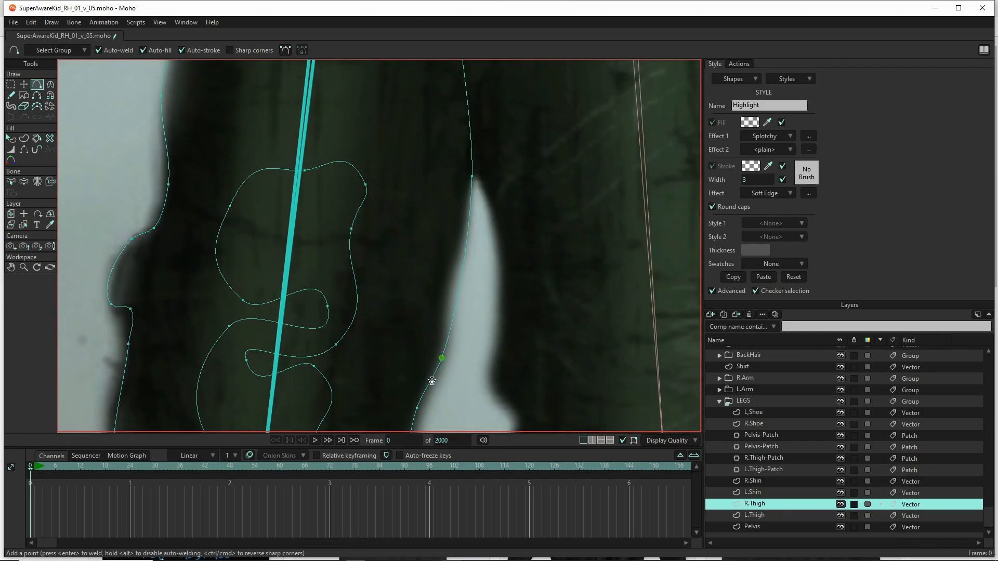
{"action": "left_click", "coordinate": [442, 336]}
{"action": "left_click_drag", "start_coordinate": [441, 330], "coordinate": [432, 317]}
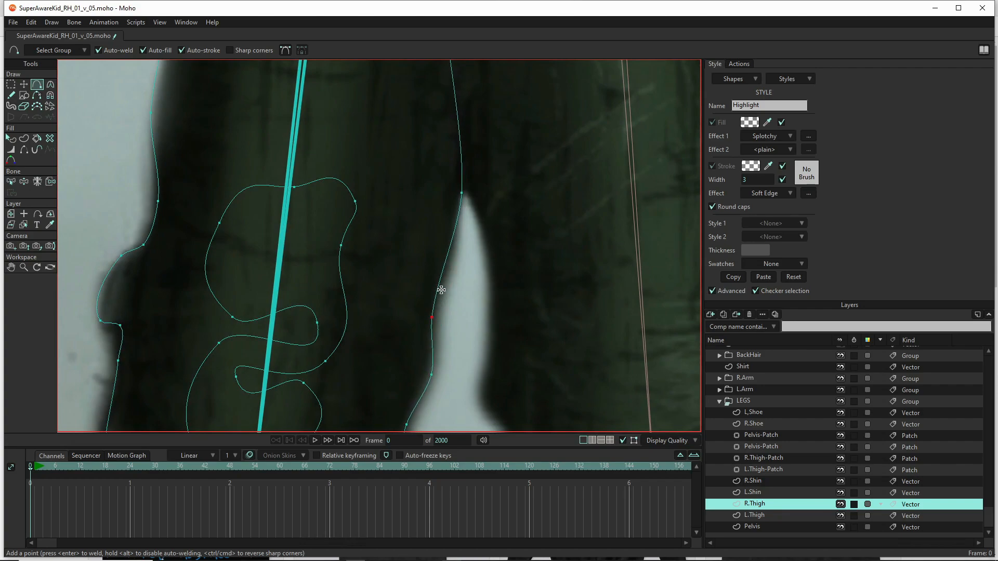
{"action": "left_click_drag", "start_coordinate": [443, 252], "coordinate": [524, 142]}
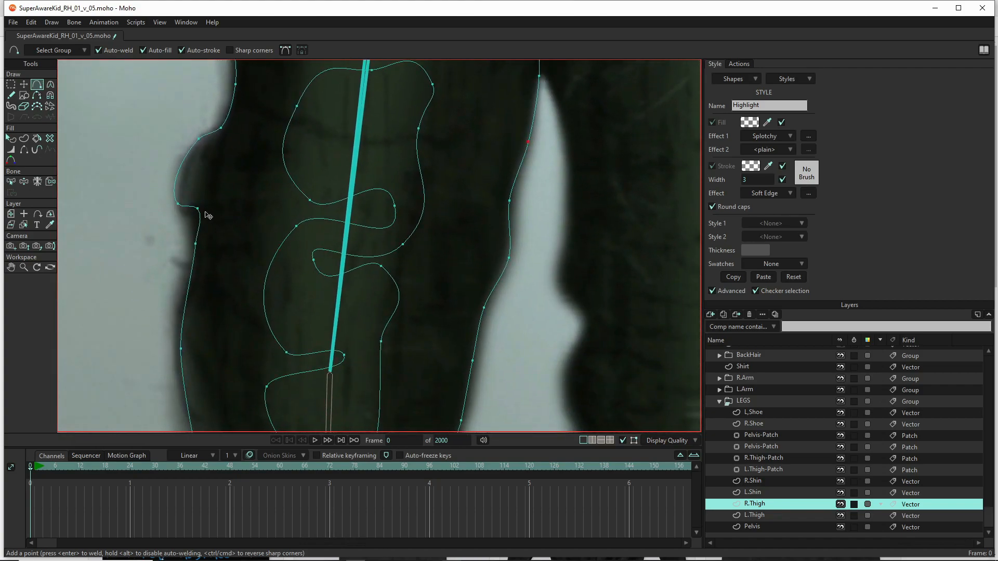
- Adjust R.Thigh's outer fold points above the knee and add edge points below them to follow the reference
{"action": "key", "text": "t"}
{"action": "left_click_drag", "start_coordinate": [198, 213], "coordinate": [196, 213]}
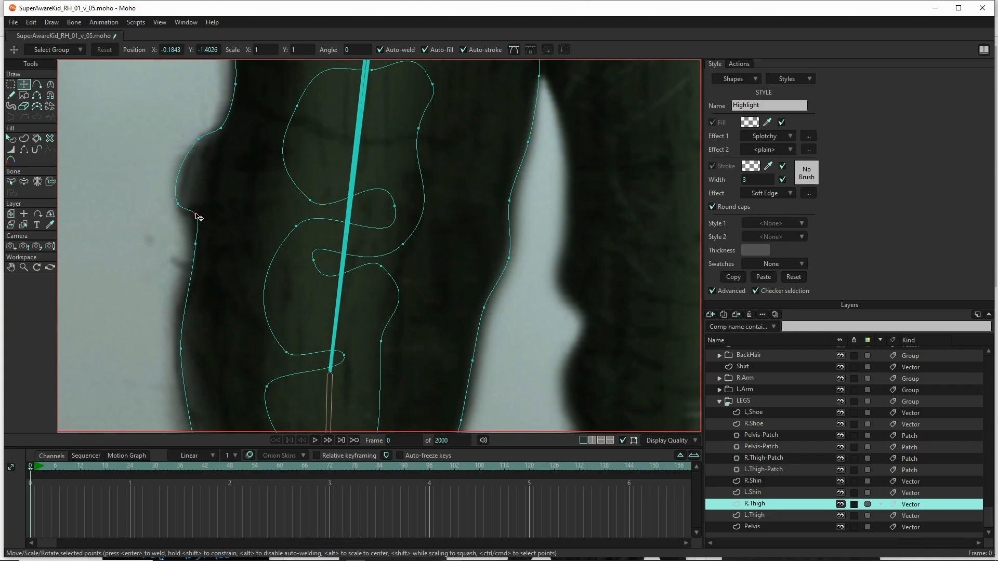
{"action": "left_click", "coordinate": [196, 243]}
{"action": "key", "text": "a"}
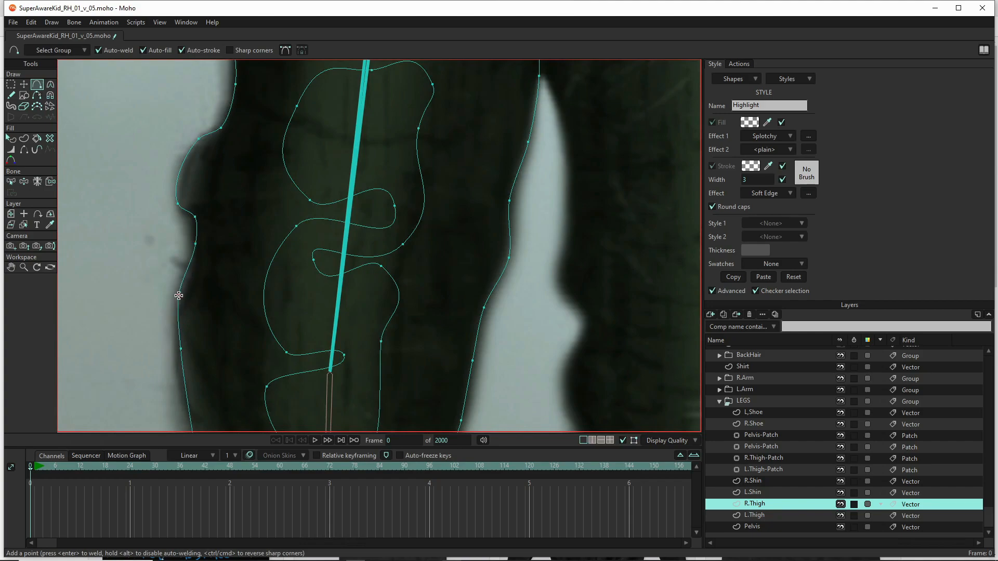
{"action": "scroll", "coordinate": [225, 328], "scroll_direction": "down", "scroll_amount": 4}
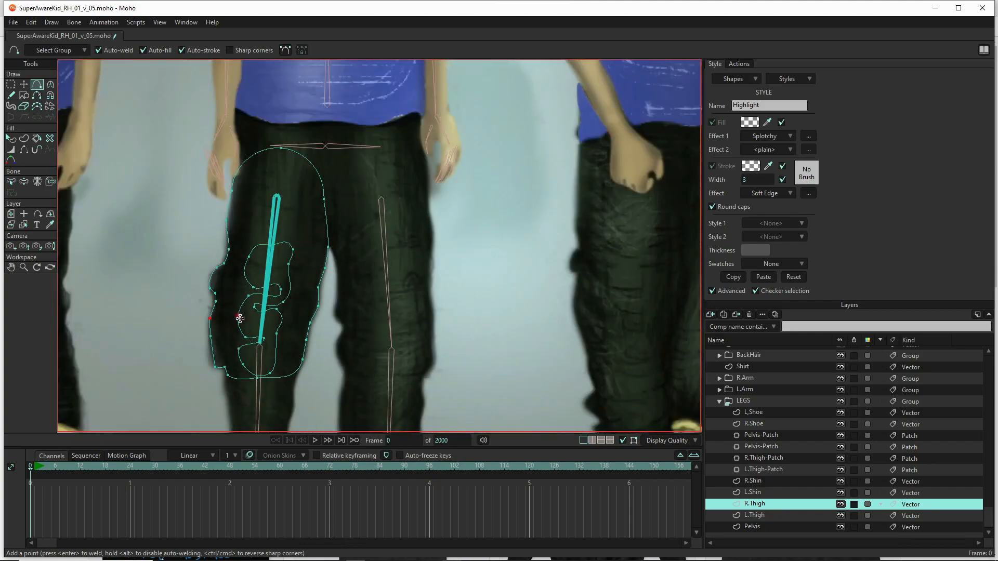
{"action": "left_click", "coordinate": [210, 355]}
- Hide the SUPER AWARE KID _blue_.png reference layer and render the current frame to check the reshaped legs
{"action": "scroll", "coordinate": [323, 185], "scroll_direction": "down", "scroll_amount": 5}
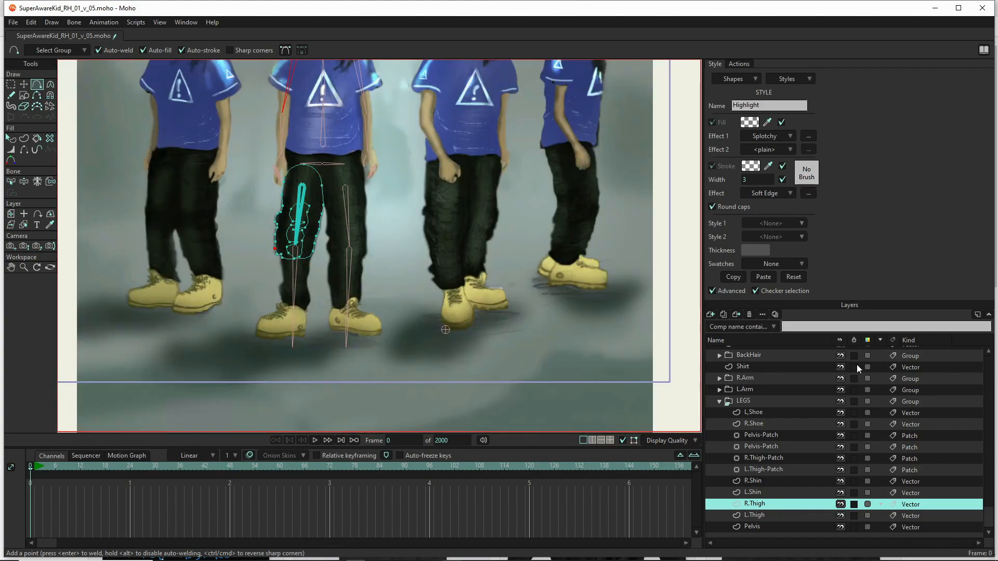
{"action": "scroll", "coordinate": [858, 348], "scroll_direction": "up", "scroll_amount": 4}
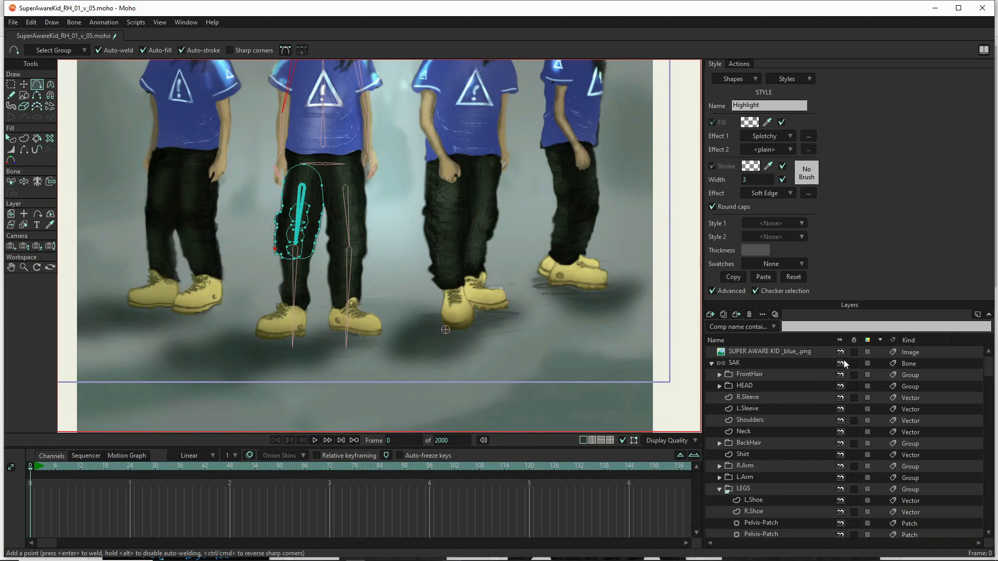
{"action": "left_click", "coordinate": [842, 353]}
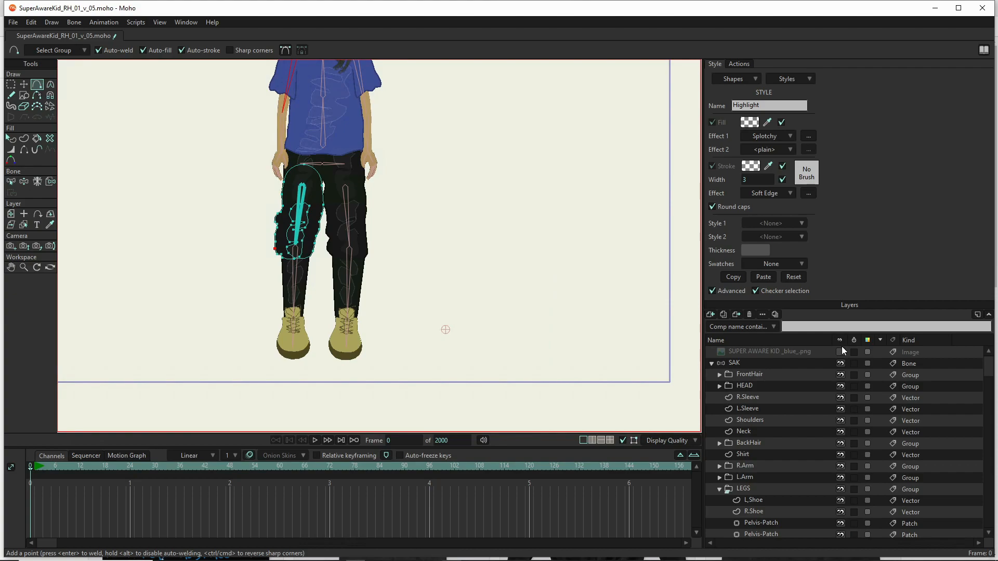
{"action": "key", "text": "ctrl+r"}
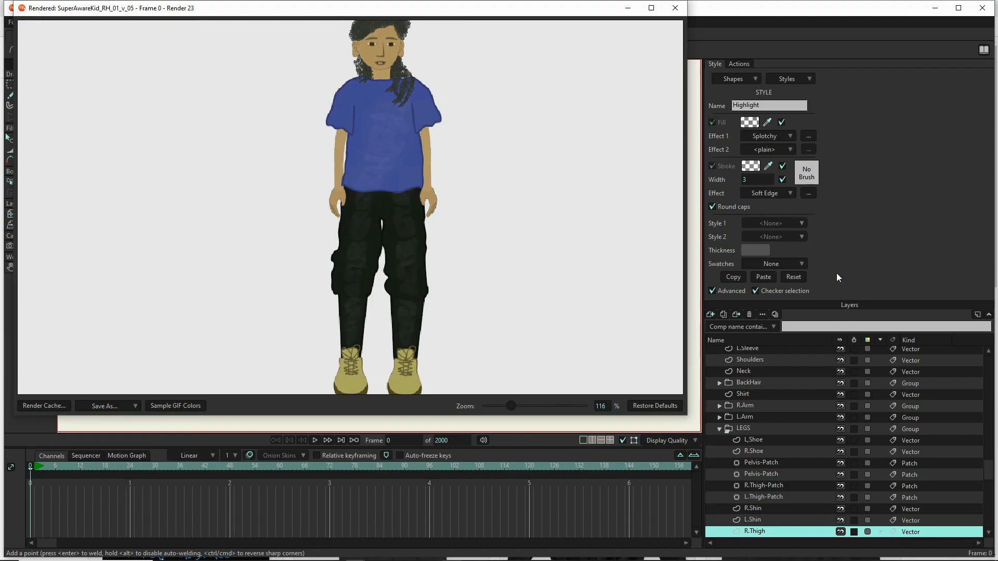
{"action": "left_click", "coordinate": [679, 9]}
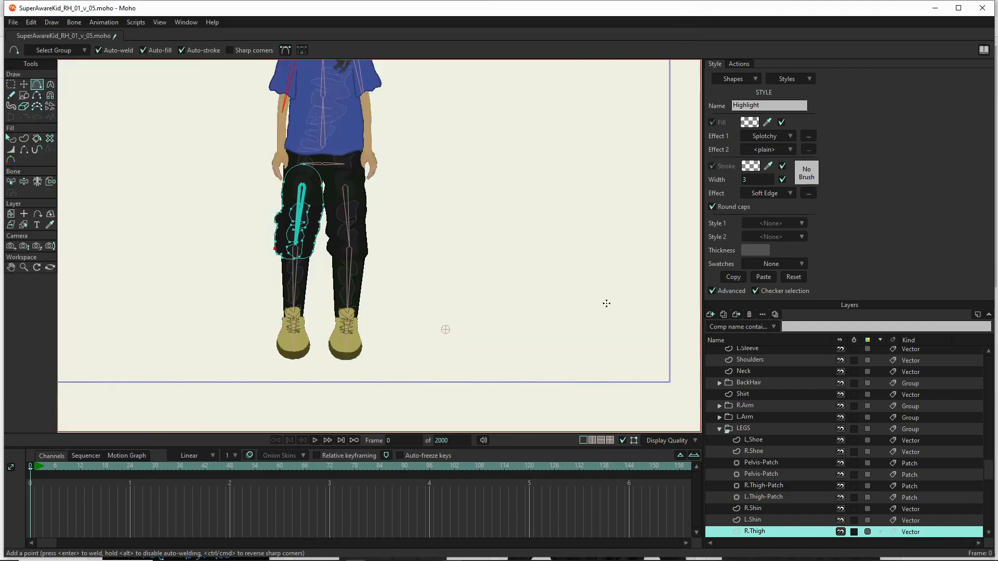
- Select the L.Shin layer and show the SUPER AWARE KID _blue_.png reference image
{"action": "left_click", "coordinate": [769, 520]}
{"action": "scroll", "coordinate": [360, 282], "scroll_direction": "up", "scroll_amount": 5}
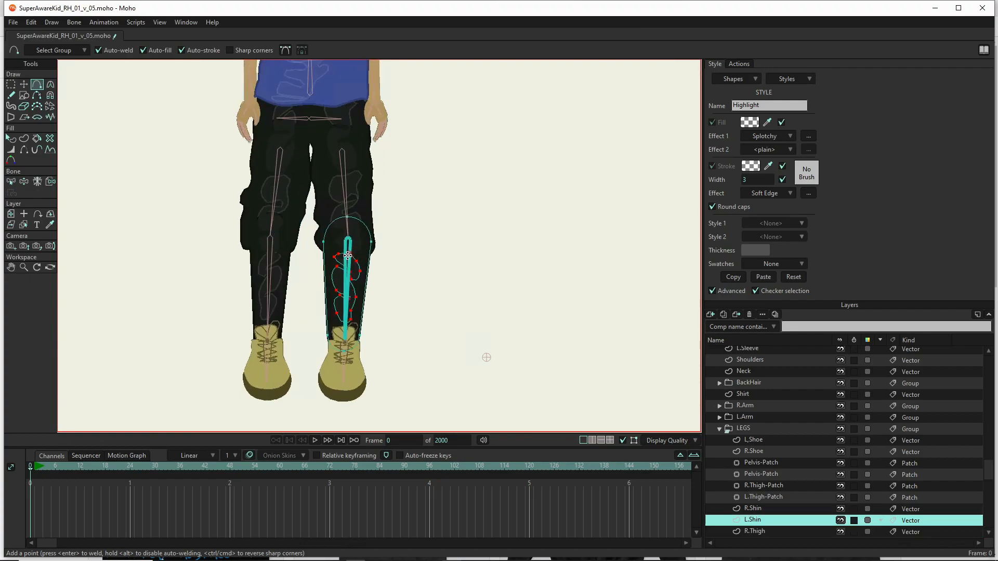
{"action": "scroll", "coordinate": [847, 362], "scroll_direction": "up", "scroll_amount": 3}
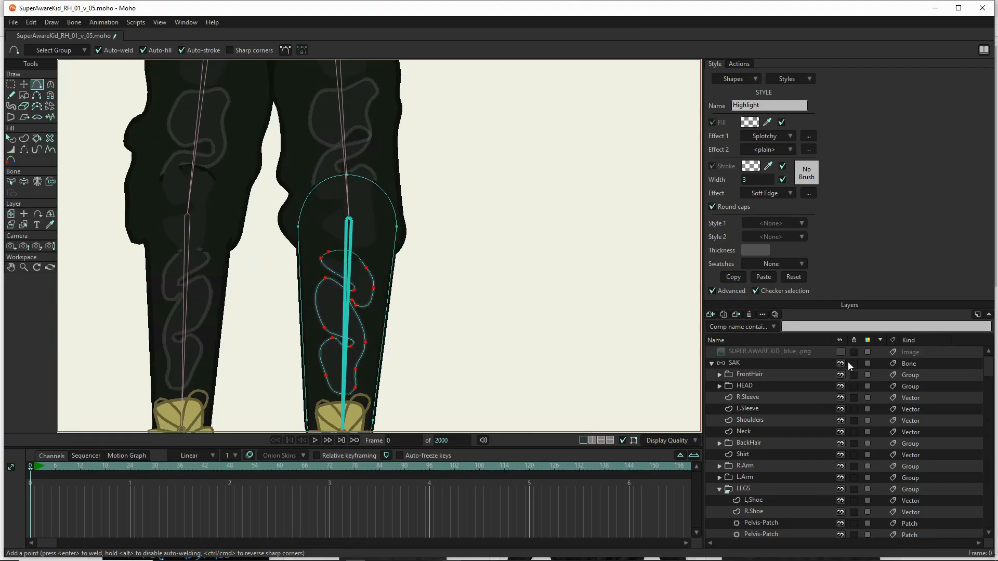
{"action": "left_click", "coordinate": [840, 352]}
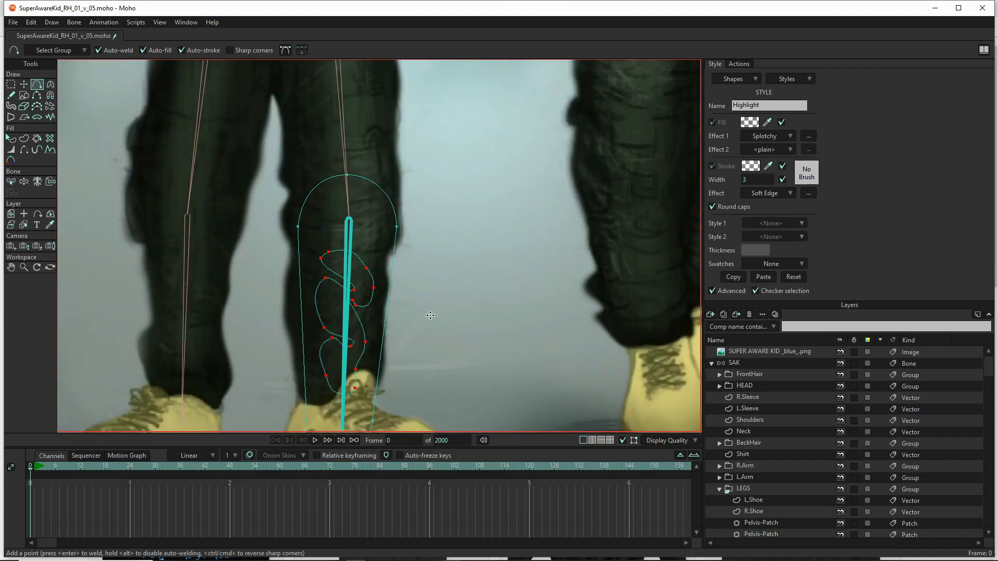
- Move L.Shin's two upper side points outward to the reference trouser edges at the knee
{"action": "scroll", "coordinate": [385, 249], "scroll_direction": "up", "scroll_amount": 3}
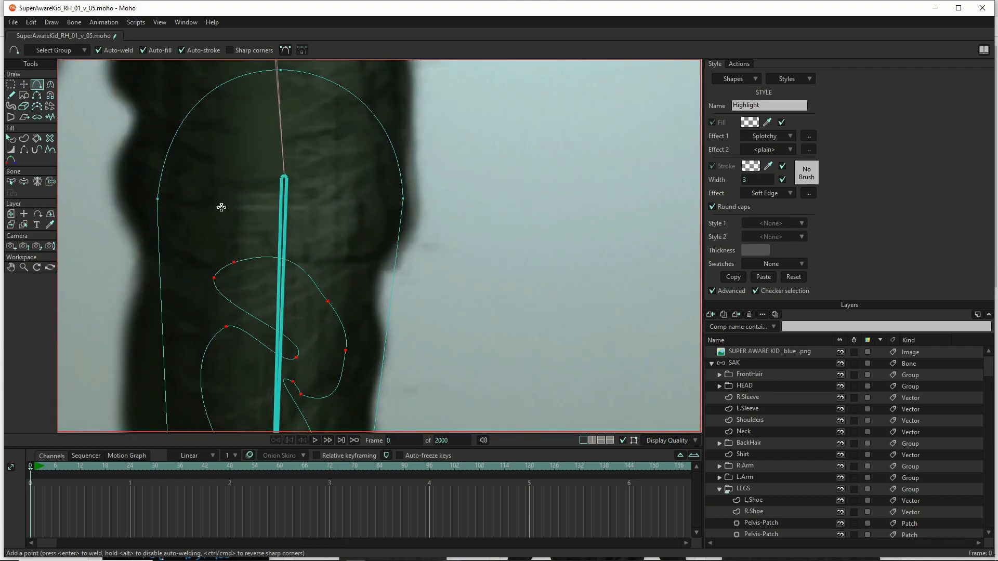
{"action": "key", "text": "t"}
{"action": "left_click", "coordinate": [157, 200]}
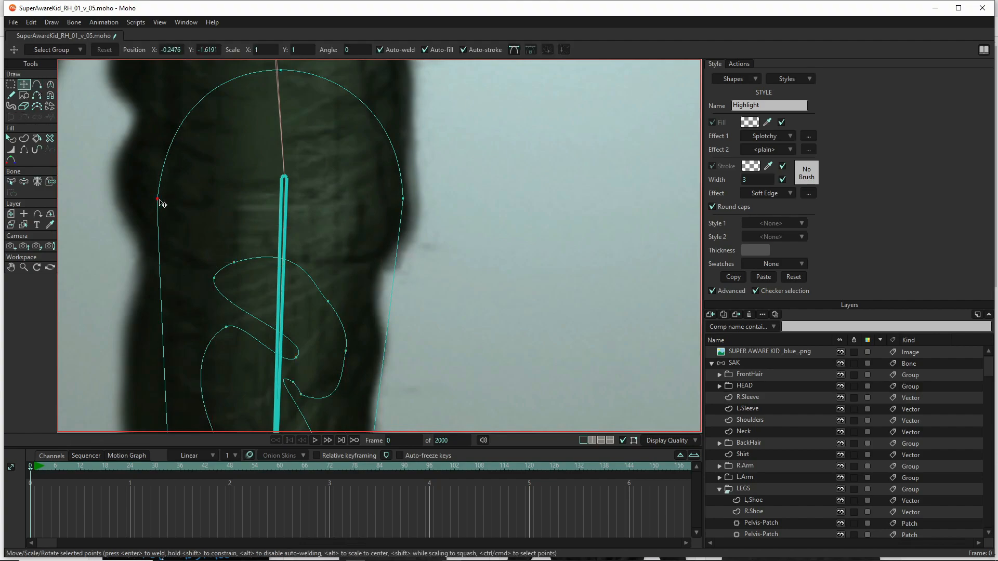
{"action": "left_click_drag", "start_coordinate": [159, 199], "coordinate": [126, 173]}
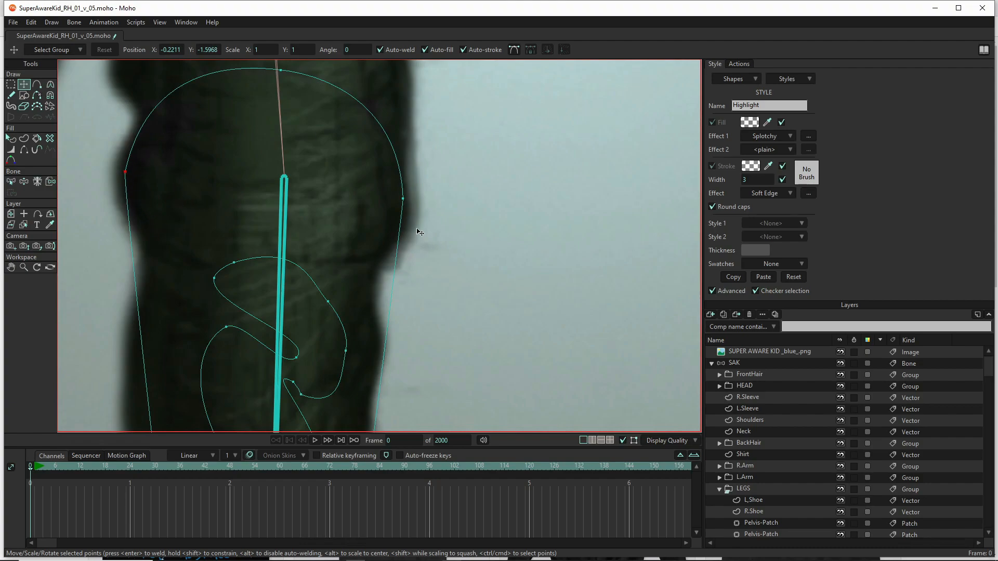
{"action": "left_click_drag", "start_coordinate": [406, 203], "coordinate": [411, 204]}
{"action": "left_click_drag", "start_coordinate": [126, 172], "coordinate": [125, 176]}
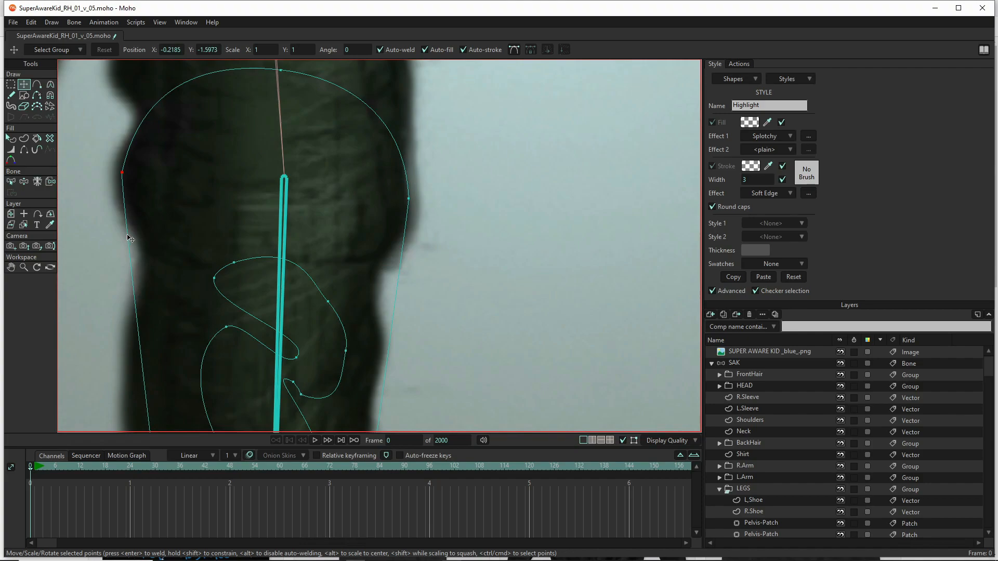
- Add points along L.Shin's inner edge from just below the knee down to the calf bulge
{"action": "key", "text": "a"}
{"action": "left_click_drag", "start_coordinate": [129, 238], "coordinate": [140, 237]}
{"action": "left_click_drag", "start_coordinate": [145, 276], "coordinate": [144, 280]}
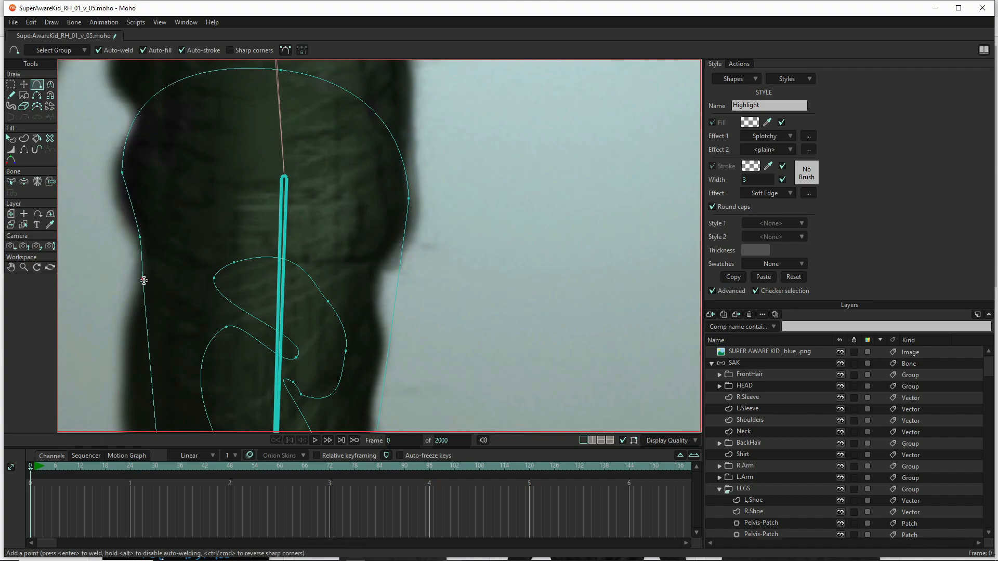
{"action": "left_click_drag", "start_coordinate": [147, 323], "coordinate": [181, 104]}
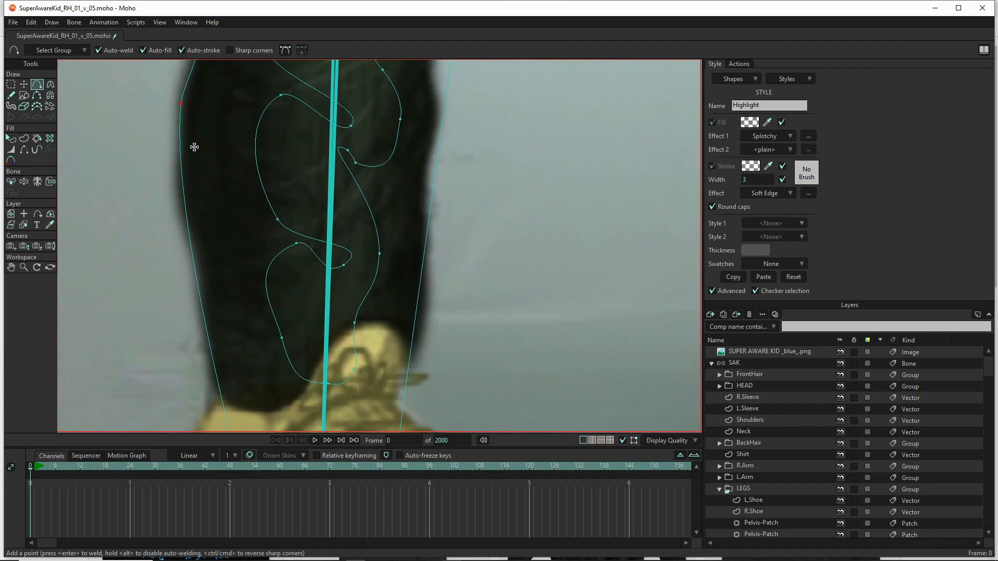
{"action": "left_click", "coordinate": [181, 147]}
{"action": "left_click_drag", "start_coordinate": [183, 167], "coordinate": [176, 171]}
- Add points down L.Shin's lower inner edge to the trouser cuff above the shoe
{"action": "left_click_drag", "start_coordinate": [183, 230], "coordinate": [199, 289]}
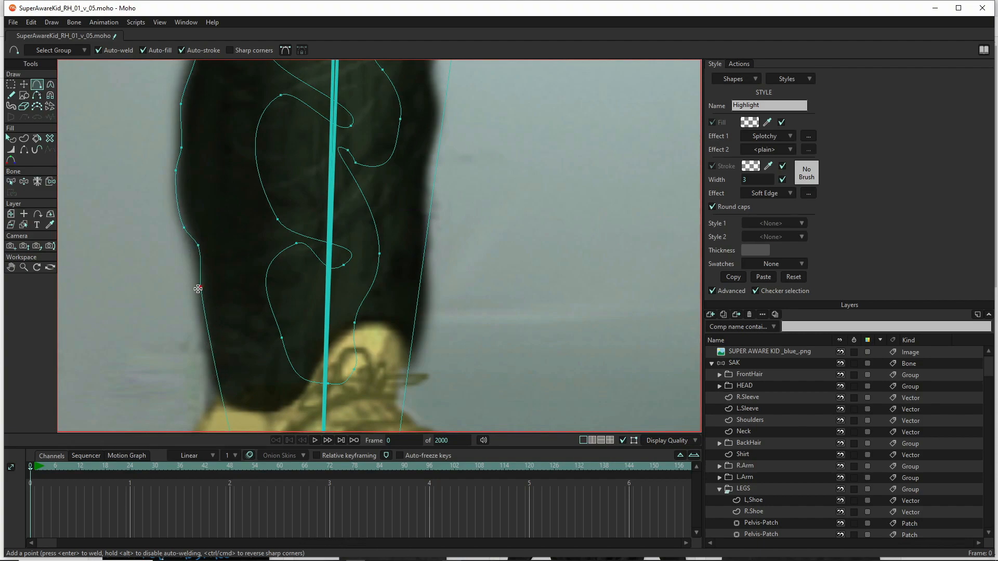
{"action": "left_click", "coordinate": [203, 329]}
{"action": "left_click_drag", "start_coordinate": [205, 329], "coordinate": [202, 338]}
{"action": "left_click_drag", "start_coordinate": [231, 374], "coordinate": [235, 247]}
{"action": "left_click", "coordinate": [222, 273]}
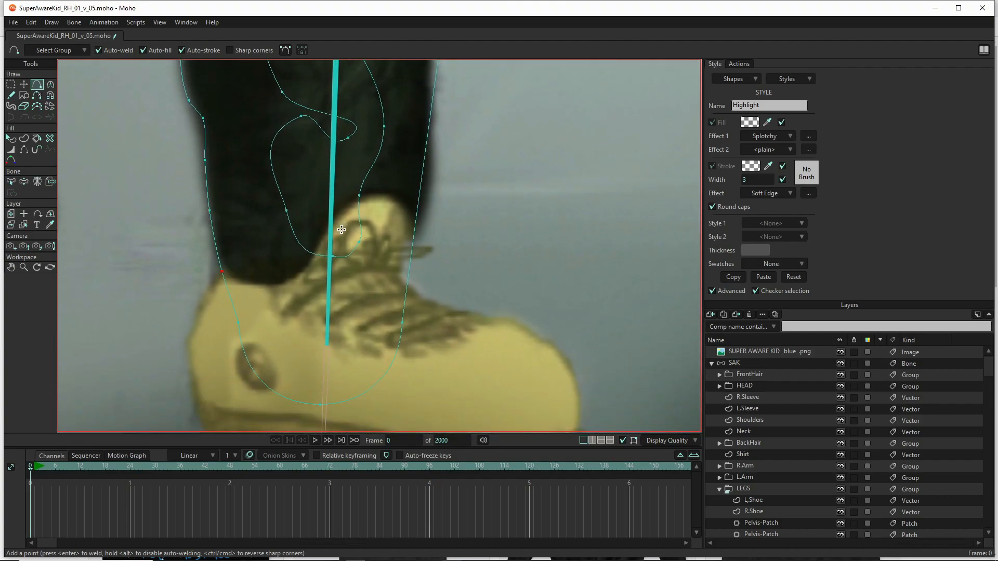
- Add points at L.Shin's outer ankle and inner hem, and move the inner cuff corner down to the hem
{"action": "left_click", "coordinate": [421, 219]}
{"action": "left_click_drag", "start_coordinate": [424, 220], "coordinate": [424, 221]}
{"action": "left_click", "coordinate": [239, 286]}
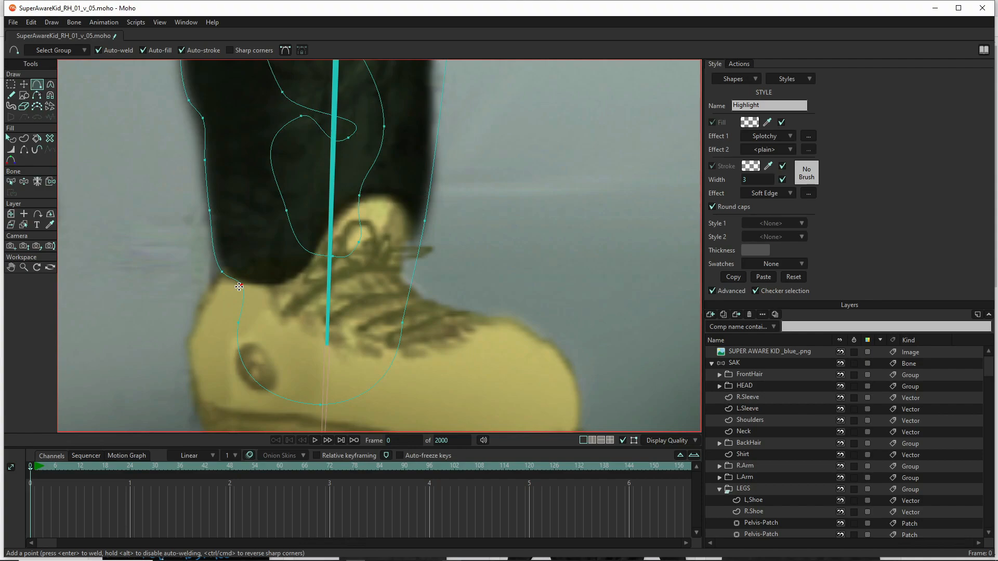
{"action": "left_click_drag", "start_coordinate": [237, 284], "coordinate": [235, 283]}
{"action": "key", "text": "t"}
{"action": "left_click_drag", "start_coordinate": [220, 272], "coordinate": [218, 279]}
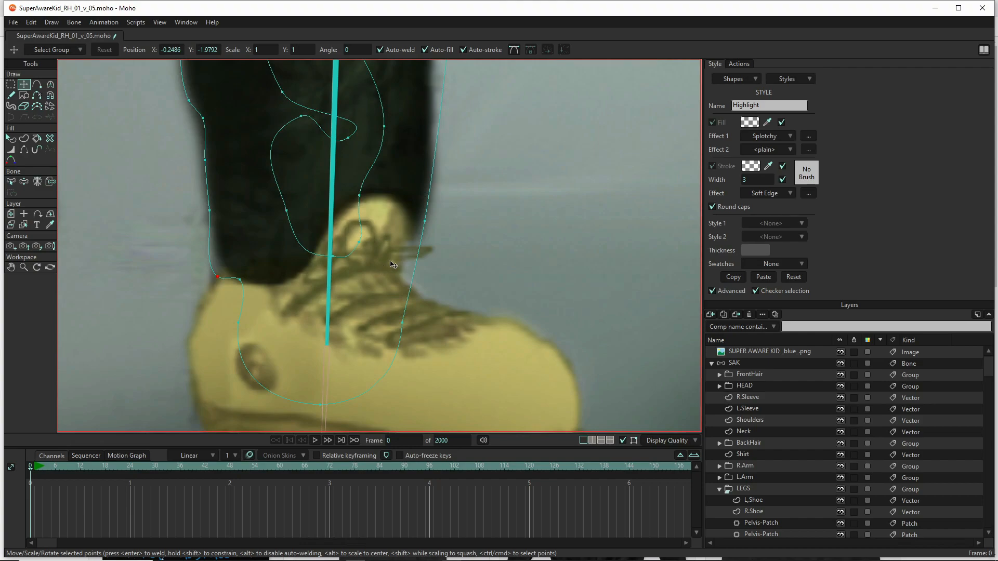
- Add points at L.Shin's outer cuff and along the hem over the top of the shoe tongue
{"action": "key", "text": "a"}
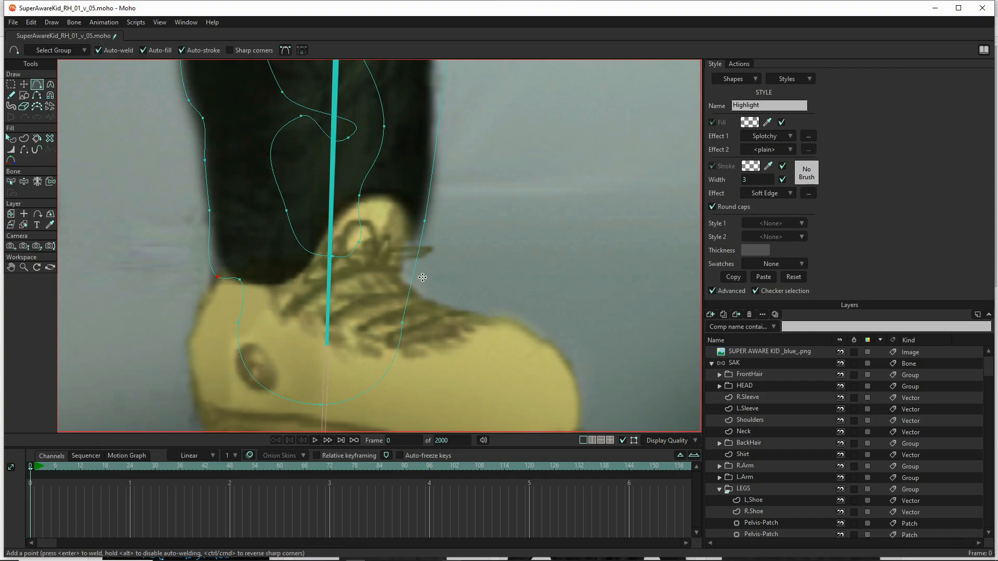
{"action": "left_click_drag", "start_coordinate": [419, 252], "coordinate": [417, 239]}
{"action": "left_click_drag", "start_coordinate": [412, 251], "coordinate": [390, 201]}
- Add points up L.Shin's outer edge along the lower calf to follow the trouser folds
{"action": "scroll", "coordinate": [394, 242], "scroll_direction": "down", "scroll_amount": 4}
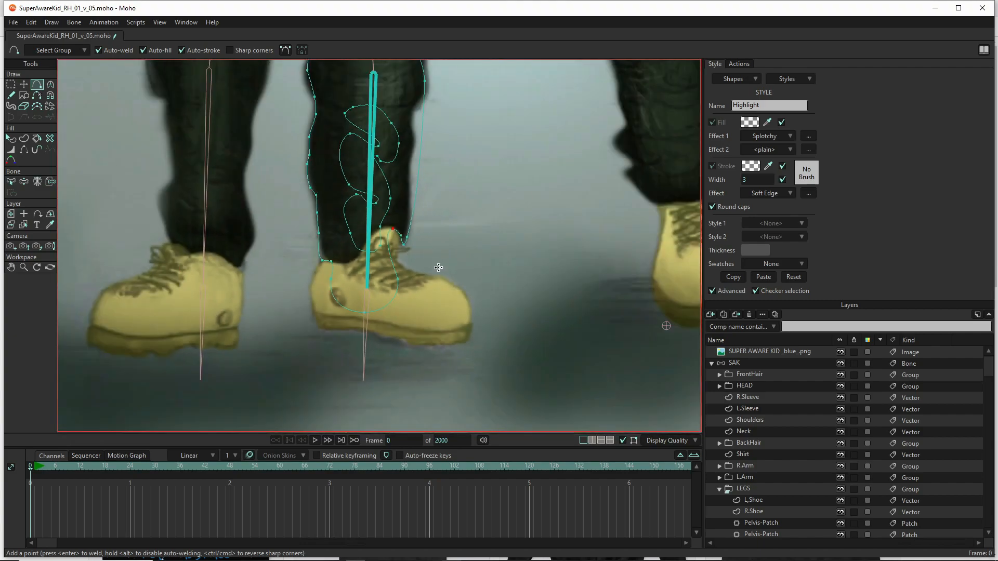
{"action": "left_click_drag", "start_coordinate": [435, 262], "coordinate": [415, 397]}
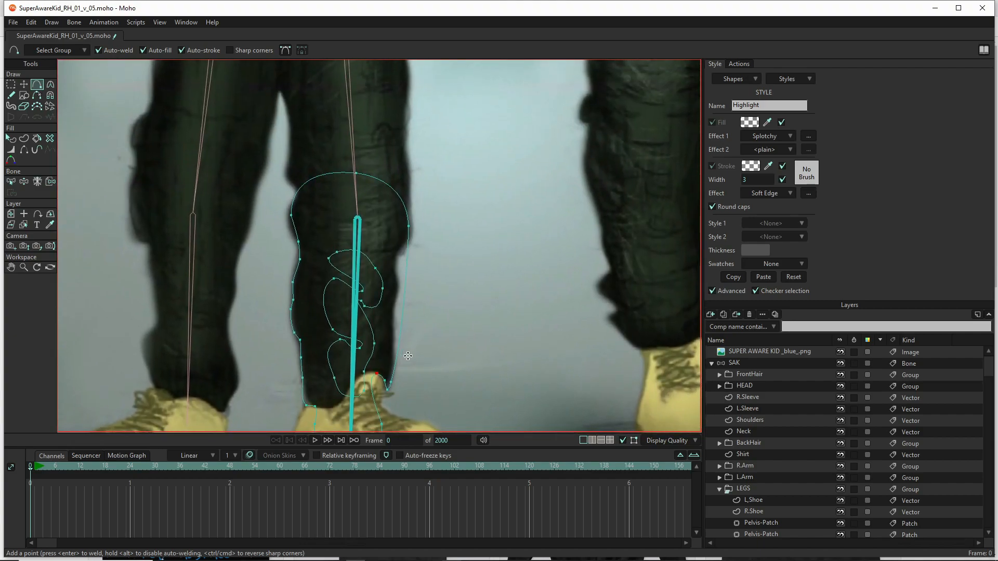
{"action": "scroll", "coordinate": [408, 356], "scroll_direction": "up", "scroll_amount": 4}
{"action": "left_click_drag", "start_coordinate": [347, 377], "coordinate": [334, 340]}
{"action": "left_click_drag", "start_coordinate": [336, 306], "coordinate": [346, 310]}
{"action": "mouse_move", "coordinate": [351, 273]}
{"action": "left_mouse_down"}
{"action": "mouse_move", "coordinate": [334, 268]}
{"action": "mouse_move", "coordinate": [341, 262]}
{"action": "left_mouse_up"}
{"action": "left_click_drag", "start_coordinate": [340, 227], "coordinate": [334, 237]}
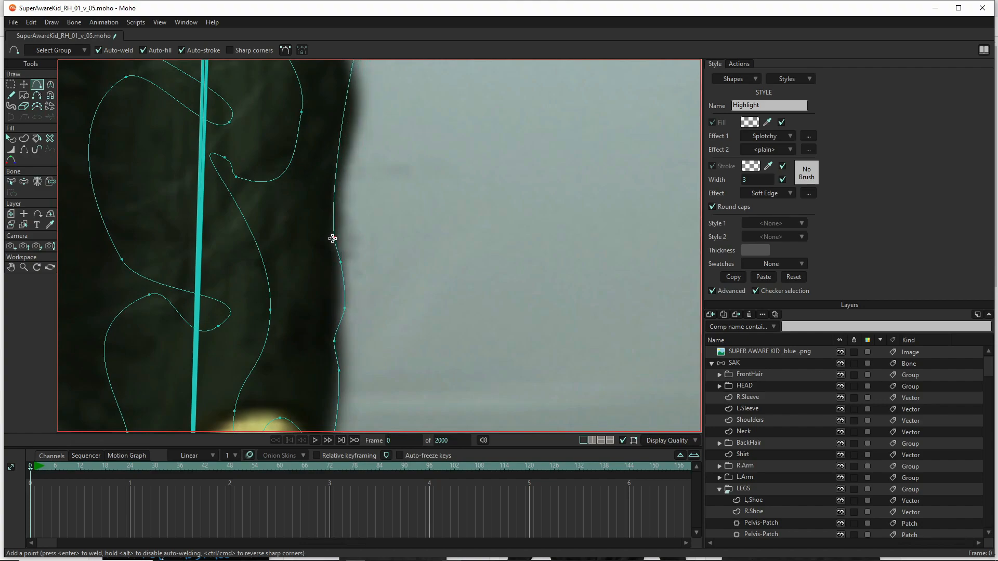
- Add points up L.Shin's outer edge from mid-calf to the indent beneath the knee fold
{"action": "left_click", "coordinate": [338, 201]}
{"action": "left_click_drag", "start_coordinate": [337, 200], "coordinate": [354, 347]}
{"action": "left_click_drag", "start_coordinate": [354, 293], "coordinate": [368, 289]}
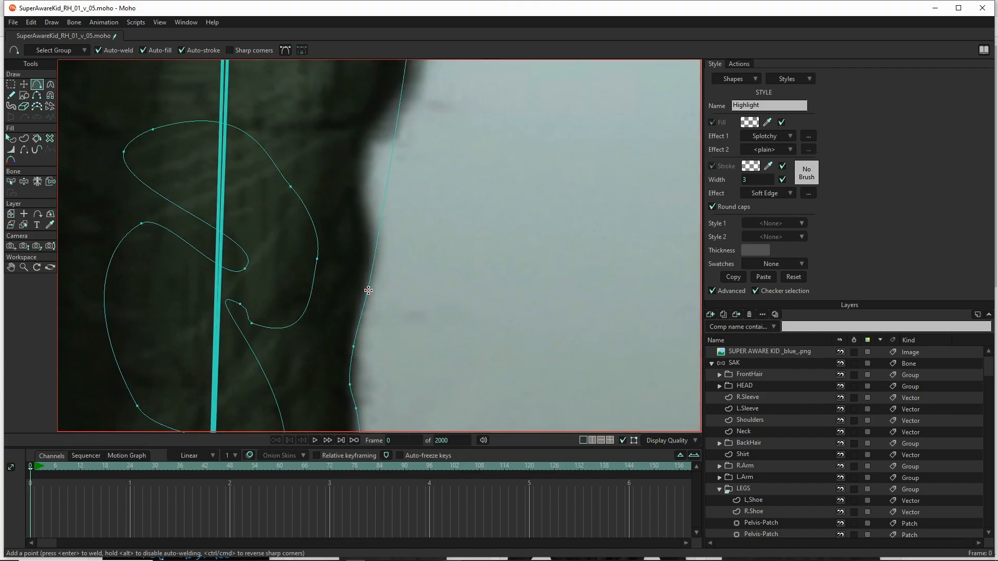
{"action": "left_click", "coordinate": [378, 246]}
{"action": "left_click_drag", "start_coordinate": [383, 205], "coordinate": [361, 193]}
- Add points around the underside of L.Shin's outer knee fold to trace its overhang
{"action": "left_click", "coordinate": [363, 148]}
{"action": "left_click_drag", "start_coordinate": [364, 149], "coordinate": [394, 136]}
{"action": "left_click", "coordinate": [378, 131]}
{"action": "left_click_drag", "start_coordinate": [407, 94], "coordinate": [388, 283]}
- Move L.Shin's existing outer knee point onto the trouser edge and add edge points above it
{"action": "key", "text": "t"}
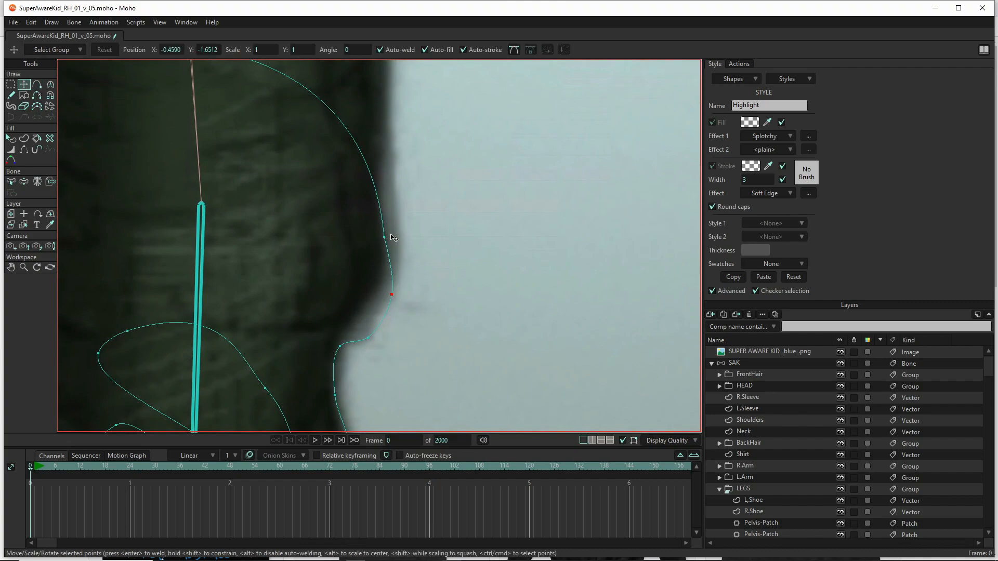
{"action": "left_click_drag", "start_coordinate": [389, 241], "coordinate": [392, 366]}
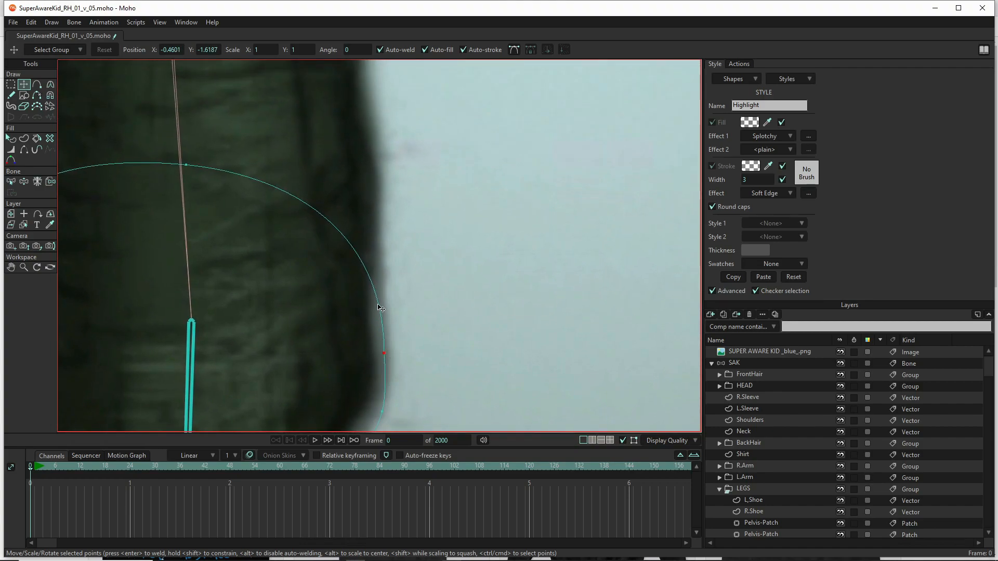
{"action": "key", "text": "a"}
{"action": "left_click_drag", "start_coordinate": [378, 300], "coordinate": [380, 241]}
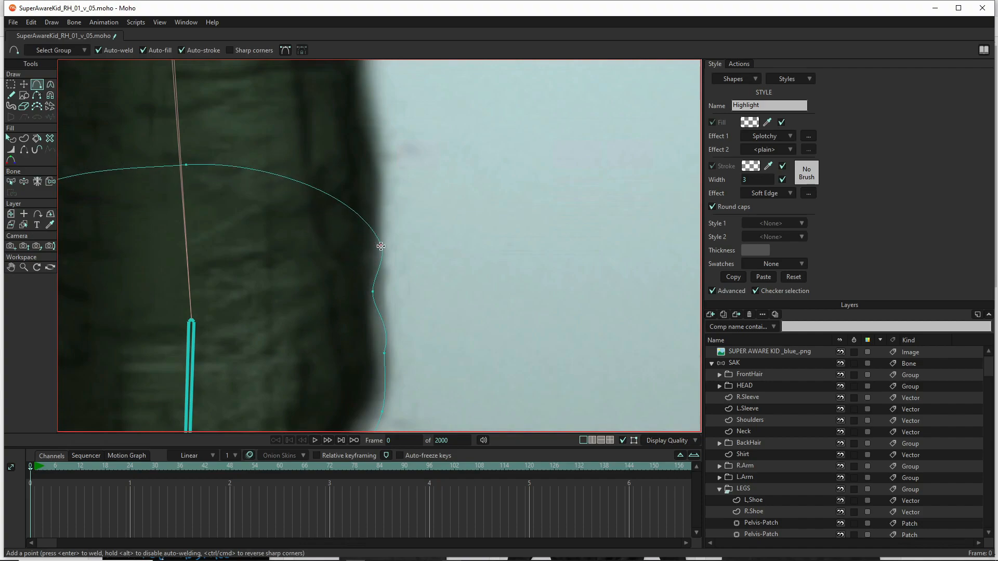
- Hide the reference image layer and render frame 0 to check the reshaped left leg
{"action": "scroll", "coordinate": [388, 259], "scroll_direction": "down", "scroll_amount": 3}
{"action": "scroll", "coordinate": [388, 259], "scroll_direction": "down", "scroll_amount": 4}
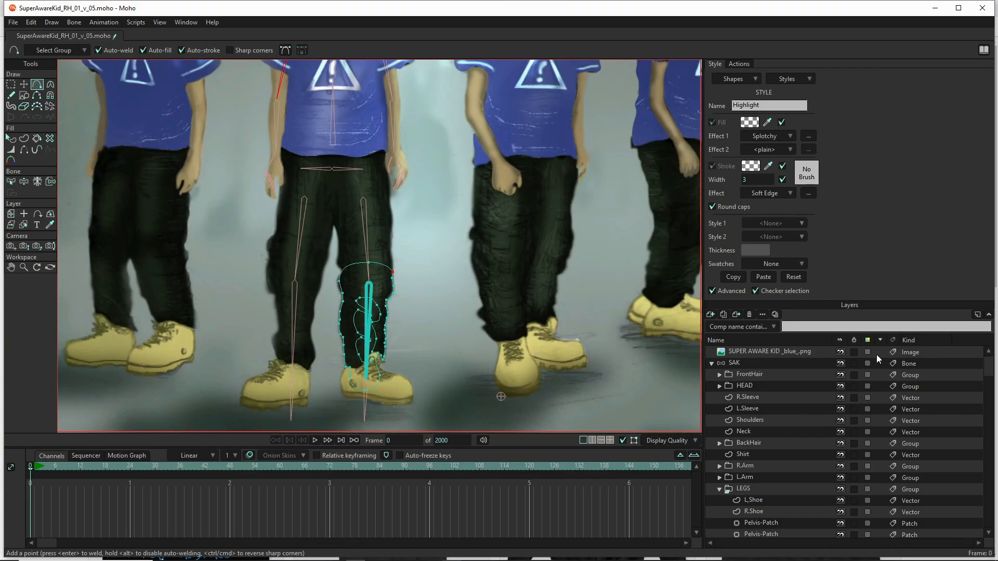
{"action": "left_click", "coordinate": [840, 352]}
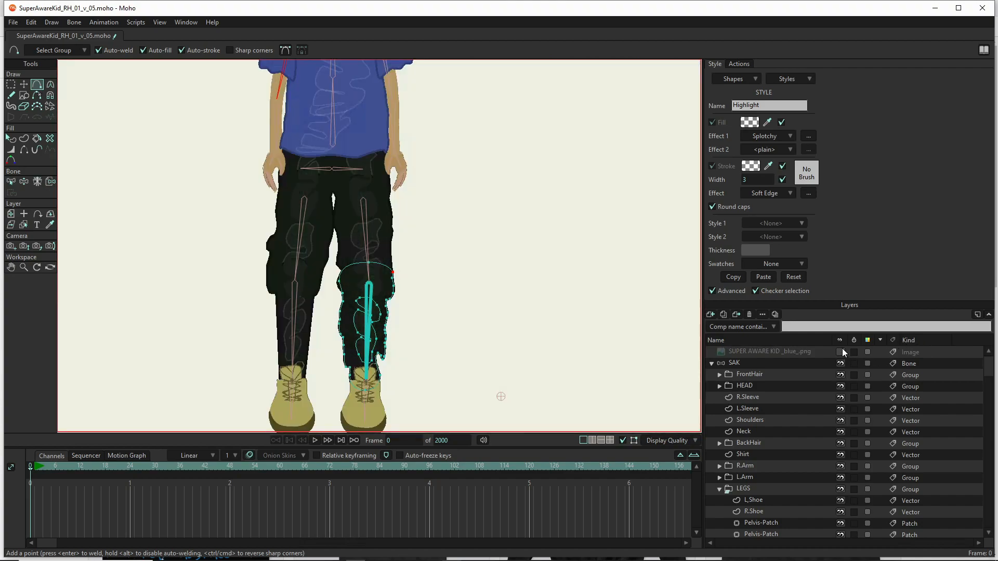
{"action": "key", "text": "ctrl+r"}
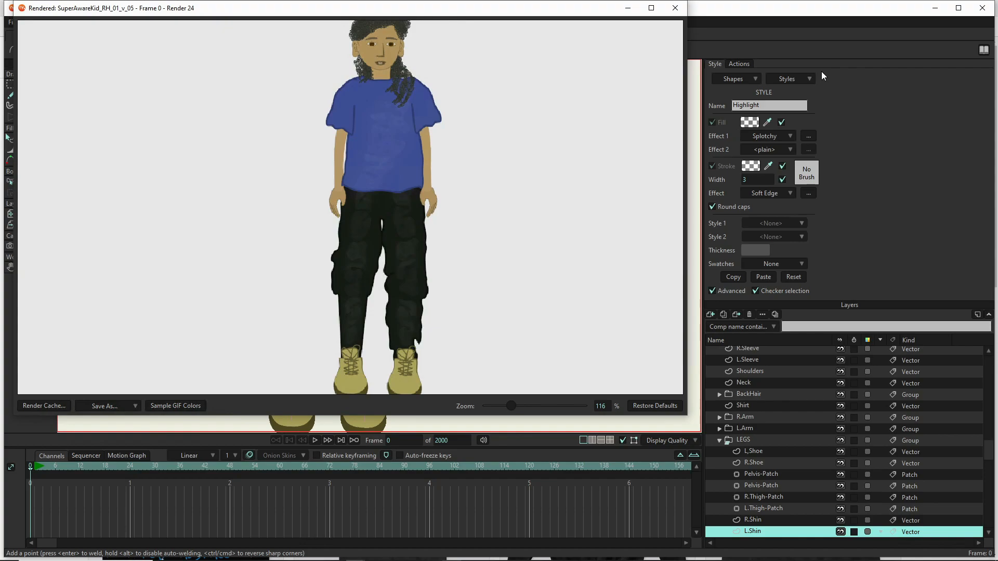
{"action": "left_click", "coordinate": [675, 8]}
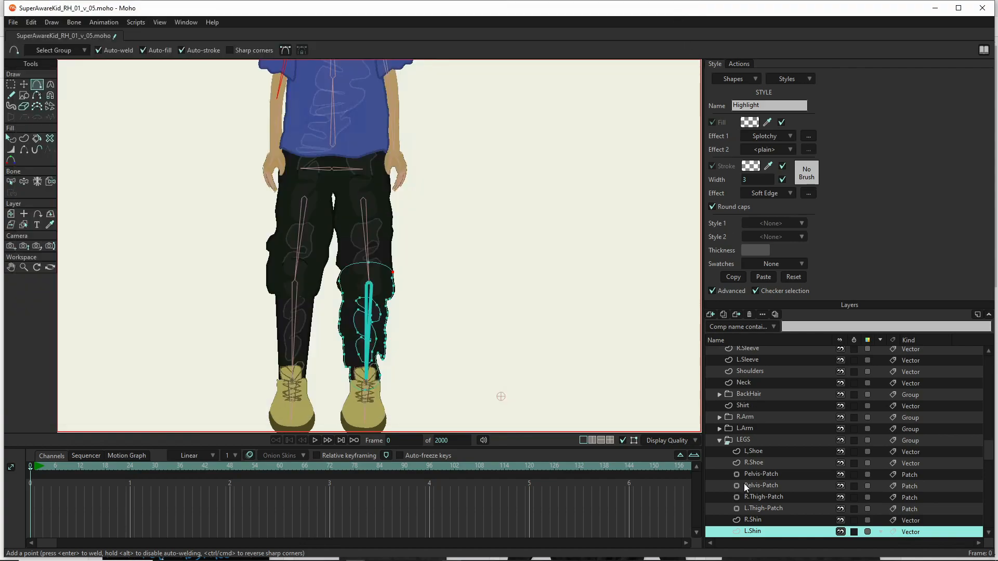
- Show the reference image again and add points down R.Shin's outer edge from below the knee to mid-calf
{"action": "left_click", "coordinate": [754, 520]}
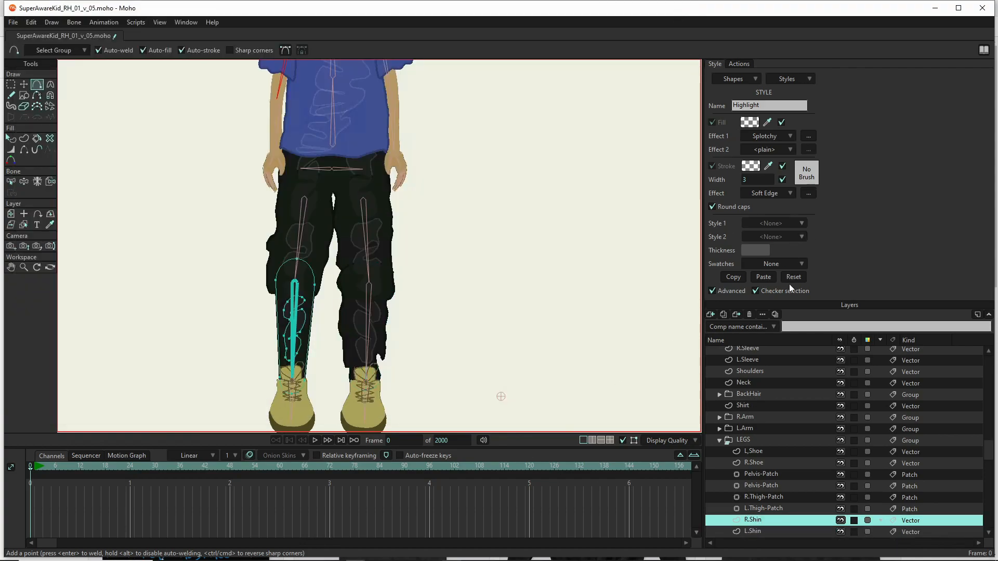
{"action": "scroll", "coordinate": [773, 401], "scroll_direction": "up", "scroll_amount": 4}
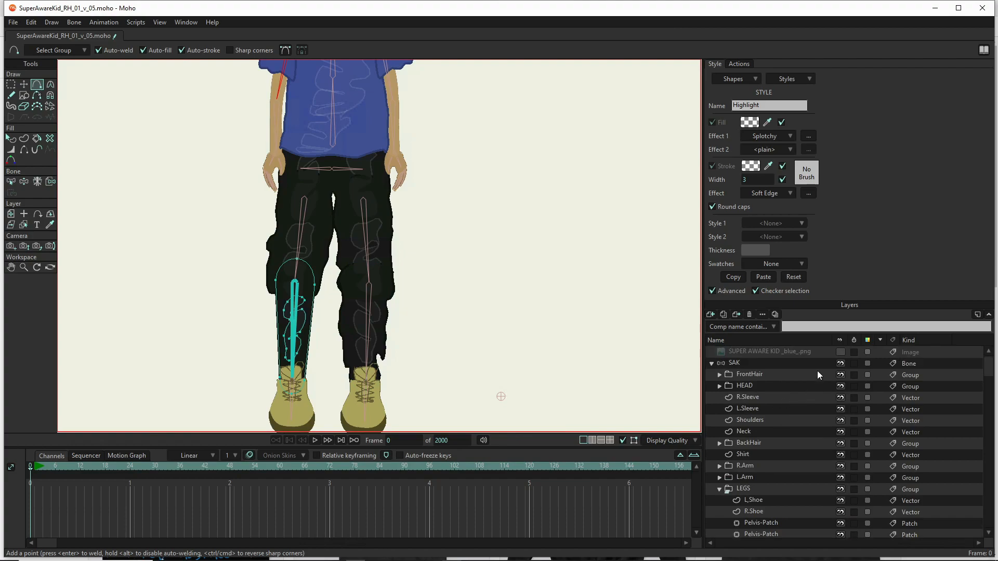
{"action": "left_click", "coordinate": [840, 351]}
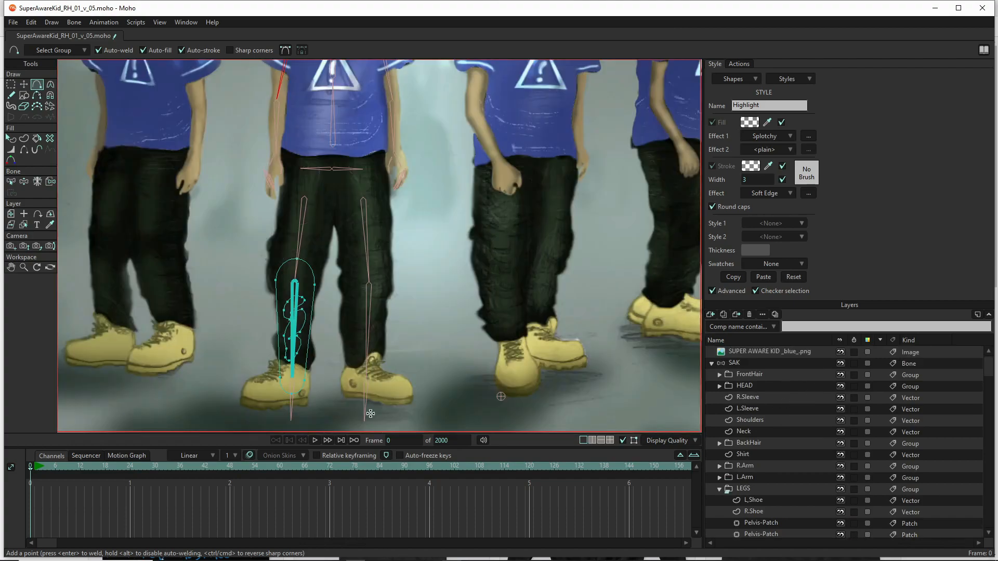
{"action": "scroll", "coordinate": [263, 389], "scroll_direction": "up", "scroll_amount": 6}
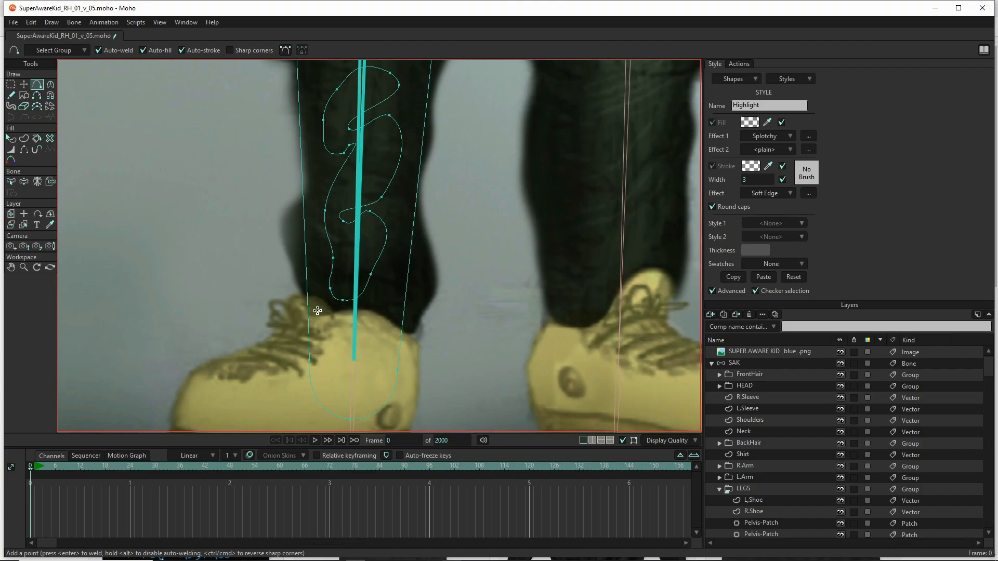
{"action": "left_click_drag", "start_coordinate": [318, 304], "coordinate": [312, 451]}
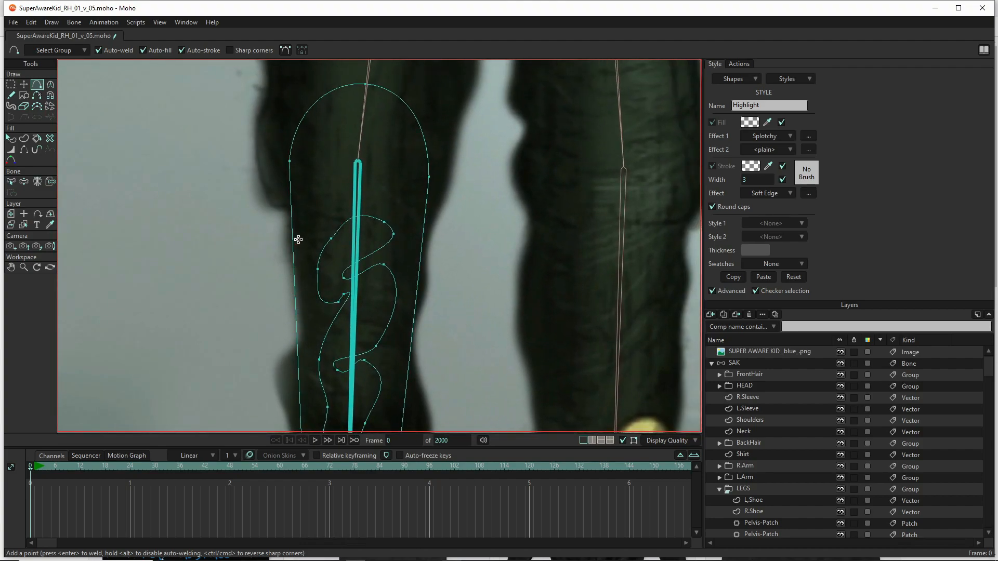
{"action": "left_click", "coordinate": [292, 206]}
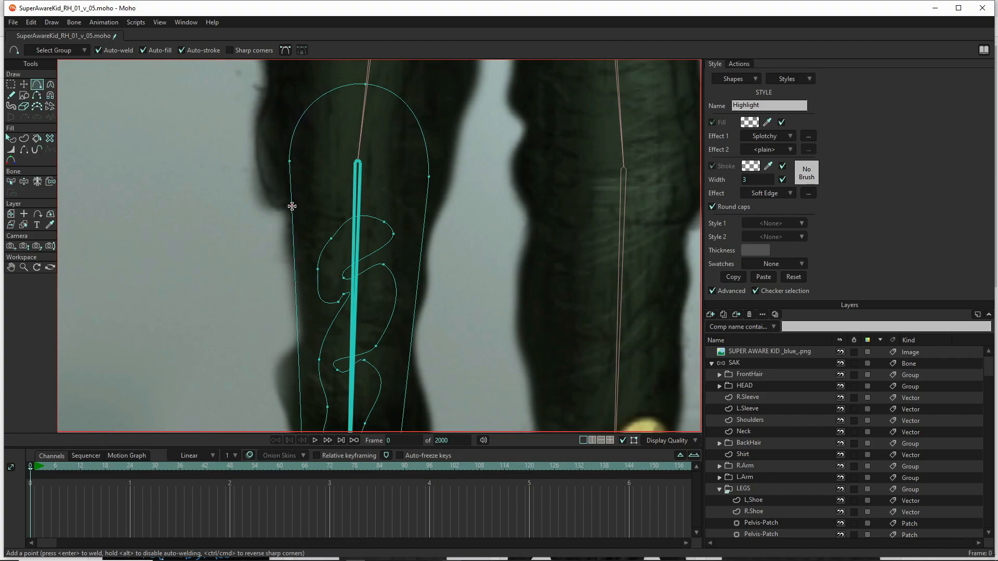
{"action": "mouse_move", "coordinate": [293, 236]}
{"action": "left_mouse_down"}
{"action": "mouse_move", "coordinate": [293, 227]}
{"action": "mouse_move", "coordinate": [287, 233]}
{"action": "left_mouse_up"}
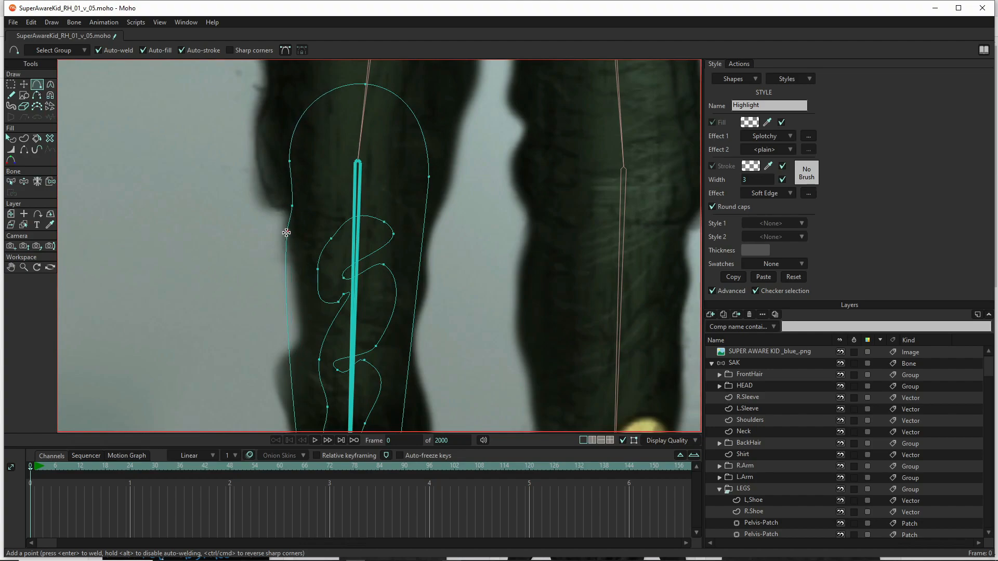
{"action": "left_click", "coordinate": [288, 258]}
{"action": "left_click_drag", "start_coordinate": [289, 272], "coordinate": [295, 274]}
- Add points around R.Shin's outer lower-calf bulge and along the trouser hem above the boot
{"action": "left_click_drag", "start_coordinate": [304, 313], "coordinate": [278, 209]}
{"action": "mouse_move", "coordinate": [269, 259]}
{"action": "left_mouse_down"}
{"action": "mouse_move", "coordinate": [262, 230]}
{"action": "mouse_move", "coordinate": [279, 256]}
{"action": "left_mouse_up"}
{"action": "left_click", "coordinate": [278, 252]}
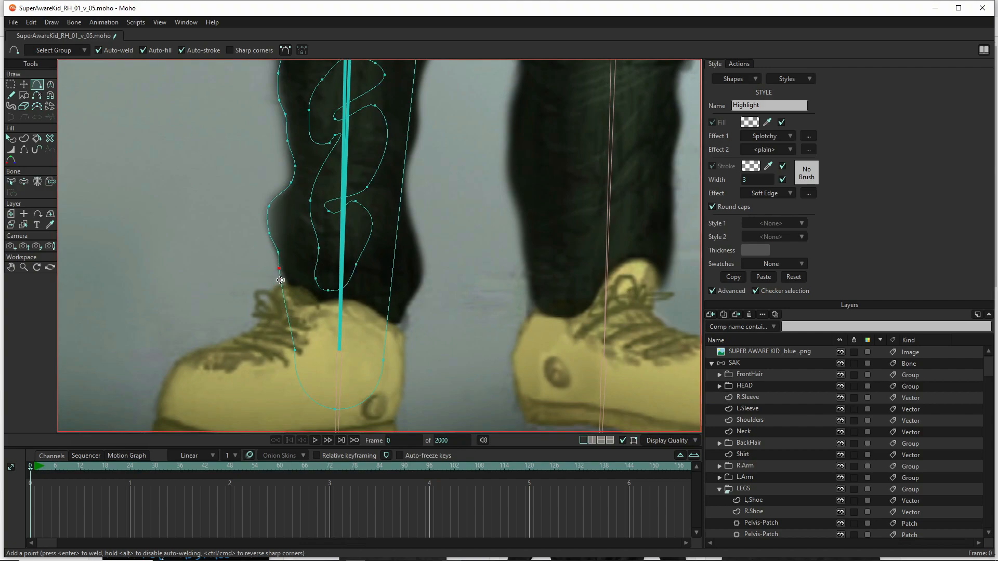
{"action": "left_click_drag", "start_coordinate": [286, 288], "coordinate": [317, 308]}
{"action": "left_click_drag", "start_coordinate": [389, 316], "coordinate": [422, 279]}
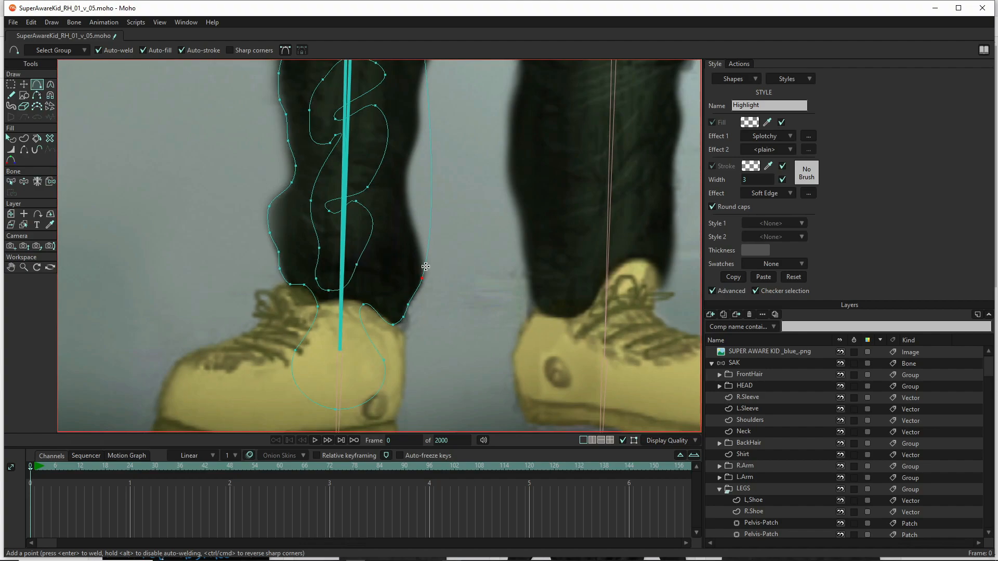
- Add points up R.Shin's inner edge from the ankle to the knee to follow the trouser folds
{"action": "left_click_drag", "start_coordinate": [429, 244], "coordinate": [418, 243]}
{"action": "left_click_drag", "start_coordinate": [420, 185], "coordinate": [378, 304]}
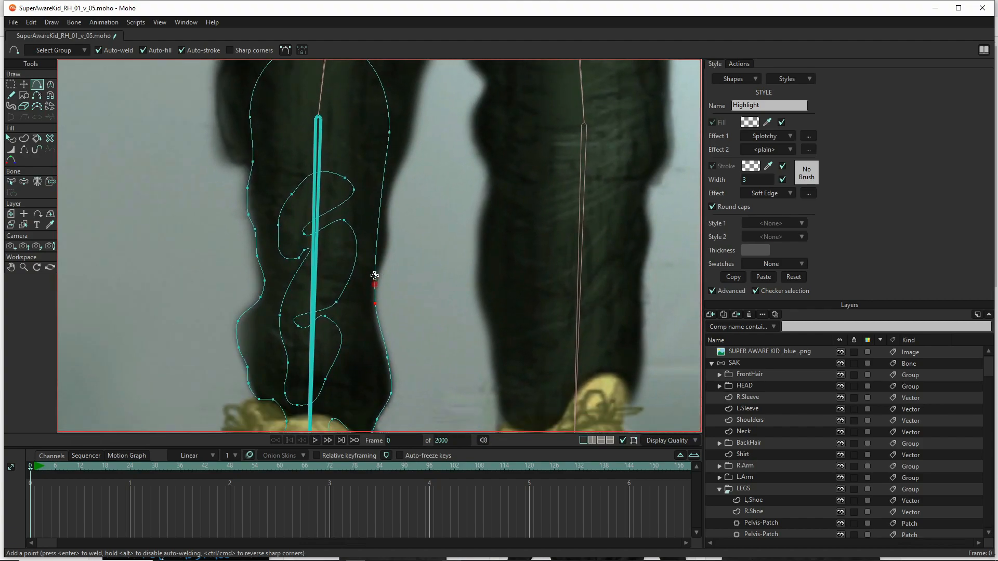
{"action": "left_click_drag", "start_coordinate": [376, 253], "coordinate": [387, 253]}
{"action": "left_click_drag", "start_coordinate": [383, 333], "coordinate": [378, 333]}
{"action": "left_click_drag", "start_coordinate": [392, 209], "coordinate": [388, 205]}
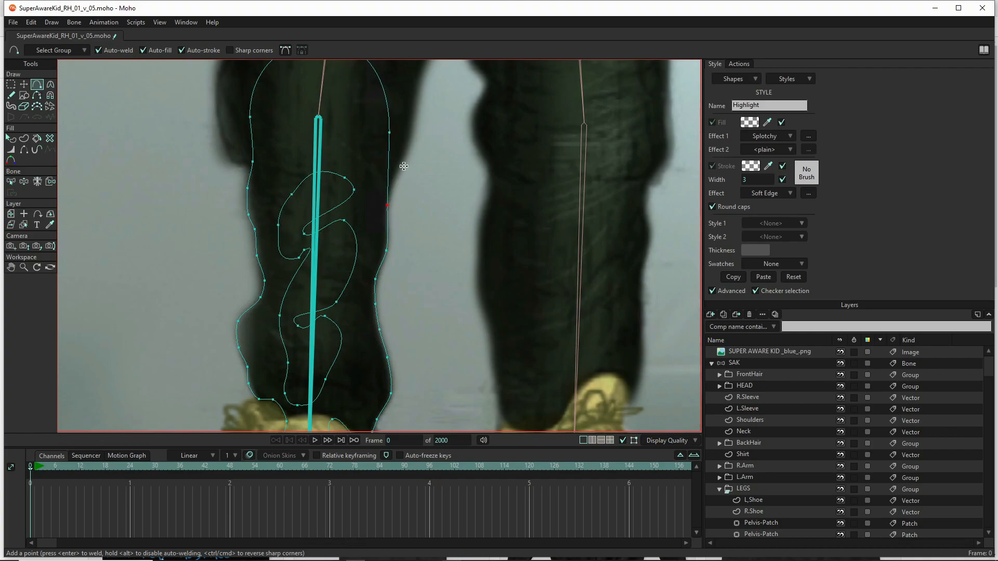
{"action": "left_click_drag", "start_coordinate": [399, 169], "coordinate": [380, 251]}
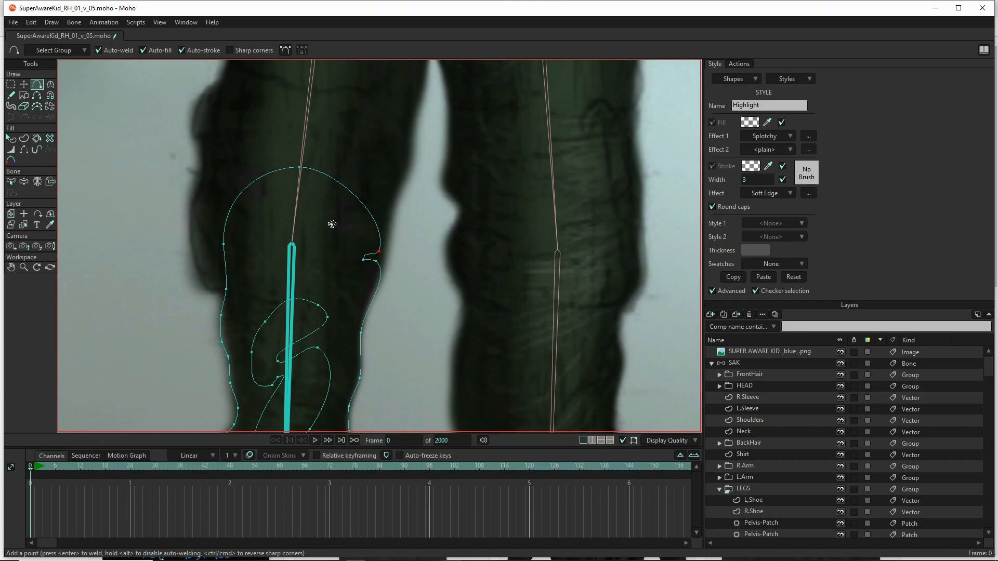
{"action": "scroll", "coordinate": [338, 222], "scroll_direction": "down", "scroll_amount": 4}
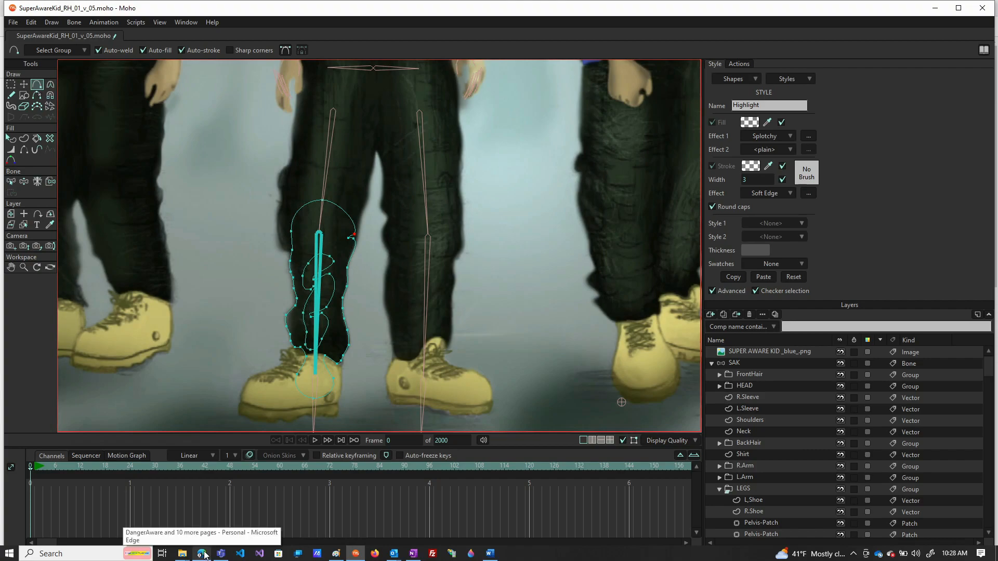
- Switch to the Edge browser and look through the featured products in the DangerAware store
{"action": "left_click", "coordinate": [203, 554]}
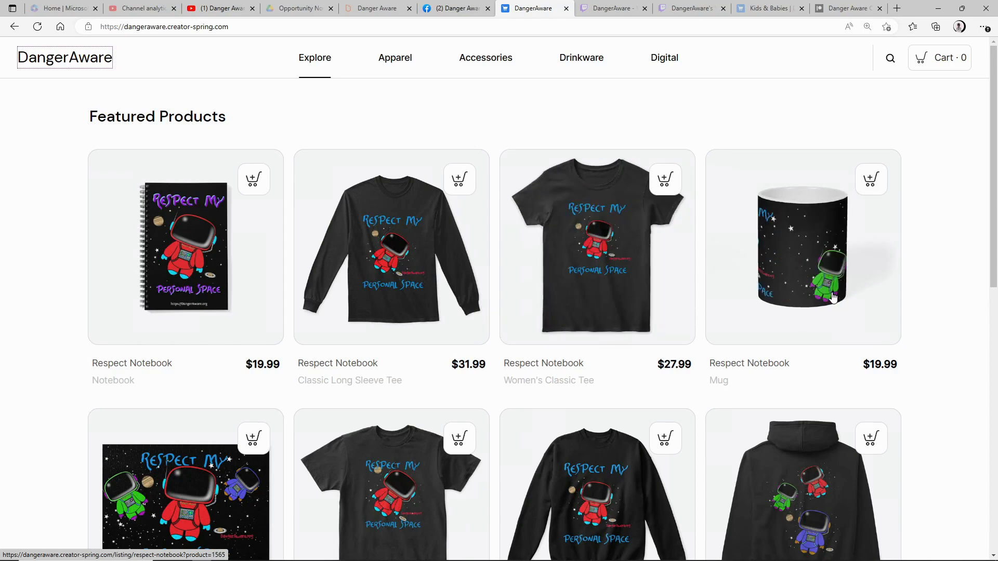
{"action": "scroll", "coordinate": [826, 294], "scroll_direction": "down", "scroll_amount": 3}
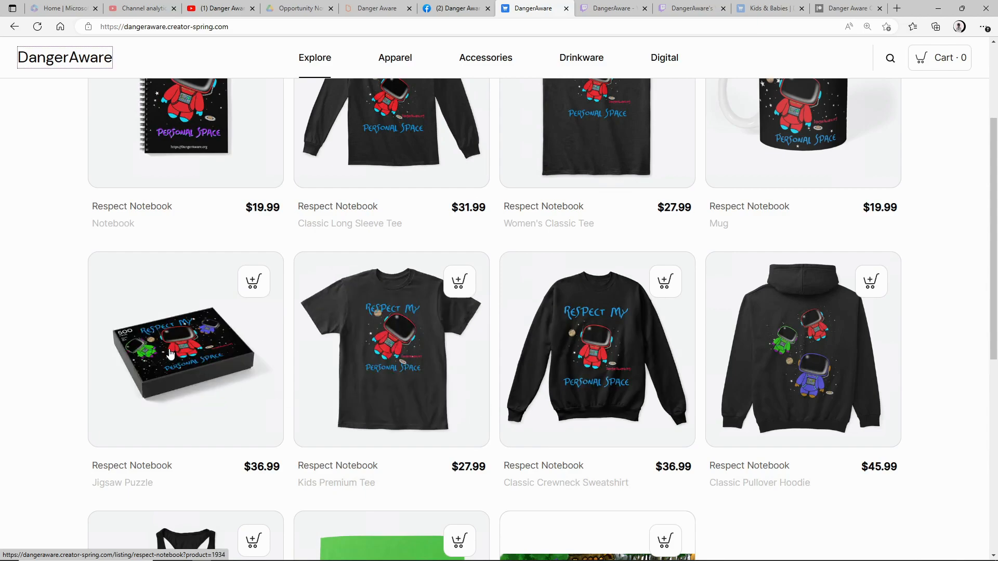
{"action": "scroll", "coordinate": [168, 353], "scroll_direction": "down", "scroll_amount": 1}
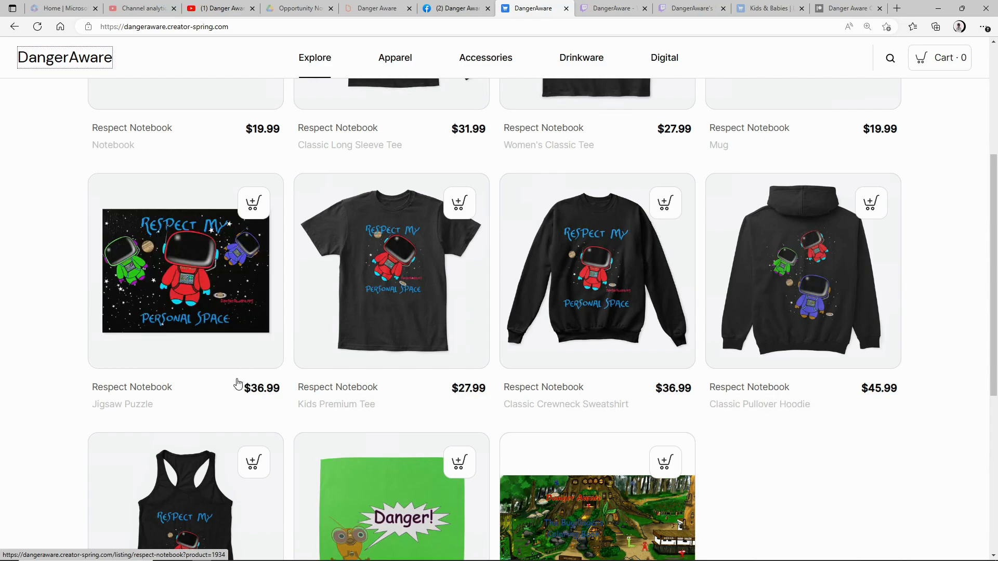
{"action": "scroll", "coordinate": [238, 385], "scroll_direction": "down", "scroll_amount": 5}
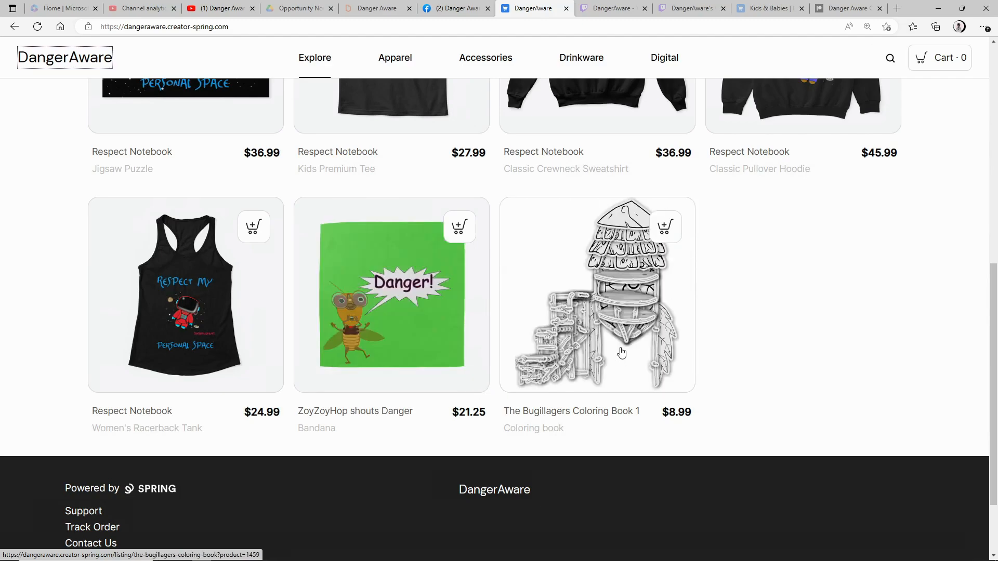
{"action": "scroll", "coordinate": [609, 334], "scroll_direction": "up", "scroll_amount": 3}
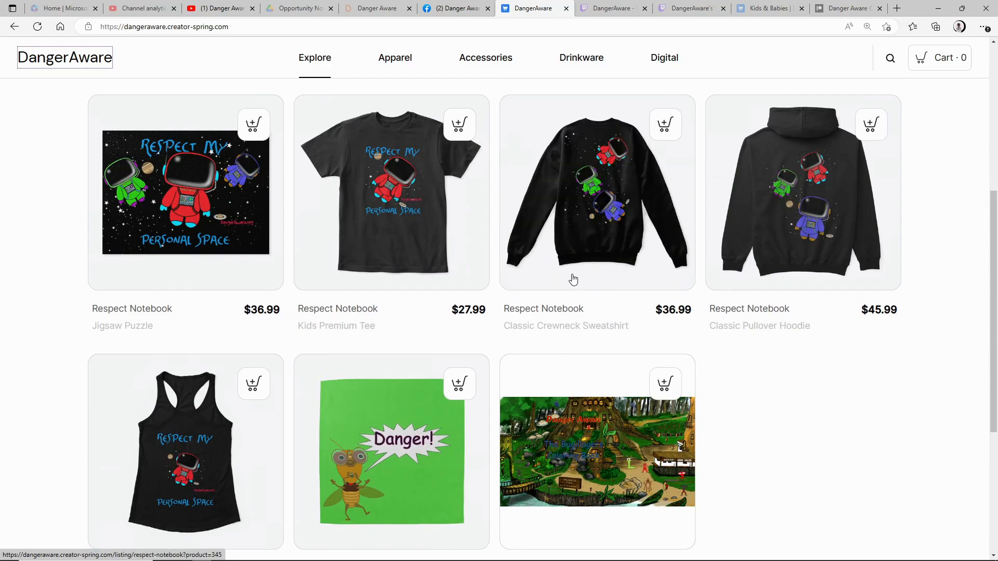
{"action": "scroll", "coordinate": [577, 285], "scroll_direction": "up", "scroll_amount": 3}
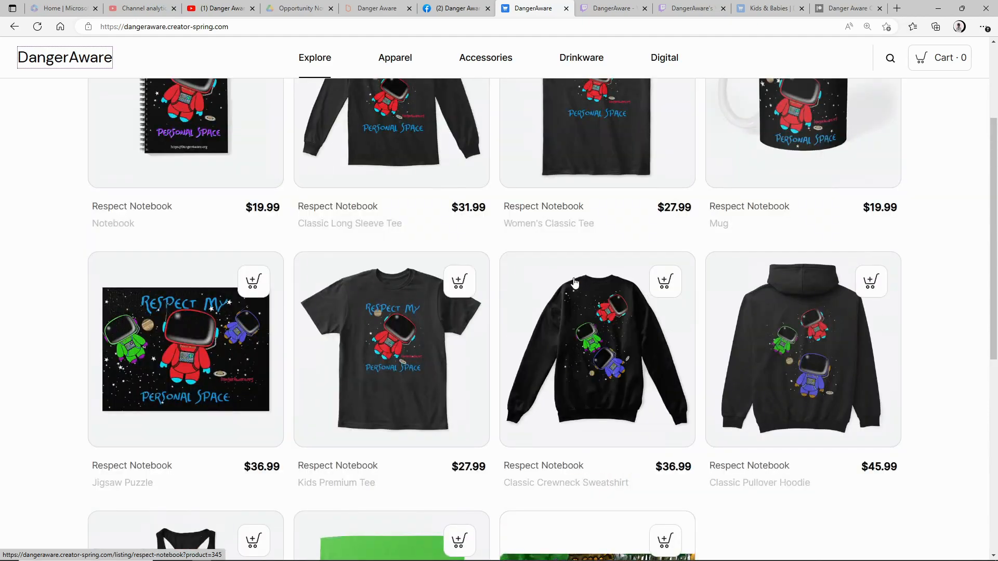
{"action": "scroll", "coordinate": [576, 284], "scroll_direction": "up", "scroll_amount": 3}
{"action": "scroll", "coordinate": [575, 283], "scroll_direction": "down", "scroll_amount": 3}
{"action": "scroll", "coordinate": [575, 283], "scroll_direction": "up", "scroll_amount": 2}
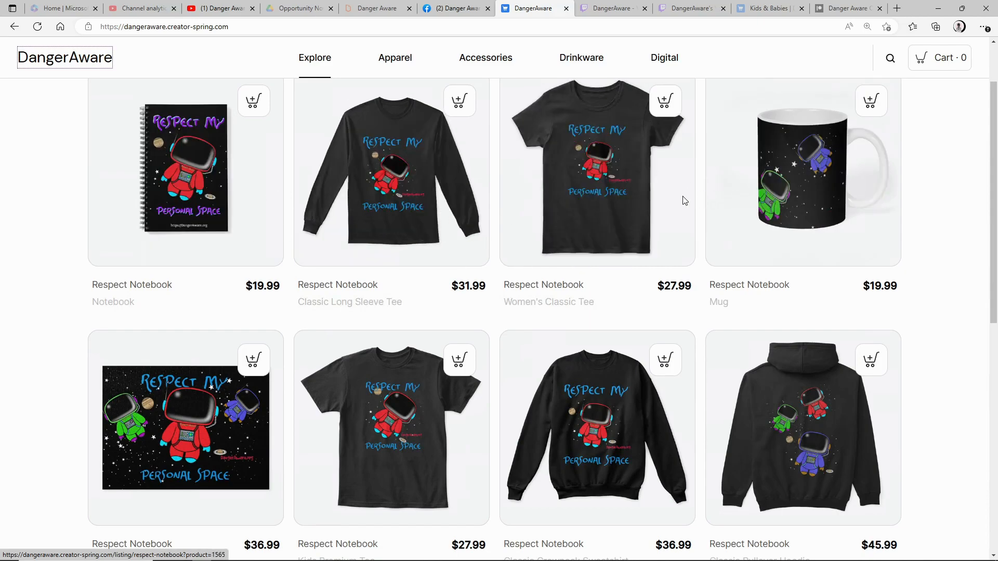
{"action": "scroll", "coordinate": [558, 220], "scroll_direction": "up", "scroll_amount": 2}
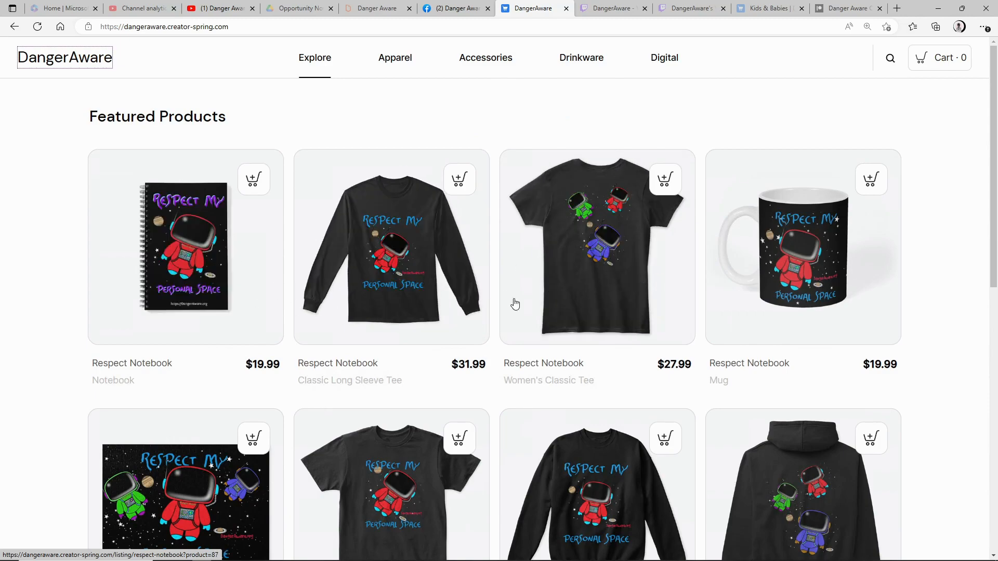
{"action": "scroll", "coordinate": [491, 289], "scroll_direction": "down", "scroll_amount": 3}
{"action": "scroll", "coordinate": [473, 365], "scroll_direction": "down", "scroll_amount": 2}
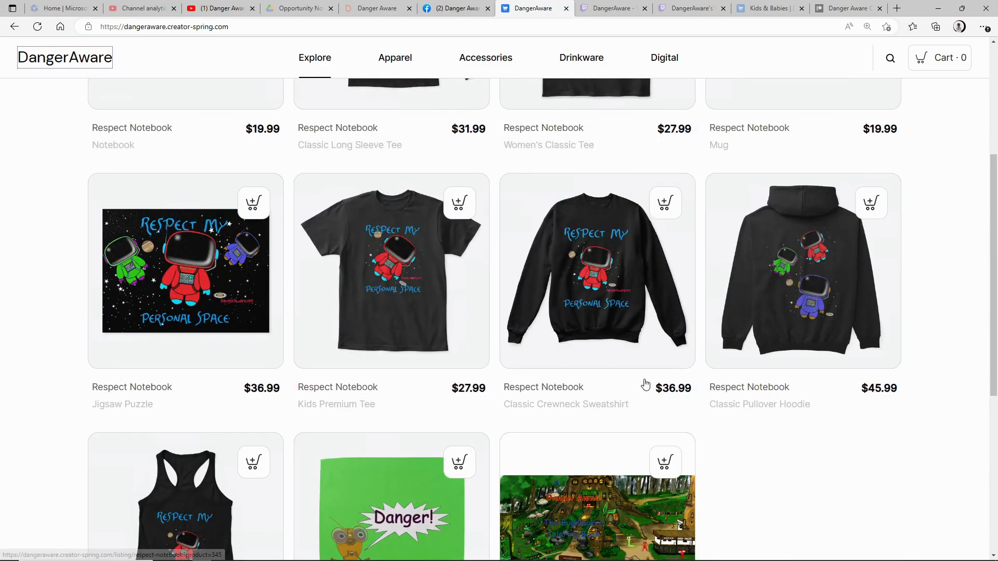
{"action": "scroll", "coordinate": [632, 358], "scroll_direction": "up", "scroll_amount": 4}
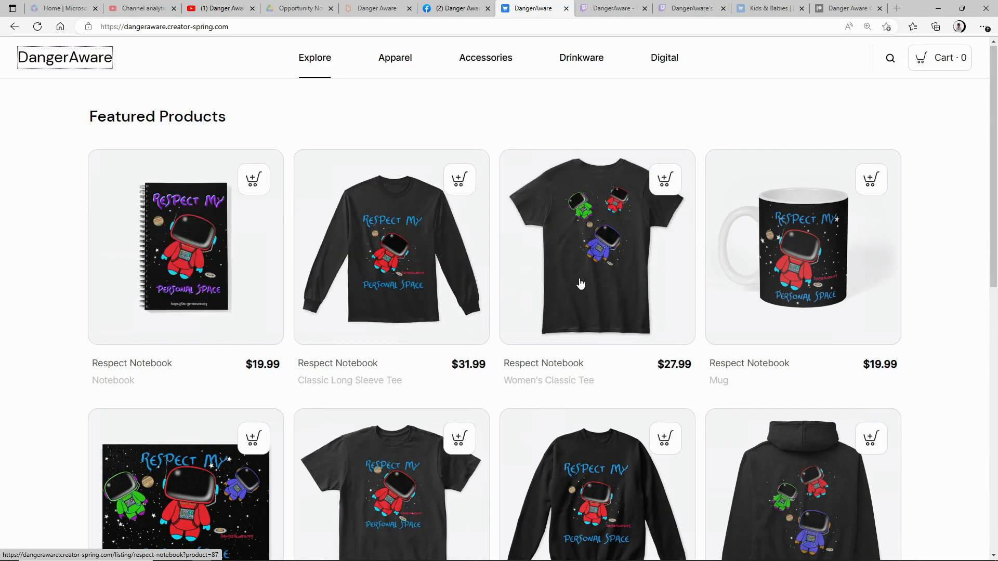
{"action": "mouse_move", "coordinate": [404, 560]}
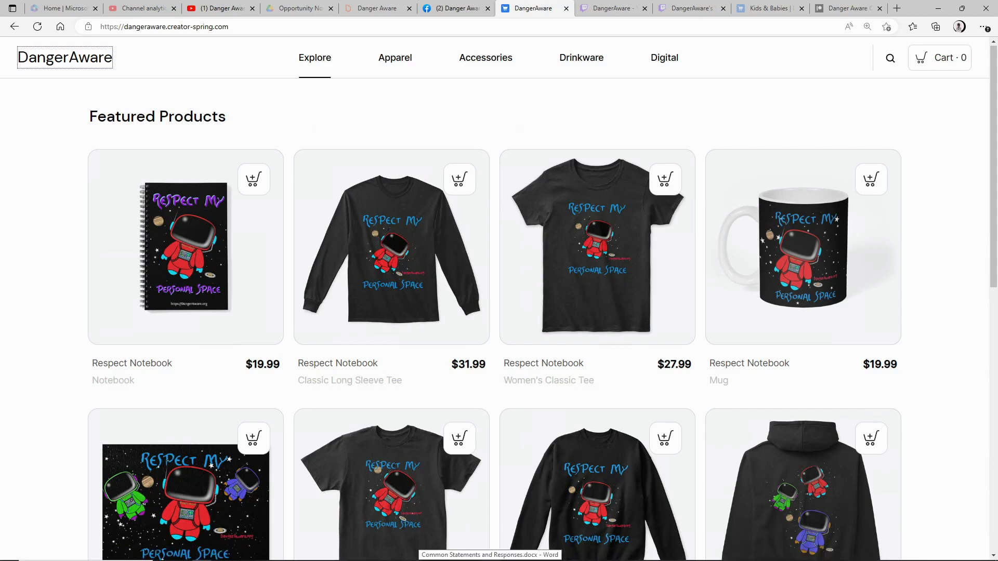
- Switch back to Moho and expand the R.Arm and L.Arm groups to list their layers
{"action": "left_click", "coordinate": [356, 554]}
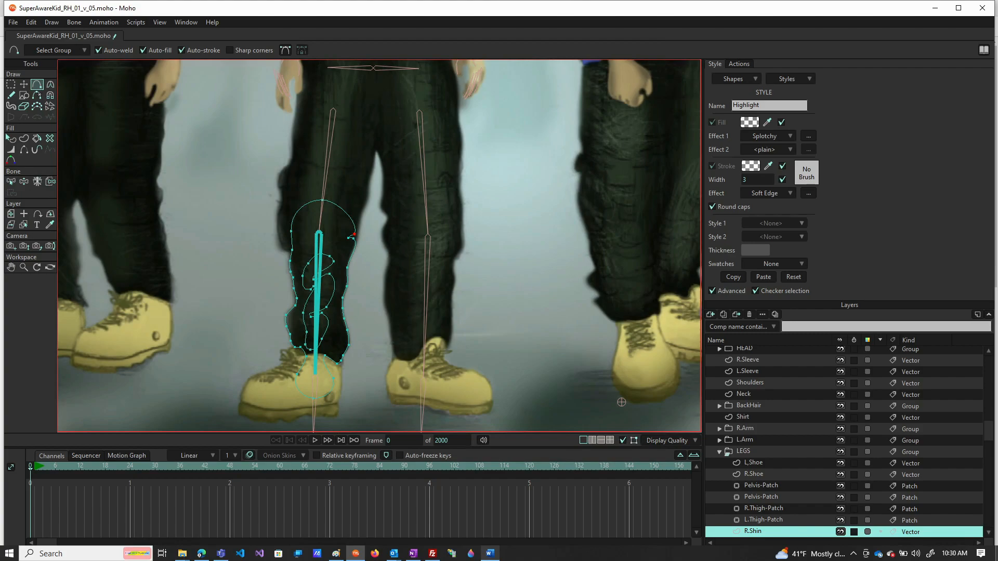
{"action": "left_click", "coordinate": [840, 417]}
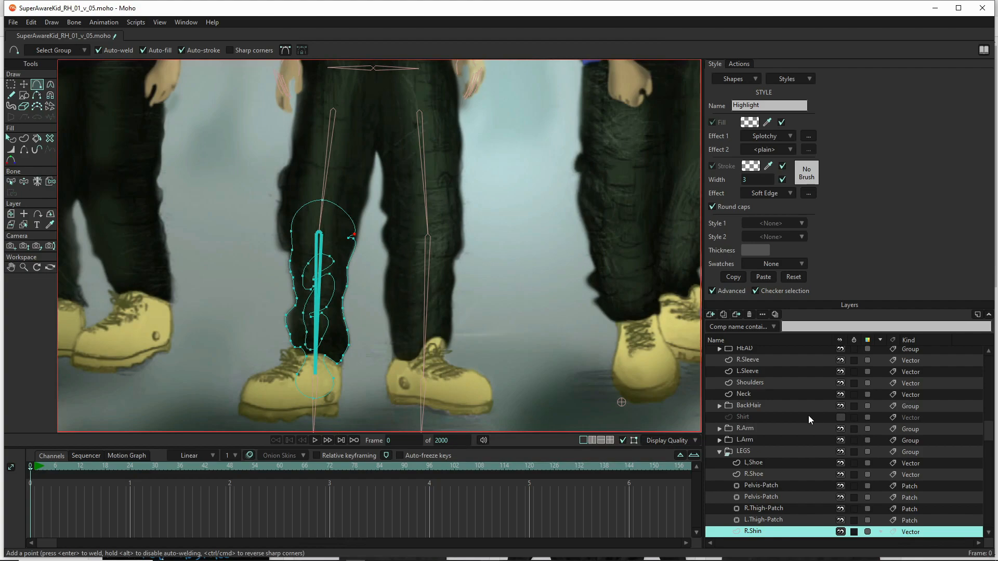
{"action": "left_click", "coordinate": [840, 417]}
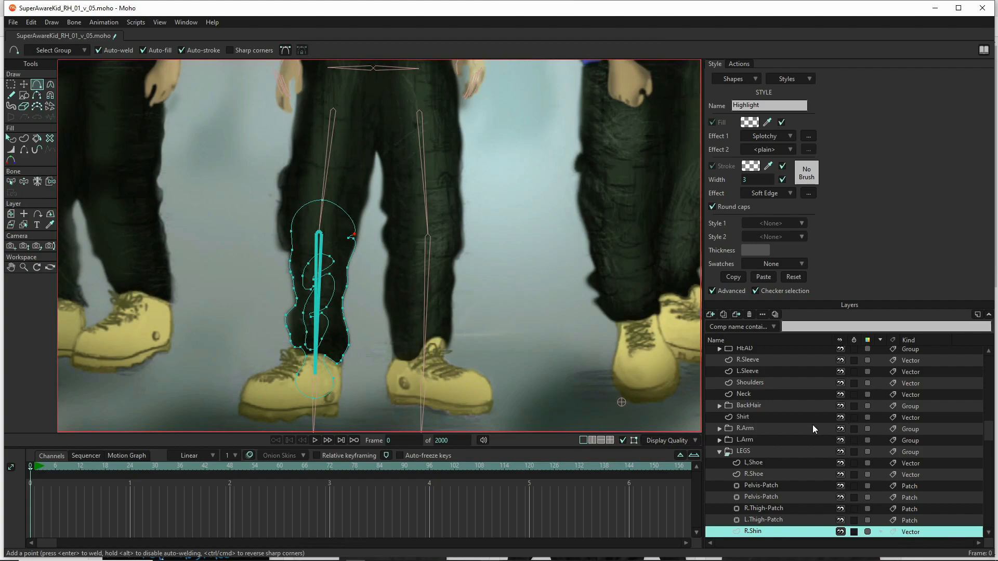
{"action": "left_click", "coordinate": [719, 428]}
{"action": "left_click", "coordinate": [727, 473]}
{"action": "left_click", "coordinate": [726, 474]}
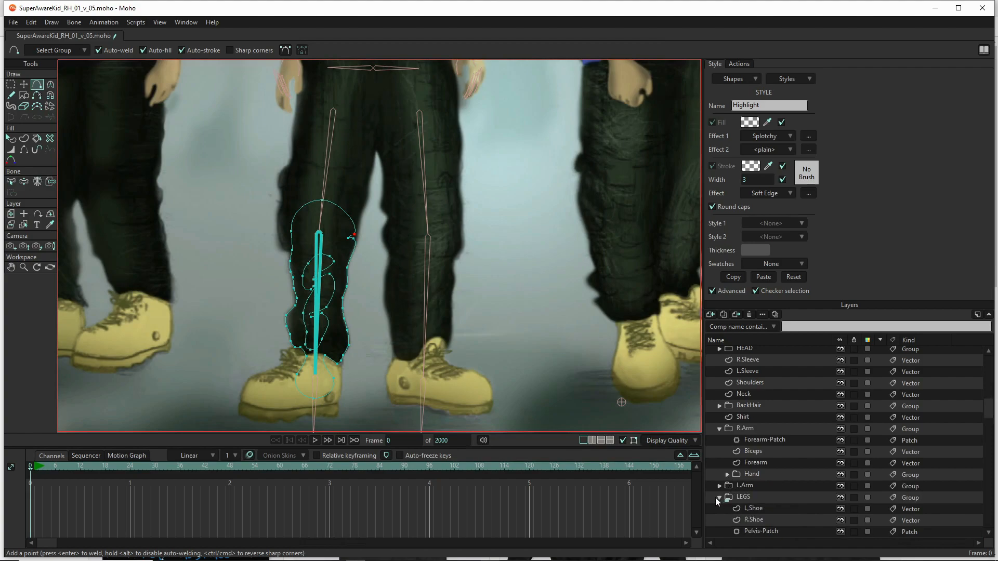
{"action": "left_click", "coordinate": [719, 485]}
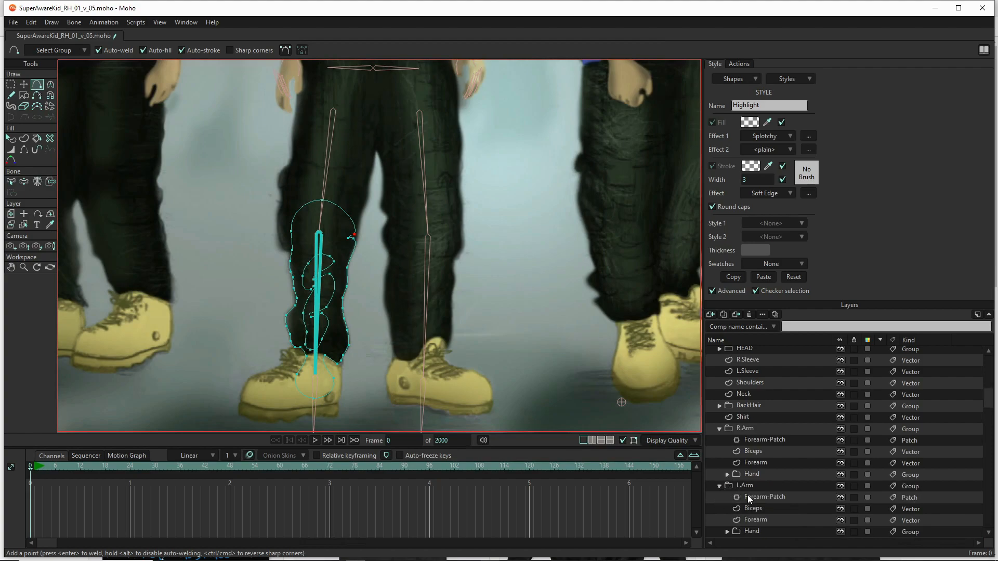
{"action": "scroll", "coordinate": [312, 301], "scroll_direction": "down", "scroll_amount": 3}
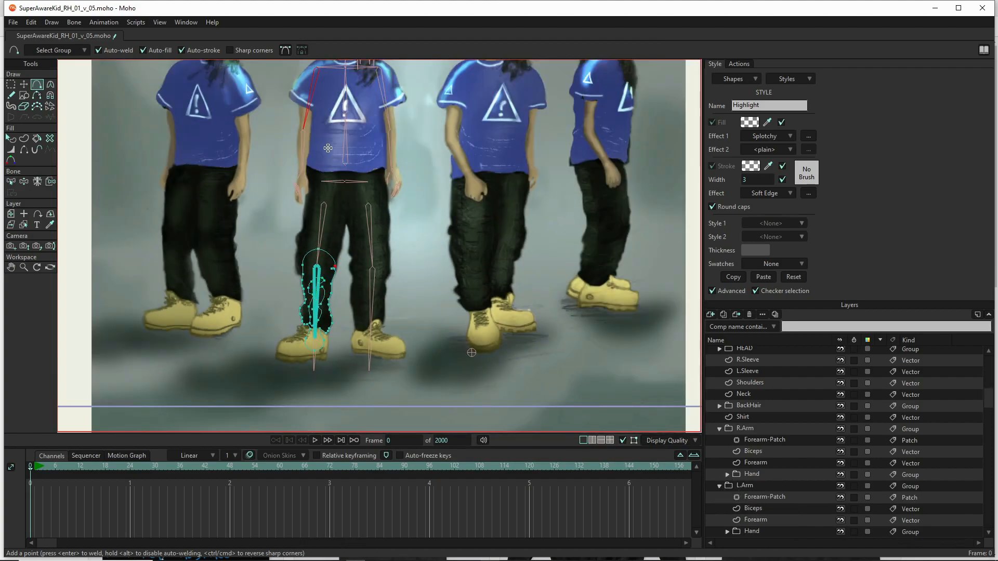
{"action": "scroll", "coordinate": [328, 148], "scroll_direction": "up", "scroll_amount": 5}
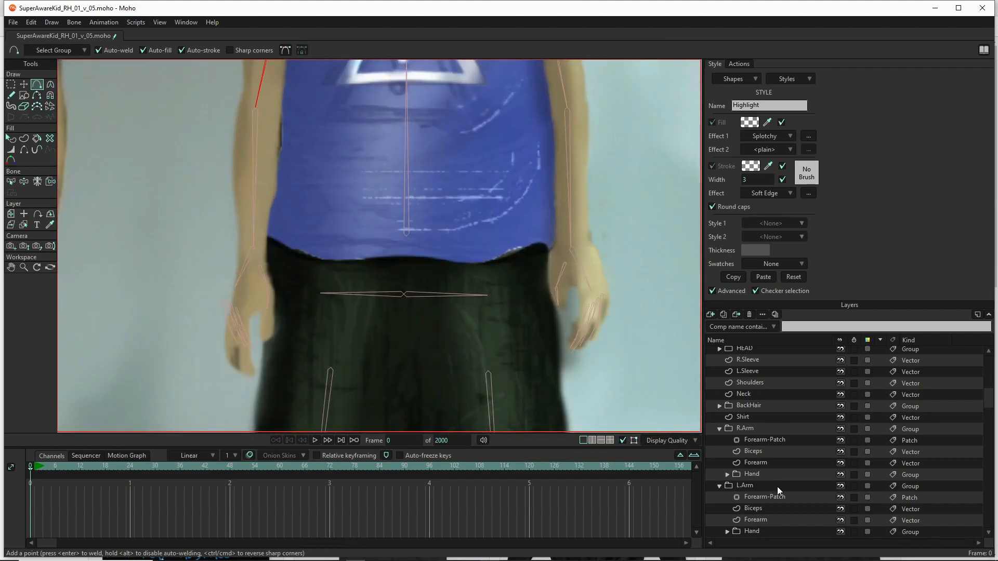
- Move the outer-edge points of L.Arm's Forearm from the elbow to the wrist onto the reference arm's edge
{"action": "left_click", "coordinate": [766, 498]}
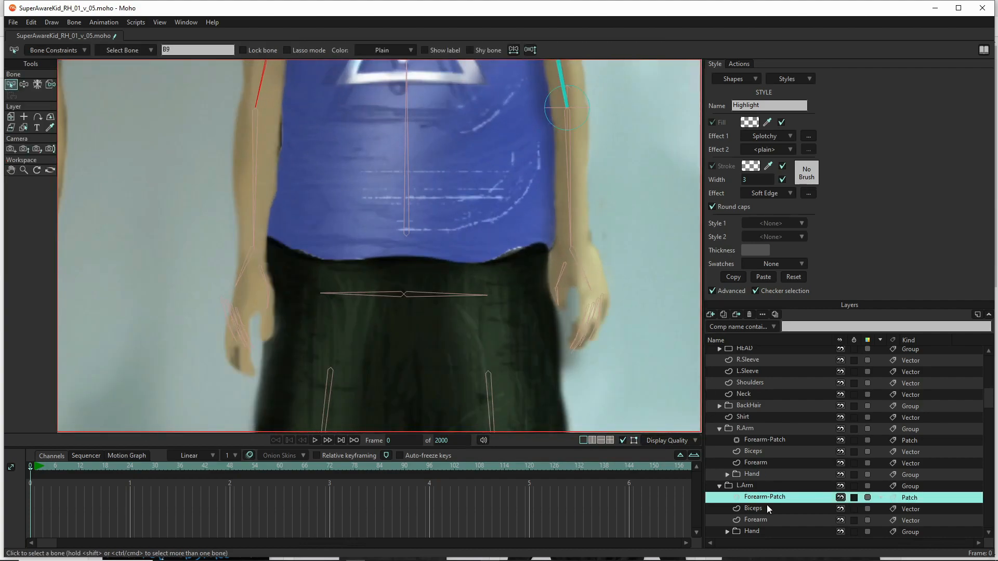
{"action": "left_click", "coordinate": [766, 509]}
{"action": "left_click", "coordinate": [765, 521]}
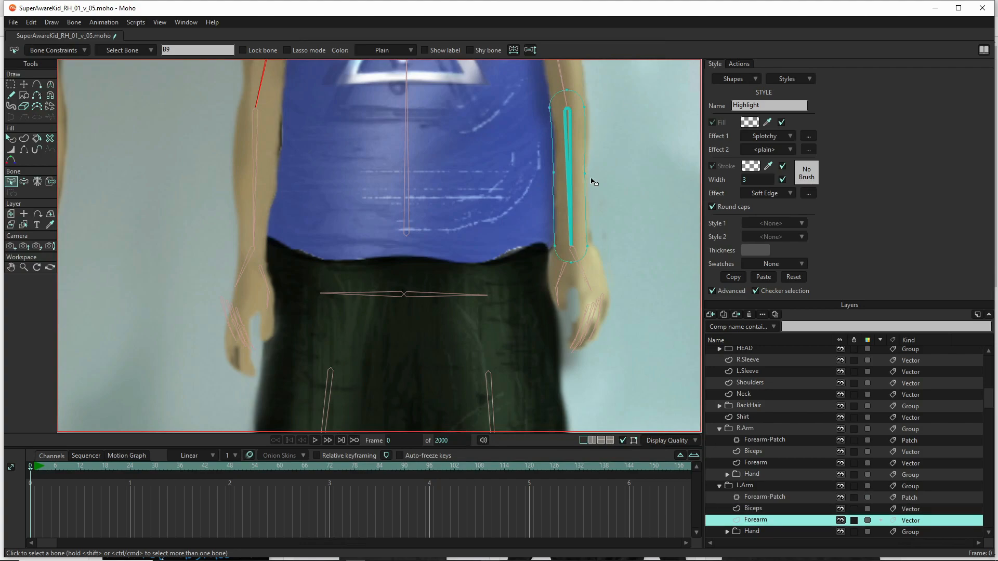
{"action": "scroll", "coordinate": [610, 111], "scroll_direction": "up", "scroll_amount": 6}
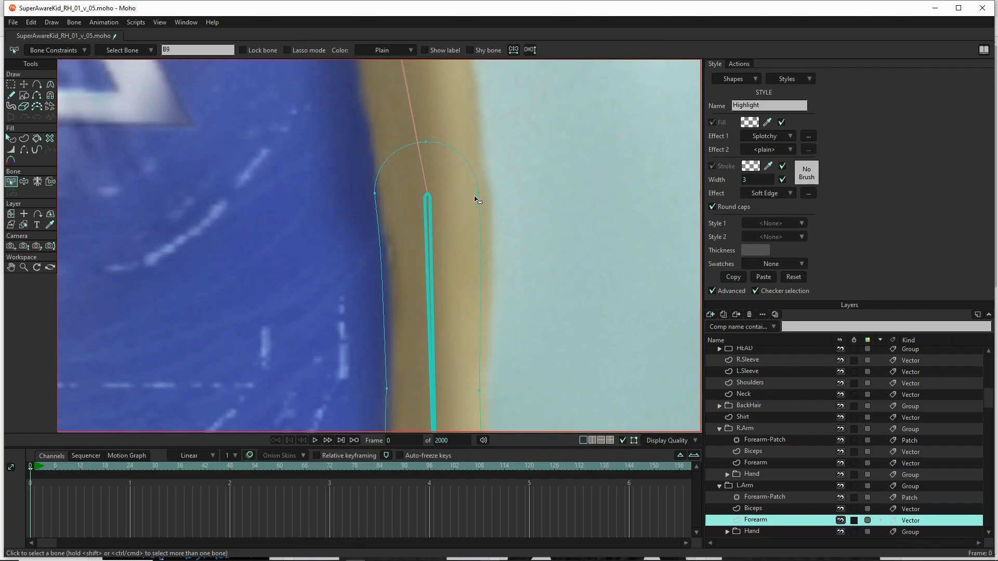
{"action": "key", "text": "t"}
{"action": "left_click", "coordinate": [480, 193]}
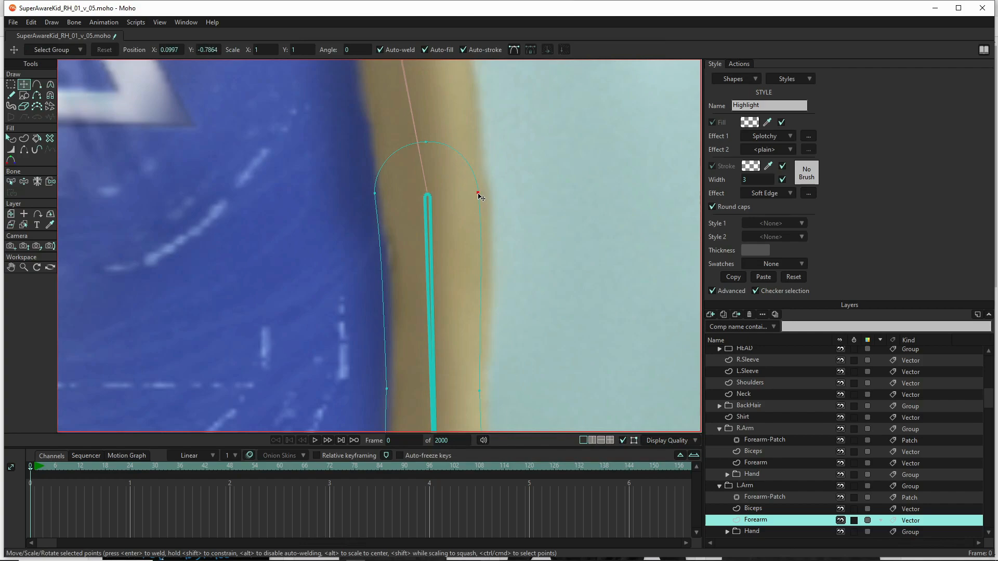
{"action": "left_click_drag", "start_coordinate": [488, 194], "coordinate": [487, 194]}
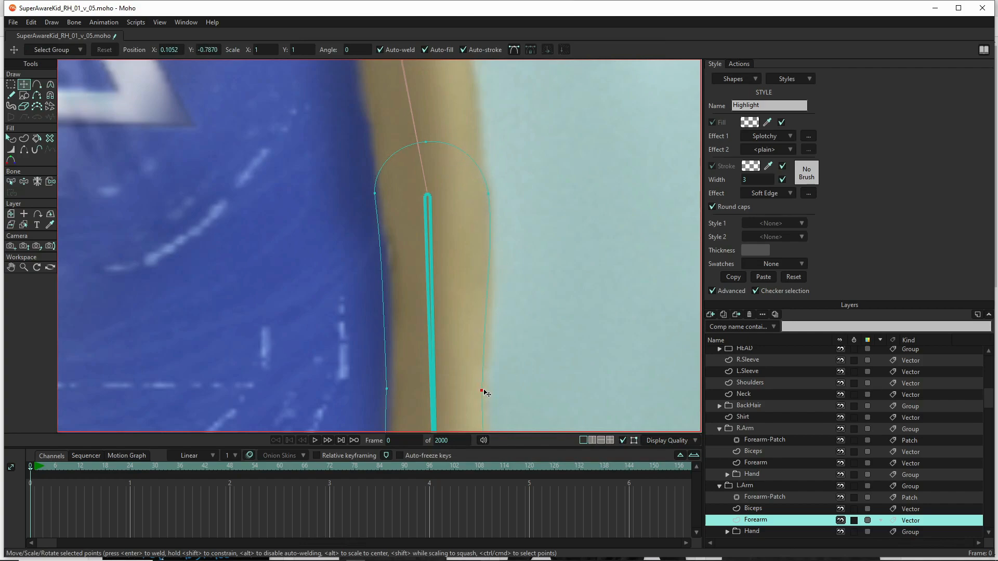
{"action": "left_click_drag", "start_coordinate": [485, 392], "coordinate": [492, 258]}
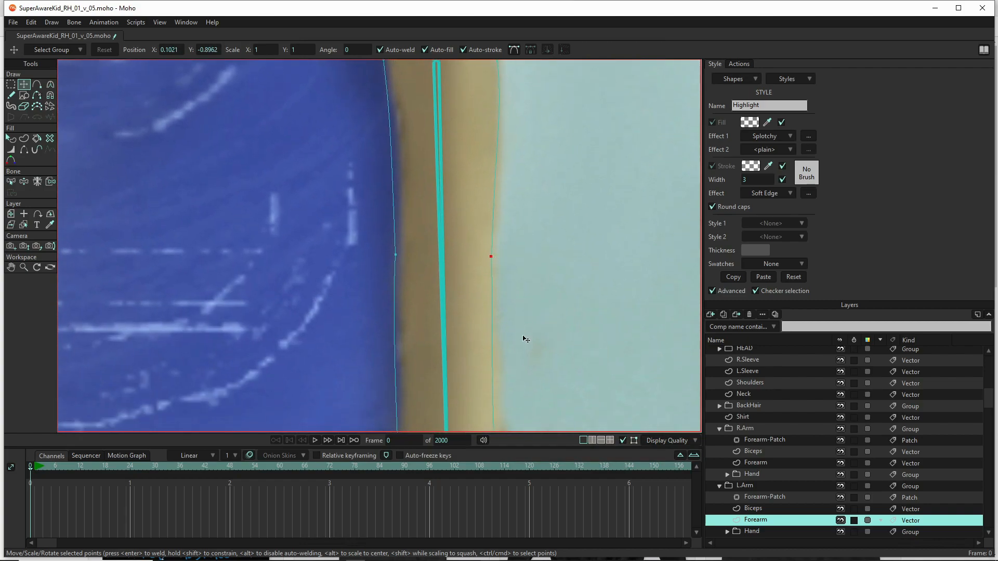
{"action": "left_click_drag", "start_coordinate": [519, 341], "coordinate": [504, 247]}
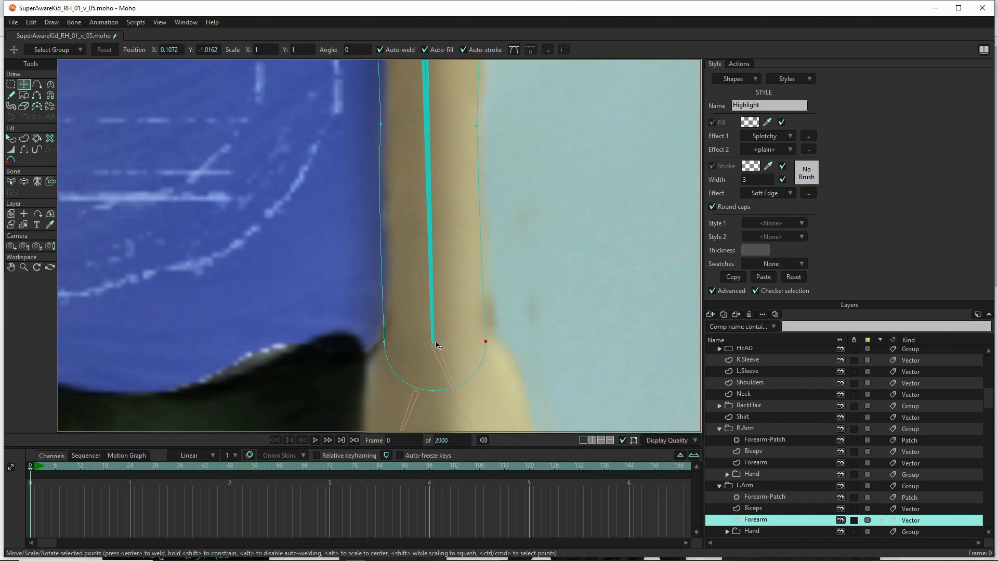
- Nudge the inner-edge points of L.Arm's Forearm at mid-forearm and elbow to fit the arm beside the shirt
{"action": "left_click_drag", "start_coordinate": [433, 339], "coordinate": [398, 485]}
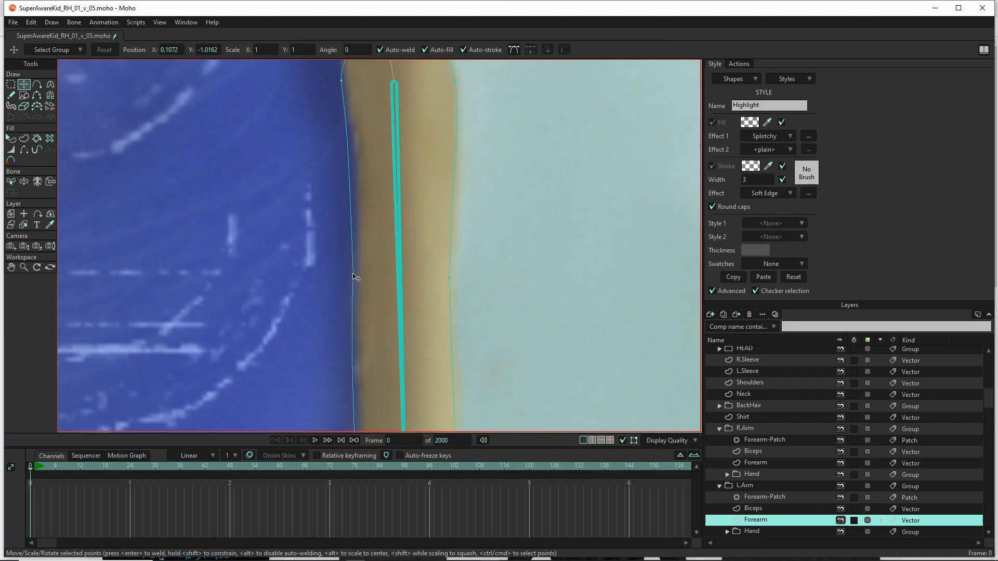
{"action": "left_click_drag", "start_coordinate": [354, 277], "coordinate": [357, 277]}
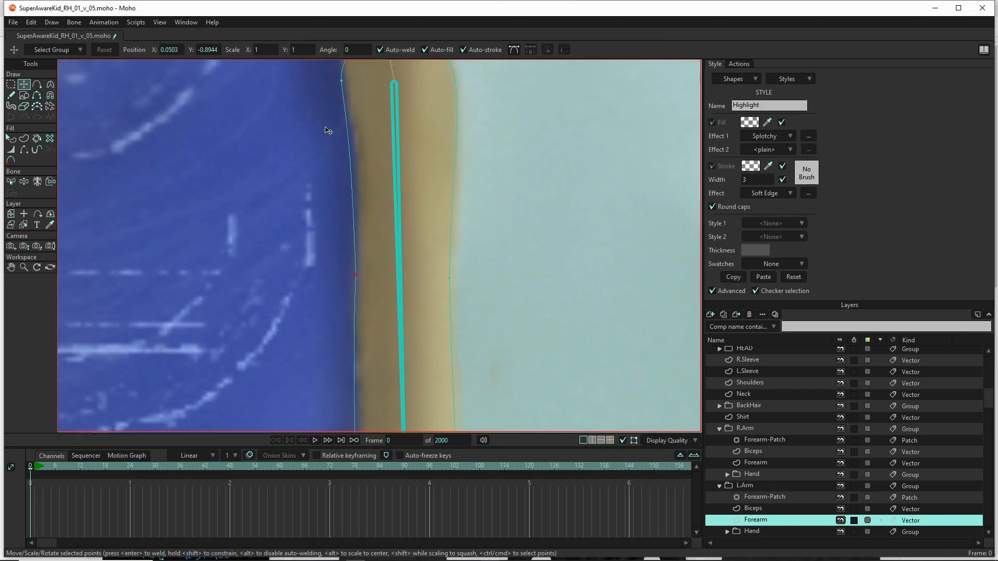
{"action": "left_click_drag", "start_coordinate": [329, 131], "coordinate": [343, 227]}
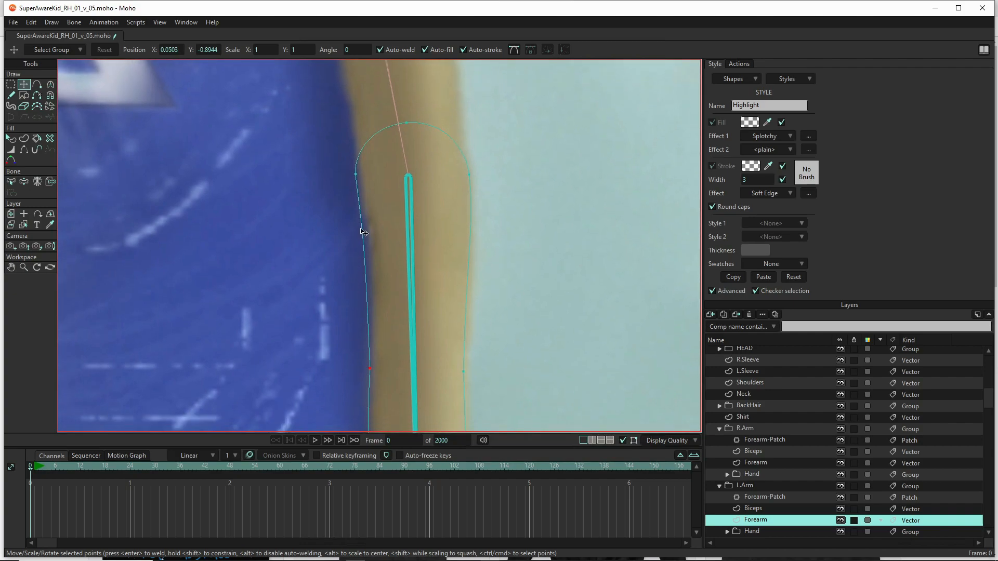
{"action": "left_click", "coordinate": [357, 172]}
- Reposition the points along R.Arm's Forearm at the wrist, mid-forearm and elbow to match the reference arm's width
{"action": "scroll", "coordinate": [360, 176], "scroll_direction": "down", "scroll_amount": 5}
{"action": "left_click_drag", "start_coordinate": [376, 242], "coordinate": [454, 313]}
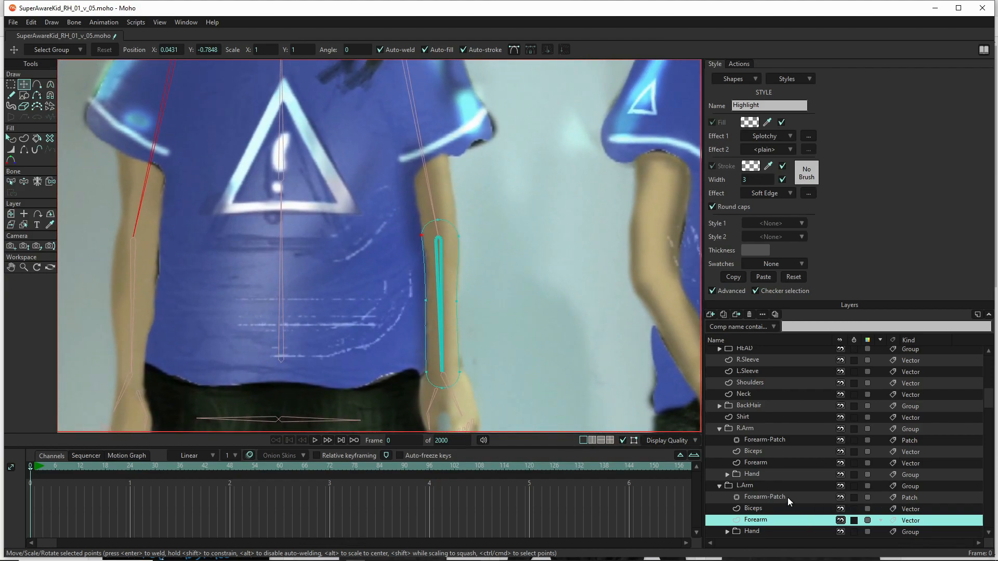
{"action": "left_click", "coordinate": [786, 464]}
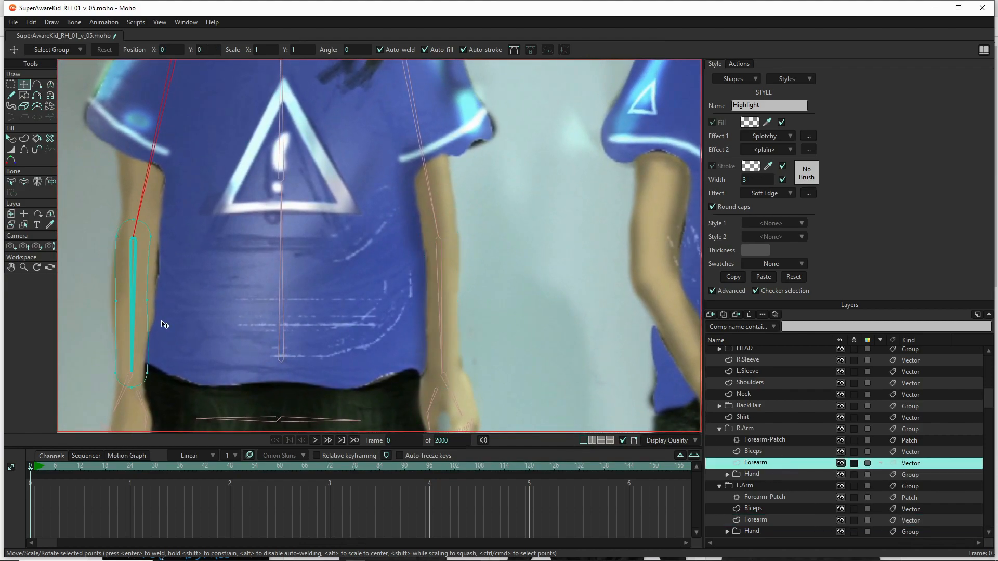
{"action": "left_click_drag", "start_coordinate": [154, 357], "coordinate": [208, 332]}
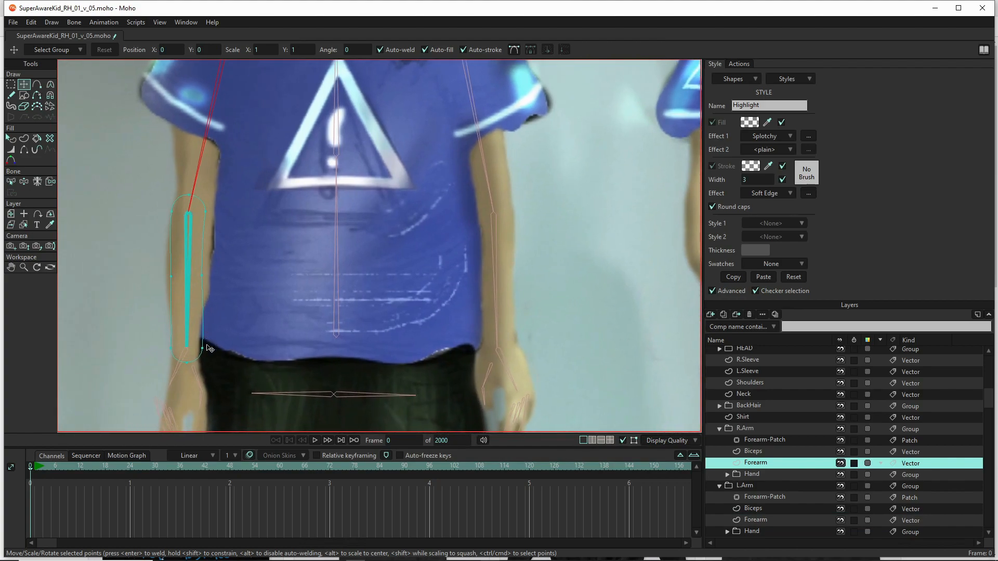
{"action": "left_click", "coordinate": [203, 348]}
{"action": "left_click_drag", "start_coordinate": [204, 277], "coordinate": [169, 278]}
{"action": "left_click_drag", "start_coordinate": [209, 213], "coordinate": [213, 213]}
- Adjust the curvature of R.Arm's Forearm at the wrist and along both edges to follow the reference outline
{"action": "key", "text": "c"}
{"action": "left_click", "coordinate": [205, 350]}
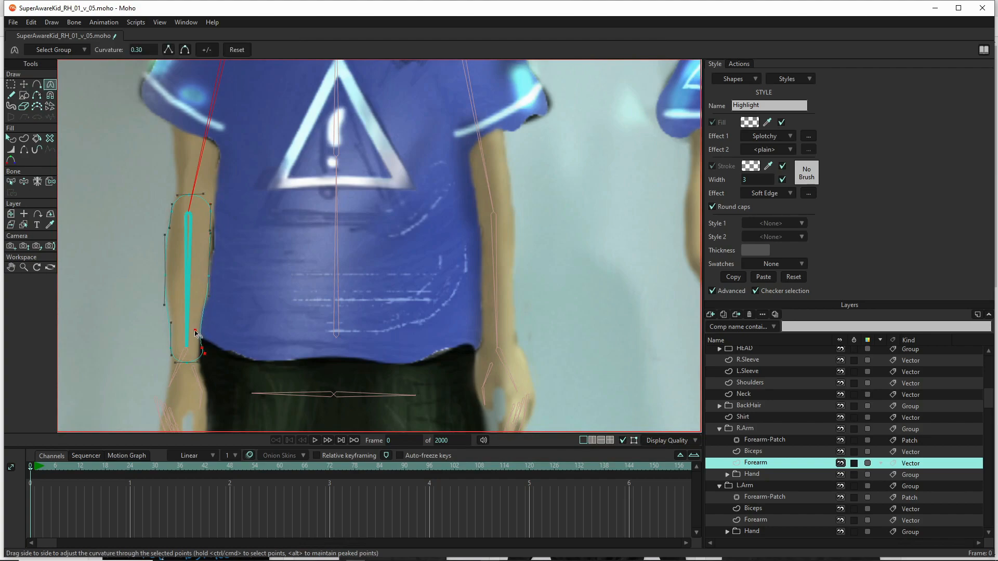
{"action": "key", "text": "t"}
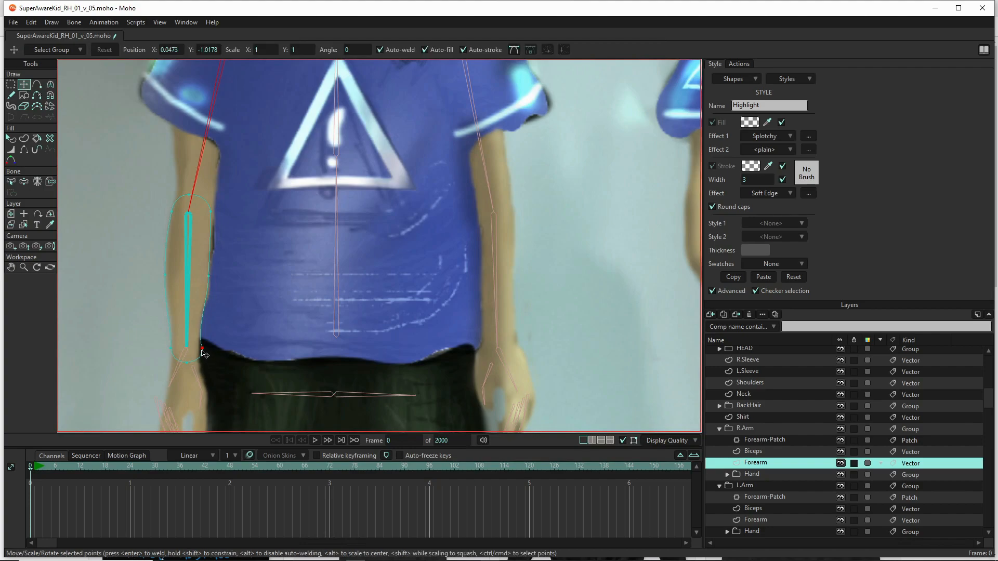
{"action": "left_click", "coordinate": [210, 278]}
{"action": "key", "text": "c"}
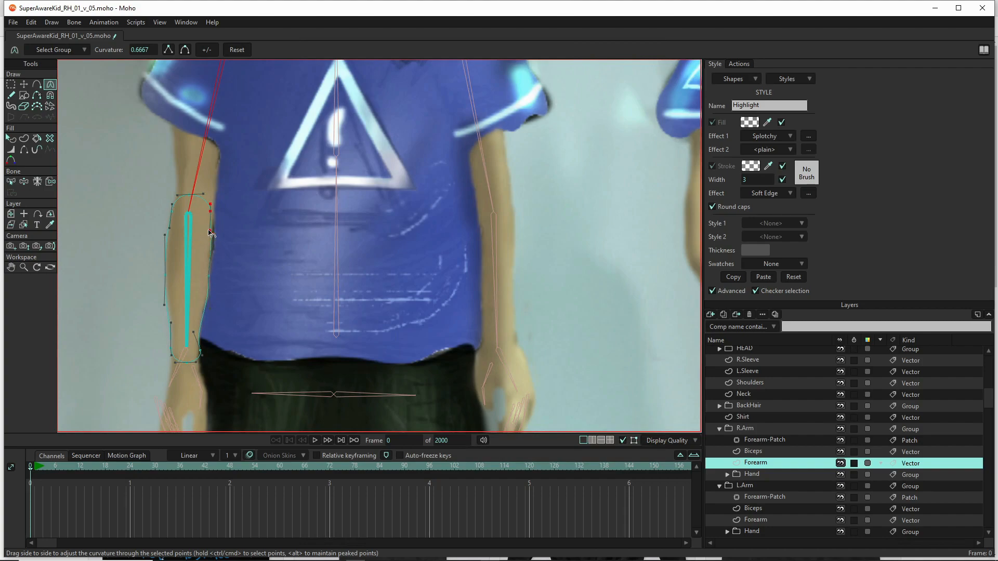
{"action": "left_click", "coordinate": [168, 230]}
- Widen the outer edge of R.Arm's Biceps at the sleeve hem and adjust its curve handles to the reference arm
{"action": "left_click", "coordinate": [778, 452]}
{"action": "left_click_drag", "start_coordinate": [169, 111], "coordinate": [200, 193]}
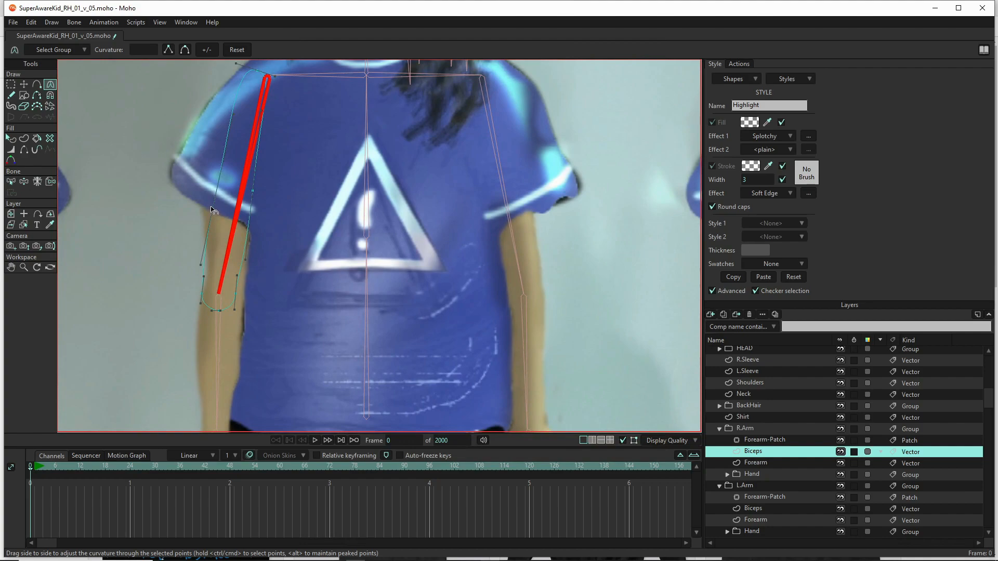
{"action": "key", "text": "t"}
{"action": "left_click_drag", "start_coordinate": [214, 211], "coordinate": [201, 206]}
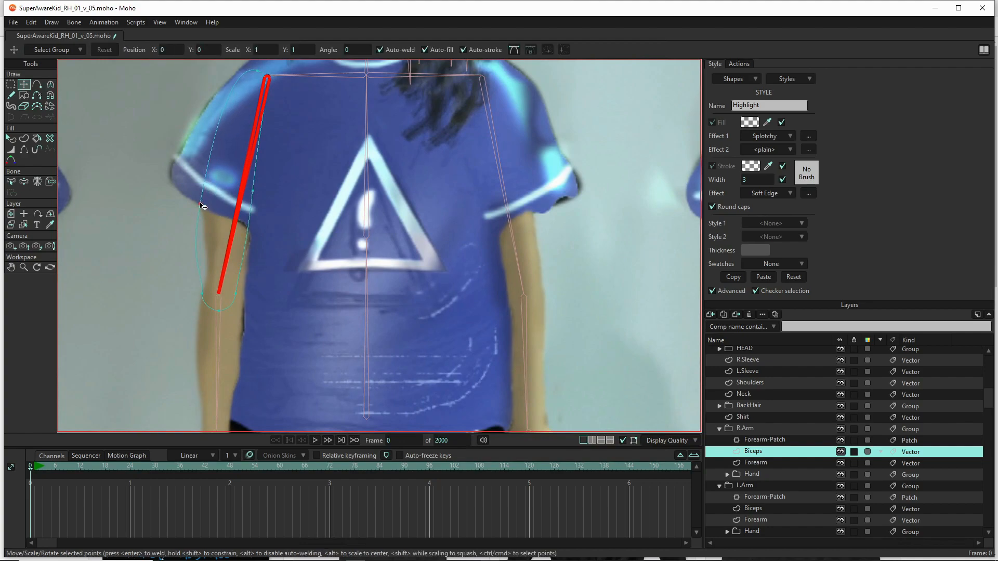
{"action": "key", "text": "c"}
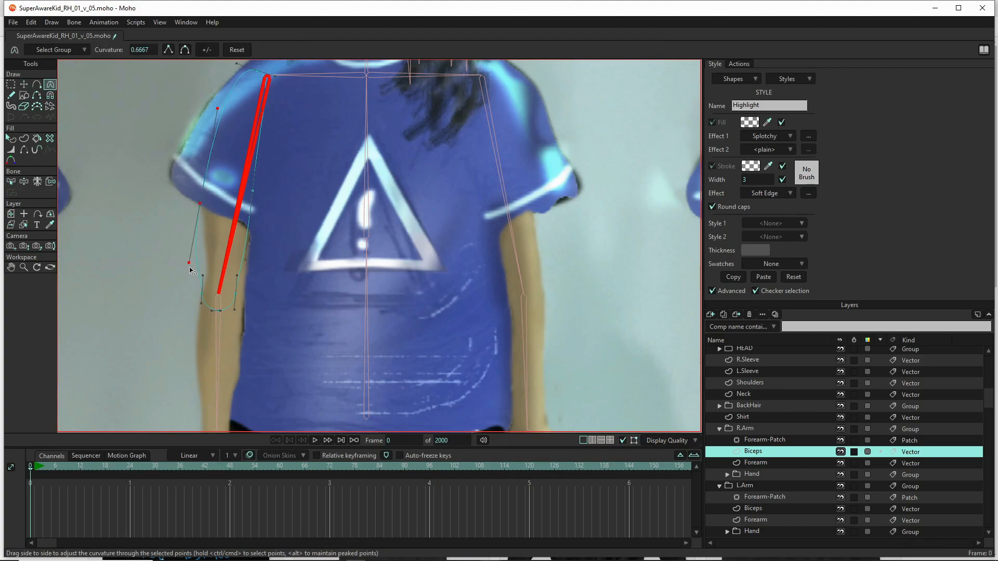
{"action": "left_click_drag", "start_coordinate": [187, 269], "coordinate": [200, 253]}
{"action": "left_click_drag", "start_coordinate": [212, 116], "coordinate": [199, 121]}
- Reshape the inner edge of R.Arm's Biceps near the elbow by adjusting its curve handles and moving the elbow point
{"action": "left_click_drag", "start_coordinate": [240, 281], "coordinate": [243, 281]}
{"action": "left_click_drag", "start_coordinate": [243, 262], "coordinate": [246, 262]}
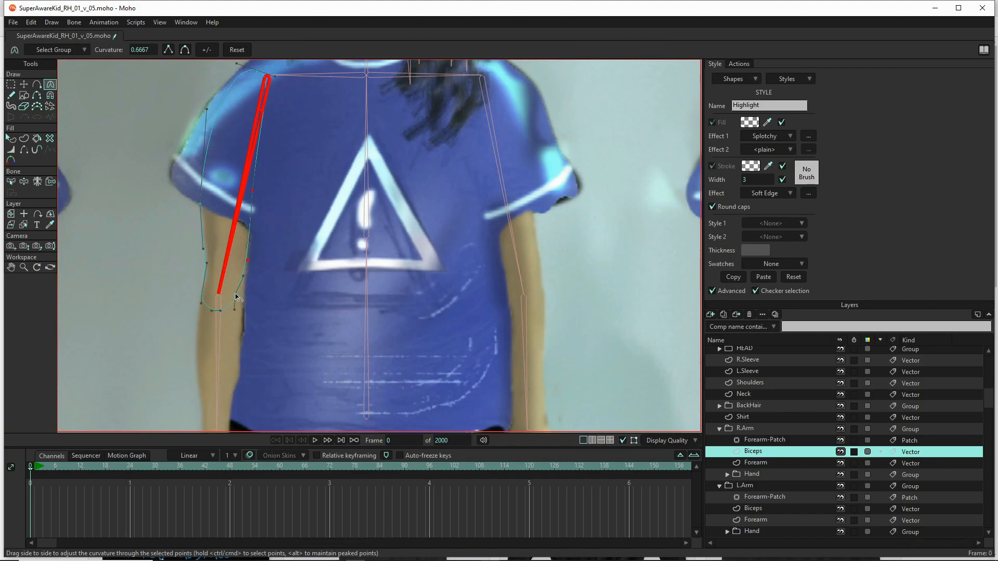
{"action": "key", "text": "t"}
{"action": "left_click_drag", "start_coordinate": [236, 296], "coordinate": [243, 302]}
{"action": "key", "text": "c"}
- Move L.Arm's Biceps points at the sleeve hem and both sides of the elbow to match the reference arm
{"action": "left_click", "coordinate": [775, 510]}
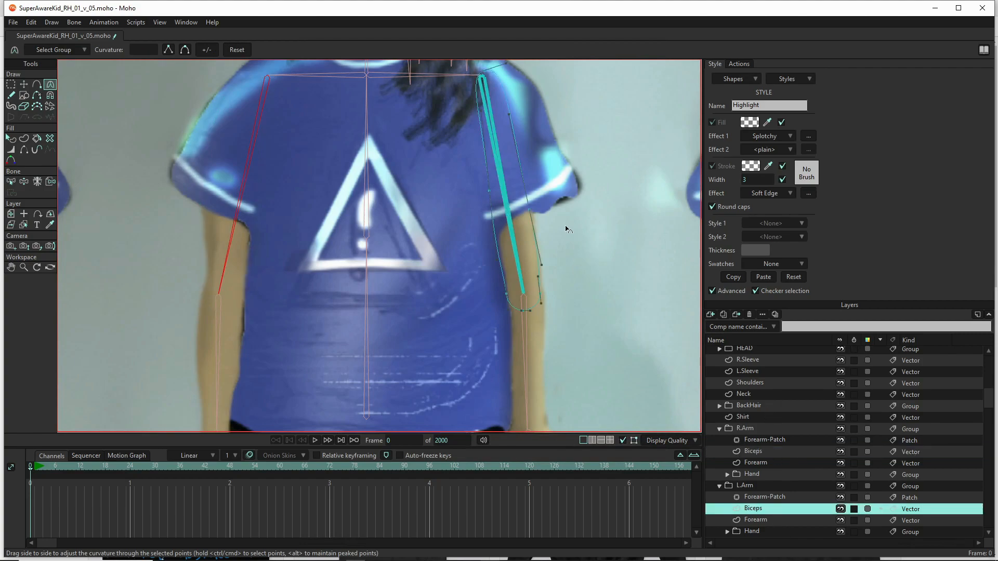
{"action": "scroll", "coordinate": [565, 224], "scroll_direction": "up", "scroll_amount": 5}
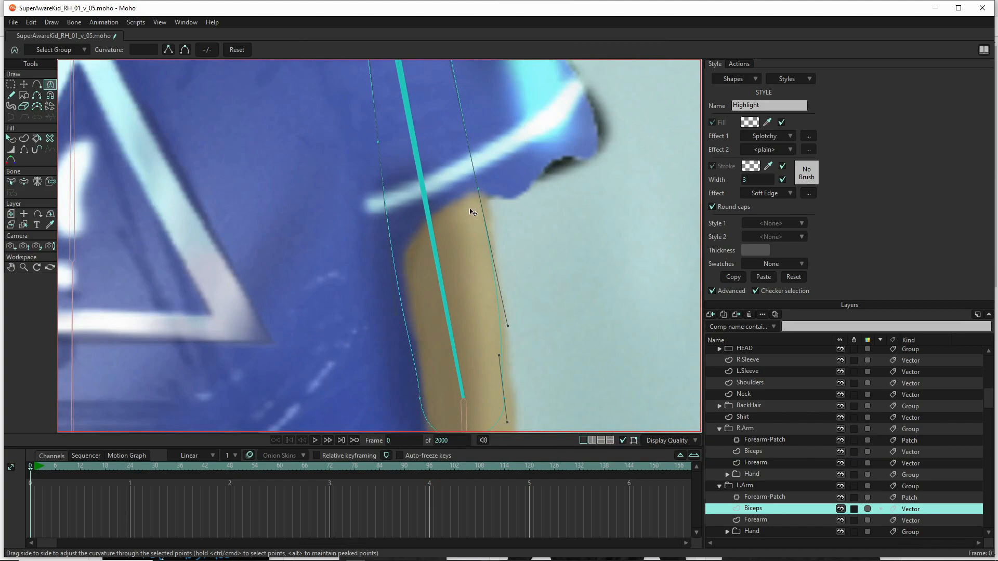
{"action": "key", "text": "t"}
{"action": "left_click_drag", "start_coordinate": [478, 190], "coordinate": [484, 189]}
{"action": "left_click_drag", "start_coordinate": [505, 397], "coordinate": [516, 401]}
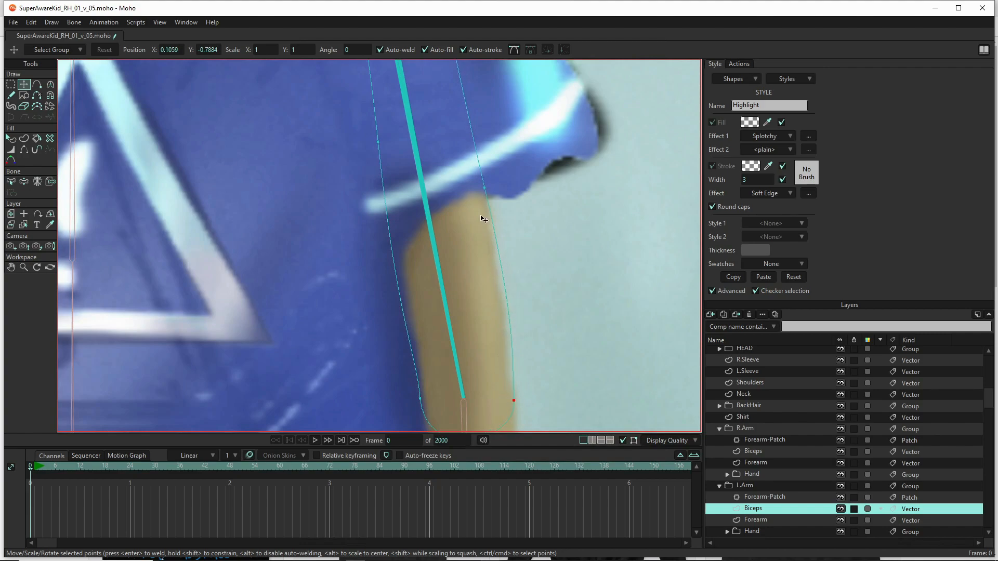
{"action": "left_click_drag", "start_coordinate": [420, 398], "coordinate": [423, 400]}
- Shorten and angle the outer curve handles of L.Arm's Biceps between sleeve hem and elbow to follow the arm's edge
{"action": "left_click", "coordinate": [483, 191], "text": "shift"}
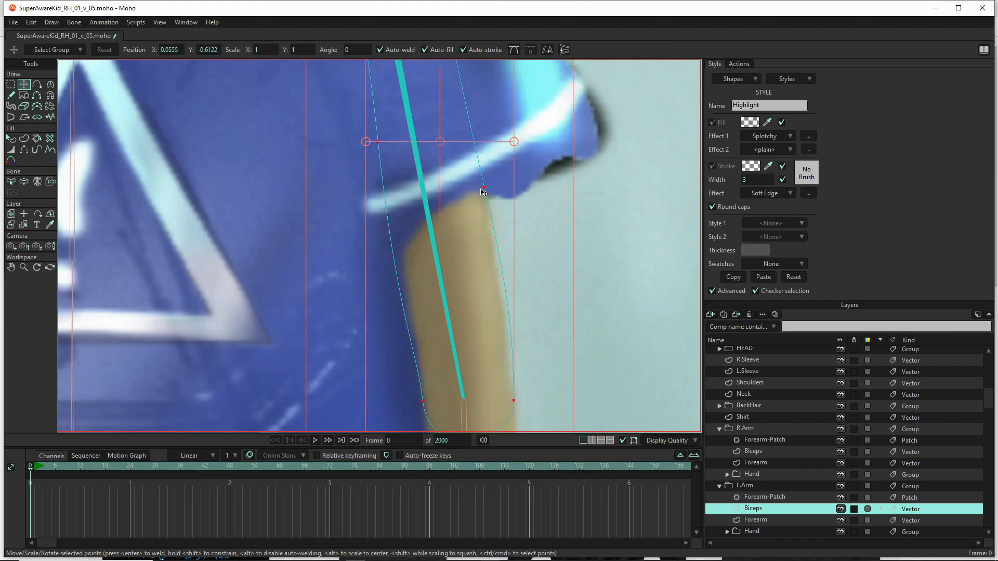
{"action": "key", "text": "c"}
{"action": "key", "text": "t"}
{"action": "left_click", "coordinate": [485, 188]}
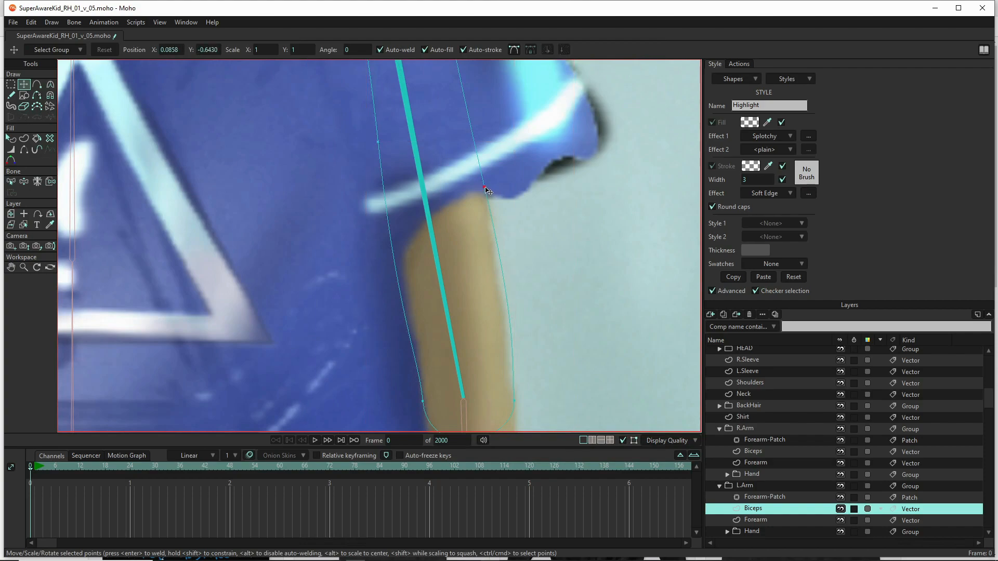
{"action": "key", "text": "c"}
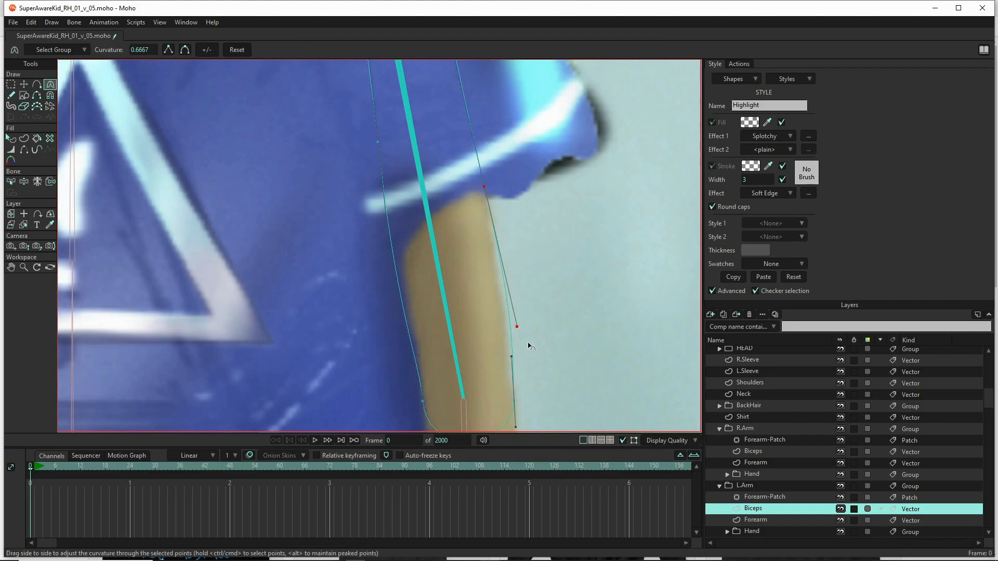
{"action": "left_click_drag", "start_coordinate": [517, 327], "coordinate": [502, 290]}
{"action": "left_click_drag", "start_coordinate": [512, 360], "coordinate": [509, 365]}
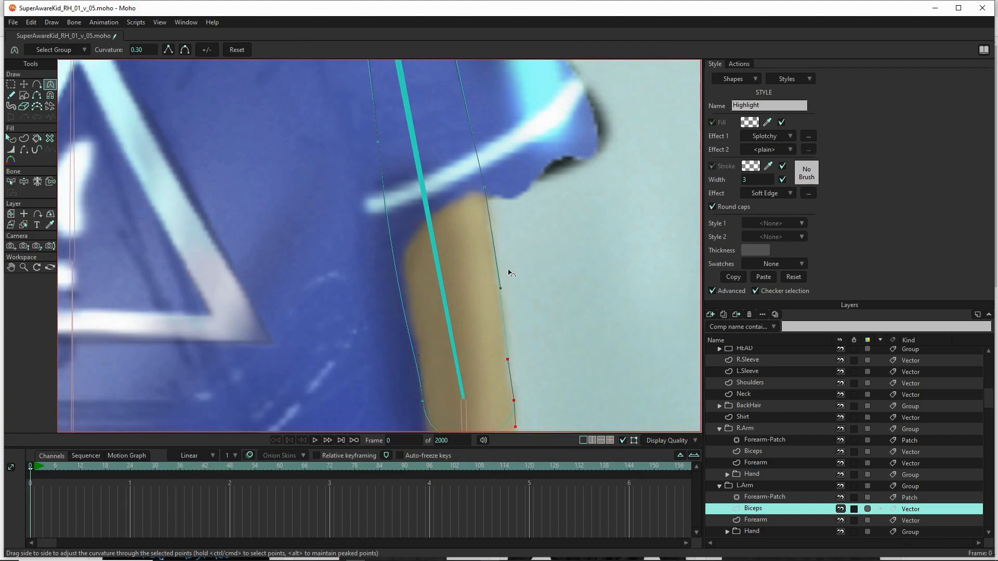
- Hide the SUPER AWARE KID _blue_.png reference image and render frame 0 to check the whole character
{"action": "scroll", "coordinate": [508, 272], "scroll_direction": "down", "scroll_amount": 3}
{"action": "scroll", "coordinate": [510, 273], "scroll_direction": "down", "scroll_amount": 5}
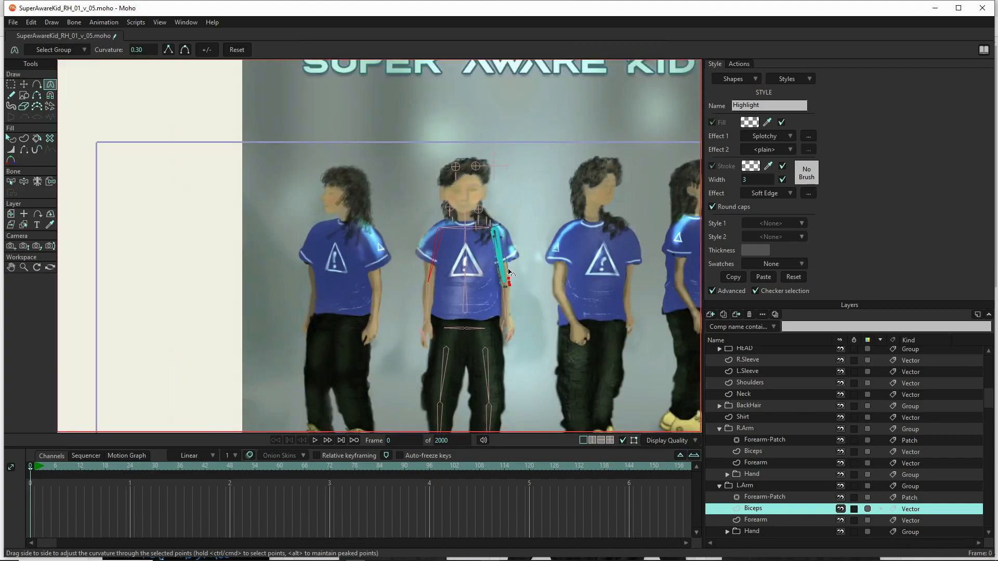
{"action": "scroll", "coordinate": [159, 333], "scroll_direction": "down", "scroll_amount": 2}
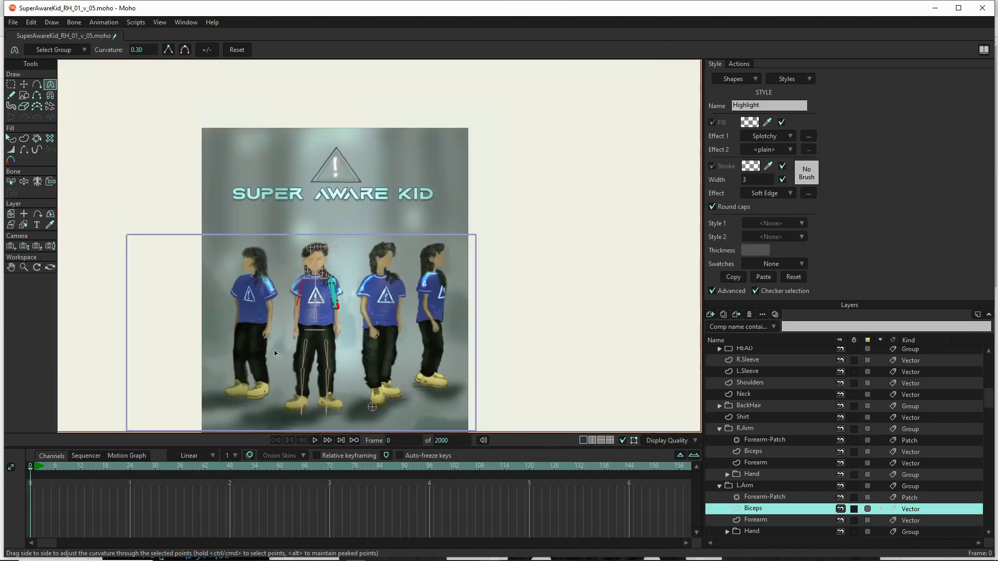
{"action": "scroll", "coordinate": [293, 391], "scroll_direction": "up", "scroll_amount": 3}
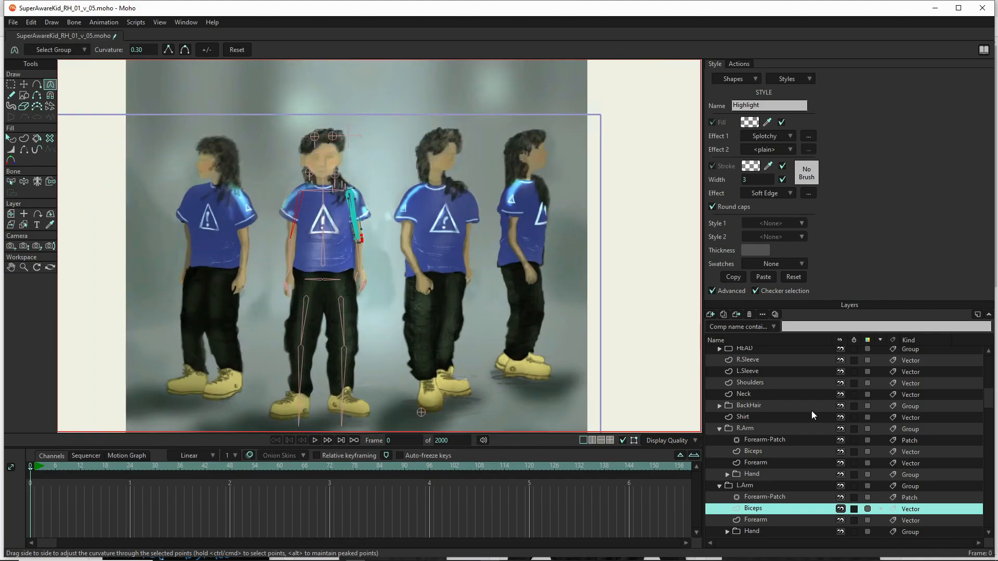
{"action": "scroll", "coordinate": [807, 371], "scroll_direction": "up", "scroll_amount": 3}
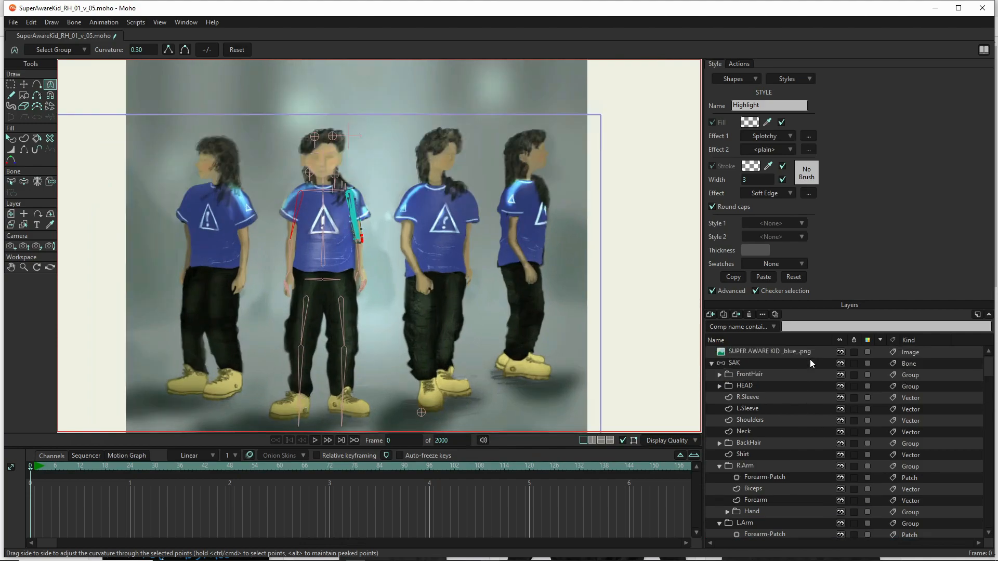
{"action": "left_click", "coordinate": [841, 352]}
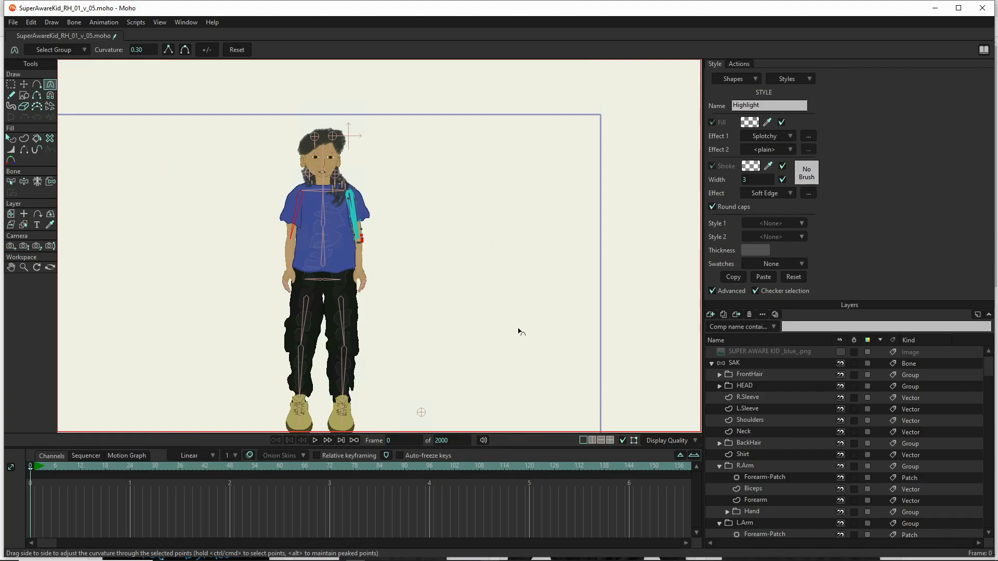
{"action": "key", "text": "ctrl+r"}
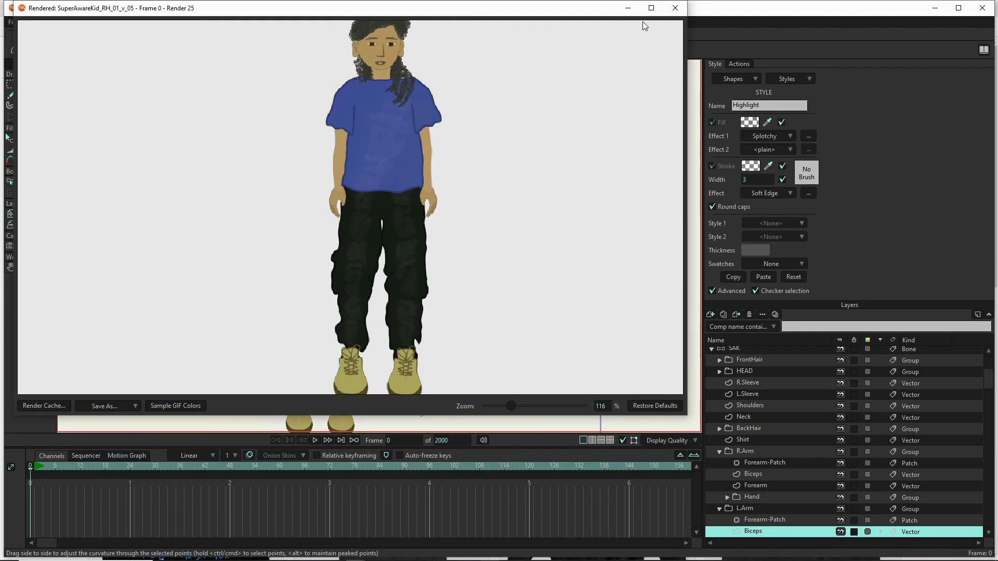
{"action": "left_click", "coordinate": [674, 8]}
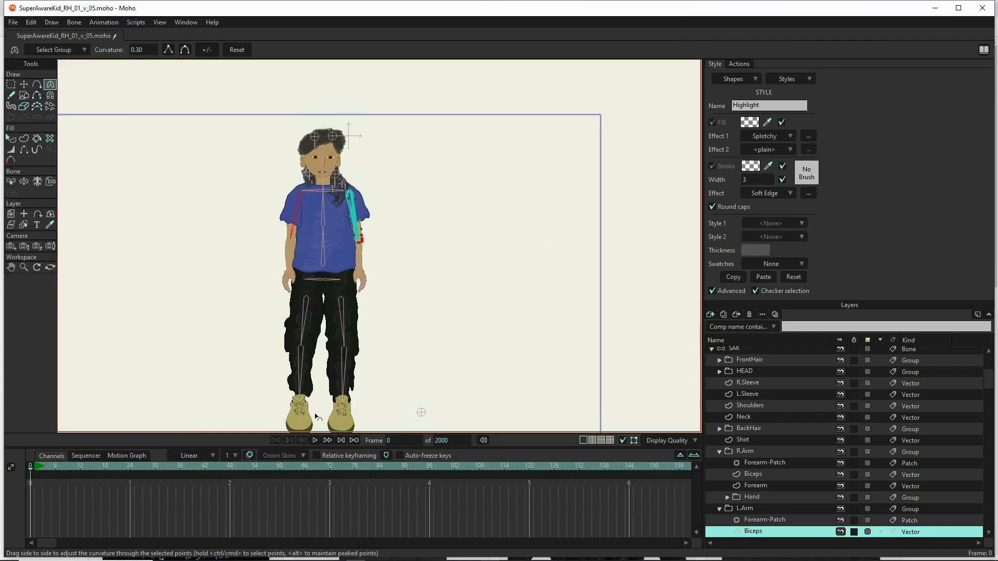
- Adjust the curvature of L.Shin's outer hem points above the shoe to close the rounded notch in the trouser cuff
{"action": "scroll", "coordinate": [309, 409], "scroll_direction": "up", "scroll_amount": 5}
{"action": "scroll", "coordinate": [309, 409], "scroll_direction": "up", "scroll_amount": 3}
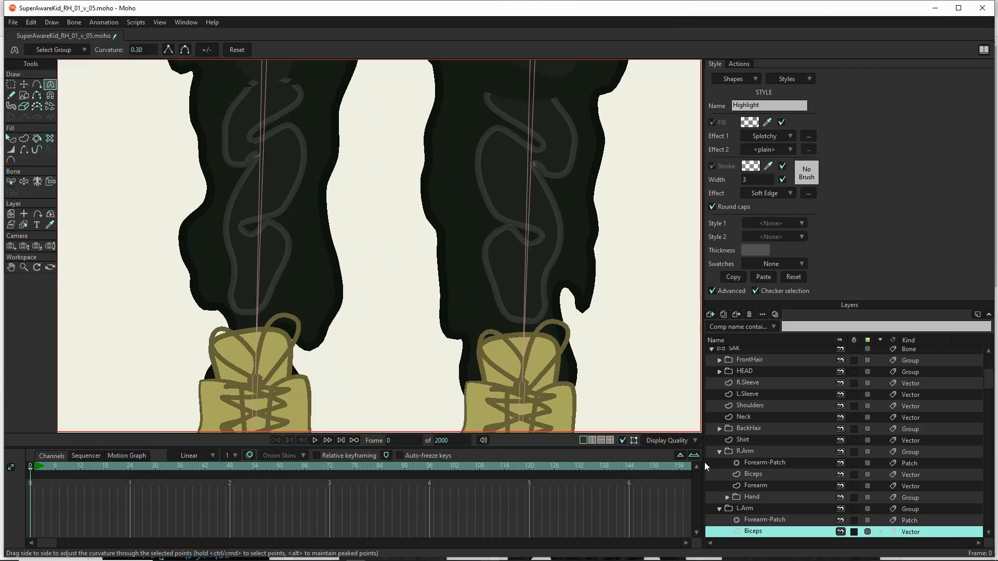
{"action": "scroll", "coordinate": [775, 515], "scroll_direction": "down", "scroll_amount": 5}
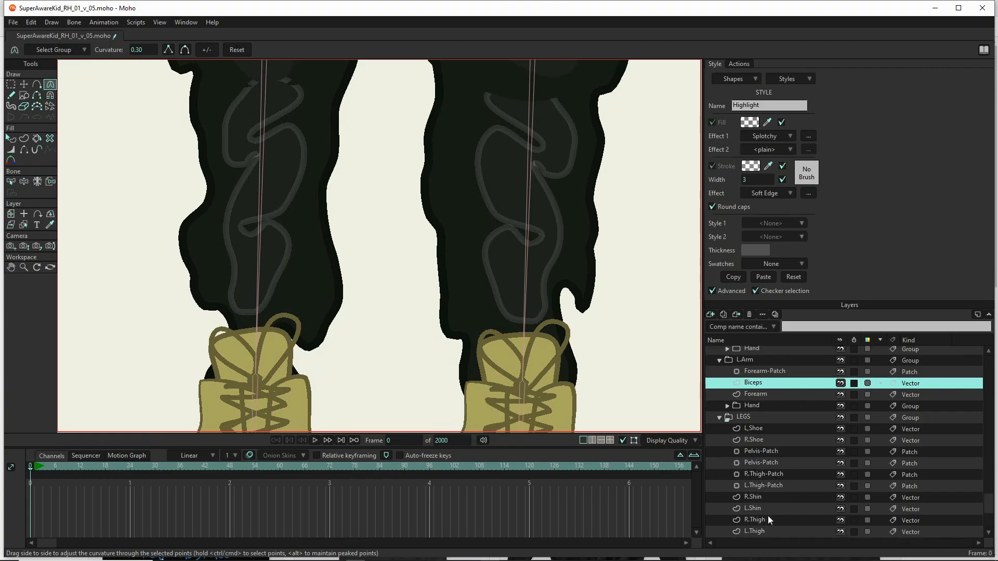
{"action": "left_click", "coordinate": [766, 525]}
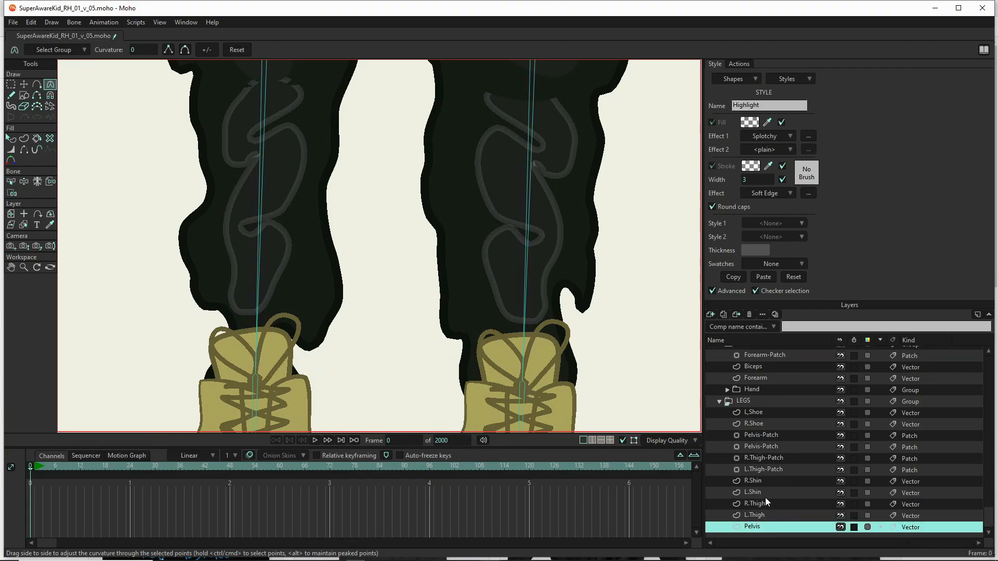
{"action": "left_click", "coordinate": [765, 493]}
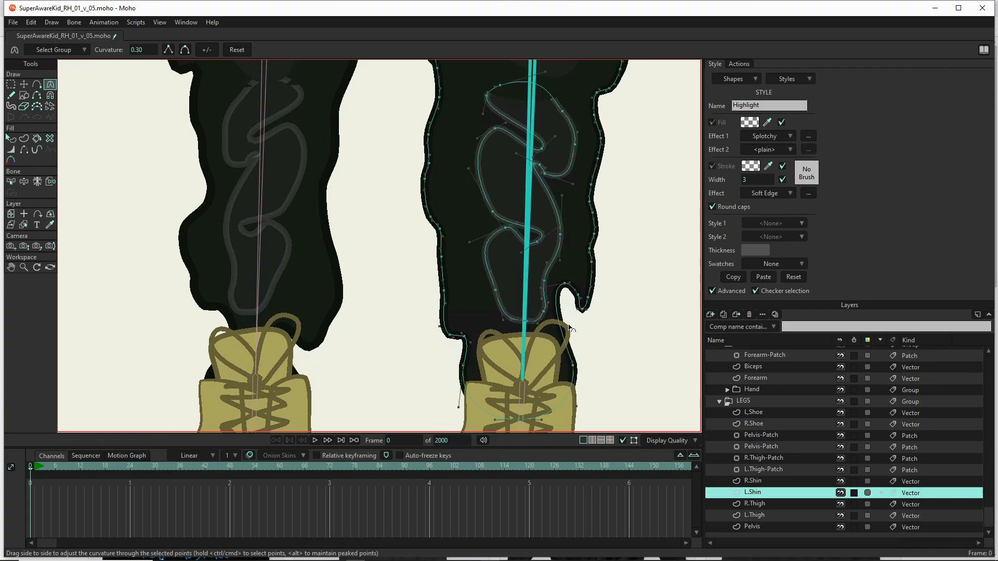
{"action": "left_click", "coordinate": [543, 290]}
{"action": "left_click_drag", "start_coordinate": [543, 290], "coordinate": [585, 316]}
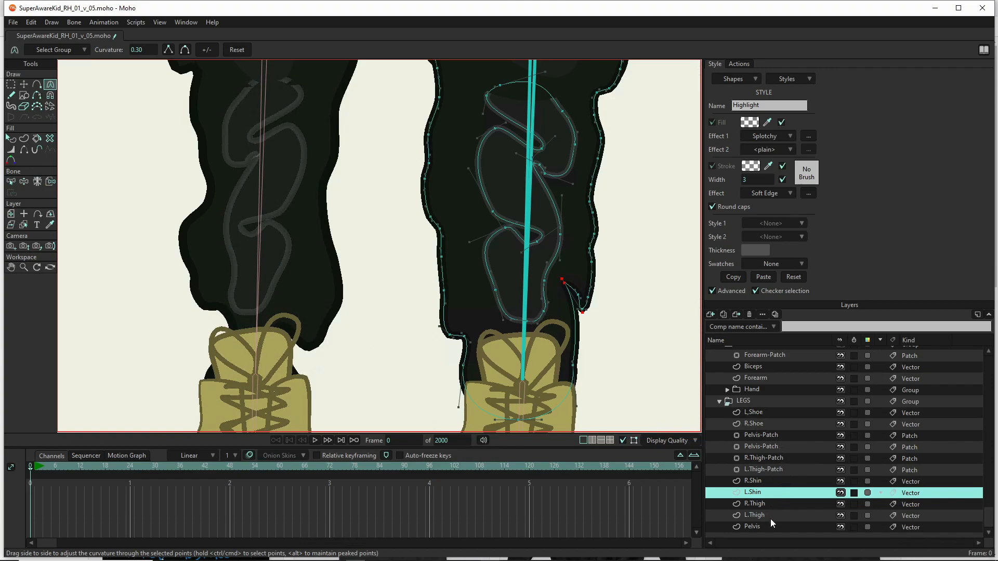
- Adjust the curvature at R.Shin's outer hem and move the hem point down to meet the top of the shoe
{"action": "left_click", "coordinate": [766, 481]}
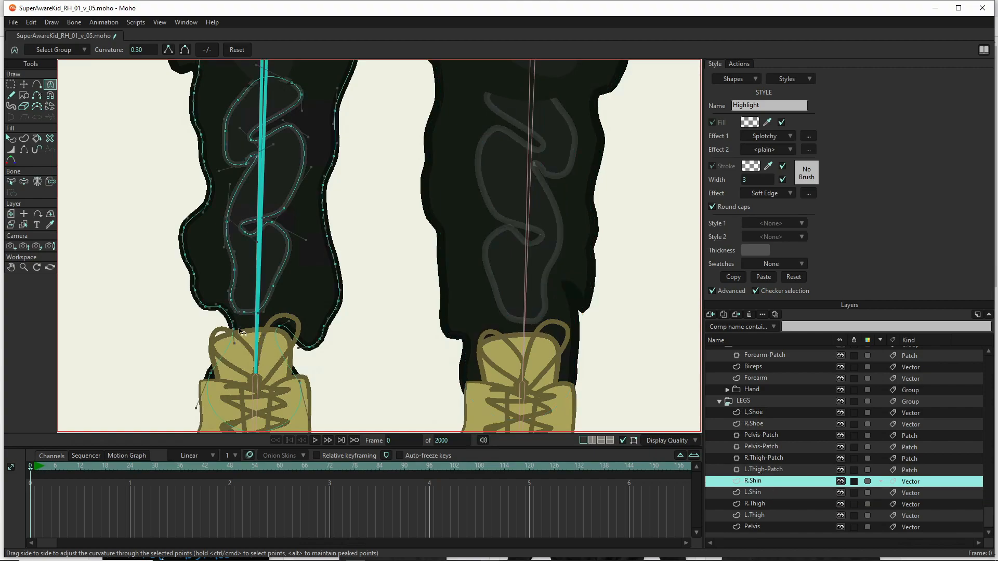
{"action": "left_click", "coordinate": [220, 307]}
{"action": "left_click_drag", "start_coordinate": [216, 323], "coordinate": [208, 318]}
{"action": "key", "text": "t"}
{"action": "left_click_drag", "start_coordinate": [213, 310], "coordinate": [211, 340]}
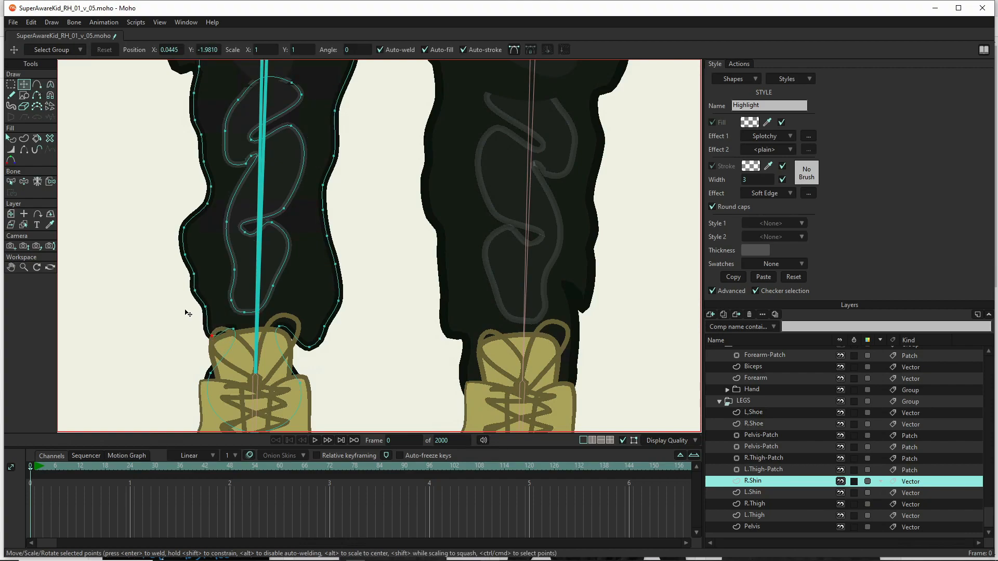
- Render frame 0 to check the corrected trouser cuffs on the whole character, and close the render
{"action": "scroll", "coordinate": [188, 310], "scroll_direction": "down", "scroll_amount": 5}
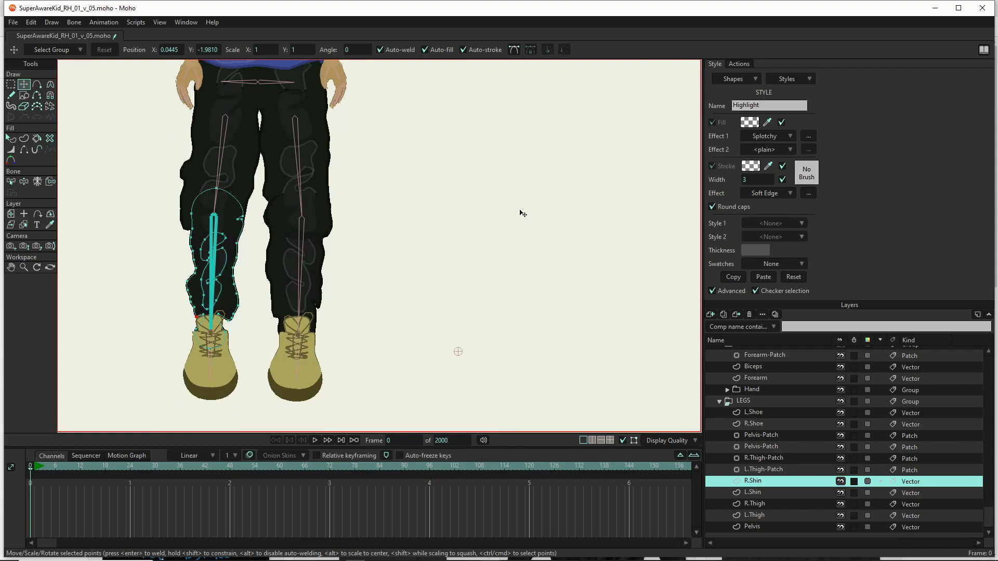
{"action": "key", "text": "ctrl+r"}
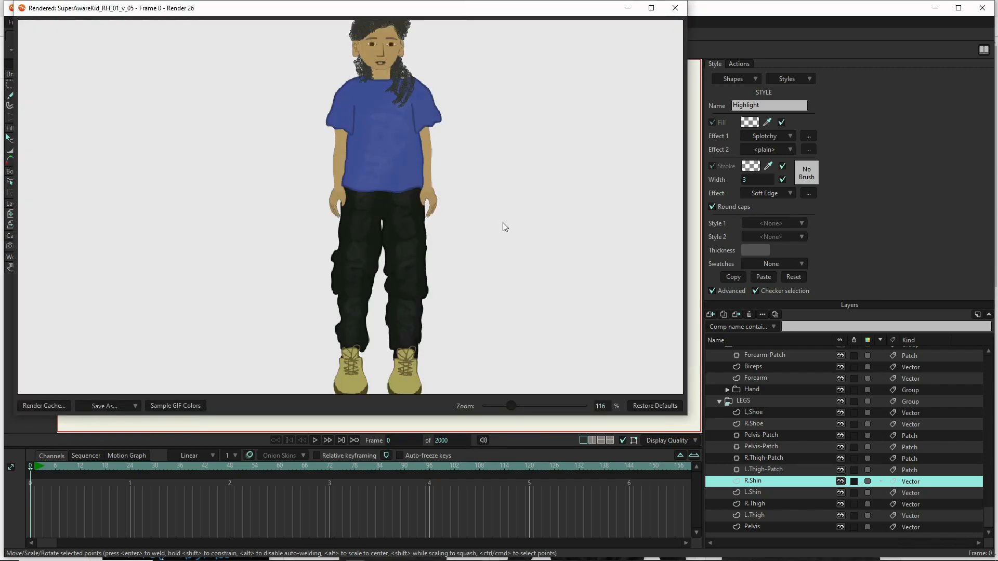
{"action": "scroll", "coordinate": [503, 227], "scroll_direction": "down", "scroll_amount": 4}
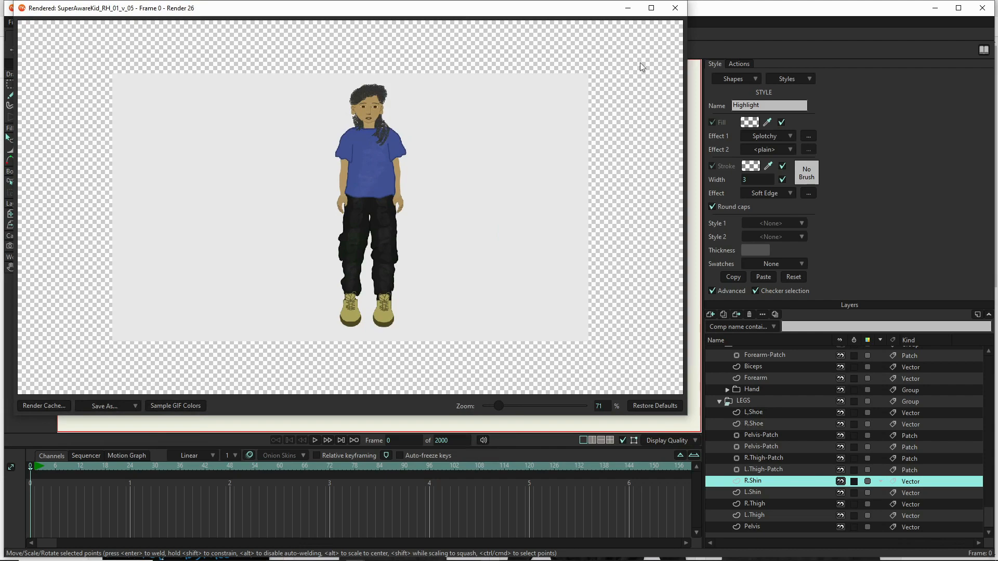
{"action": "left_click", "coordinate": [675, 8]}
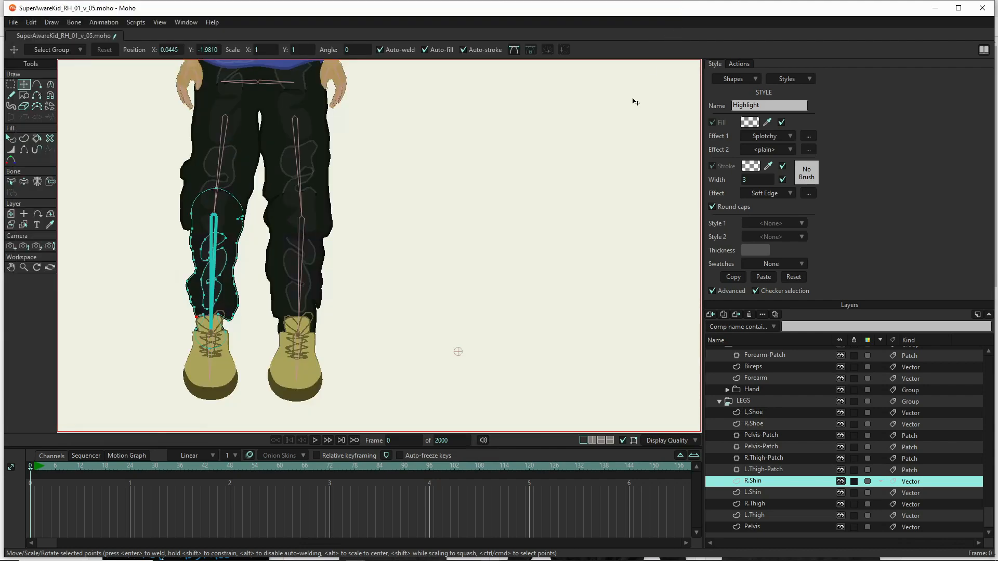